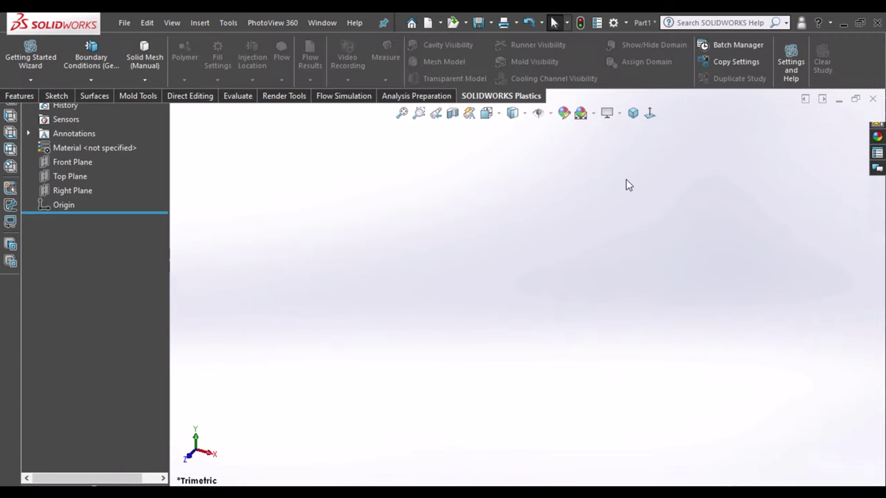
Set a Plain White scene background and insert the Comb part at the origin.
left_click(619, 113)
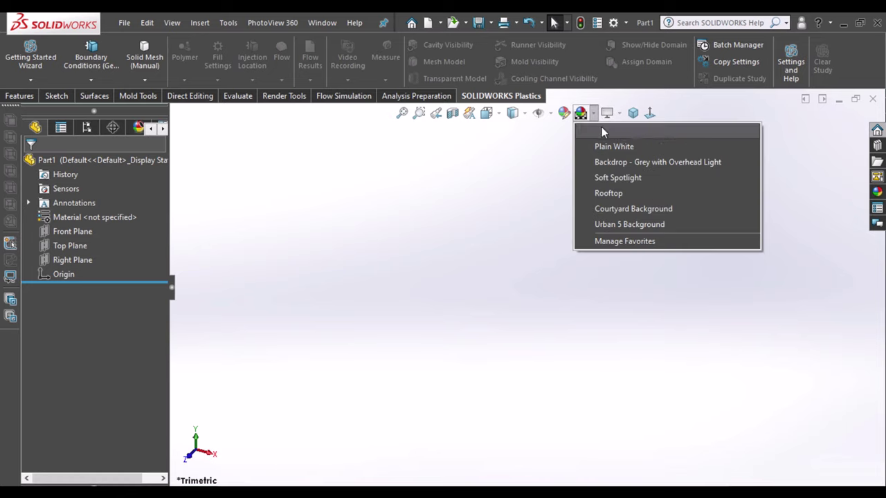
left_click(625, 149)
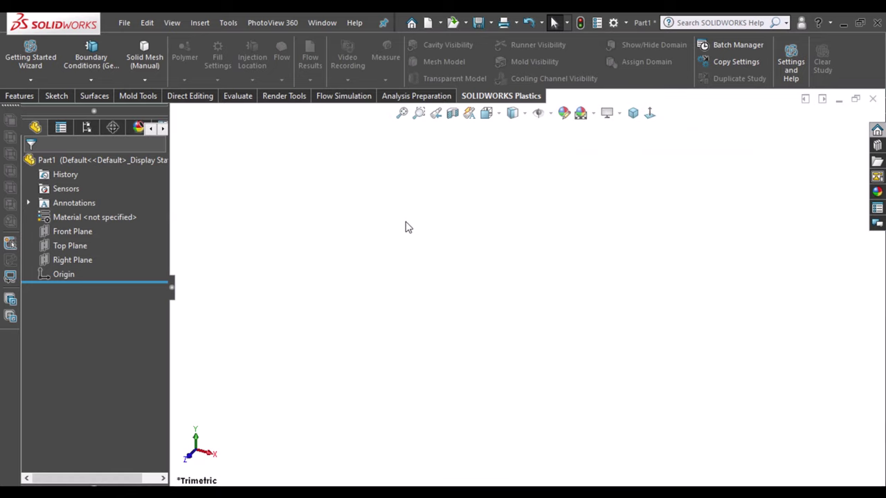
left_click(200, 22)
left_click(286, 336)
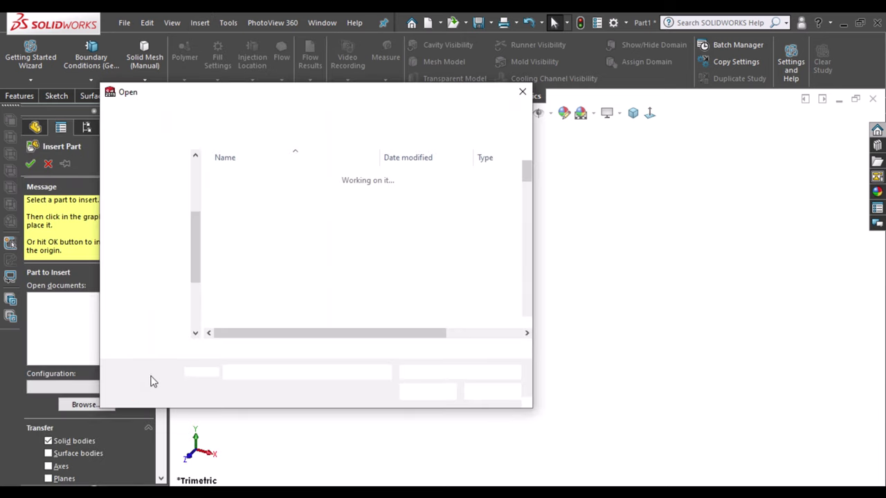
left_click(355, 203)
left_click(429, 392)
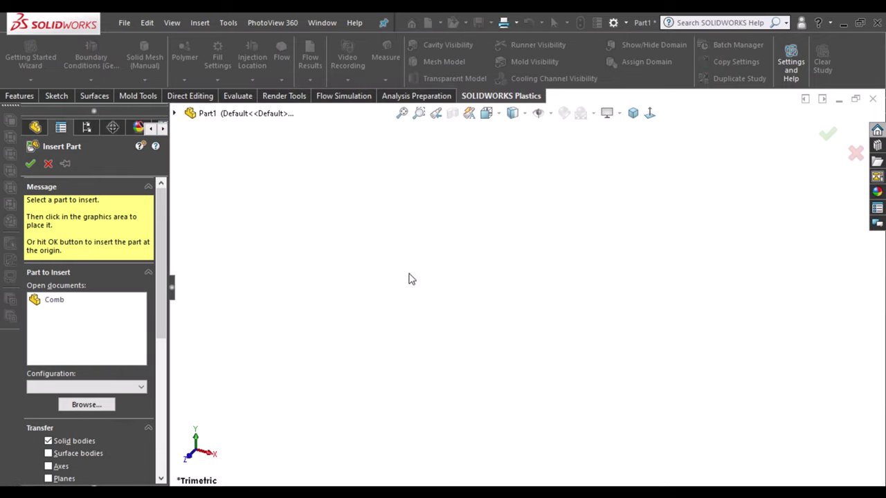
left_click(516, 258)
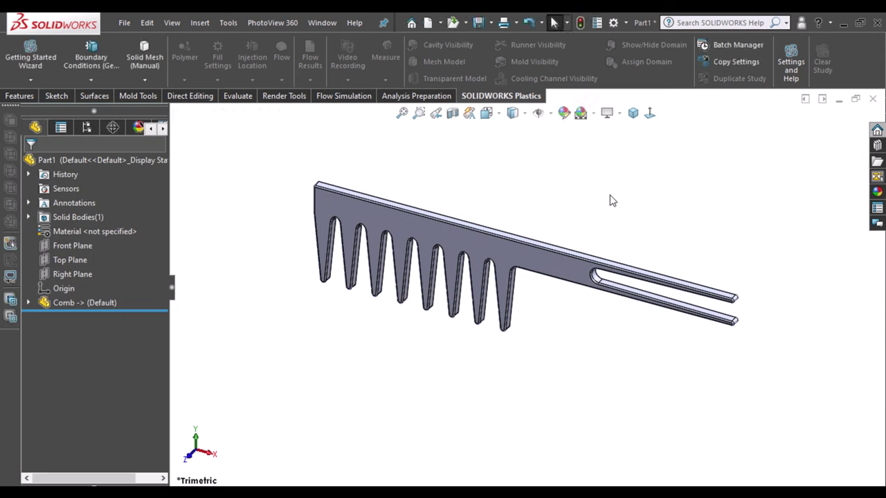
left_click(30, 94)
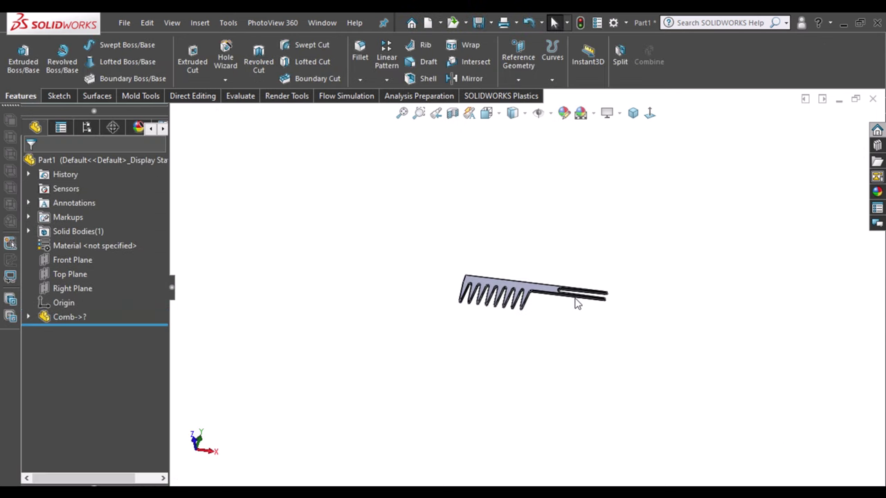
Create Plane5 offset from the Right Plane, flipped to the comb teeth side.
left_click(519, 80)
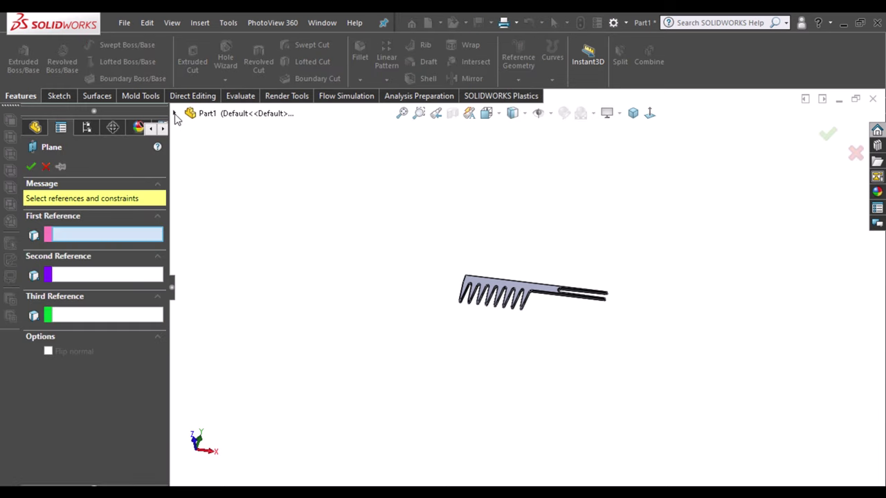
left_click(174, 113)
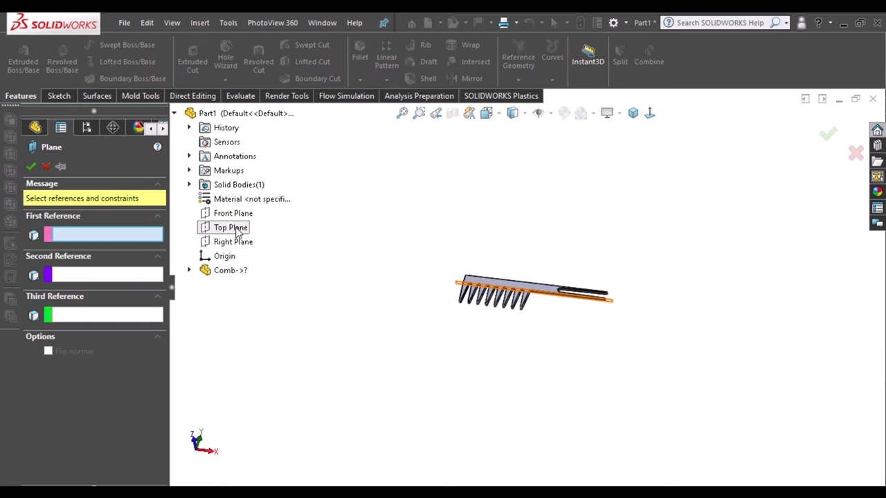
left_click(234, 242)
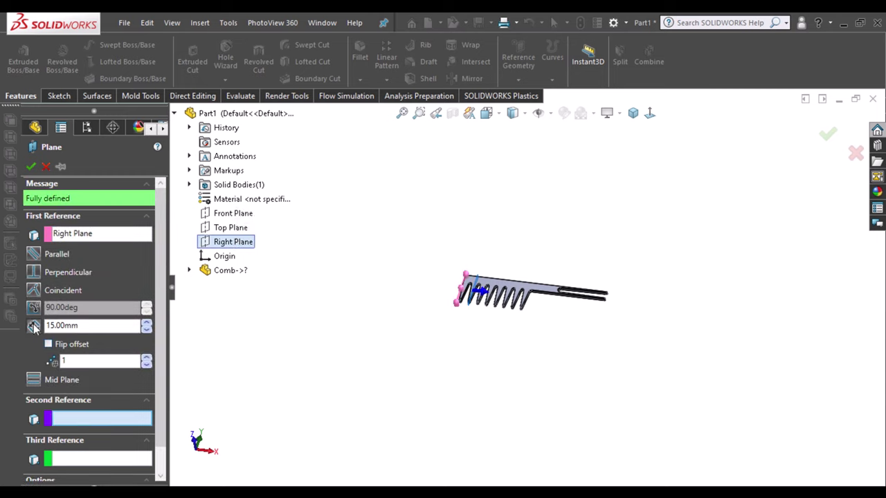
left_click(49, 344)
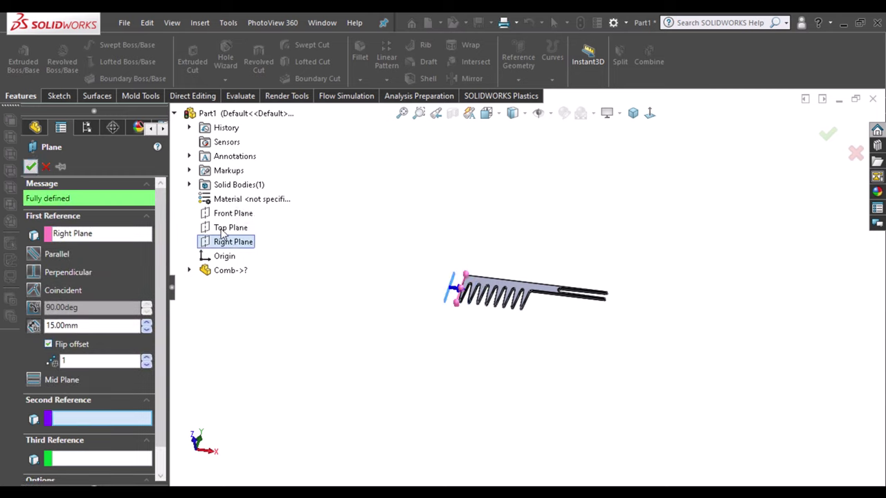
key("Return")
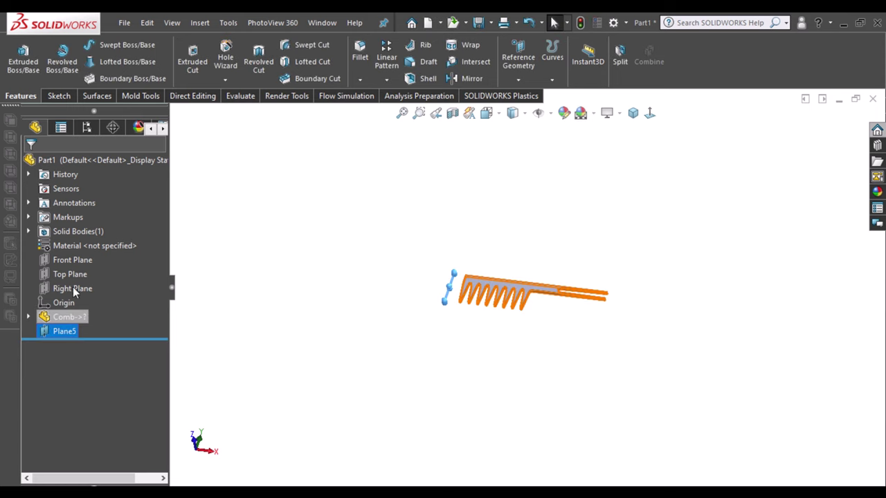
Create Plane6 offset 27 mm from the Top Plane.
left_click(69, 274)
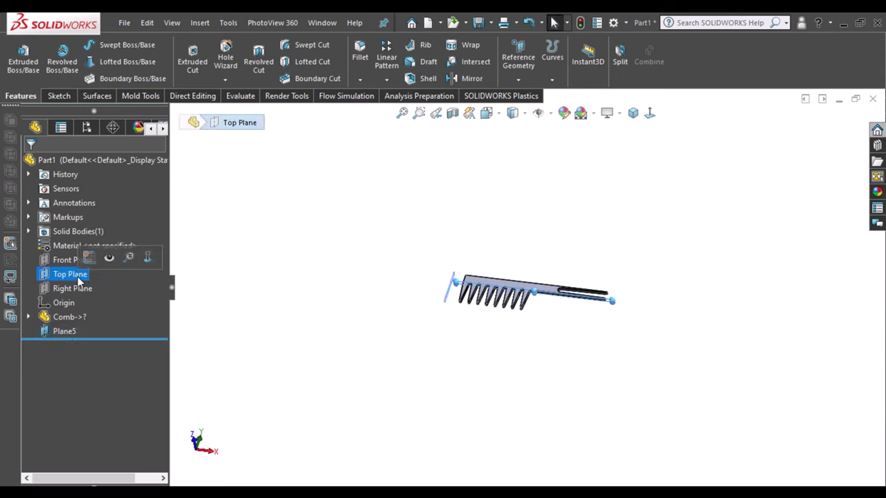
left_click(518, 80)
left_click(521, 93)
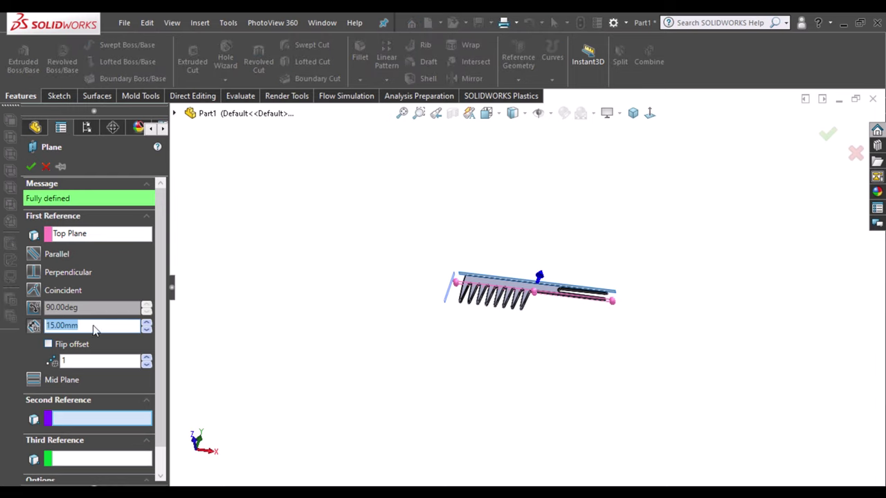
left_click(95, 331)
type("+12")
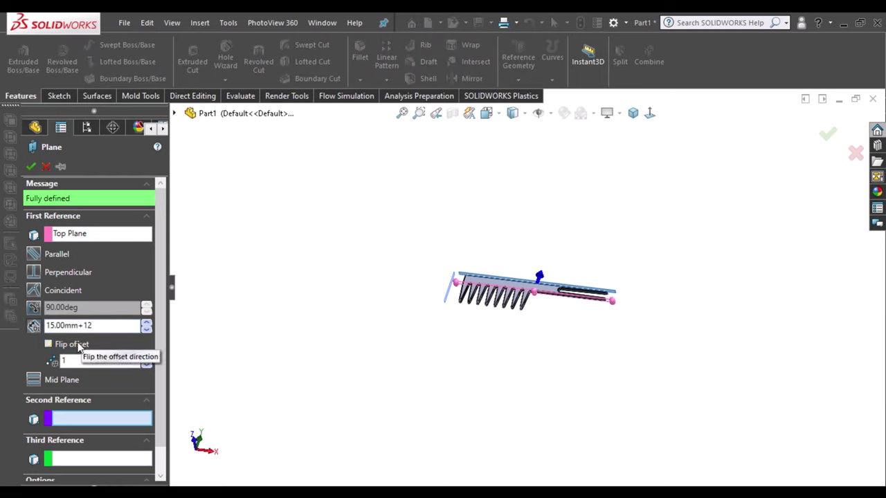
left_click(83, 326)
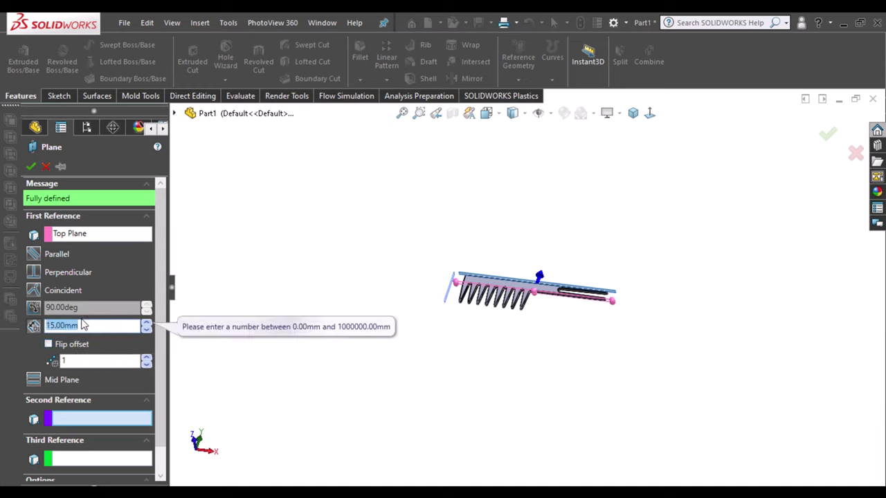
left_click(92, 327)
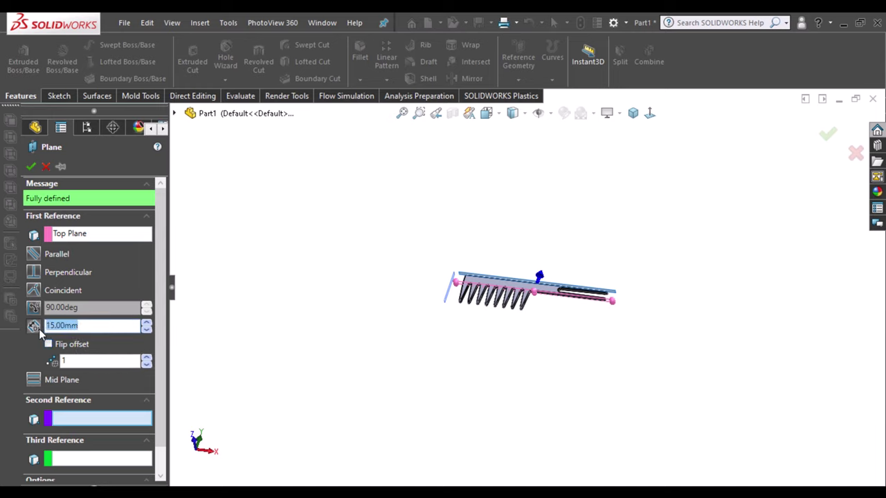
type("2")
type("7")
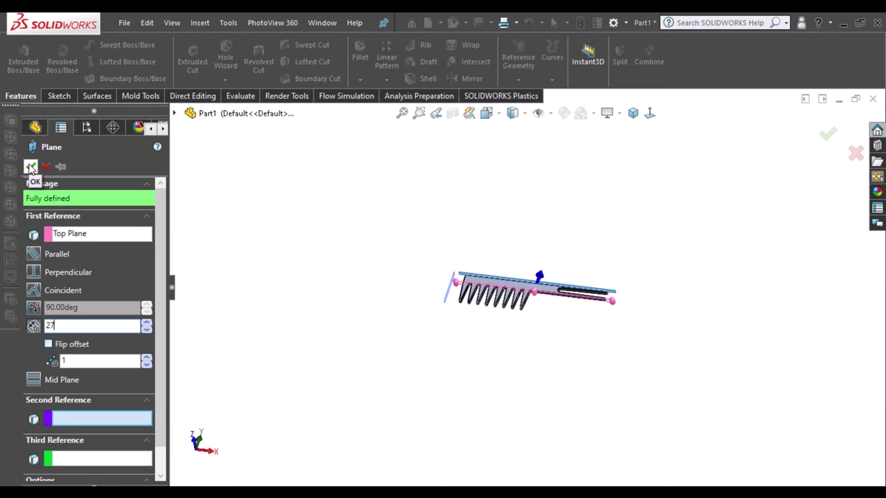
key("Return")
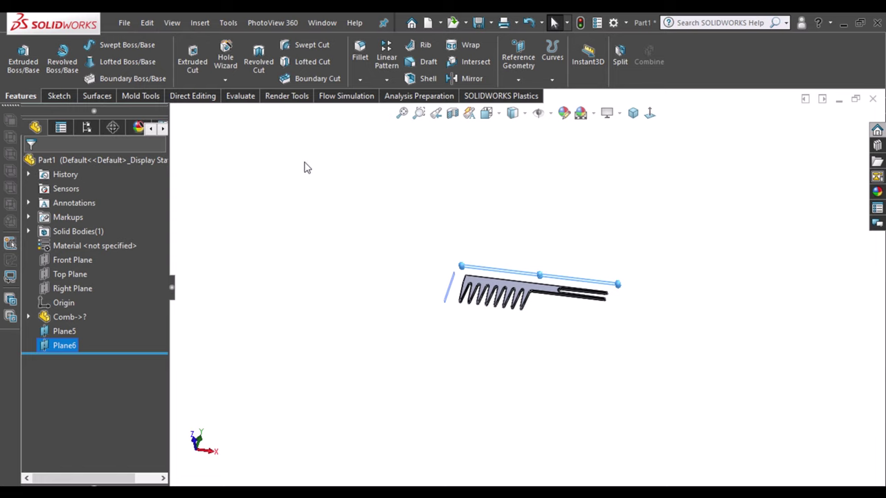
Mirror the comb body across Plane5 as a separate body, without merging solids.
left_click(466, 79)
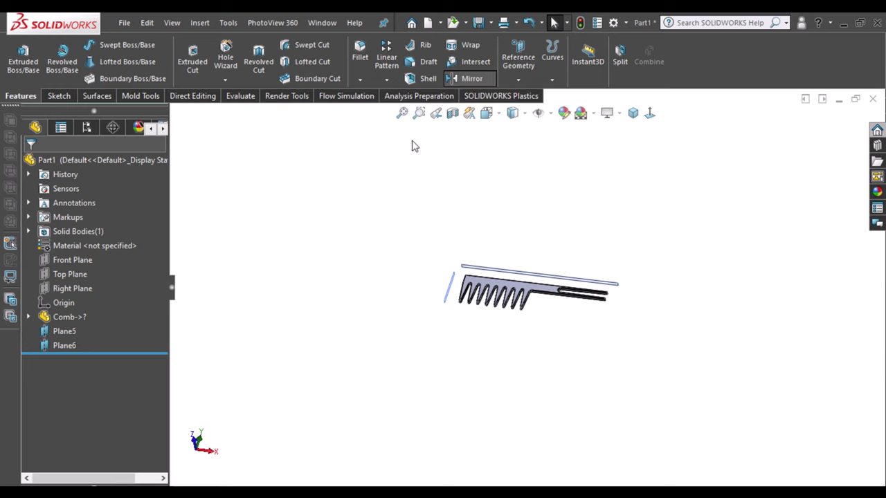
left_click(481, 275)
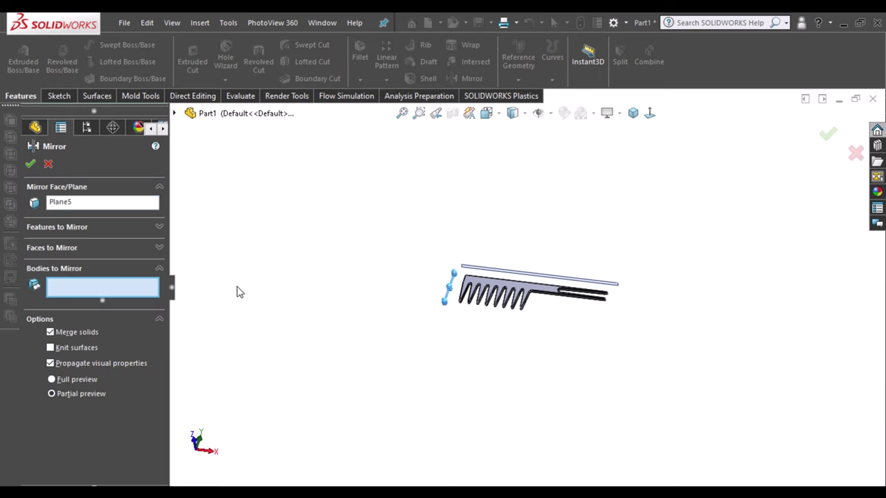
left_click(485, 292)
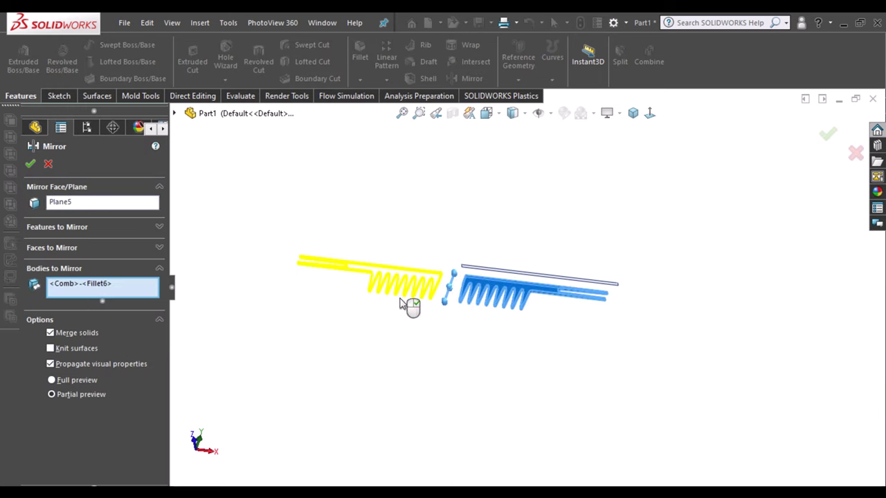
left_click(50, 332)
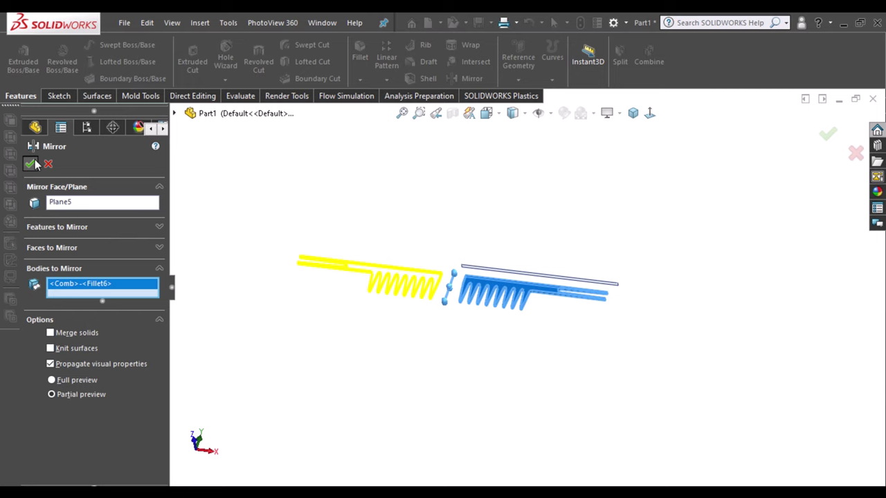
left_click(33, 164)
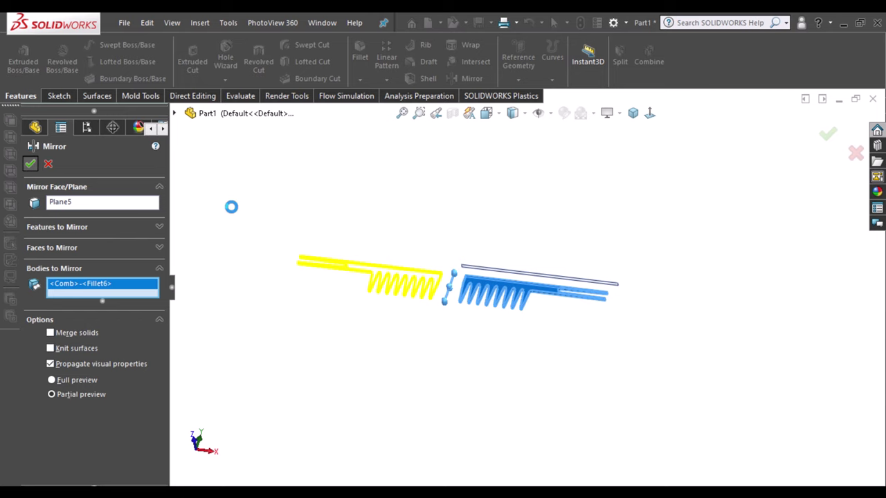
Mirror both comb bodies across Plane6 to get four combs.
left_click(529, 276)
left_click(461, 80)
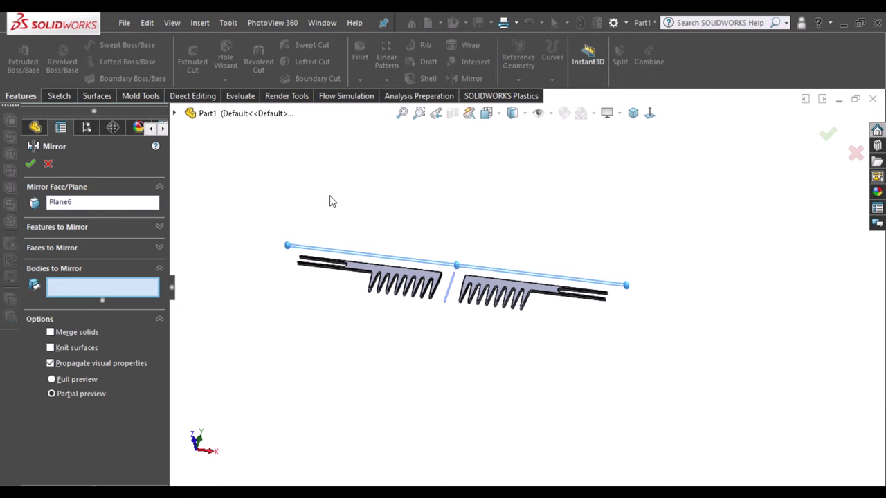
left_click(406, 287)
left_click(510, 293)
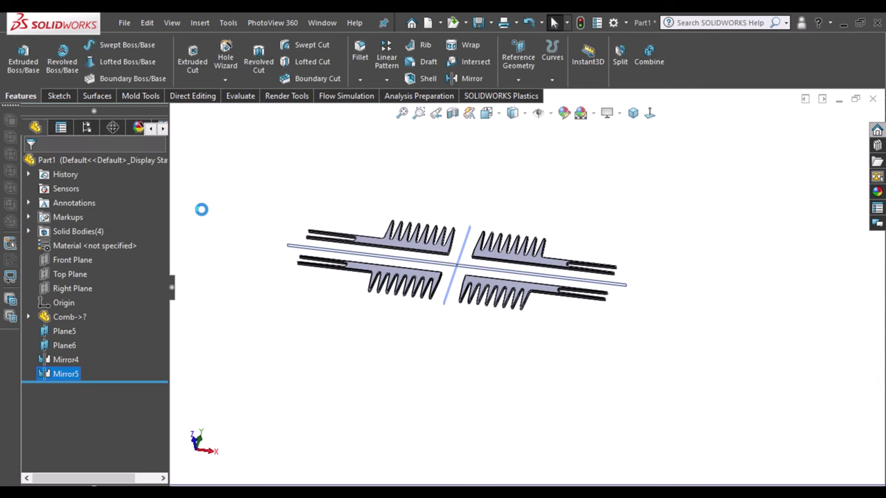
left_click(457, 275)
left_click(533, 274)
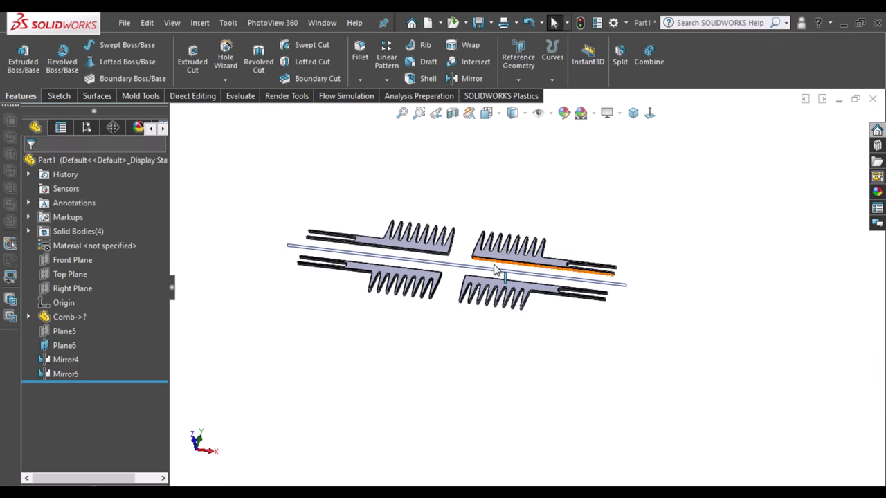
key("Escape")
mouse_move(545, 234)
middle_mouse_down()
mouse_move(487, 344)
mouse_move(521, 193)
middle_mouse_up()
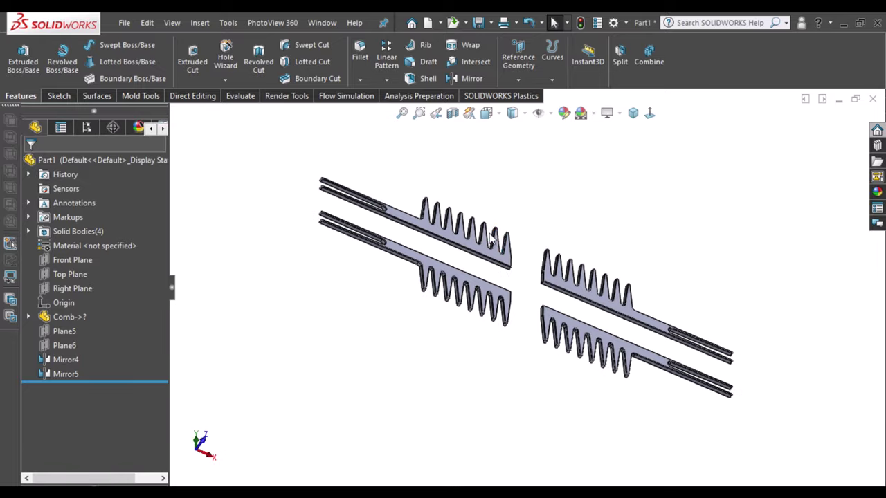
mouse_move(521, 193)
middle_mouse_down()
mouse_move(566, 333)
mouse_move(595, 336)
middle_mouse_up()
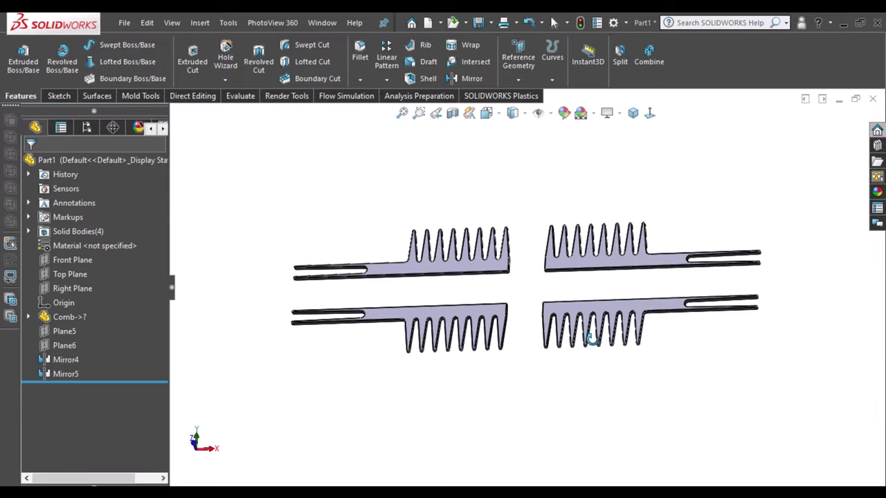
left_click(72, 260)
key("ctrl+5")
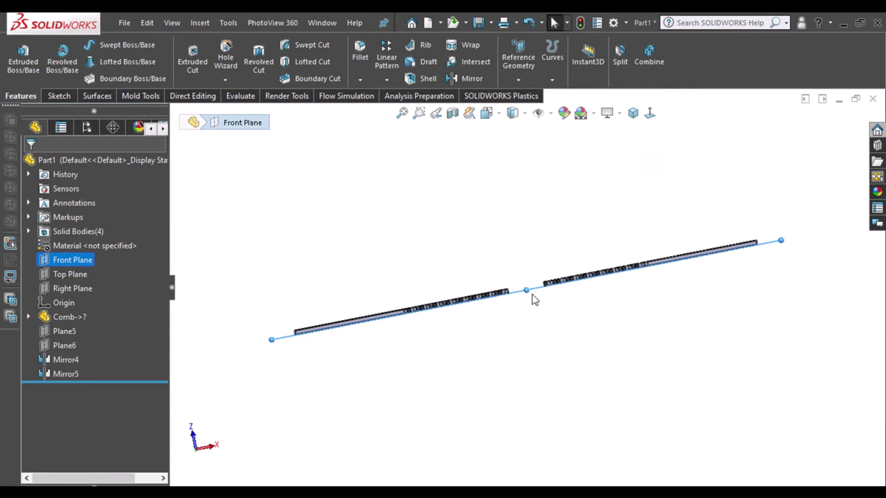
key("ctrl+8")
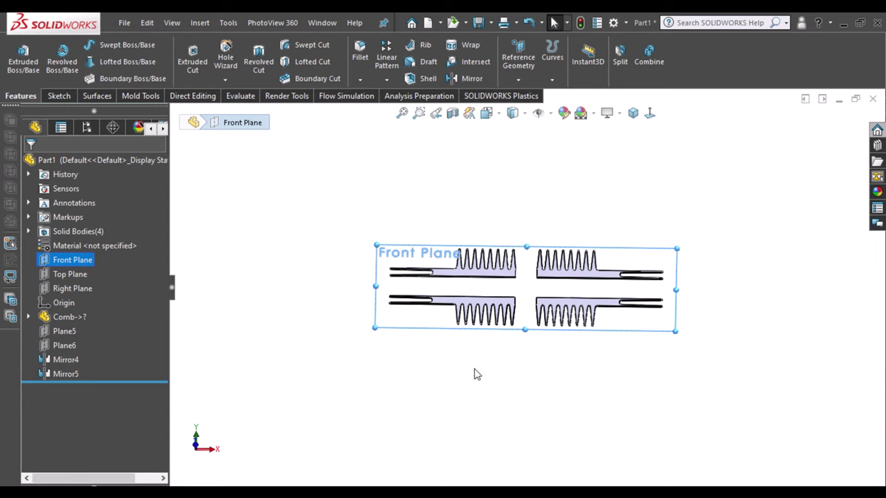
key("ctrl+5")
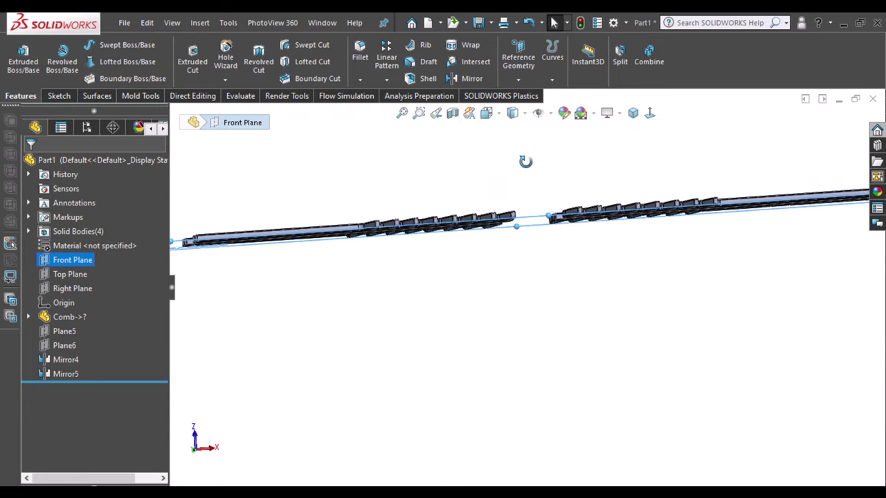
middle_click_drag(525, 161, 516, 192)
left_click(374, 195)
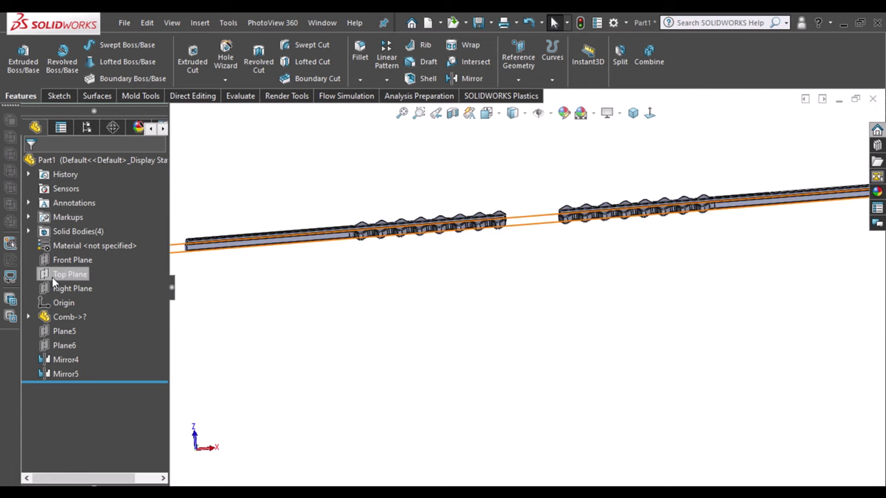
left_click(54, 280)
left_click(650, 113)
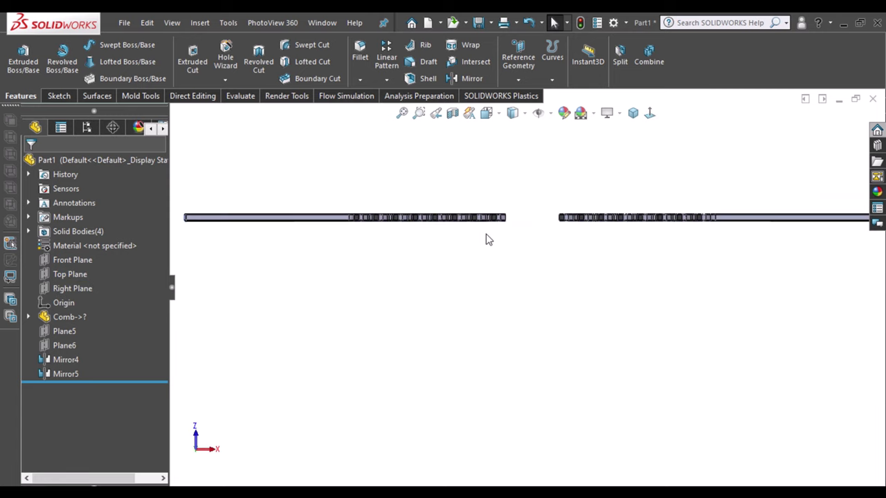
scroll(533, 229, "down", 2)
scroll(503, 297, "down", 2)
scroll(528, 247, "down", 3)
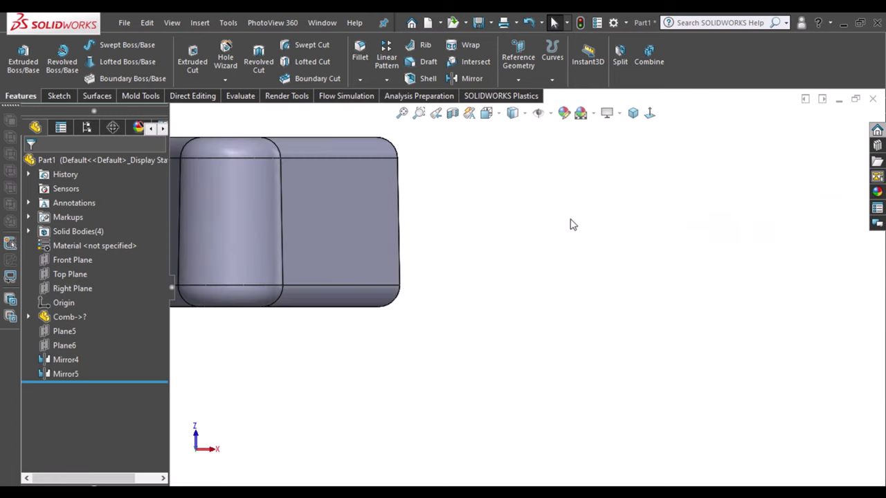
left_click(86, 259)
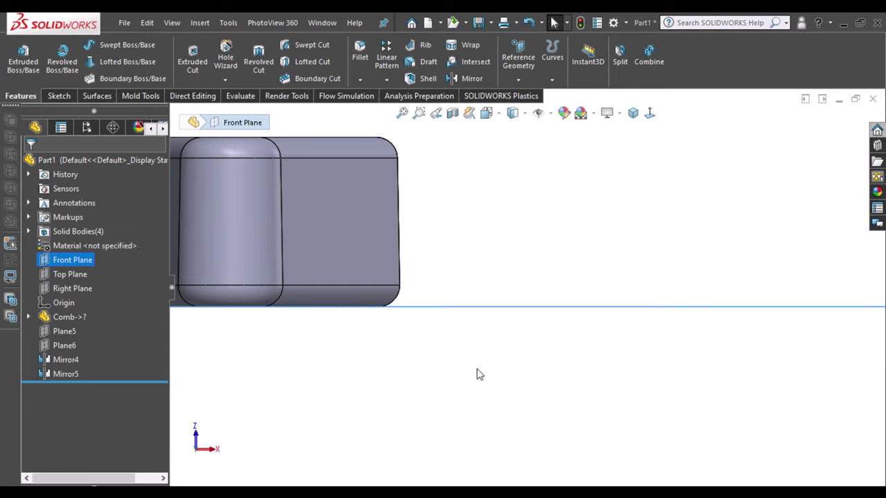
scroll(495, 387, "up", 3)
scroll(496, 387, "up", 3)
scroll(498, 378, "up", 2)
middle_click_drag(498, 378, 497, 268)
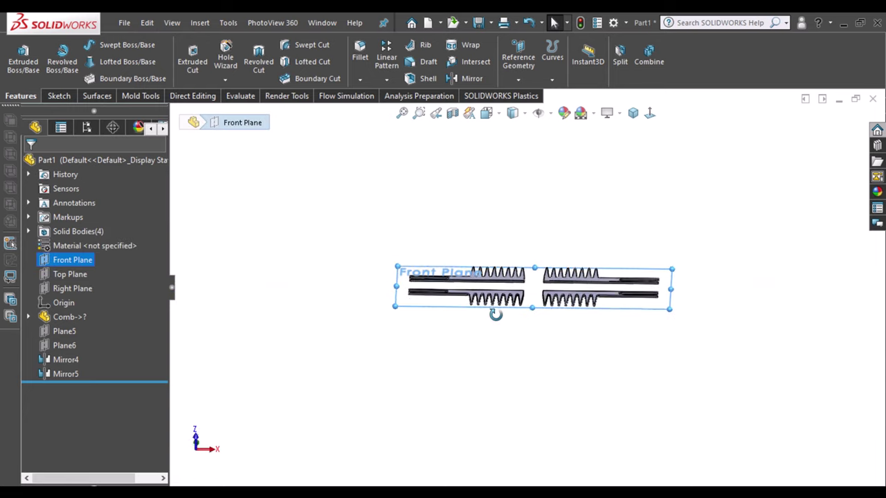
left_click(70, 274)
left_click(649, 113)
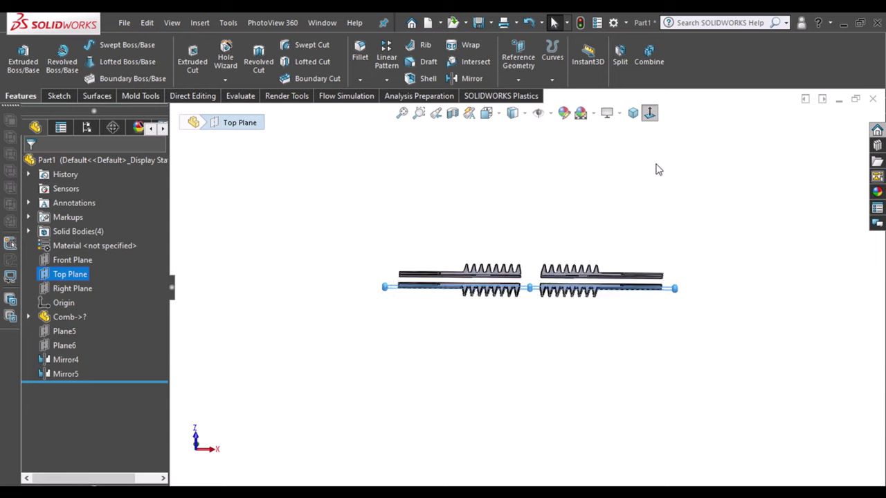
left_click_drag(761, 257, 706, 337)
left_click(419, 113)
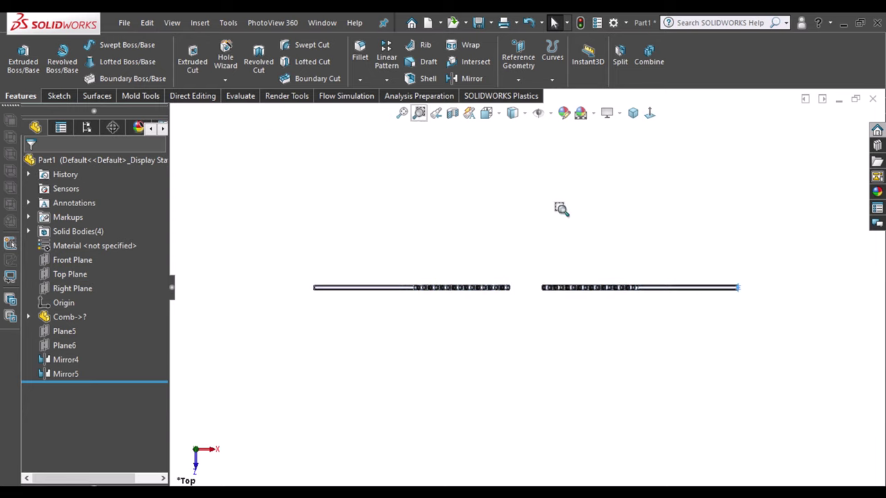
left_click_drag(753, 277, 734, 301)
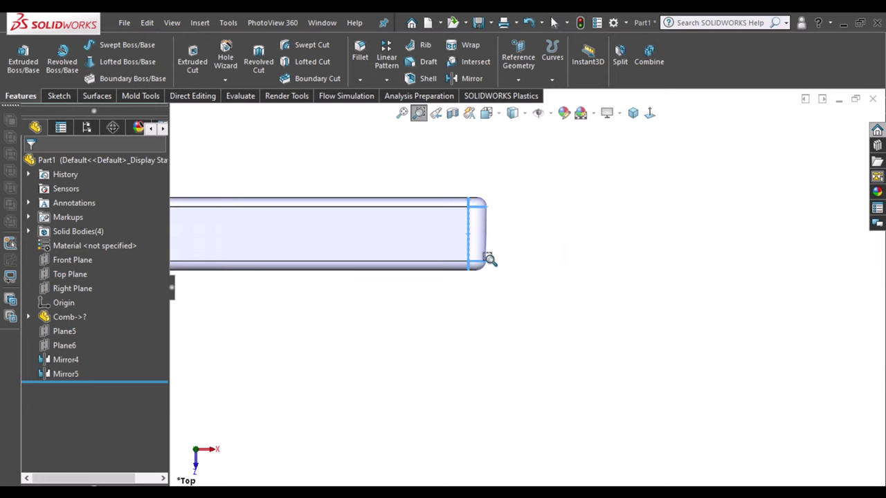
scroll(734, 270, "up", 3)
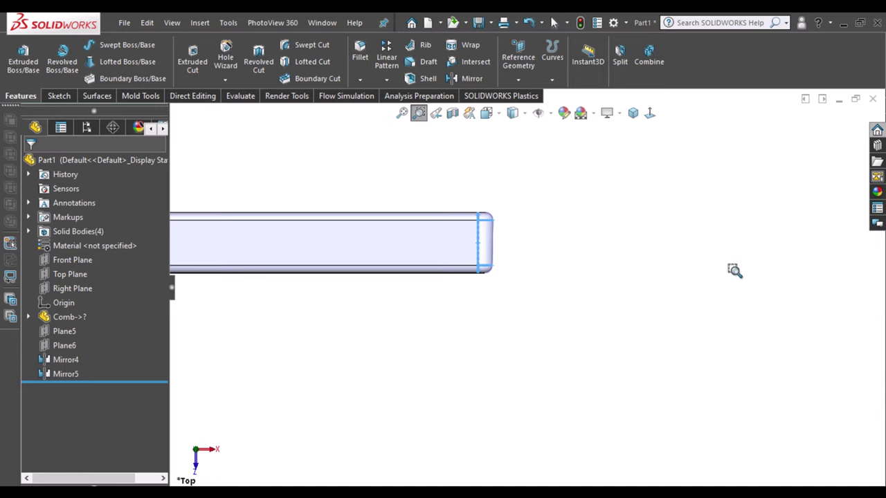
scroll(526, 288, "up", 2)
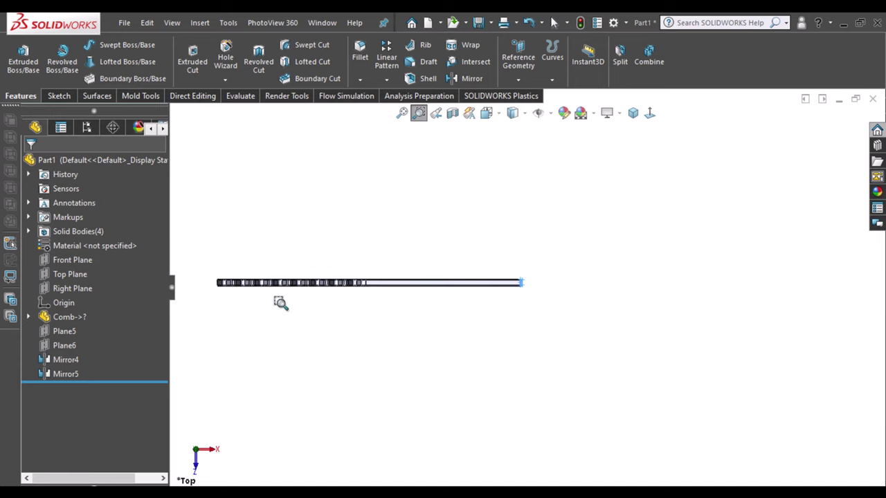
left_click(80, 260)
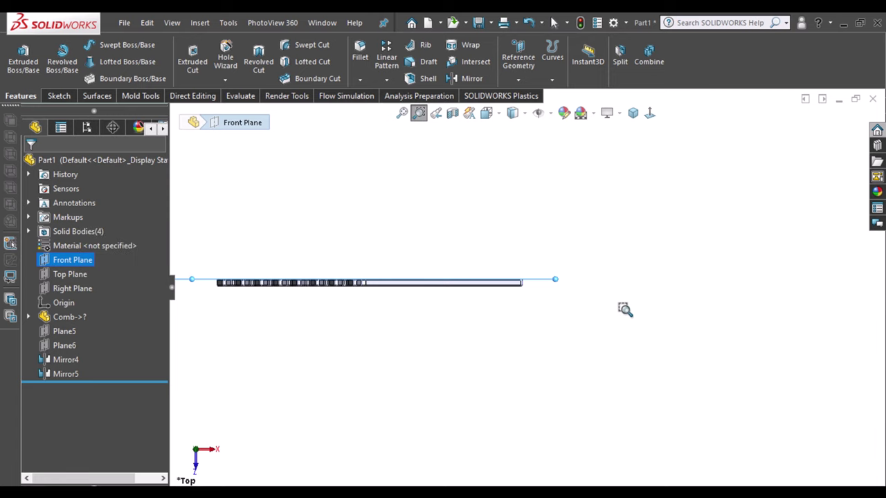
key("ctrl+8")
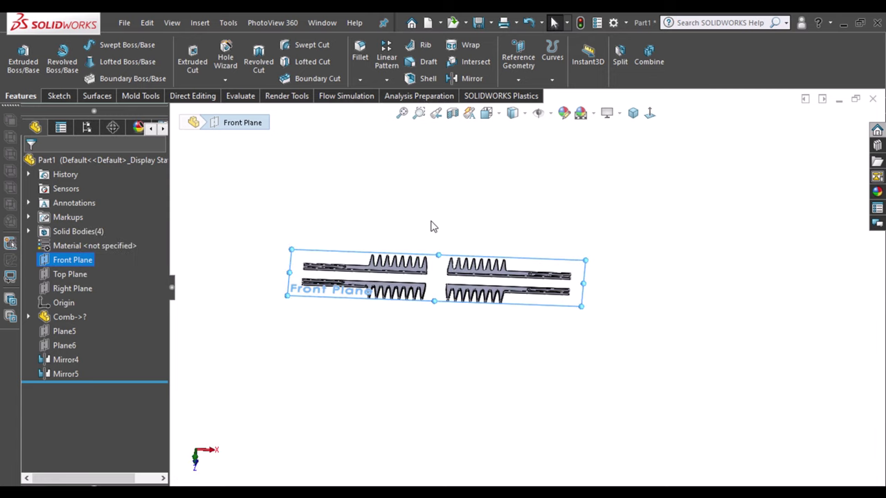
left_click(444, 236)
Move all four comb bodies -3.5 mm along Z with Copy turned off.
left_click(139, 95)
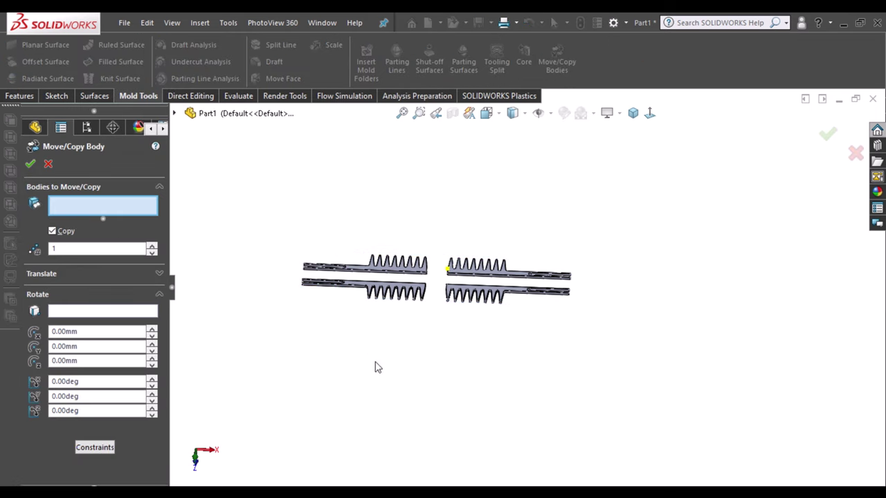
left_click(374, 273)
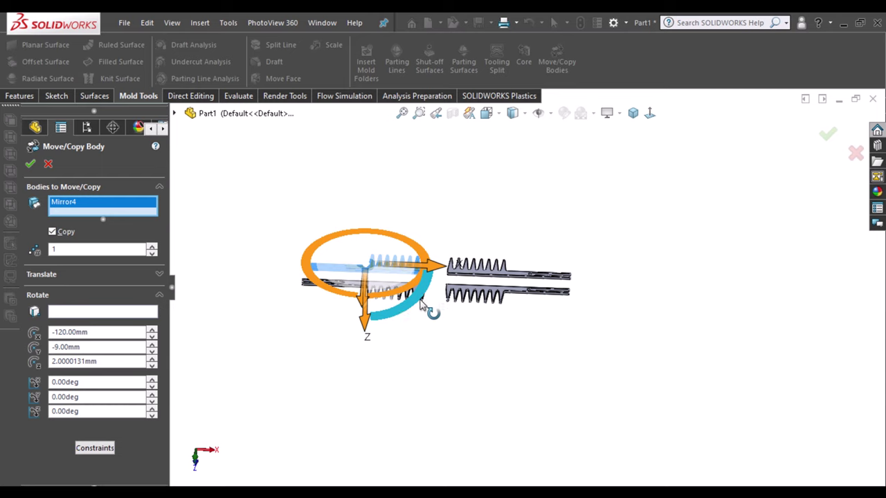
left_click(414, 296)
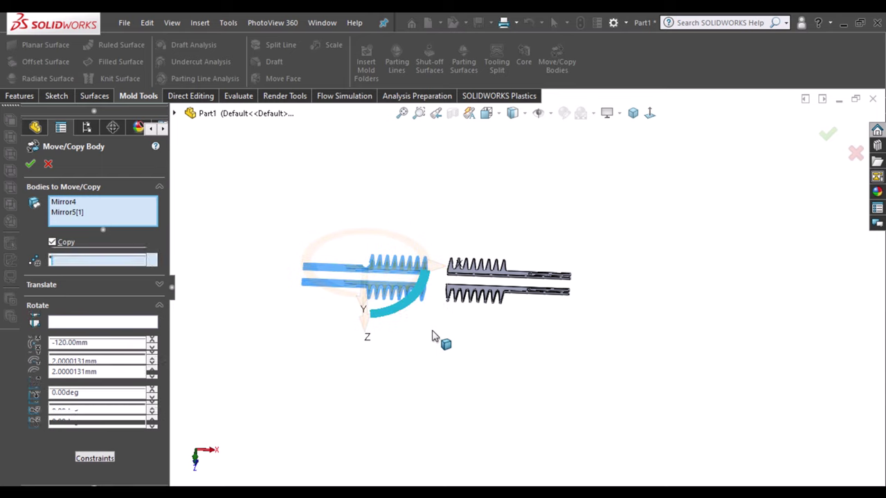
left_click(472, 294)
left_click(510, 280)
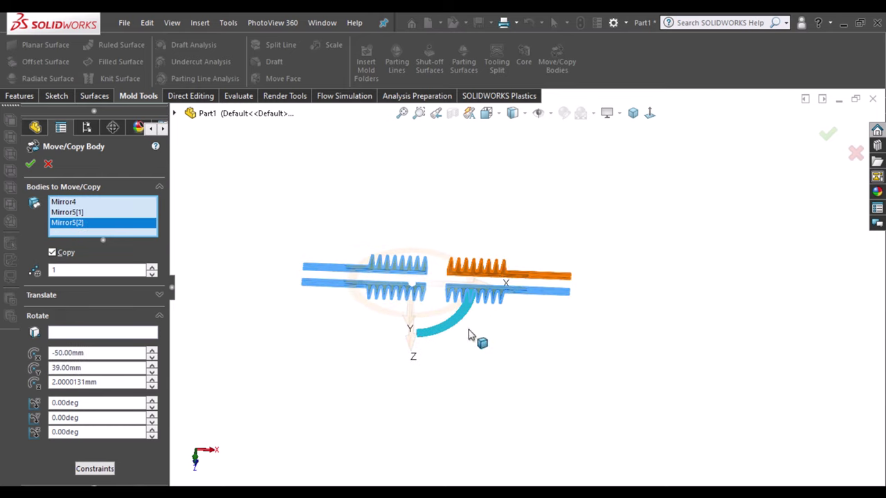
middle_click_drag(342, 374, 337, 303)
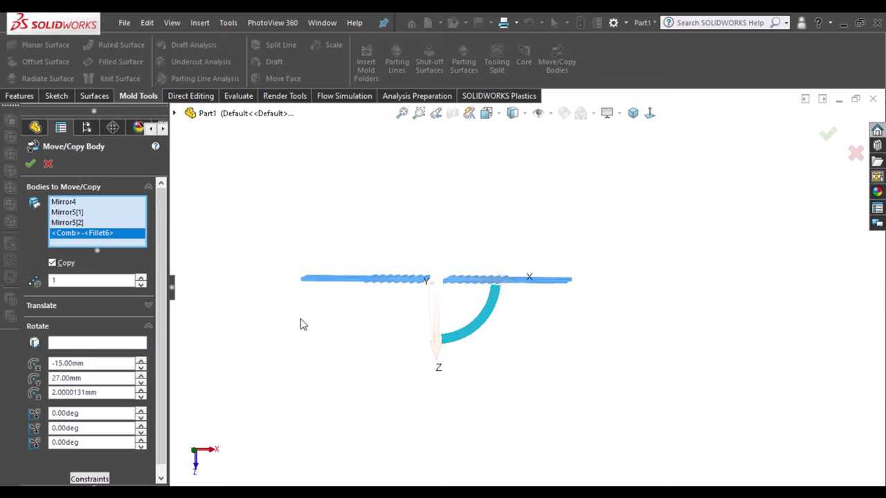
left_click(147, 306)
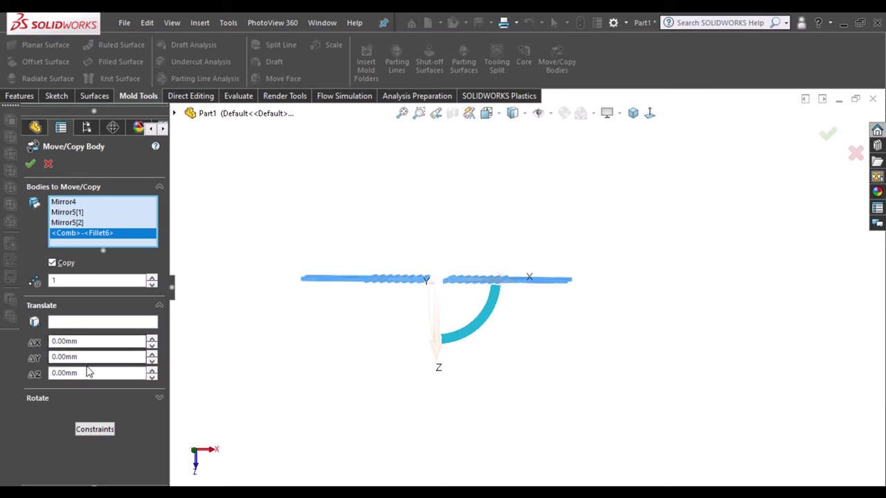
left_click(43, 374)
type("-3.5")
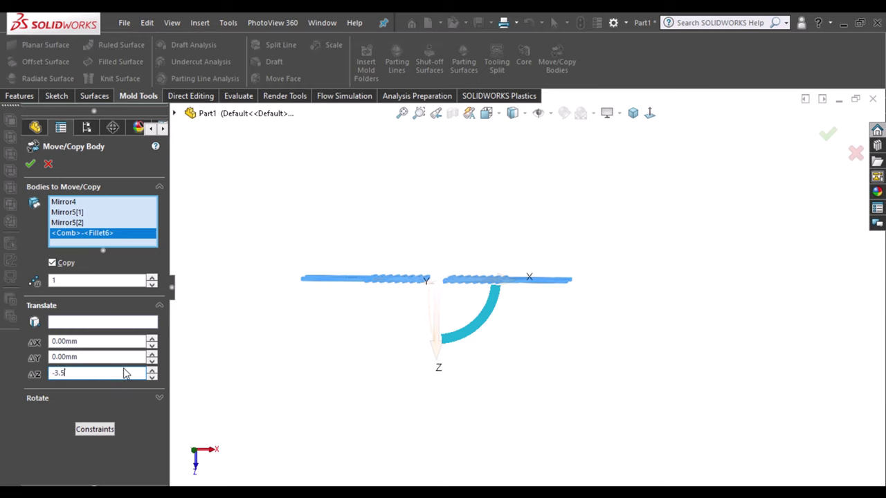
key("Return")
left_click(52, 263)
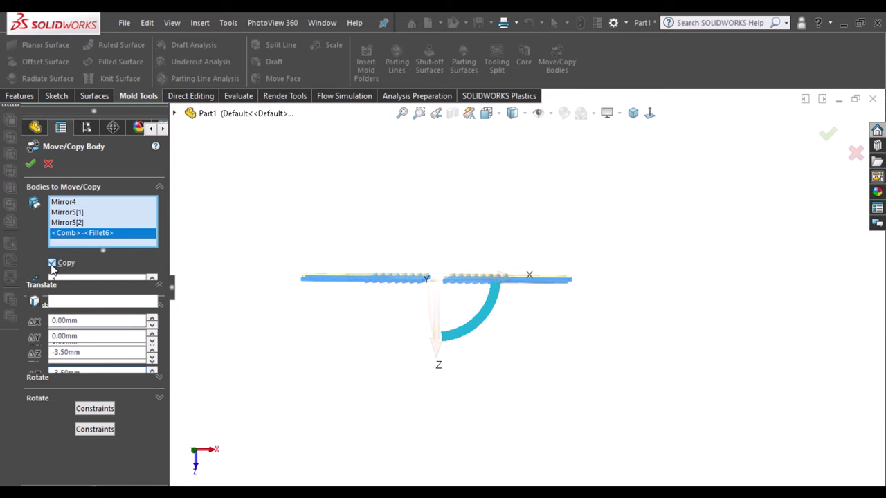
left_click(29, 165)
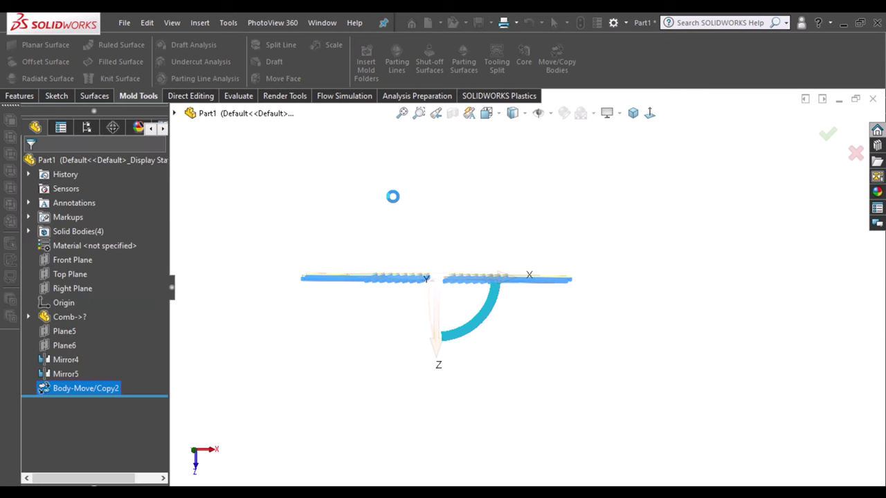
Switch to the Top view and zoom in on the plate's left end.
left_click(70, 275)
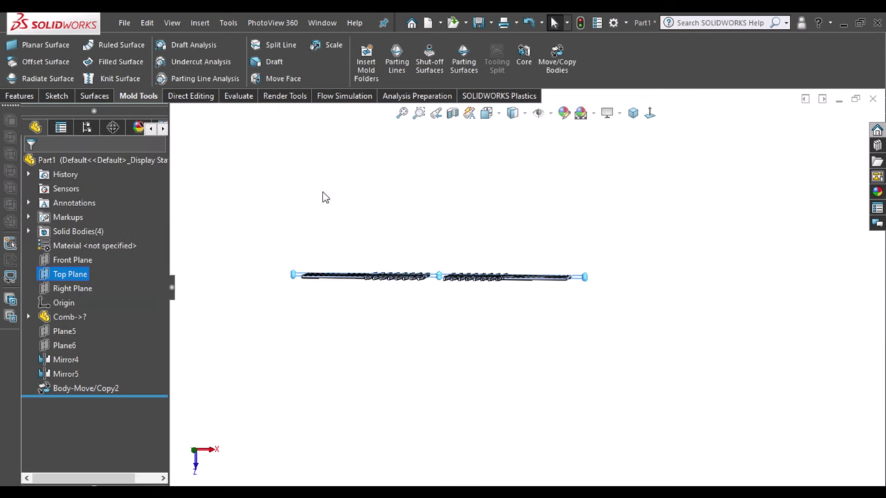
left_click(649, 112)
left_click(419, 112)
left_click_drag(352, 228, 305, 311)
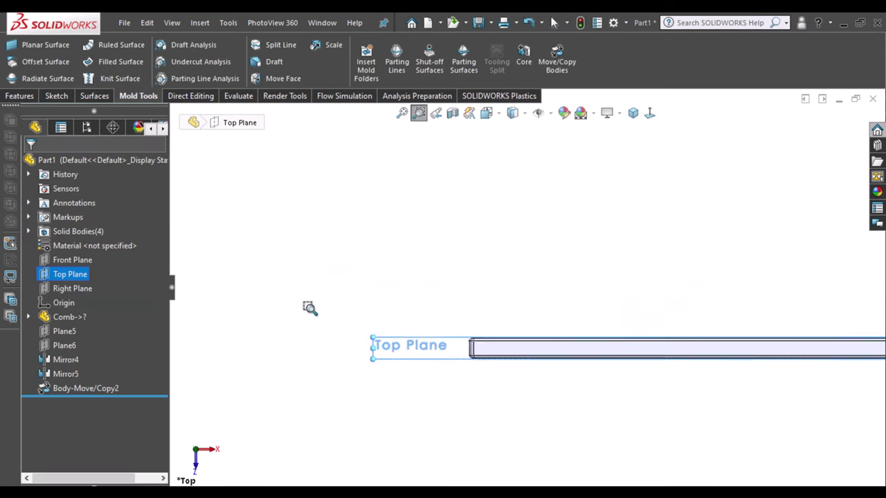
left_click_drag(464, 334, 494, 364)
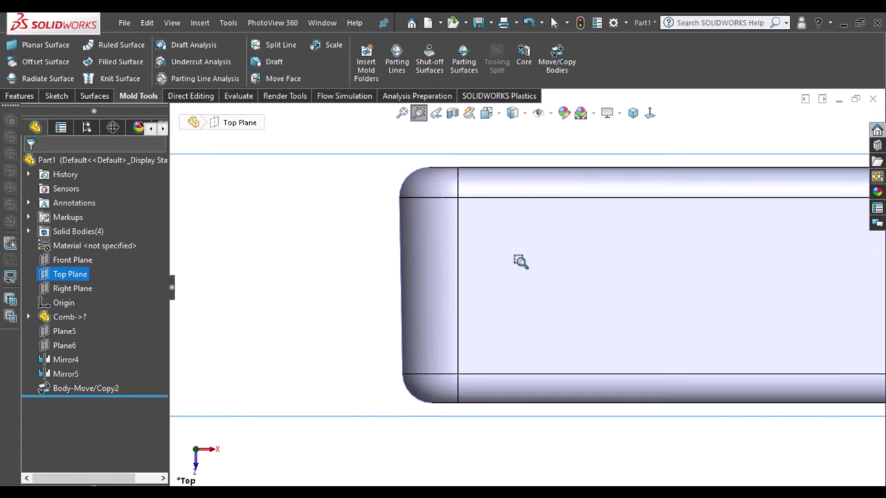
left_click(50, 260)
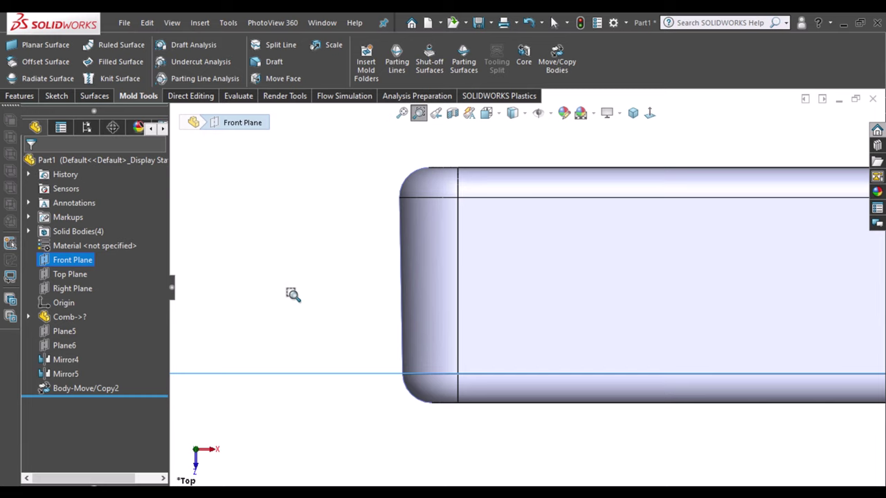
key("z")
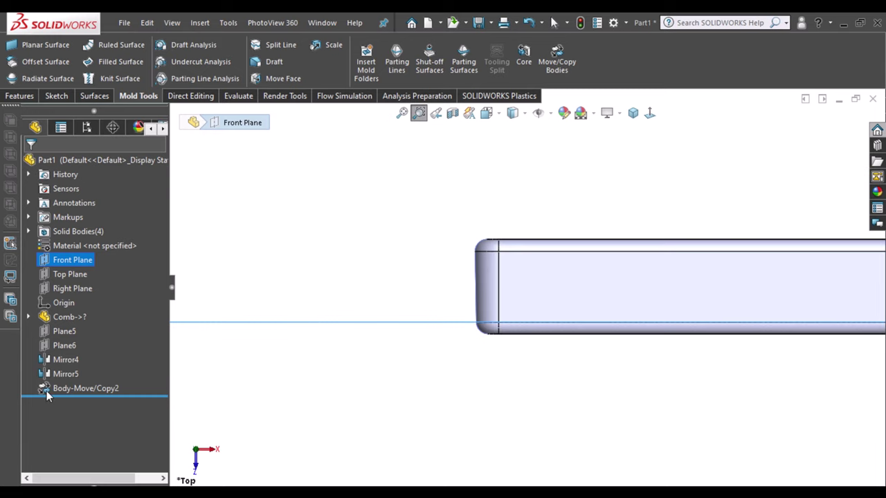
Change Body-Move/Copy2's Z shift to -0.5 mm.
left_click(46, 391)
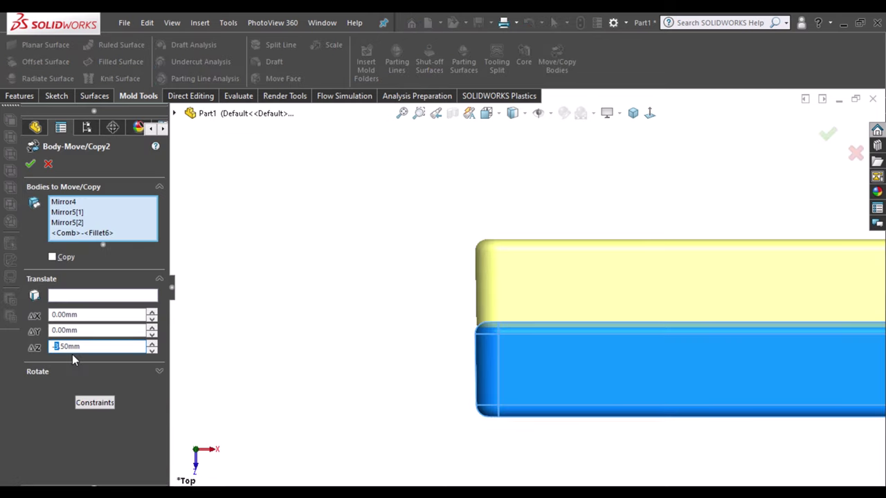
left_click(29, 168)
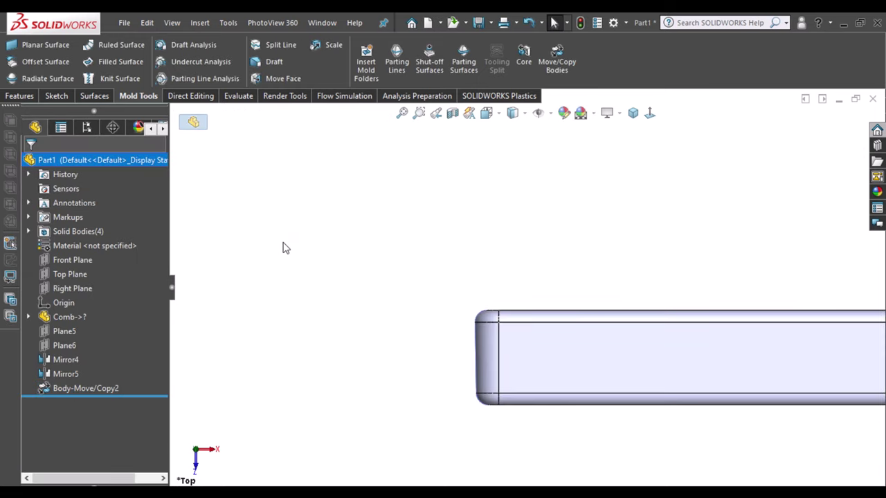
left_click(60, 260)
left_click(132, 240)
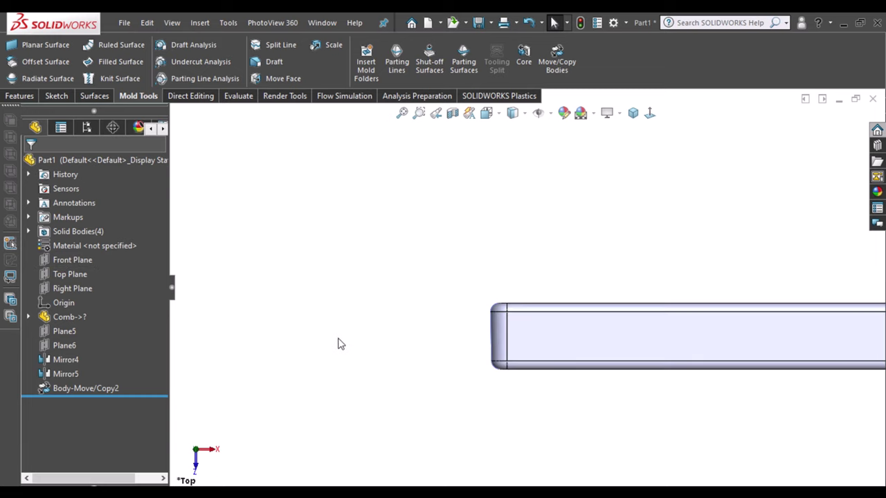
middle_click_drag(647, 308, 557, 328)
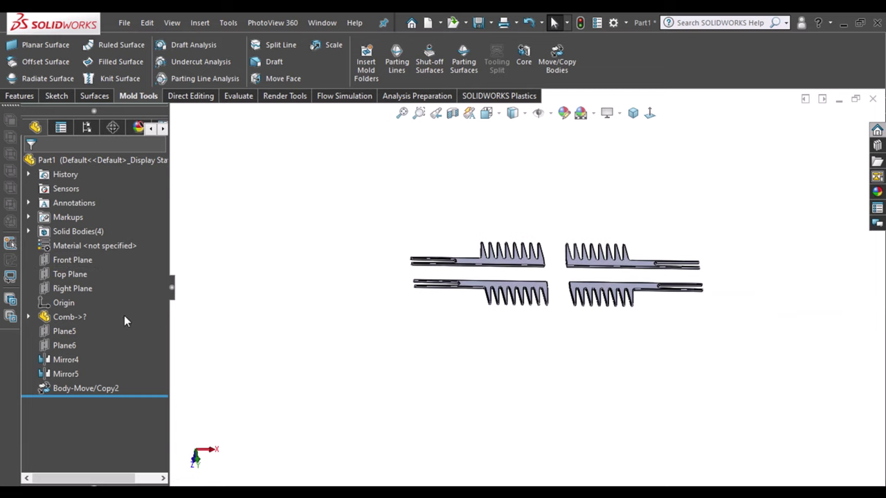
Start a sketch on the Front Plane and exit it empty.
left_click(72, 260)
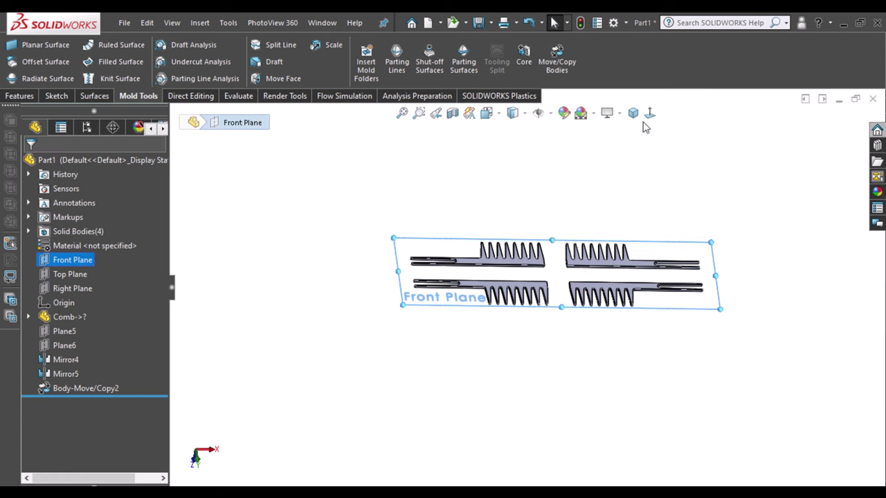
left_click(57, 95)
left_click(11, 56)
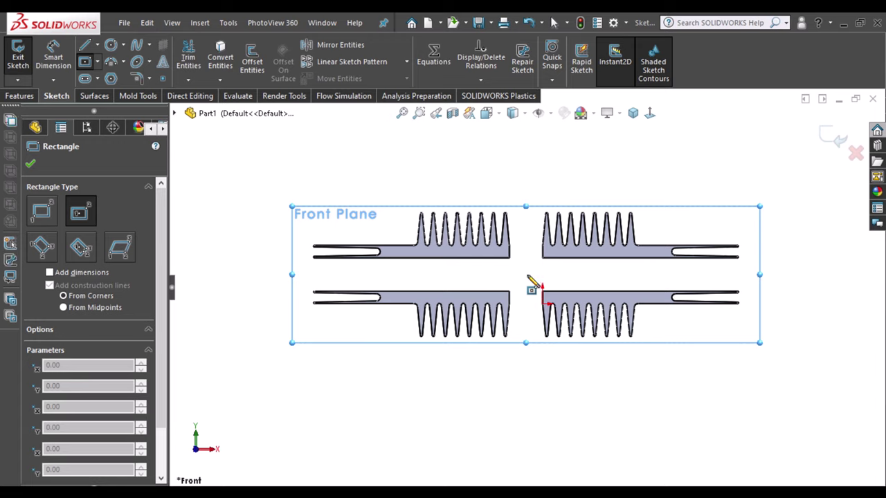
left_click(836, 140)
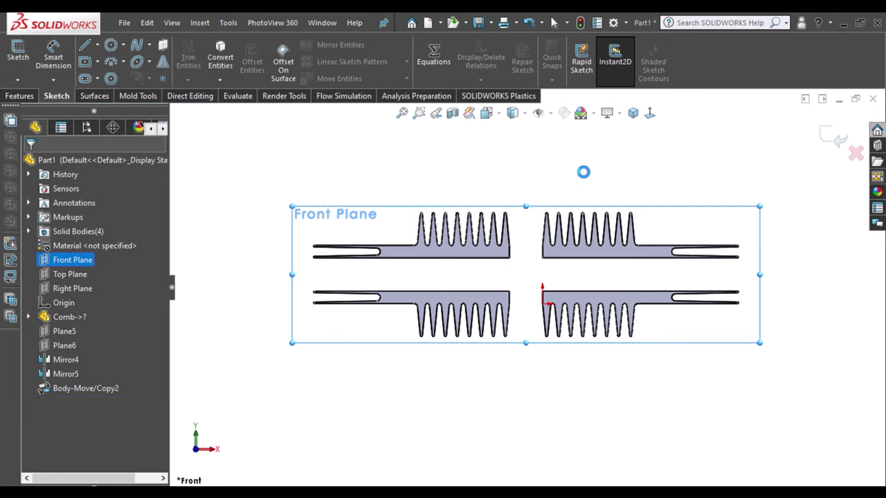
Edit Body-Move/Copy2 to shift the combs -27 mm in Y and 15 mm in X.
left_click(68, 390)
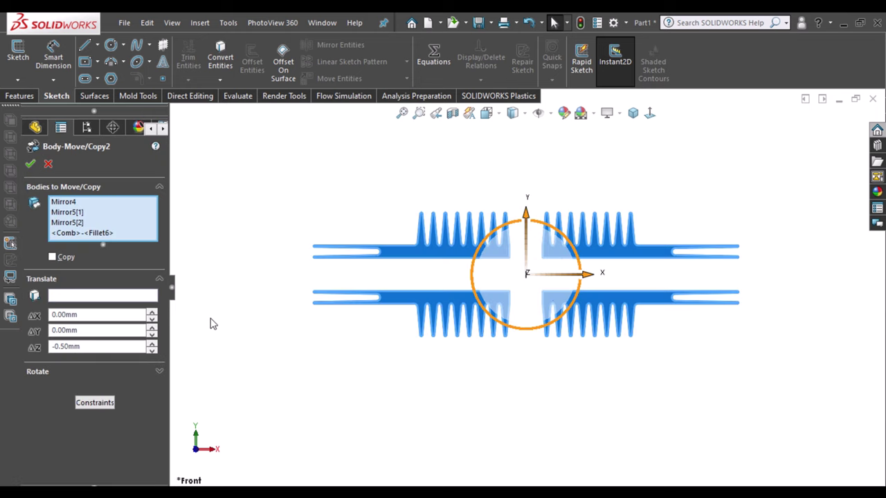
left_click(97, 330)
type("-27")
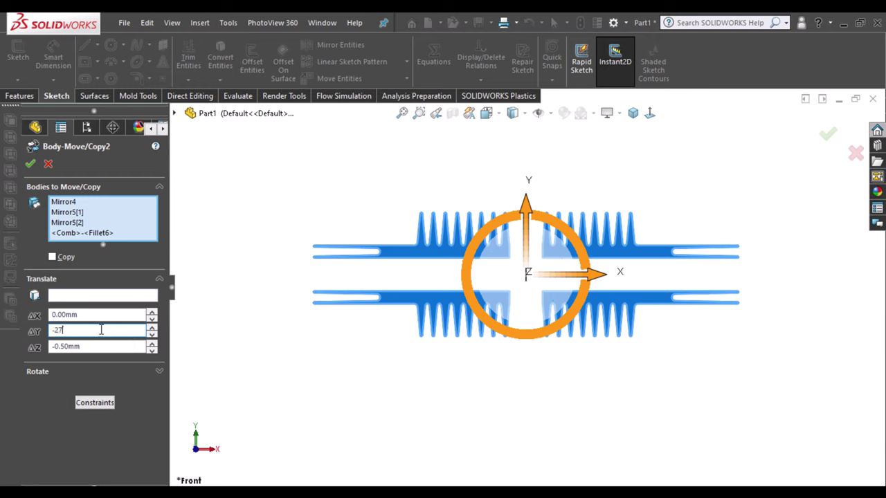
key("Return")
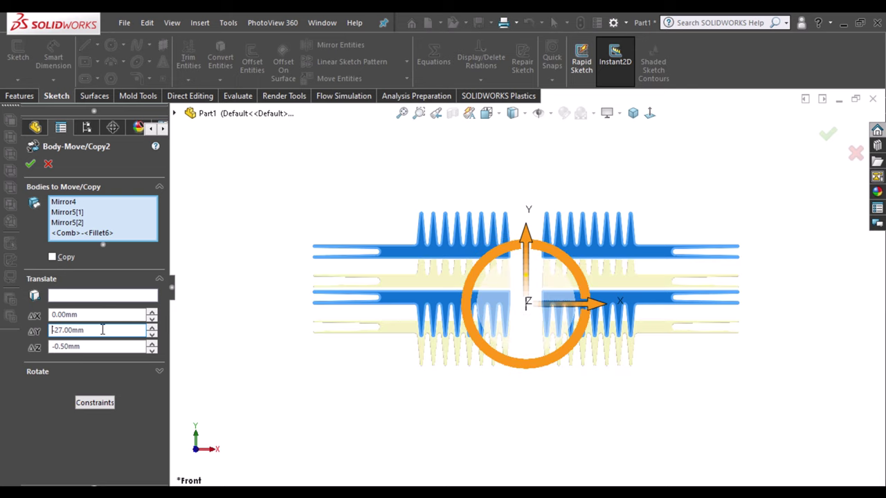
left_click_drag(78, 315, 50, 316)
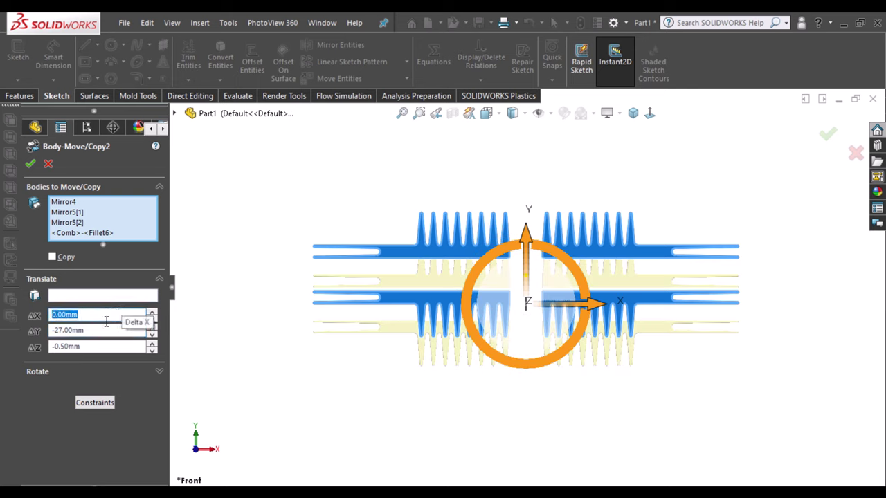
type("15")
key("Return")
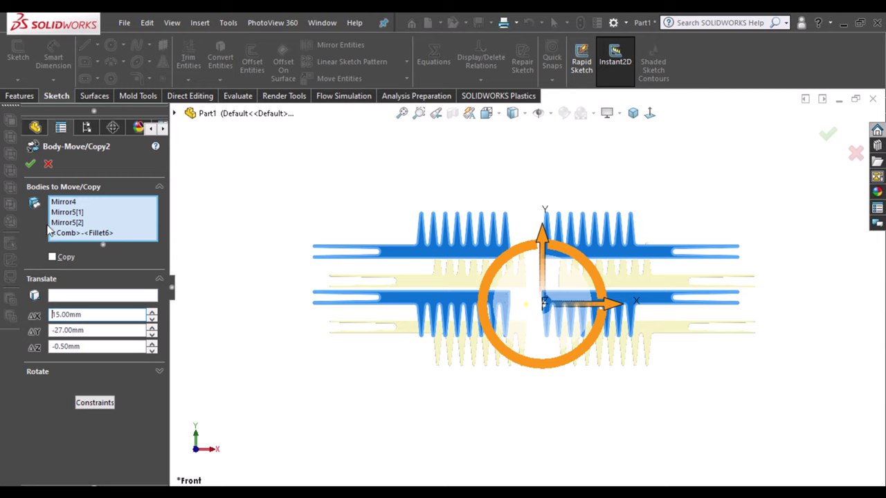
left_click(29, 164)
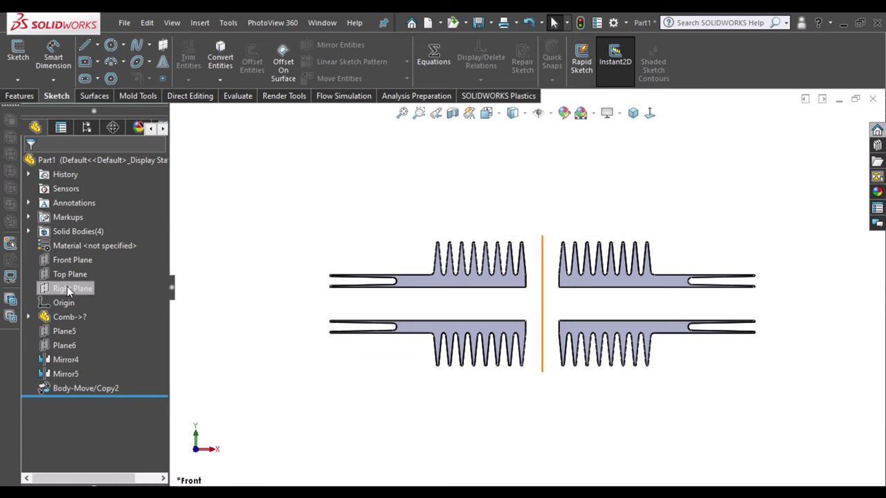
Draw a center rectangle on the Front Plane from the origin enclosing all four combs.
left_click(69, 260)
left_click(85, 62)
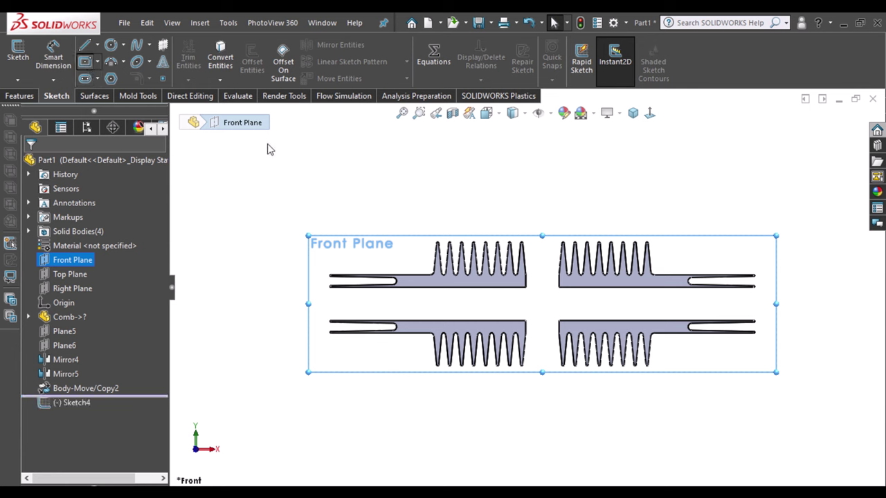
left_click(543, 303)
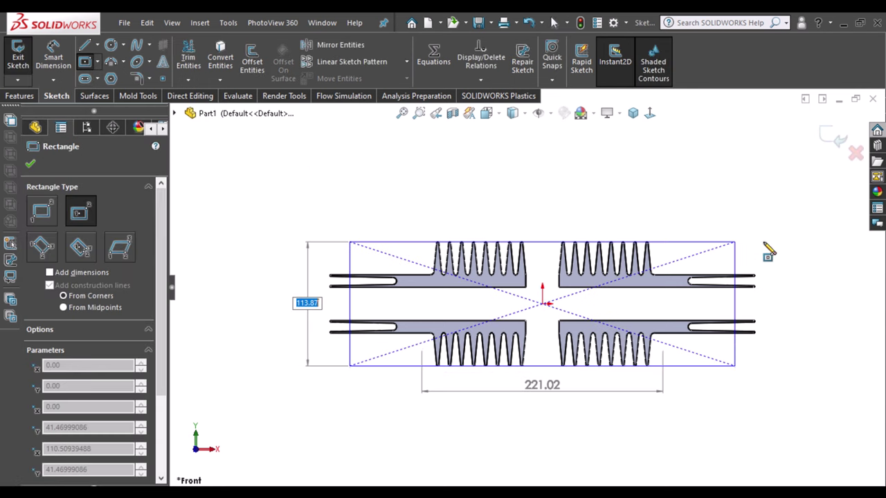
left_click(814, 191)
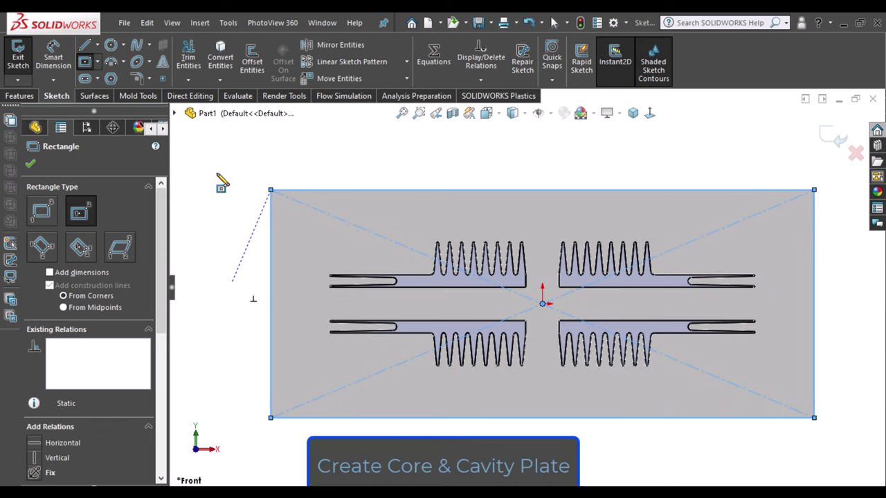
left_click(82, 64)
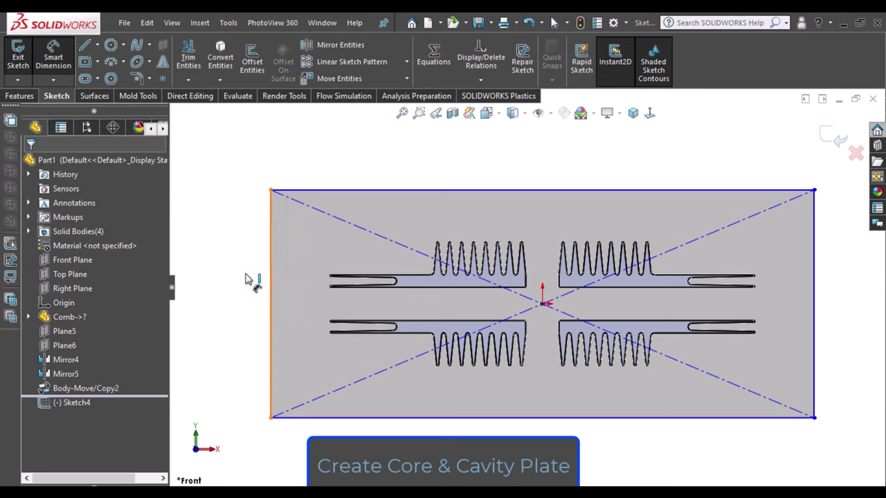
Dimension the rectangle 190 mm tall and 480 mm wide.
left_click(270, 277)
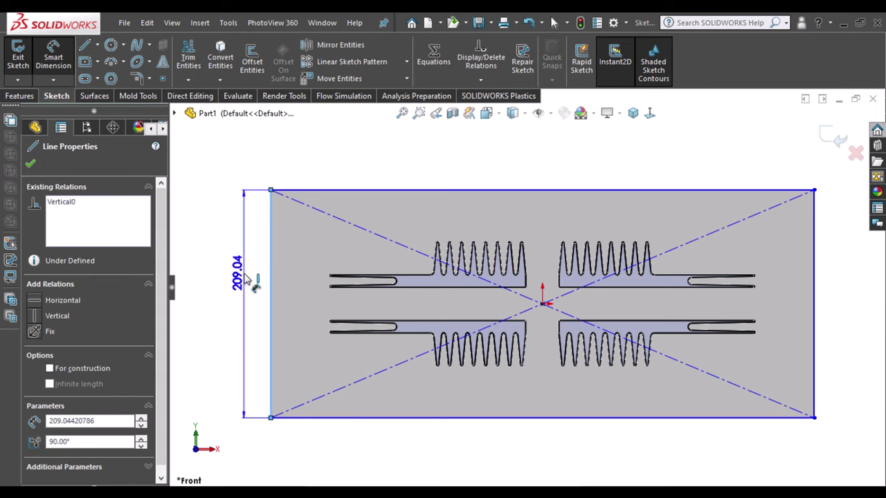
left_click(245, 276)
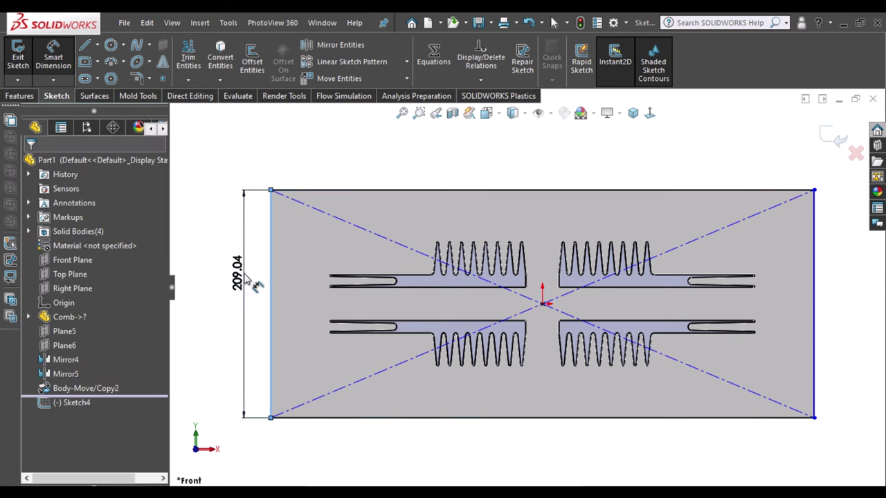
double_click(243, 277)
type("19")
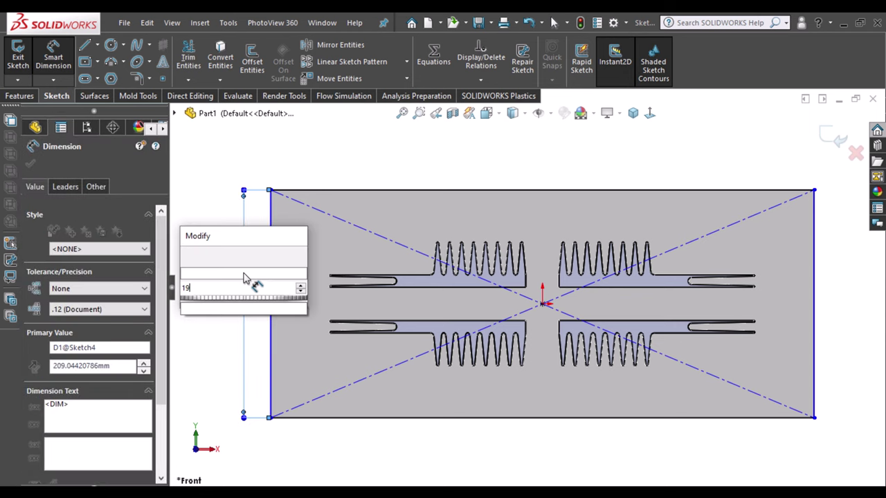
key("Return")
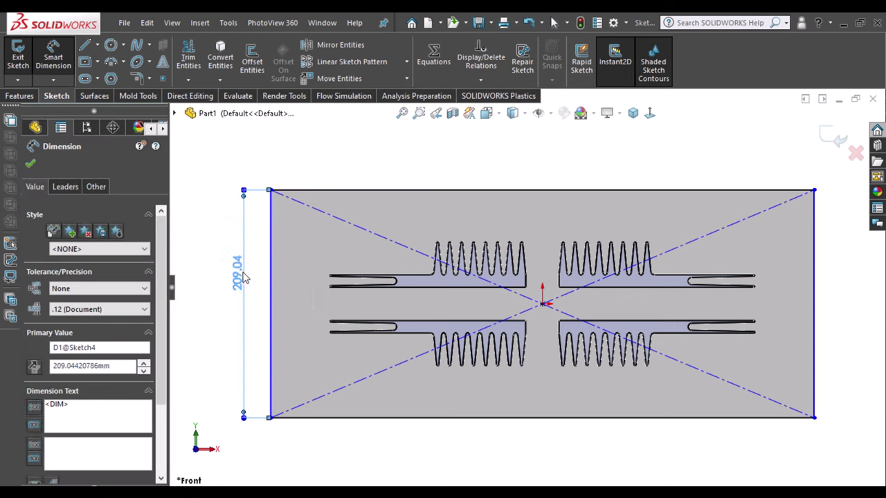
left_click(368, 407)
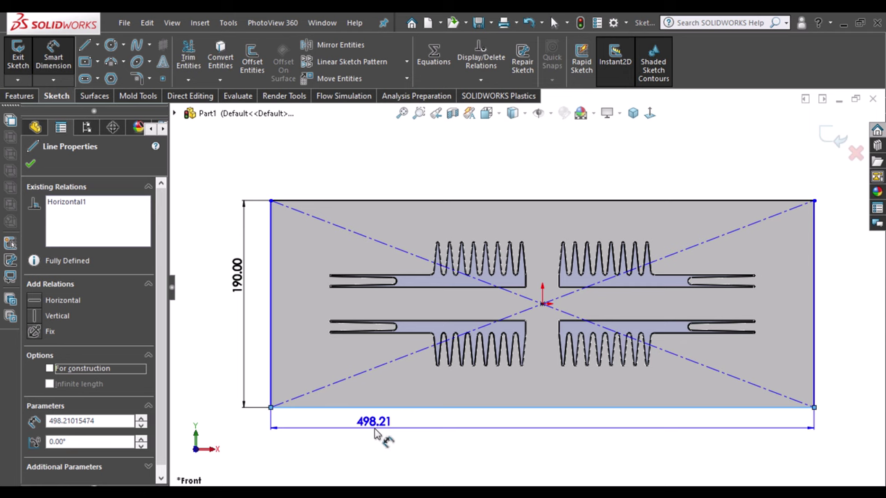
key("Escape")
double_click(375, 428)
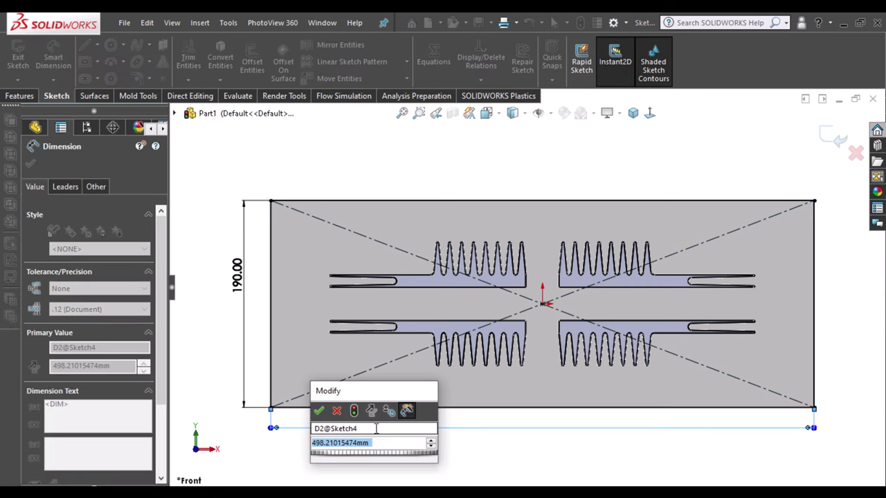
type("5")
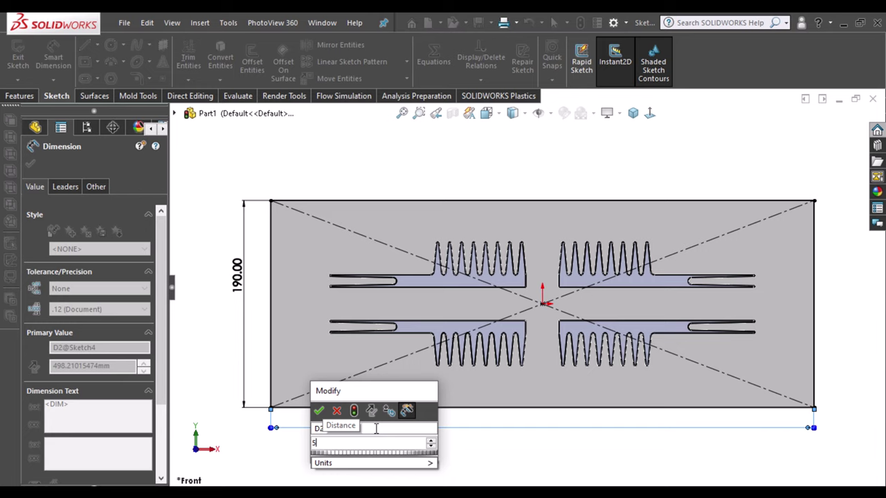
key("Escape")
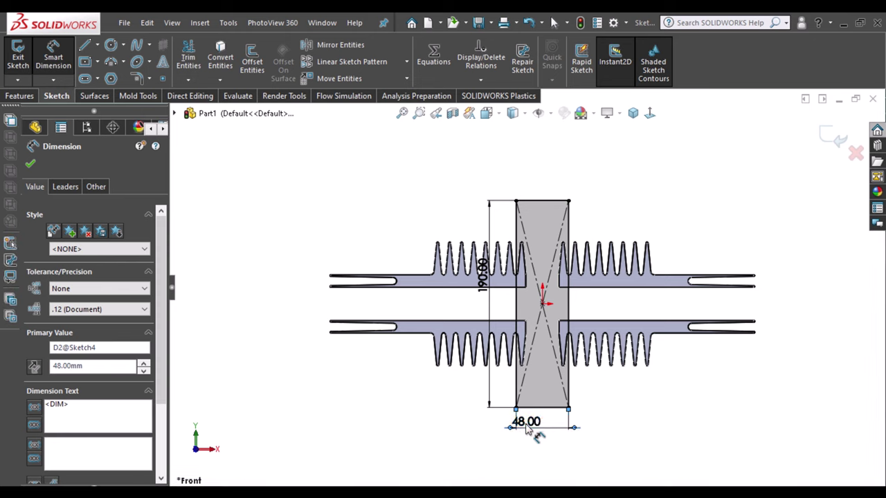
double_click(519, 423)
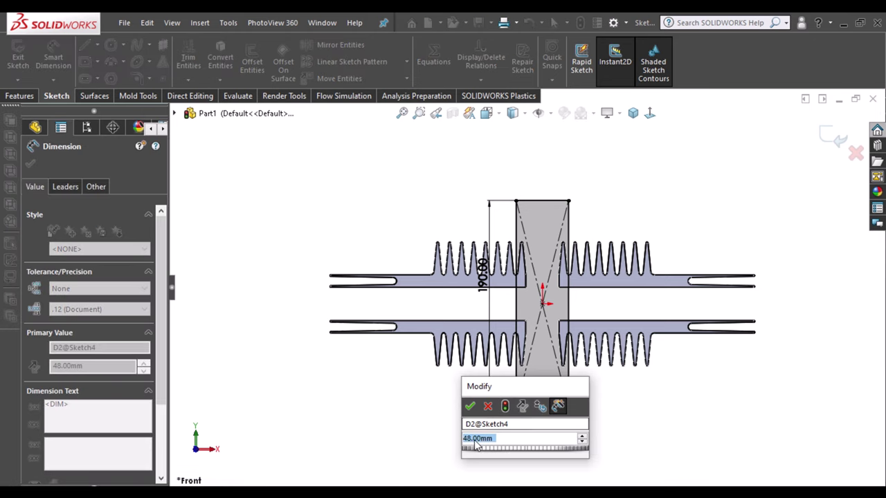
left_click(473, 439)
type("0")
key("Return")
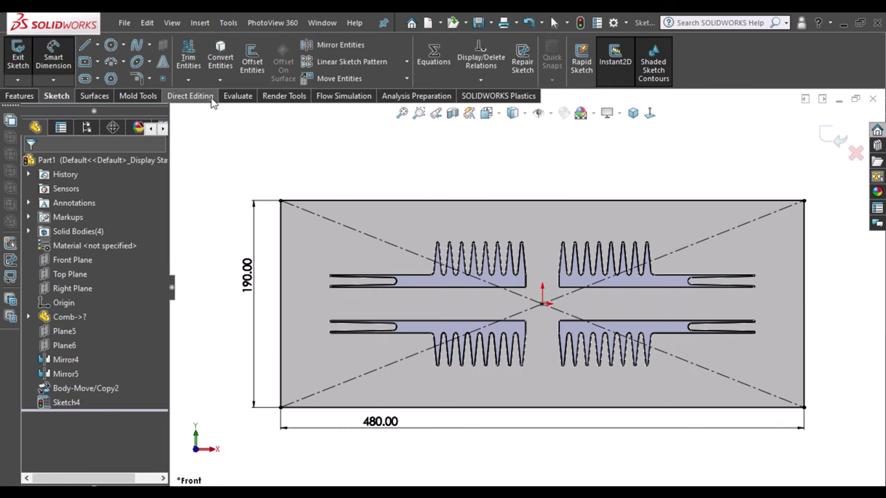
Measure the distance from the slot end to the plate's left edge.
left_click(238, 95)
left_click(101, 55)
scroll(381, 287, "down", 3)
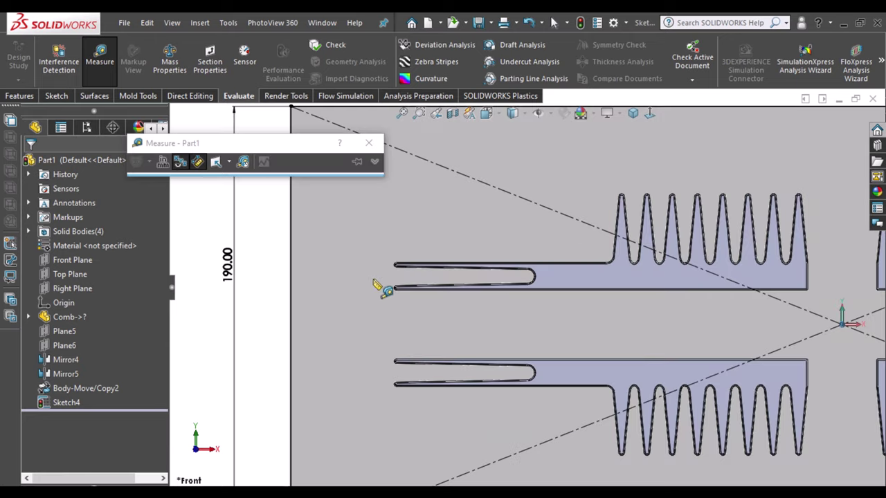
scroll(346, 282, "down", 3)
scroll(489, 256, "down", 2)
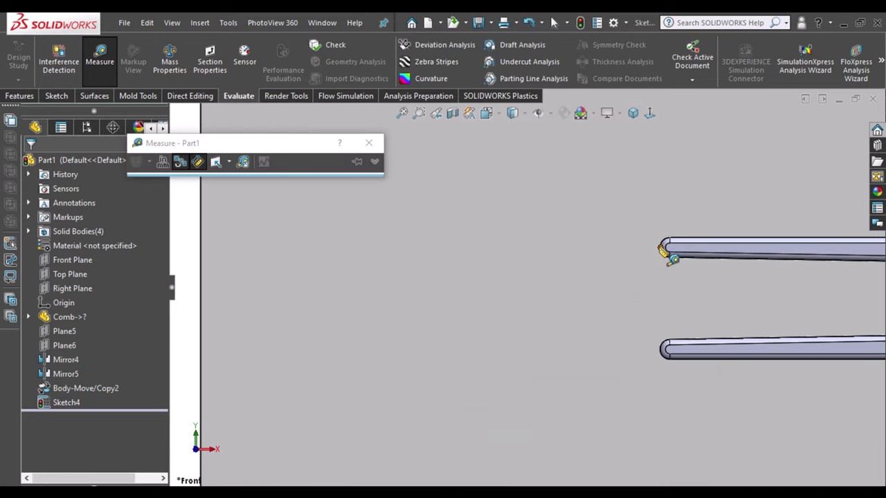
left_click(661, 247)
left_click(201, 249)
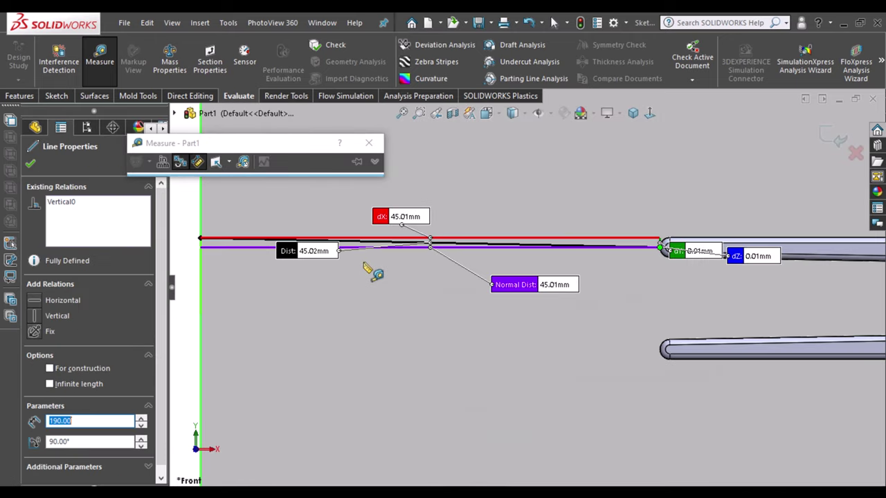
scroll(338, 270, "up", 2)
scroll(337, 271, "up", 2)
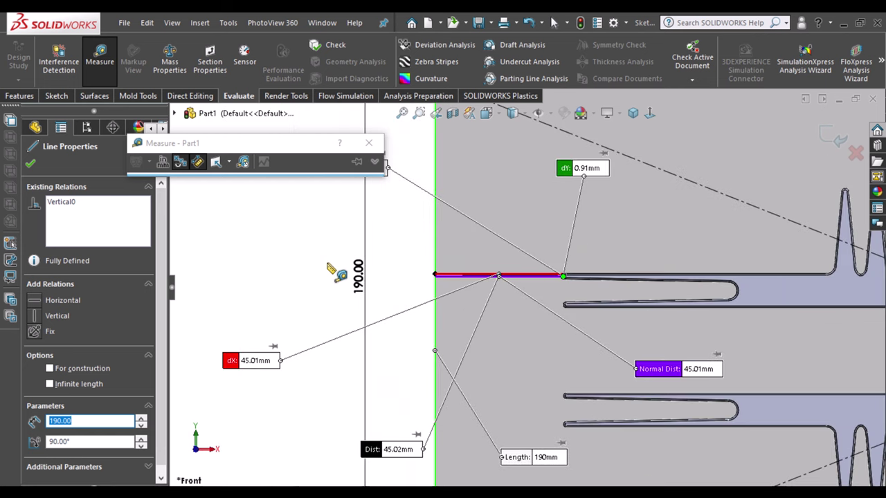
scroll(337, 272, "up", 2)
key("Escape")
Measure the 38.01 mm from a tooth tip to the plate's top edge, then close the measurement.
scroll(720, 222, "down", 2)
scroll(623, 221, "down", 2)
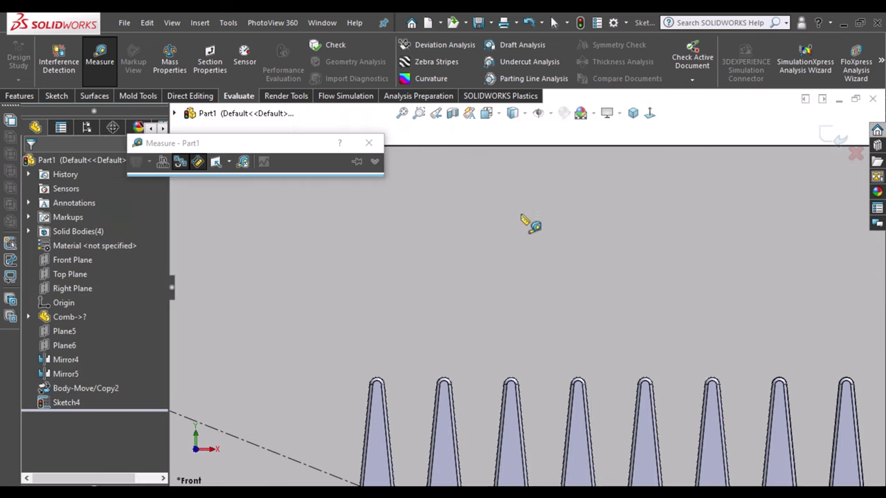
left_click(376, 379)
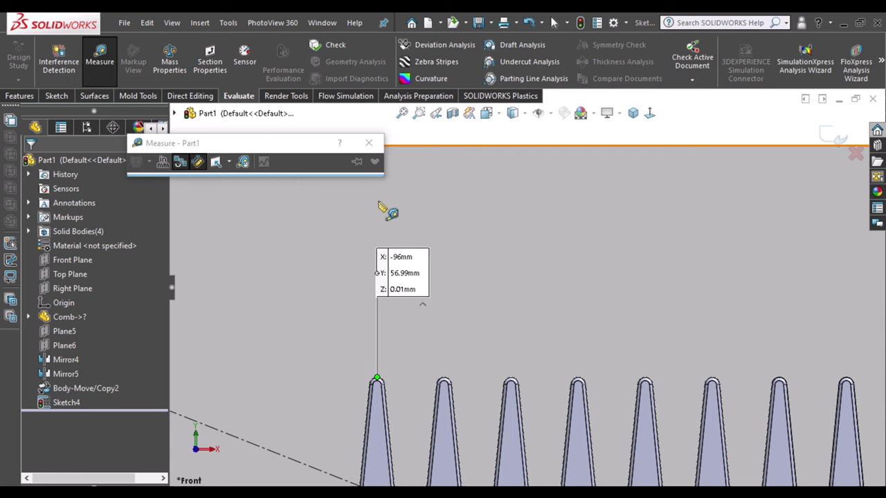
left_click(397, 147)
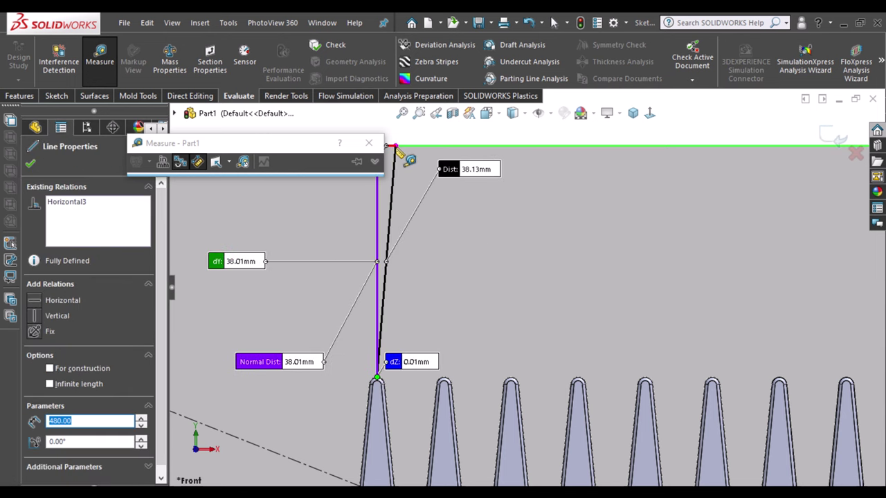
scroll(446, 237, "down", 2)
scroll(454, 244, "up", 2)
scroll(443, 193, "up", 3)
scroll(443, 193, "up", 3)
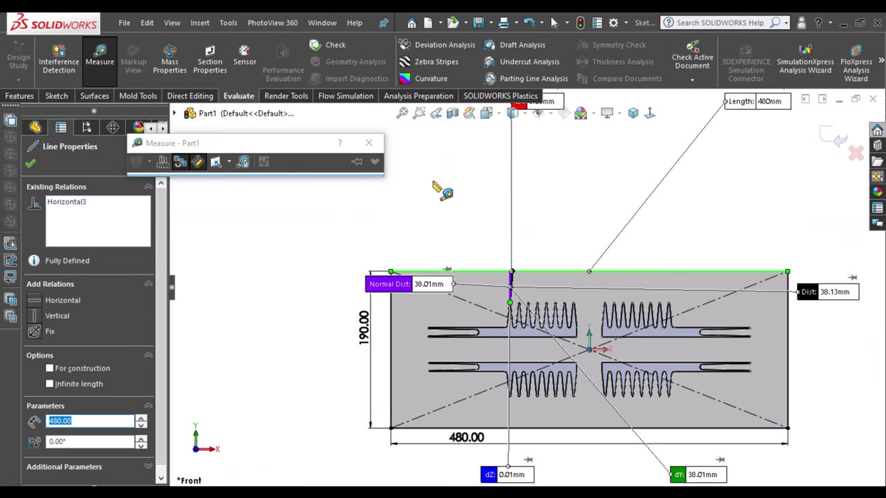
scroll(443, 192, "up", 2)
scroll(571, 277, "down", 2)
scroll(415, 208, "down", 2)
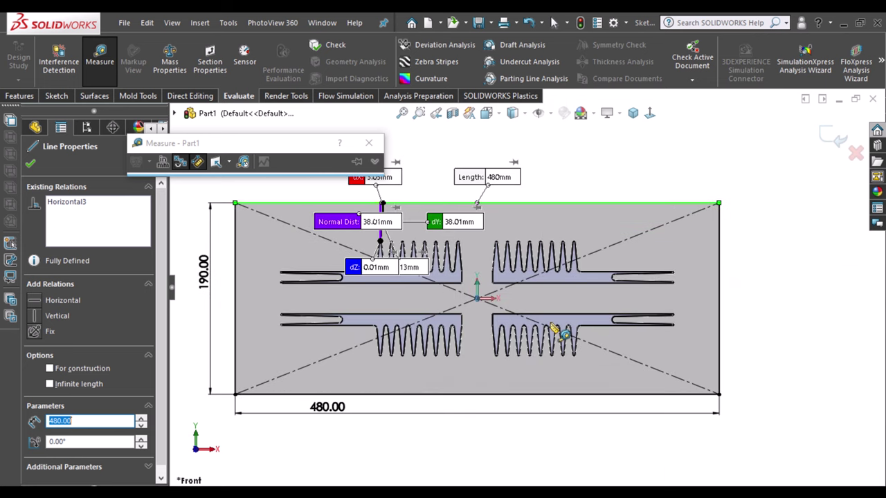
left_click(369, 143)
left_click(436, 155)
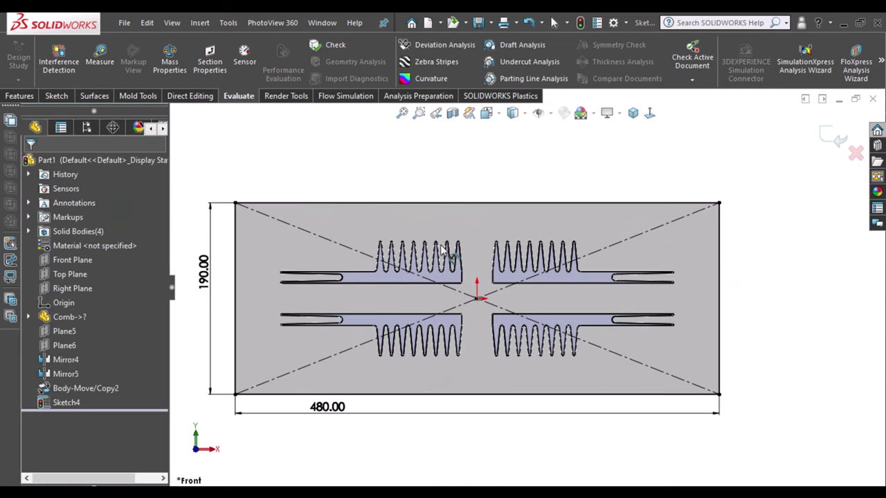
Draw a vertical and a horizontal centerline from the origin.
left_click(19, 96)
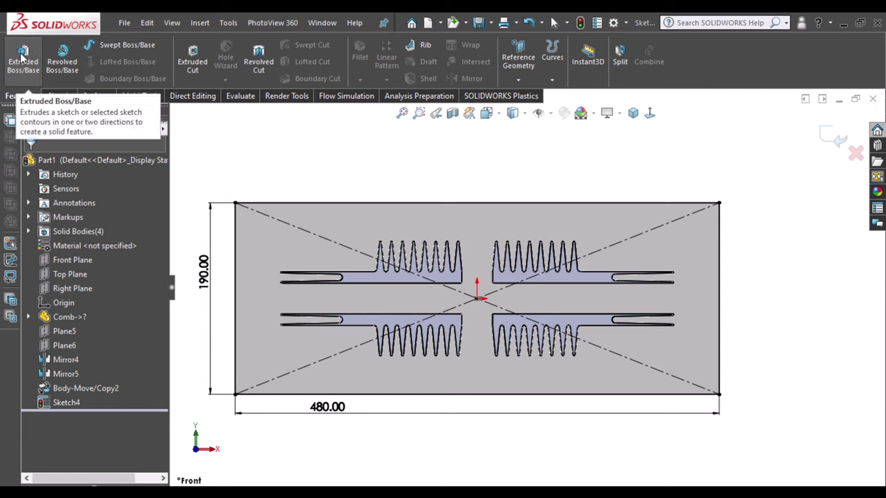
left_click(65, 98)
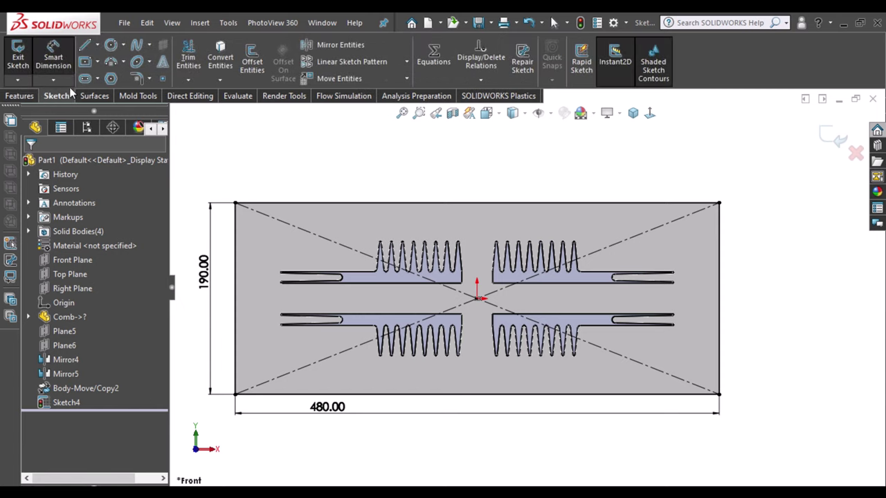
left_click(97, 45)
left_click(112, 77)
left_click(477, 298)
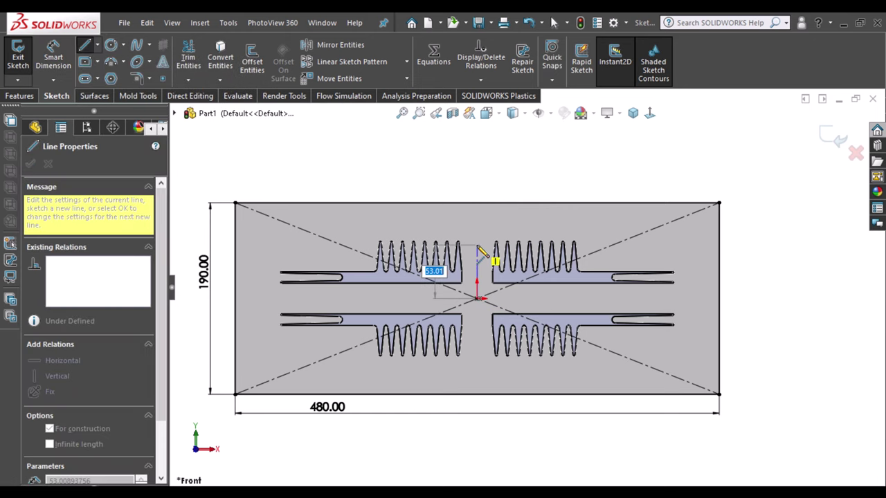
double_click(477, 245)
left_click(476, 298)
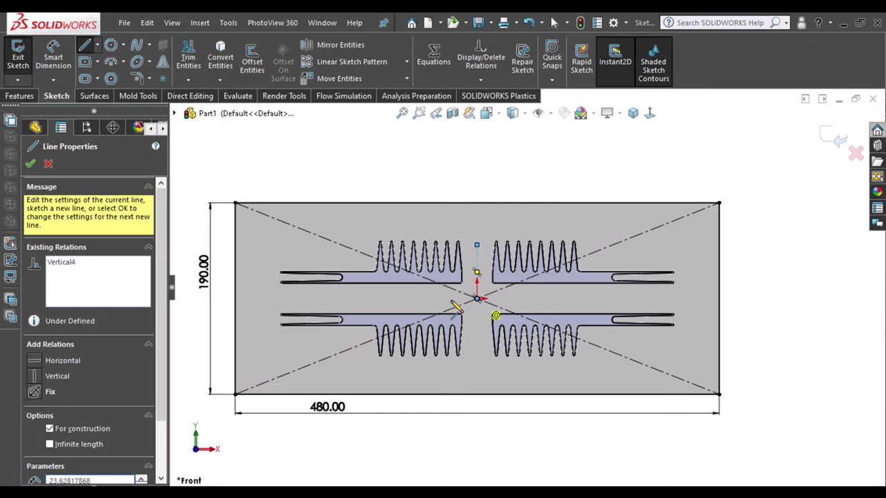
left_click(416, 298)
key("Escape")
key("Escape")
Draw a circle near the plate's top-left corner and dimension it to Ø18 mm.
key("c")
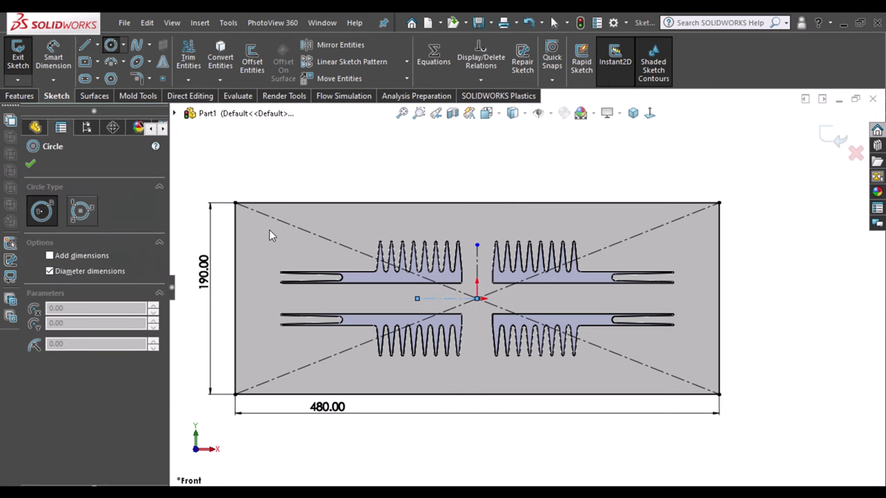
left_click(269, 230)
left_click(266, 241)
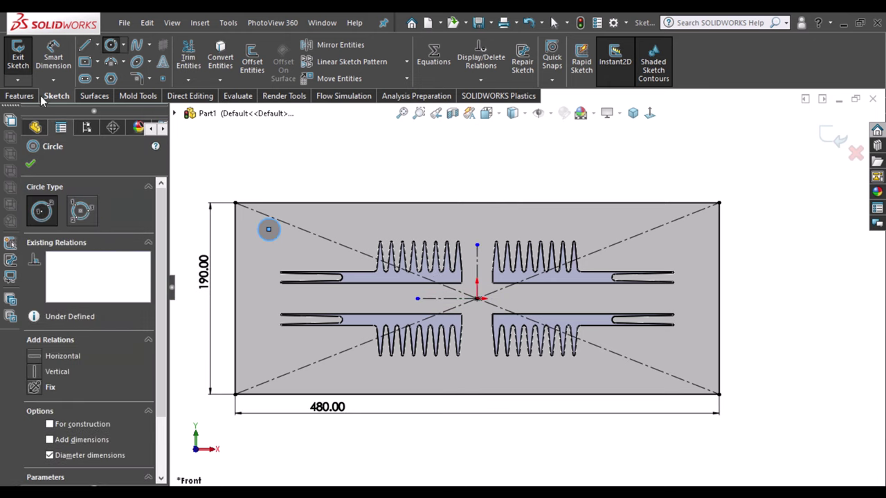
left_click(267, 228)
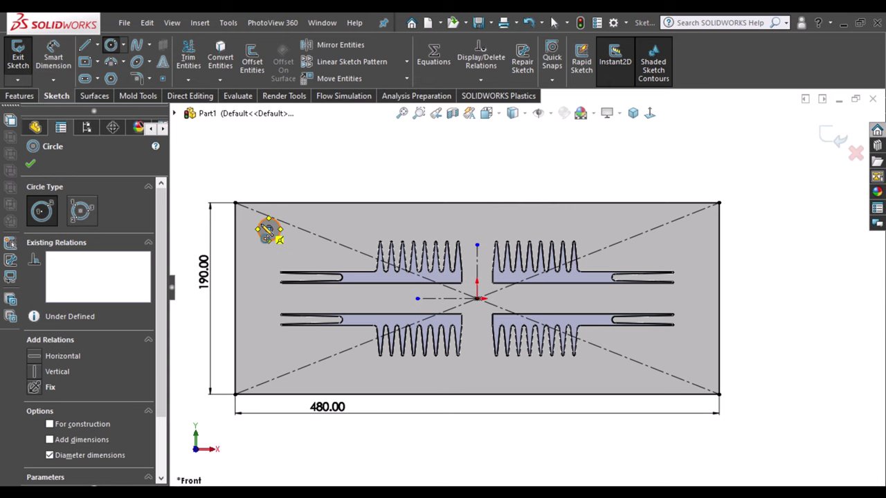
left_click(53, 62)
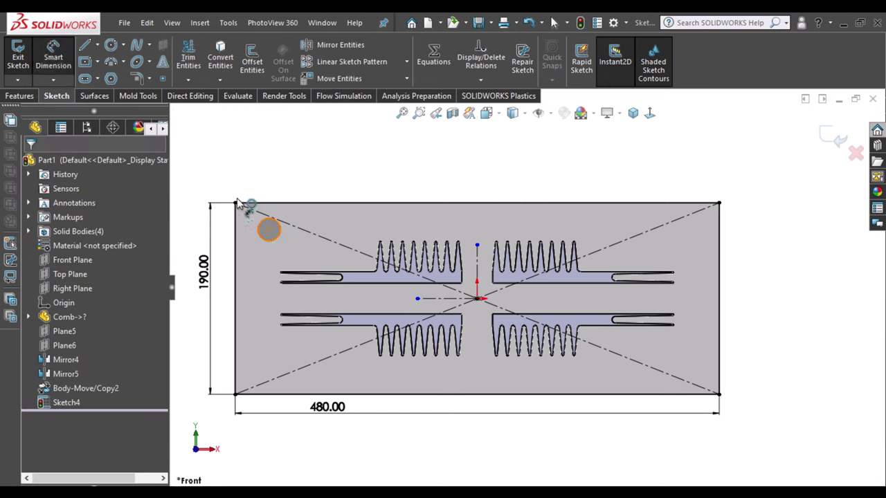
left_click(263, 224)
left_click(322, 208)
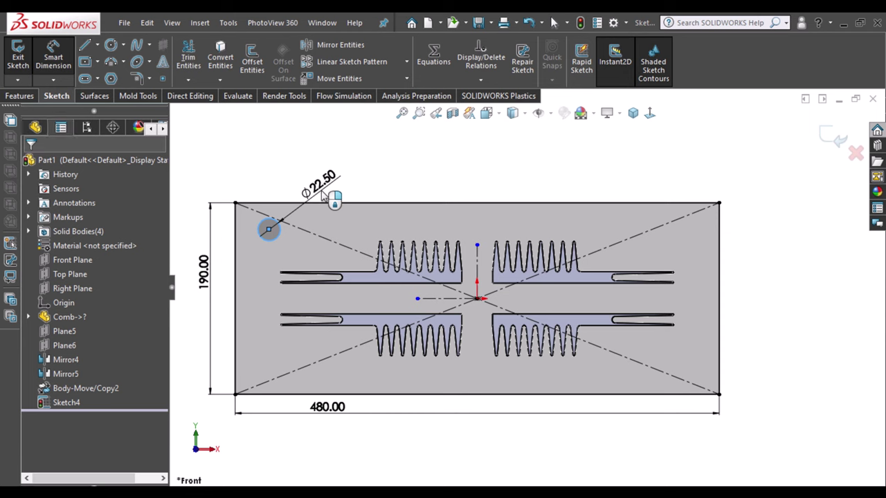
type("22")
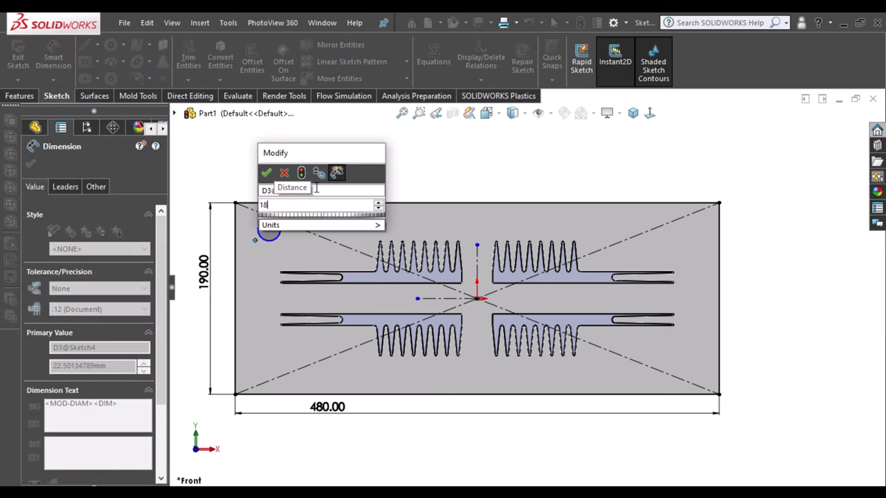
key("Escape")
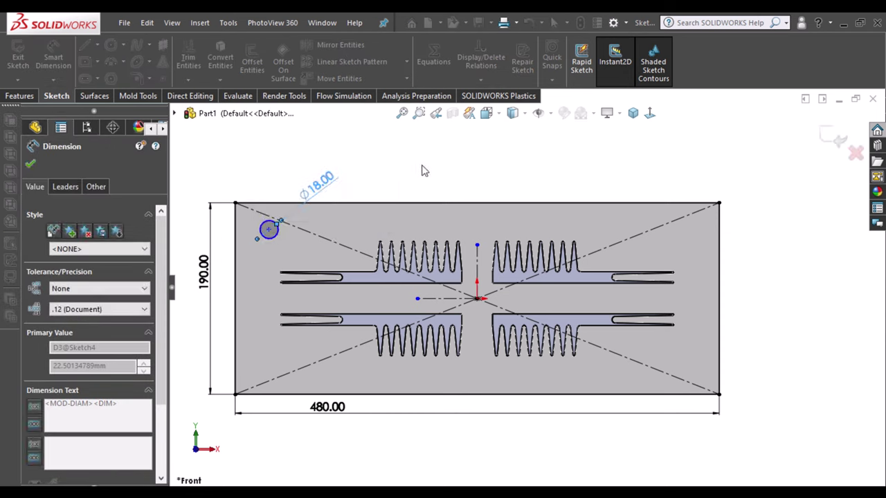
left_click(428, 172)
scroll(275, 233, "down", 2)
Dimension the corner circle's centre 20 mm from the plate's left edge.
scroll(283, 265, "down", 2)
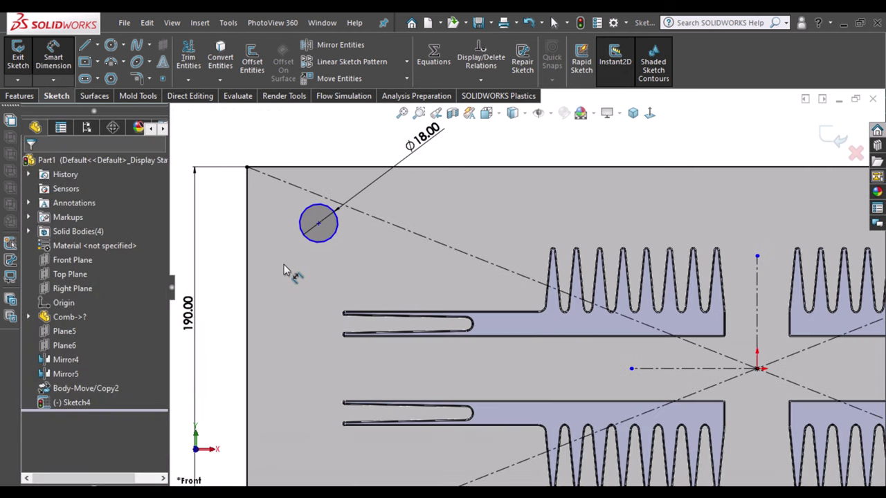
scroll(284, 265, "down", 2)
left_click(361, 213)
left_click(259, 218)
left_click(324, 275)
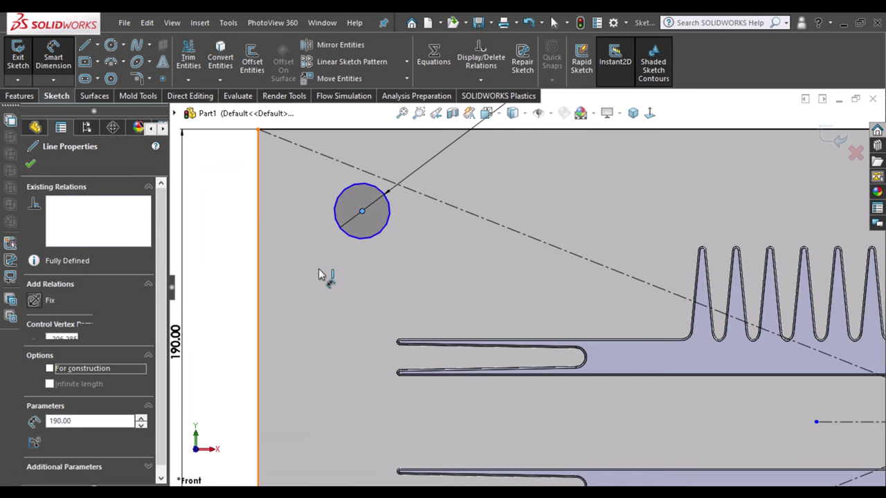
left_click(319, 270)
type("20")
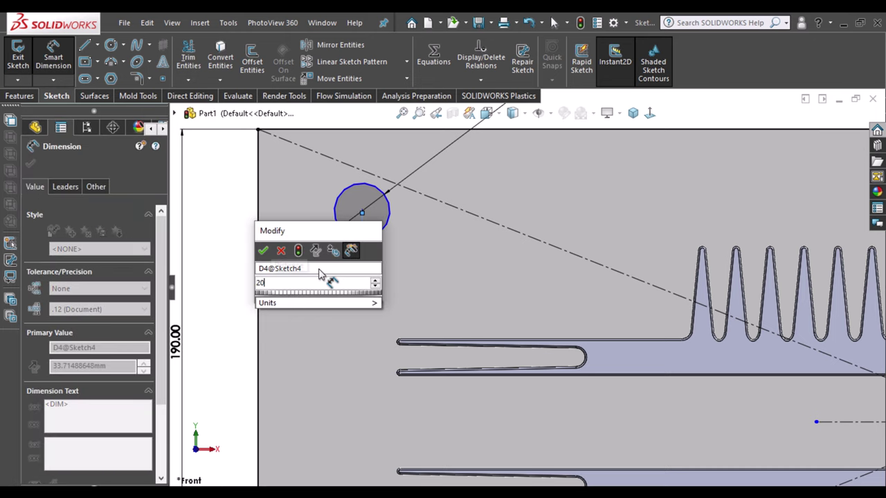
key("Return")
type("20")
key("Return")
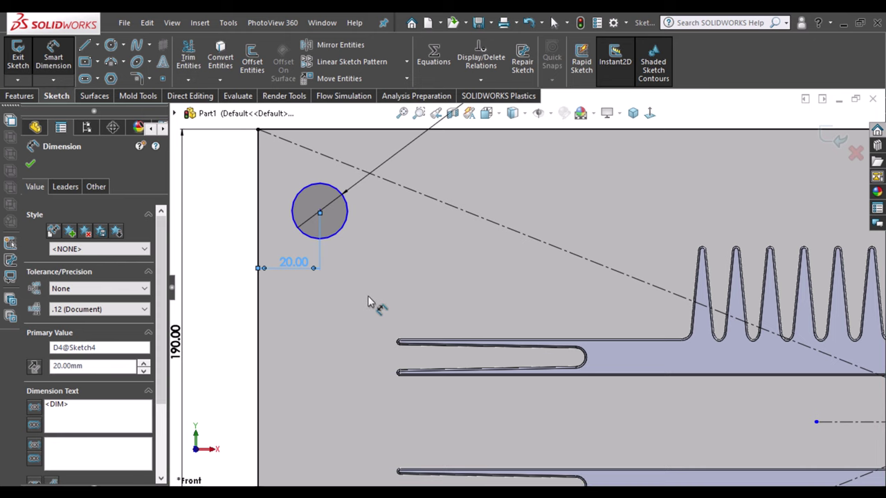
Dimension the same circle centre 20 mm from the plate's top edge.
scroll(362, 350, "up", 2)
scroll(388, 305, "up", 2)
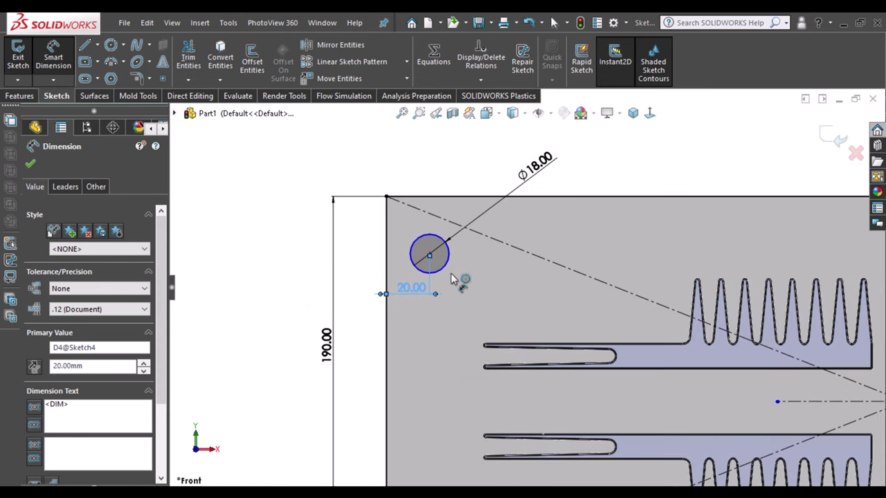
left_click(429, 255)
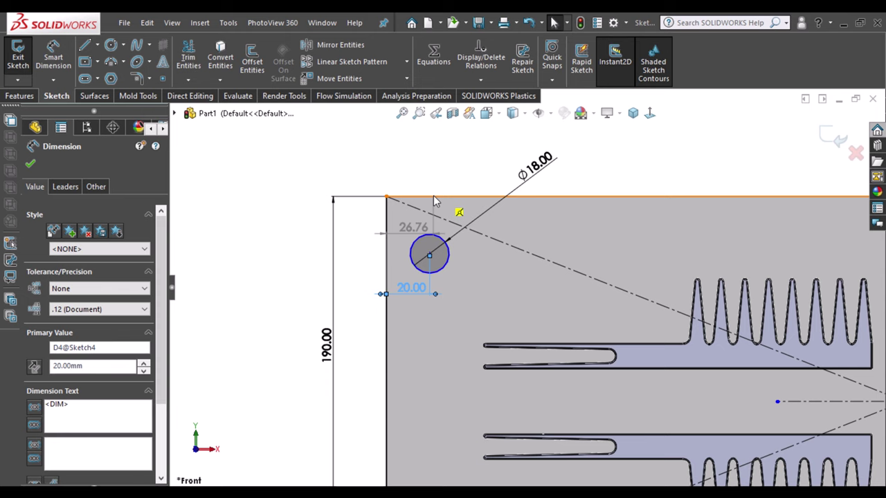
key("Escape")
left_click(433, 197)
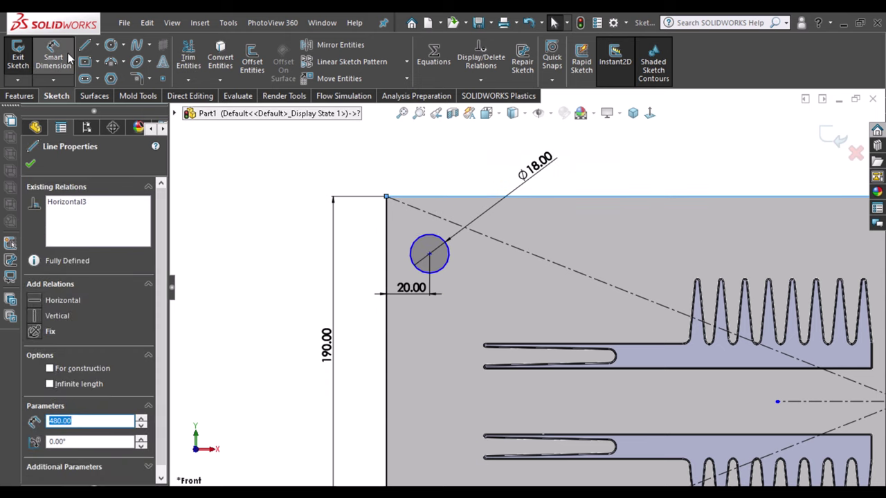
key("Escape")
left_click_drag(429, 218, 434, 257)
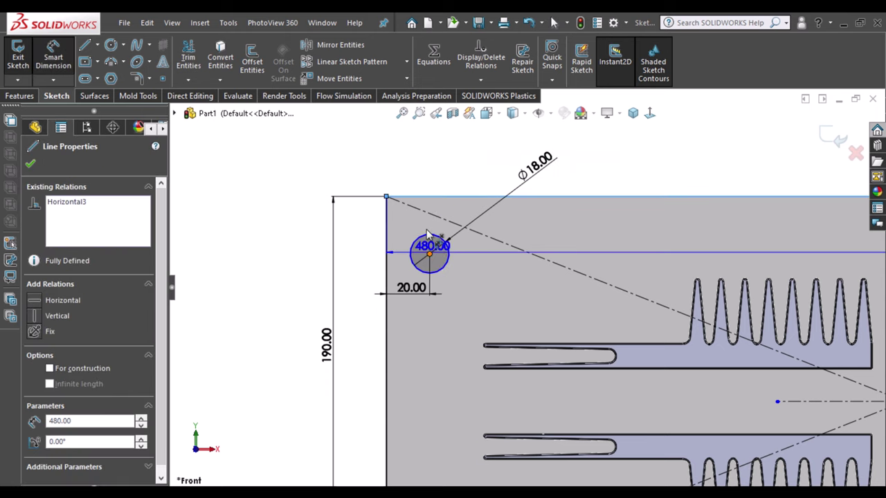
left_click(429, 238)
key("Escape")
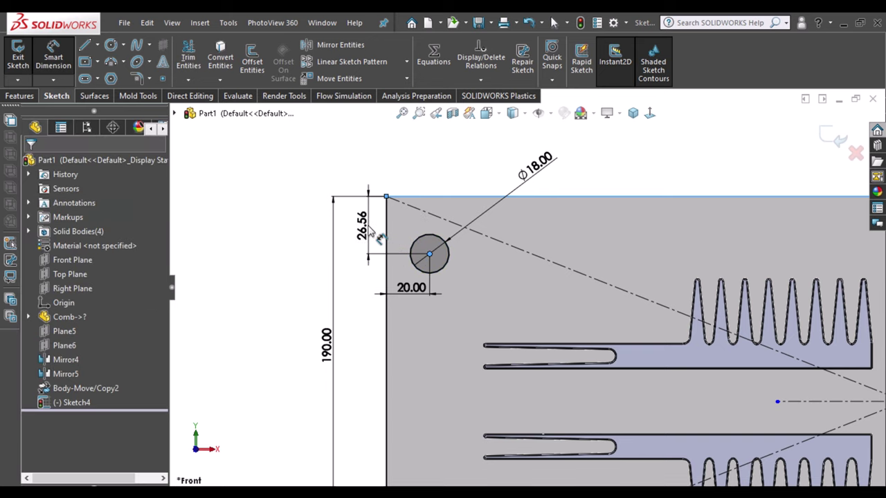
double_click(367, 228)
type("20")
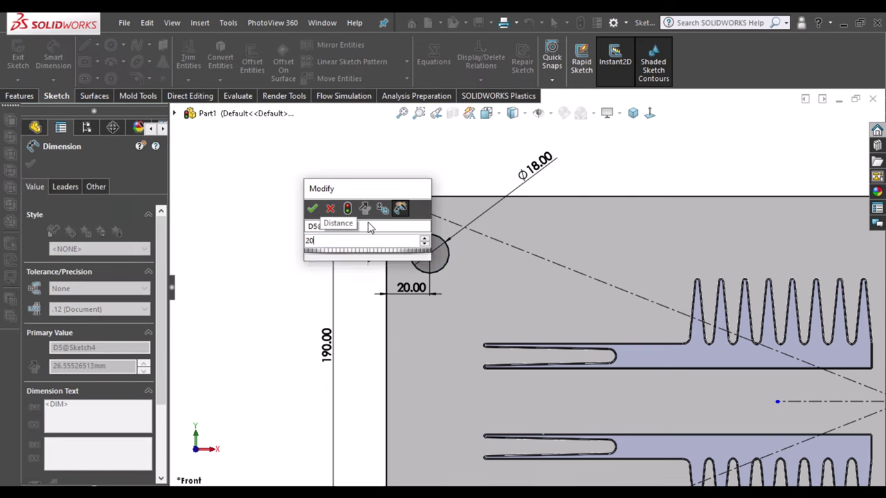
key("Return")
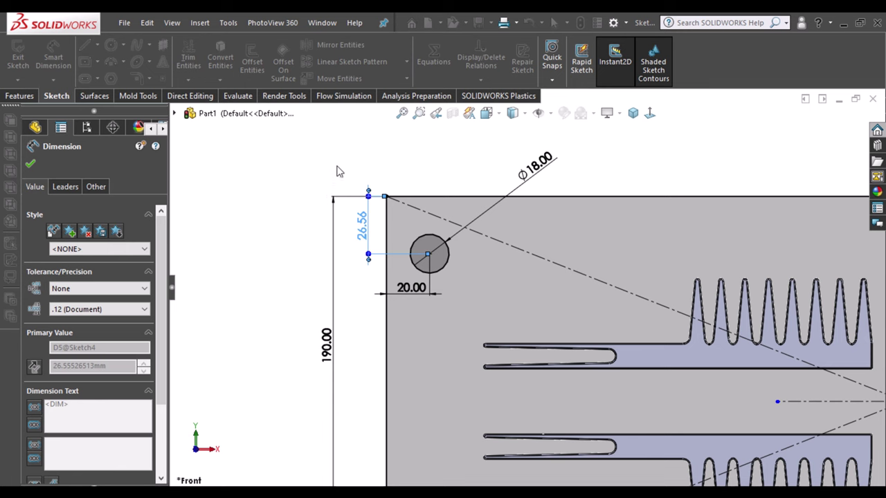
key("Escape")
Mirror the corner circle across the centrelines so all four plate corners get a circle.
scroll(294, 188, "down", 2)
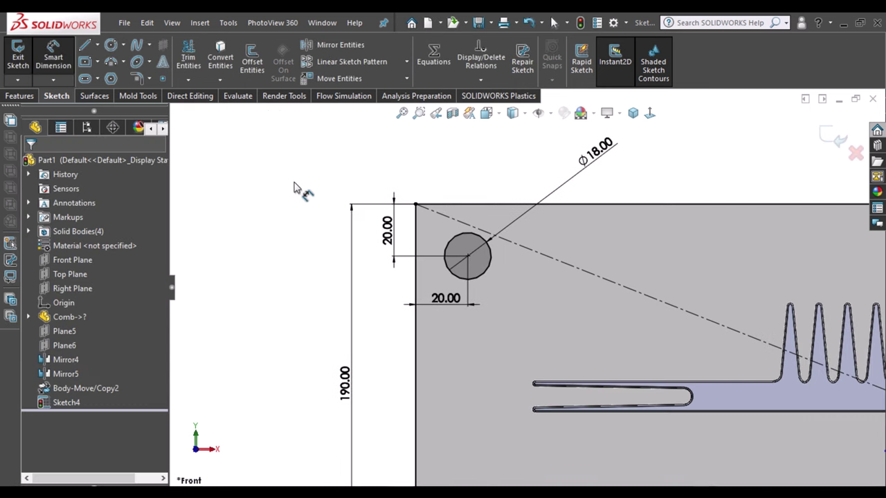
key("f")
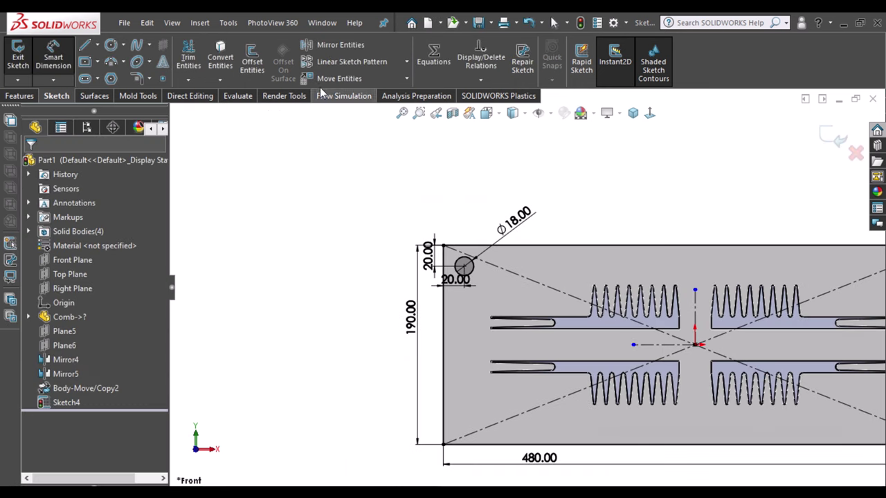
double_click(473, 273)
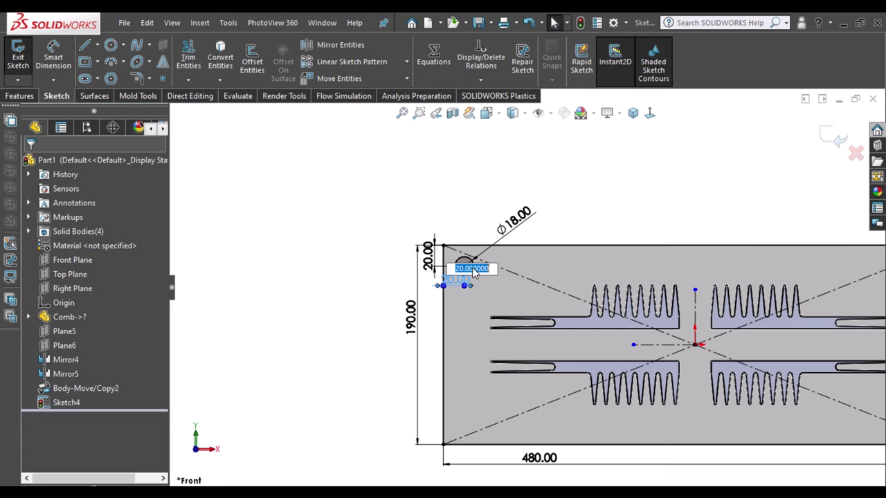
left_click(464, 265)
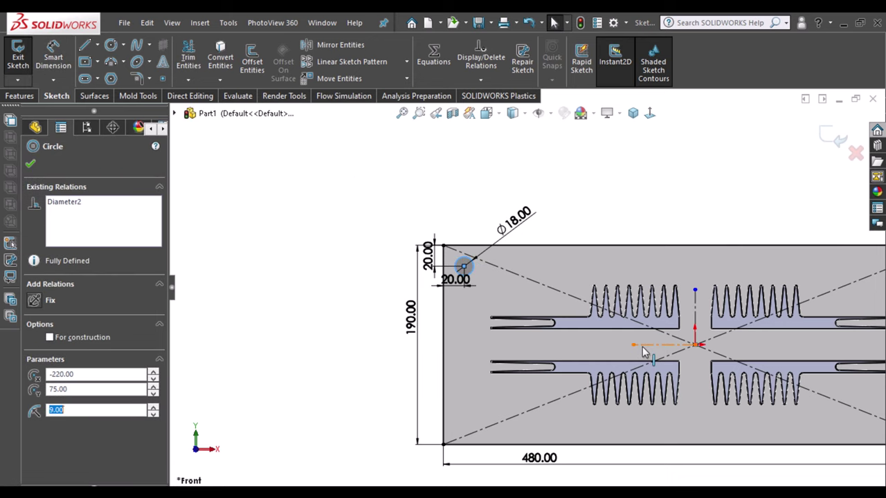
left_click(335, 45)
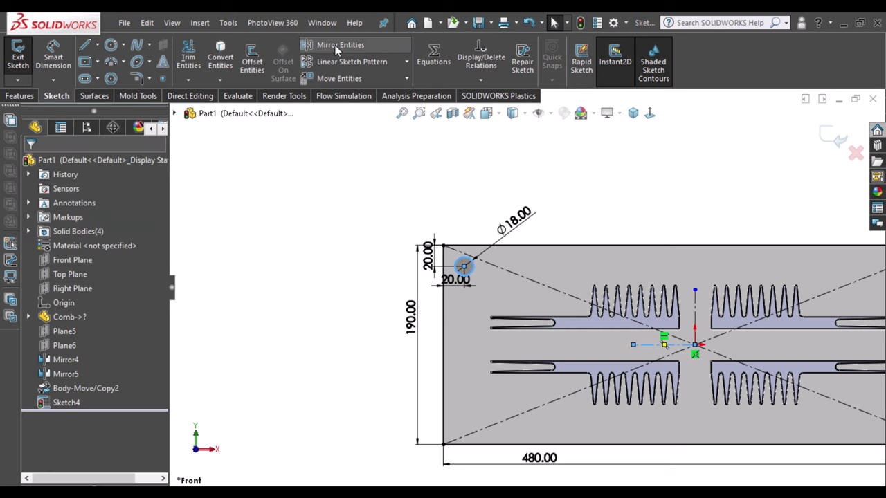
left_click(464, 265)
left_click(464, 424, "ctrl")
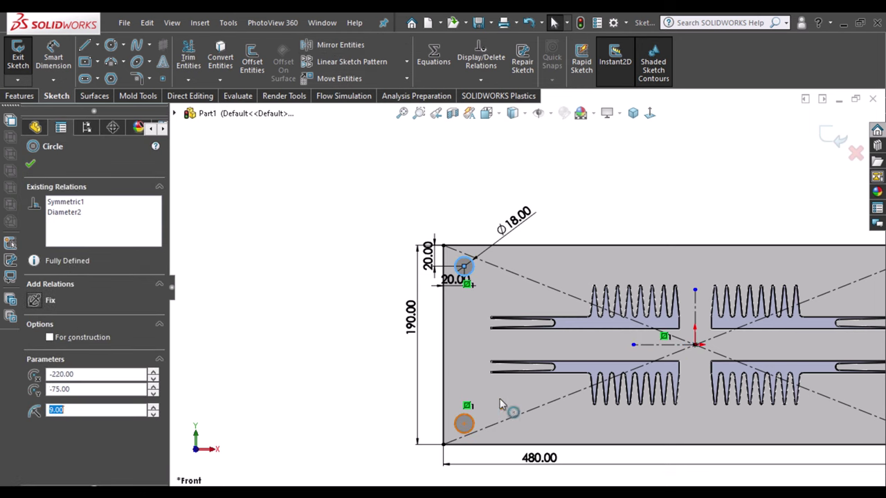
left_click(695, 311, "ctrl")
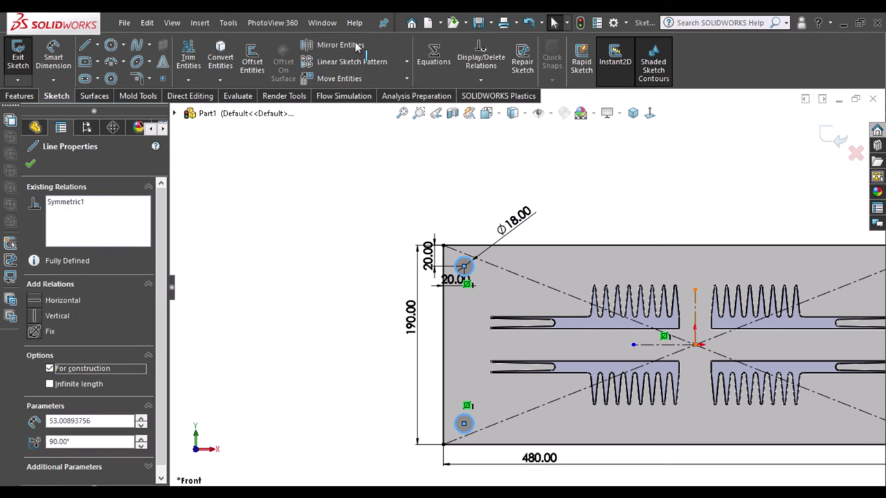
left_click(354, 45)
left_click(402, 115)
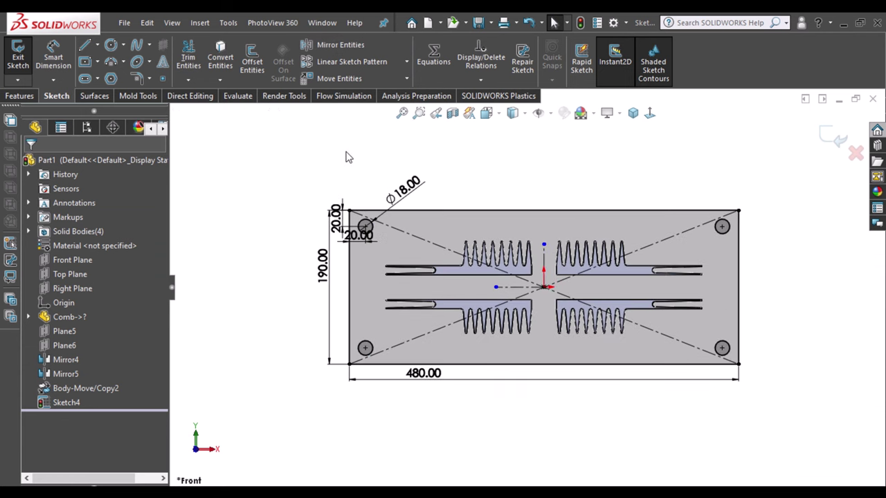
left_click(20, 95)
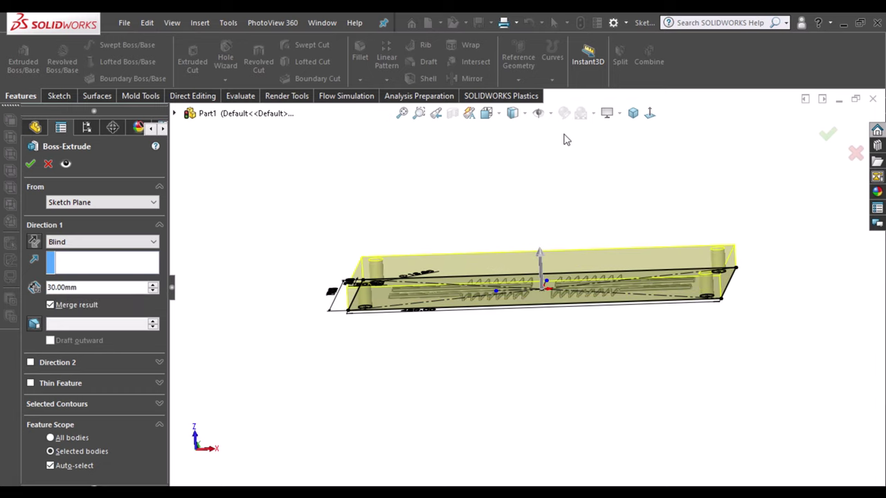
Extrude the plate sketch unmerged, Blind 40 mm in Direction 1 and 30 mm in Direction 2.
left_click(50, 305)
middle_click_drag(538, 339, 544, 315)
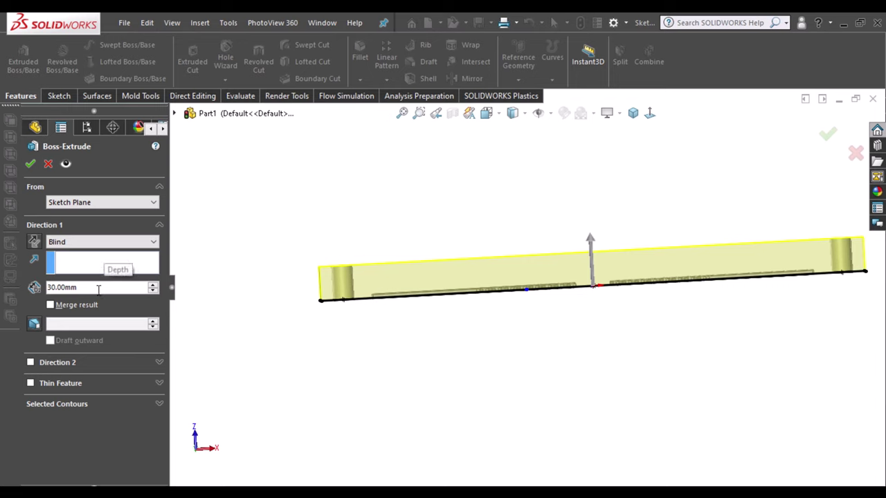
left_click(153, 285)
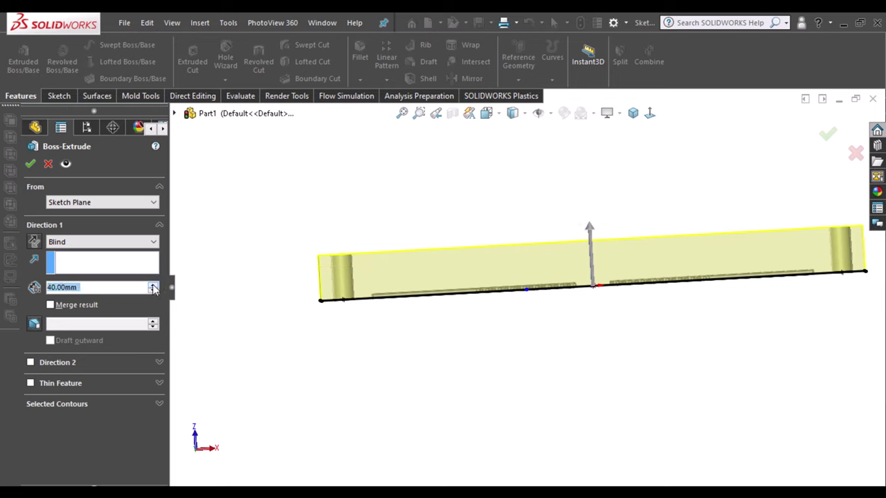
left_click(30, 363)
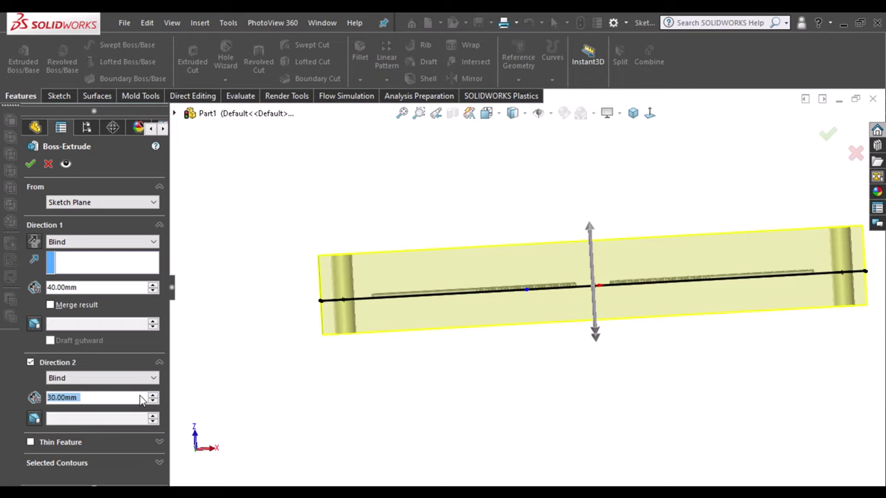
scroll(409, 382, "down", 3)
mouse_move(409, 381)
middle_mouse_down()
mouse_move(402, 420)
mouse_move(402, 375)
middle_mouse_up()
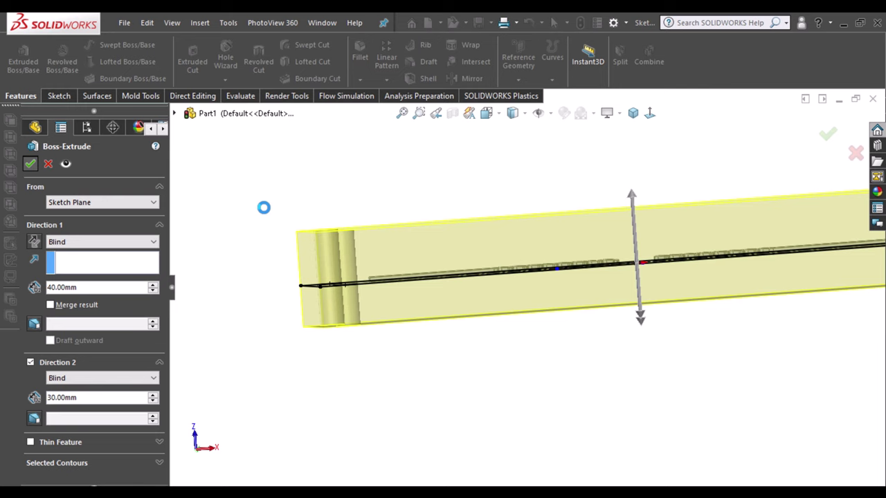
Start Move/Copy Bodies from Mold Tools with the Copy option enabled.
key("f")
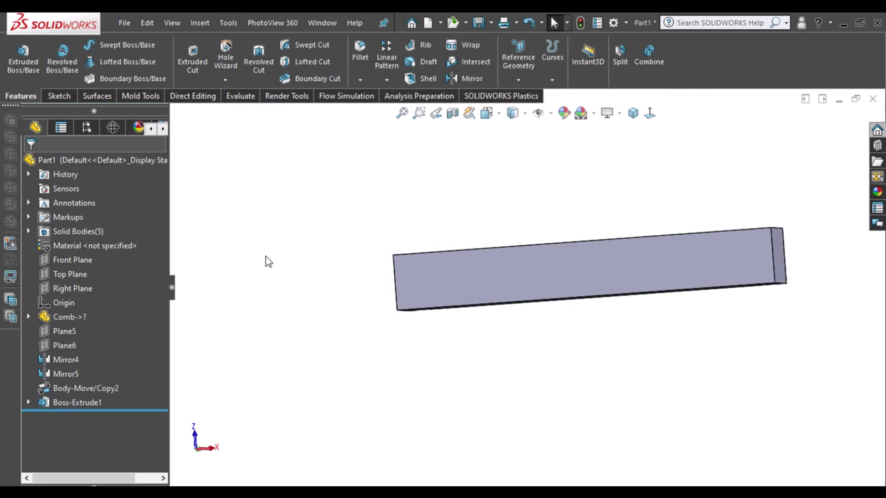
mouse_move(267, 259)
middle_mouse_down()
mouse_move(537, 296)
mouse_move(570, 394)
mouse_move(580, 134)
mouse_move(574, 263)
mouse_move(561, 311)
mouse_move(568, 269)
mouse_move(585, 321)
mouse_move(587, 306)
middle_mouse_up()
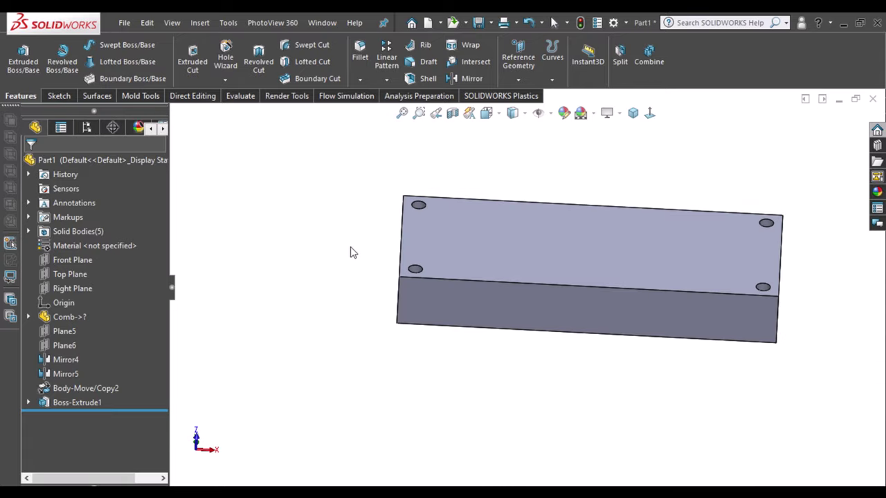
left_click(69, 316)
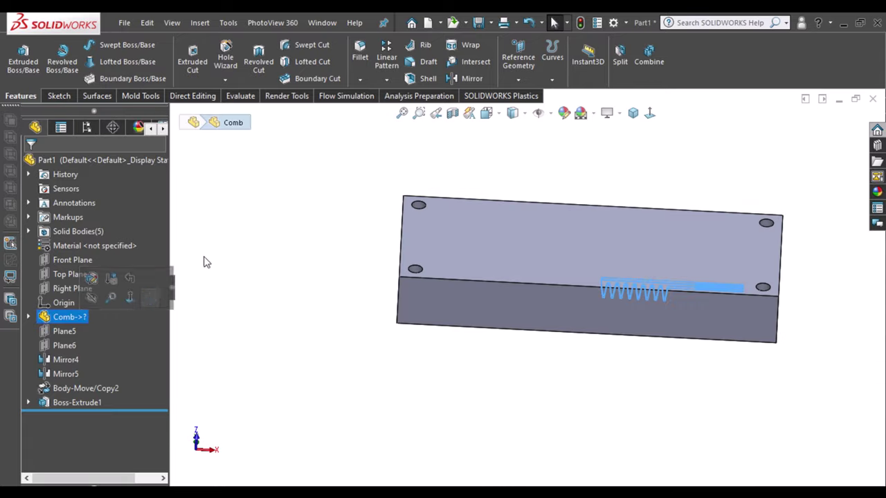
left_click(141, 97)
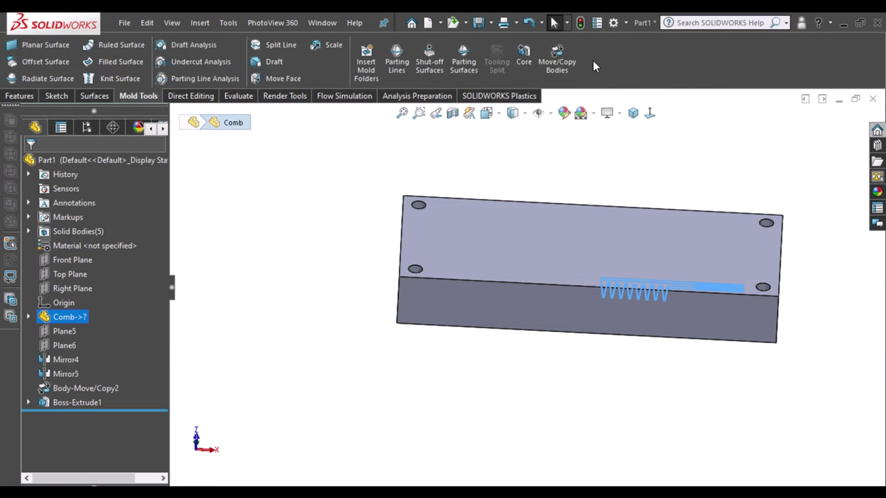
left_click(557, 63)
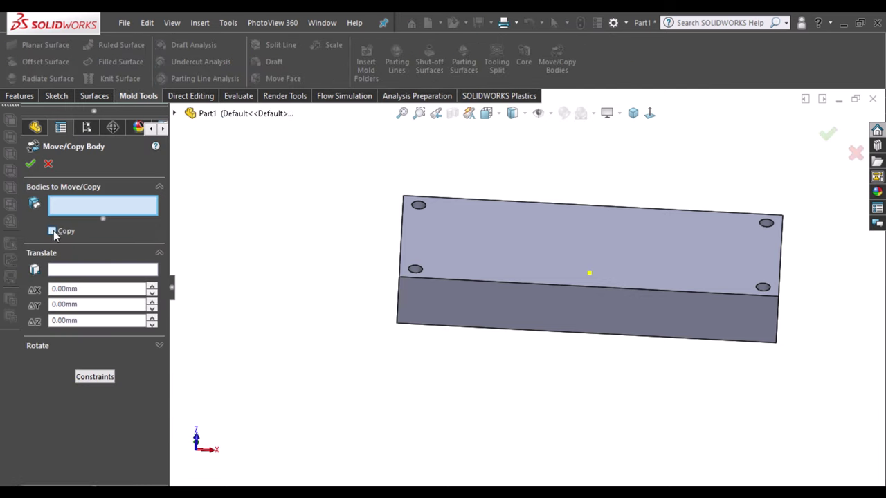
left_click(53, 231)
Copy the <Comb>-<Fillet6> body in place, accepting the no-translation warning.
left_click(175, 115)
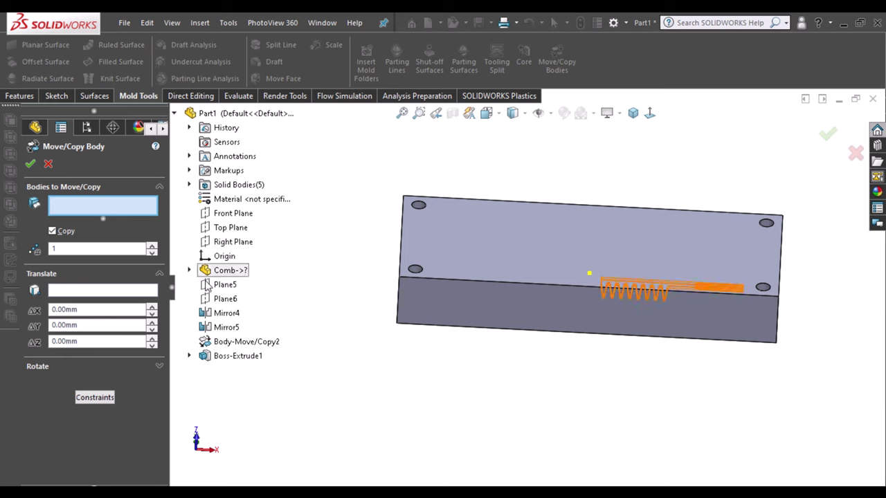
left_click(227, 272)
left_click(344, 265)
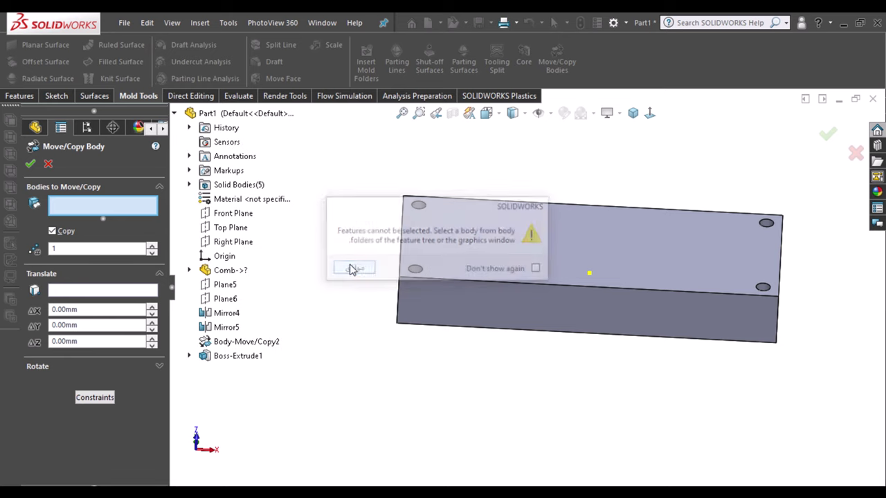
left_click(189, 185)
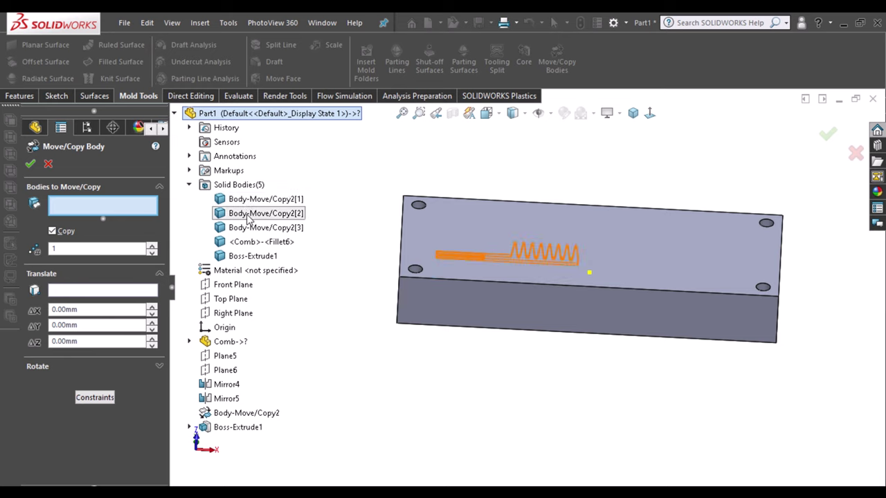
left_click(247, 243)
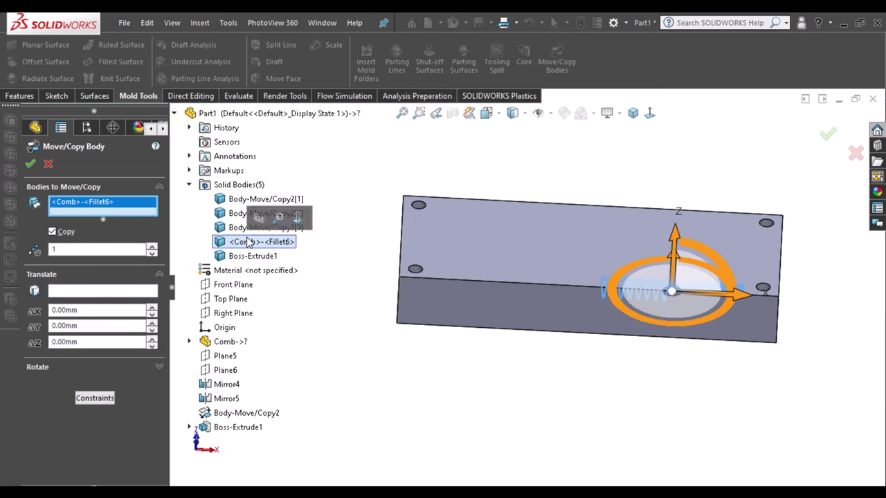
left_click(31, 164)
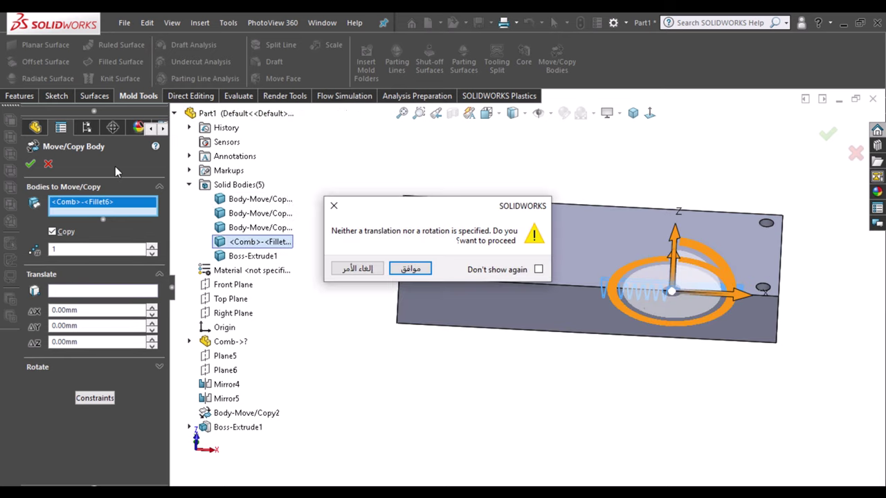
left_click(409, 270)
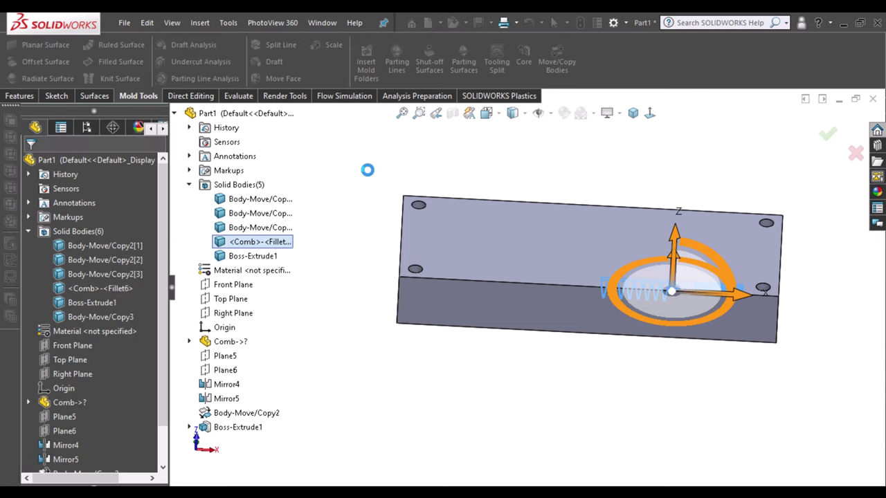
left_click(84, 316)
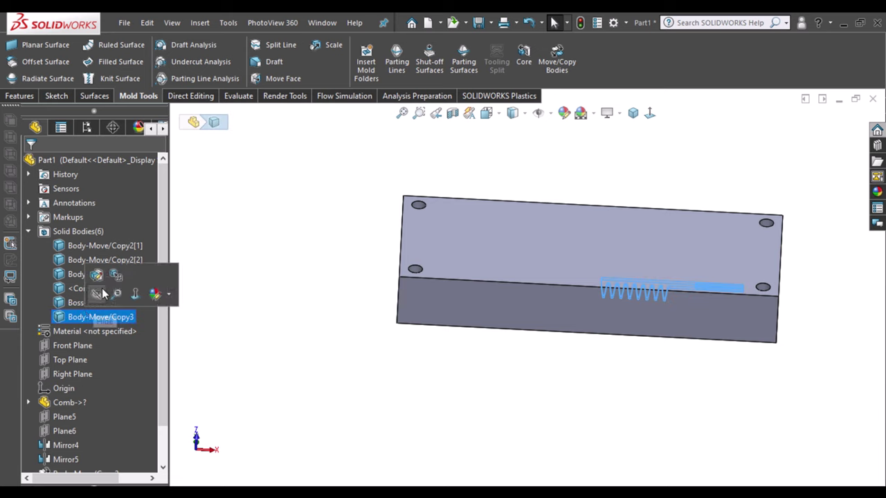
left_click(322, 243)
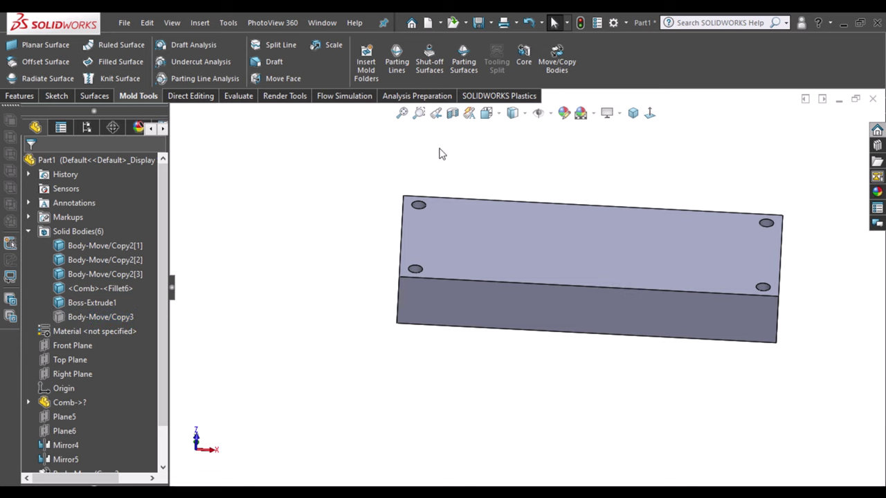
left_click(34, 94)
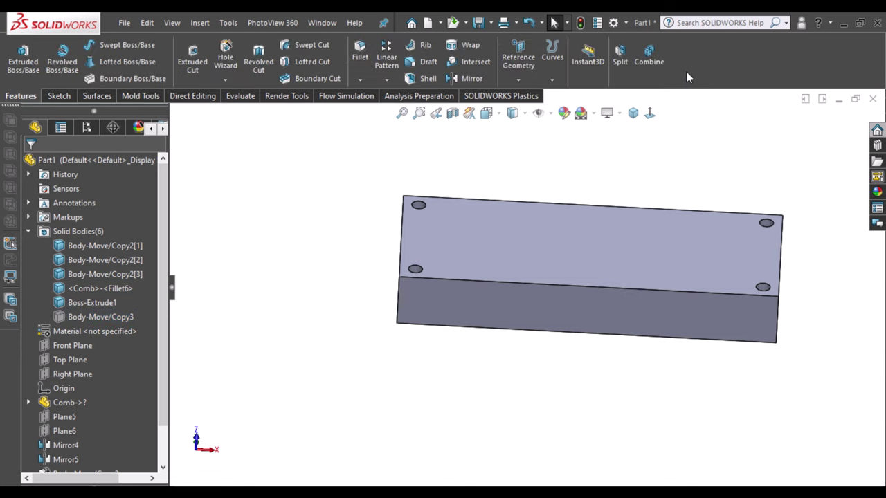
Subtract Body-Move/Copy2[1], [2], [3] and <Comb>-<Fillet6> from the Boss-Extrude1 plate.
left_click(651, 55)
left_click(50, 213)
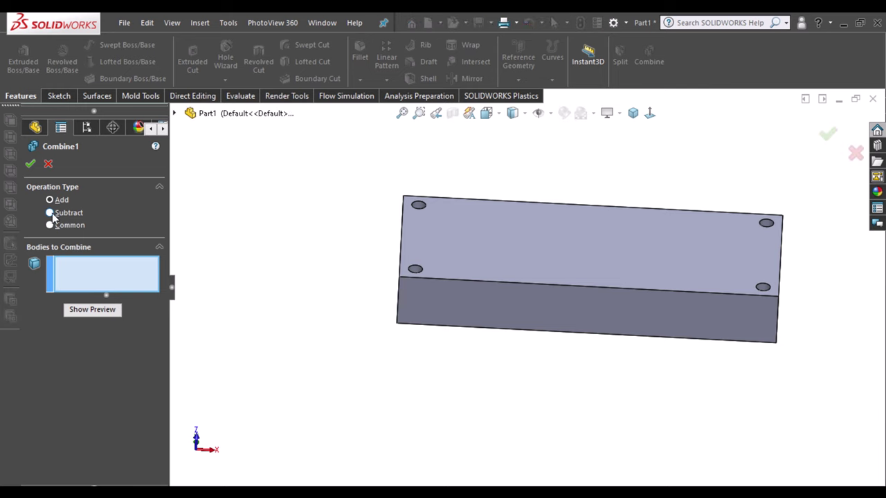
left_click(530, 280)
left_click(175, 114)
left_click(189, 184)
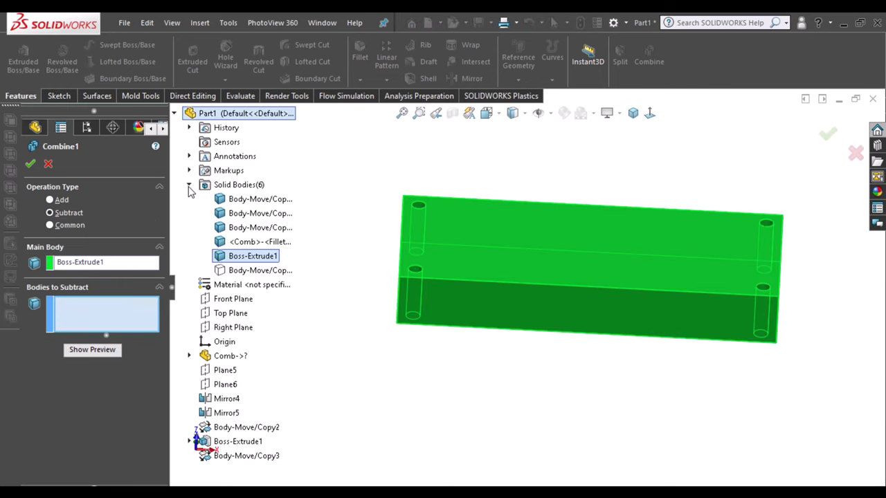
left_click(266, 198)
left_click(234, 229)
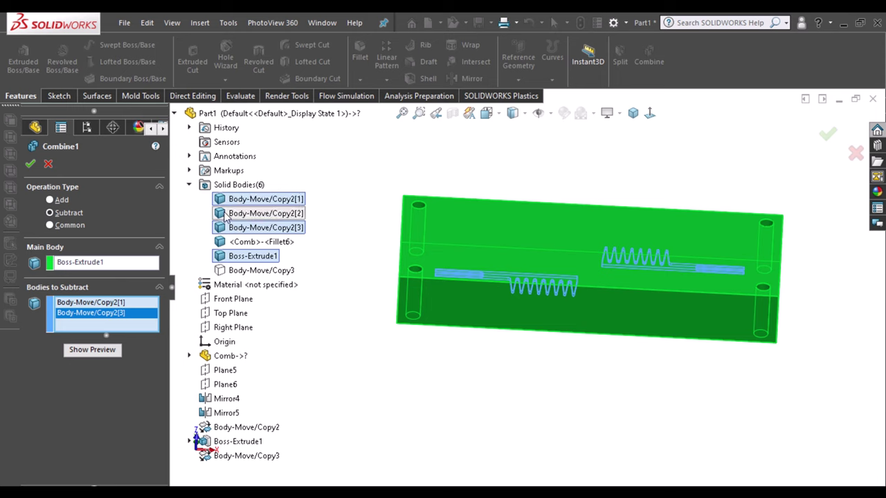
left_click(225, 215)
left_click(246, 241)
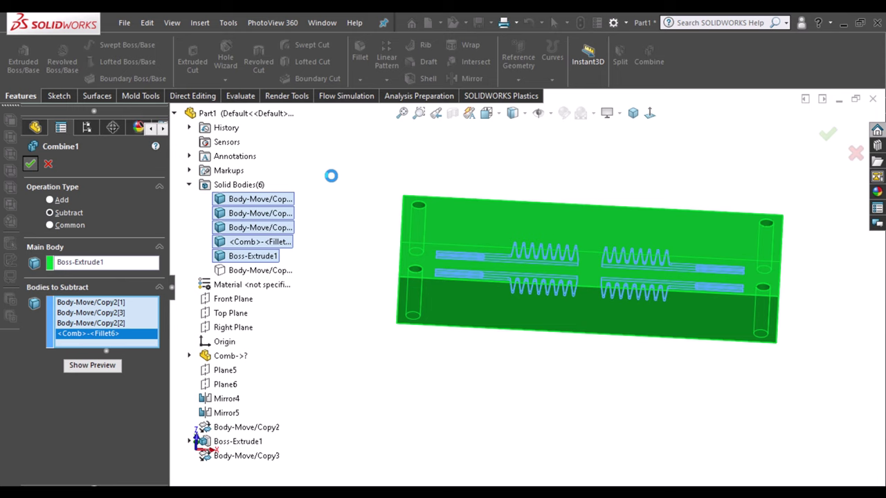
key("Return")
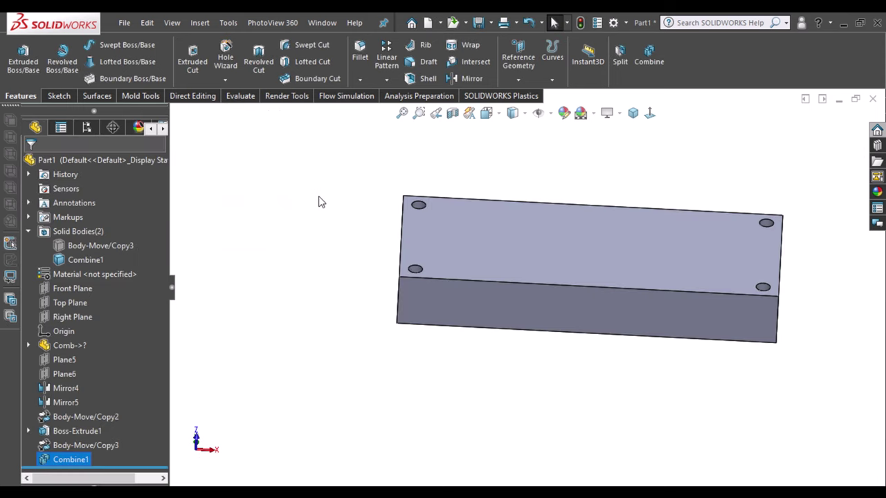
View the Top Plane straight on with hidden edges shown as dashed lines.
left_click(315, 222)
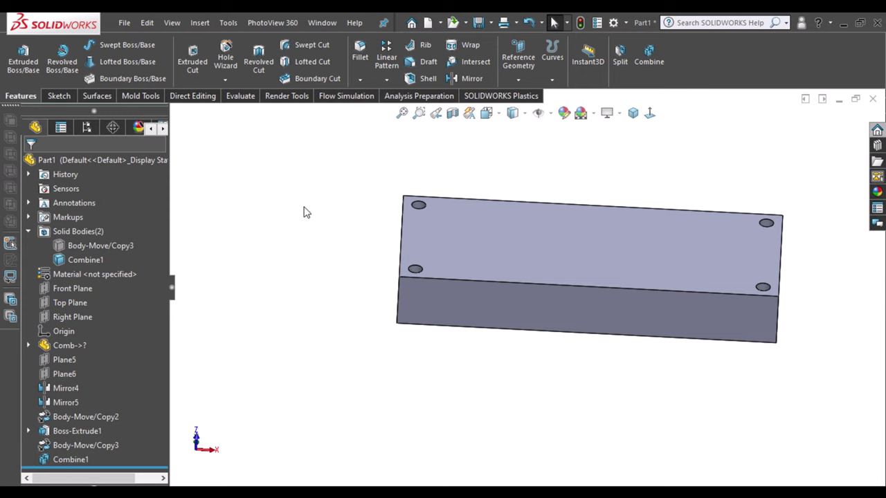
left_click(70, 294)
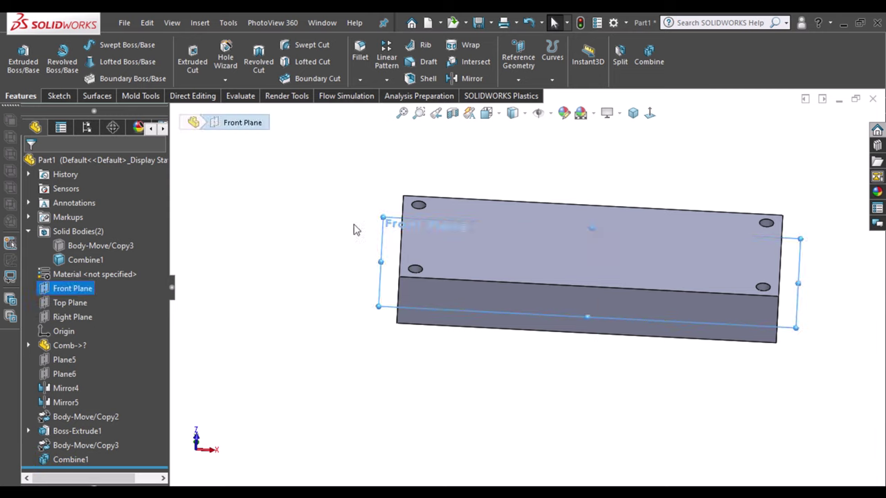
left_click(68, 303)
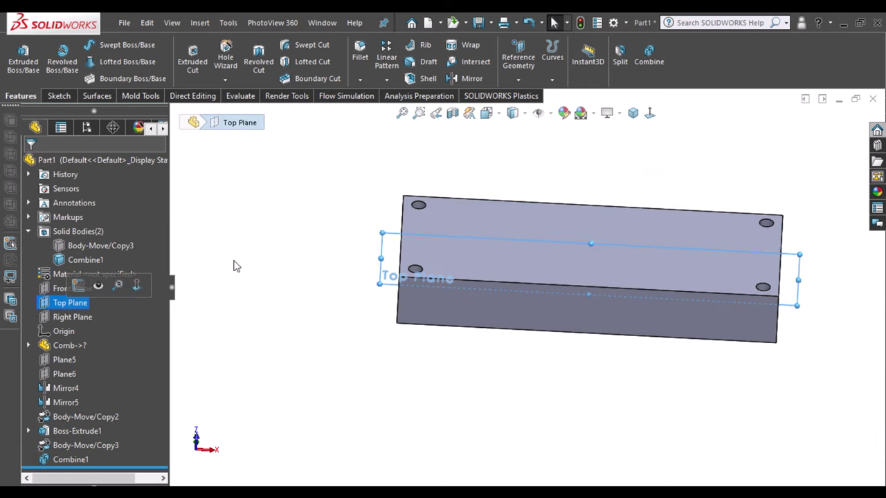
left_click(651, 116)
left_click(524, 113)
left_click(514, 188)
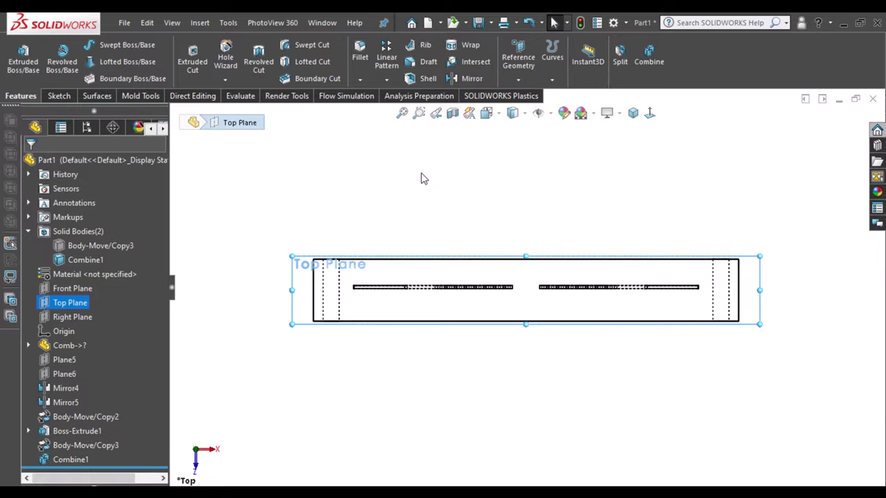
Select the Front Plane, then zoom out and orbit into a 3D view.
left_click(72, 288)
scroll(299, 292, "down", 5)
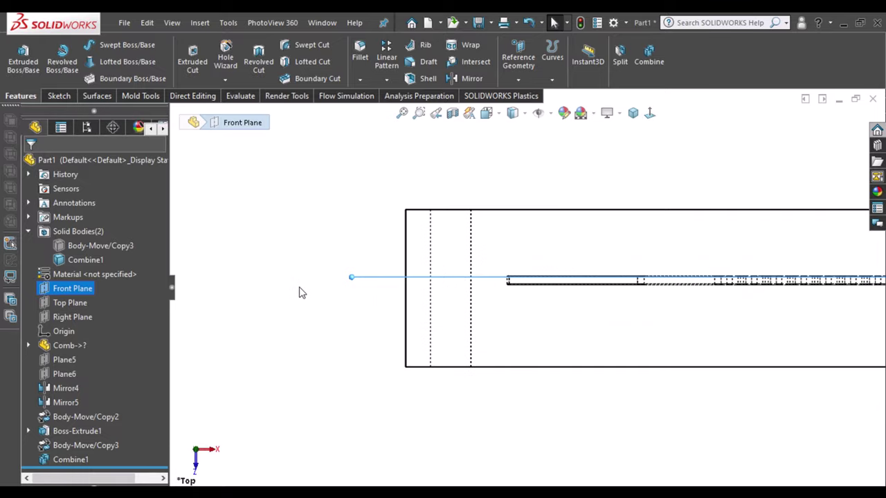
scroll(593, 297, "down", 5)
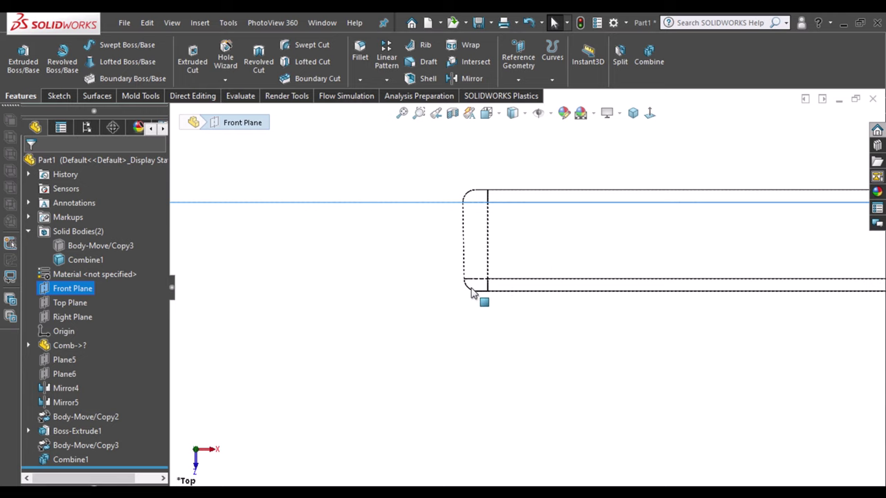
scroll(470, 295, "up", 3)
scroll(375, 279, "up", 2)
scroll(346, 279, "up", 2)
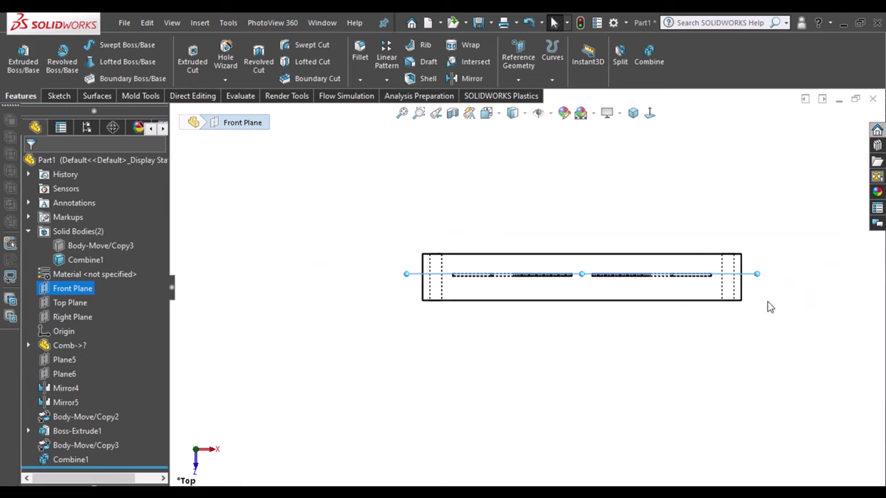
middle_click_drag(771, 307, 639, 188)
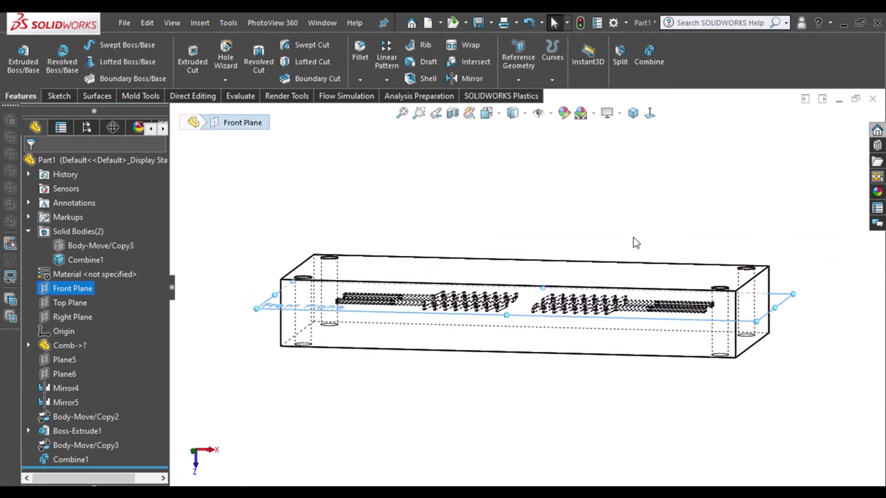
Split Combine1 along the Front Plane into two bodies and display it Shaded With Edges.
left_click(628, 58)
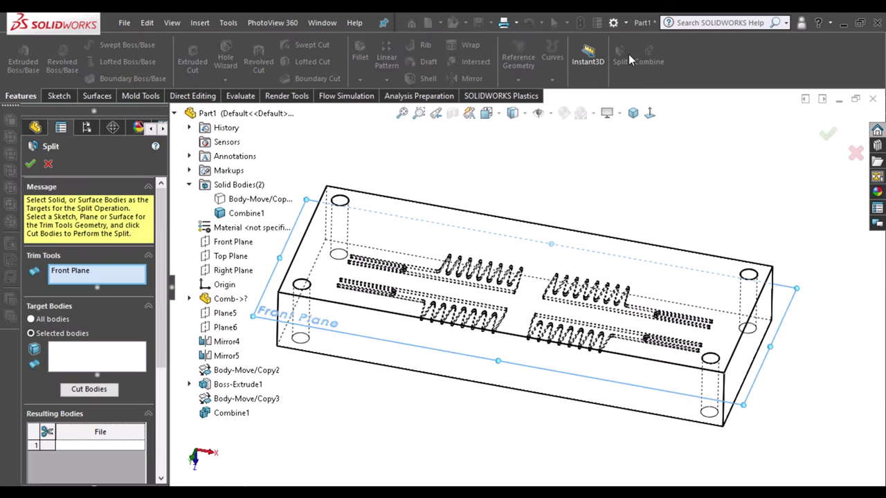
left_click(335, 257)
left_click(176, 114)
left_click(88, 392)
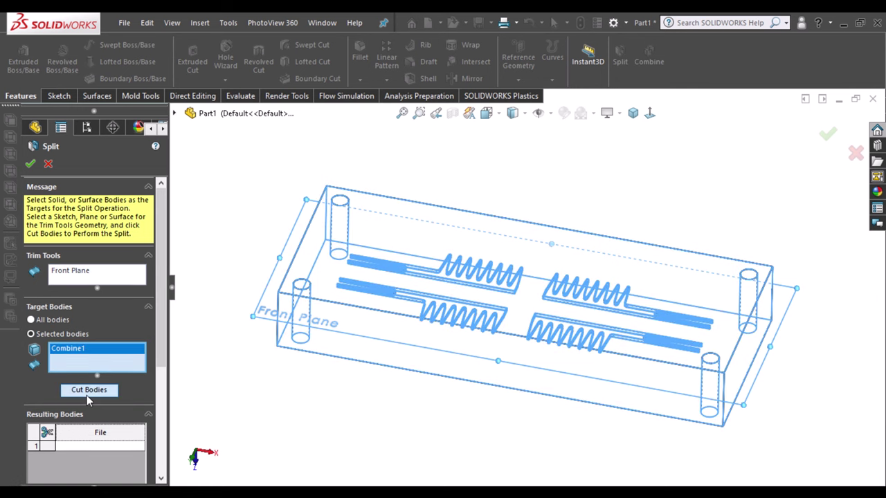
left_click(87, 392)
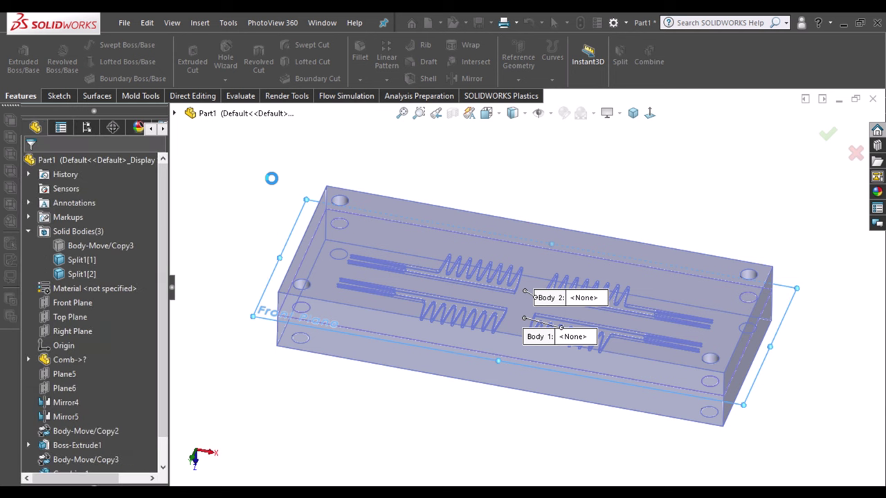
left_click(513, 113)
left_click(518, 134)
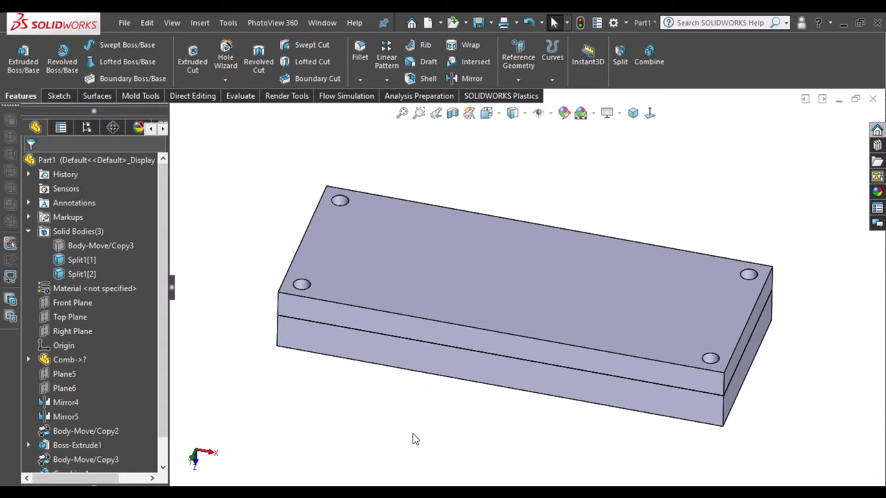
Hide the upper split half and orbit to view the lower plate's cavities and holes.
mouse_move(424, 387)
middle_mouse_down()
mouse_move(433, 356)
mouse_move(418, 238)
mouse_move(423, 152)
mouse_move(461, 469)
mouse_move(471, 464)
middle_mouse_up()
left_click(389, 277)
left_click(428, 220)
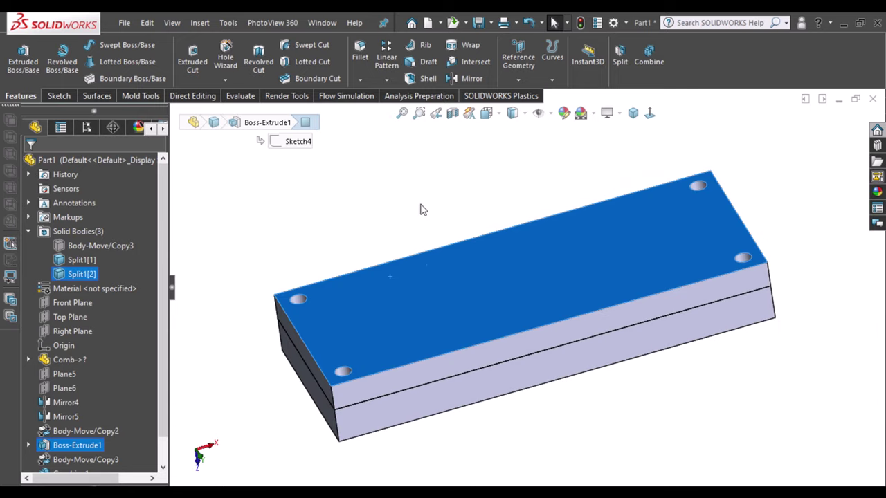
scroll(512, 331, "down", 5)
middle_click_drag(524, 321, 594, 286)
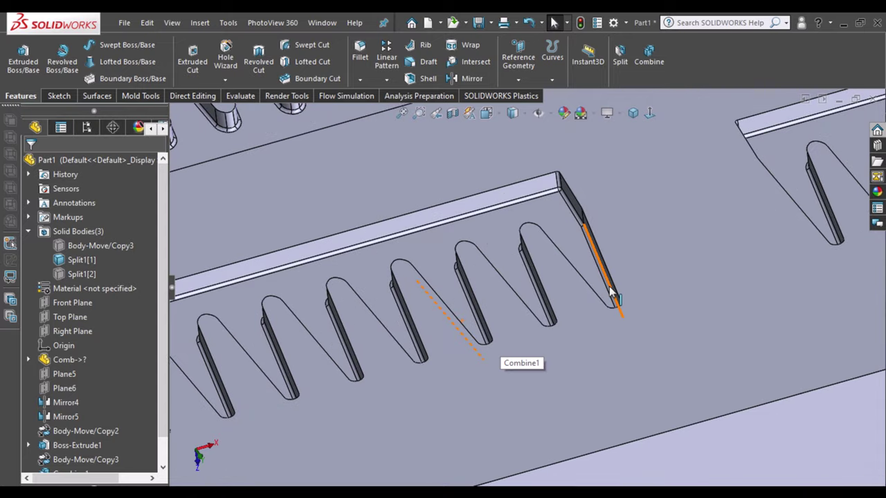
scroll(594, 286, "up", 5)
mouse_move(584, 233)
middle_mouse_down()
mouse_move(586, 351)
mouse_move(568, 189)
mouse_move(574, 385)
mouse_move(564, 287)
mouse_move(561, 332)
middle_mouse_up()
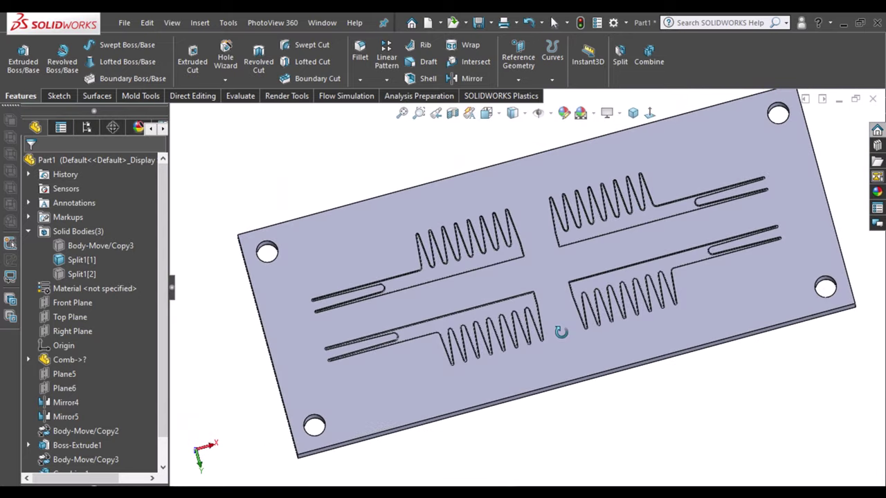
Start a new sketch on the lower mold half's parting face.
left_click(535, 266)
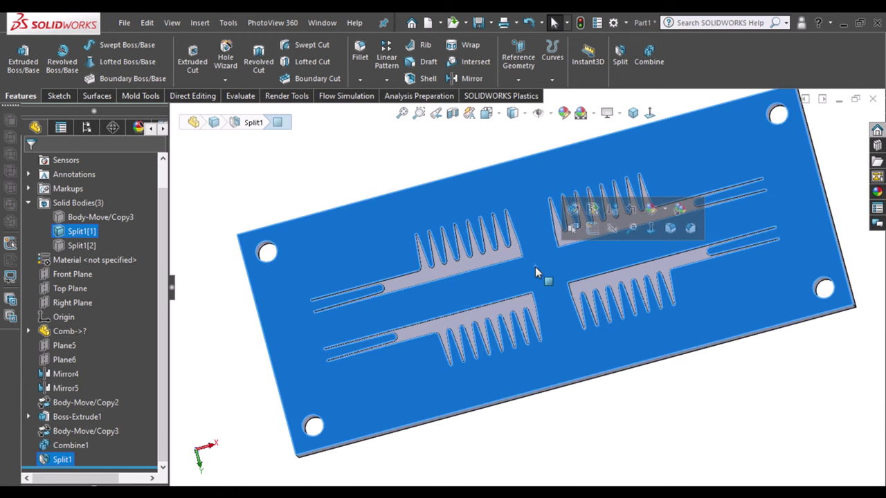
left_click(554, 213)
scroll(696, 330, "down", 2)
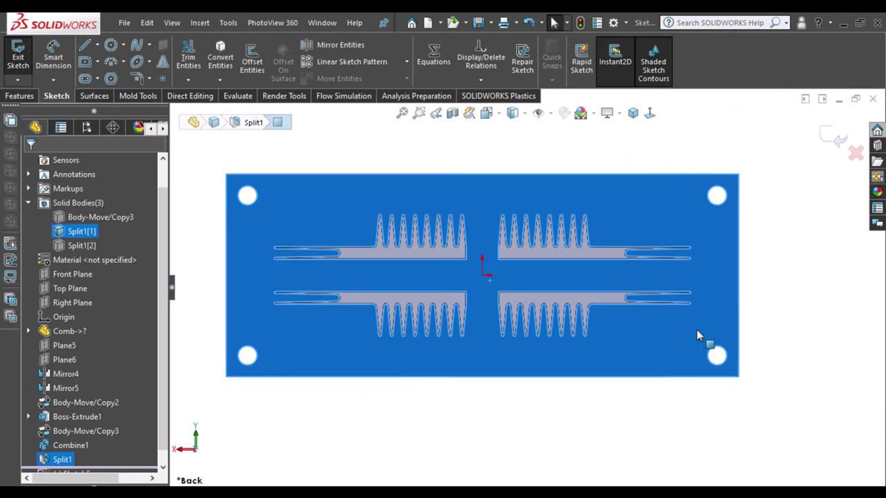
scroll(670, 299, "down", 3)
scroll(670, 298, "down", 3)
scroll(765, 301, "up", 1)
scroll(447, 298, "down", 1)
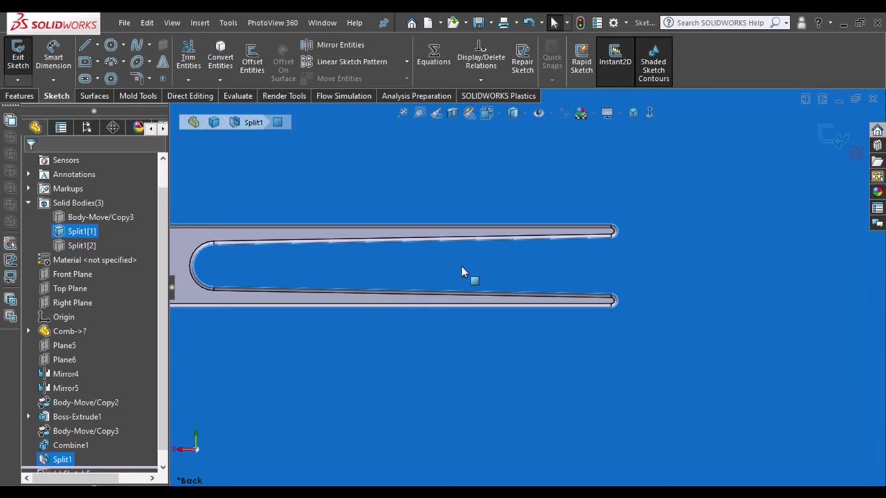
Draw small circles centred on the upper and lower slot-end arcs.
left_click(111, 45)
scroll(623, 263, "down", 3)
scroll(625, 263, "down", 2)
scroll(568, 221, "down", 2)
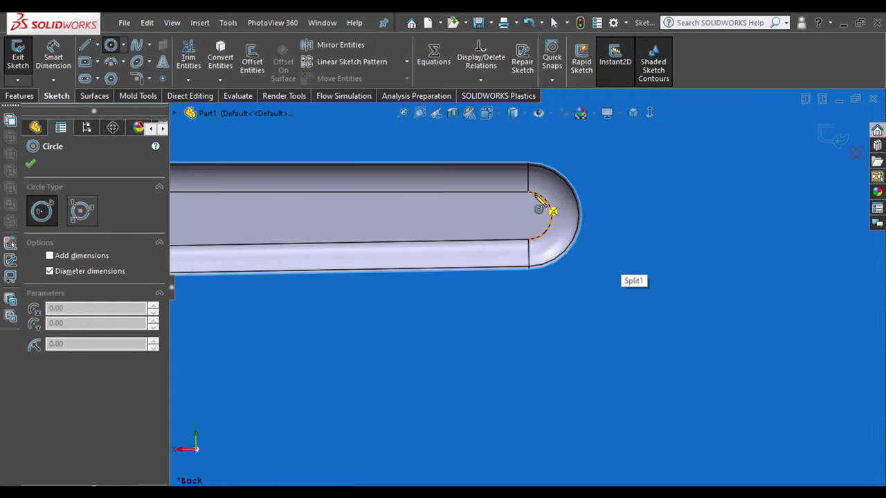
left_click(528, 217)
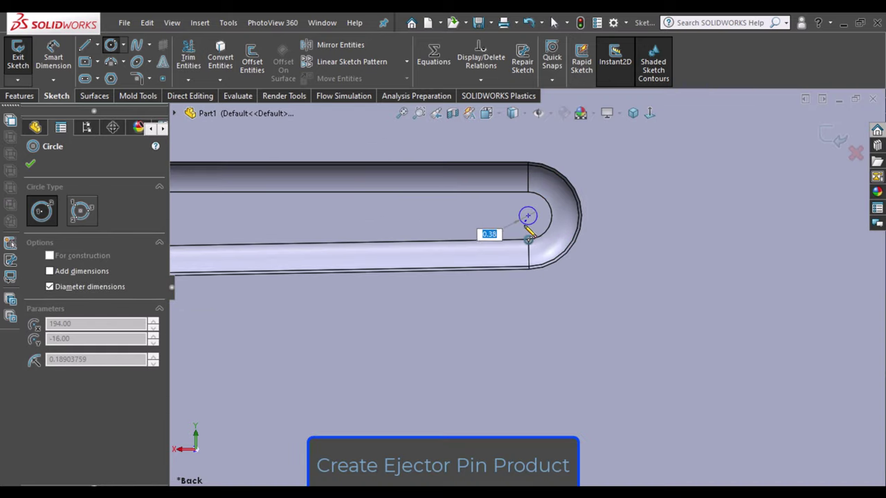
left_click(539, 223)
scroll(582, 179, "up", 1)
scroll(557, 290, "up", 2)
scroll(539, 415, "down", 1)
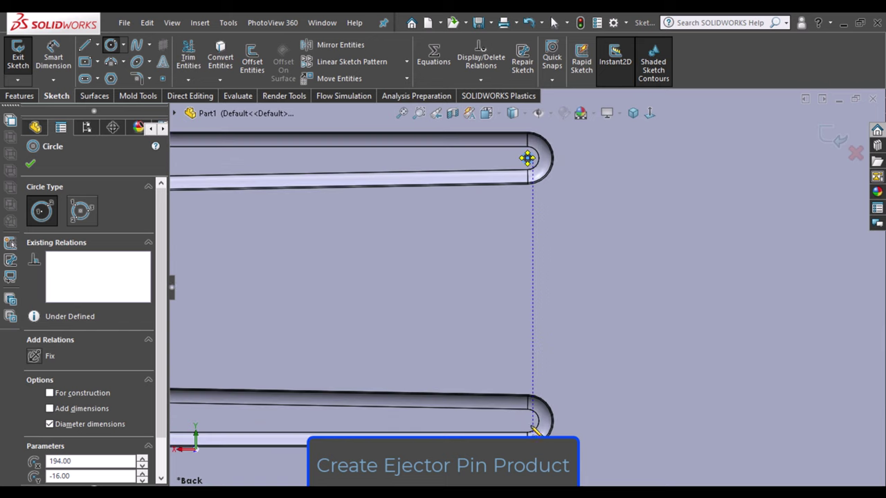
left_click(527, 420)
left_click(521, 426)
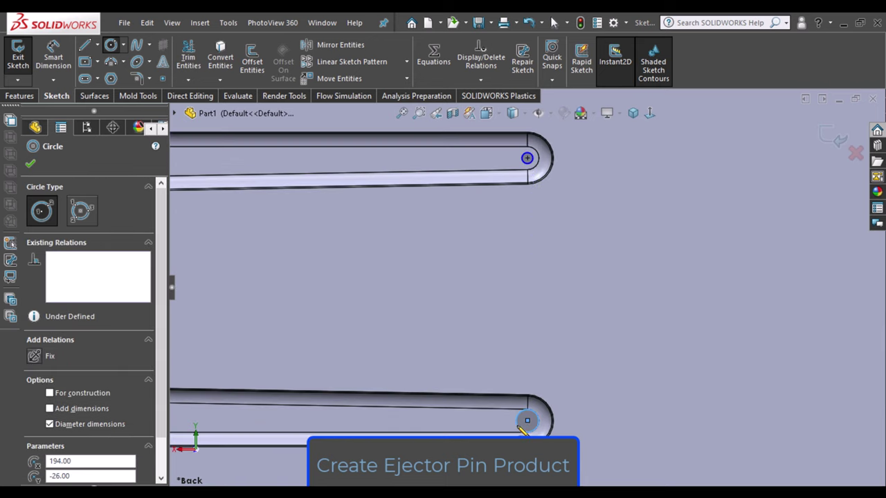
key("Escape")
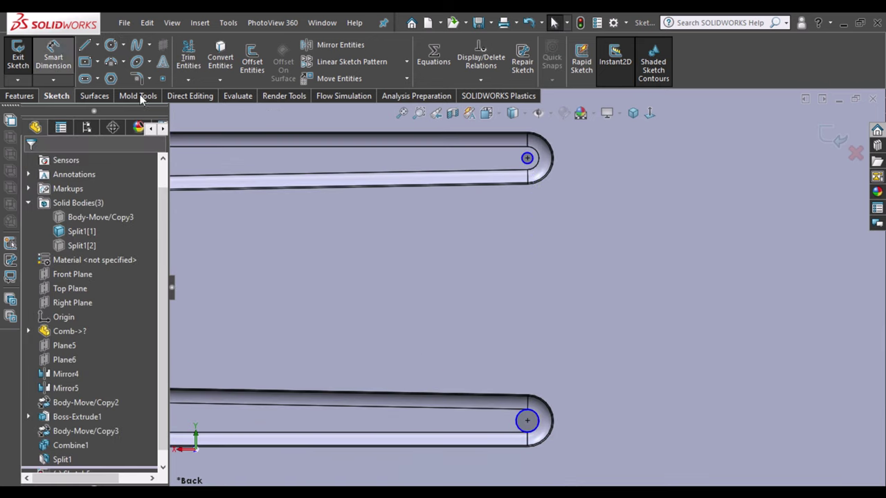
Give the lower circle a diameter of 1 and make both small circles equal.
left_click(516, 420)
key("d")
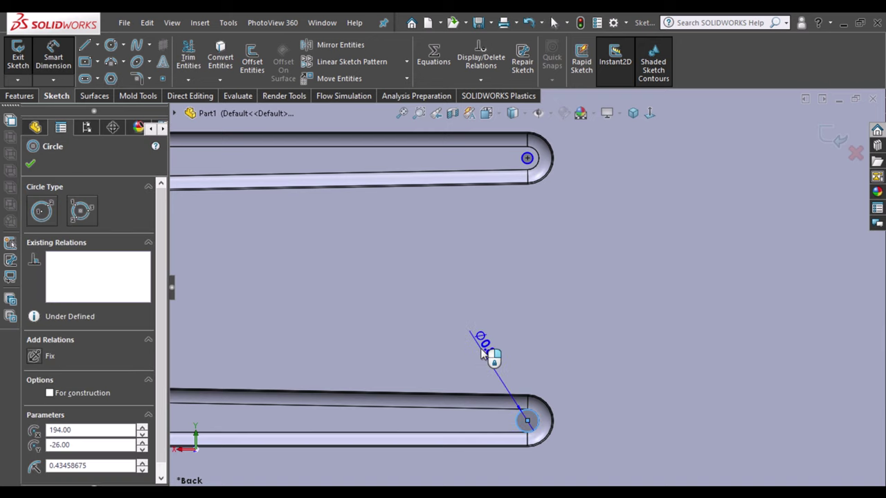
left_click(482, 353)
type("1")
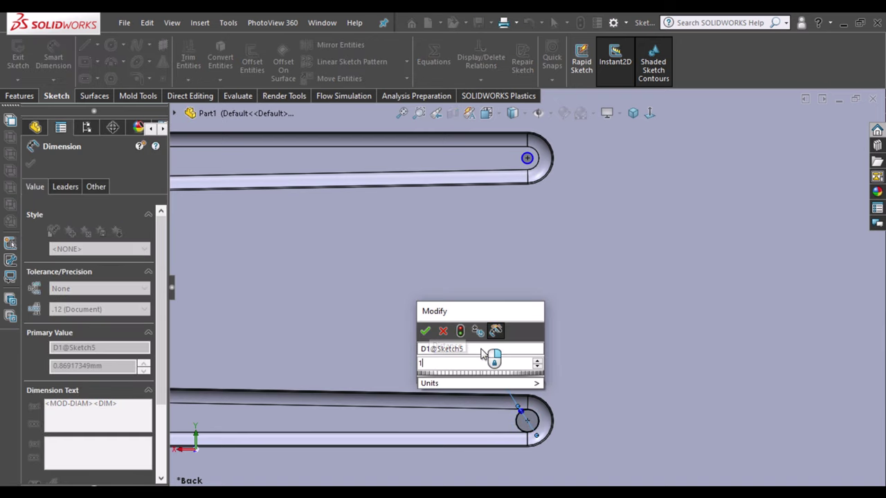
key("Return")
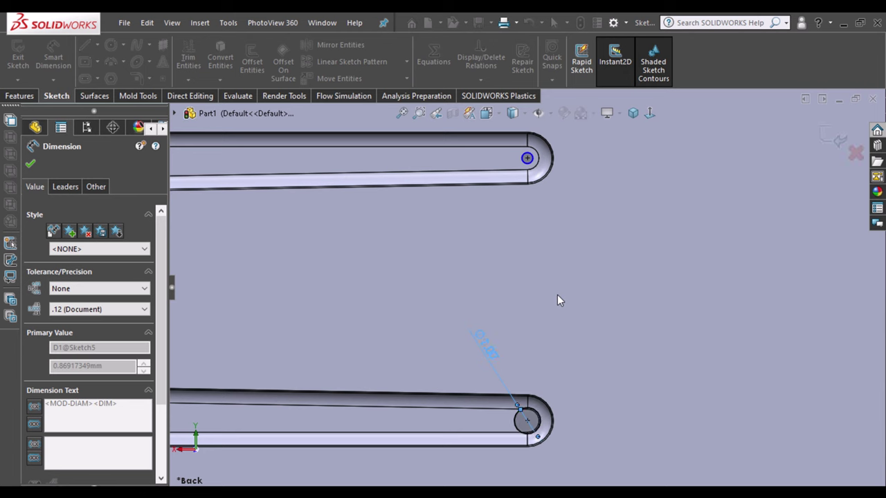
key("Escape")
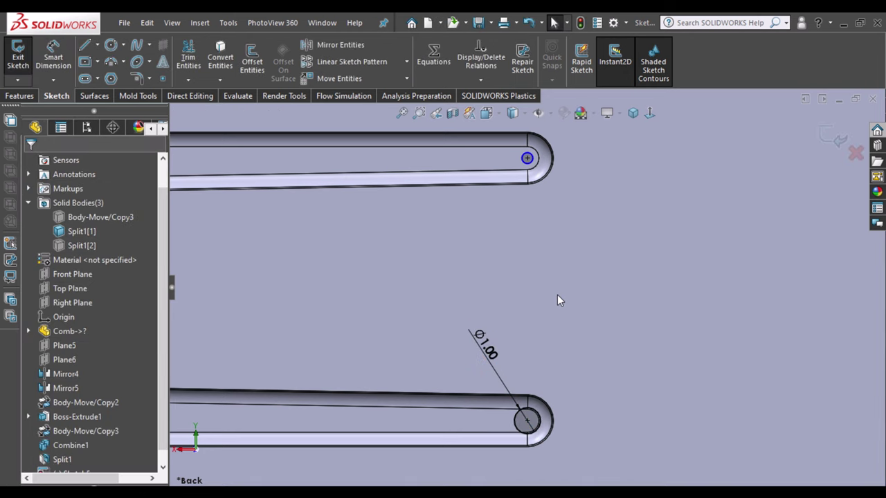
left_click(517, 419)
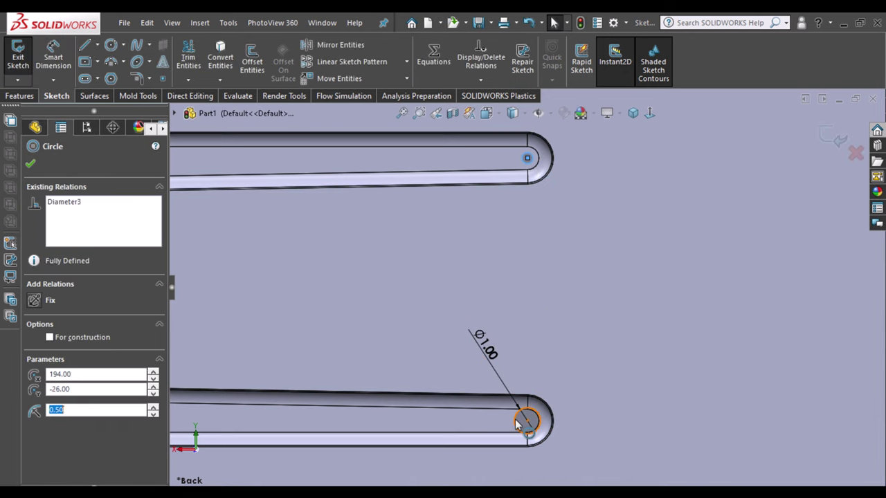
left_click(526, 417, "ctrl")
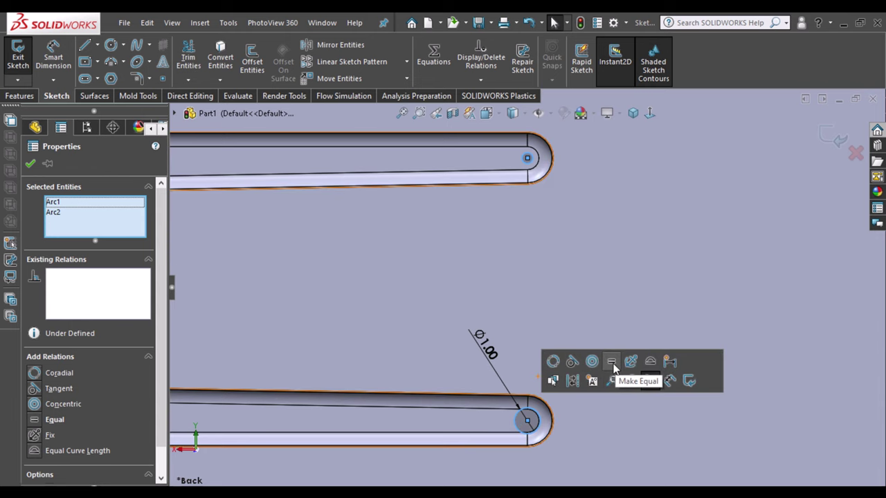
left_click(611, 361)
left_click(708, 305)
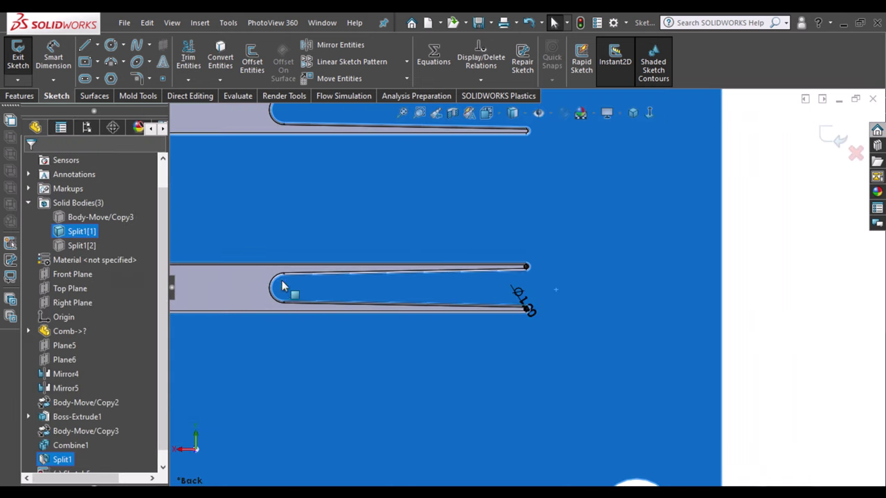
Sketch two more small circles above and below the slot's rounded end.
scroll(287, 292, "down", 2)
scroll(307, 283, "down", 2)
scroll(349, 291, "down", 3)
left_click(310, 277)
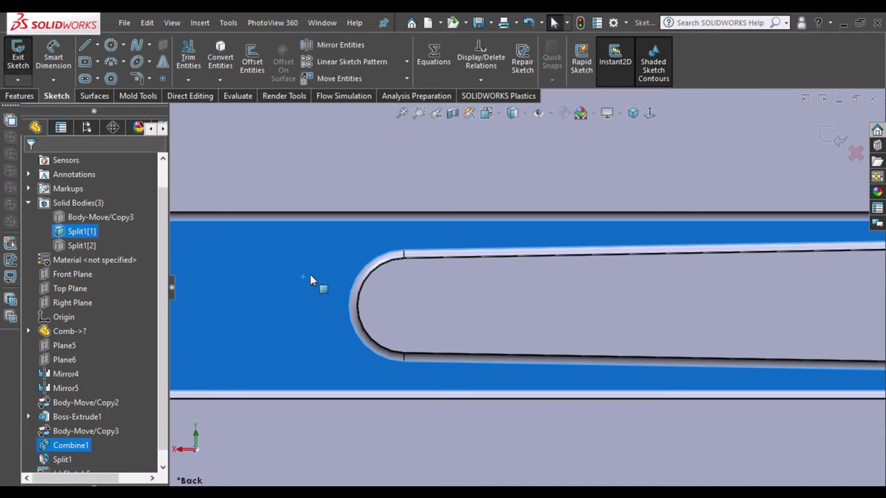
left_click(108, 48)
left_click_drag(381, 238, 382, 258)
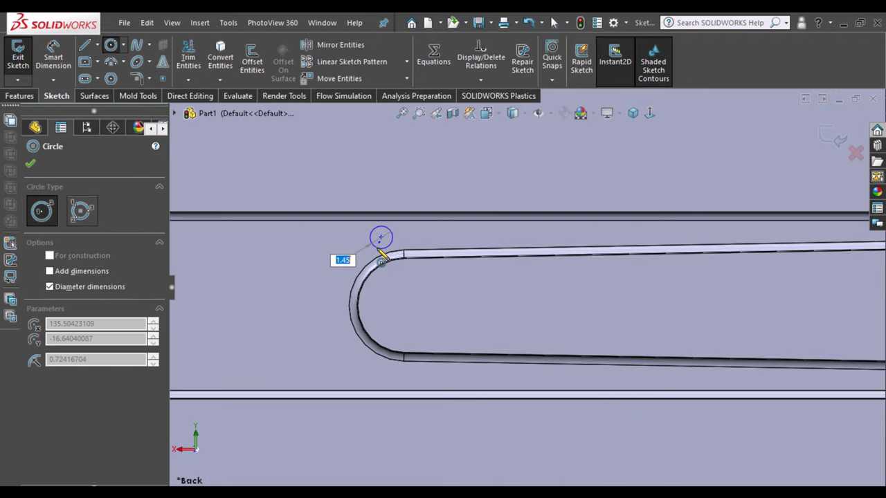
left_click(382, 258)
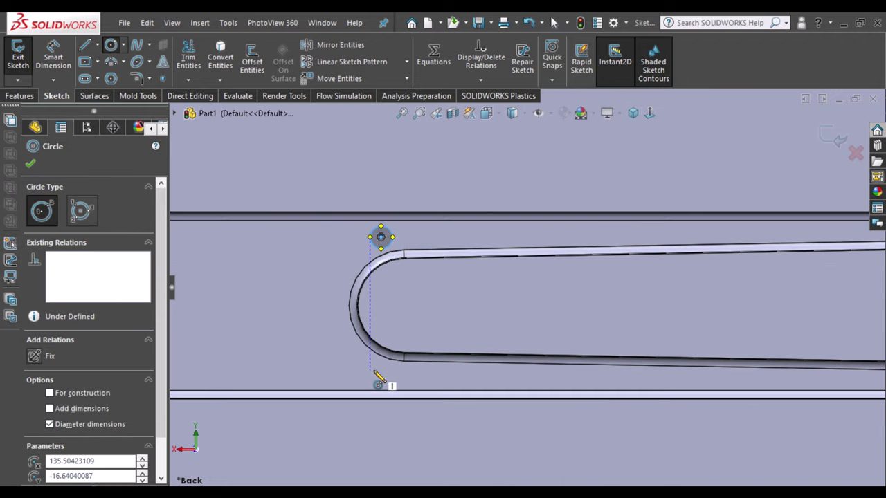
left_click_drag(369, 370, 378, 377)
key("Escape")
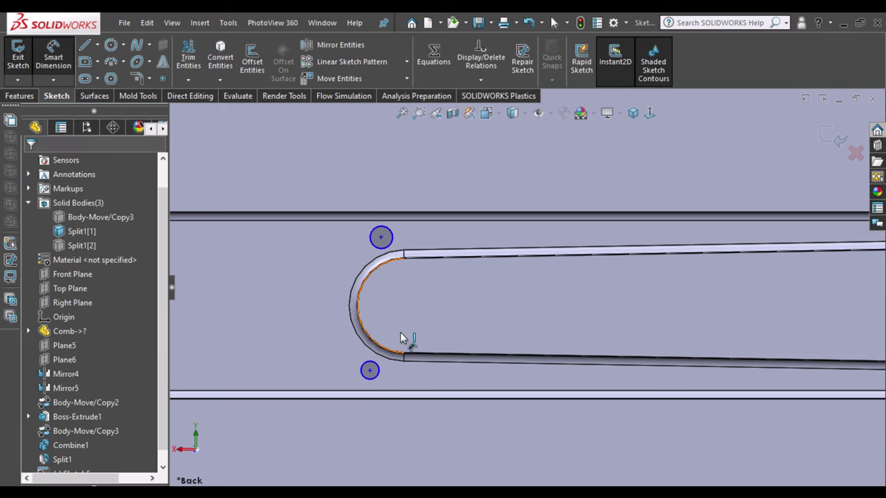
Dimension the lower circle 2.50 from the slot end point.
left_click(404, 355)
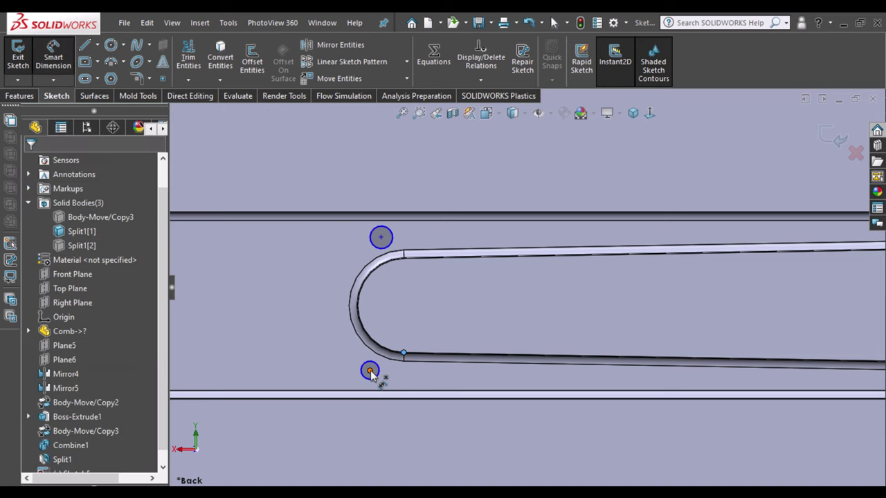
left_click(369, 370)
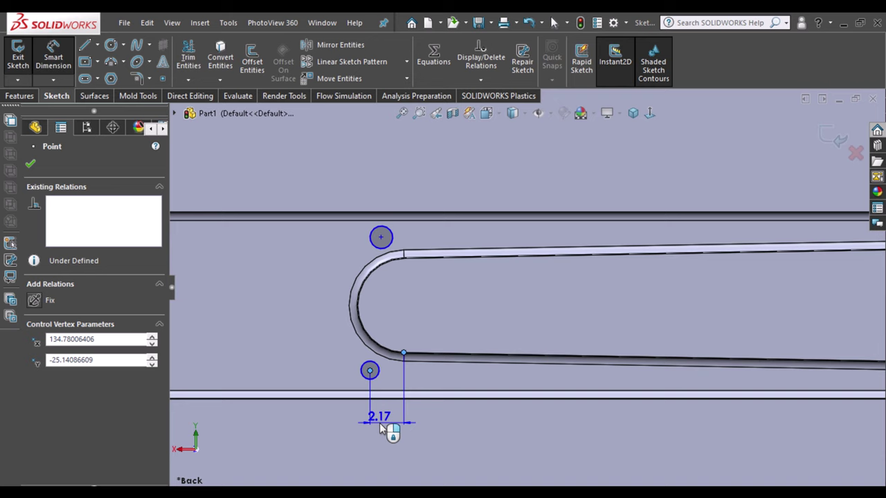
left_click(381, 429)
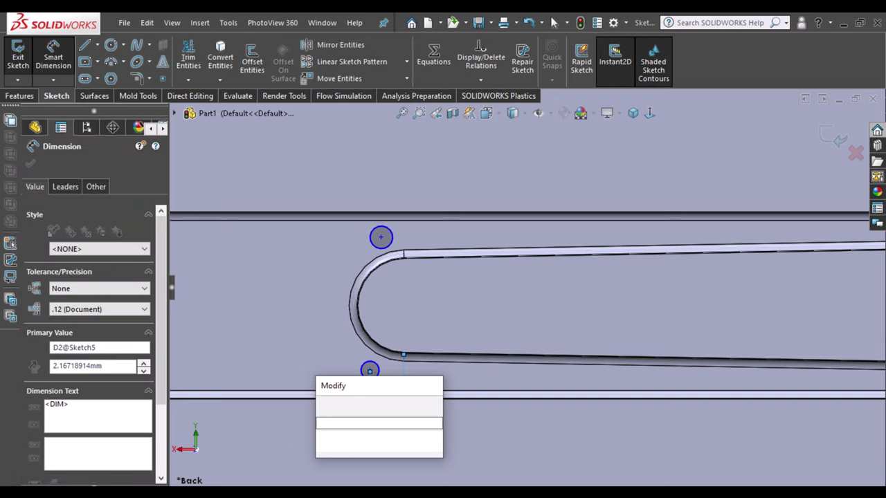
type("2.5")
key("Return")
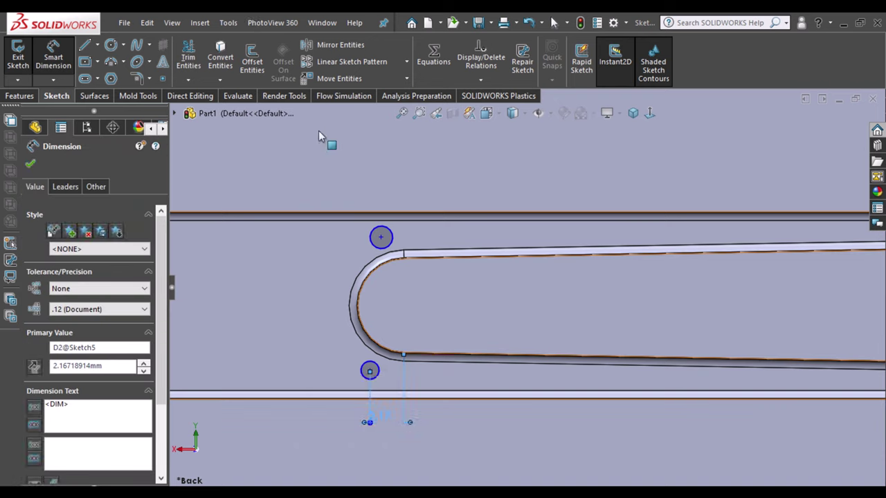
Add a circle at the dimensioned point and set its diameter to 2.
left_click(322, 366)
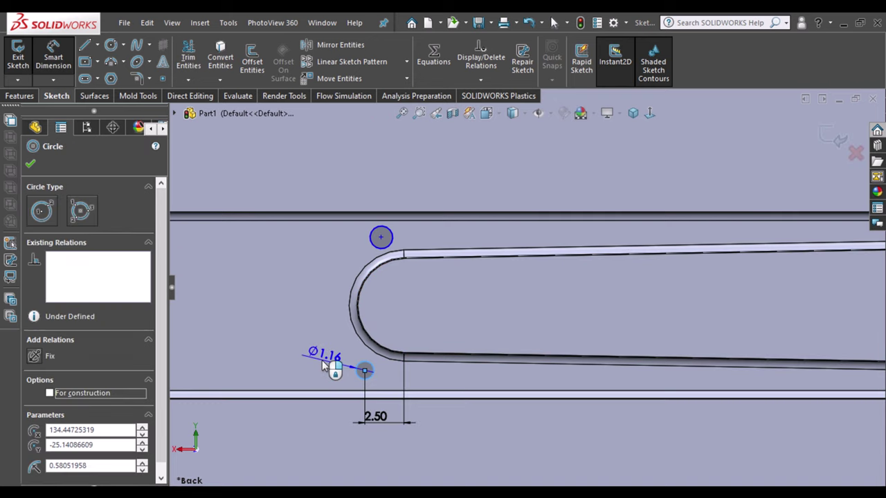
key("Escape")
double_click(323, 366)
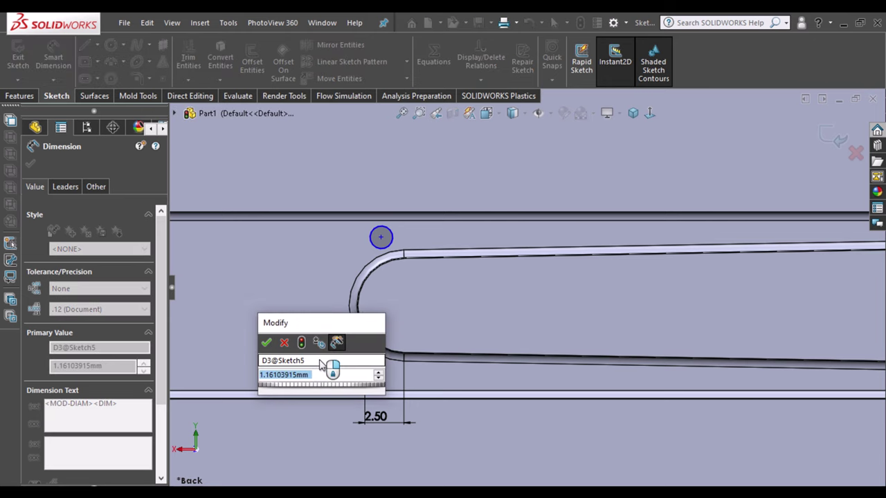
type("2")
key("Return")
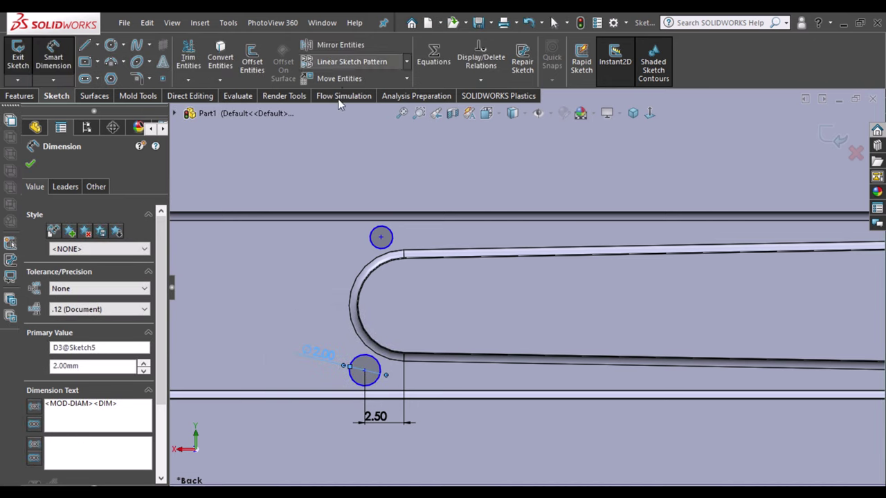
key("Escape")
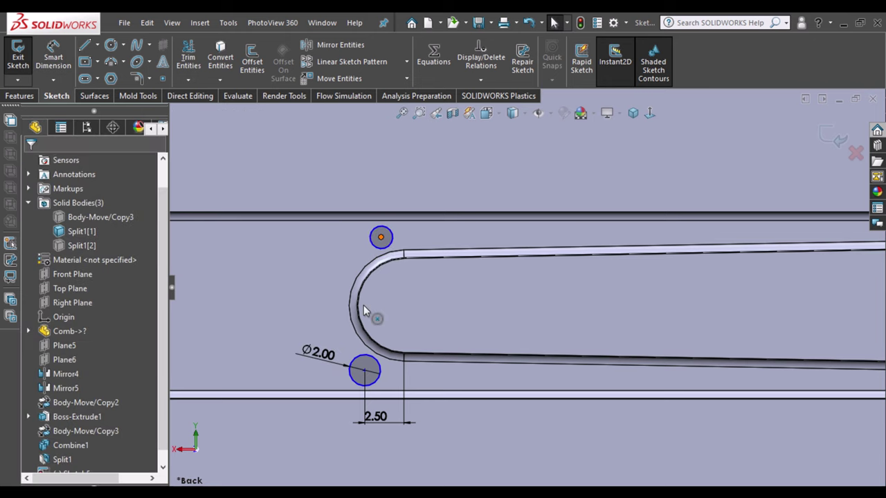
Align the two circle centres vertically and draw a horizontal centreline between them.
left_click(366, 374)
left_click(381, 238, "ctrl")
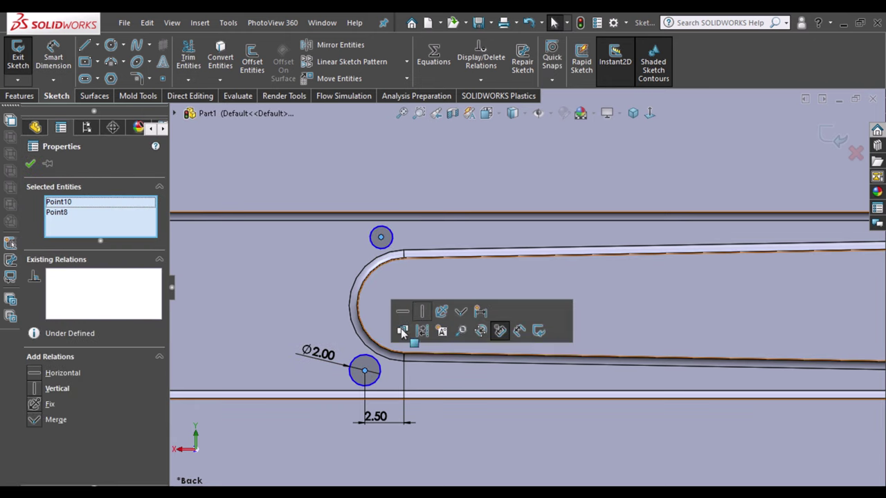
left_click(423, 313)
left_click(106, 81)
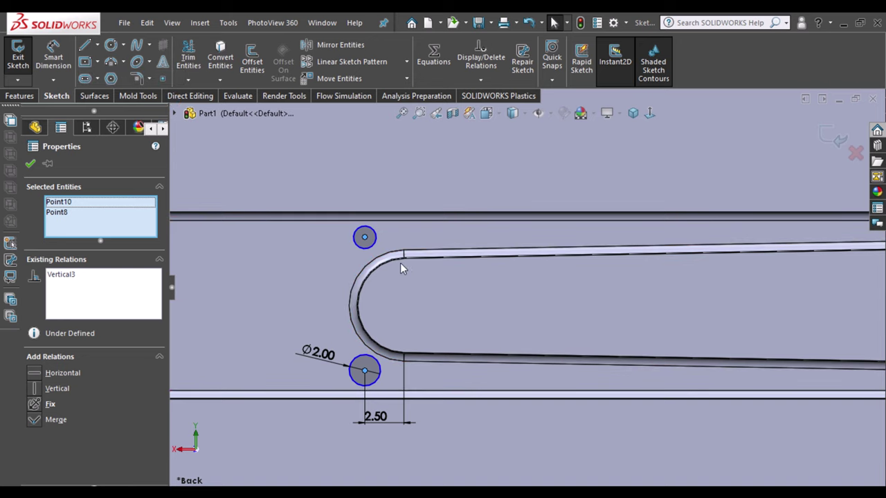
left_click(405, 305)
left_click(286, 305)
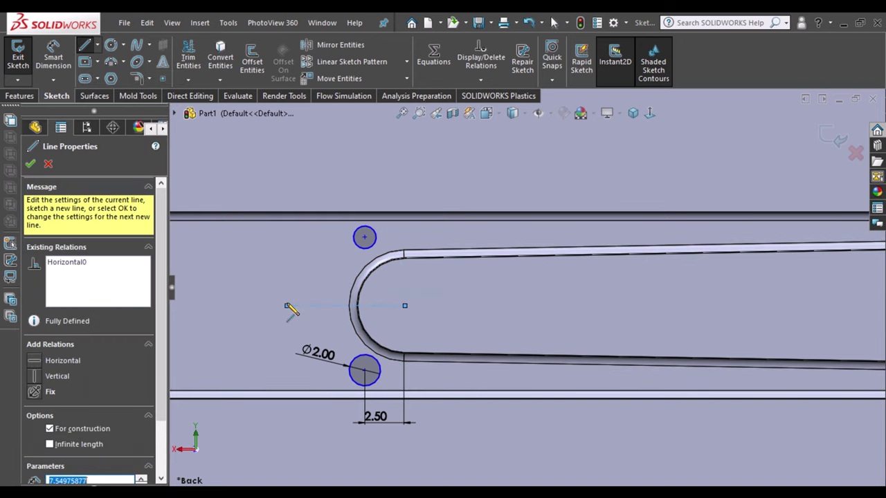
key("Escape")
Make the two circles equal and symmetric about the horizontal centreline.
left_click(365, 232)
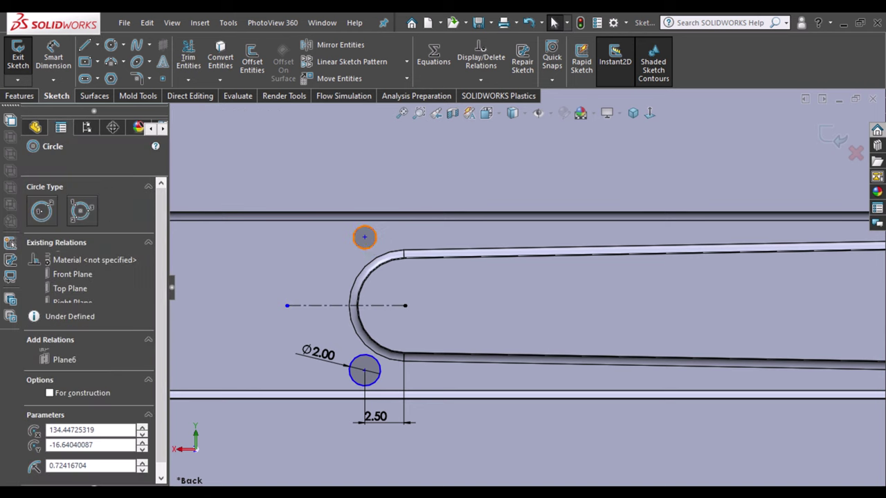
left_click(373, 361, "ctrl")
left_click(471, 305)
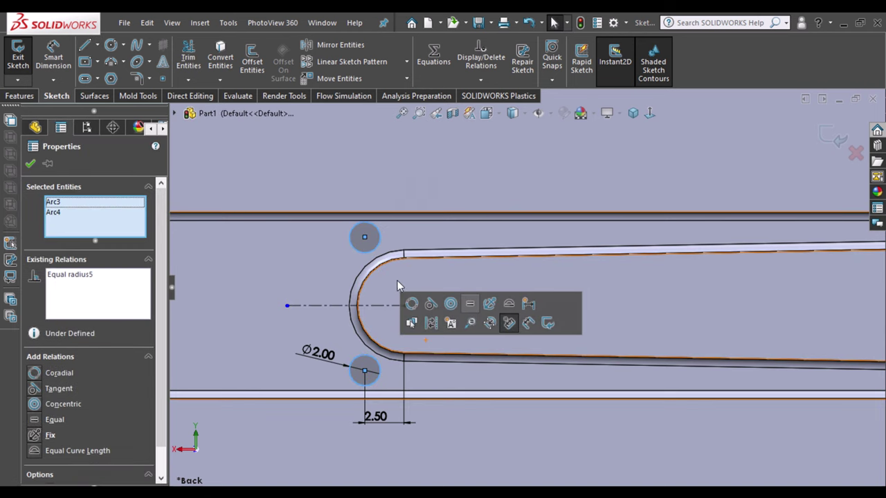
left_click(334, 304, "ctrl")
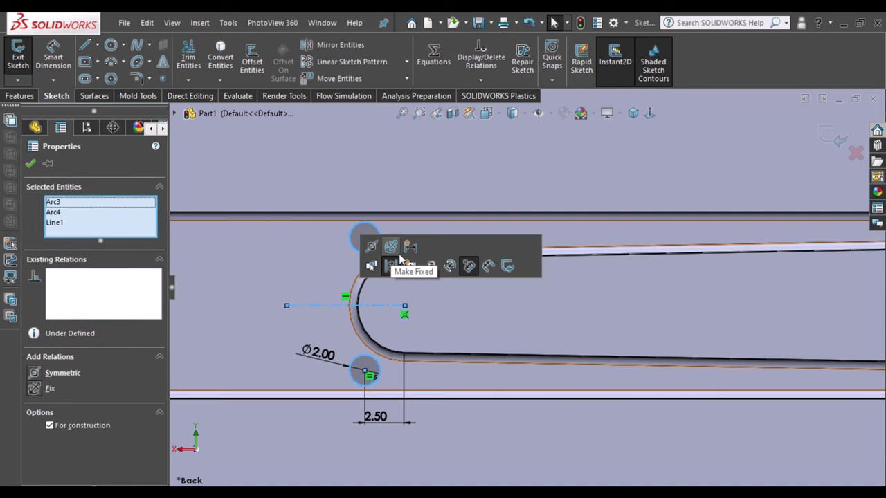
left_click(392, 263)
left_click(597, 294)
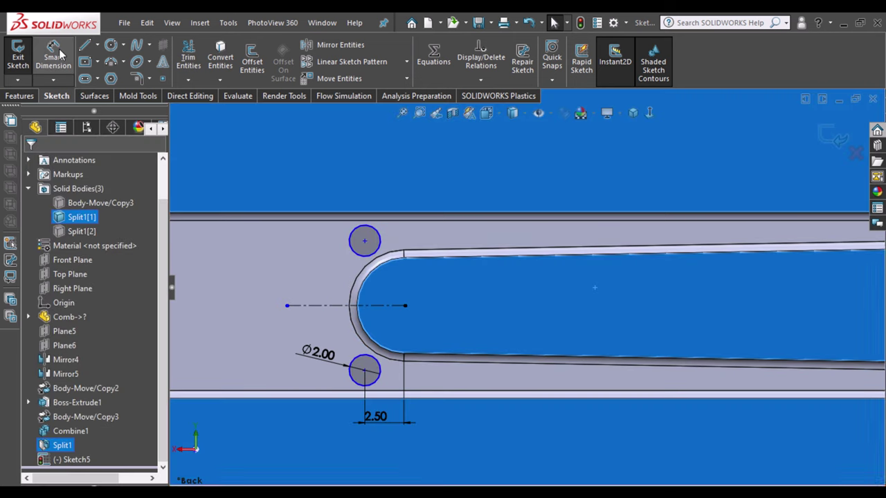
key("Escape")
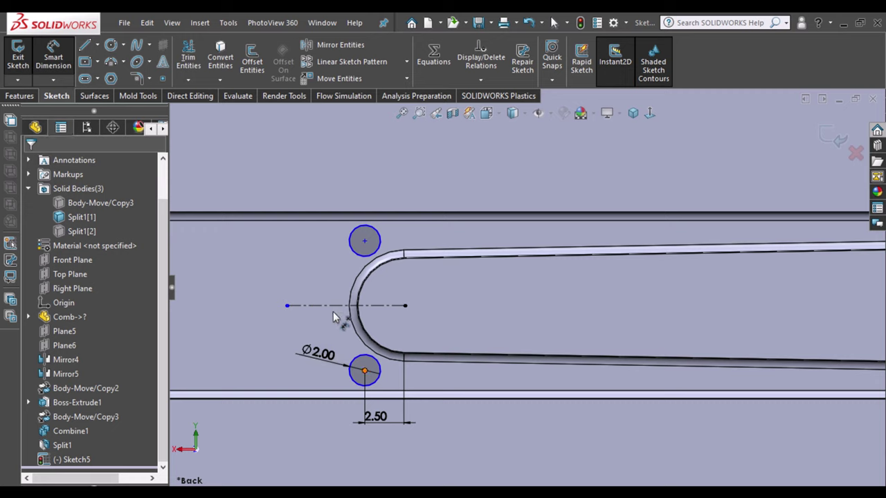
Dimension the circle centres 8 apart and change the 2.50 slot-end distance to 3.5.
left_click(365, 241)
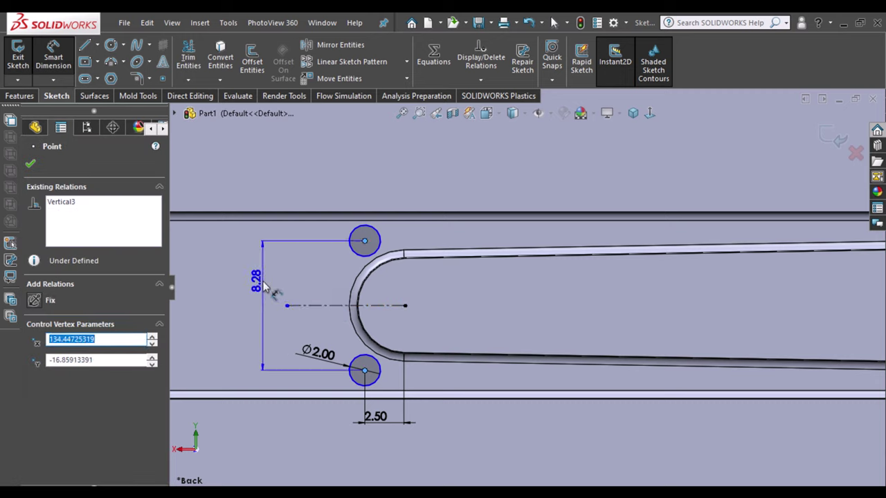
left_click(263, 284)
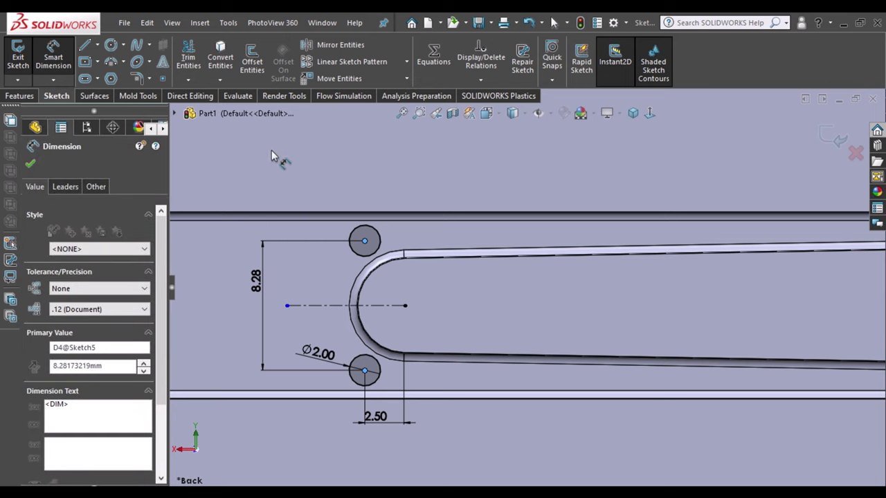
type("8")
key("Return")
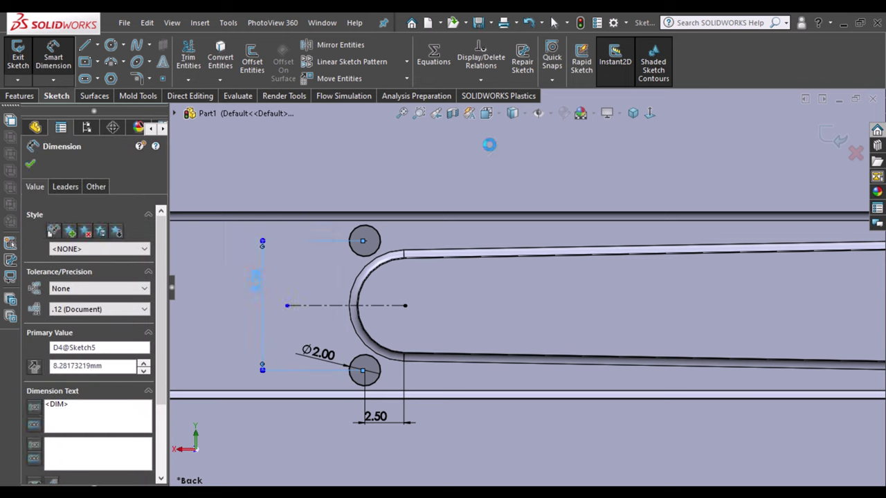
double_click(374, 416)
type("3.5")
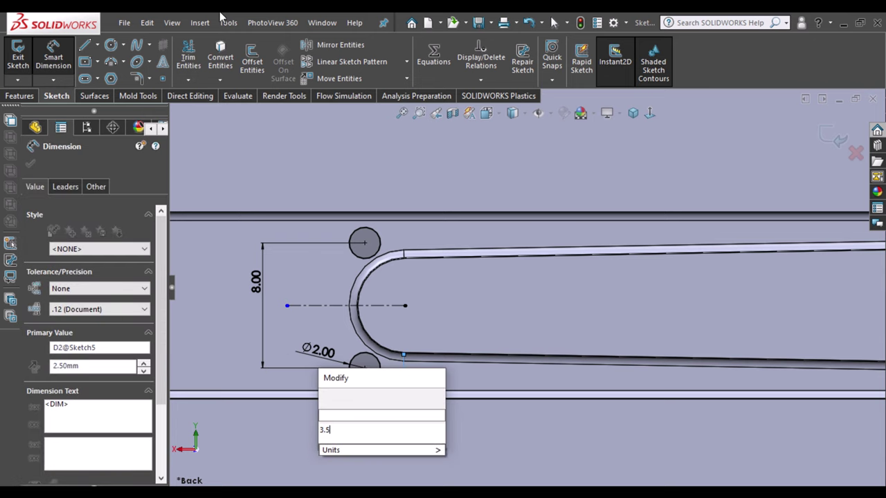
key("Return")
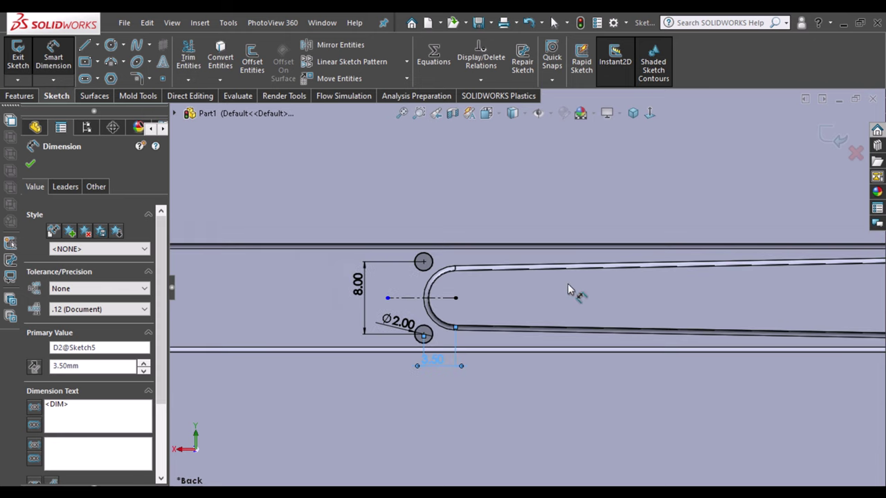
Sketch two circles side by side above the comb teeth.
scroll(656, 286, "up", 3)
scroll(656, 286, "up", 2)
scroll(689, 276, "up", 2)
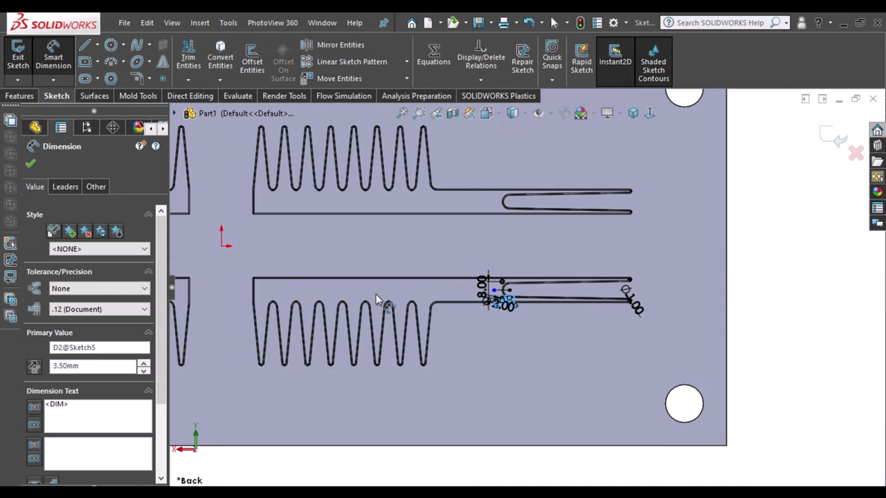
scroll(367, 298, "down", 2)
scroll(337, 310, "down", 1)
scroll(228, 287, "down", 1)
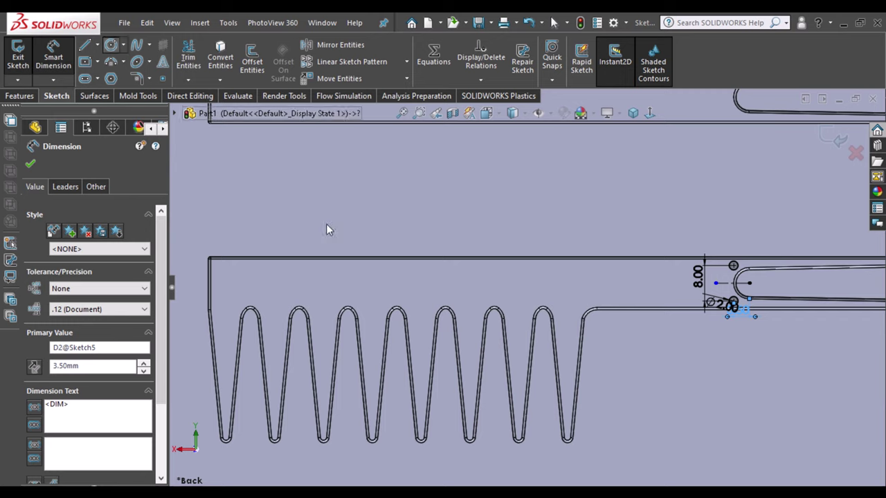
key("Return")
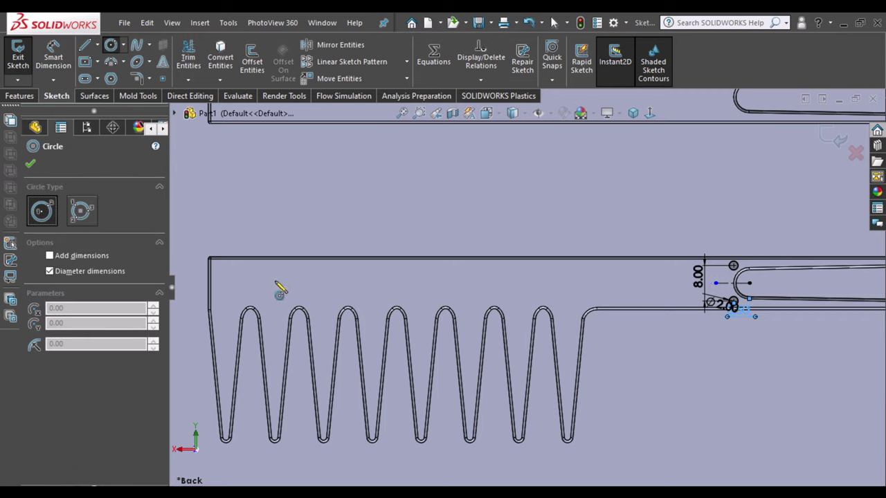
left_click(321, 284)
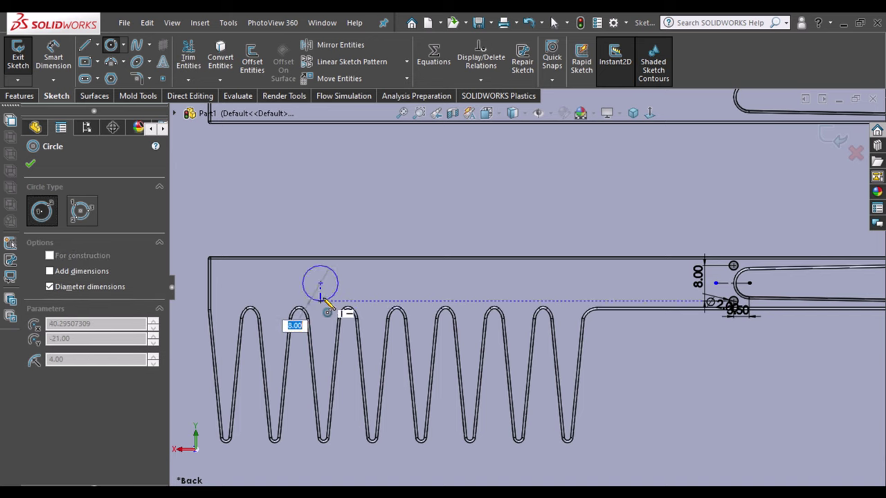
left_click(323, 300)
left_click(472, 283)
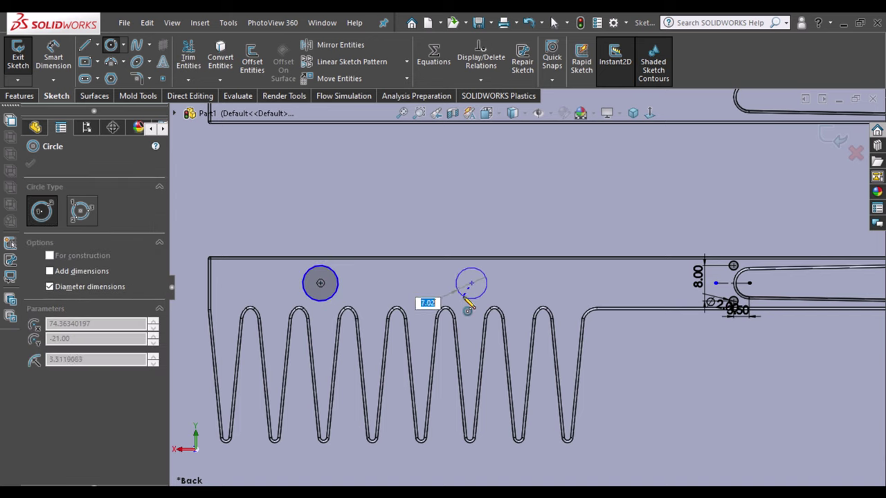
left_click(466, 296)
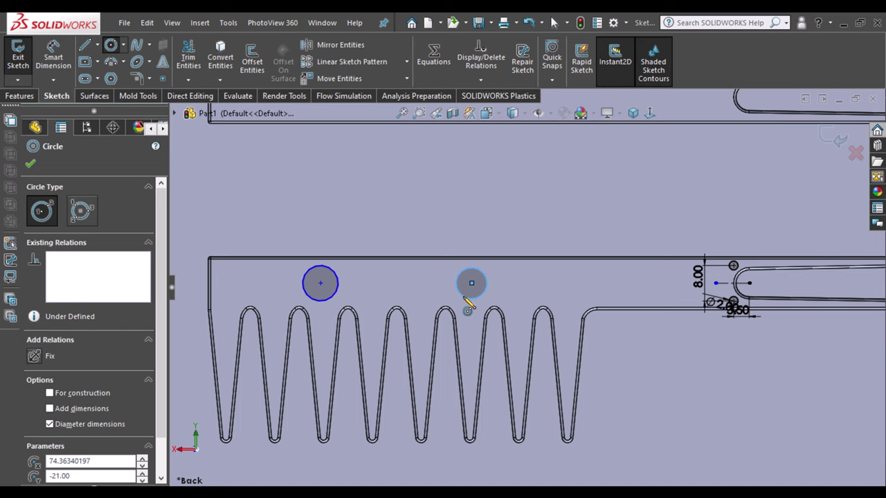
key("Escape")
Extend the centreline to the comb's left edge and snap both circle centres onto it.
key("p")
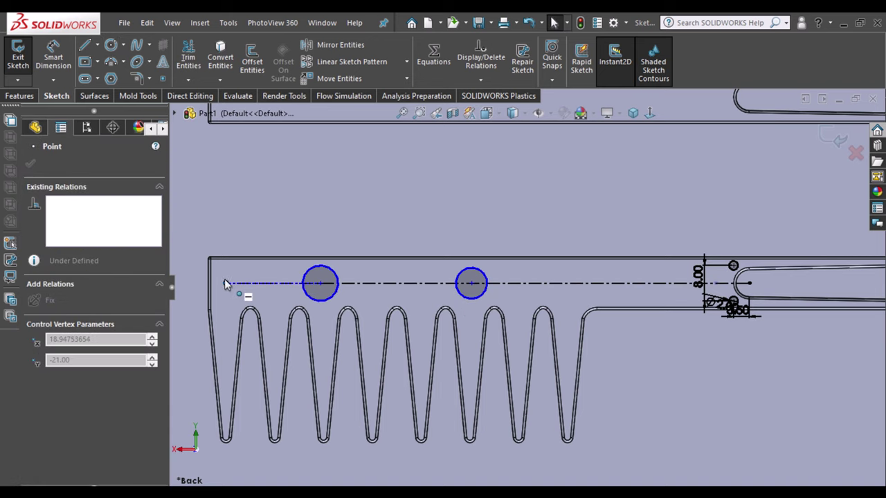
left_click(211, 283)
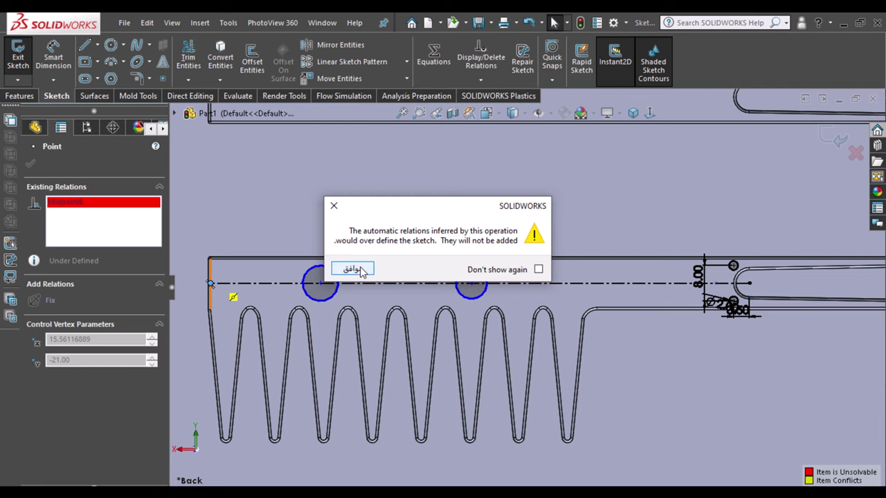
left_click(353, 269)
key("Escape")
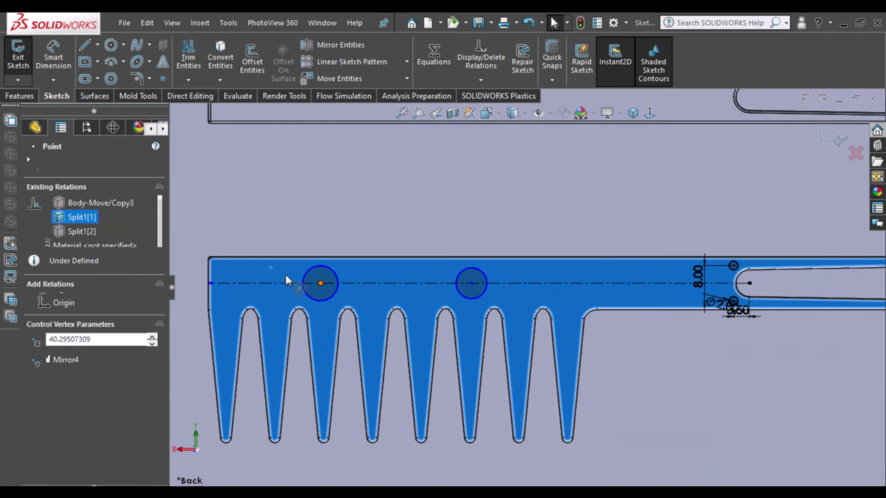
left_click_drag(318, 283, 315, 283)
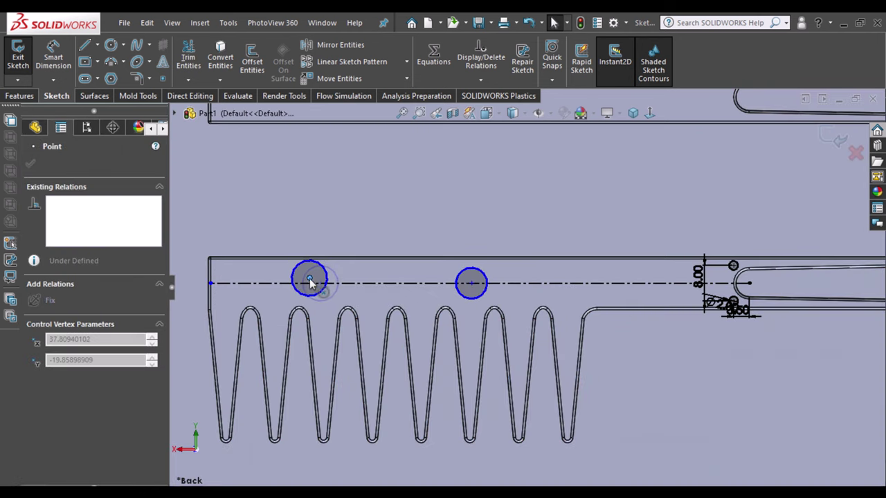
left_click(479, 283)
left_click_drag(475, 283, 473, 289)
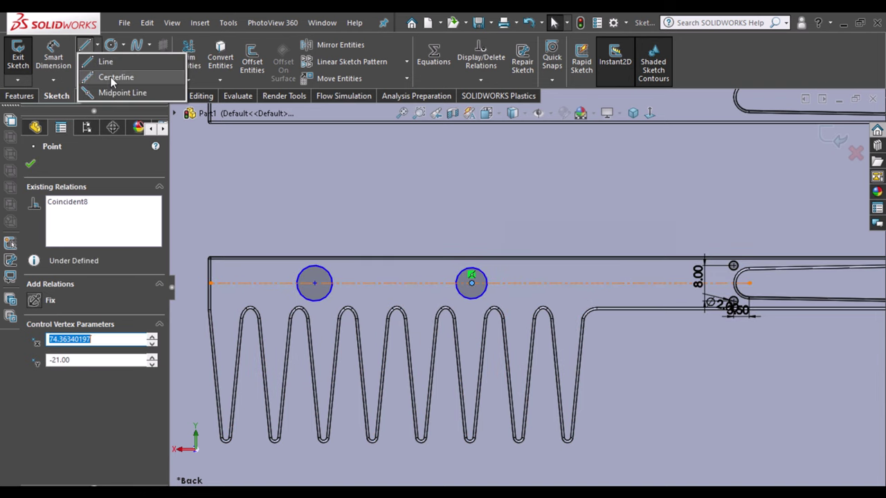
Draw vertical construction lines from the loop bottoms up to each circle's centre.
key("l")
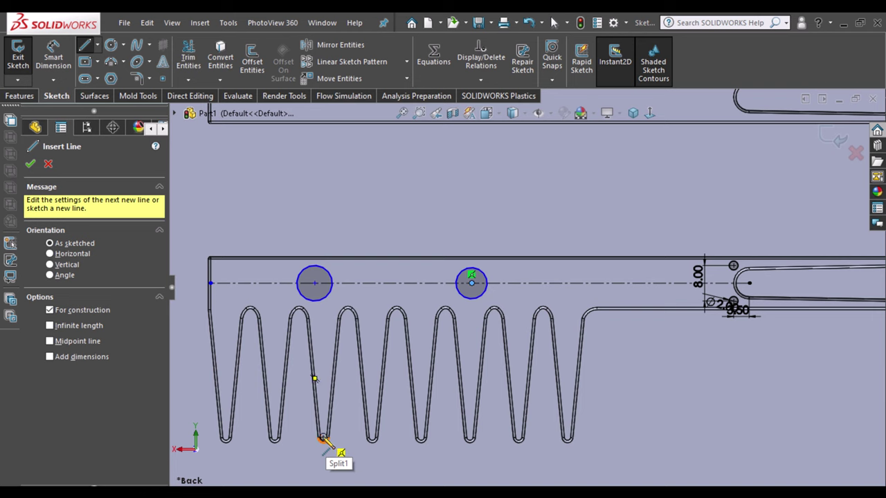
left_click(322, 439)
left_click(324, 284)
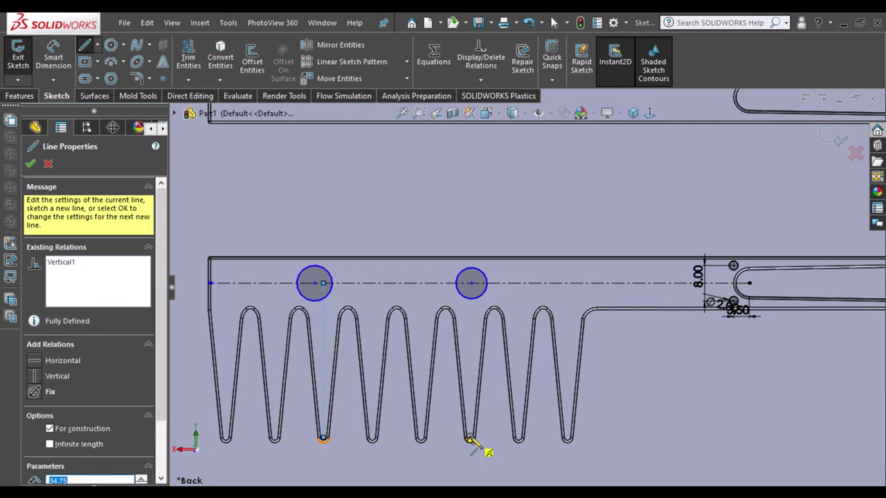
scroll(469, 440, "down", 2)
scroll(476, 425, "down", 3)
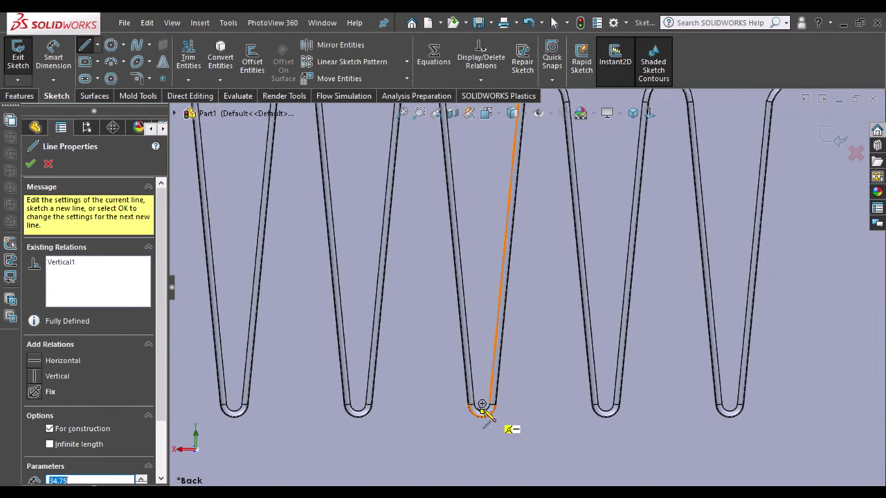
left_click(482, 407)
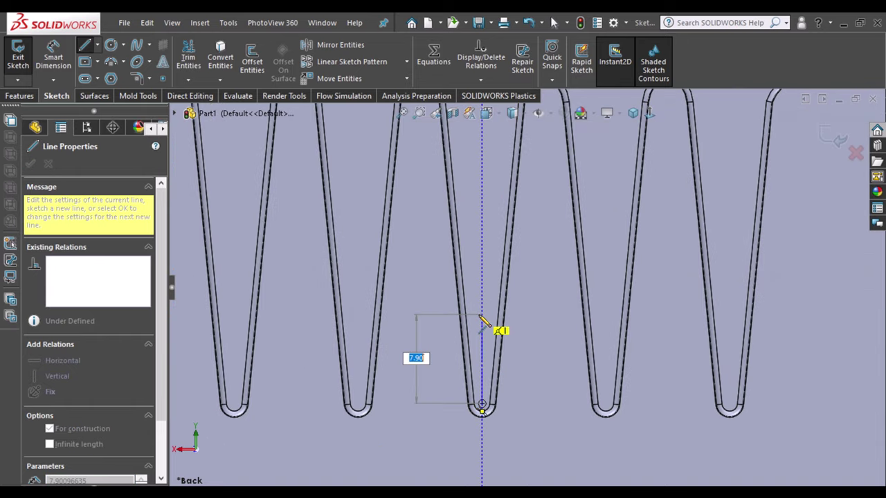
left_click(482, 132)
key("Escape")
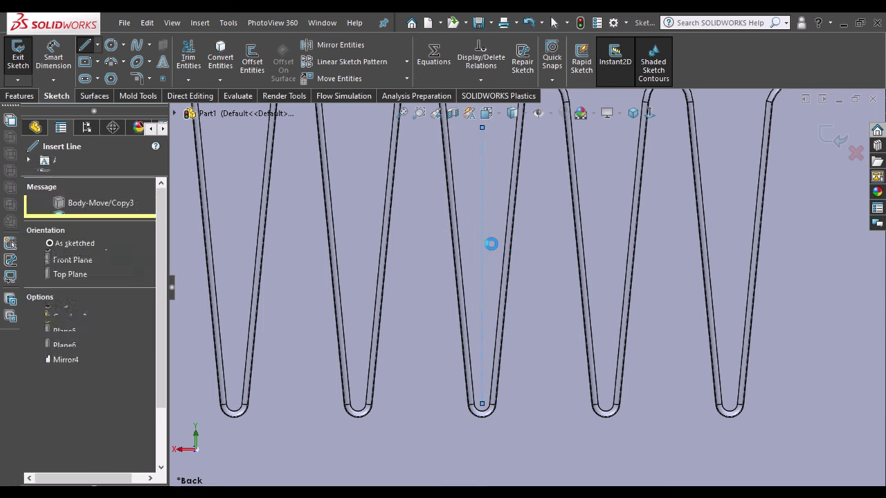
scroll(498, 297, "up", 3)
scroll(504, 299, "up", 2)
left_click_drag(505, 253, 506, 187)
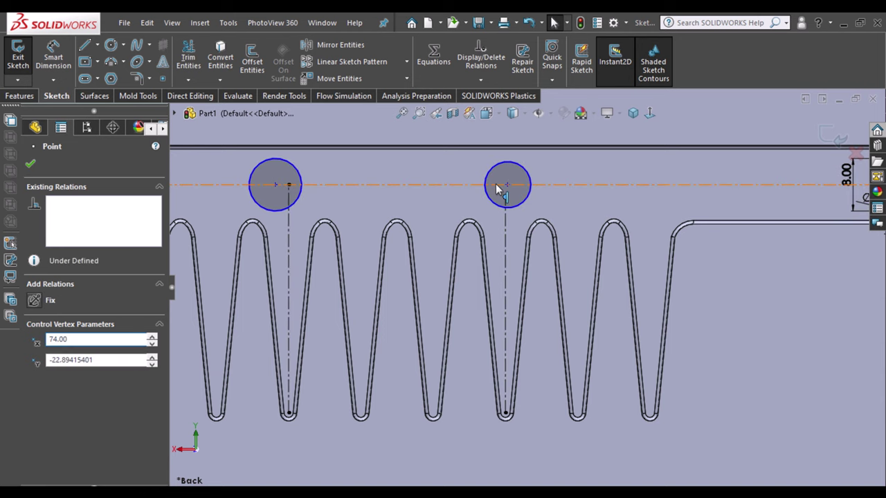
Make the line endpoints coincident with the horizontal centreline and snap the left circle onto its line.
left_click(502, 185)
left_click(505, 198, "ctrl")
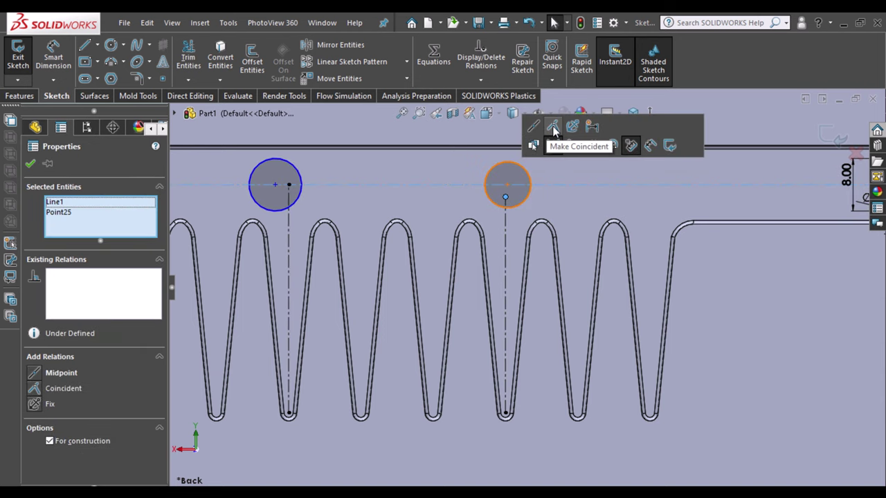
left_click(552, 145)
left_click(516, 197)
mouse_move(508, 185)
left_mouse_down()
mouse_move(459, 185)
mouse_move(505, 184)
left_mouse_up()
key("Escape")
left_click_drag(276, 188, 290, 183)
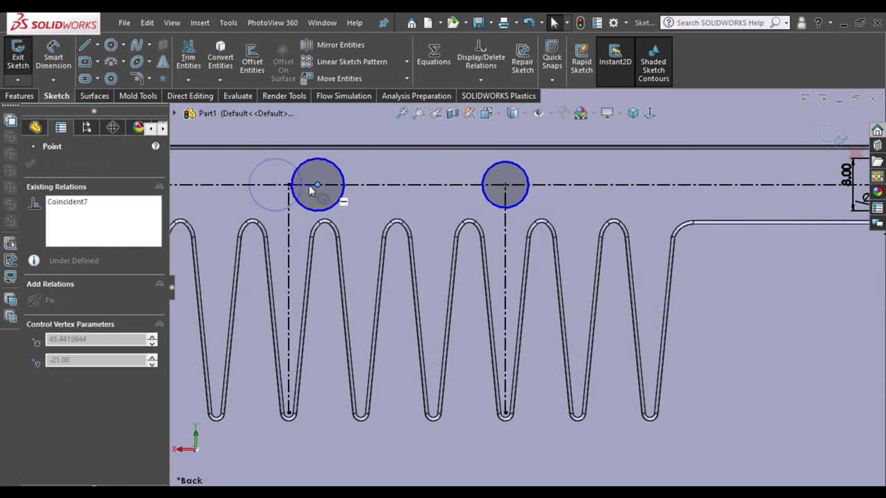
Make both circles equal and give them a 4.00 mm diameter dimension.
left_click(309, 201)
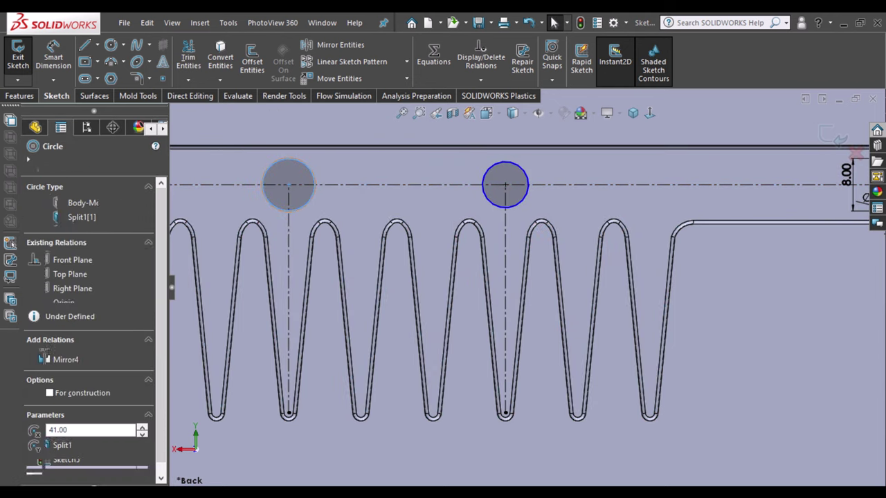
left_click(516, 195, "ctrl")
left_click(612, 141)
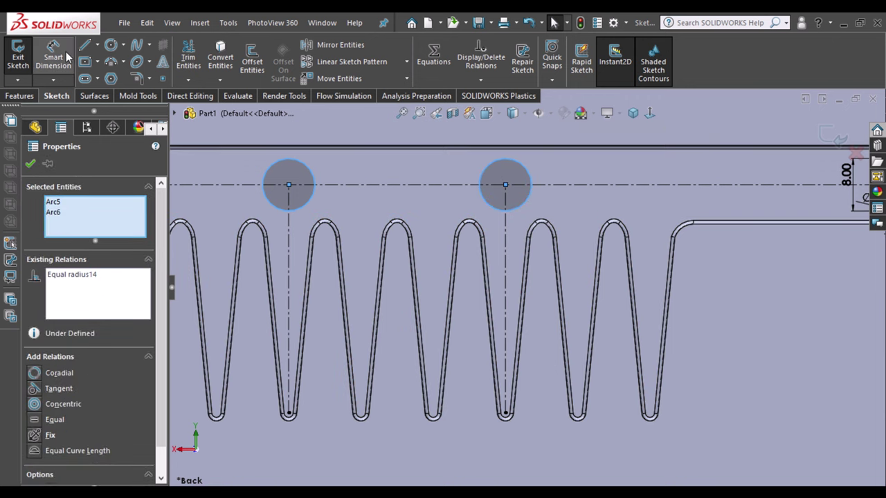
key("Escape")
left_click(340, 159)
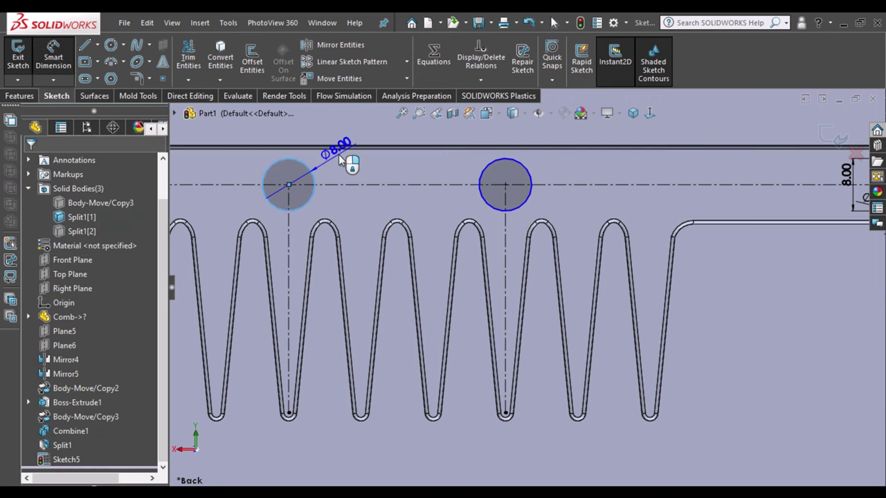
left_click(329, 181)
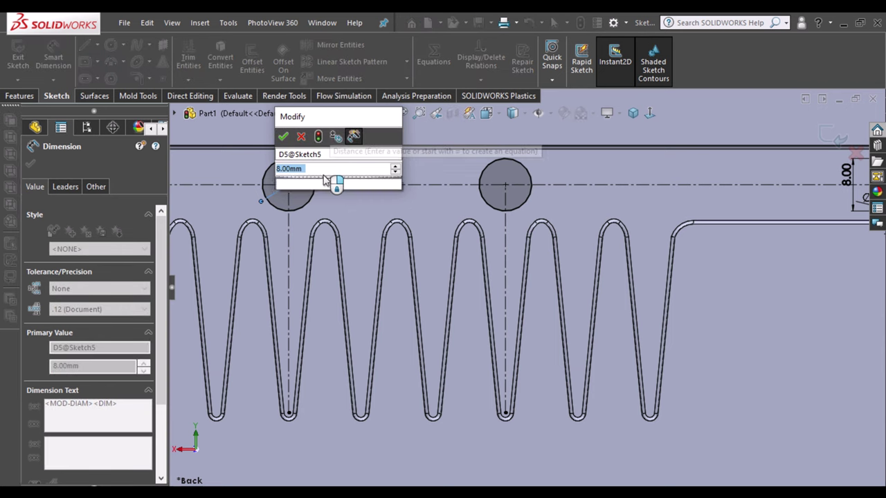
key("Return")
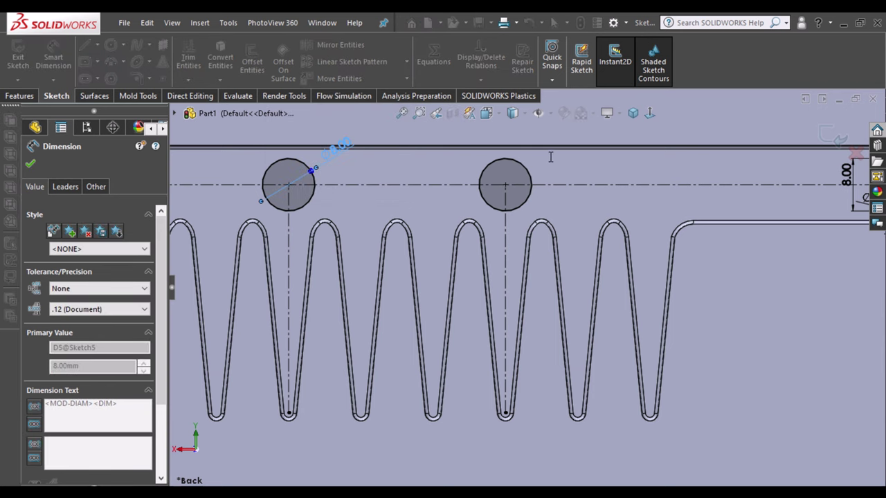
key("Escape")
Draw horizontal and vertical centrelines starting from the origin.
scroll(582, 200, "up", 3)
scroll(553, 188, "up", 2)
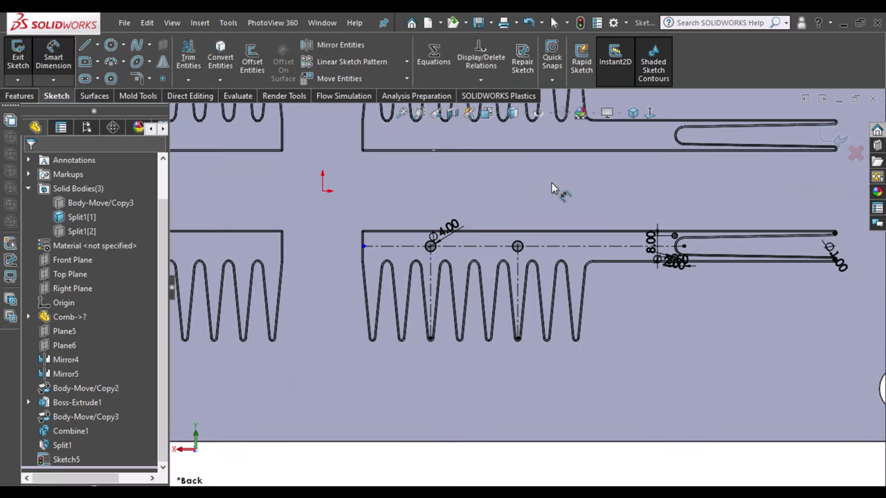
scroll(511, 203, "up", 1)
left_click(97, 46)
left_click(122, 69)
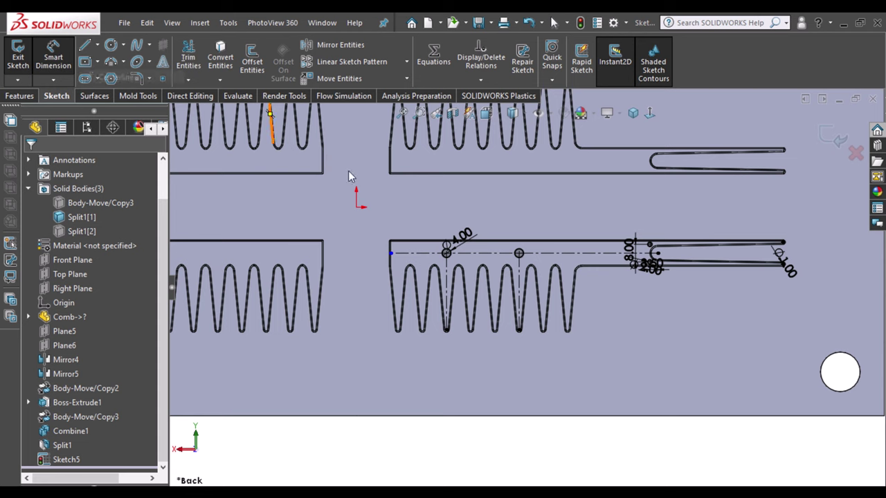
left_click(356, 207)
double_click(462, 206)
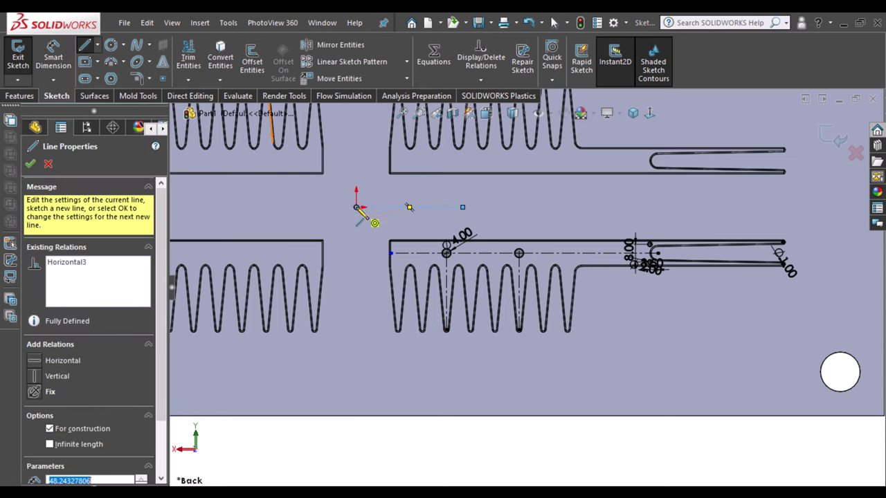
left_click(356, 206)
double_click(357, 131)
key("Escape")
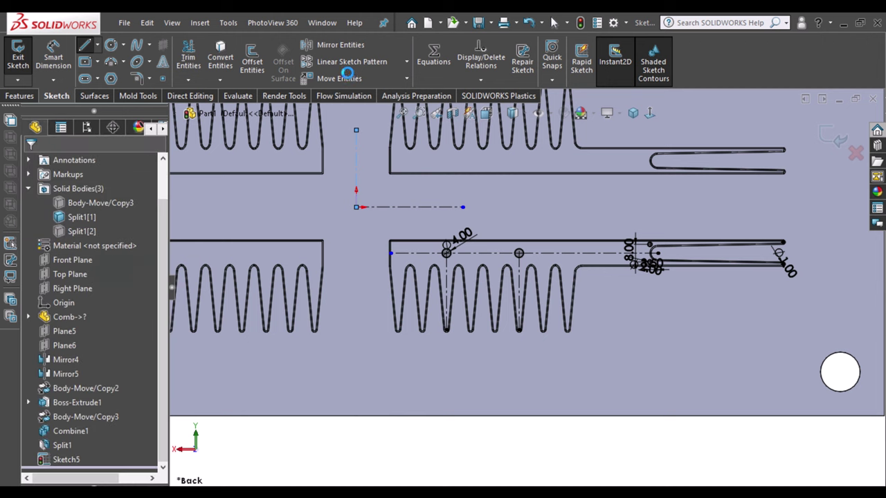
left_click(490, 252)
scroll(498, 260, "down", 2)
scroll(510, 263, "down", 3)
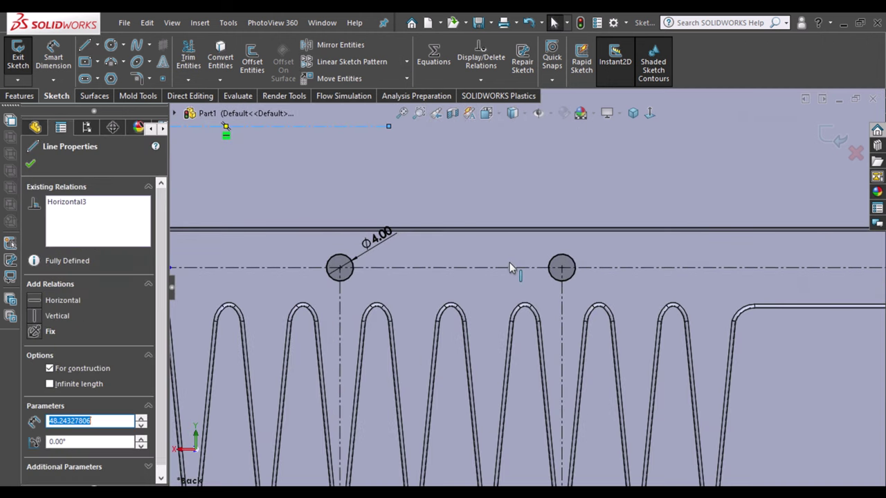
Select the pin circles together with the small circles and arcs at both slot ends.
left_click(569, 277)
left_click(572, 280, "ctrl")
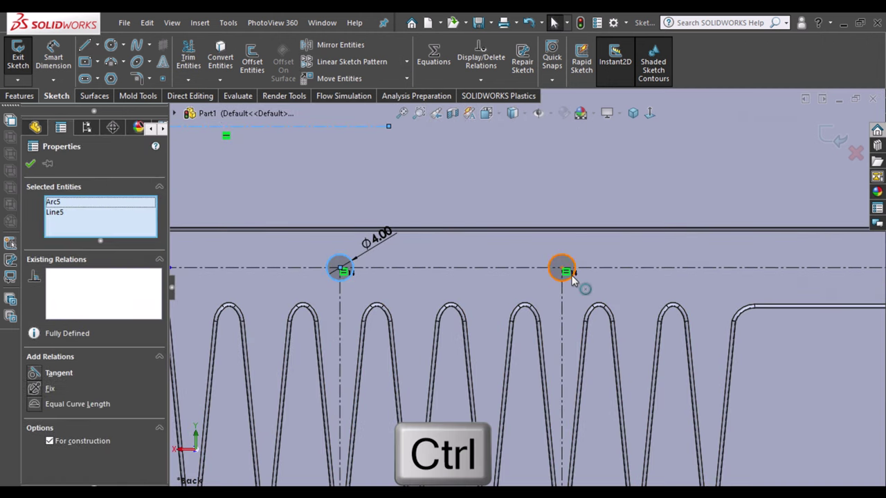
left_click(571, 280, "ctrl")
middle_click_drag(768, 311, 117, 276, "ctrl")
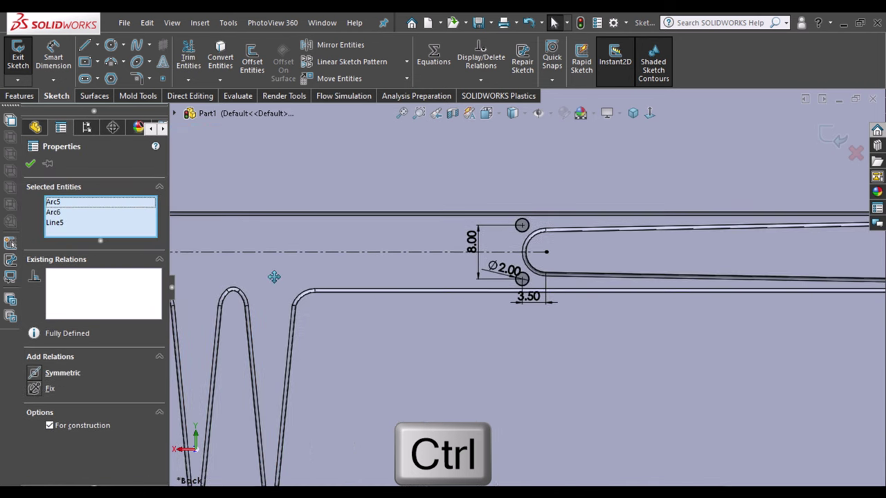
left_click(322, 216)
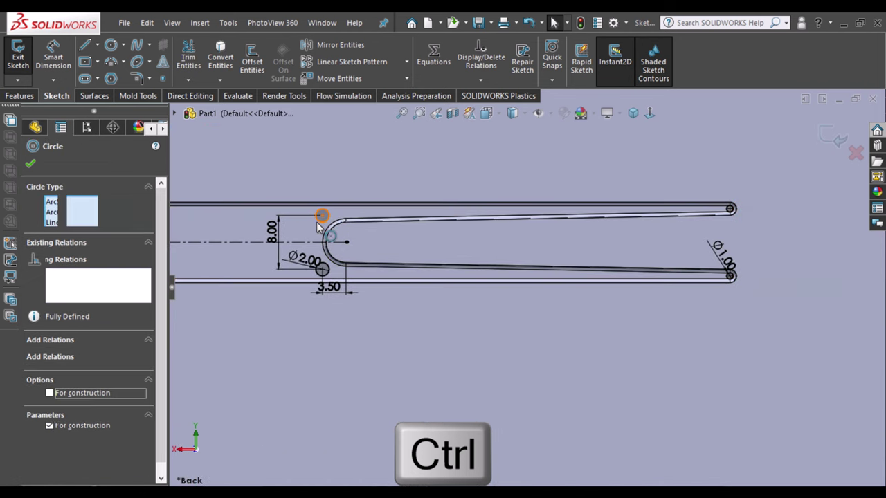
left_click(327, 272, "ctrl")
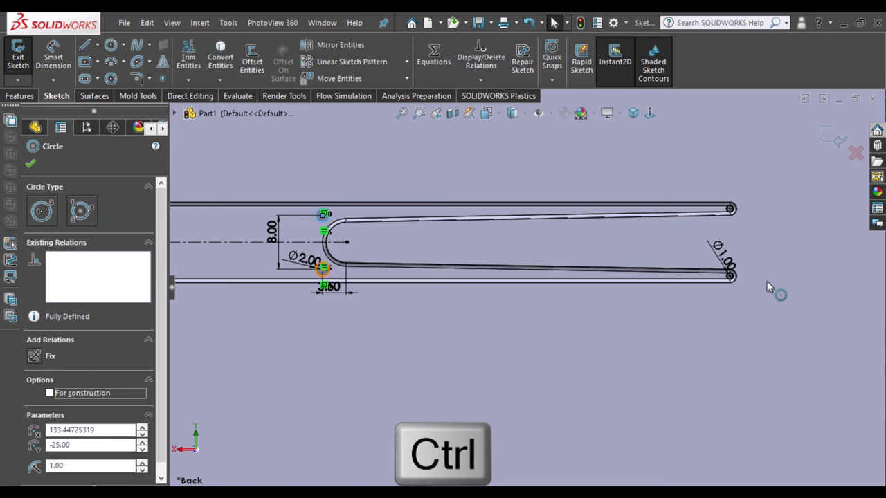
left_click(731, 277, "ctrl")
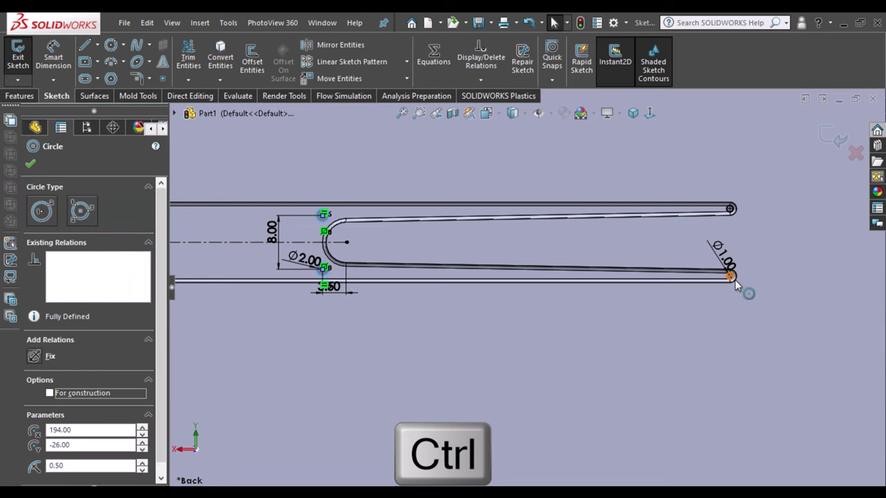
left_click(733, 211, "ctrl")
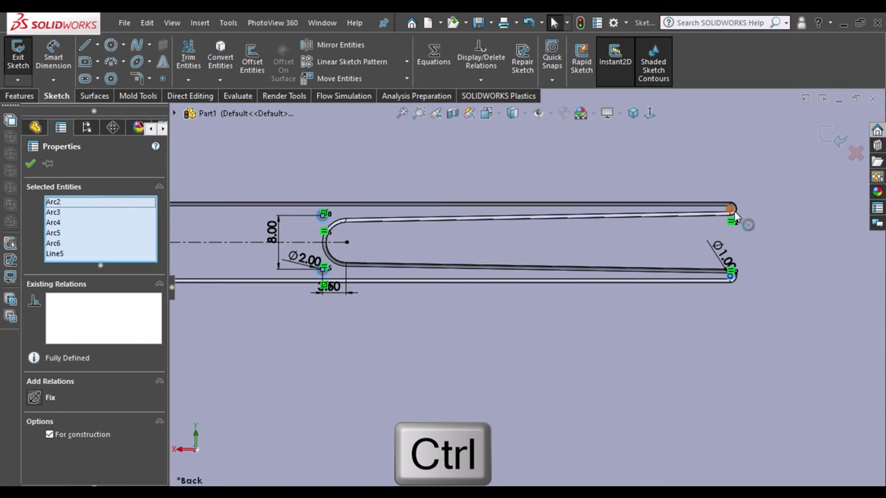
left_click(735, 216, "ctrl")
scroll(645, 326, "up", 3)
scroll(645, 325, "up", 3)
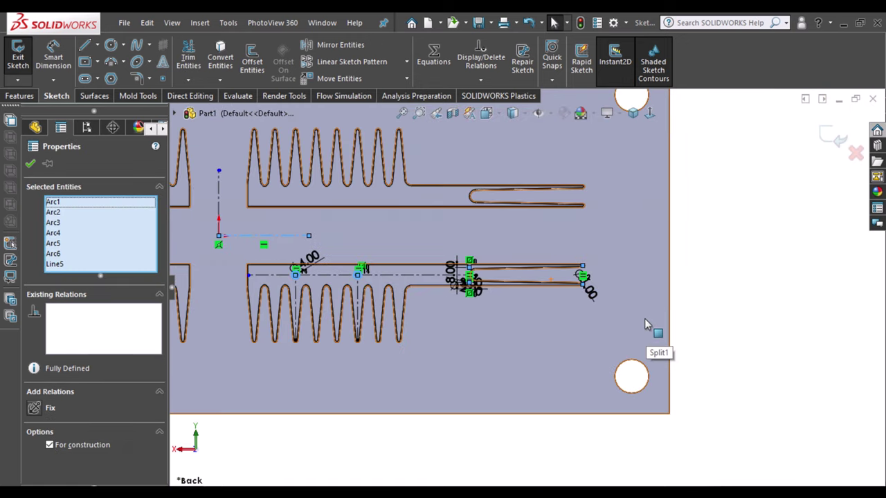
key("Escape")
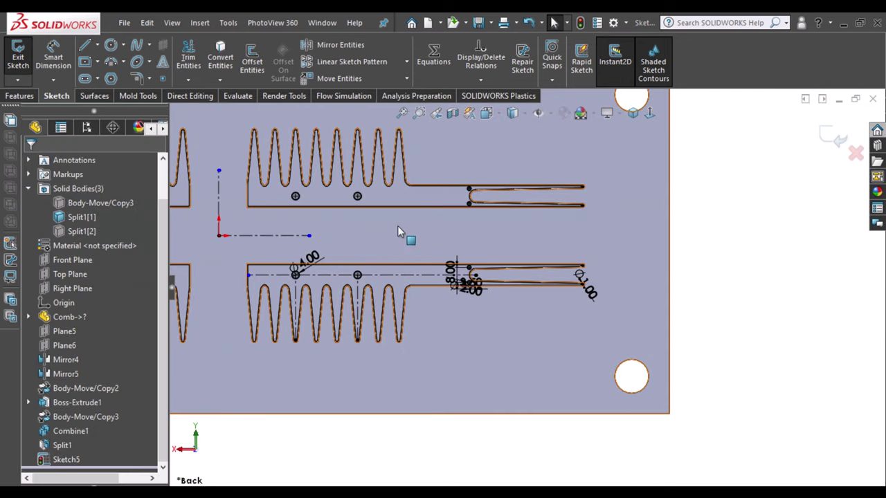
Select all pin circles and slot-end circles across the bottom and top halves.
scroll(364, 226, "down", 2)
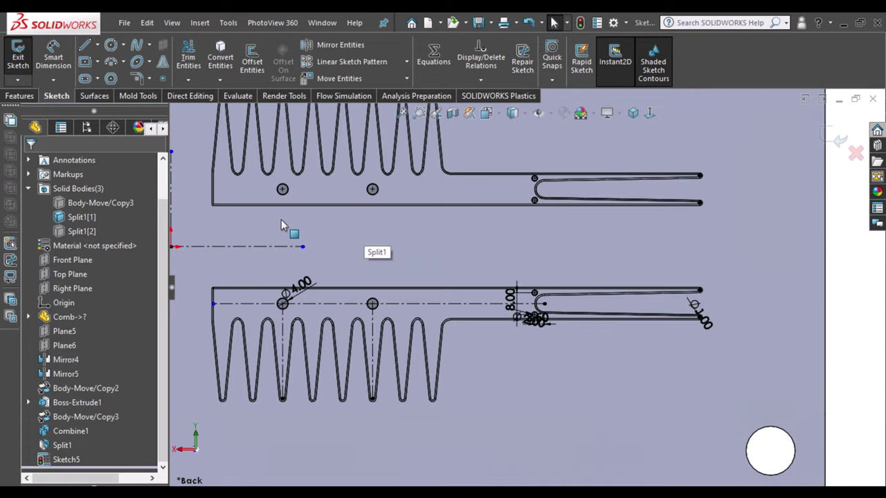
scroll(281, 225, "down", 3)
left_click(344, 472)
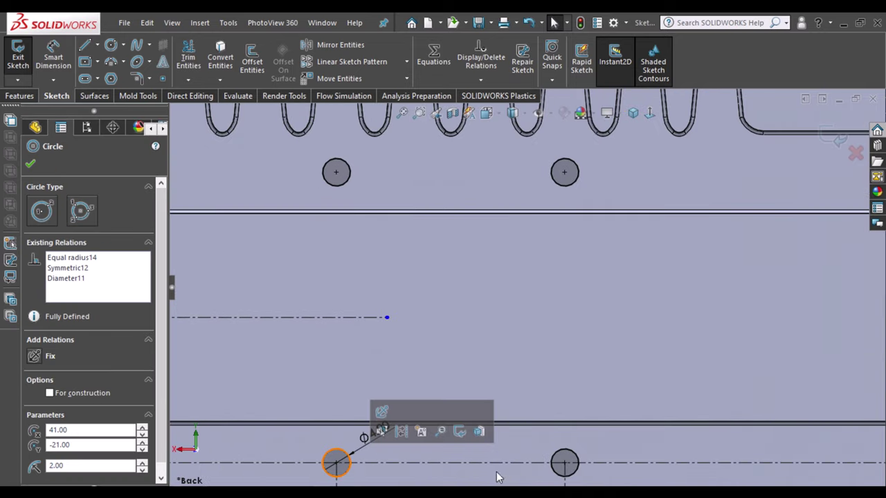
left_click(566, 465, "ctrl")
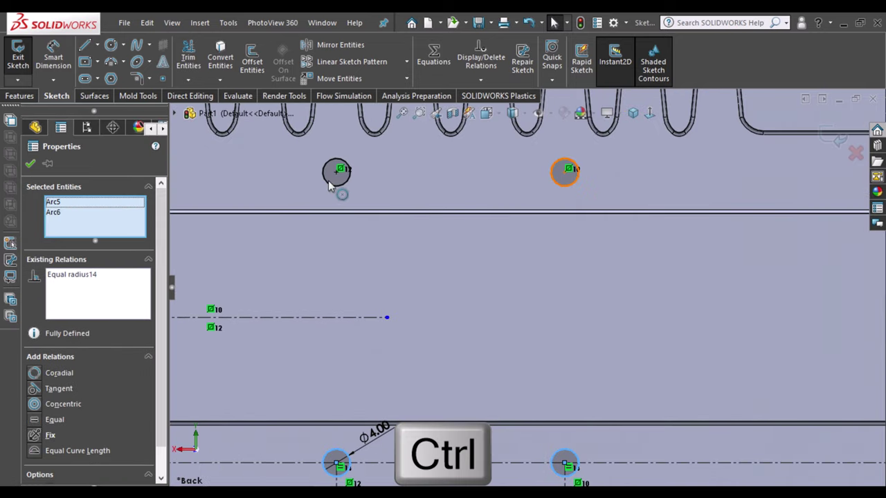
left_click(336, 171, "ctrl")
left_click(564, 173, "ctrl")
mouse_move(653, 308)
middle_mouse_down("ctrl")
mouse_move(456, 281)
mouse_move(205, 297)
middle_mouse_up("ctrl")
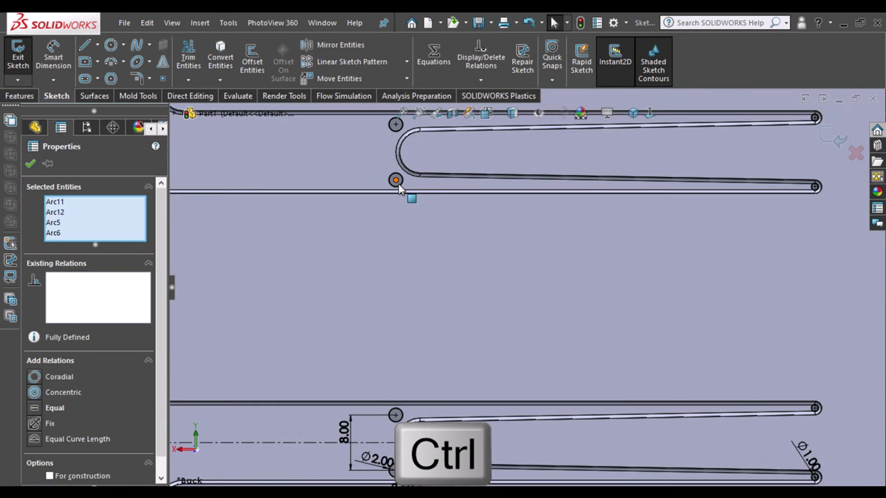
left_click(392, 133, "ctrl")
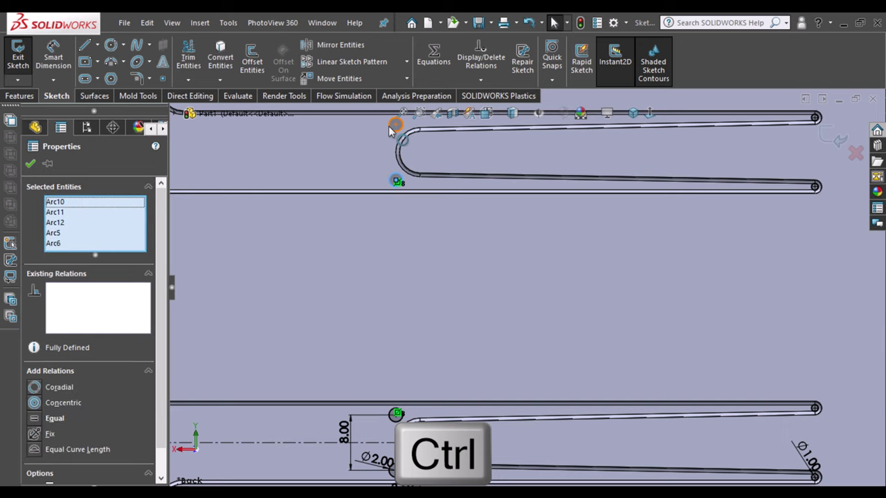
left_click(395, 414, "ctrl")
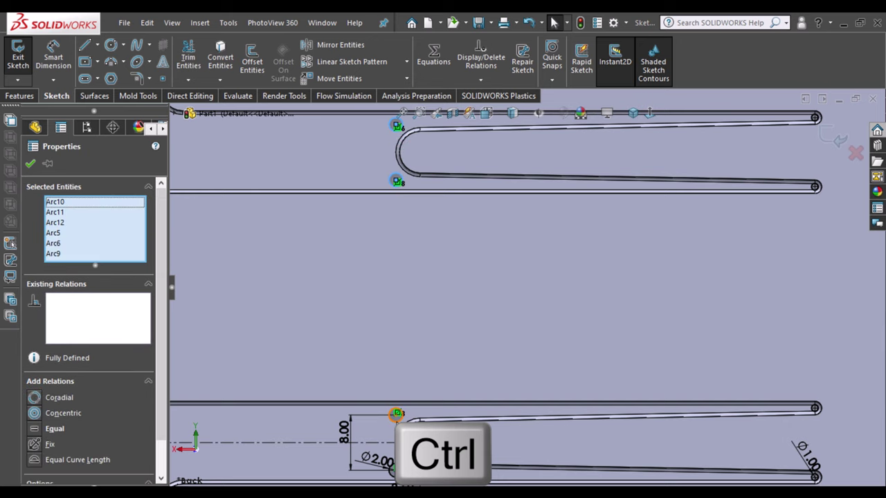
left_click(395, 414, "ctrl")
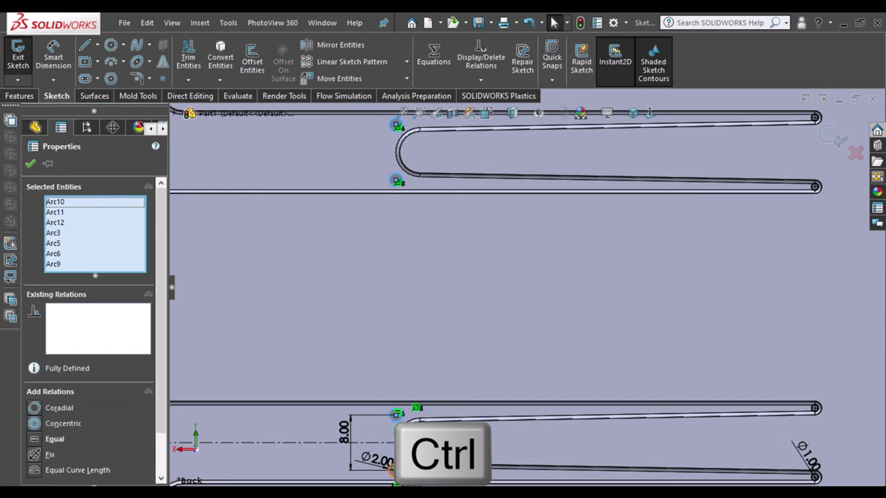
left_click(725, 324, "ctrl")
mouse_move(731, 325)
middle_mouse_down("ctrl")
mouse_move(510, 307)
mouse_move(467, 363)
middle_mouse_up("ctrl")
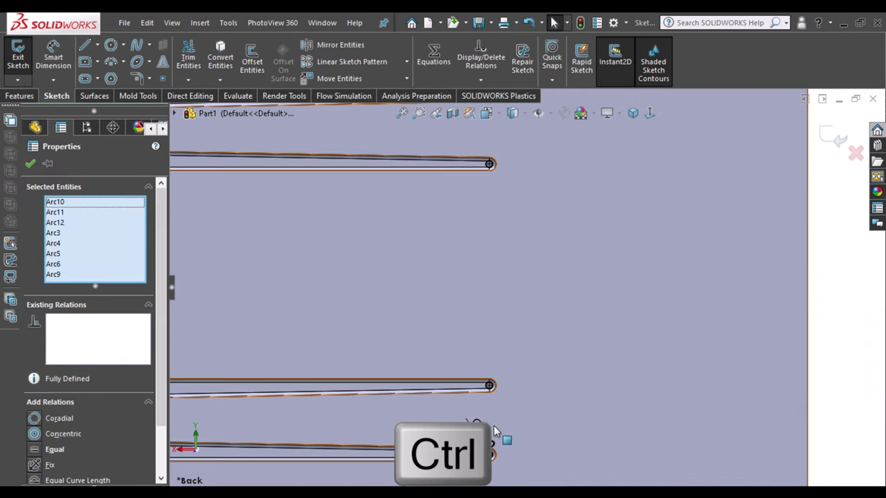
scroll(494, 430, "down", 5)
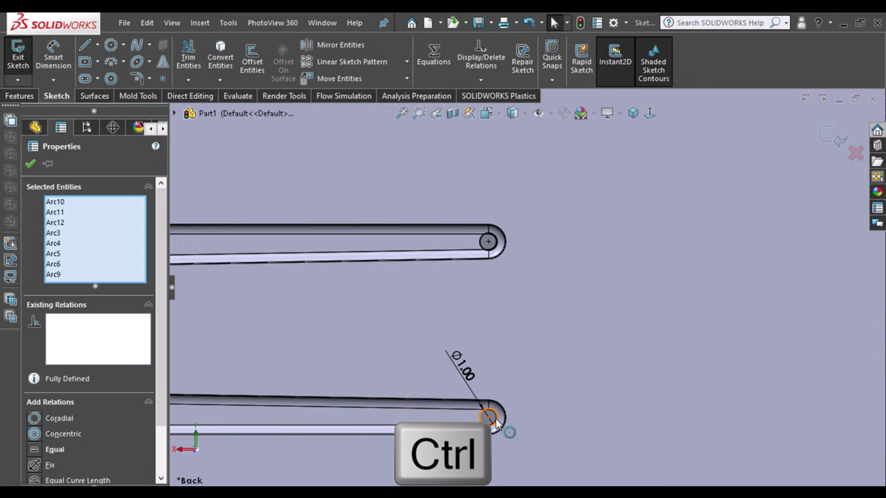
Place the upper circle at its slot end until fully defined, then view the sketch Normal To.
left_click(488, 416)
left_click(484, 246, "ctrl")
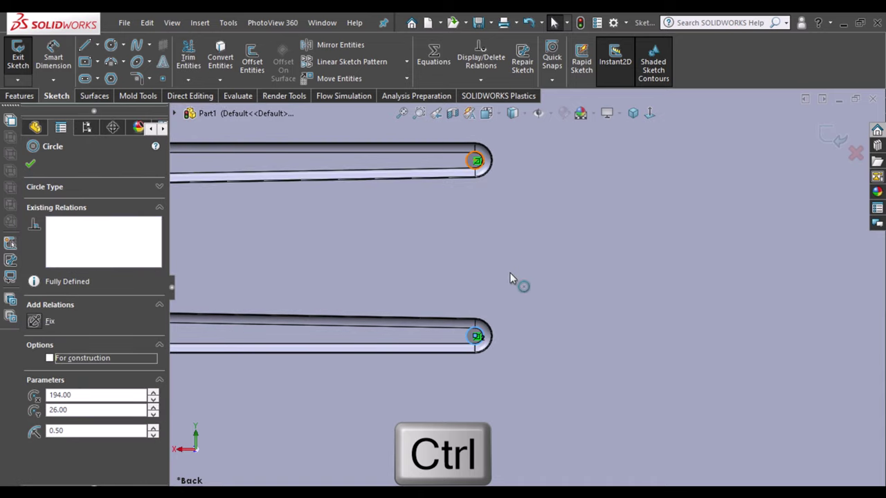
scroll(650, 204, "up", 3)
scroll(646, 200, "up", 3)
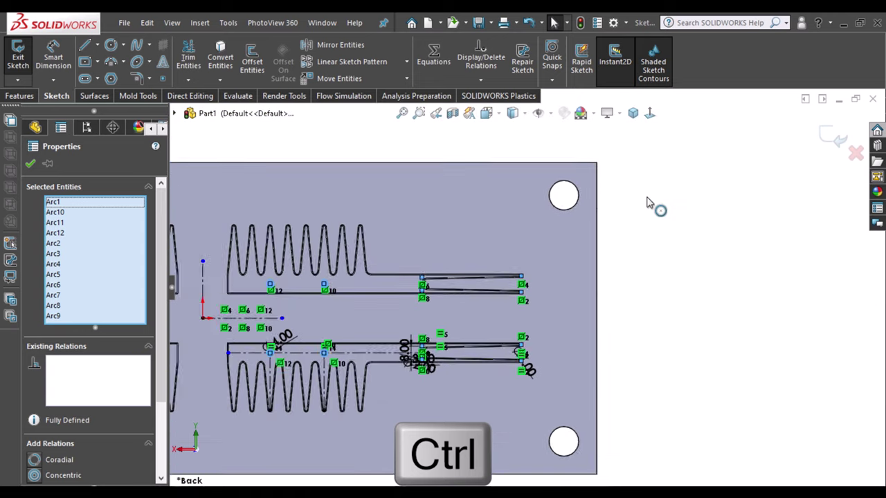
scroll(277, 297, "down", 2)
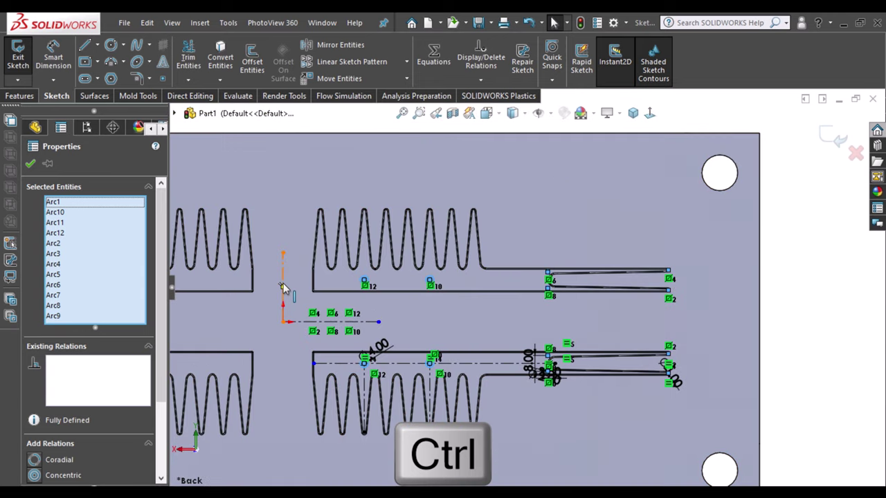
left_click(283, 283, "ctrl")
left_click(618, 197)
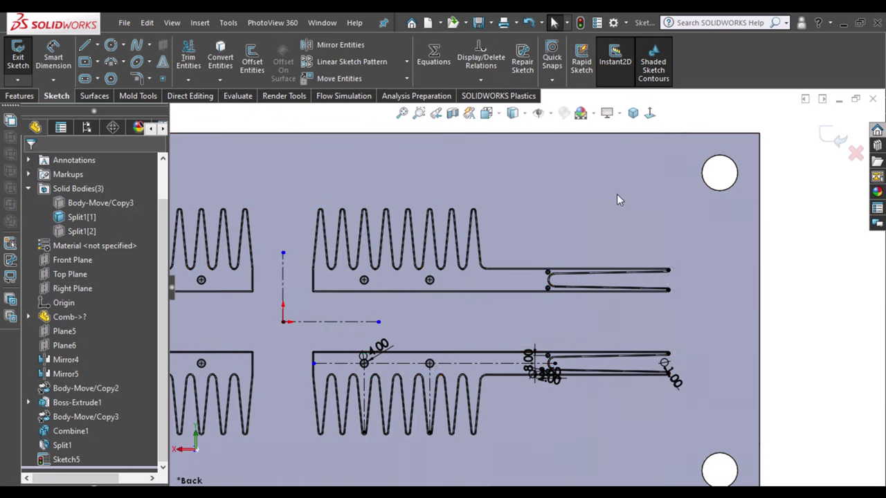
left_click(647, 112)
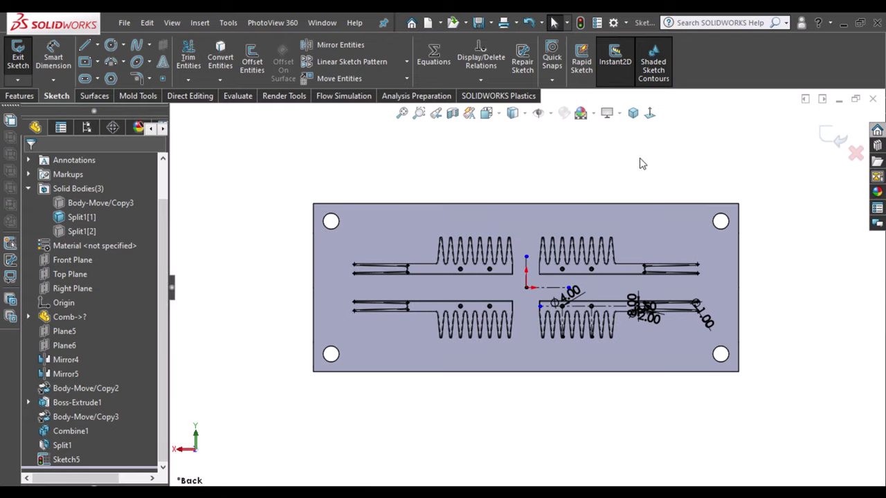
Extrude-cut the pin-hole sketch Through All, limited to the Split1[1] body.
middle_click_drag(593, 205, 524, 141)
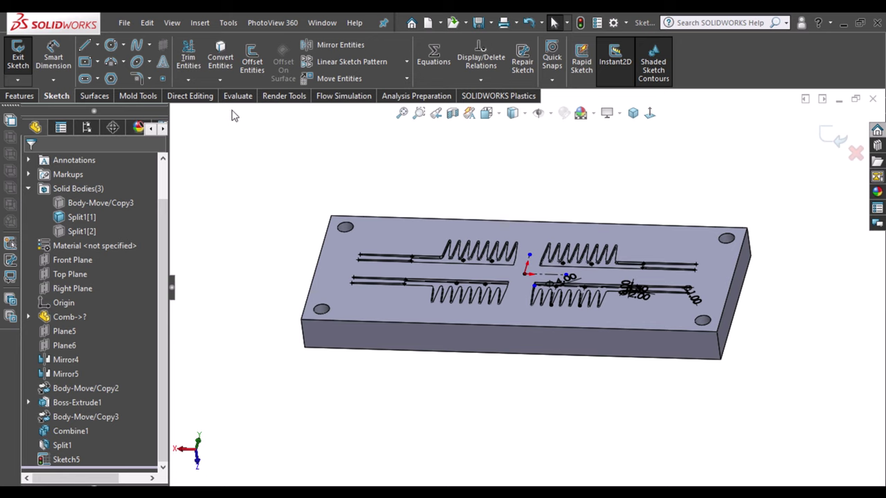
left_click(20, 95)
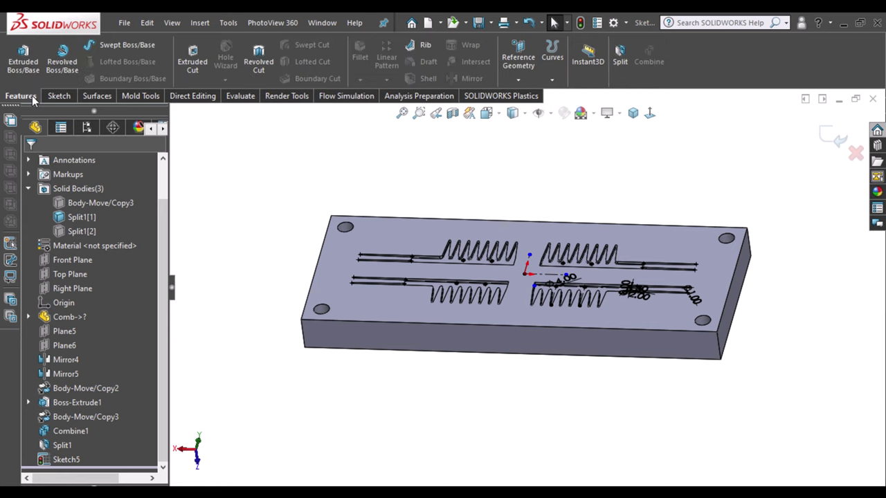
left_click(191, 56)
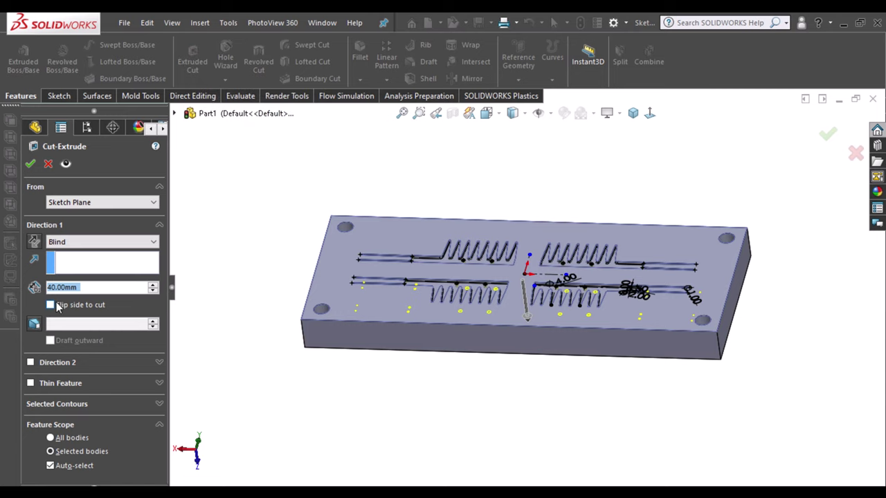
left_click(96, 242)
left_click(69, 259)
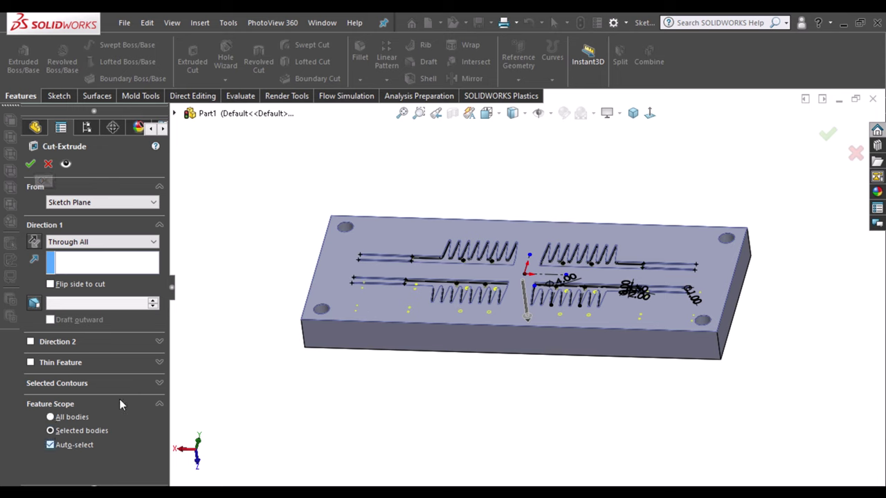
left_click(50, 445)
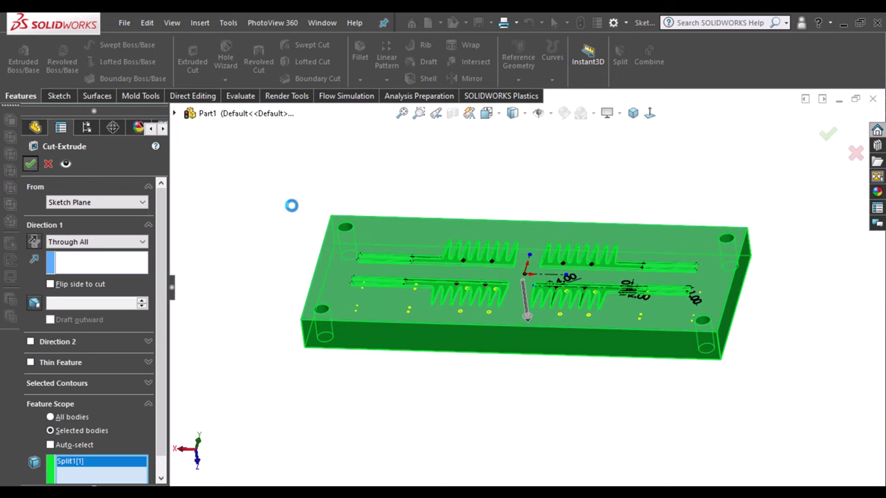
mouse_move(476, 234)
middle_mouse_down()
mouse_move(482, 368)
mouse_move(526, 205)
mouse_move(499, 223)
mouse_move(510, 409)
mouse_move(470, 202)
mouse_move(491, 159)
mouse_move(465, 191)
mouse_move(469, 204)
middle_mouse_up()
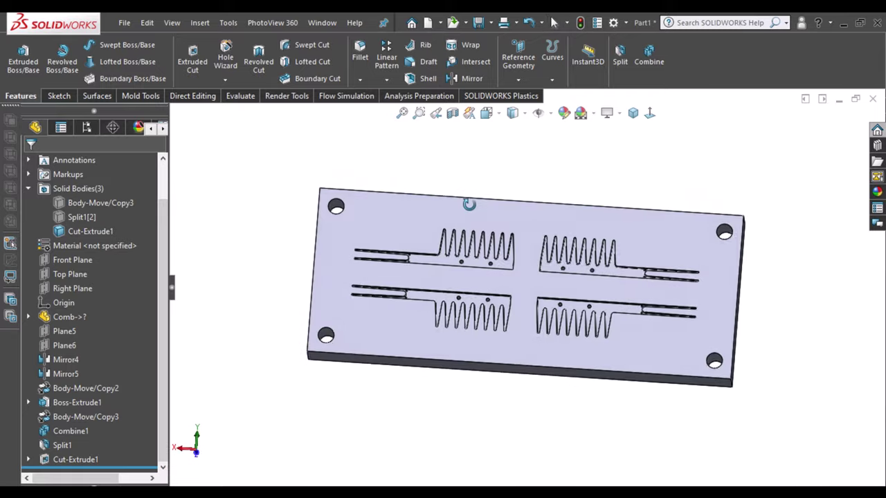
Square the plate's front face to the screen and roll back above Cut-Extrude1.
scroll(533, 287, "down", 2)
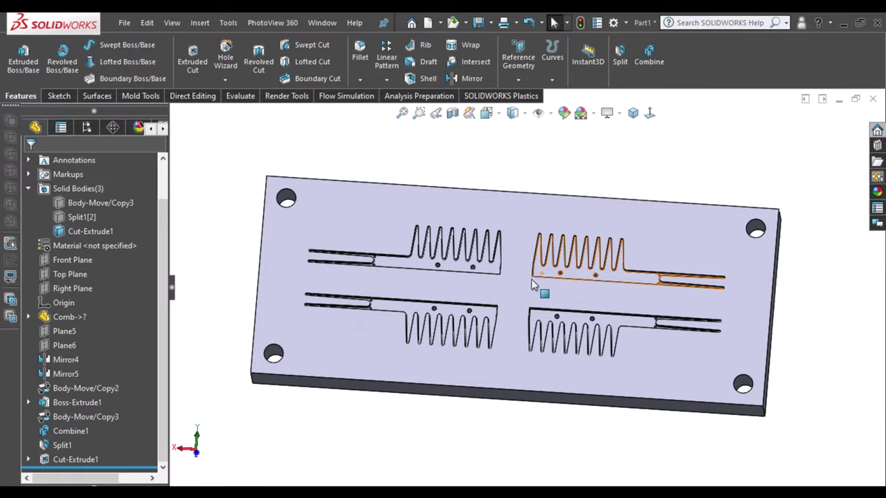
scroll(524, 303, "down", 3)
scroll(524, 302, "up", 3)
scroll(607, 168, "up", 1)
mouse_move(373, 241)
middle_mouse_down()
mouse_move(332, 251)
mouse_move(332, 218)
middle_mouse_up()
left_click(539, 241)
left_click(654, 113)
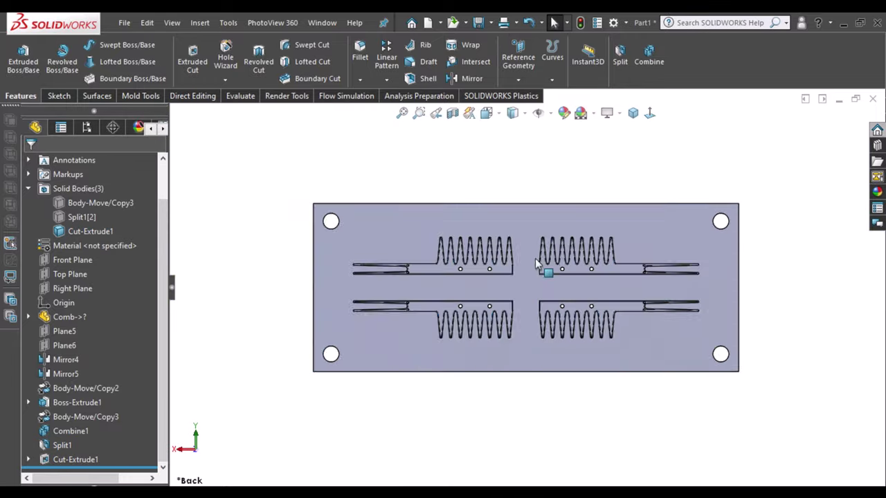
scroll(530, 355, "down", 3)
scroll(530, 356, "down", 2)
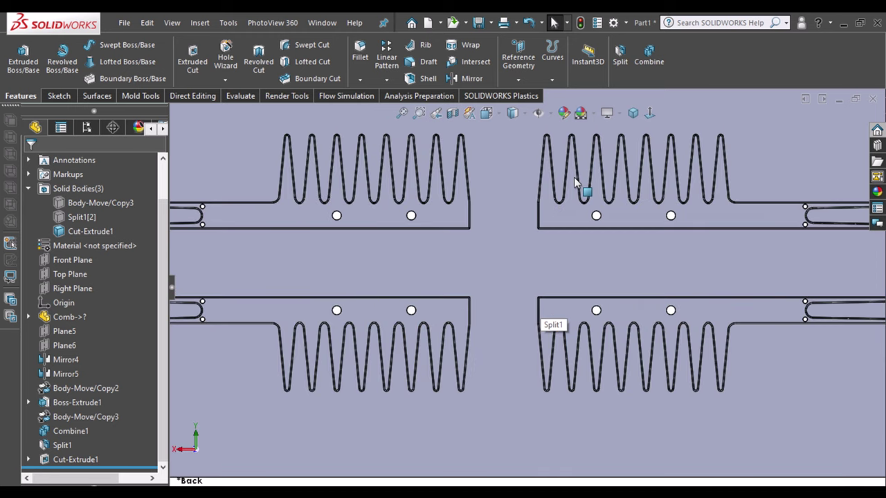
scroll(574, 177, "down", 2)
left_click_drag(123, 455, 126, 448)
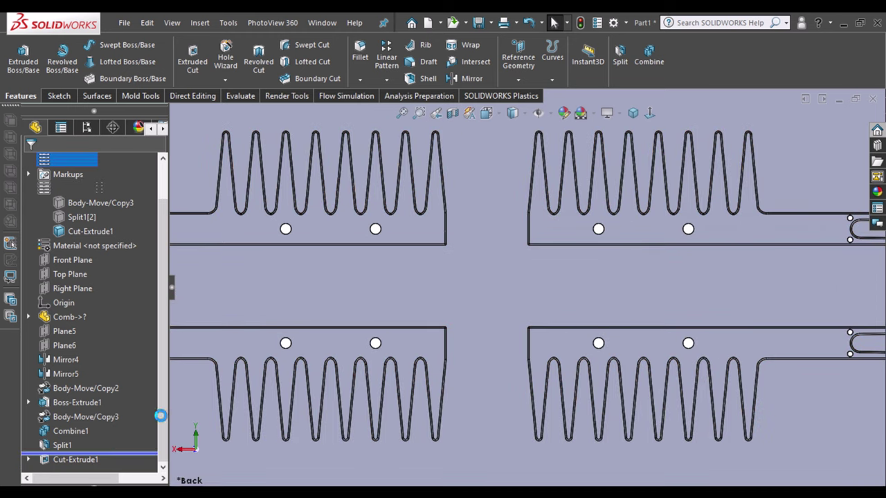
Draw a vertical straight slot through the origin in a new sketch on the front plane.
key("s")
left_click(501, 279)
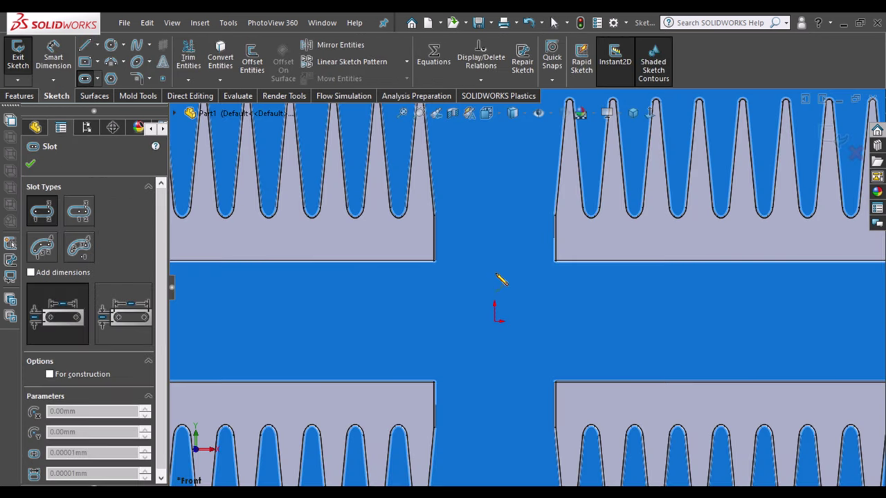
left_click(494, 318)
left_click(494, 434)
left_click(510, 429)
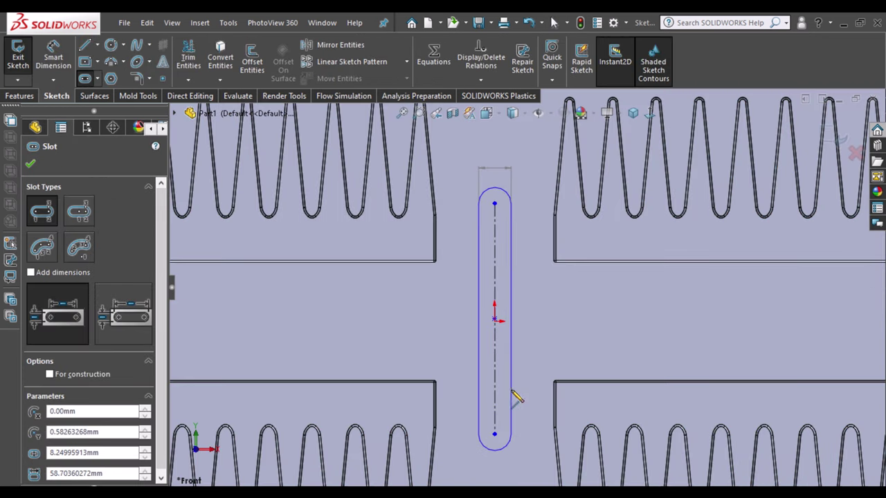
left_click(513, 394)
key("Escape")
Centre the slot on the origin with a Midpoint relation between its centreline and the origin.
scroll(502, 320, "down", 2)
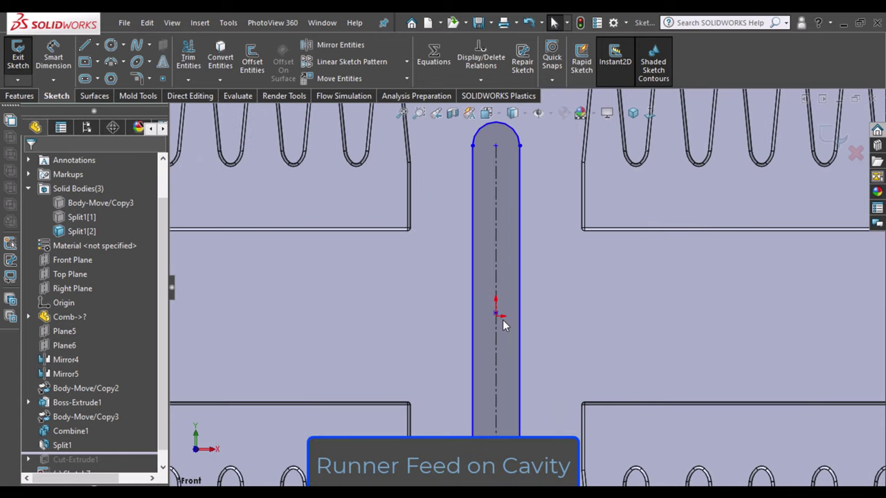
scroll(497, 314, "down", 2)
left_click(496, 312)
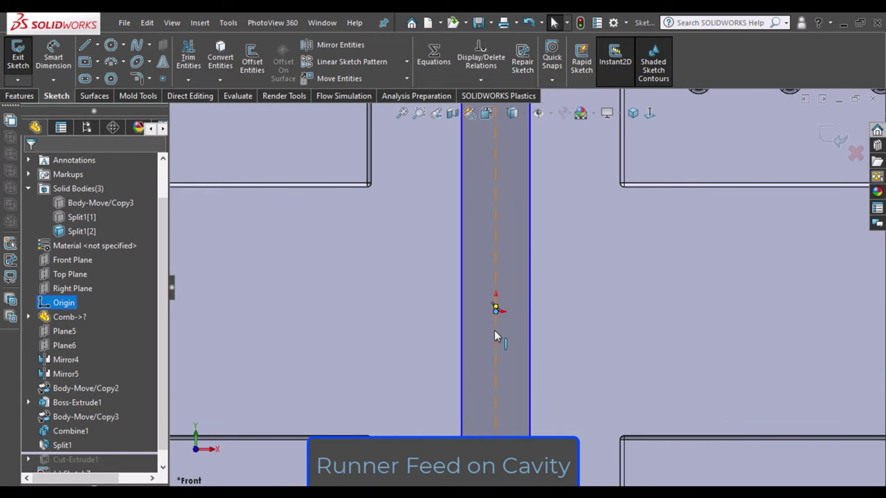
left_click(494, 330, "ctrl")
left_click(534, 286)
scroll(554, 337, "up", 3)
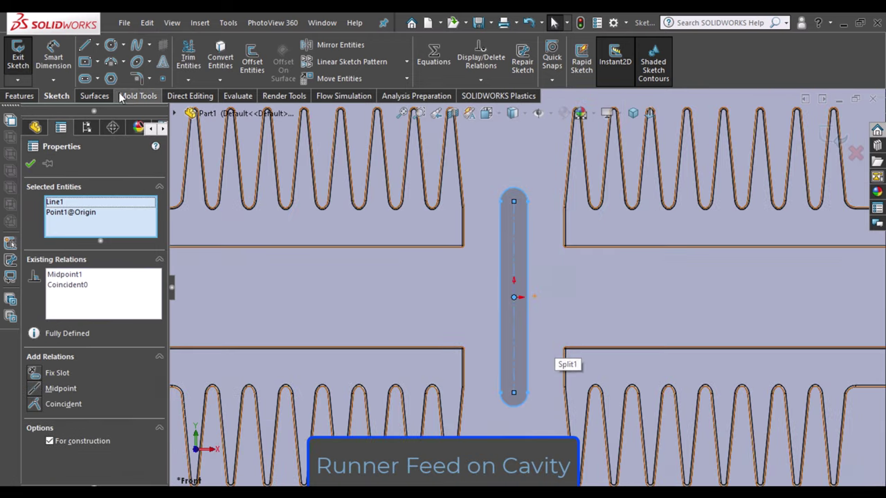
key("Escape")
Dimension the slot with a 4 mm end radius and a 70 mm length.
left_click(510, 190)
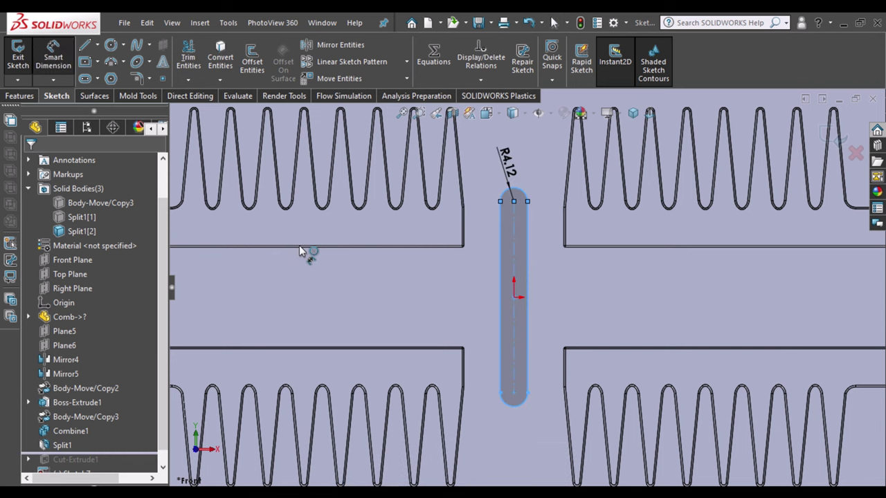
double_click(507, 164)
type("4")
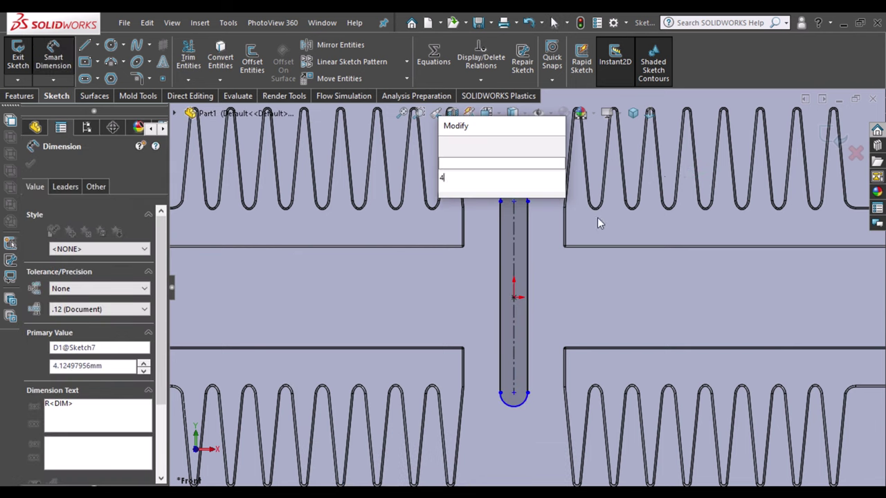
key("Return")
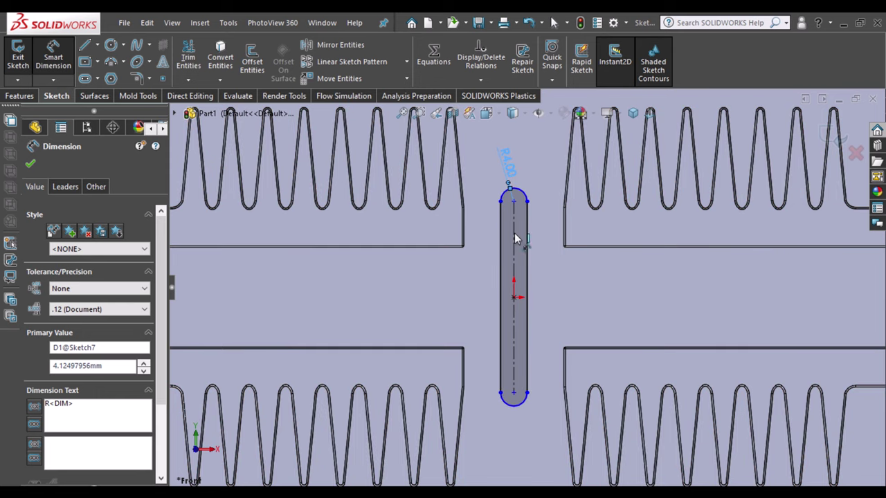
left_click(549, 239)
left_click(425, 221)
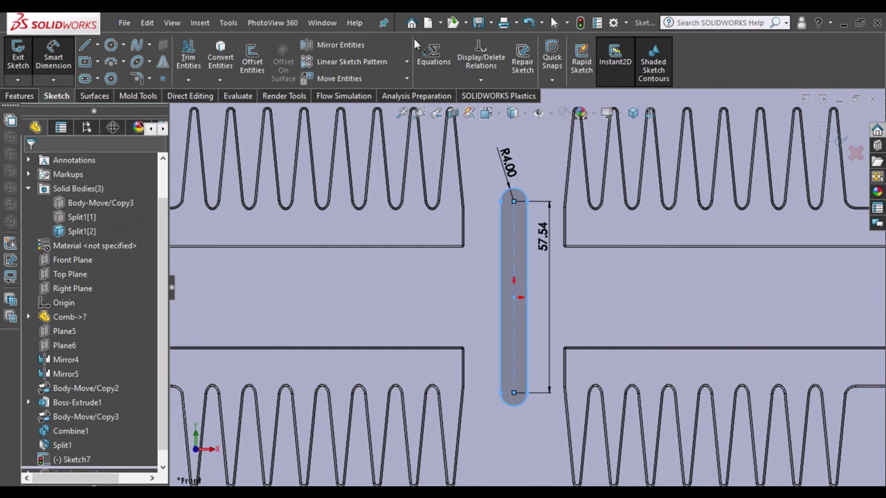
double_click(543, 235)
key("Escape")
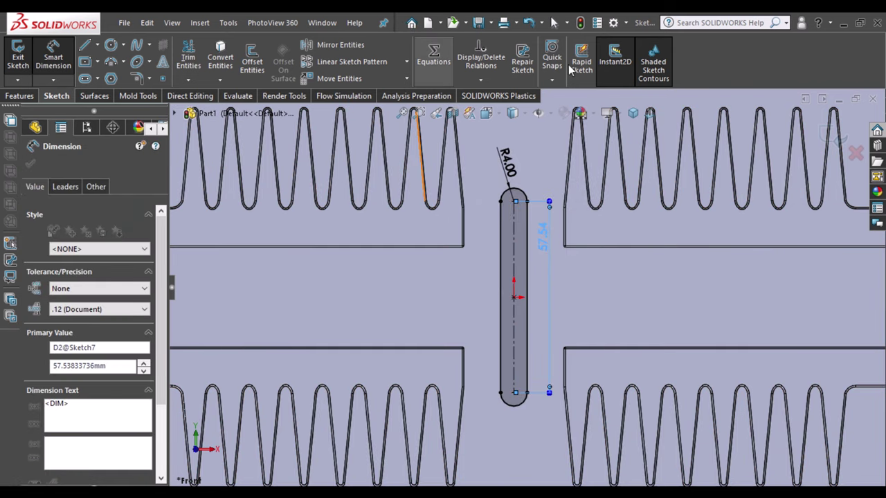
left_click(31, 99)
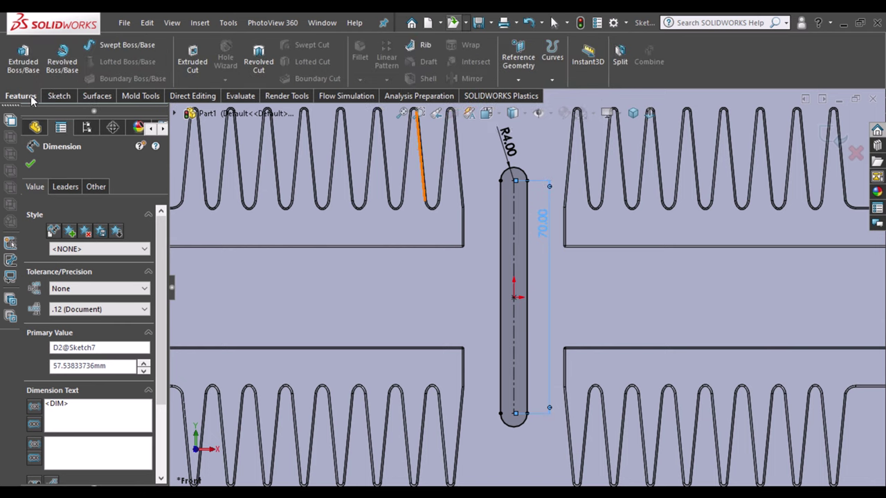
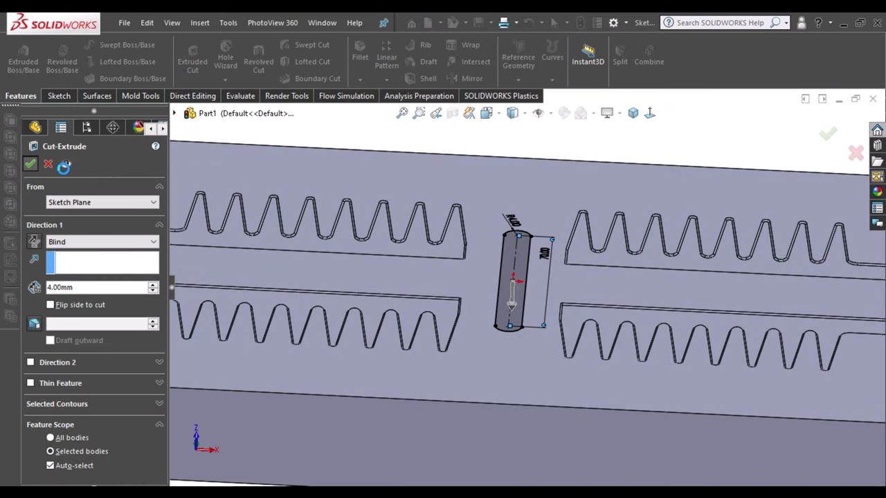
Accept the 4 mm cut-extrude, add a 4 mm fillet, and select the plate face.
key("Return")
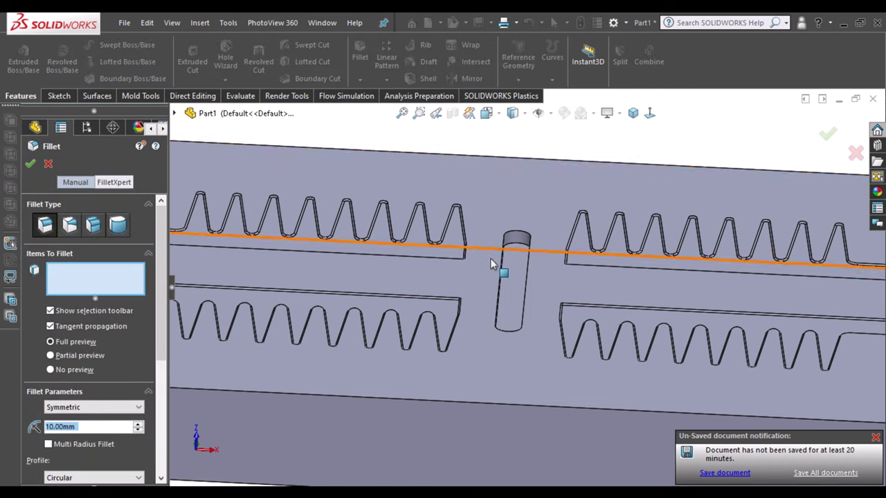
left_click(516, 276)
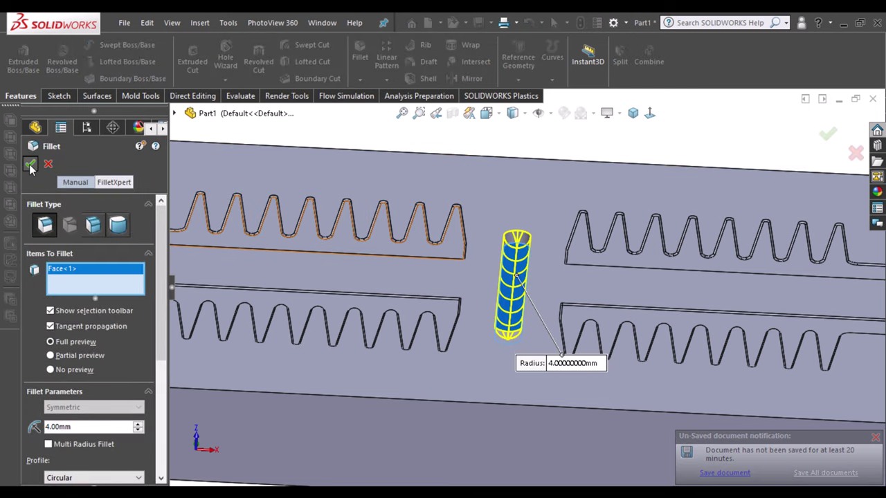
left_click(543, 147)
left_click(644, 135)
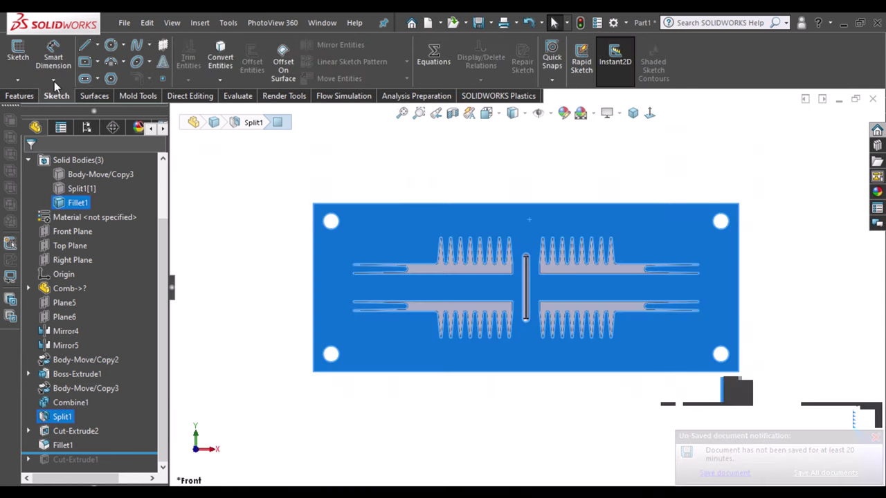
Sketch a diagonal straight slot across the right edge of the central channel.
left_click(85, 78)
scroll(533, 276, "down", 3)
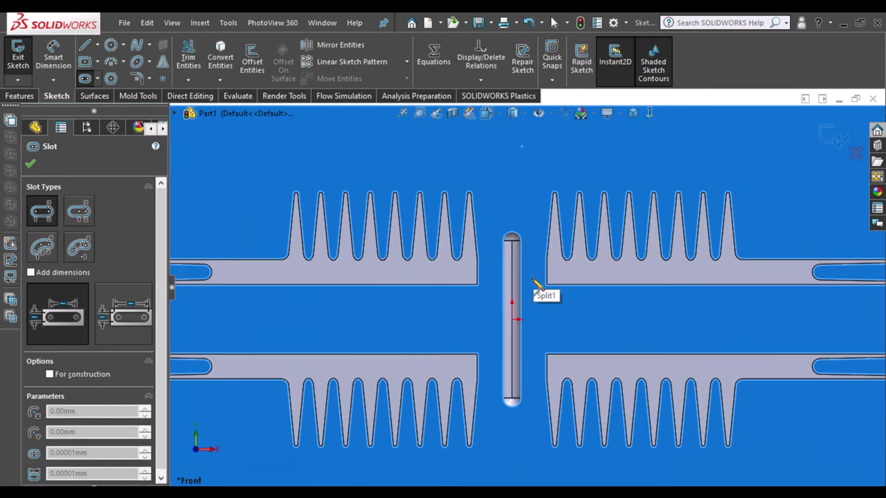
scroll(533, 284, "down", 2)
scroll(533, 291, "down", 2)
left_click(528, 245)
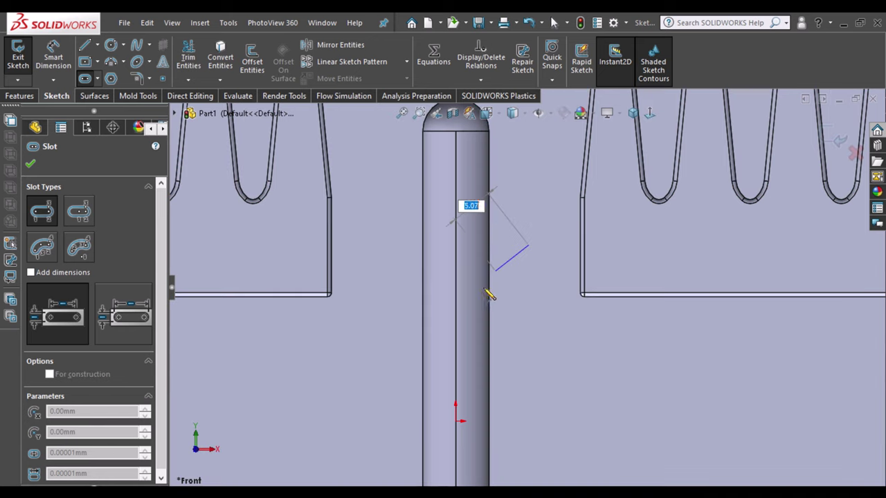
left_click(491, 305)
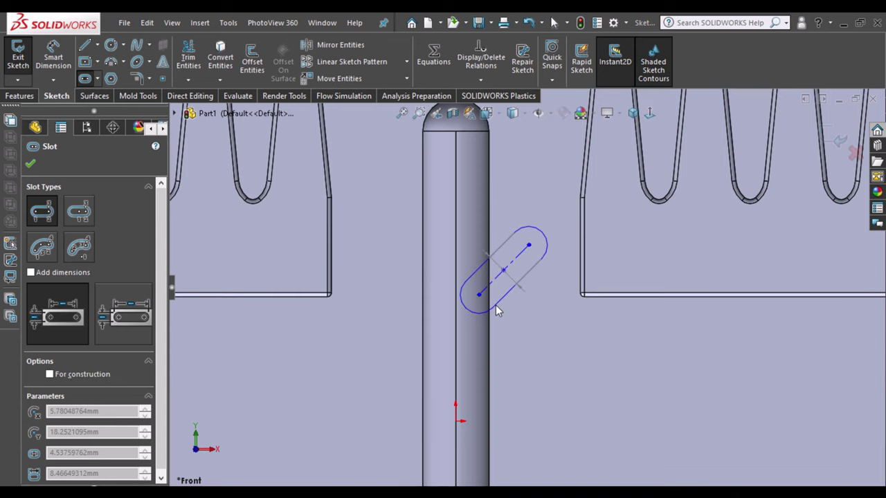
scroll(589, 307, "down", 2)
scroll(604, 218, "down", 2)
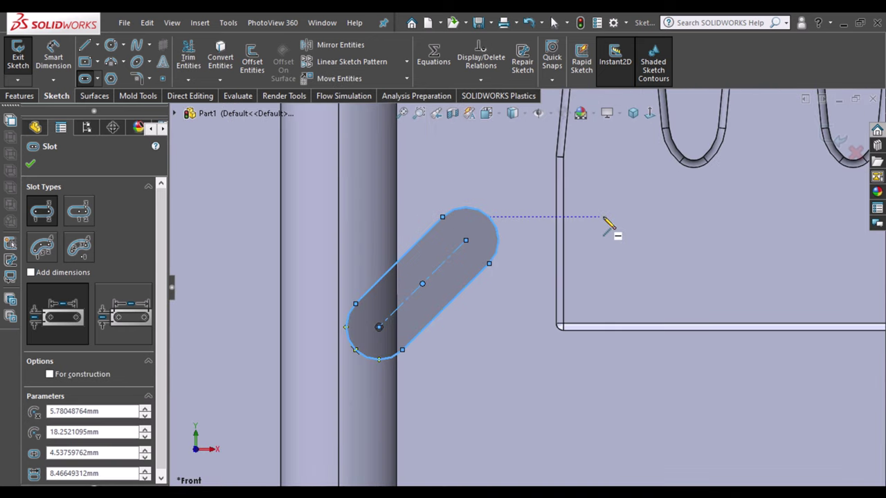
left_click(71, 62)
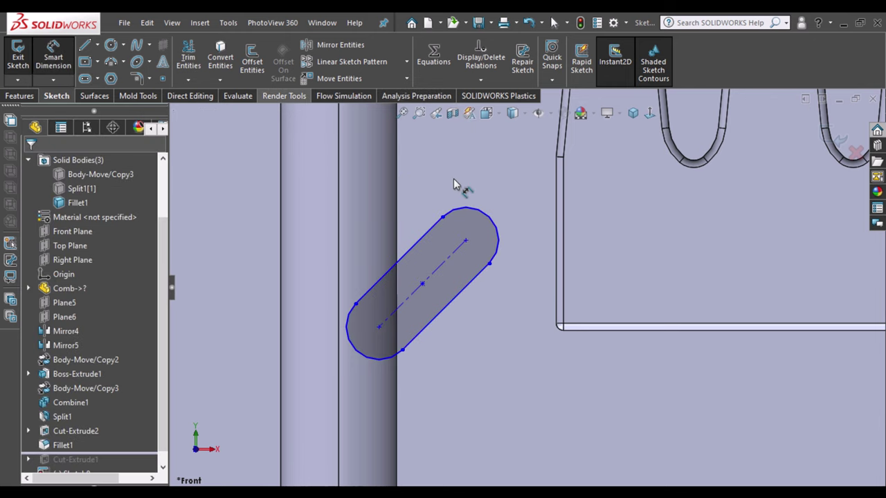
Dimension the slot's top end arc to R3.00.
left_click(485, 211)
left_click(478, 182)
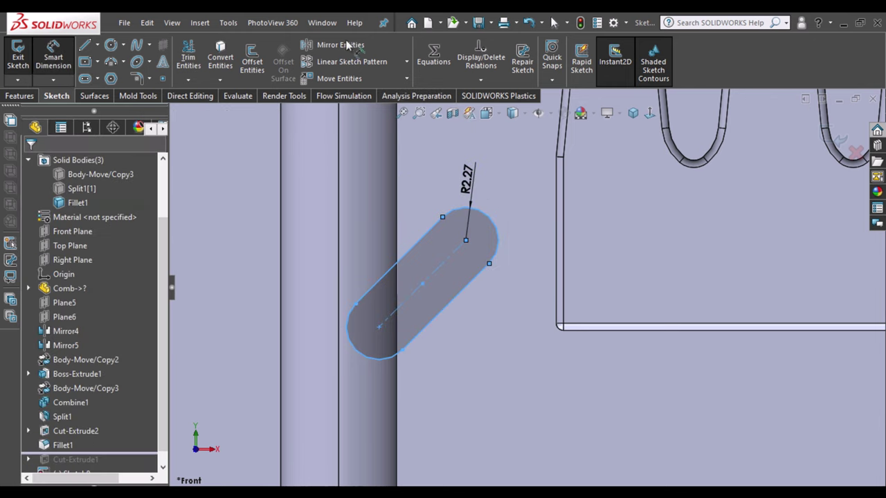
type("3")
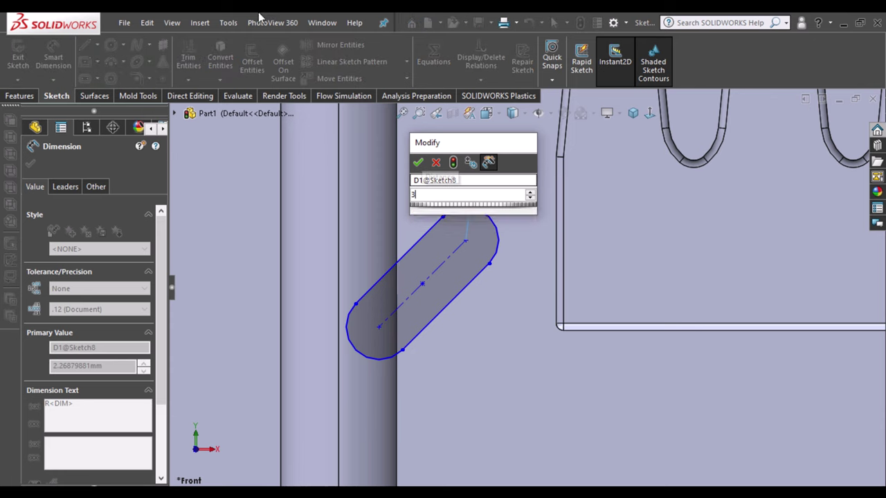
key("Escape")
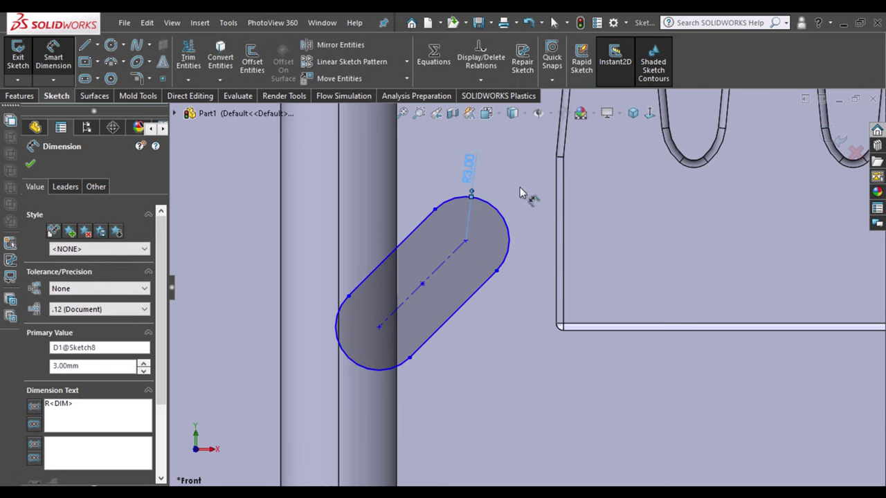
left_click(520, 187)
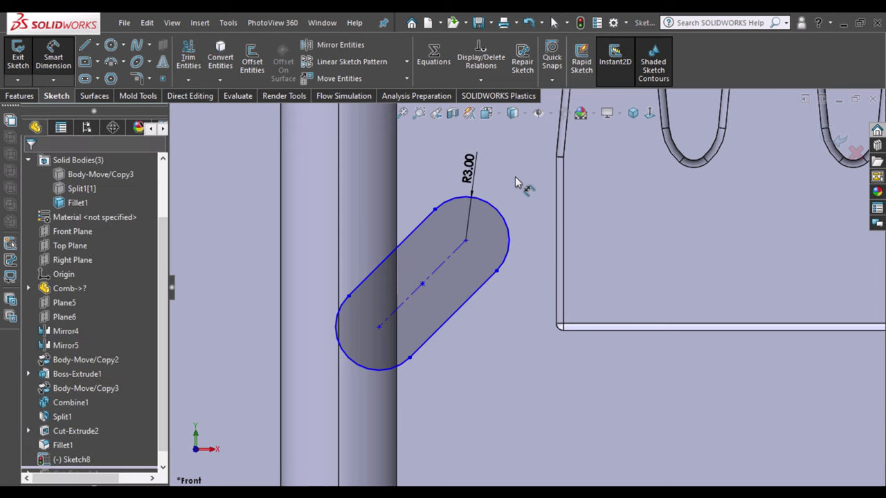
scroll(515, 176, "up", 5)
scroll(531, 414, "down", 3)
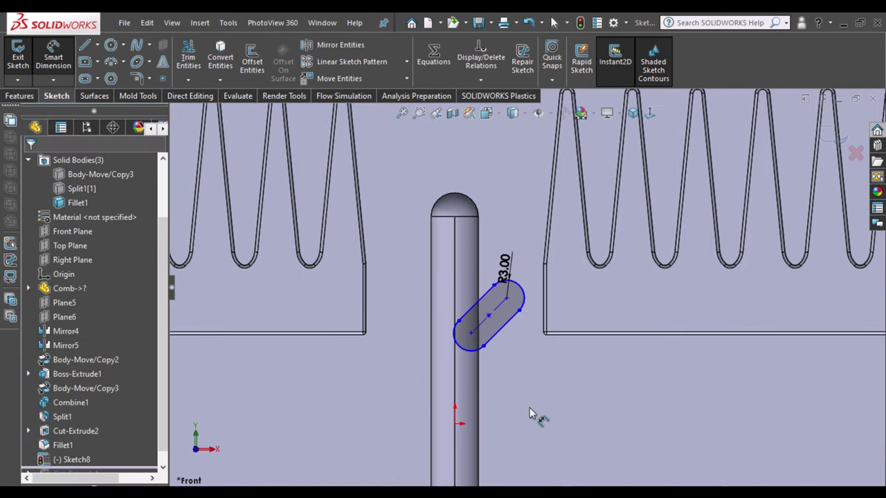
scroll(527, 410, "down", 3)
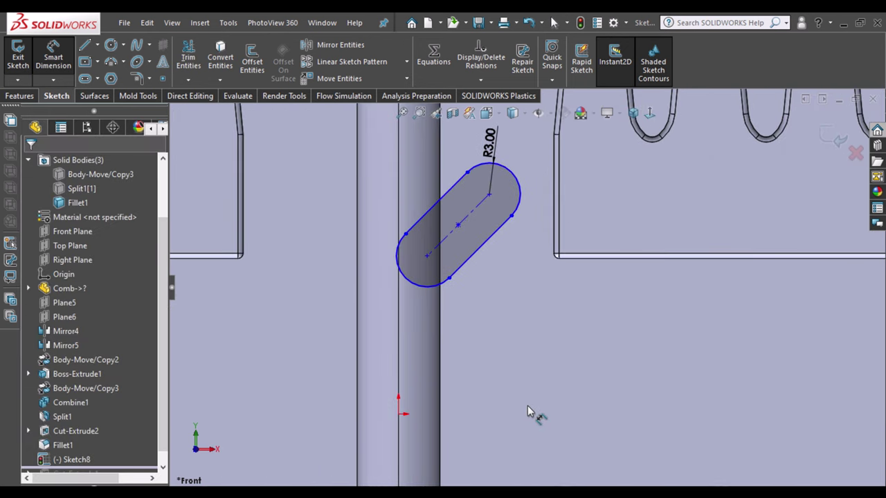
Draw horizontal and vertical construction centerlines from the origin.
left_click(98, 46)
left_click(118, 75)
left_click(398, 414)
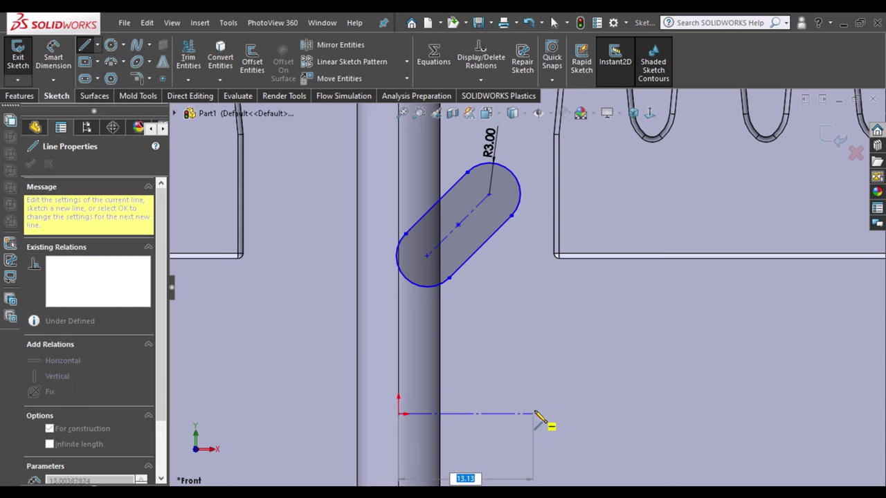
double_click(537, 414)
left_click(398, 414)
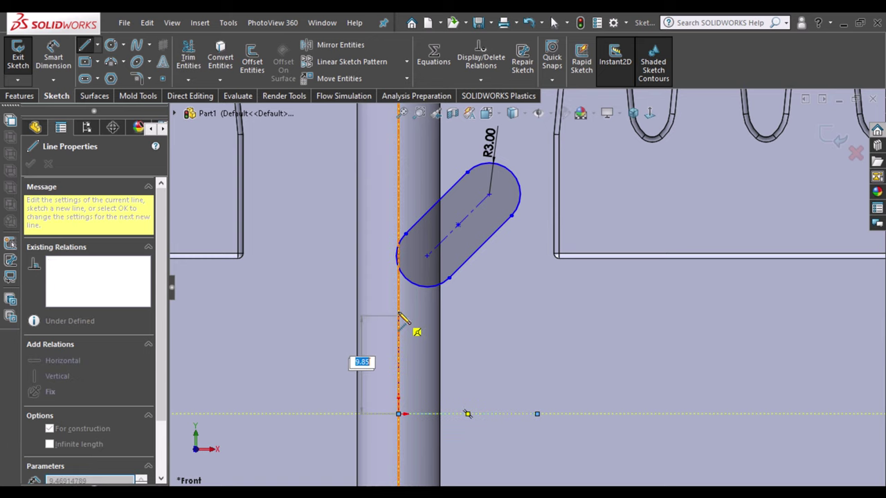
double_click(398, 312)
key("Escape")
Dimension the slot at 45° to the horizontal centerline.
left_click(446, 241)
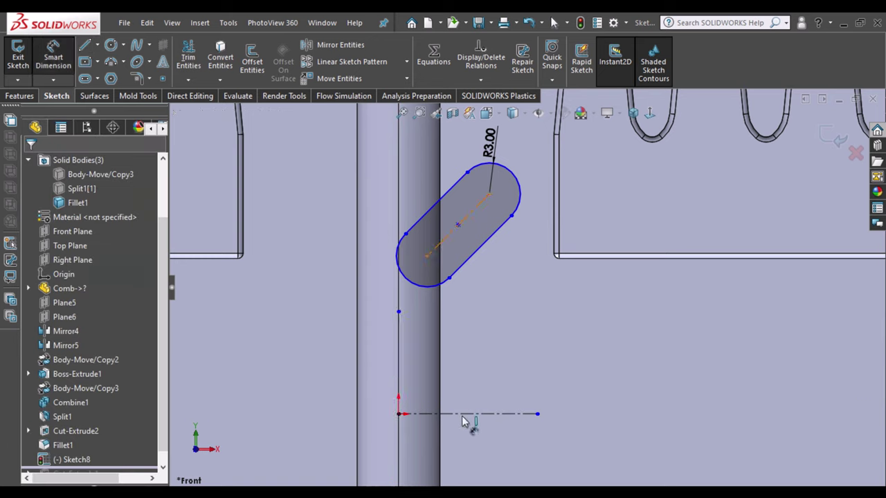
left_click(463, 414)
left_click(476, 365)
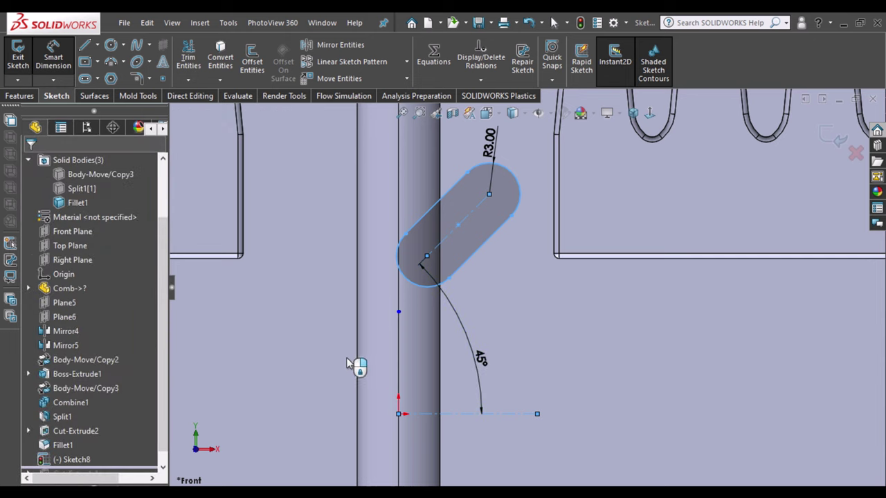
type("45")
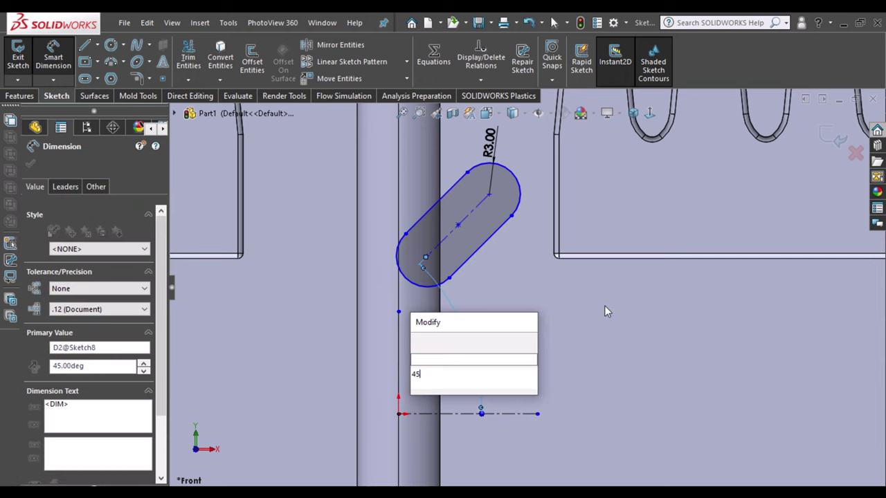
key("Return")
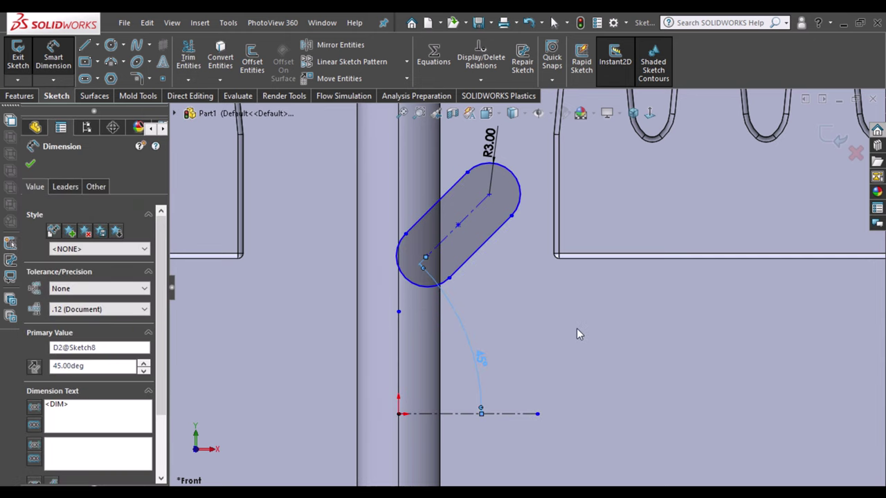
Add the 1.00 offset dimension from the vertical edge to the slot.
scroll(560, 187, "down", 2)
scroll(557, 193, "down", 3)
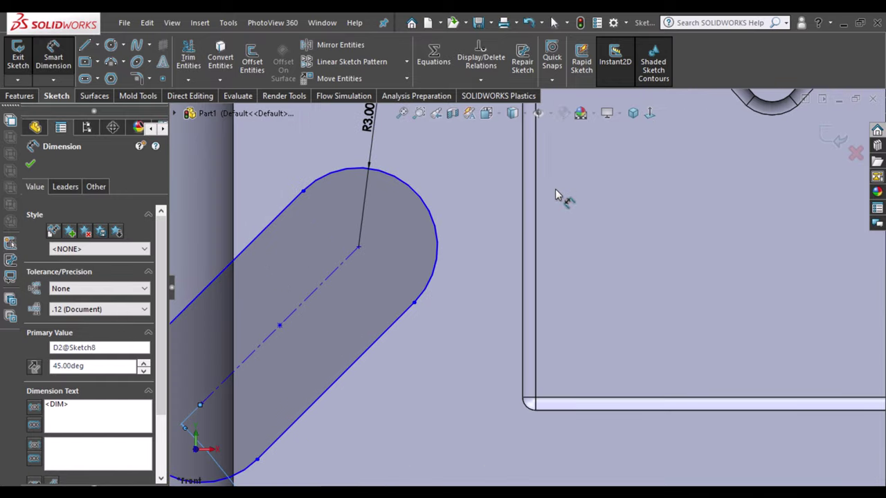
left_click(523, 223)
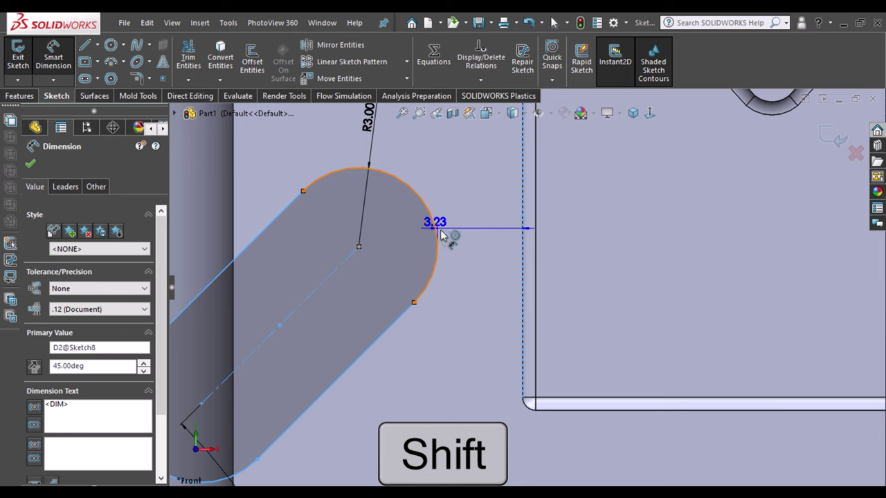
left_click(472, 247)
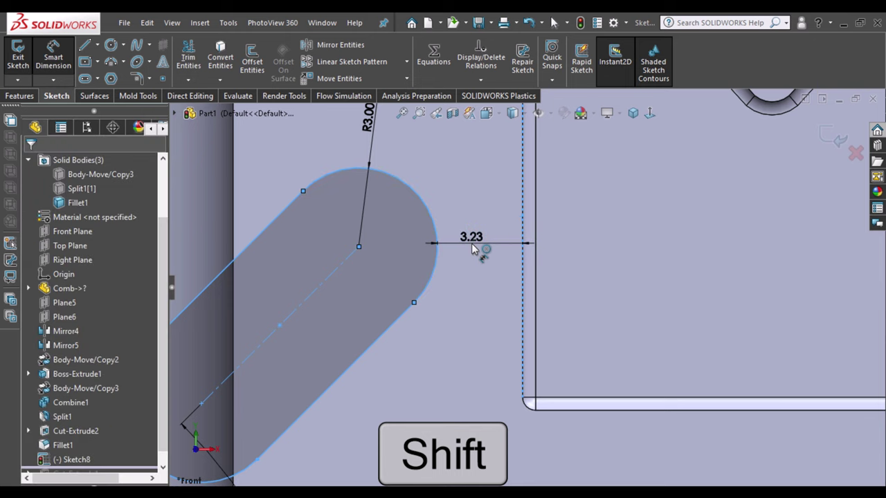
double_click(472, 246)
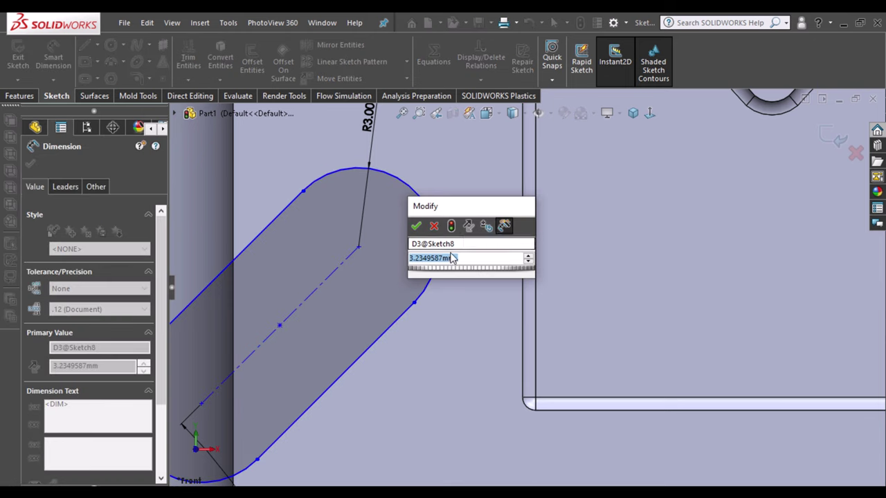
key("Escape")
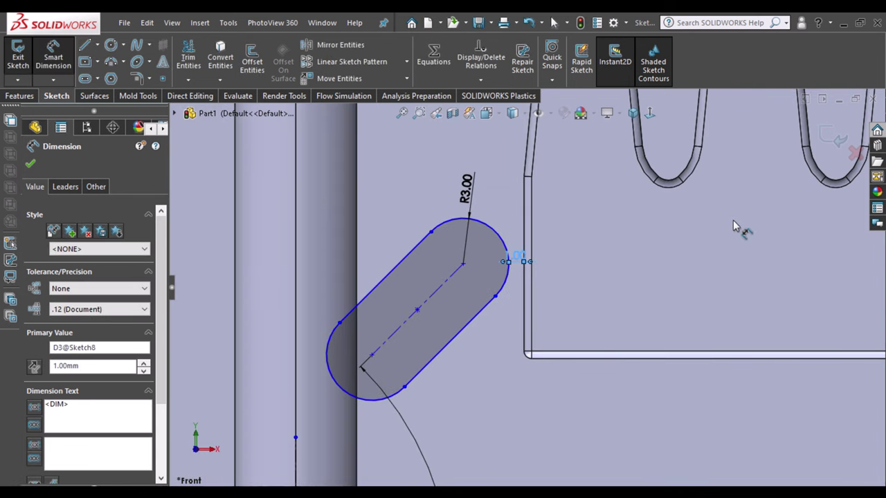
Dimension the slot's height above the horizontal centerline and set it to 21.00.
scroll(685, 197, "up", 2)
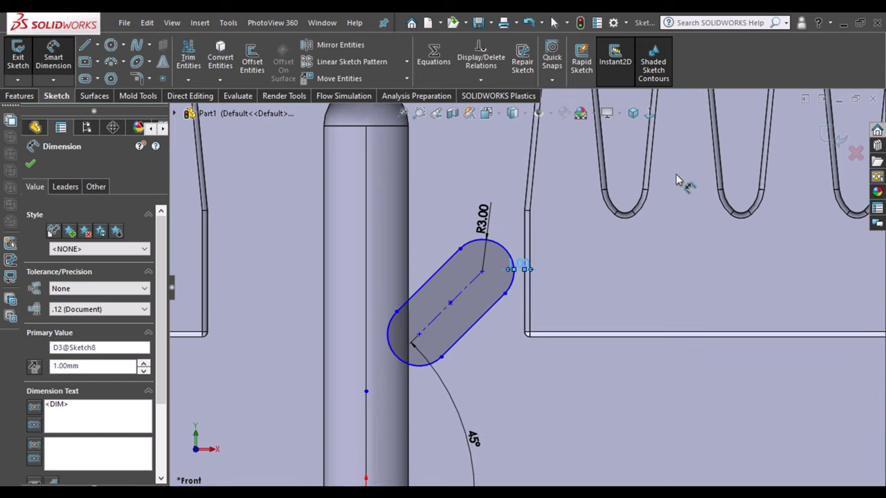
scroll(677, 179, "up", 1)
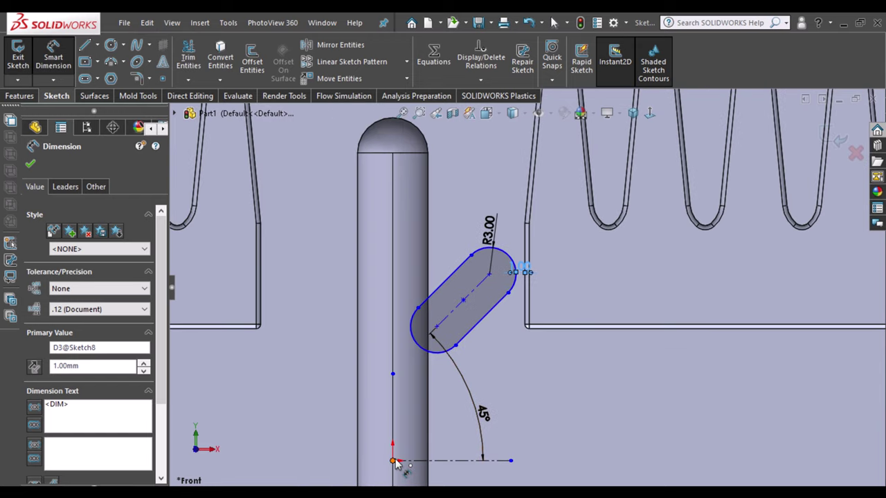
left_click(489, 276)
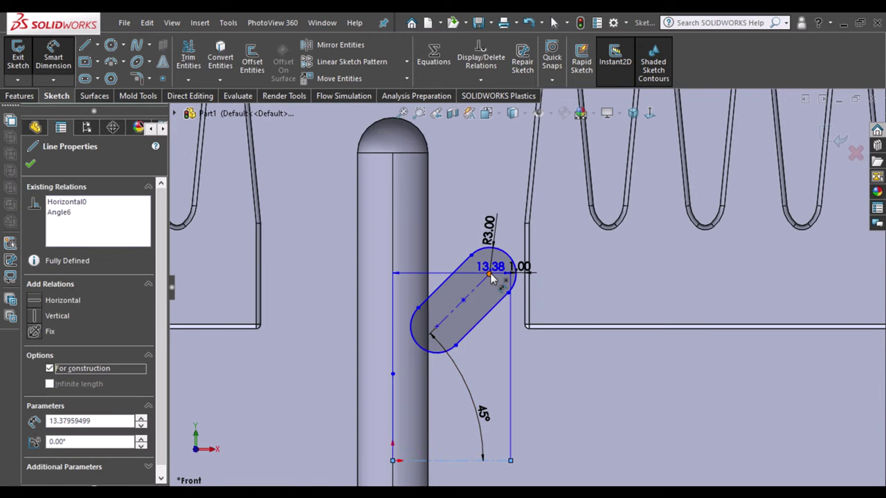
left_click(511, 359)
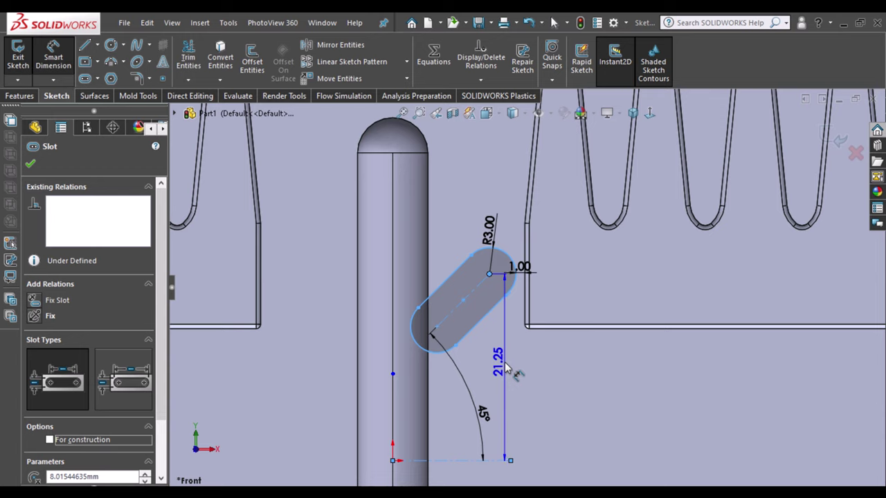
key("Escape")
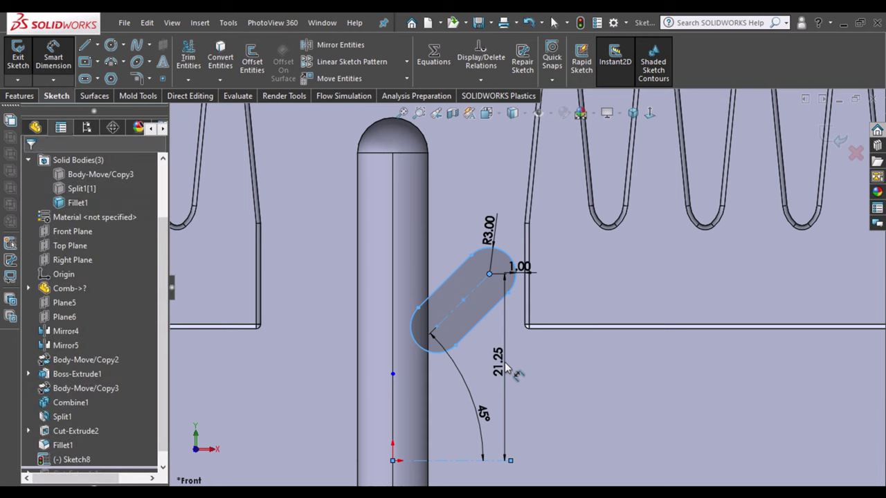
double_click(505, 362)
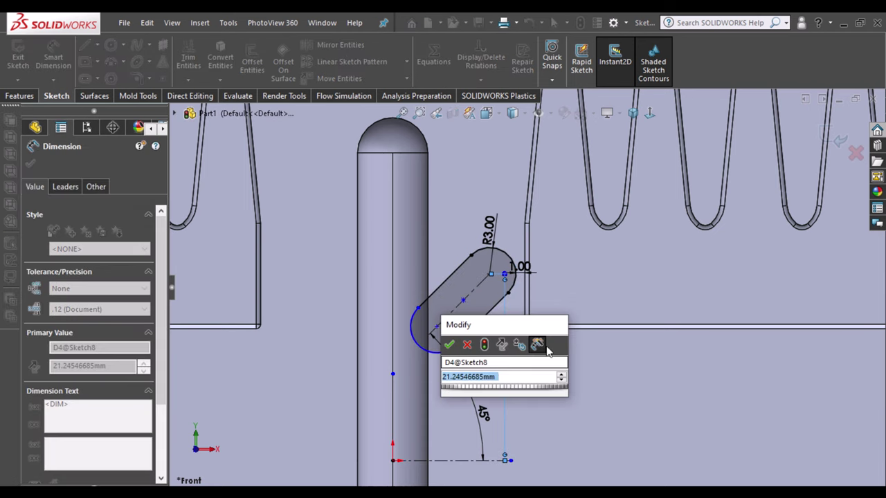
type("21.25")
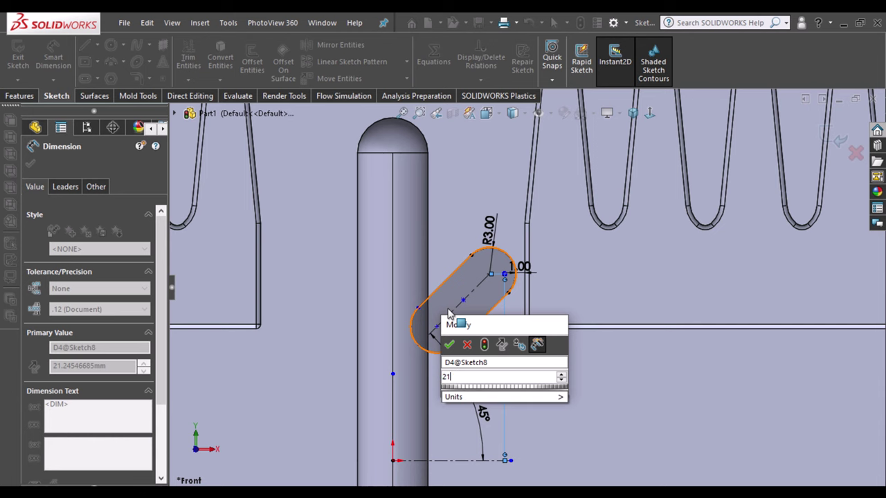
key("Return")
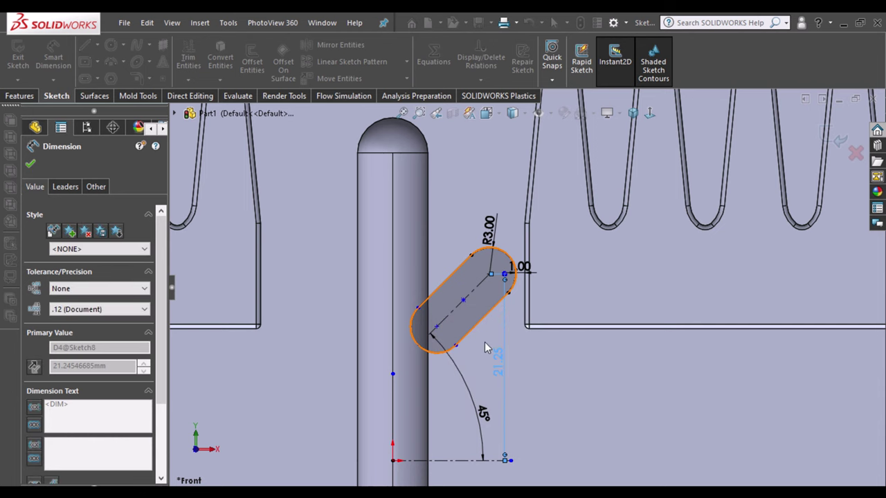
left_click(486, 347)
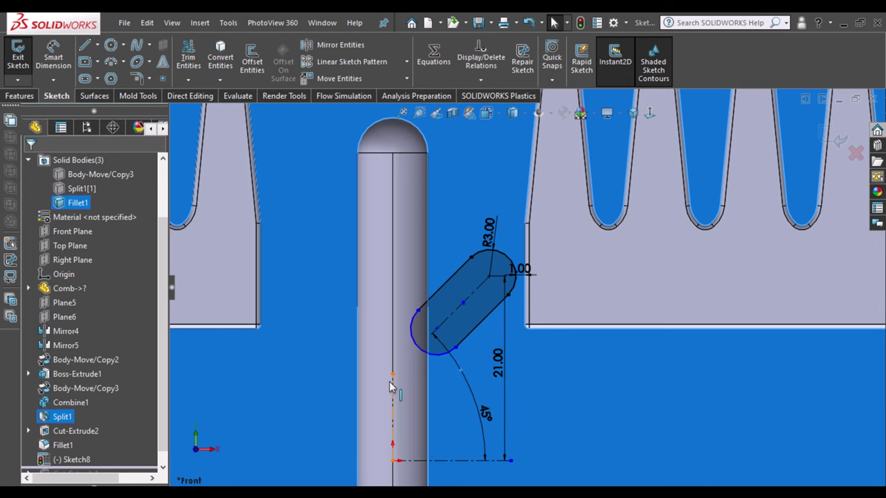
Delete the 45° angle dimension and swing the slot into a horizontal position.
left_click(391, 388)
left_click(449, 377)
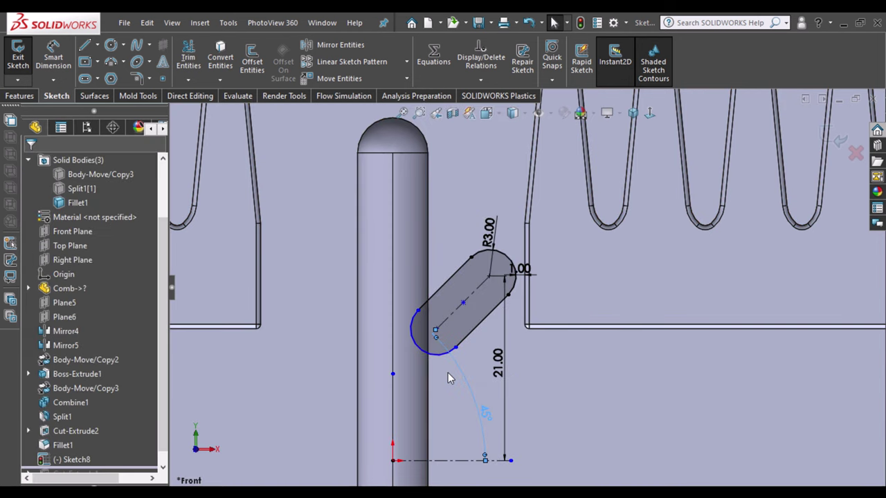
left_click(449, 378)
key("Delete")
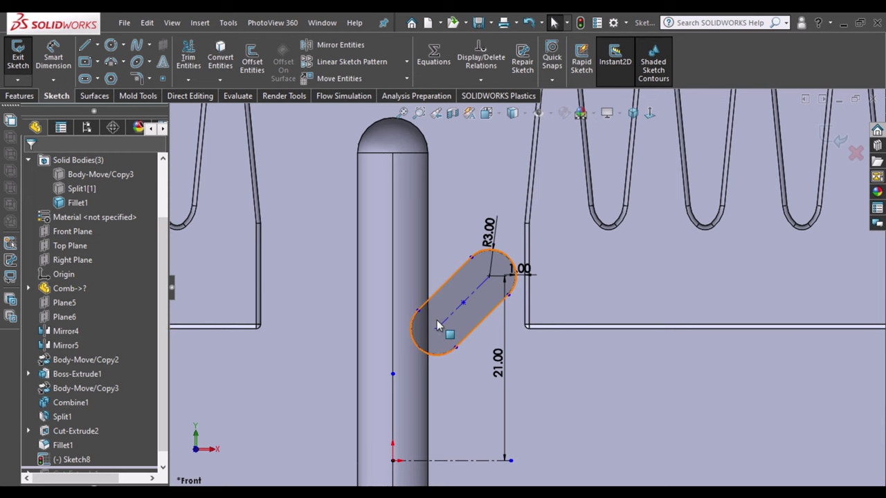
left_click_drag(437, 326, 325, 276)
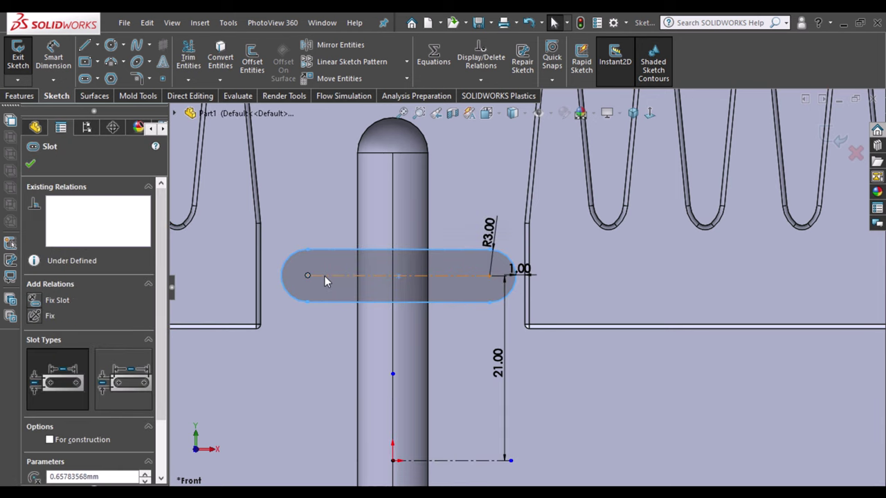
left_click(378, 219)
left_click(311, 196)
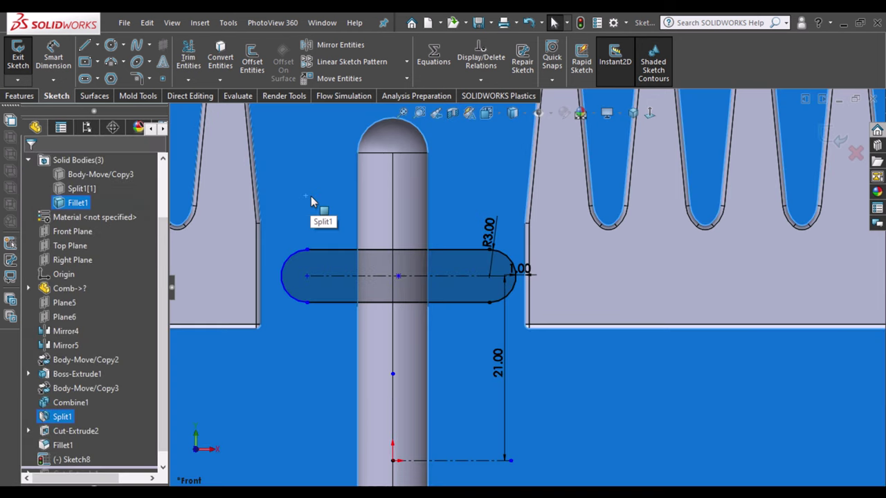
Make the slot's two end arcs symmetric about the vertical construction line.
left_click(393, 402)
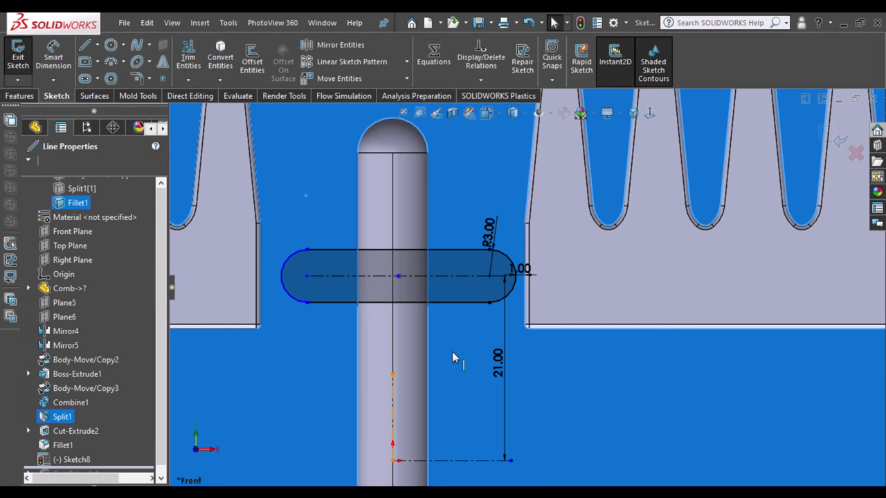
left_click(516, 289, "ctrl")
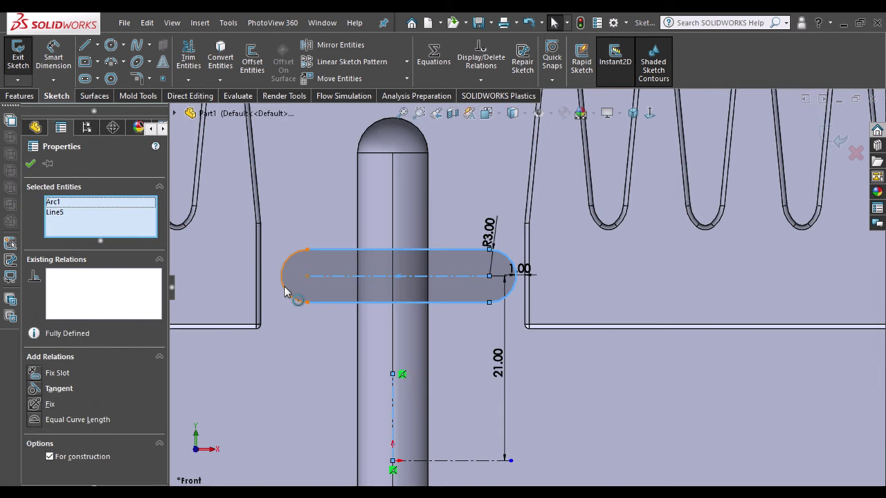
left_click(283, 288, "ctrl")
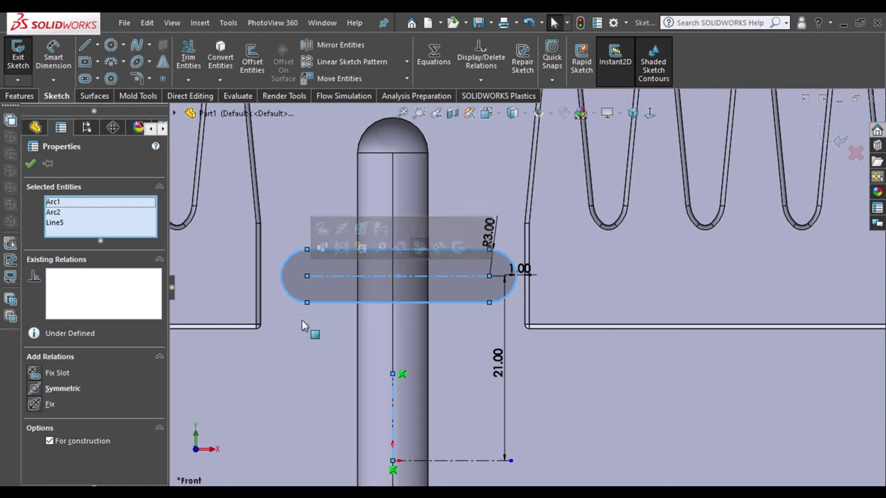
left_click(35, 389)
left_click(318, 350)
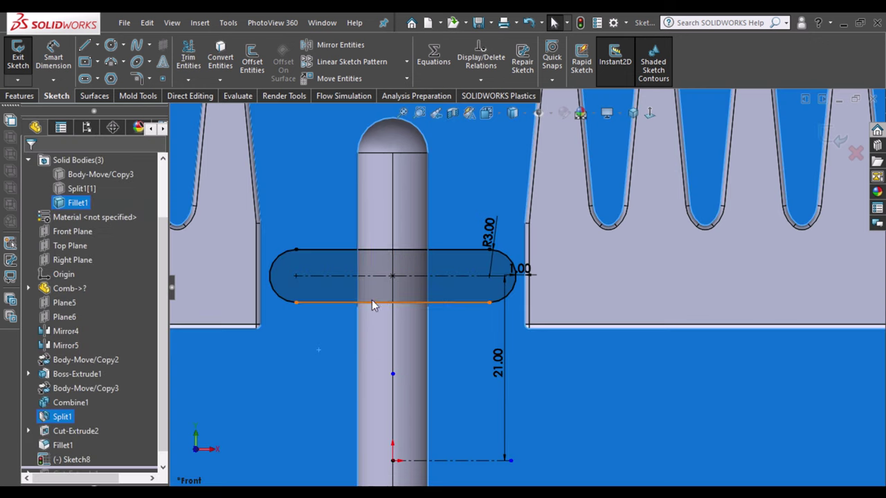
scroll(411, 160, "up", 1)
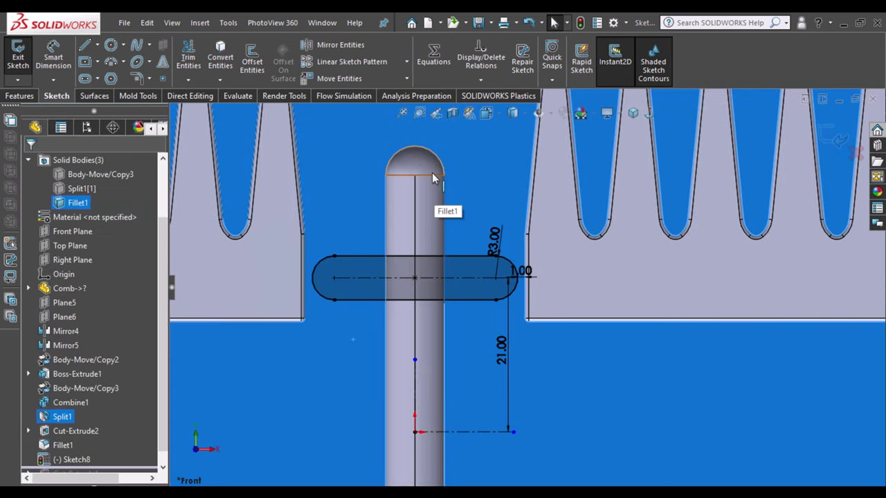
scroll(527, 248, "down", 2)
scroll(527, 248, "up", 2)
scroll(516, 270, "up", 2)
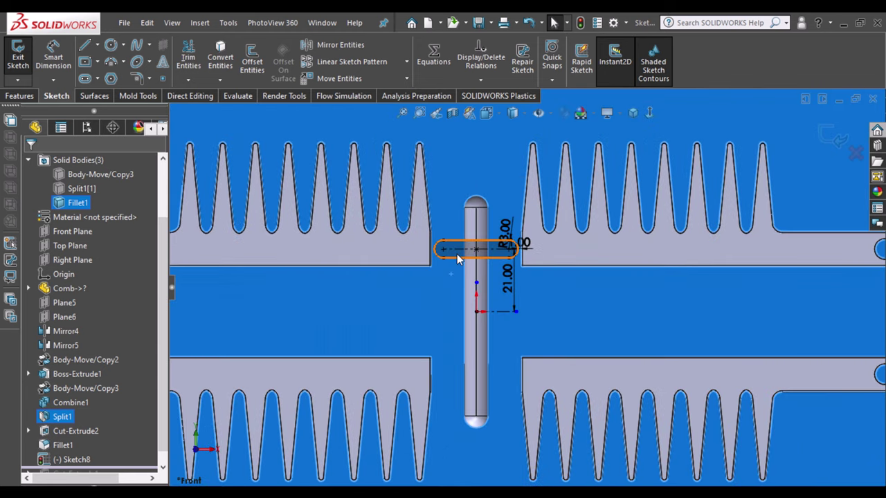
left_click(456, 259)
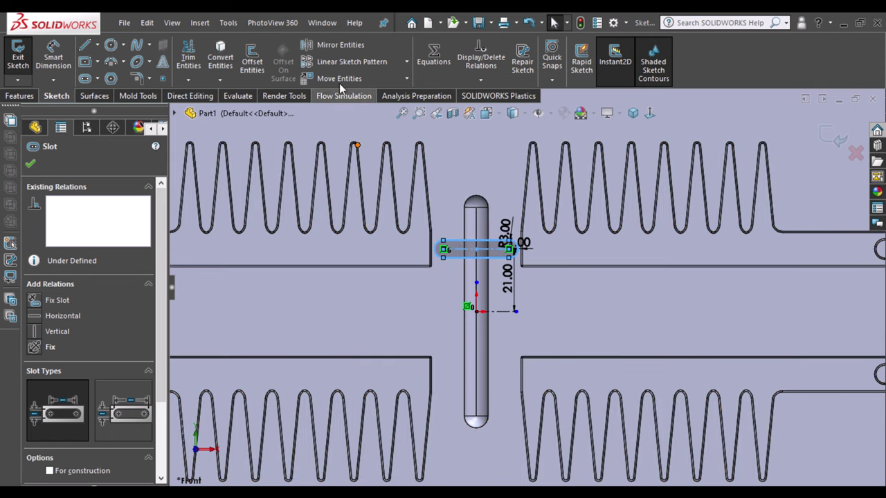
Start Mirror Entities on the slot and pick the horizontal reference line.
left_click(343, 47)
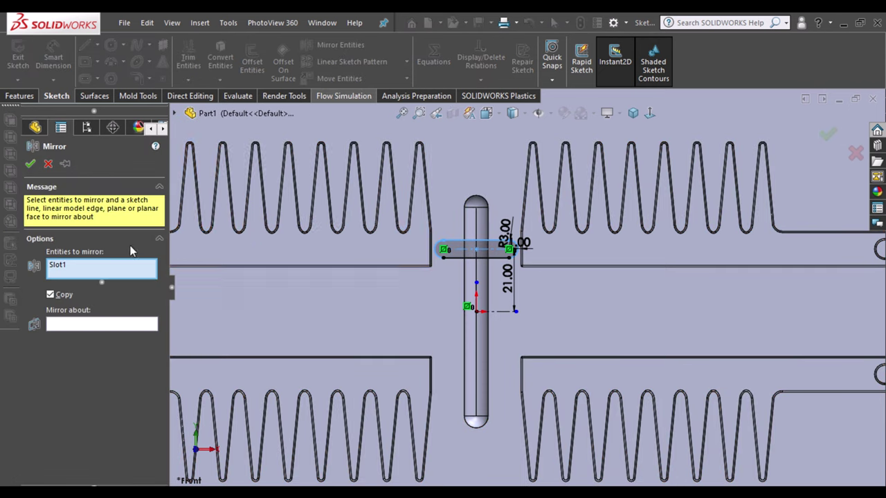
right_click(90, 270)
left_click(132, 287)
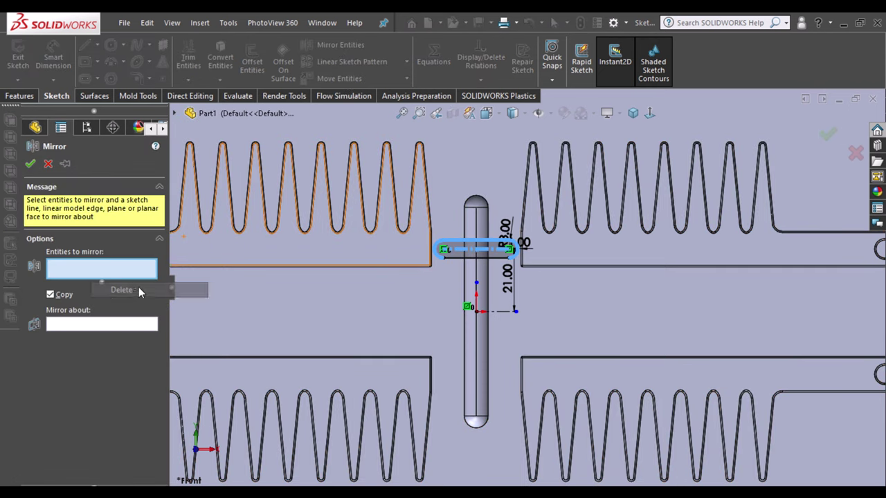
left_click(497, 312)
left_click(128, 324)
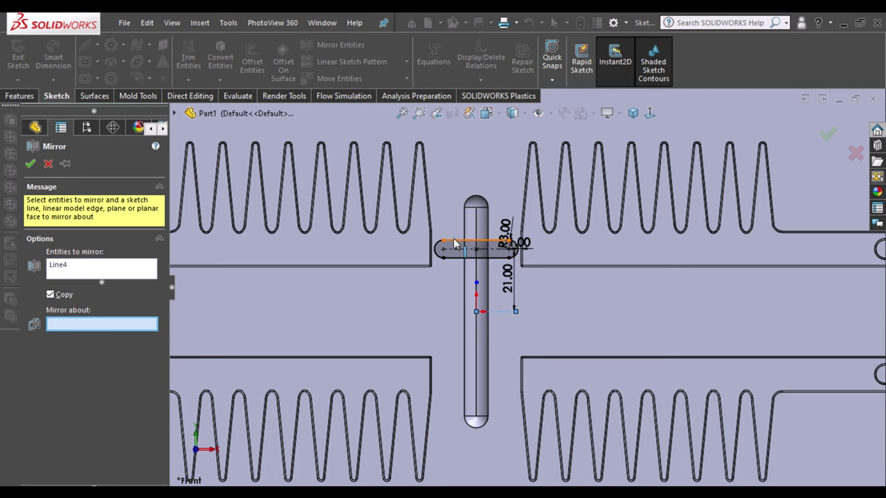
scroll(467, 251, "down", 1)
scroll(468, 250, "down", 1)
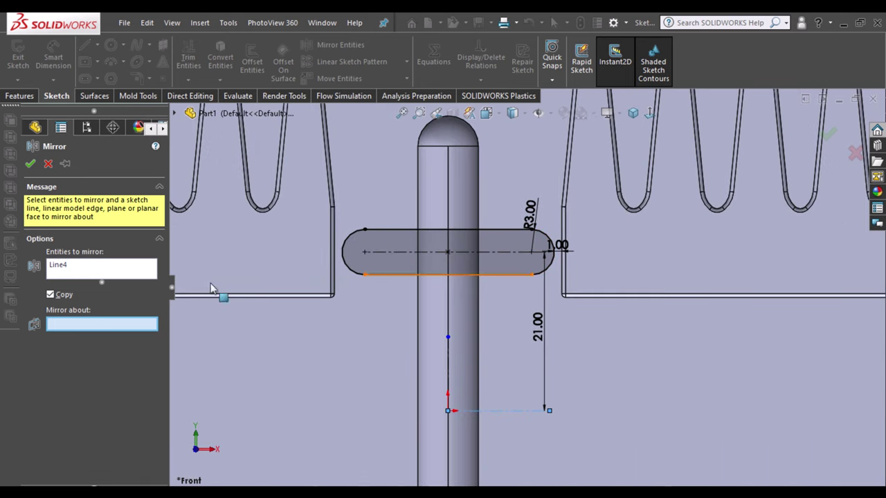
Set Slot1 as the entity to mirror about Line4, and fit the sketch in view.
right_click(86, 264)
left_click(113, 292)
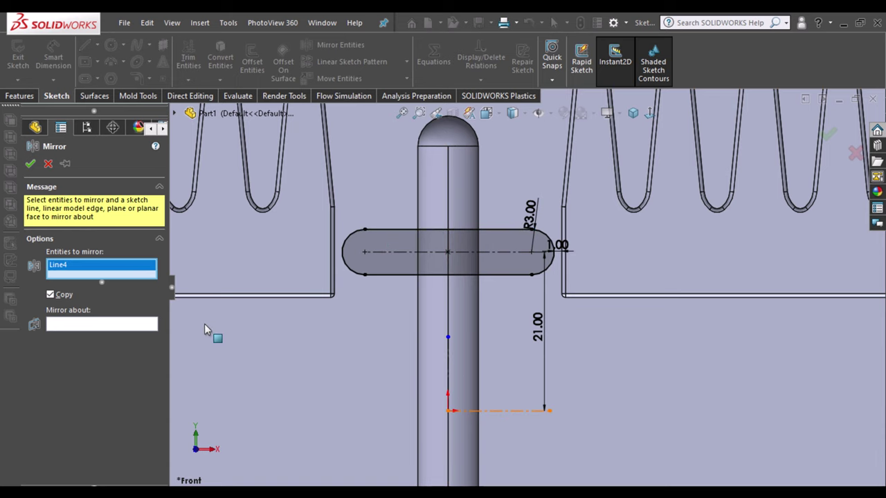
left_click(104, 326)
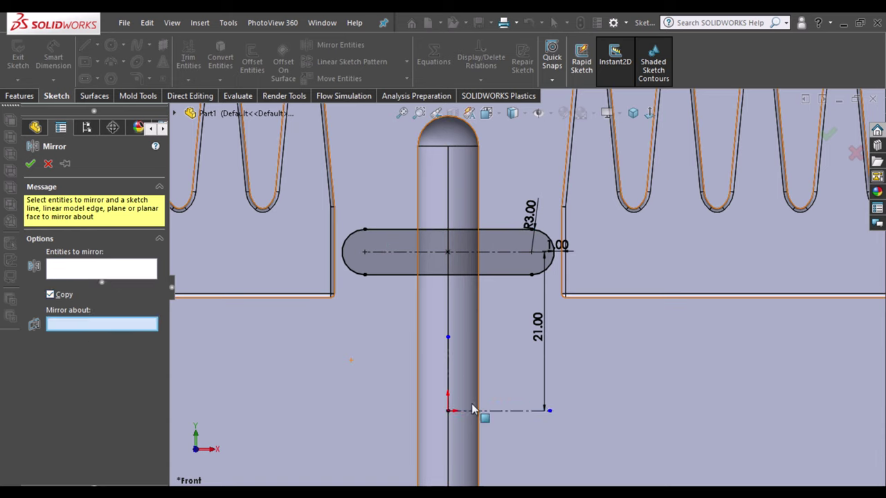
left_click(463, 411)
left_click(91, 268)
left_click(419, 233)
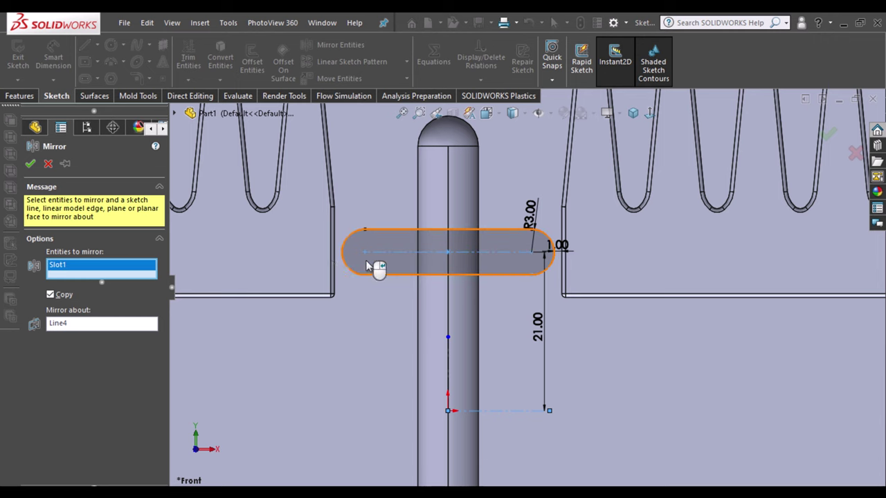
key("z")
scroll(544, 430, "down", 2)
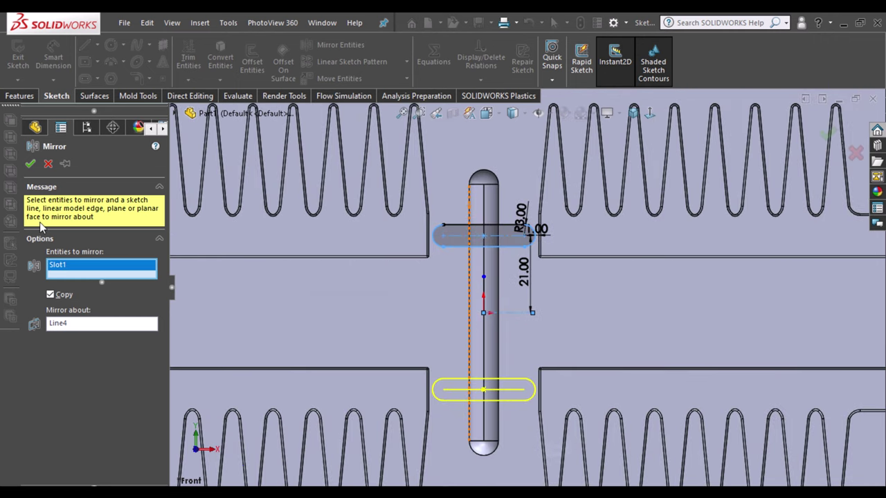
Accept the mirrored copy of the slot.
left_click(30, 163)
scroll(584, 406, "down", 3)
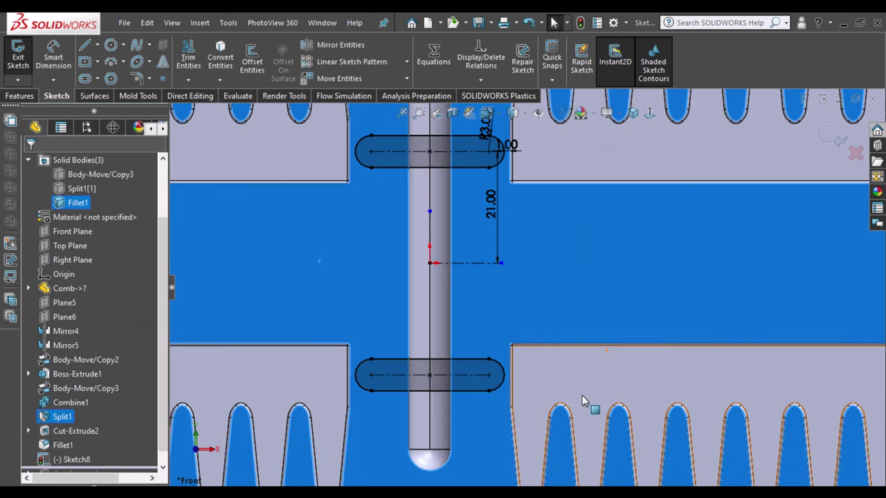
scroll(569, 399, "down", 3)
scroll(569, 399, "up", 3)
scroll(559, 391, "up", 2)
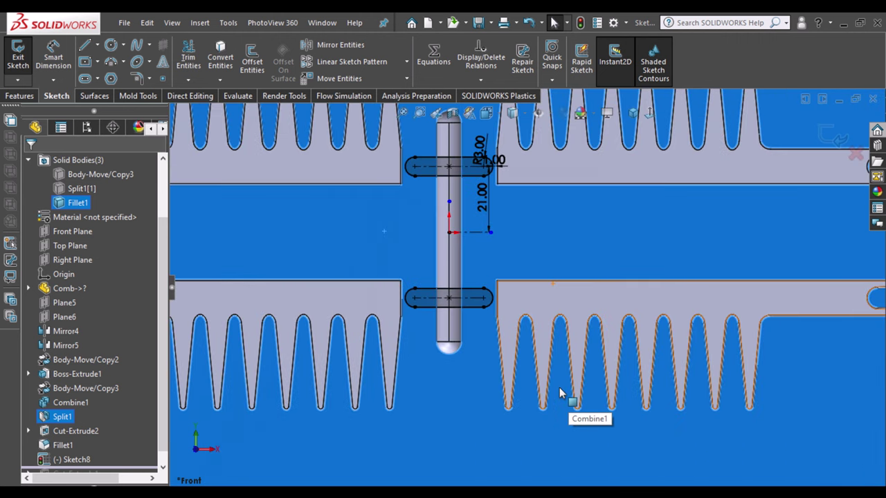
Cut both slots 3.00 mm deep into the plate as Cut-Extrude3.
left_click(20, 96)
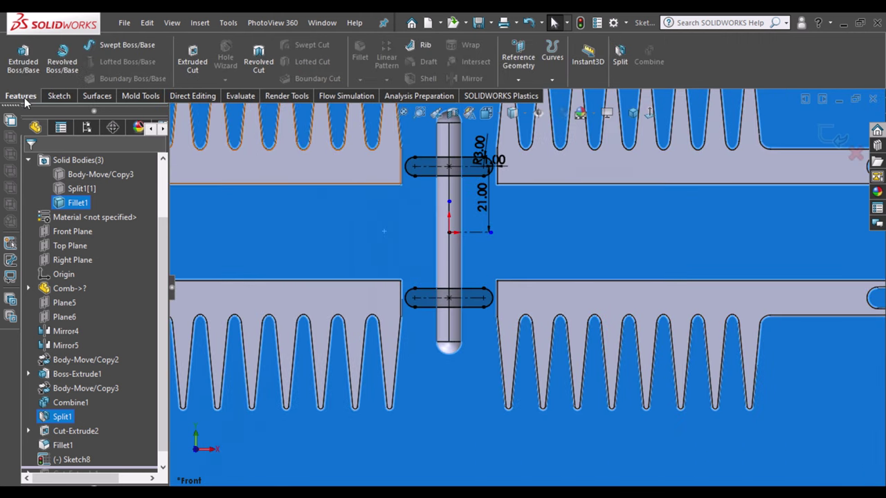
left_click(192, 61)
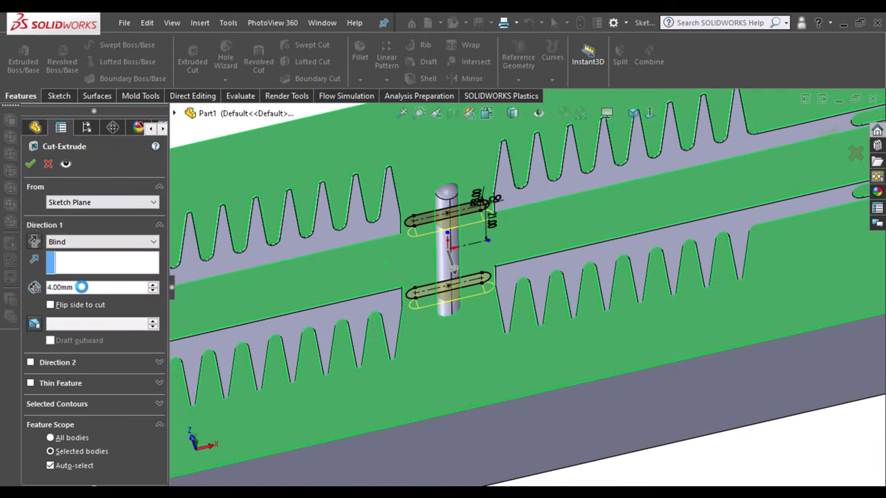
key("Return")
scroll(118, 425, "down", 1)
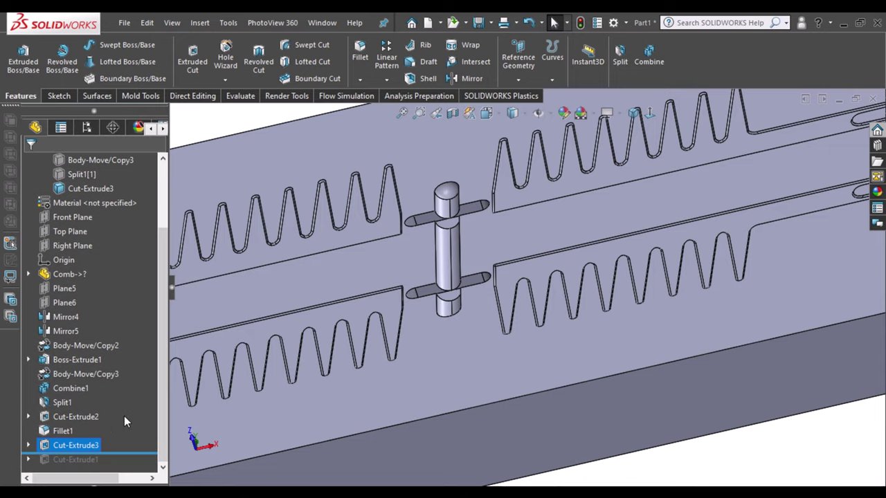
middle_click_drag(554, 214, 498, 229)
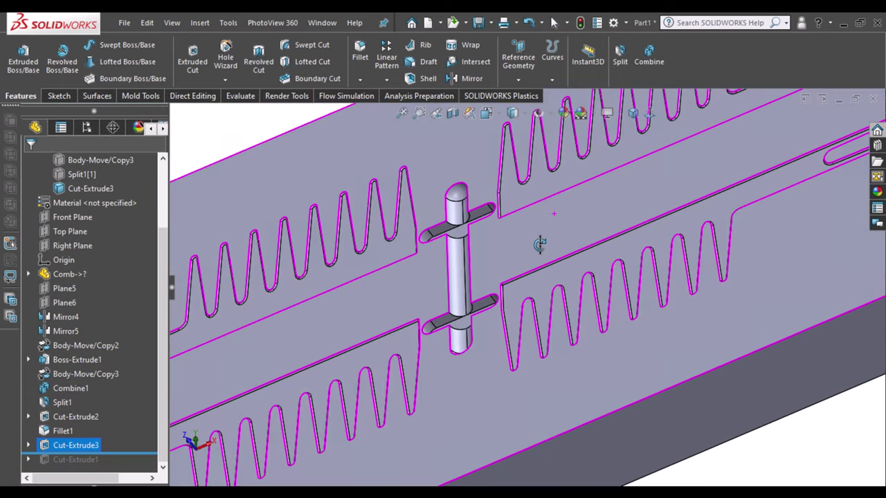
right_click(76, 445)
left_click(85, 187)
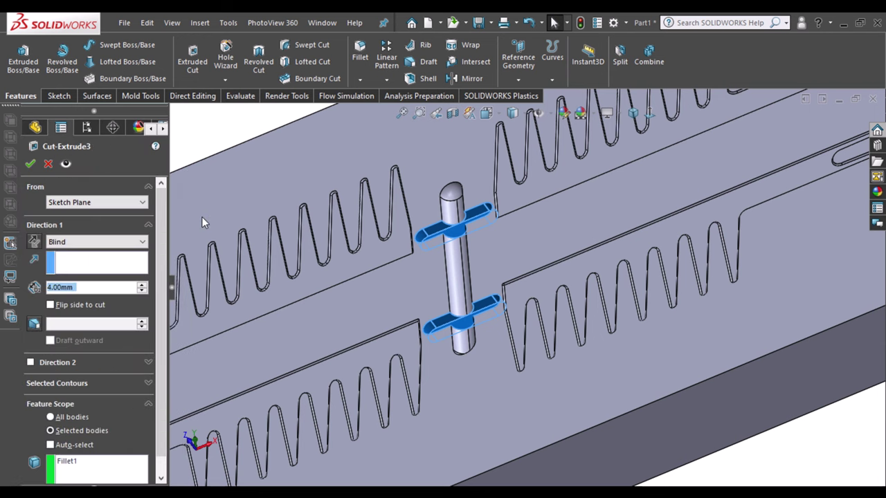
key("Return")
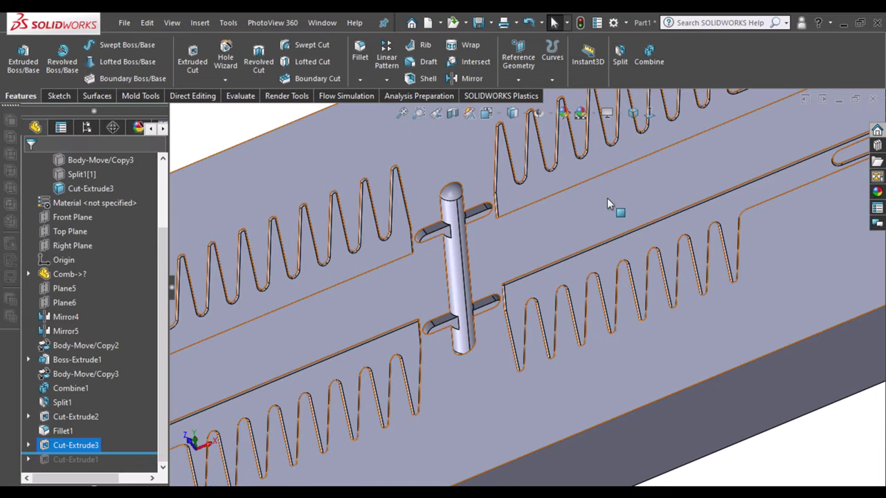
mouse_move(607, 194)
middle_mouse_down()
mouse_move(652, 243)
mouse_move(485, 173)
middle_mouse_up()
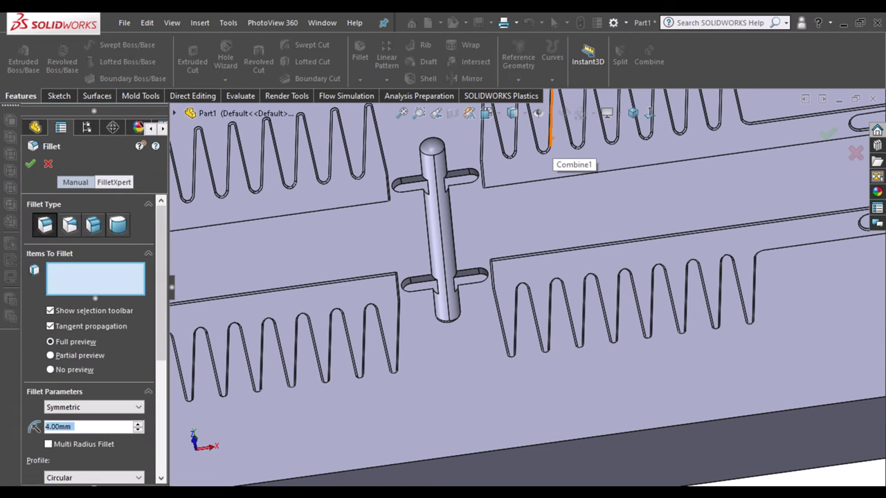
Set a 3 mm fillet radius and select the two upper slot-end edges.
type("3")
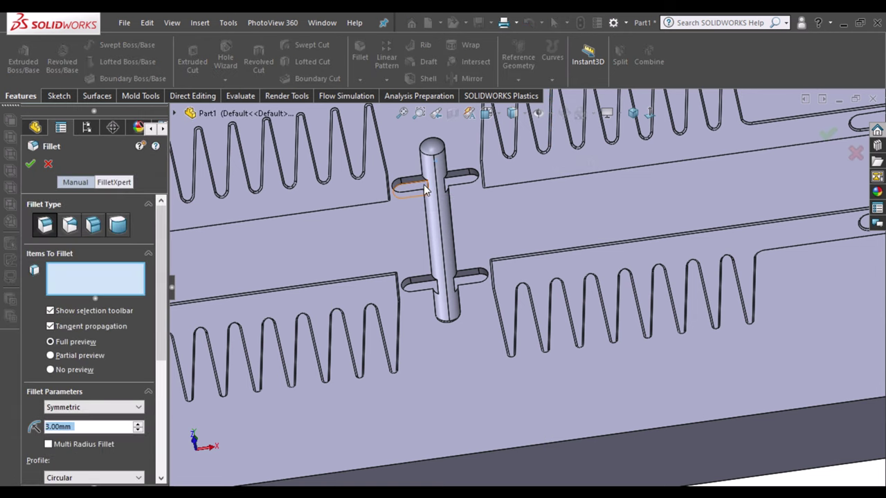
left_click(421, 189)
scroll(425, 191, "down", 5)
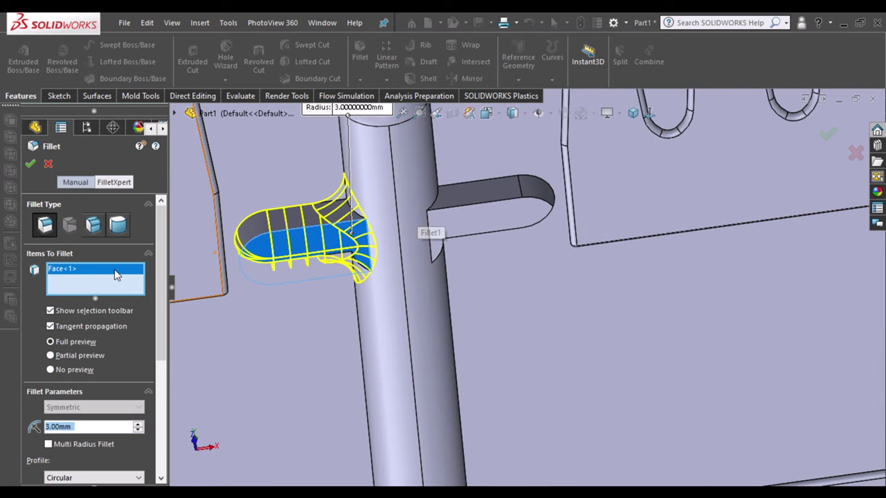
right_click(131, 271)
left_click(173, 281)
left_click(263, 241)
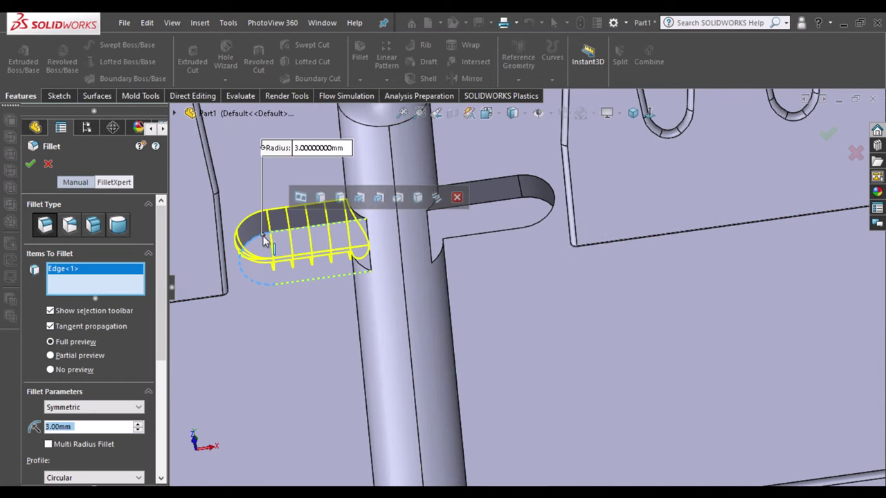
left_click(541, 174)
Add the two lower slot-end edges and apply the 3 mm Fillet2.
scroll(544, 168, "up", 5)
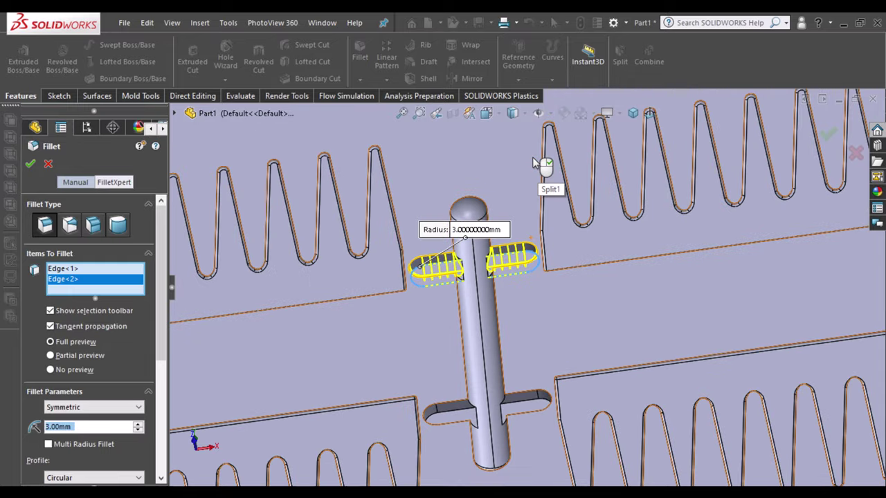
middle_click_drag(544, 168, 549, 187)
scroll(626, 285, "down", 6)
left_click(661, 291)
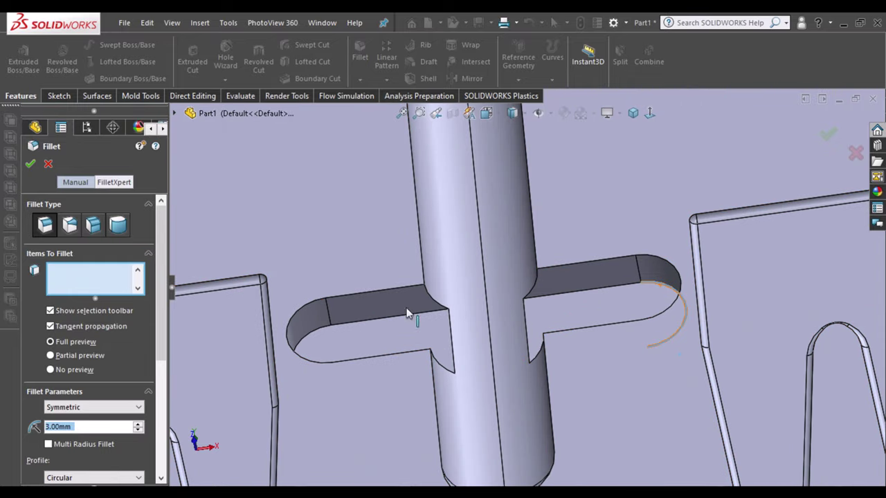
left_click(316, 337)
scroll(482, 408, "up", 3)
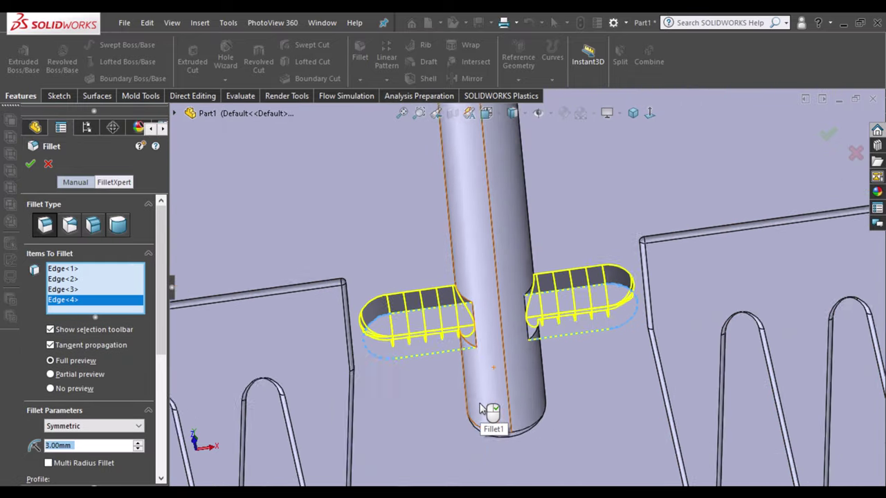
scroll(491, 415, "up", 2)
scroll(490, 418, "down", 2)
scroll(490, 426, "down", 2)
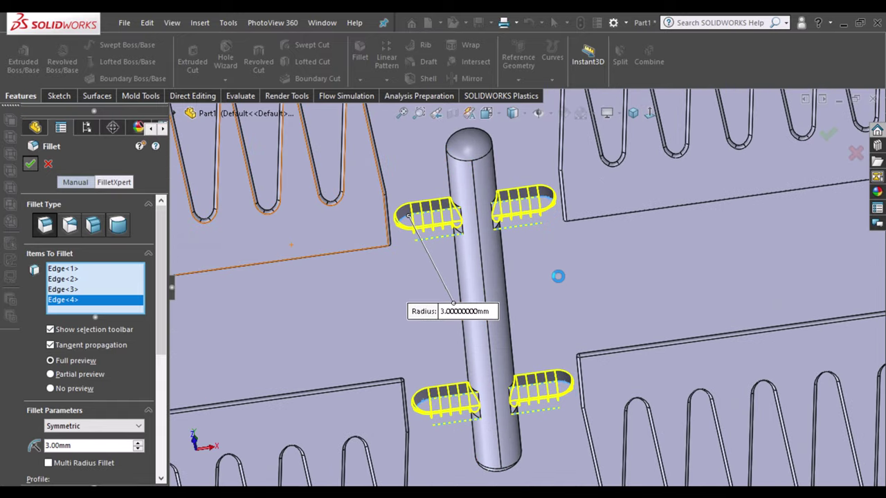
scroll(540, 265, "up", 2)
left_click(549, 279)
scroll(557, 291, "up", 1)
Check the part in a section view, then close it.
scroll(555, 298, "up", 1)
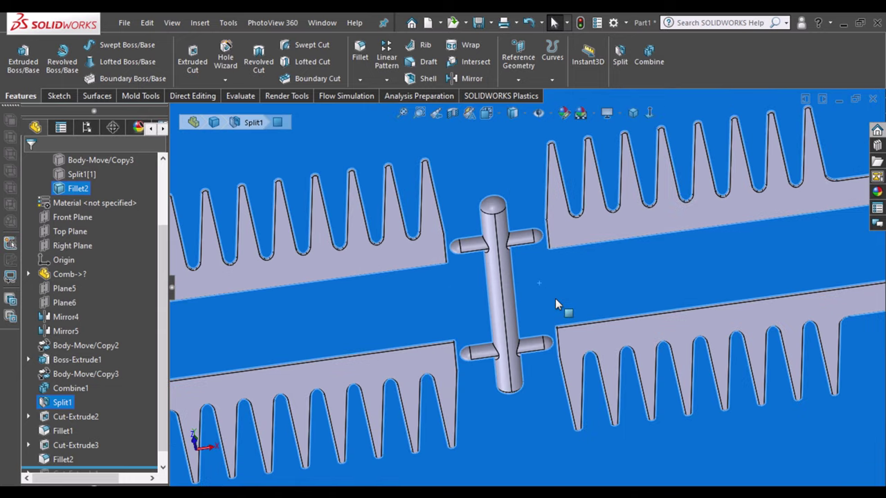
scroll(555, 299, "up", 2)
left_click(452, 113)
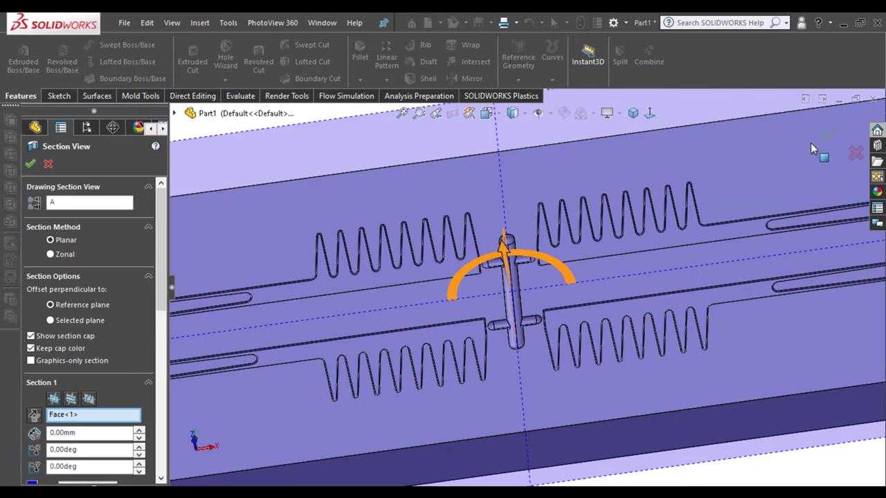
left_click(856, 153)
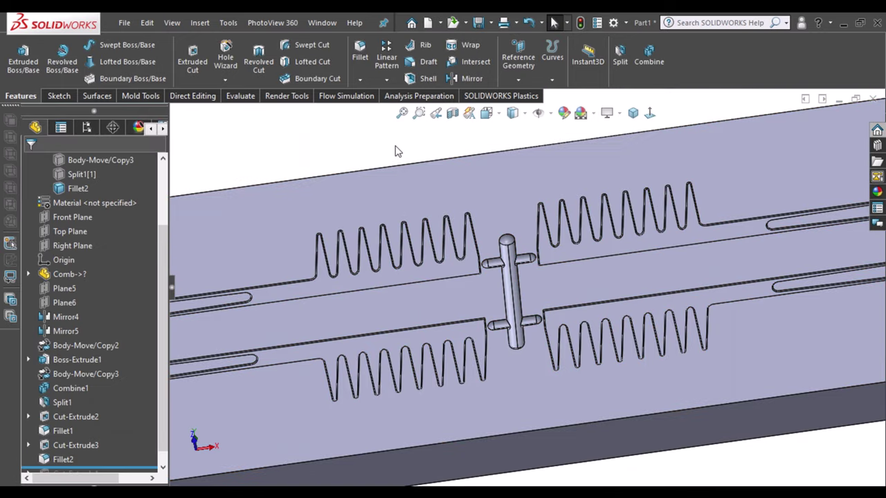
Orbit to an oblique view and begin a sketch on the Split1 plate face.
scroll(463, 198, "up", 2)
scroll(466, 180, "up", 1)
scroll(480, 293, "down", 3)
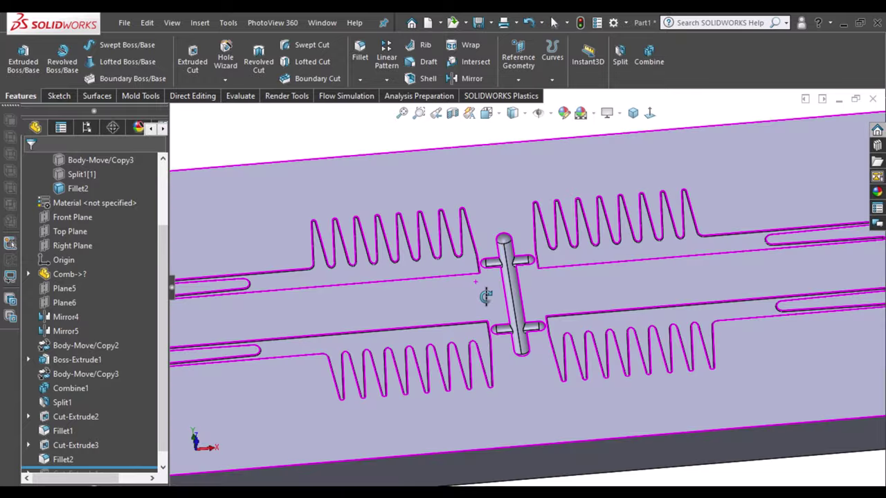
scroll(479, 382, "down", 1)
scroll(478, 367, "up", 1)
scroll(471, 346, "up", 1)
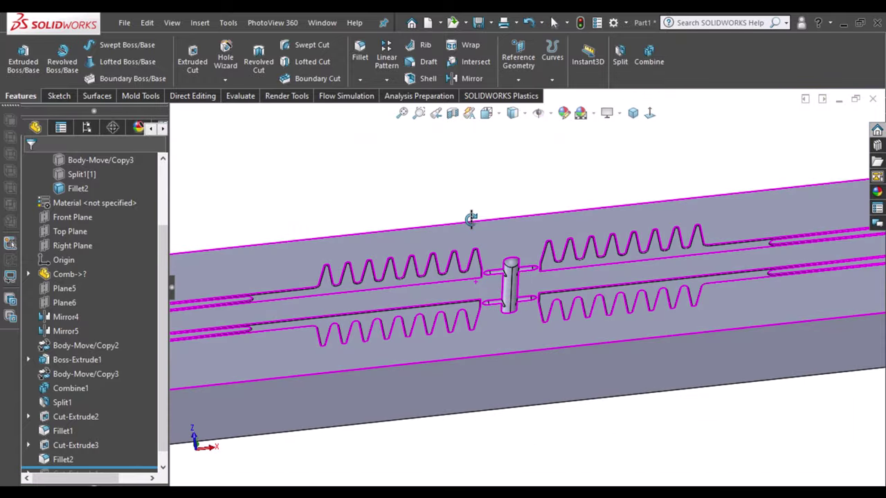
mouse_move(470, 217)
middle_mouse_down()
mouse_move(448, 261)
mouse_move(464, 296)
mouse_move(469, 244)
middle_mouse_up()
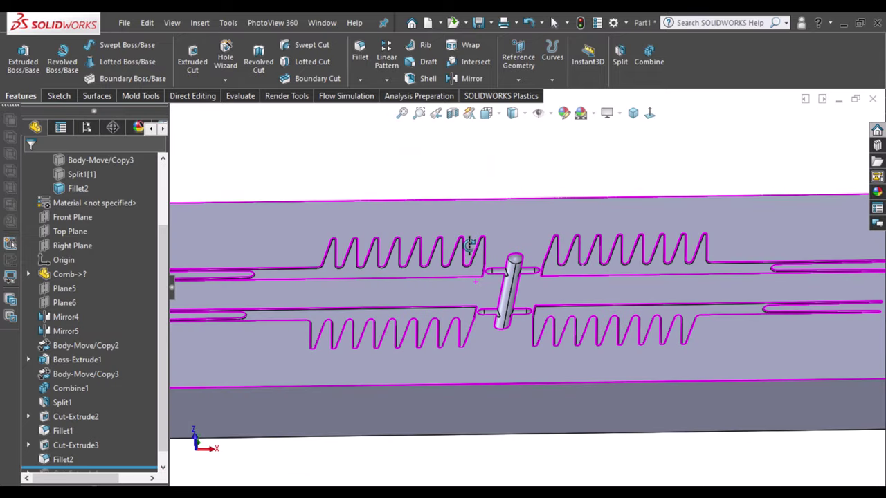
left_click(523, 244)
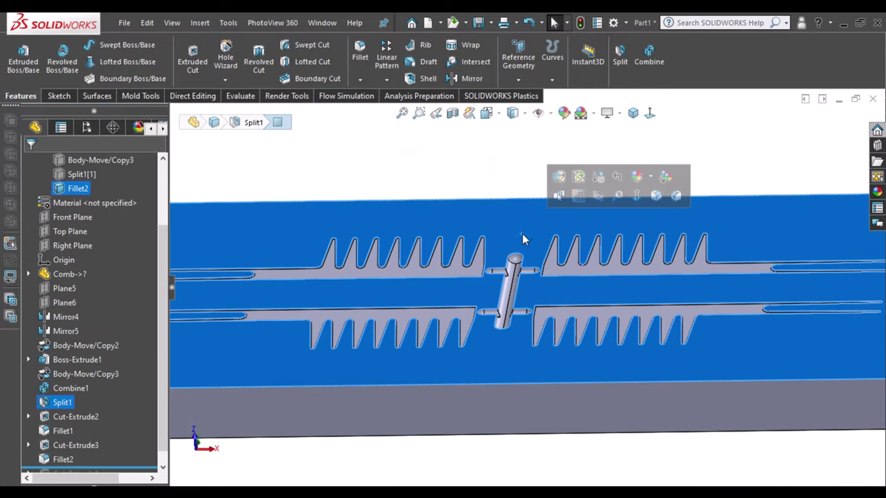
left_click(578, 196)
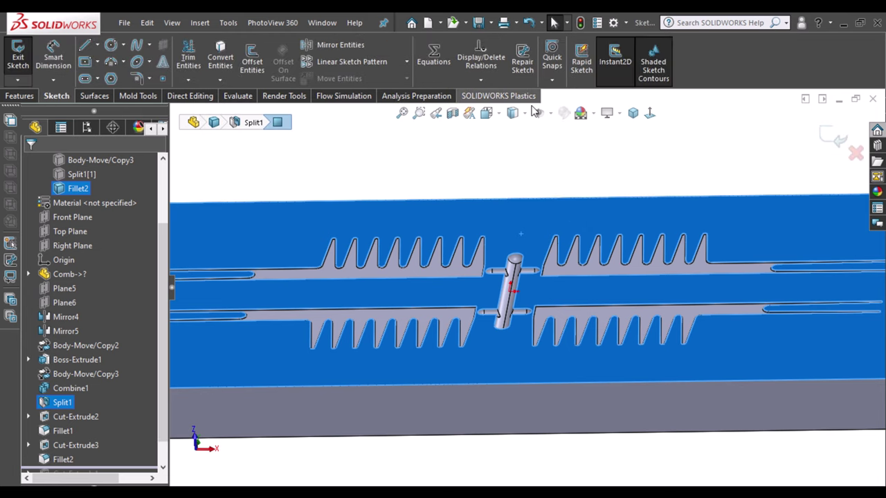
Draw a centre-point rectangle centred on the pin axis, reaching to the plate edge.
left_click(651, 116)
scroll(560, 290, "down", 10)
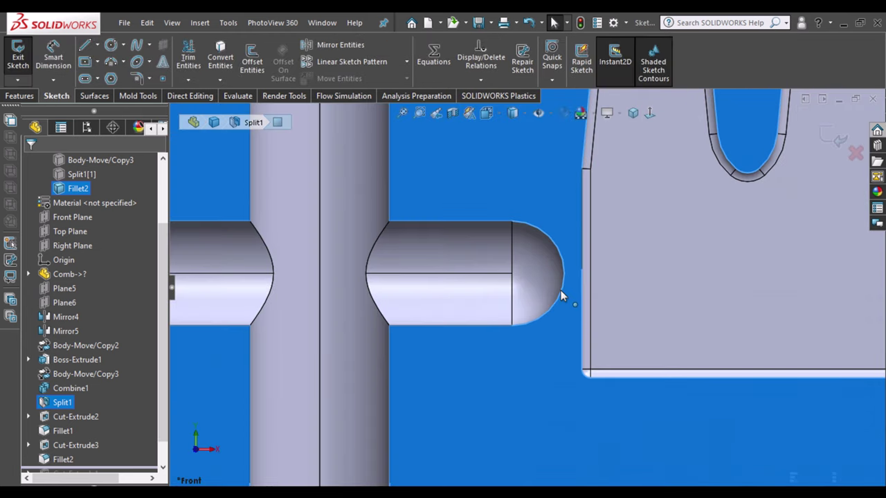
left_click(668, 259)
scroll(625, 244, "down", 2)
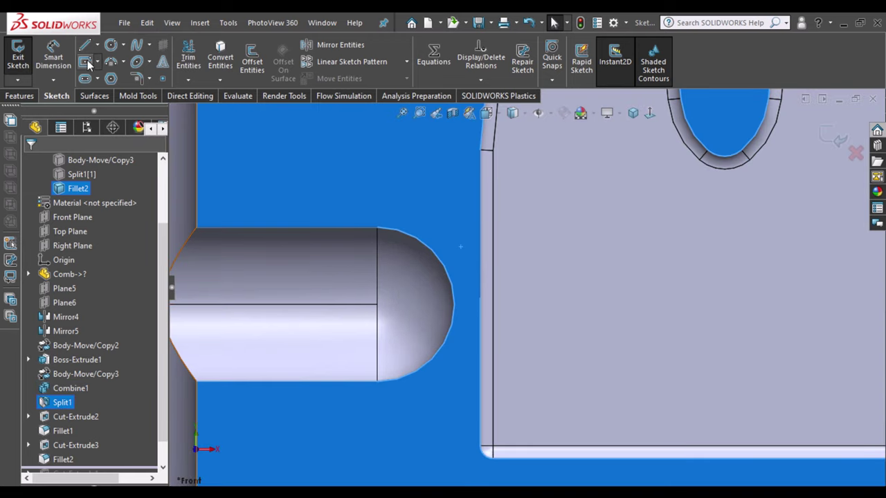
left_click(86, 61)
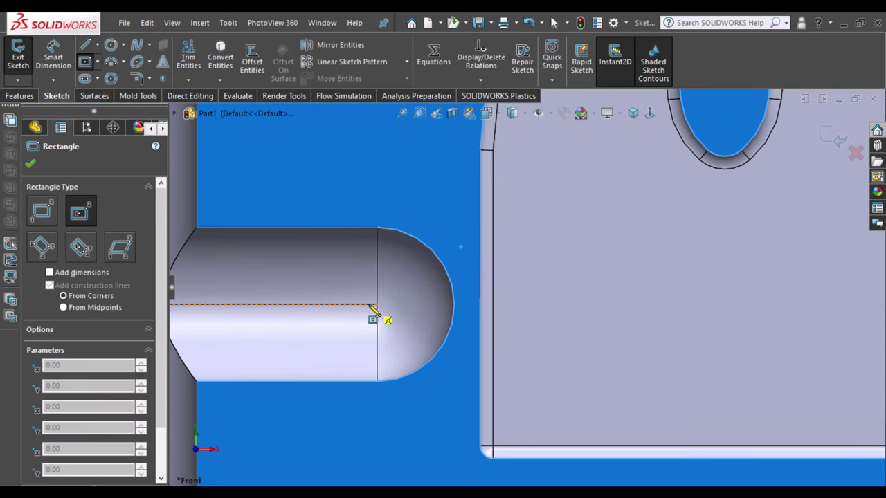
left_click(454, 304)
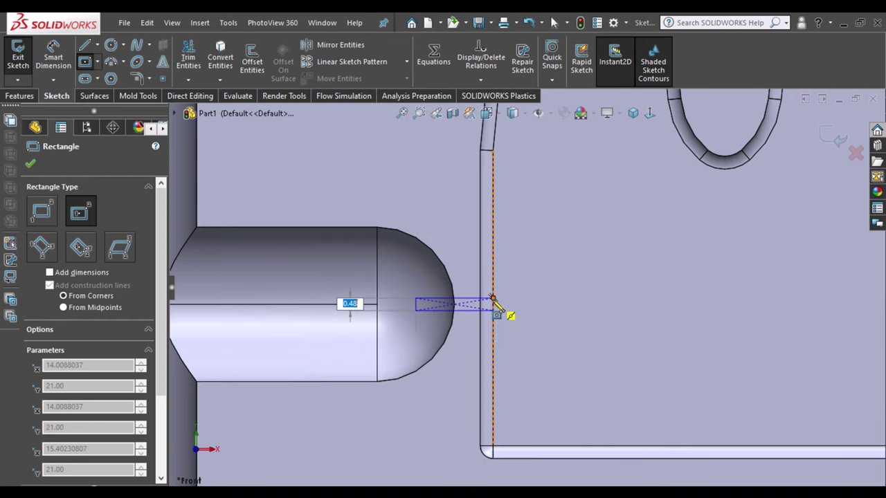
left_click(504, 293)
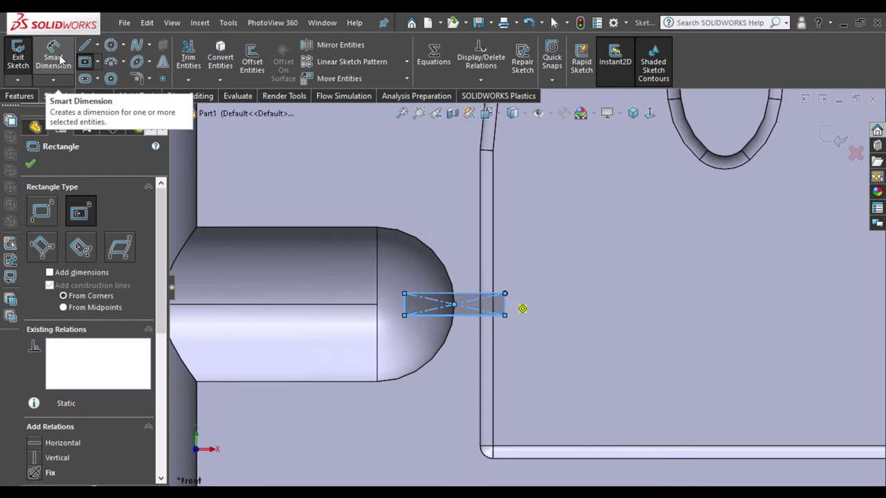
key("Escape")
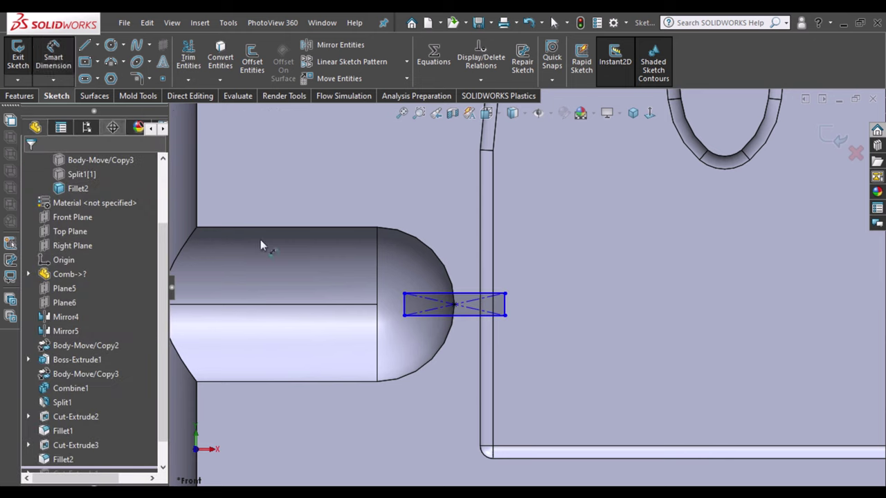
Dimension the rectangle's height and set it to 1.50.
left_click(391, 310)
left_click(385, 303)
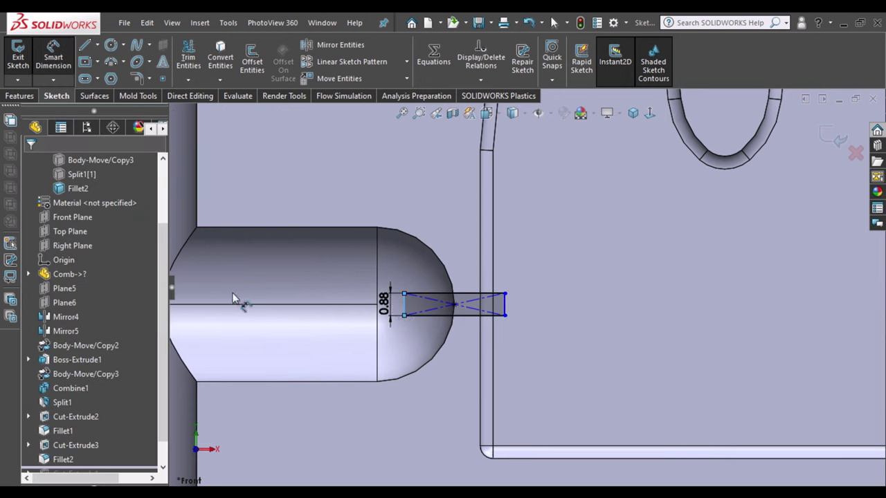
type("2")
key("Return")
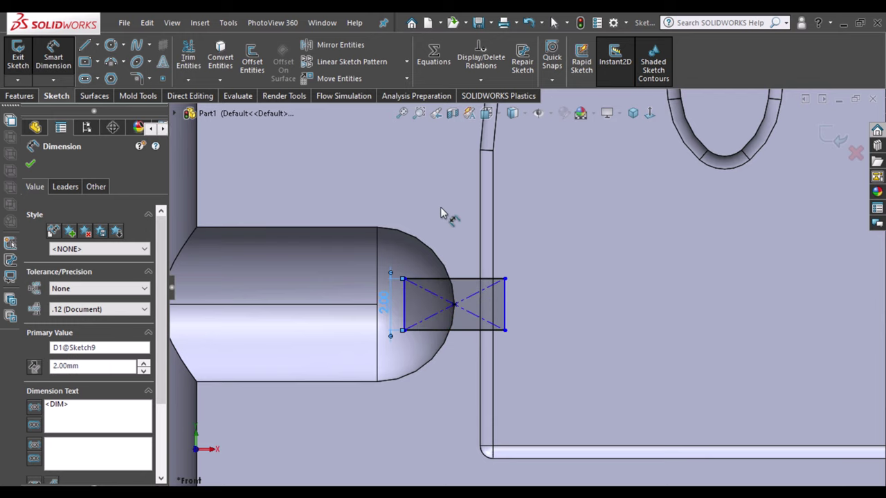
left_click(441, 208)
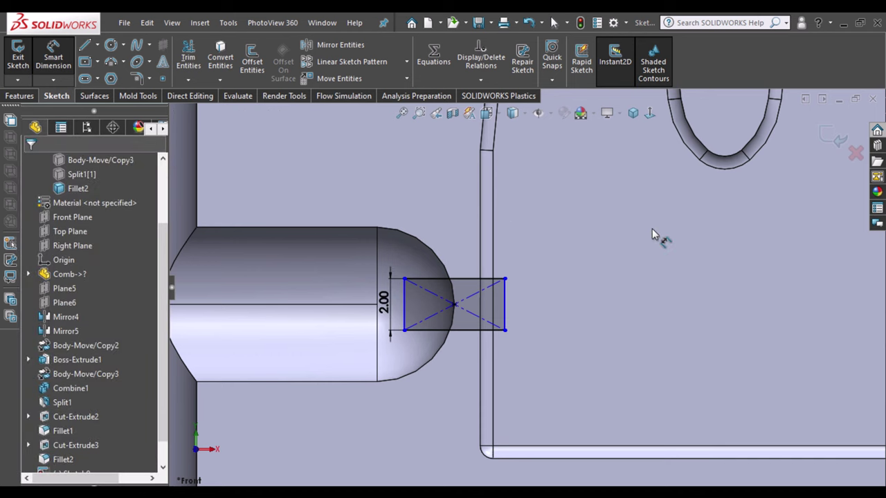
scroll(526, 287, "up", 2)
left_click(420, 305)
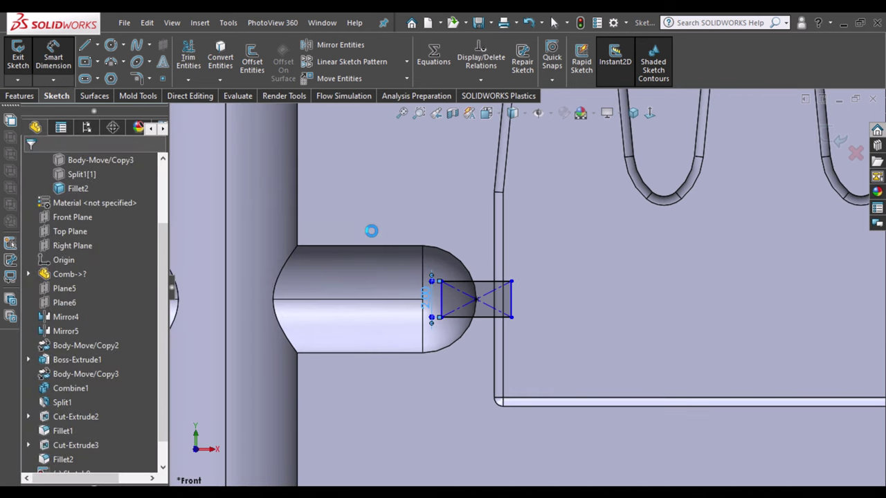
type("1.5")
left_click(657, 206)
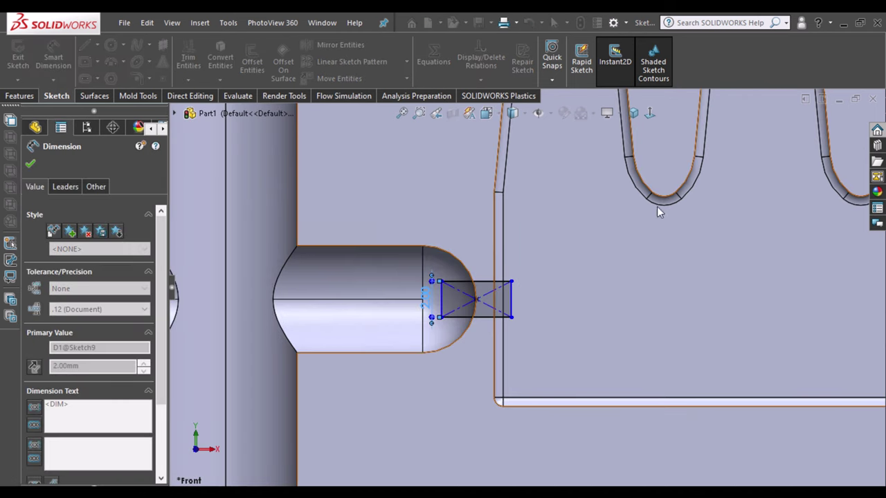
left_click(695, 254)
scroll(713, 239, "up", 2)
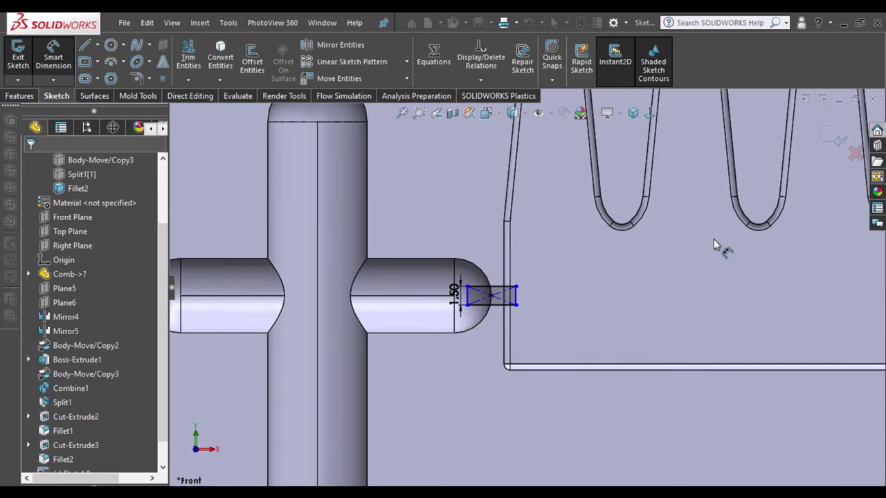
scroll(581, 196, "up", 1)
scroll(582, 196, "down", 1)
scroll(494, 409, "down", 2)
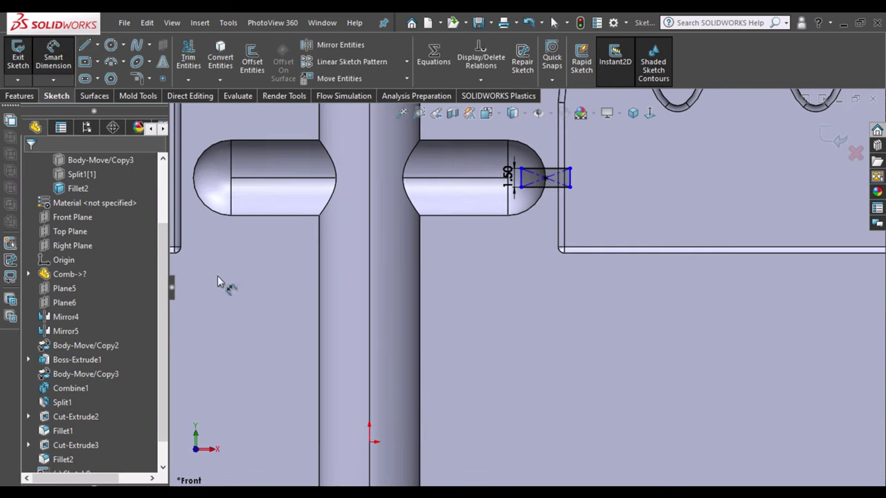
Draw horizontal and vertical centerlines starting at the sketch origin.
left_click(97, 44)
left_click(105, 77)
left_click(369, 442)
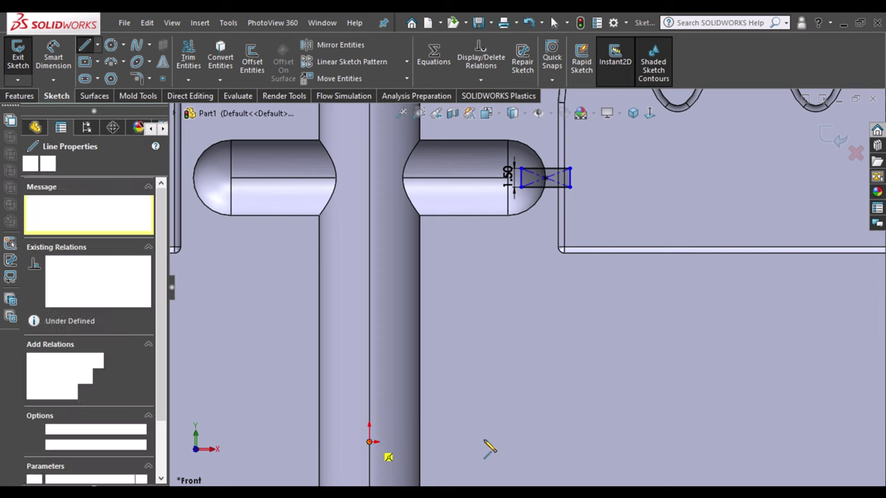
double_click(491, 442)
left_click(369, 442)
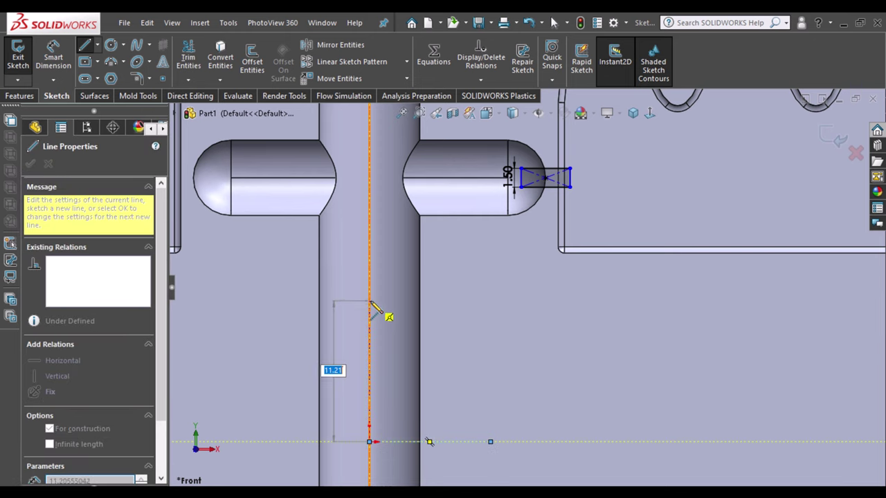
key("Escape")
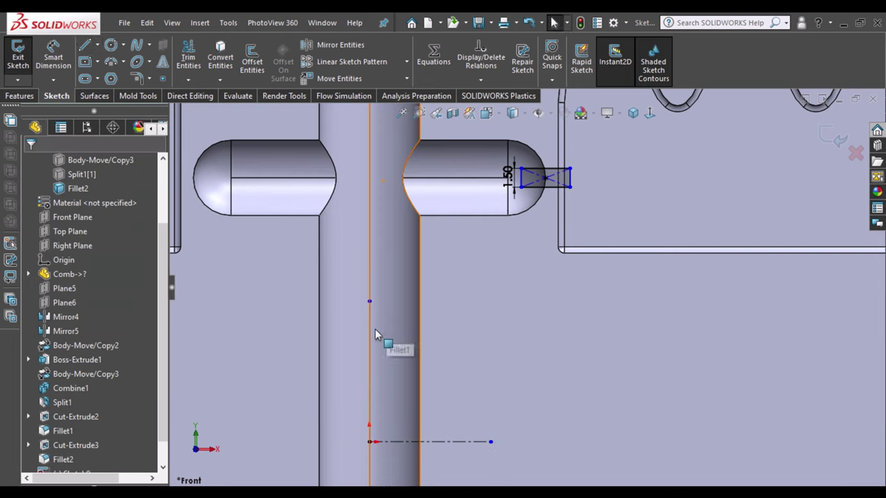
Mirror the small rectangle across the vertical centerline, then across the horizontal centerline.
left_click(369, 330)
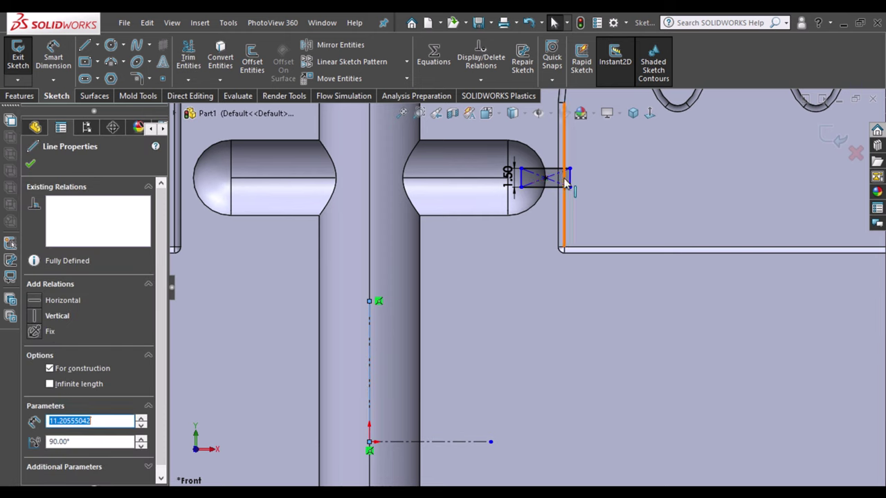
left_click_drag(515, 163, 564, 182, "ctrl")
left_click(350, 48)
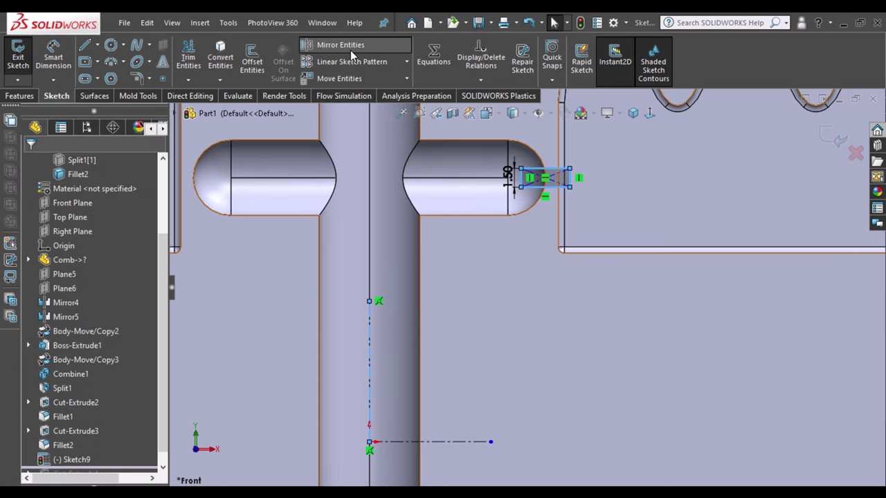
left_click(526, 181, "ctrl")
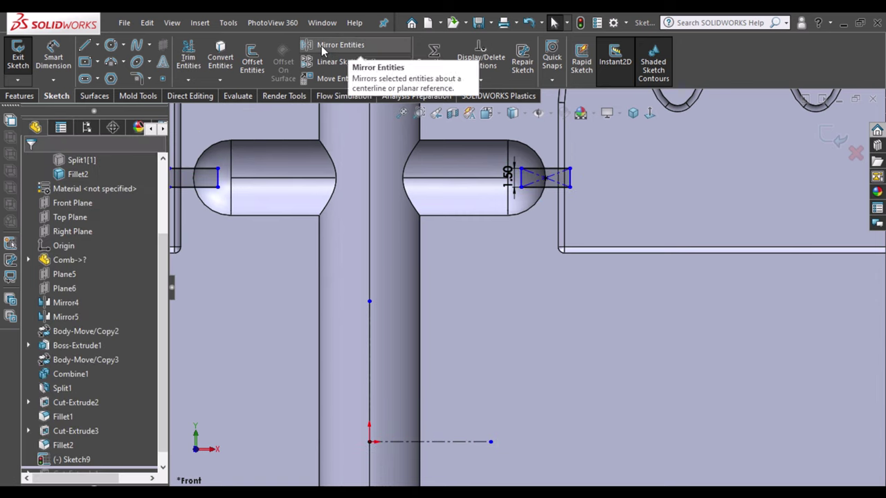
left_click(20, 96)
Extruded-cut the four small rectangles 0.4 mm deep with a Mid Plane end condition.
left_click(192, 62)
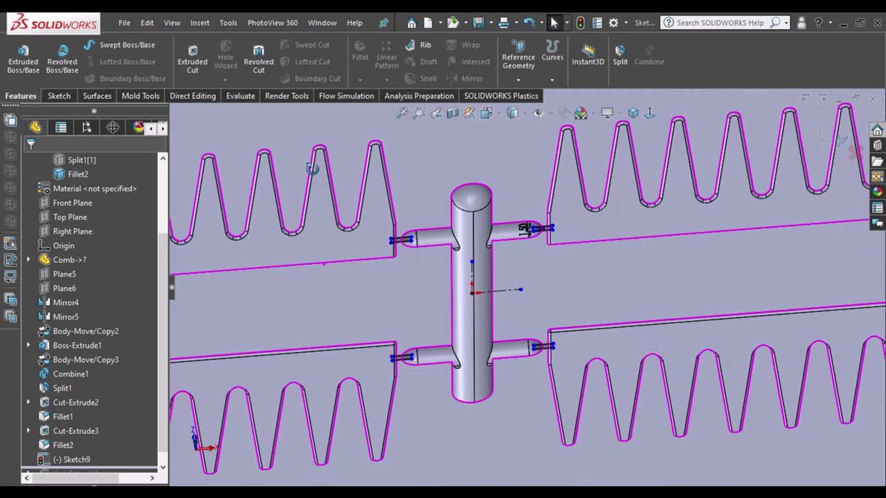
left_click(198, 63)
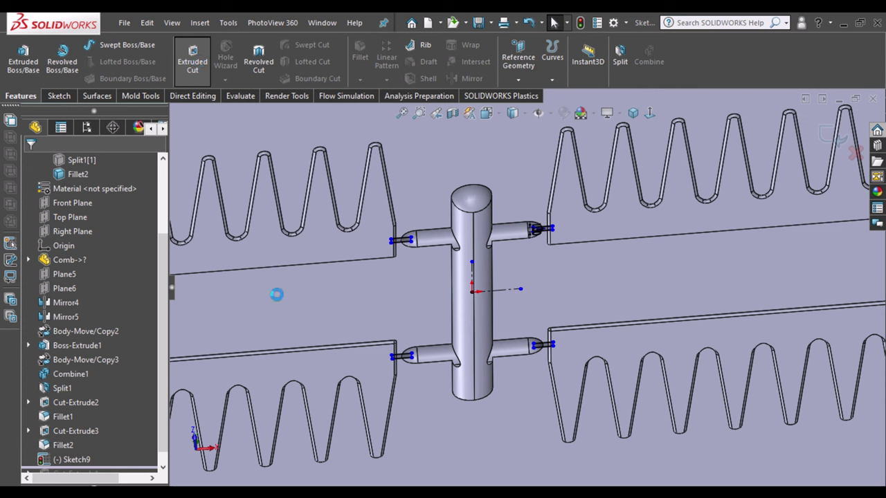
left_click(97, 289)
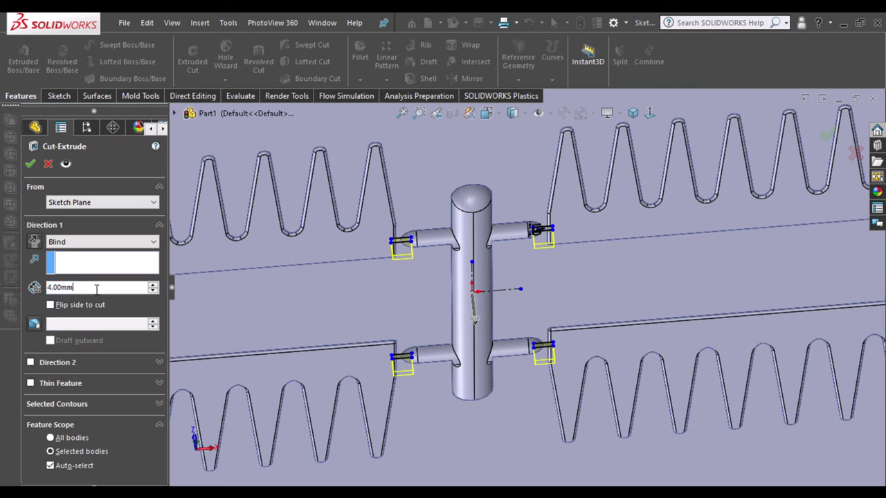
type("0.4")
key("Return")
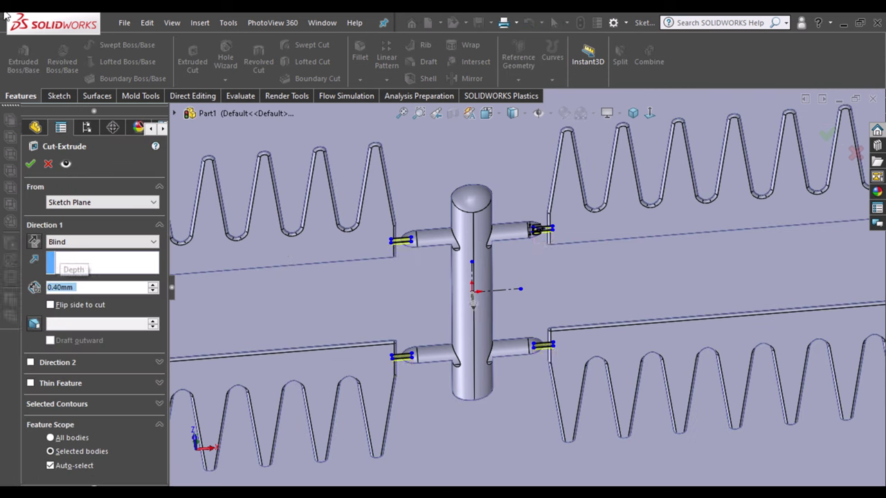
left_click(69, 244)
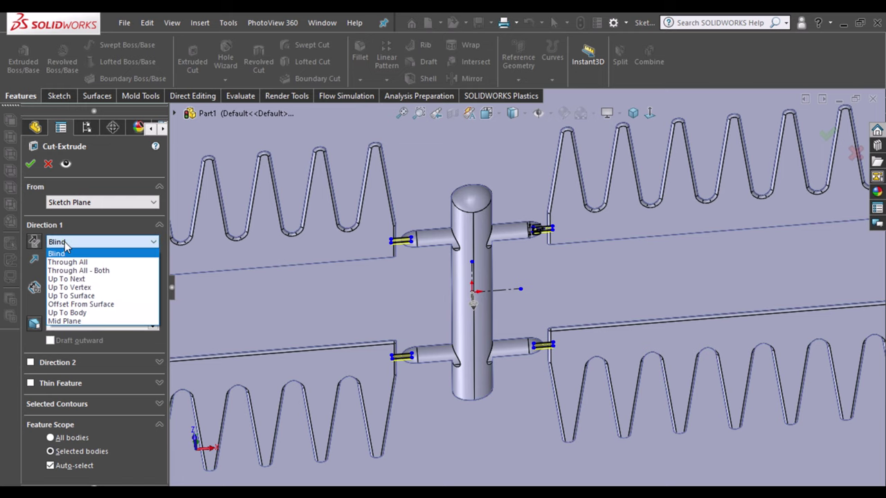
left_click(90, 321)
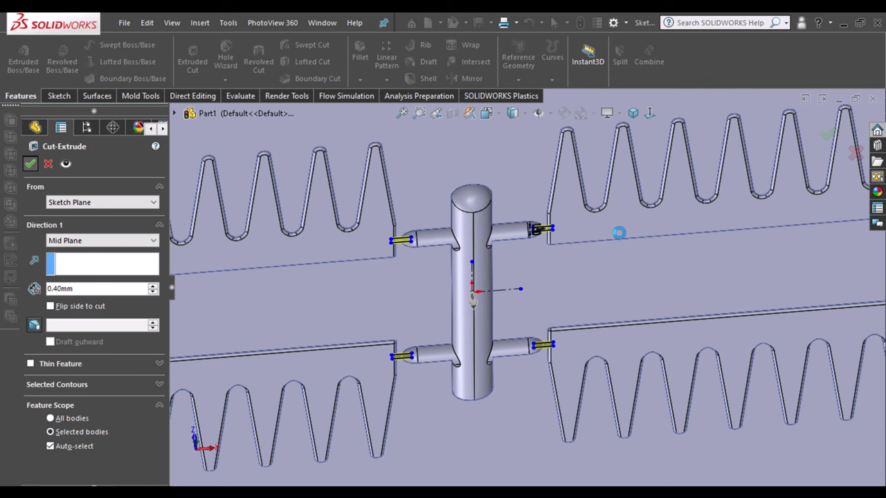
key("Return")
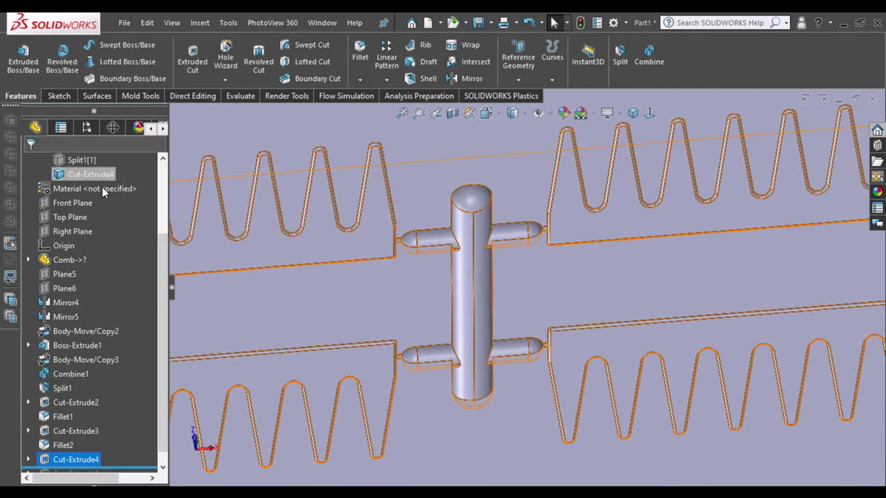
In the feature tree, select Split1[1], then Cut-Extrude4, then Cut-Extrude1.
scroll(88, 260, "up", 3)
left_click(88, 259)
scroll(96, 239, "down", 1)
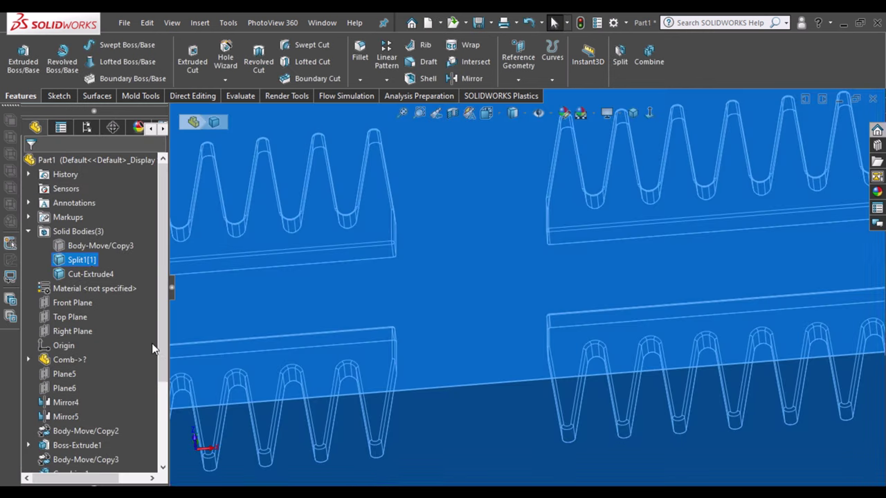
left_click_drag(161, 374, 103, 429)
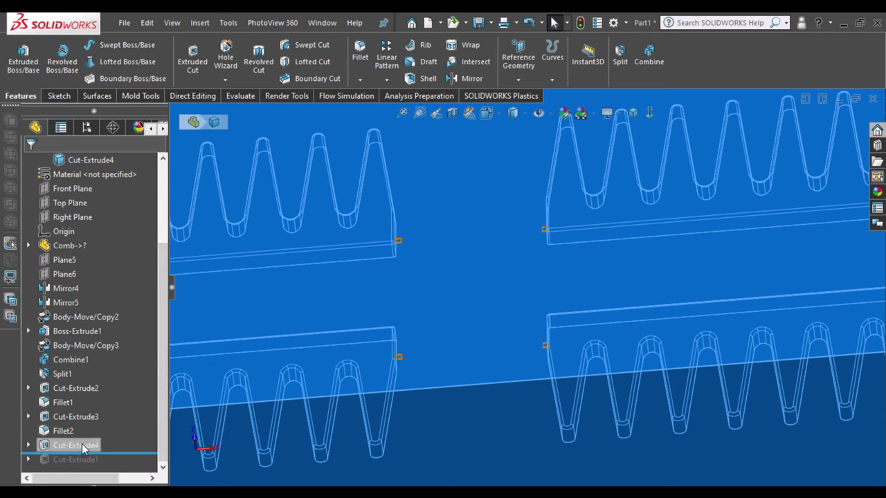
left_click(81, 443)
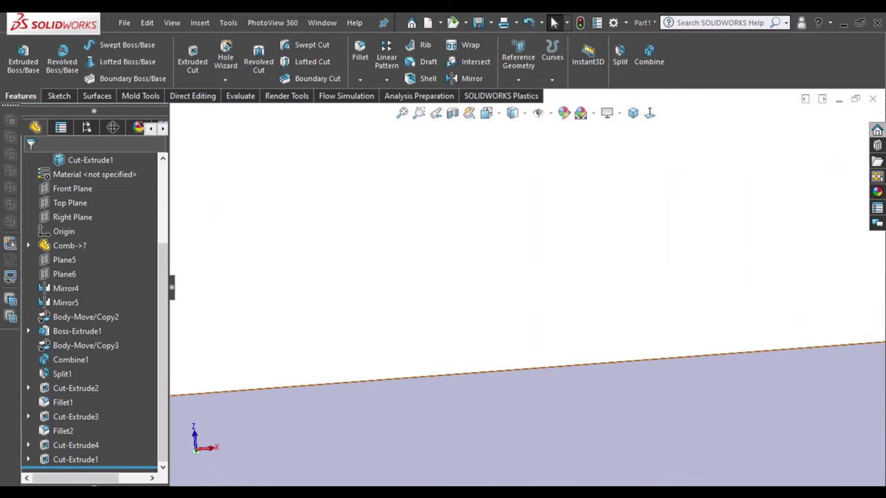
left_click(75, 460)
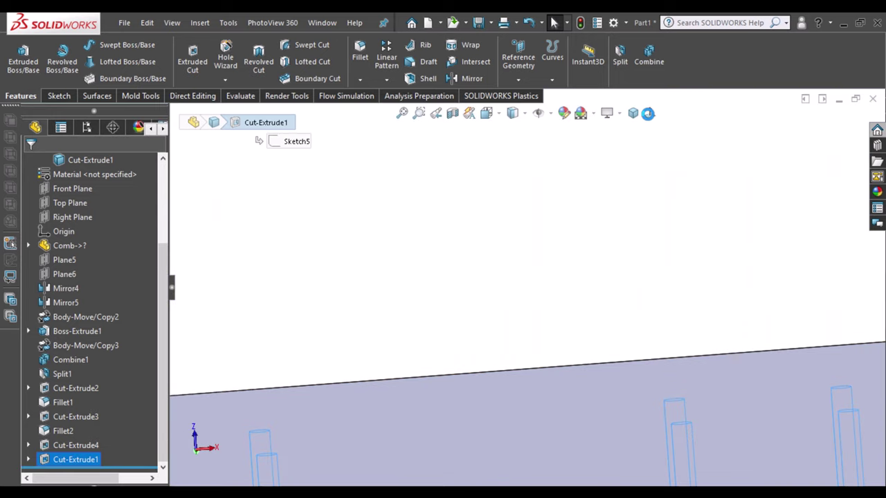
Open Cut-Extrude1's sketch, zoom to fit, roll the tree to the end, and orbit the plate.
left_click(649, 113)
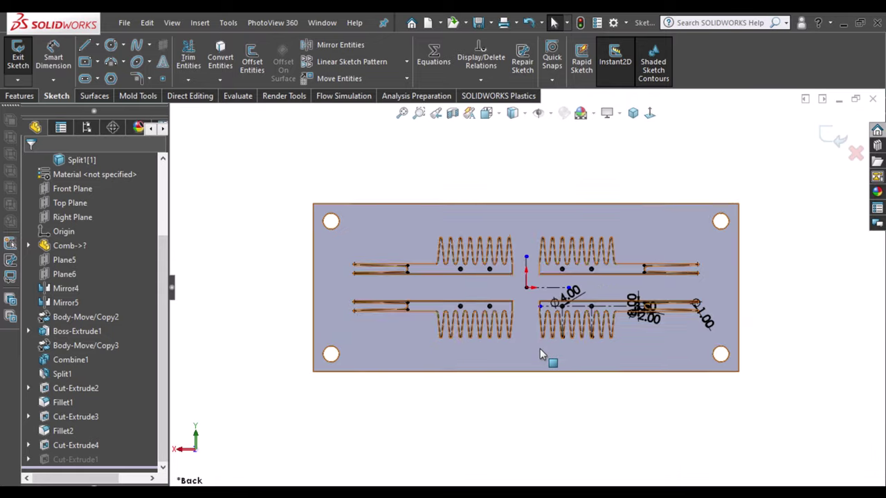
scroll(554, 325, "down", 3)
scroll(546, 277, "down", 2)
key("f")
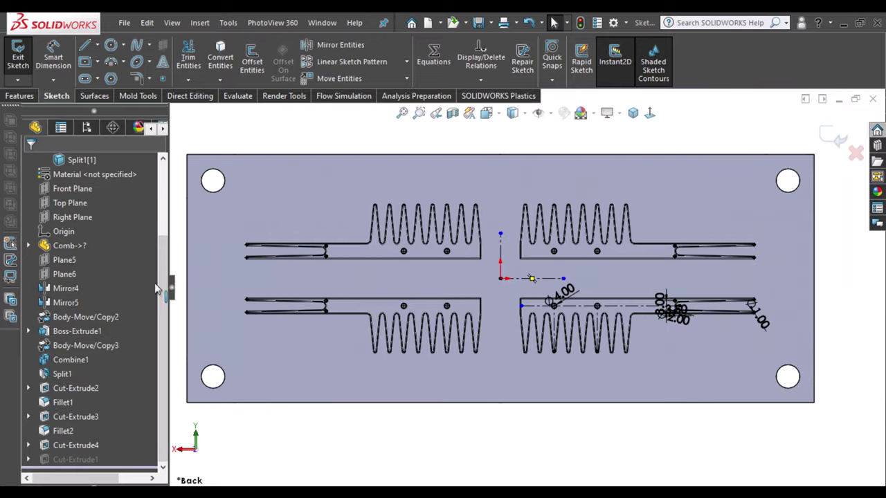
scroll(108, 285, "up", 2)
left_click(81, 259)
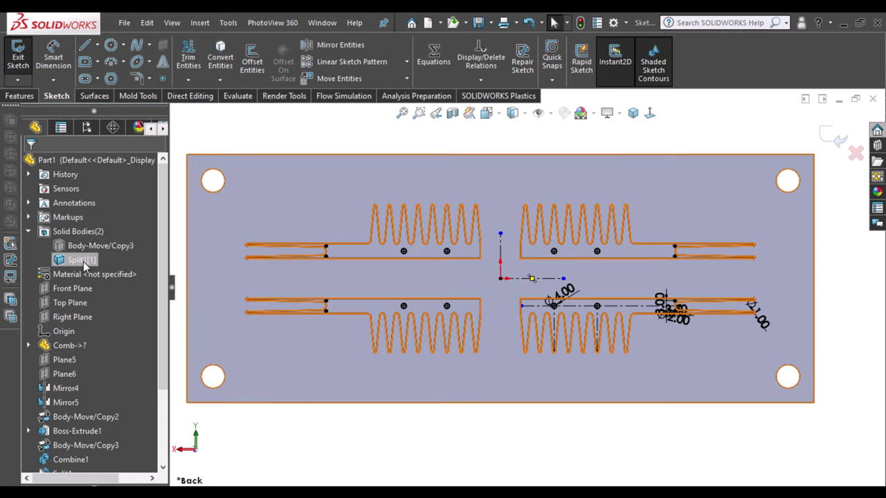
left_click_drag(164, 342, 162, 412)
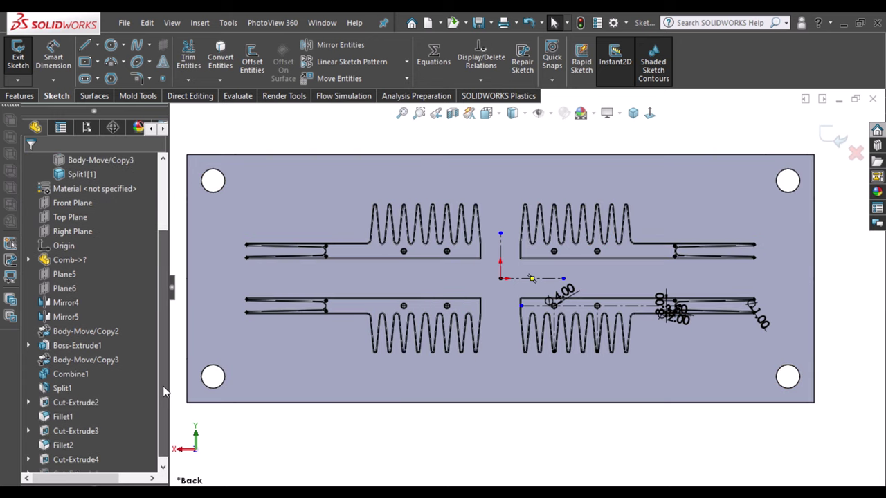
mouse_move(77, 460)
left_mouse_down()
mouse_move(71, 453)
mouse_move(343, 151)
left_mouse_up()
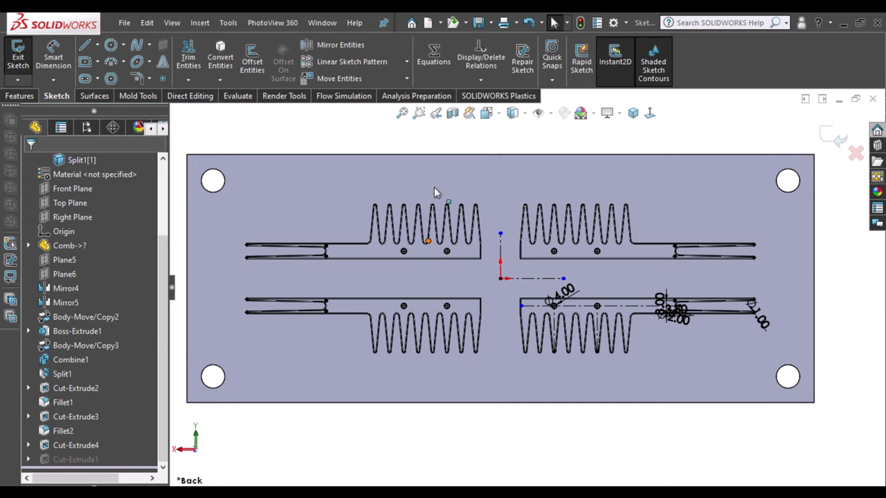
middle_click_drag(434, 186, 680, 135)
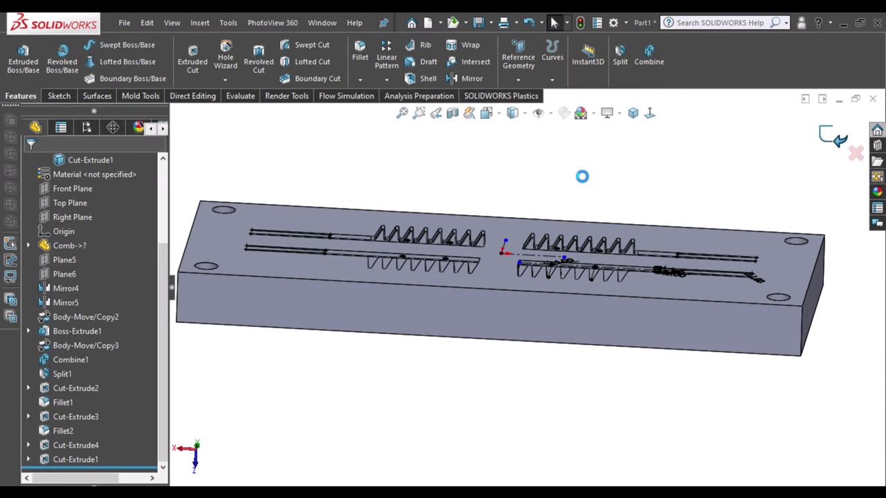
Show Hidden Lines Visible in a fitted face-on view, then edit Sketch5 of Cut-Extrude1.
mouse_move(565, 168)
middle_mouse_down()
mouse_move(501, 290)
mouse_move(513, 121)
middle_mouse_up()
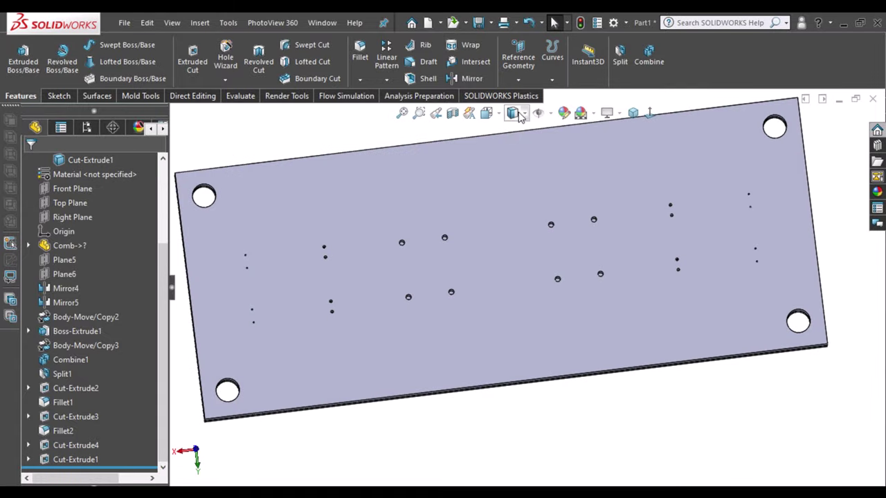
left_click(513, 113)
left_click(514, 180)
middle_click_drag(654, 140, 607, 154)
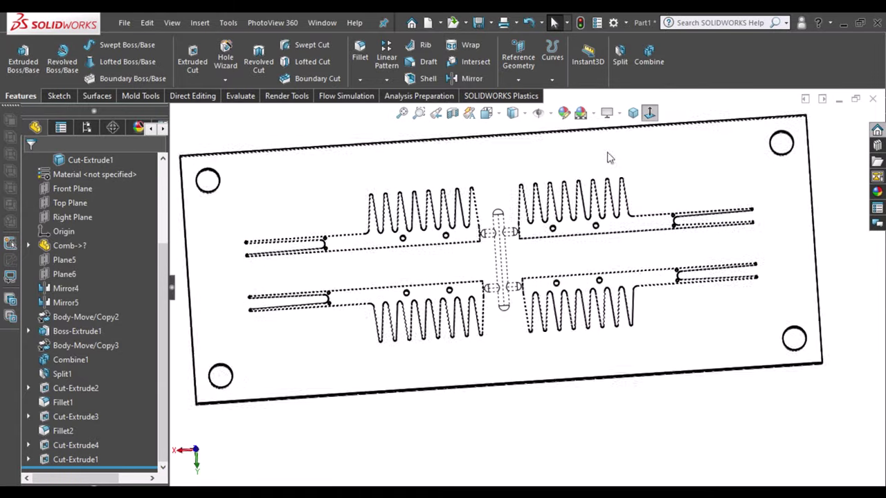
scroll(551, 273, "down", 5)
scroll(559, 223, "down", 1)
scroll(553, 224, "down", 2)
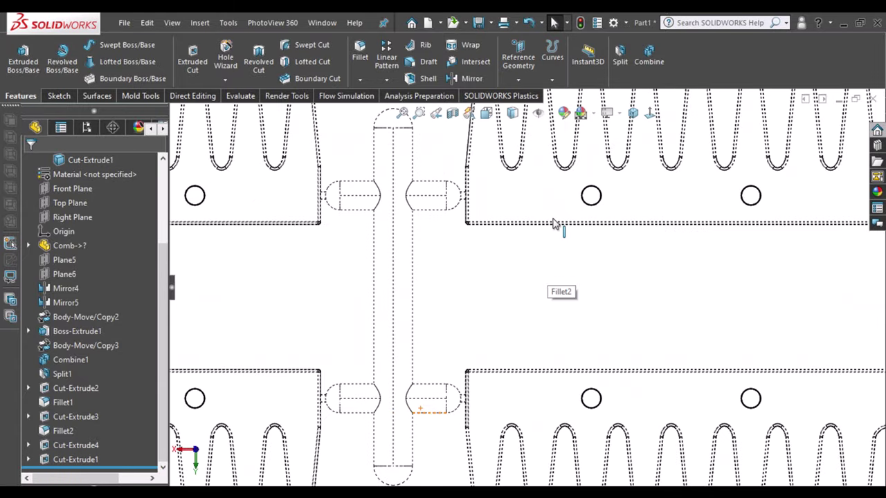
key("f")
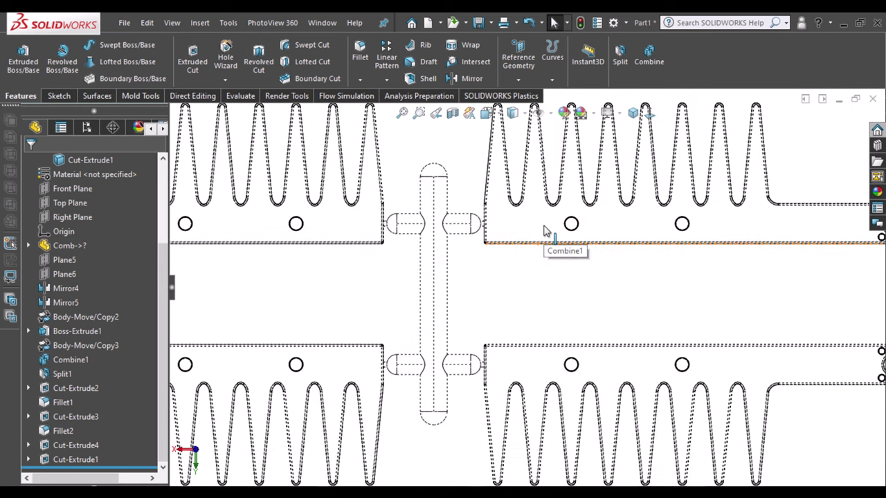
left_click(77, 459)
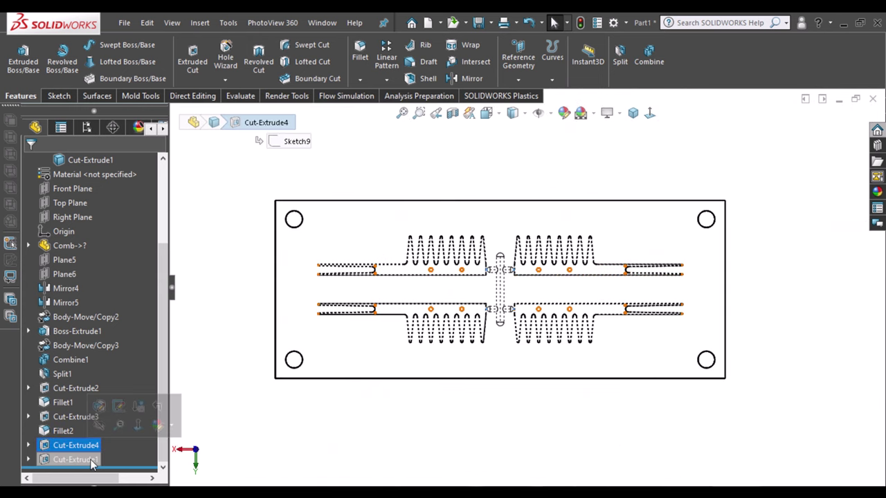
left_click(103, 430)
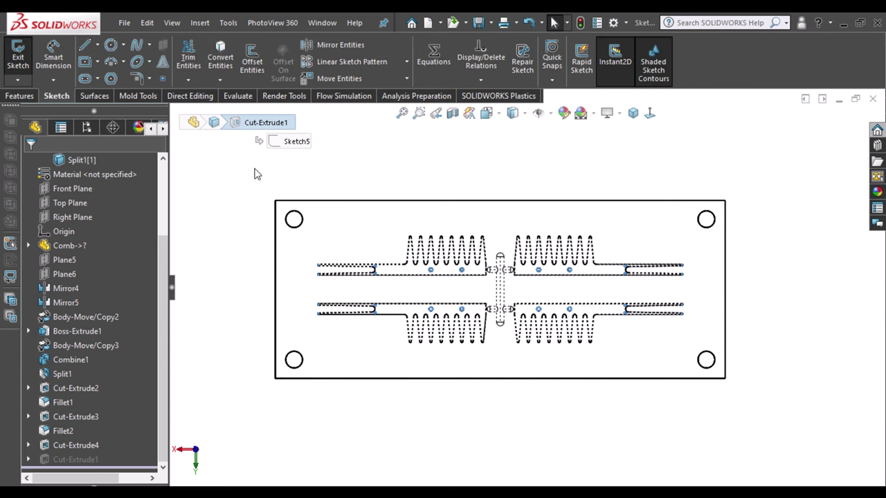
Sketch two small circles, one above and one below the horizontal centreline.
scroll(577, 311, "down", 3)
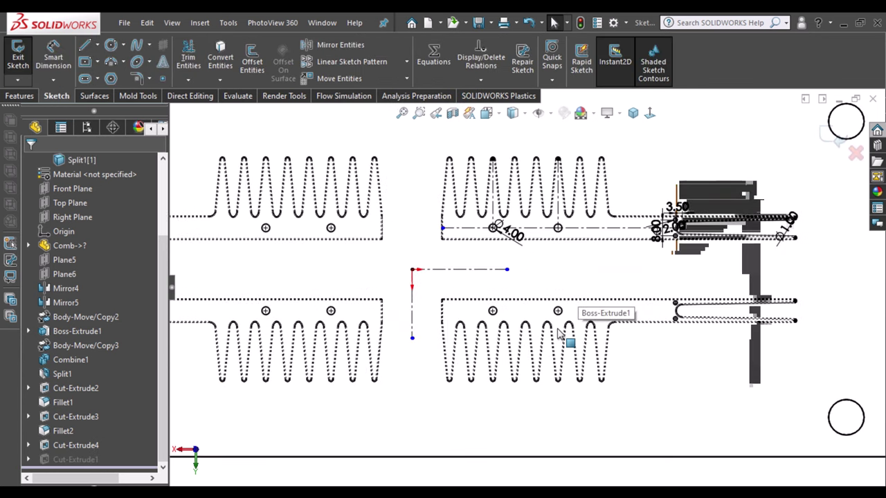
scroll(577, 311, "down", 1)
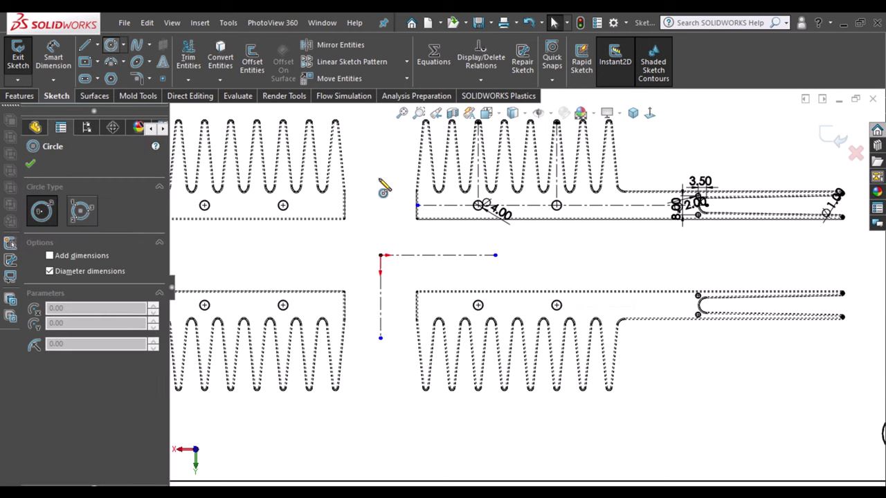
left_click_drag(380, 165, 383, 176)
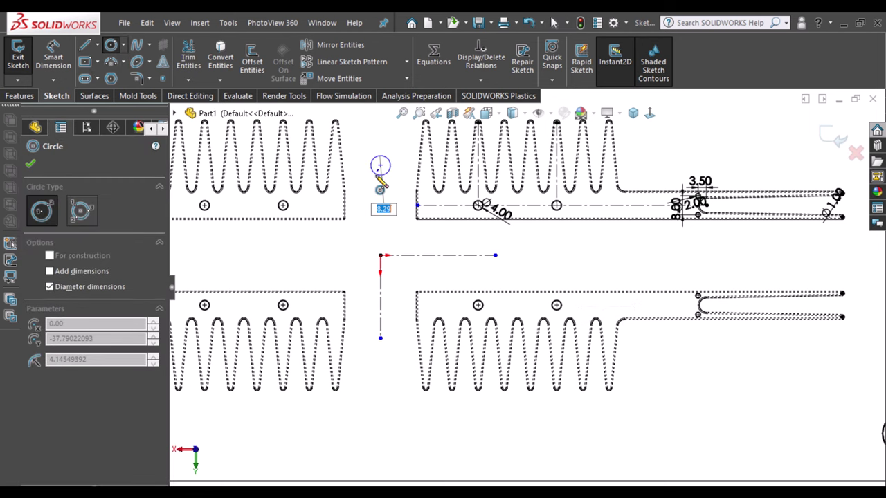
left_click(380, 362)
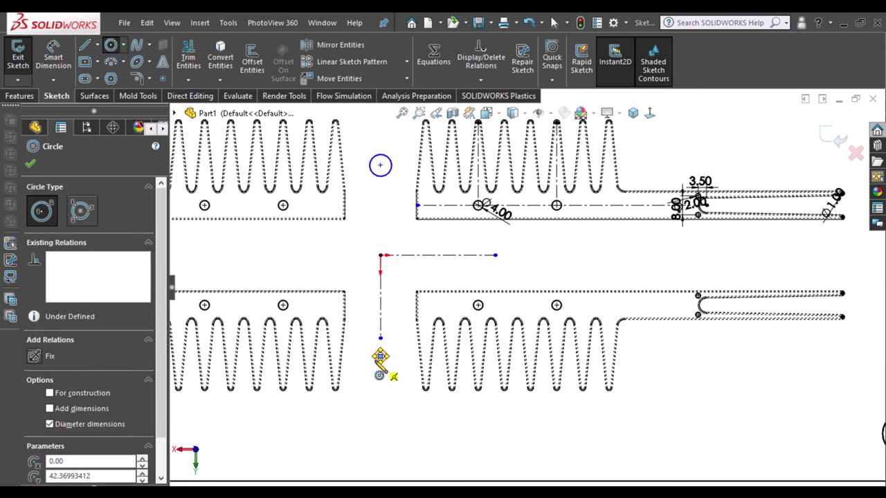
key("Escape")
Give the two circles Vertical and Equal relations.
scroll(399, 322, "down", 1)
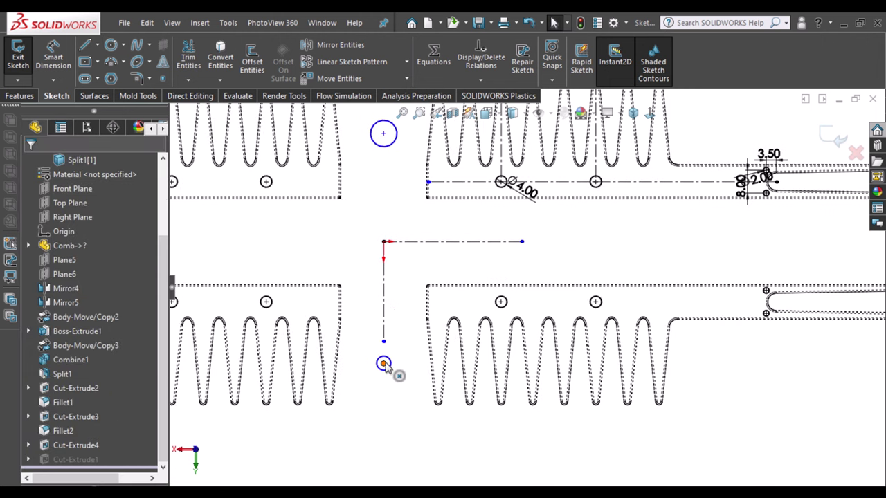
left_click(384, 251)
left_click(383, 134, "ctrl")
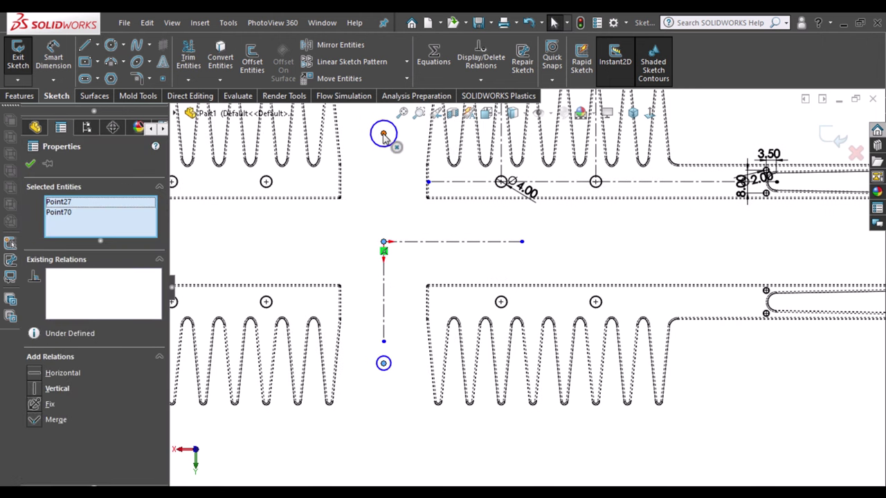
left_click(384, 133, "ctrl")
left_click(384, 133, "ctrl")
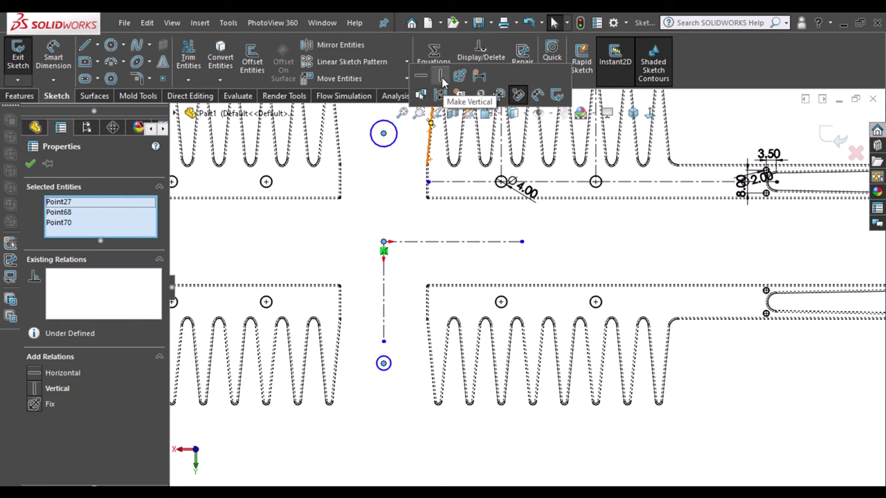
left_click(388, 360)
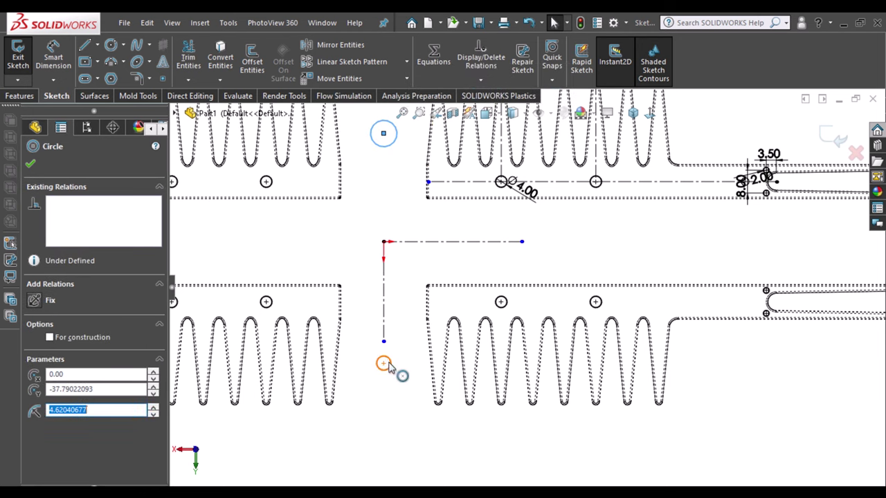
left_click(396, 134, "ctrl")
left_click(484, 303)
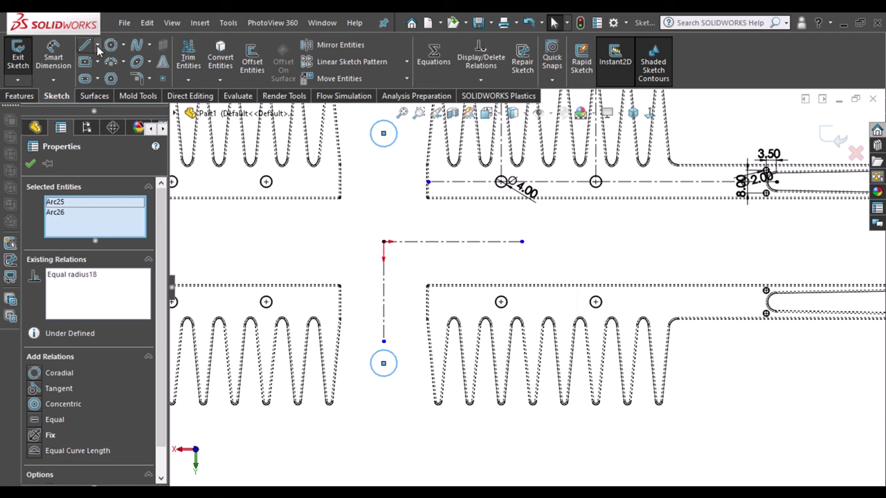
Dimension the circle centres 60 mm apart.
left_click(52, 61)
left_click(384, 133)
left_click(383, 363)
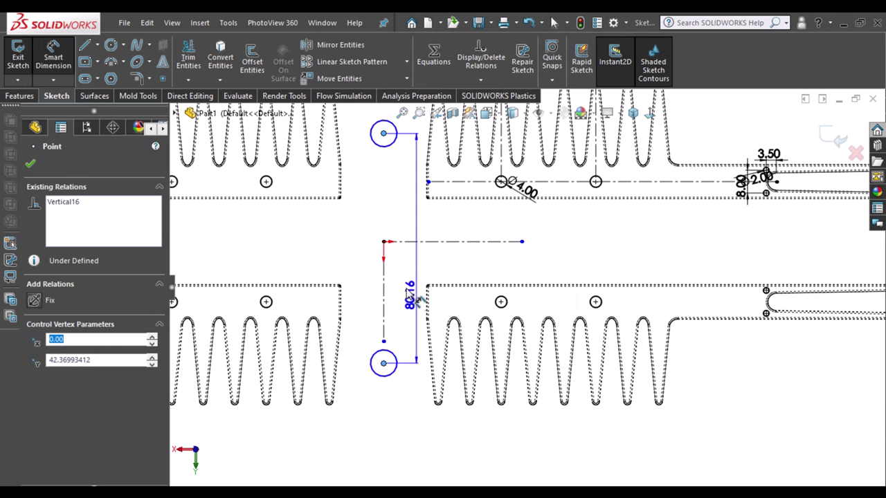
left_click(412, 297)
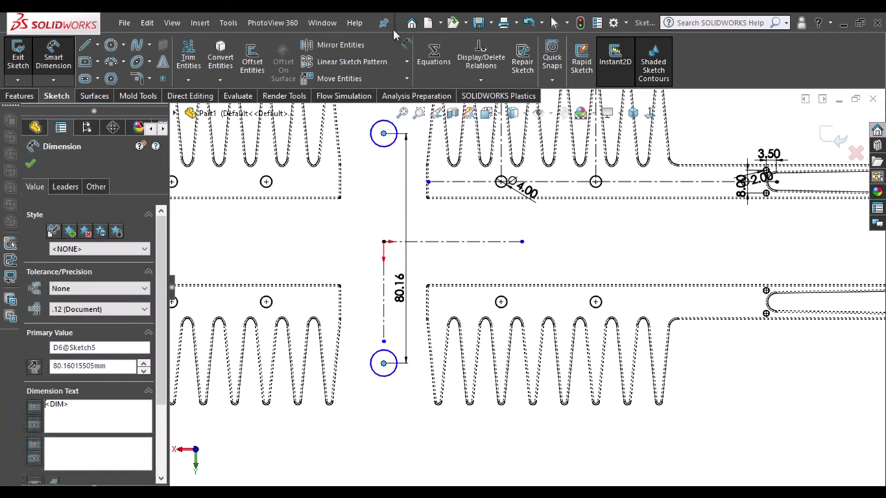
type("60")
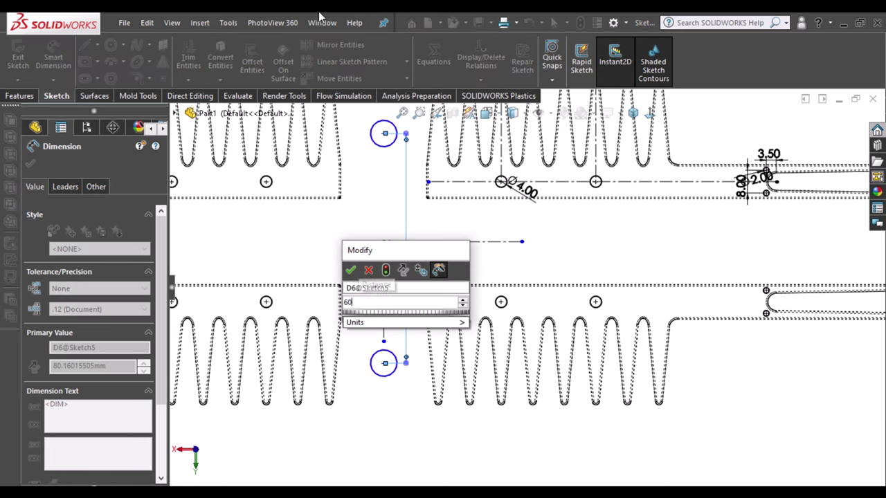
key("Escape")
key("Return")
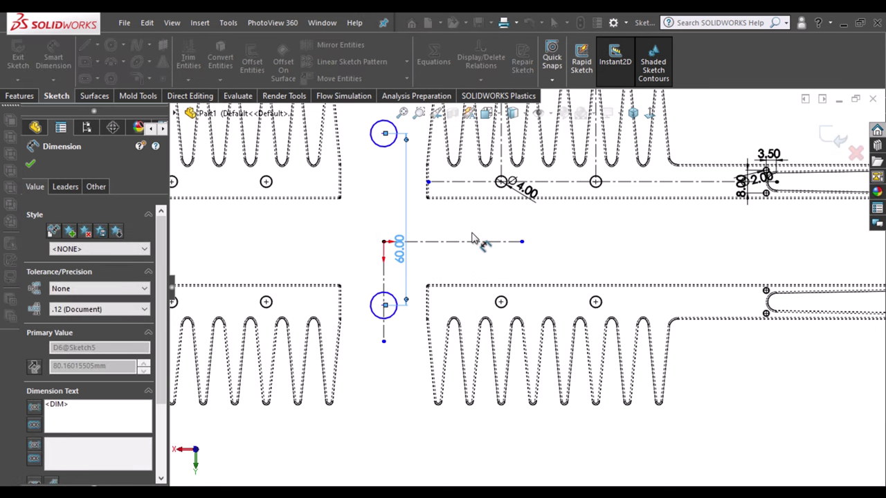
key("Escape")
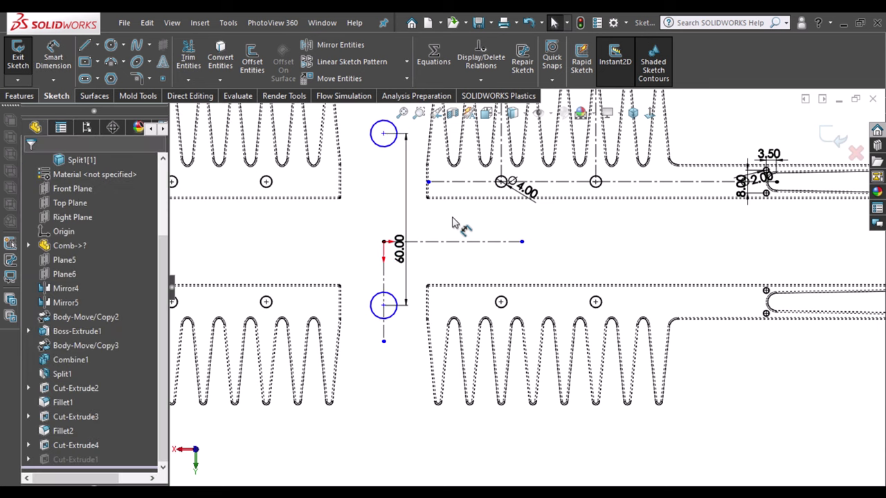
Make the circle centres symmetric about the horizontal centreline.
left_click(383, 241)
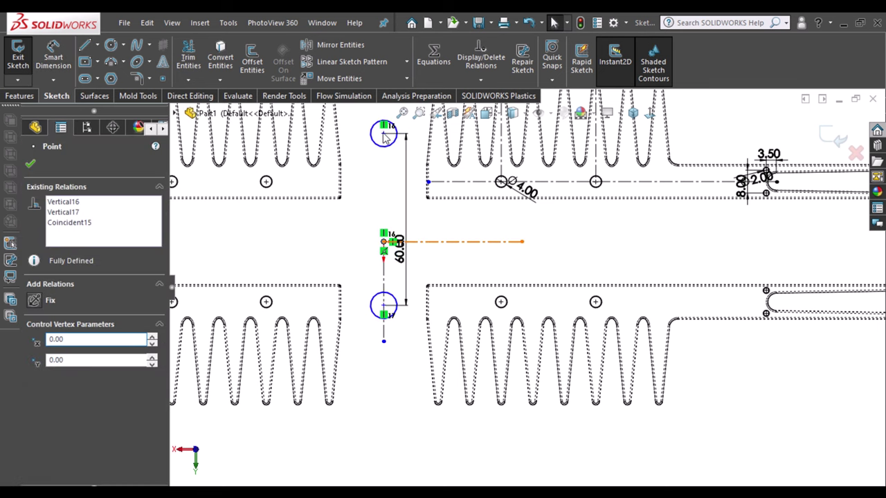
left_click(416, 242)
left_click(383, 133, "ctrl")
left_click(383, 133)
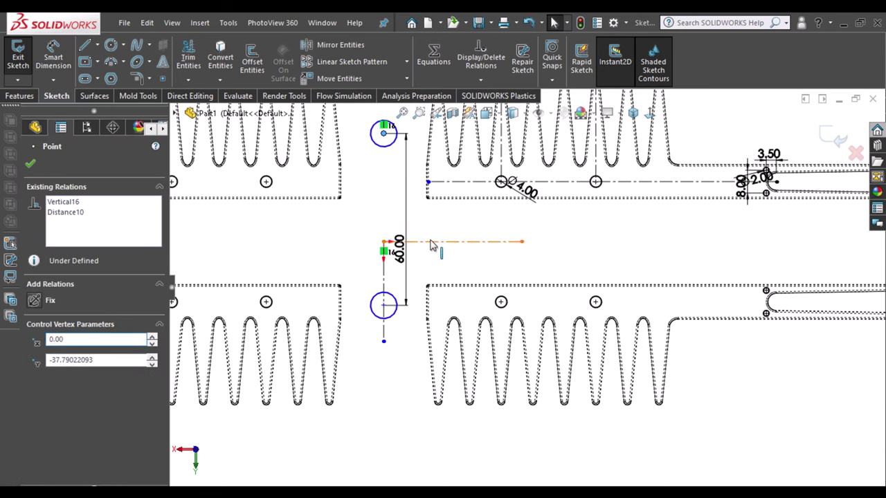
left_click(385, 308)
left_click(388, 312, "ctrl")
left_click(389, 313, "ctrl")
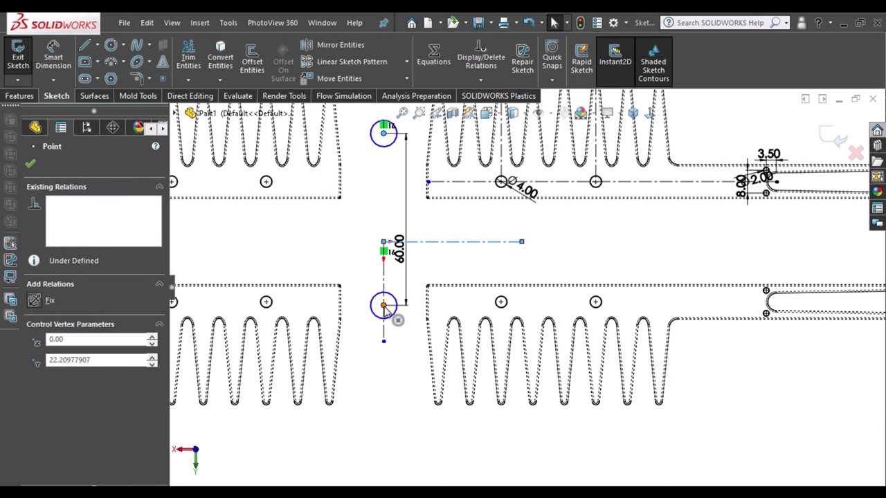
left_click(421, 248)
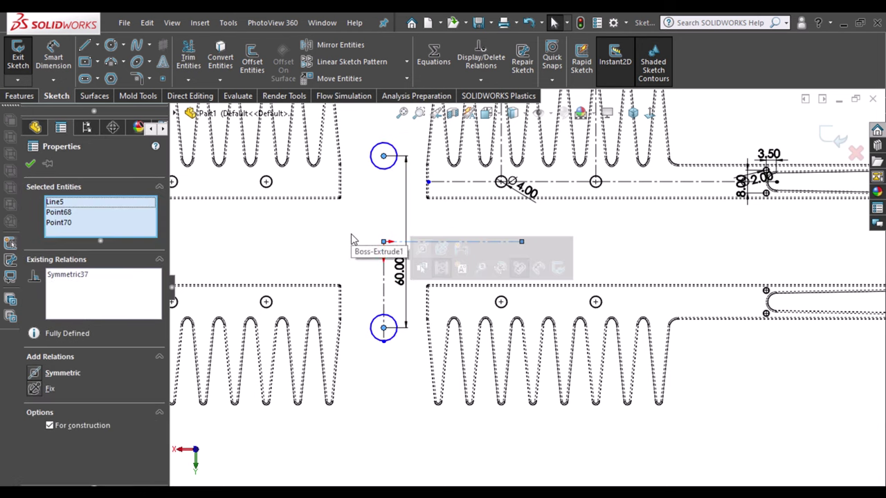
Dimension the upper circle to Ø5 mm and exit the sketch to rebuild.
left_click(52, 56)
left_click(376, 147)
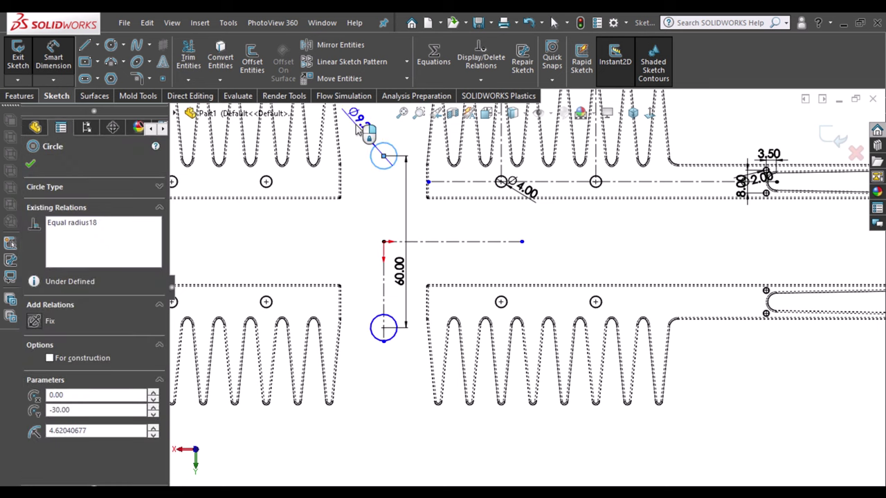
left_click(359, 129)
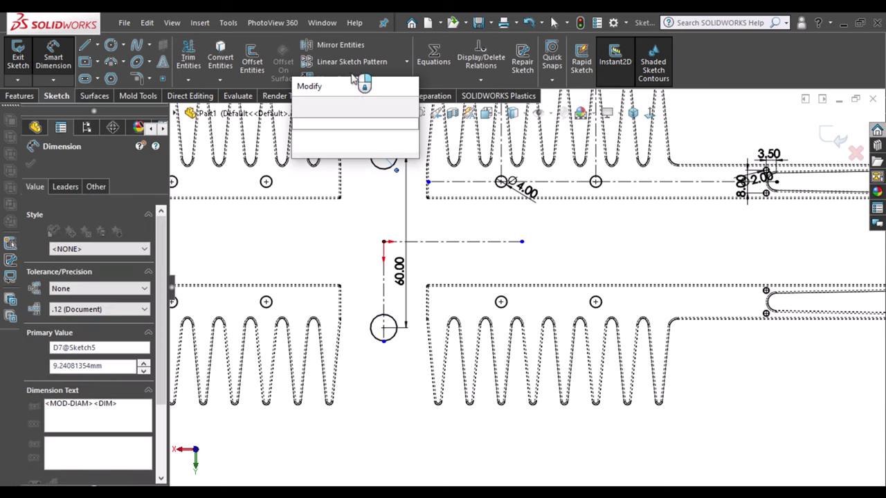
type("5")
key("Return")
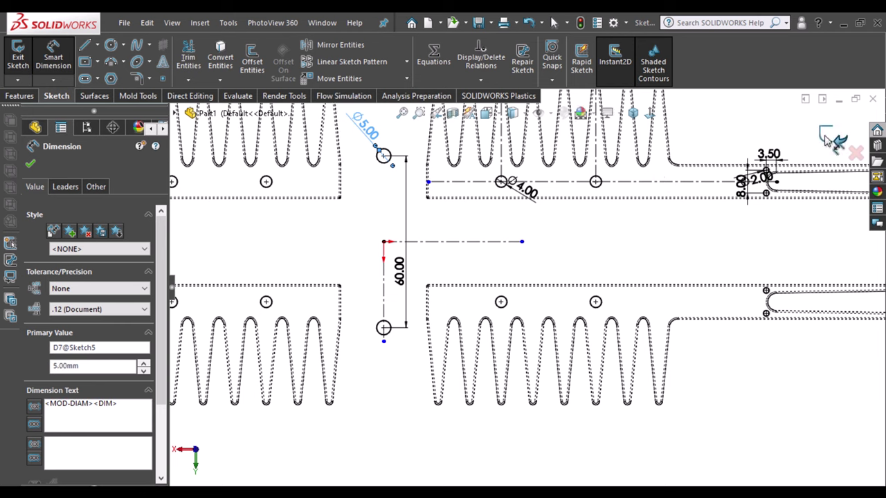
key("Escape")
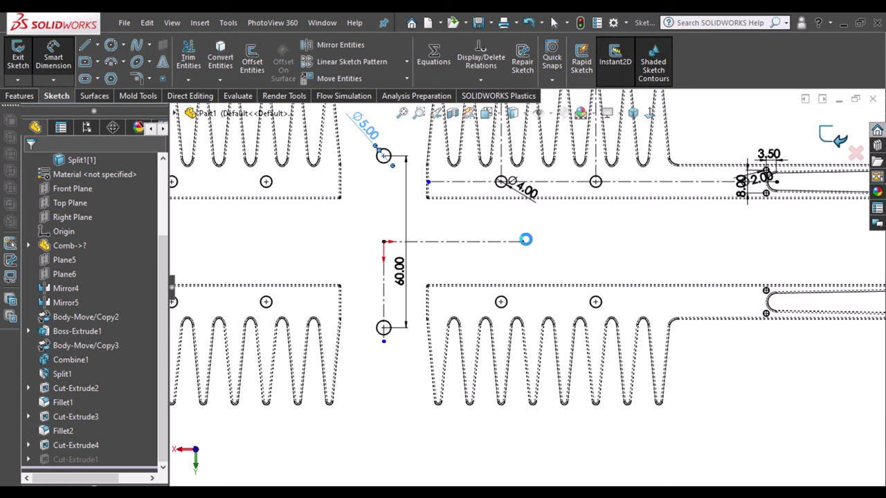
key("ctrl+b")
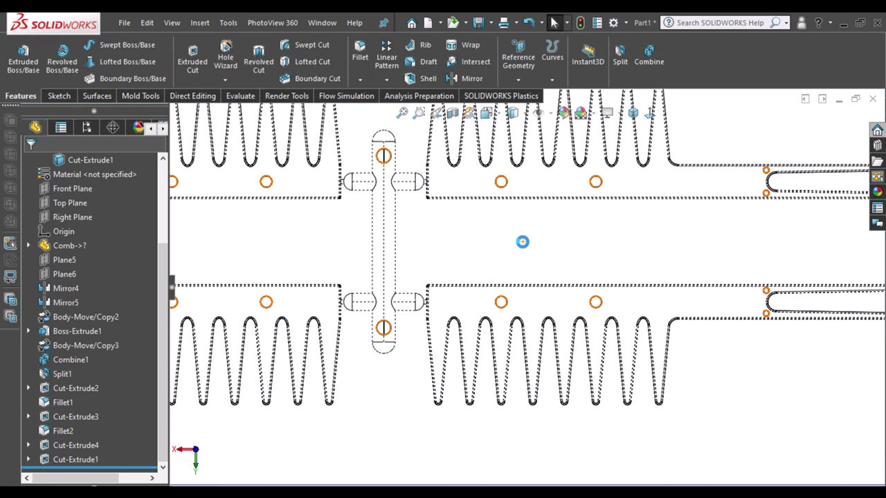
Zoom to fit and orbit around the whole plate to inspect it.
left_click(524, 248)
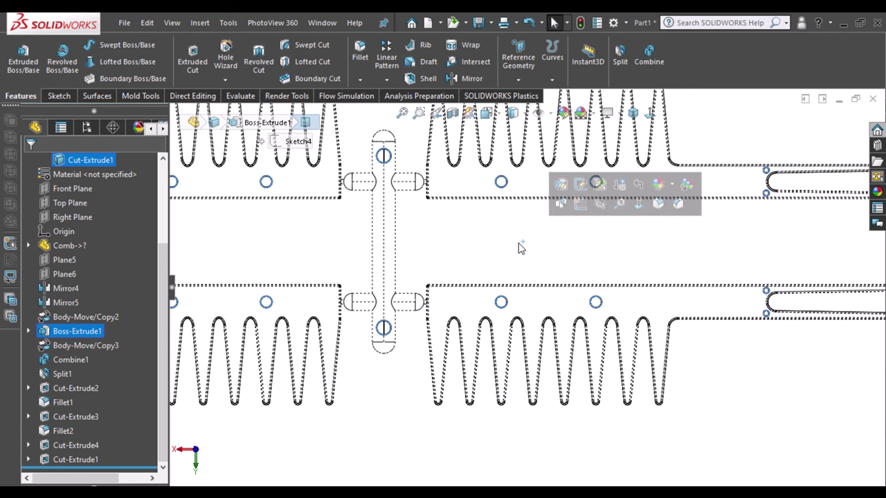
key("f")
mouse_move(469, 174)
middle_mouse_down()
mouse_move(470, 256)
mouse_move(461, 290)
mouse_move(474, 457)
mouse_move(427, 311)
mouse_move(468, 362)
mouse_move(459, 283)
mouse_move(473, 182)
mouse_move(461, 251)
mouse_move(474, 312)
mouse_move(463, 385)
mouse_move(461, 190)
mouse_move(447, 390)
middle_mouse_up()
left_click(503, 223)
mouse_move(503, 224)
middle_mouse_down()
mouse_move(518, 258)
mouse_move(526, 192)
mouse_move(554, 235)
mouse_move(624, 195)
middle_mouse_up()
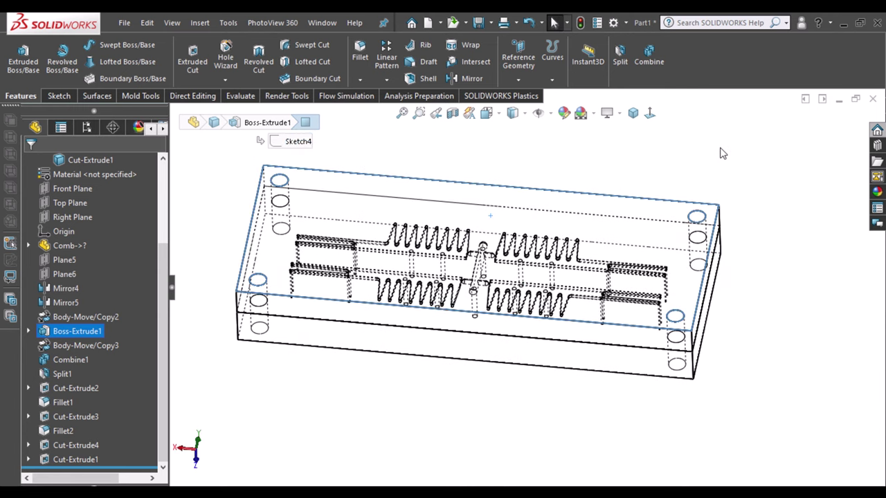
middle_click_drag(440, 373, 425, 434)
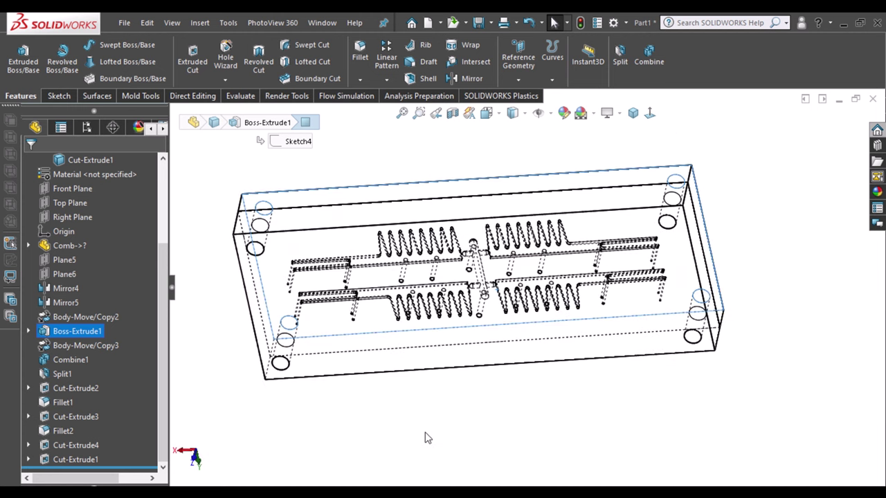
Start a new sketch on the plate face with the channels.
left_click(355, 227)
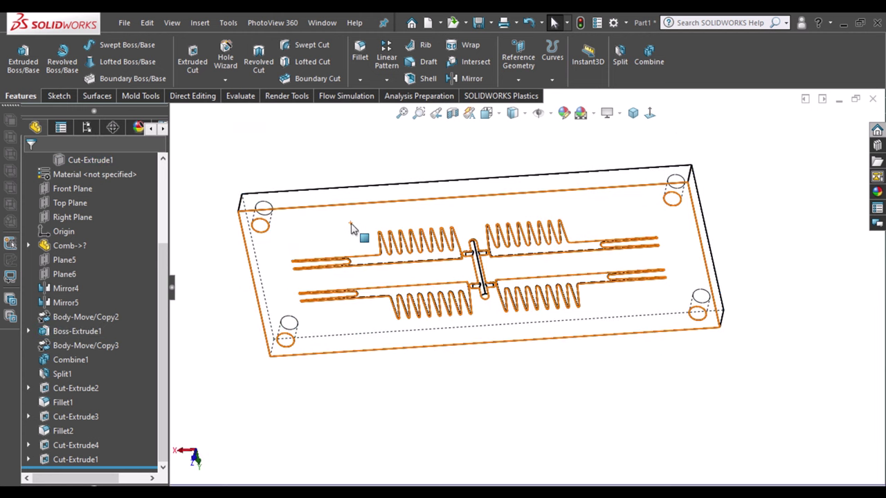
left_click(355, 228)
left_click(461, 164)
Switch to Shaded With Edges, view the face head-on, and draw a circle on the bar's midline.
left_click(526, 115)
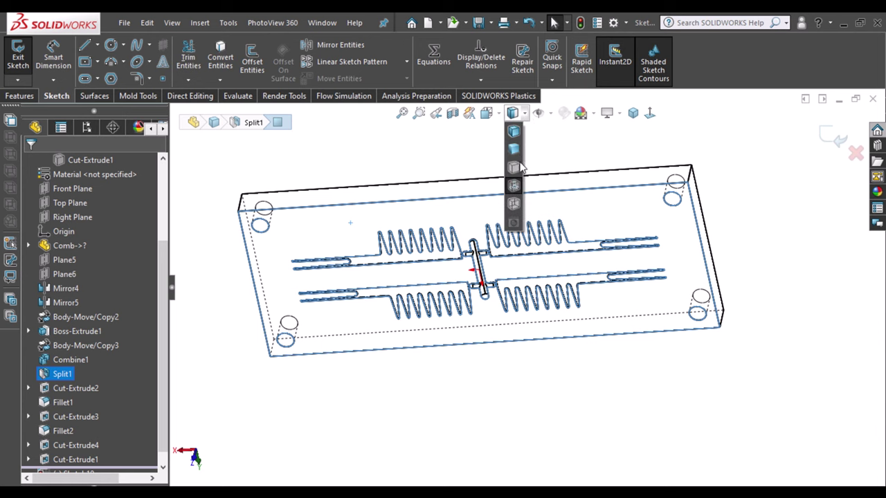
left_click(517, 132)
key("ctrl+1")
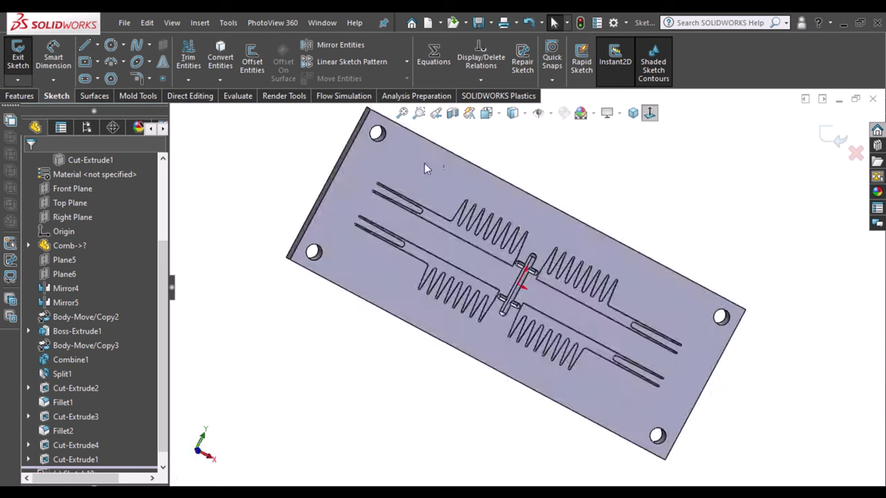
left_click(111, 44)
scroll(521, 272, "down", 3)
scroll(520, 271, "down", 5)
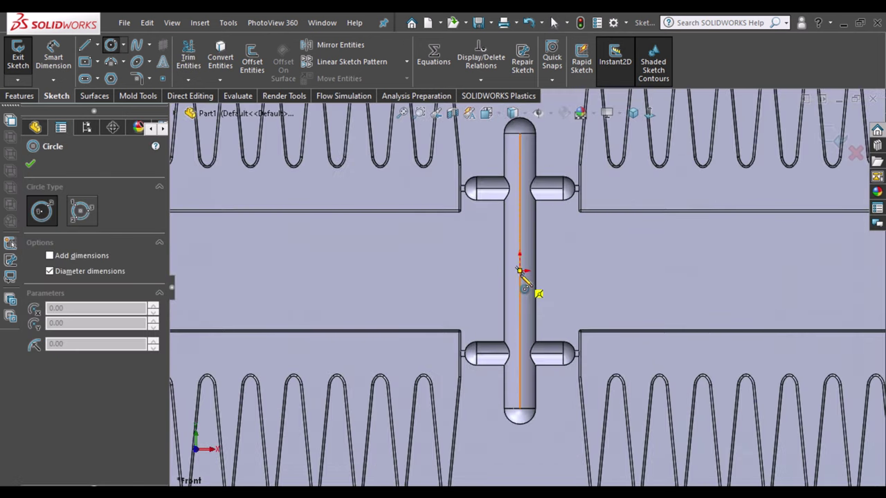
left_click(521, 270)
left_click(533, 280)
key("Escape")
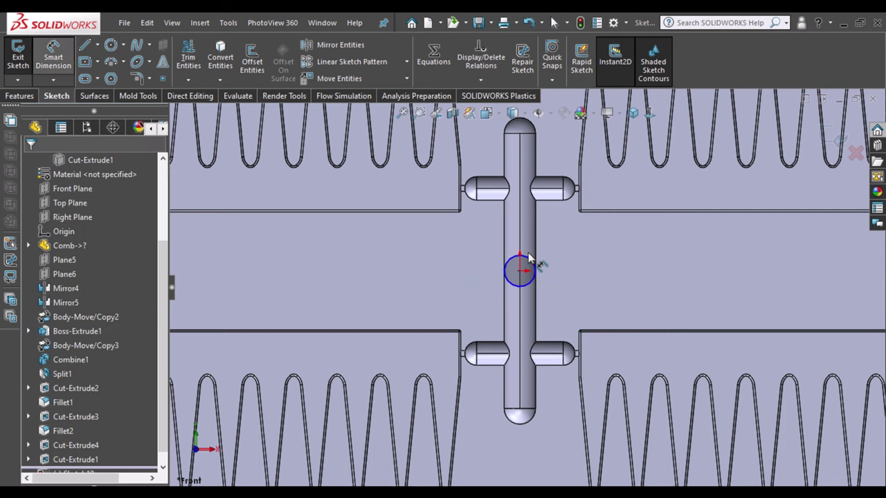
Dimension the circle to a 12 mm diameter, then fit and angle the view.
left_click(532, 262)
left_click(564, 234)
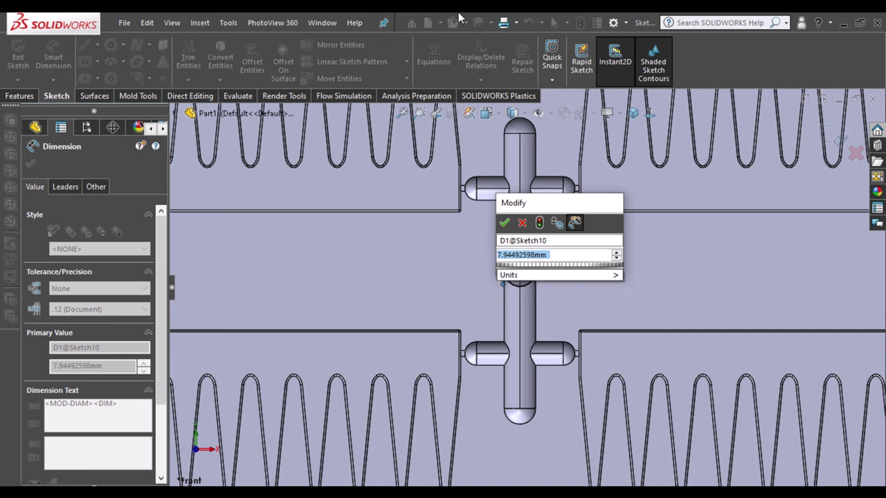
type("12")
key("Return")
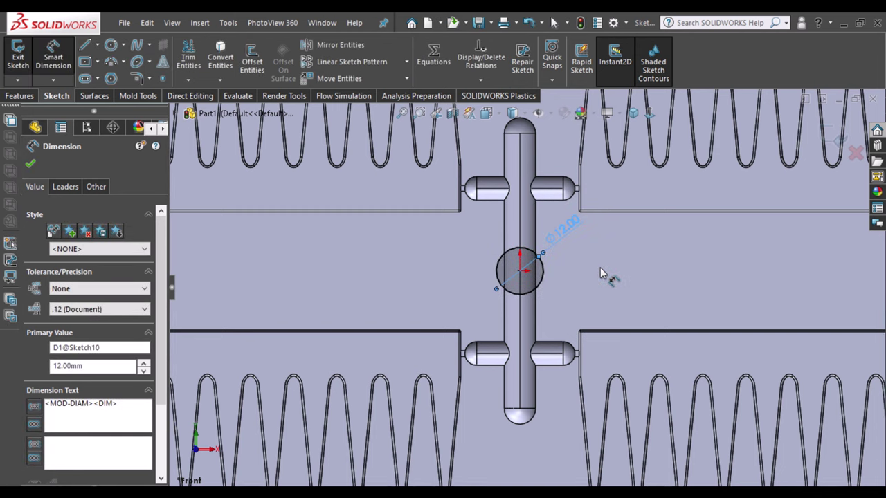
key("Escape")
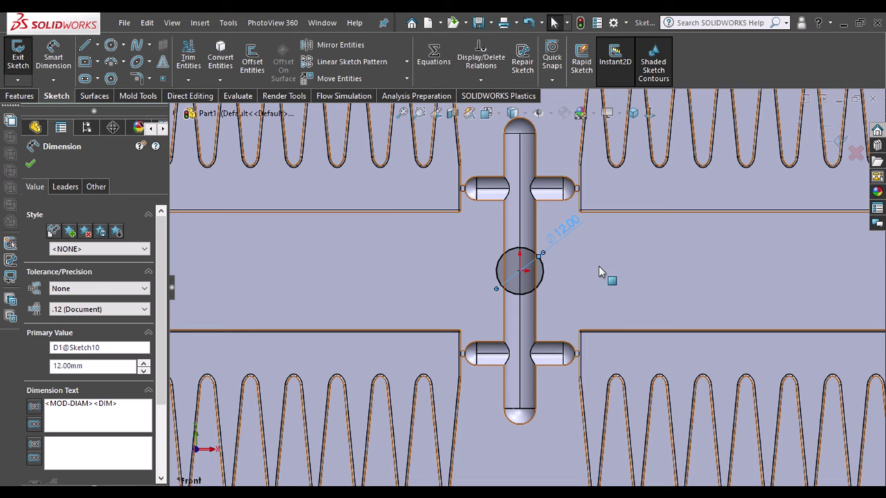
left_click(598, 266)
key("f")
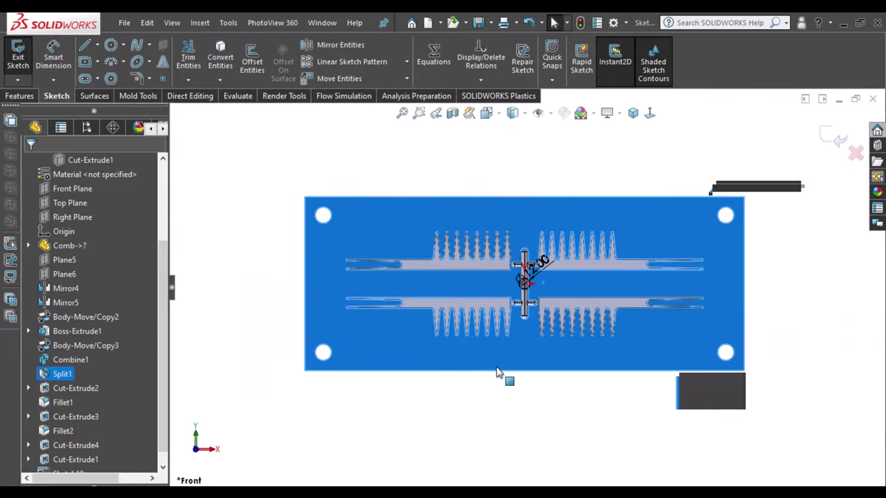
mouse_move(598, 266)
middle_mouse_down()
mouse_move(492, 151)
mouse_move(500, 384)
middle_mouse_up()
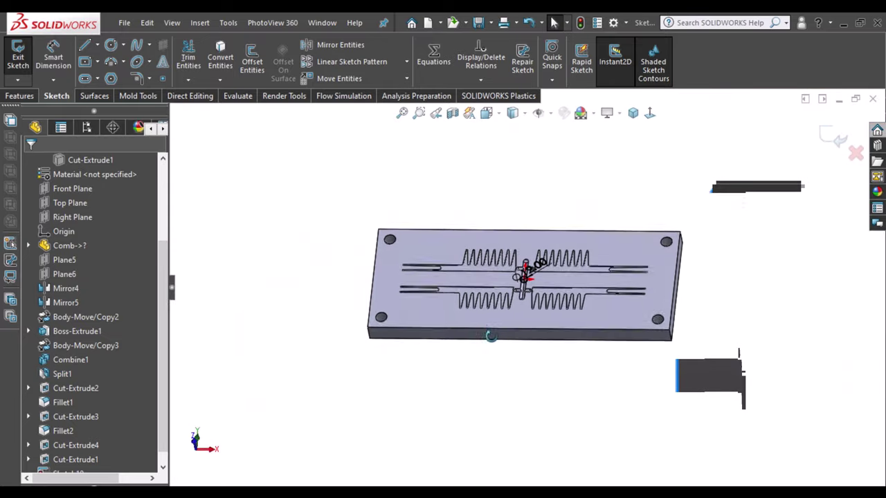
left_click(25, 97)
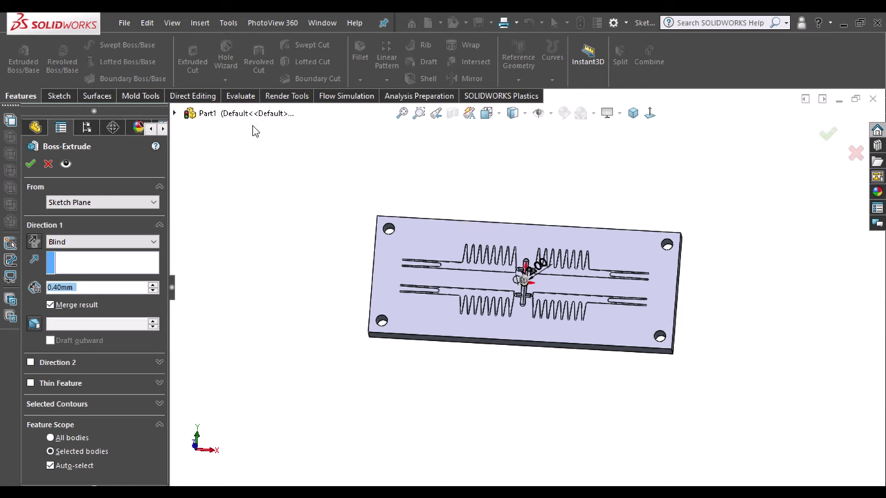
Extrude-cut the 12 mm circle with the end condition set to Through All.
left_click(193, 59)
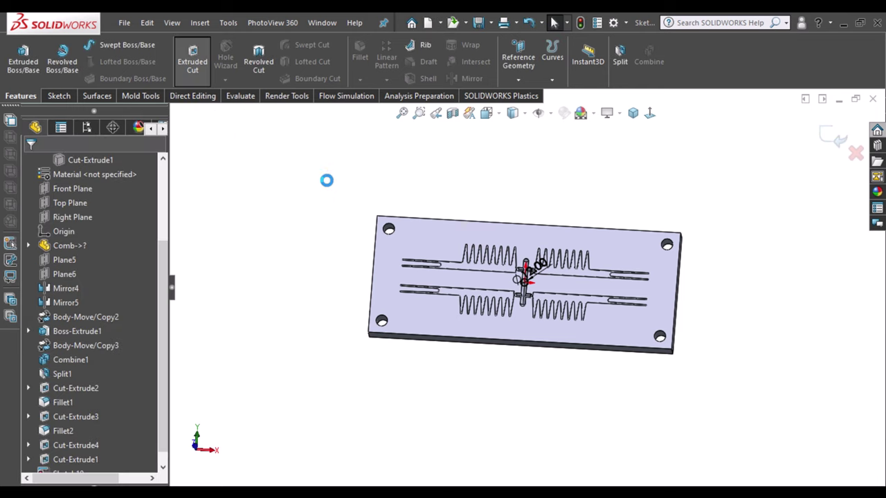
left_click(152, 241)
left_click(61, 257)
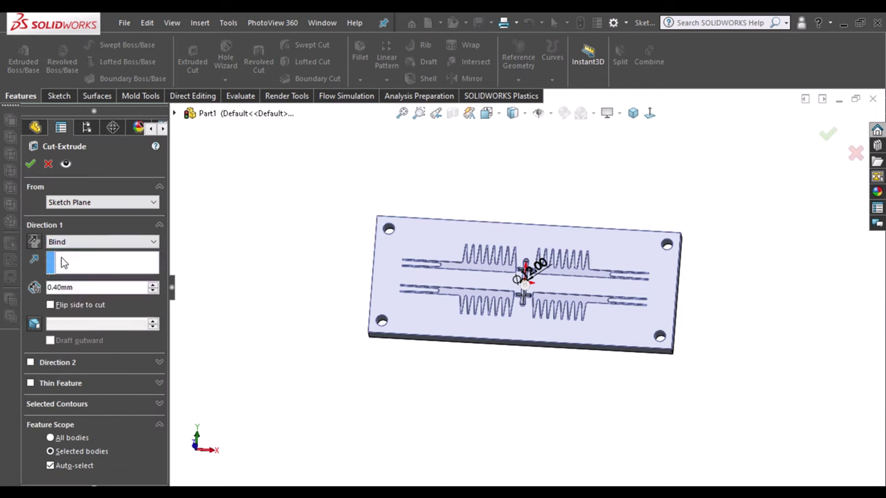
left_click(97, 241)
left_click(66, 258)
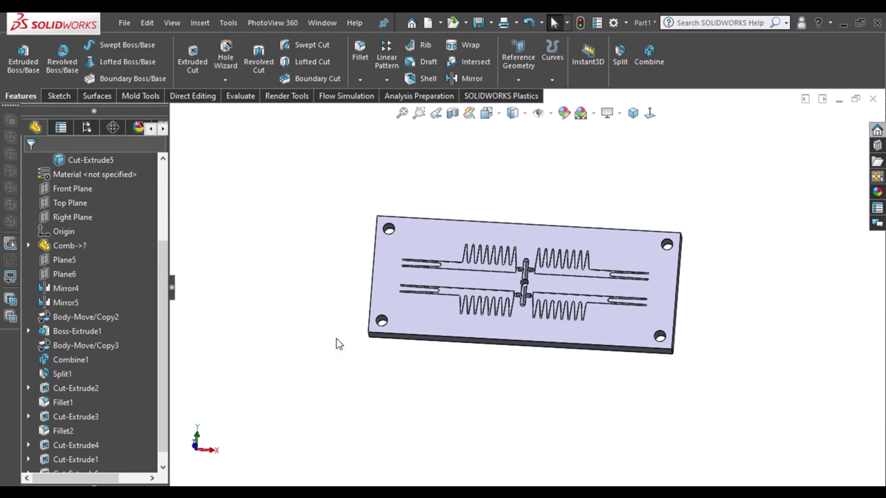
Select the Cut-Extrude1 solid body among the part's bodies.
left_click_drag(166, 285, 154, 227)
left_click(86, 230)
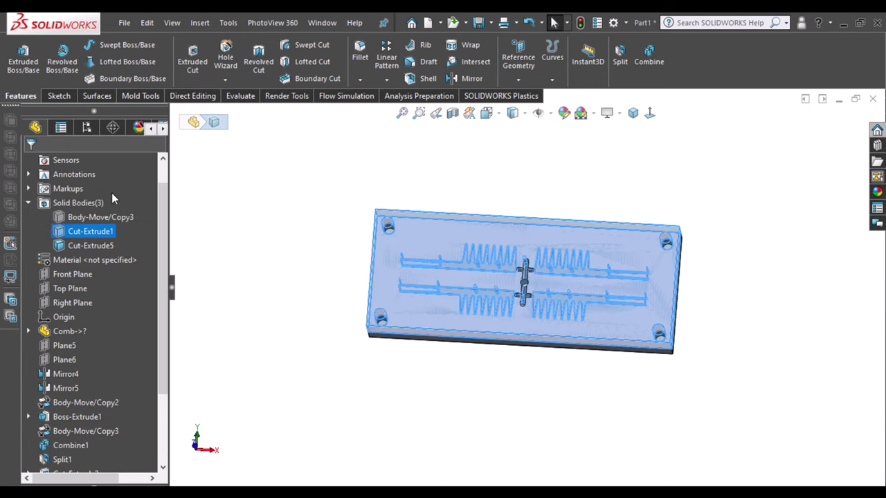
scroll(112, 192, "down", 2)
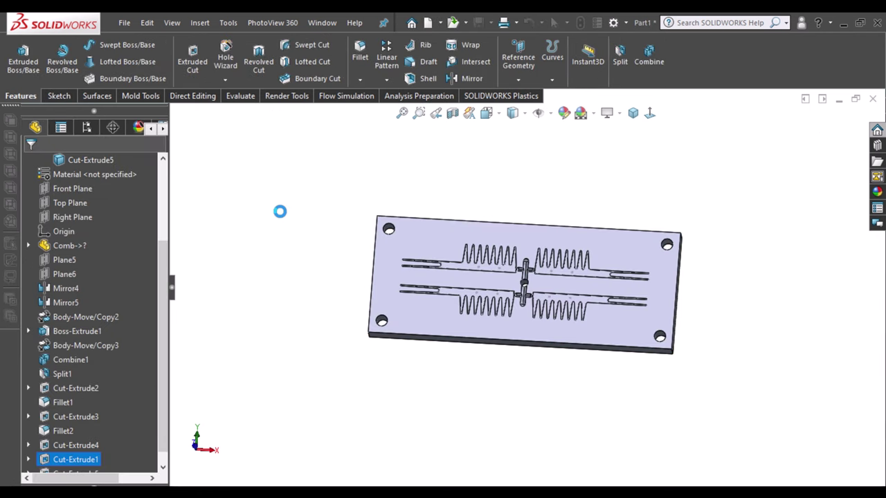
scroll(104, 229, "up", 10)
left_click(72, 244)
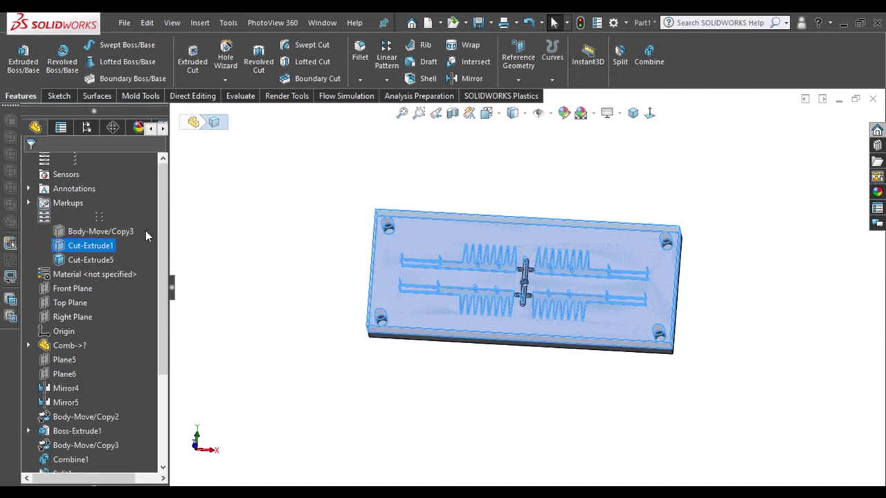
Switch the display style to Hidden Lines Visible and select the lower body.
left_click(390, 348)
middle_click_drag(389, 348, 389, 194)
left_click(512, 113)
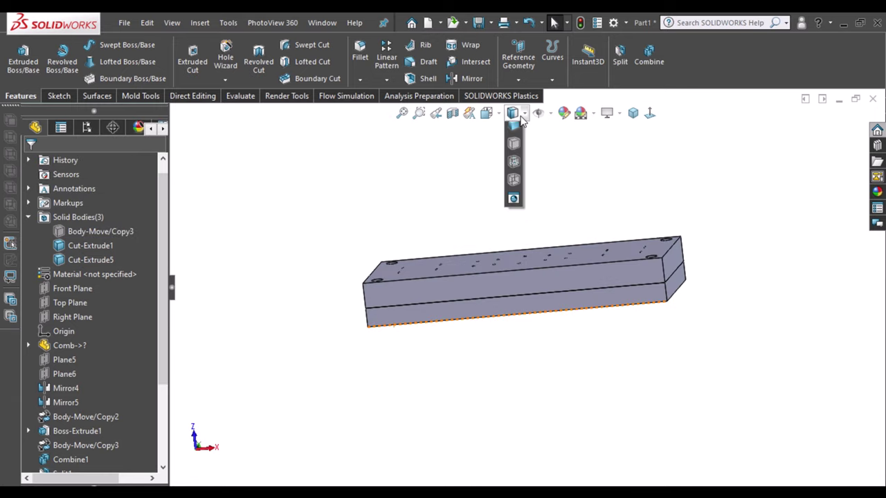
left_click(516, 192)
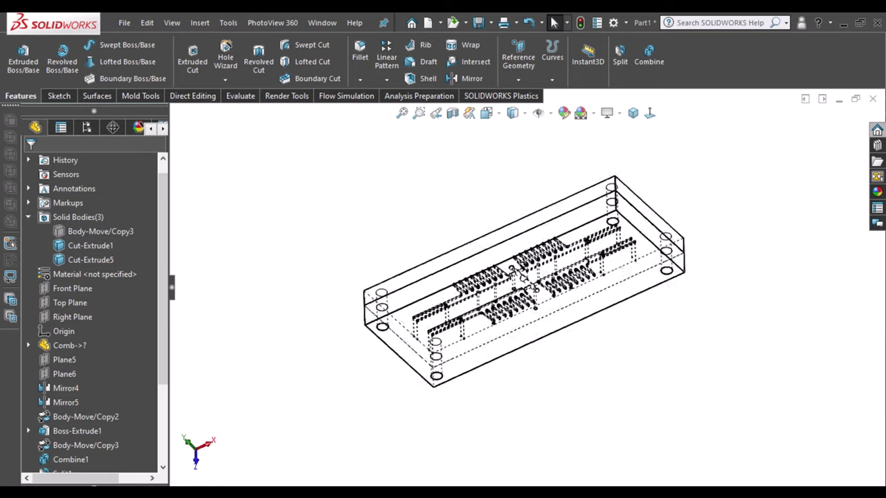
middle_click_drag(505, 206, 559, 263)
left_click(559, 263)
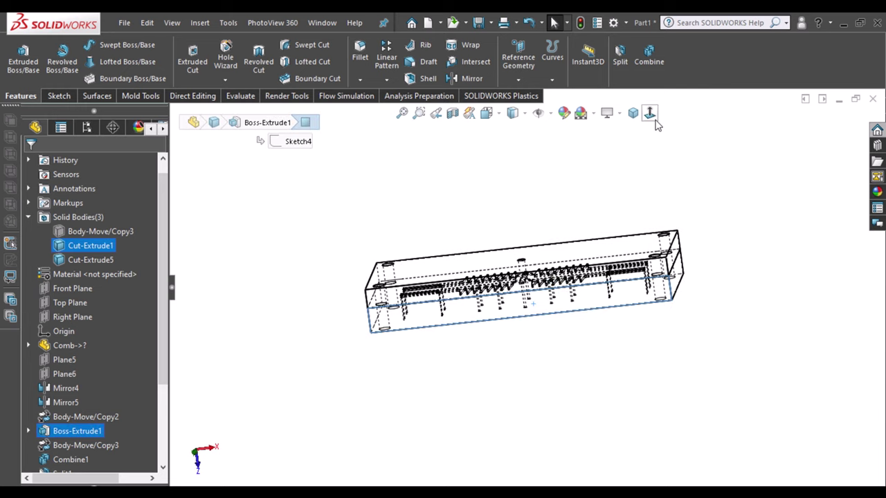
View the part from the Front and zoom in.
left_click(651, 113)
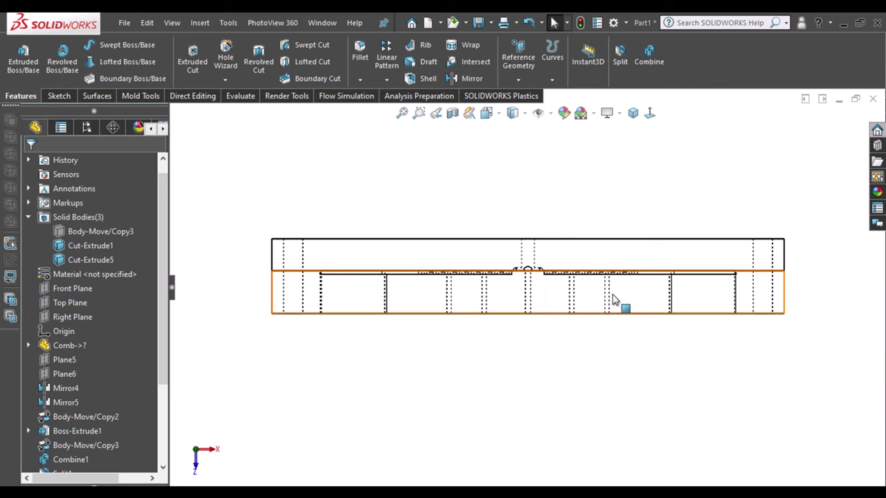
scroll(570, 333, "down", 2)
scroll(564, 323, "down", 1)
scroll(718, 289, "up", 1)
scroll(719, 289, "down", 1)
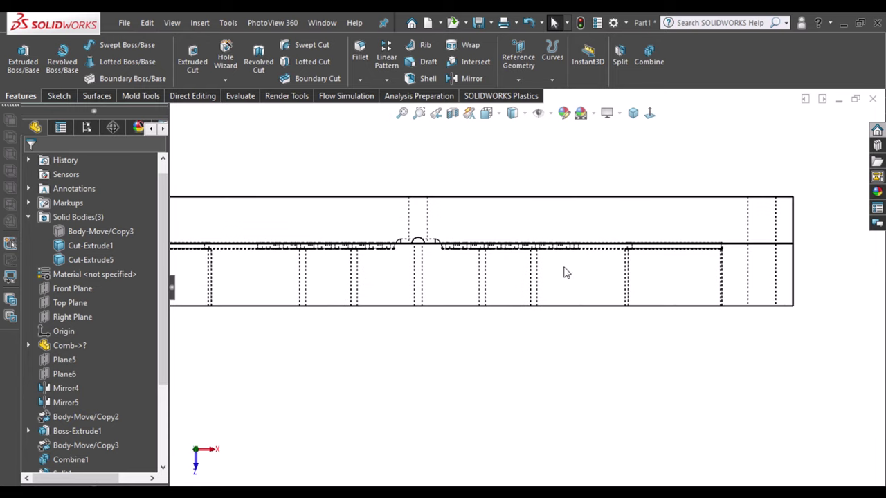
scroll(693, 284, "down", 1)
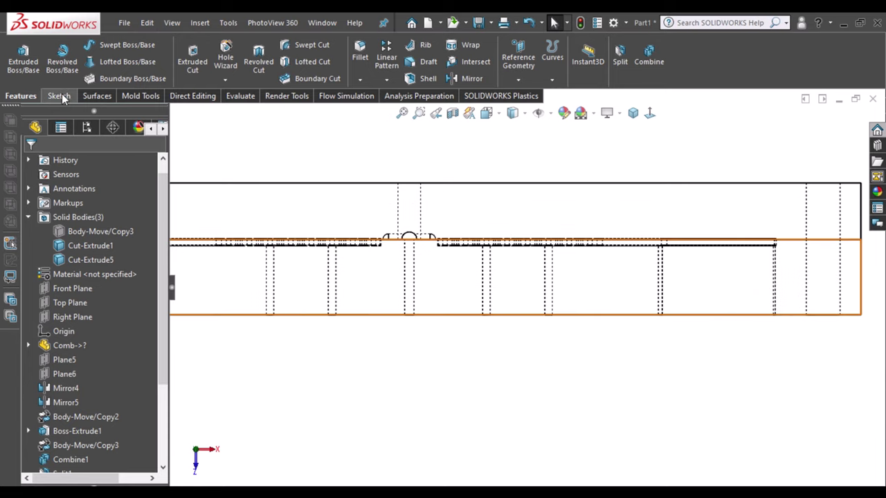
Set up a 1/8 pipe tap hole with Through All tap drill and 12 mm thread depth.
left_click(303, 281)
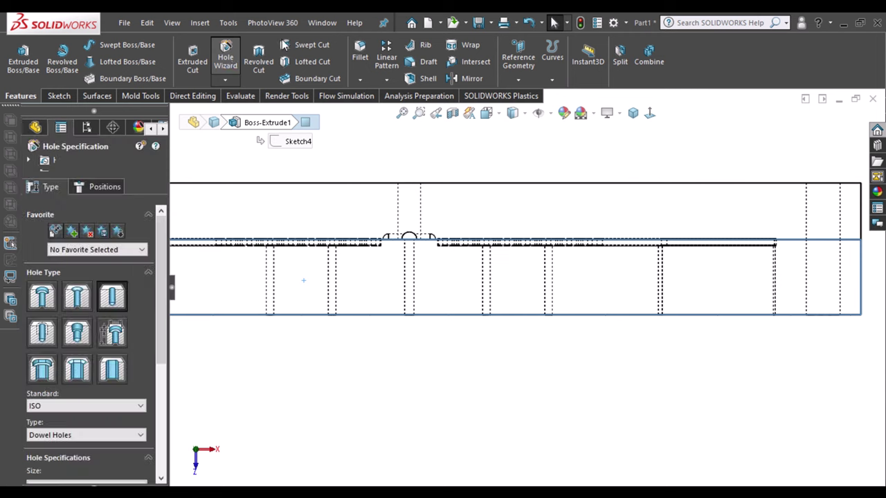
scroll(155, 299, "down", 5)
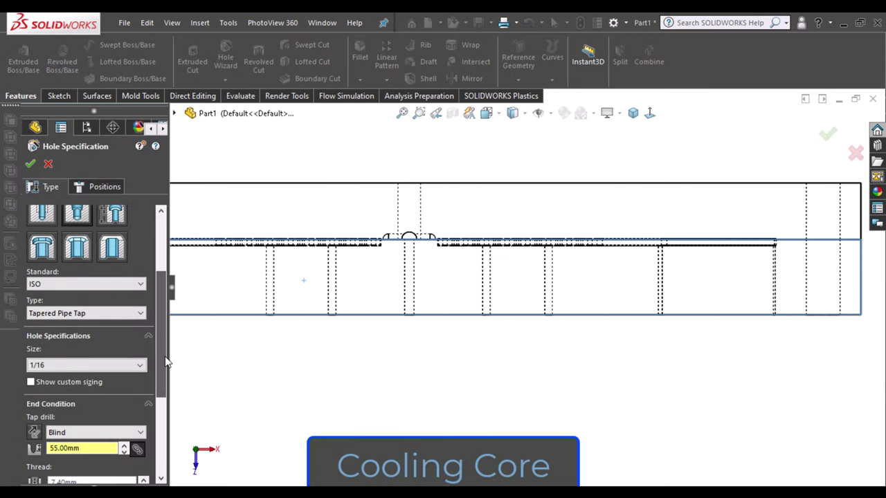
left_click(115, 302)
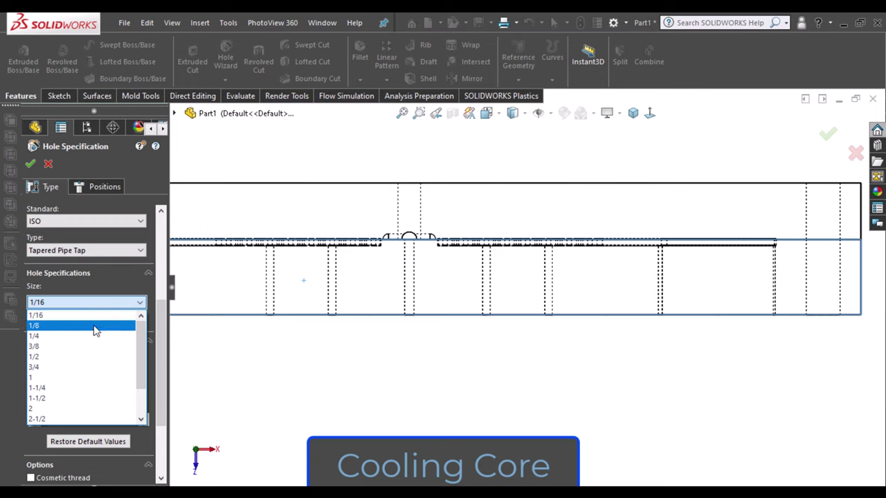
left_click(94, 326)
left_click(111, 371)
left_click(104, 392)
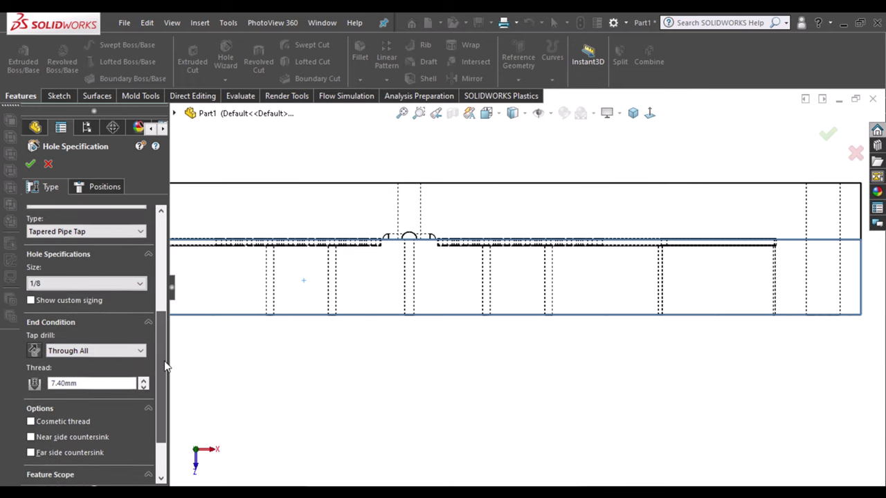
scroll(159, 367, "down", 3)
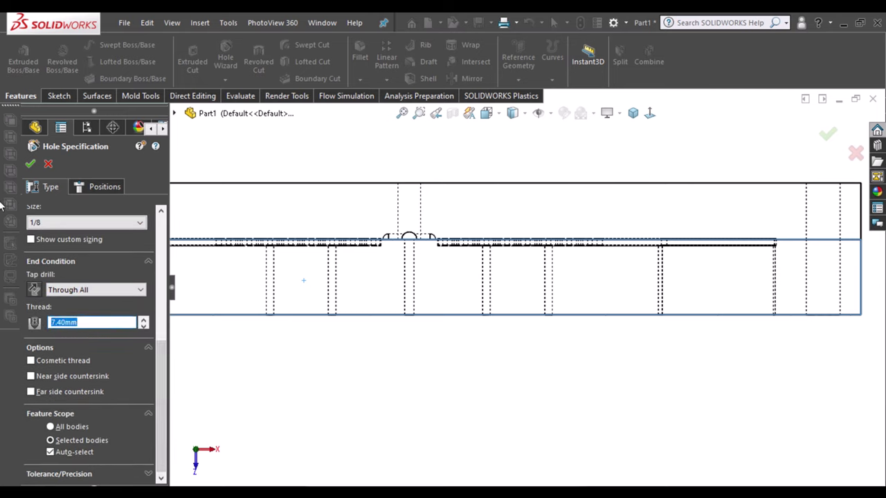
type("12")
key("Return")
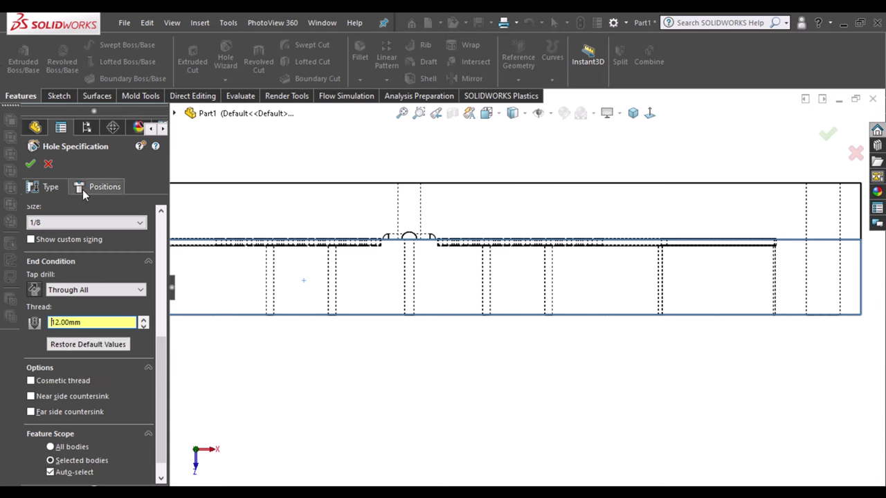
Draw a vertical construction line down to the bottom edge and a horizontal one across the plate.
left_click(97, 186)
key("l")
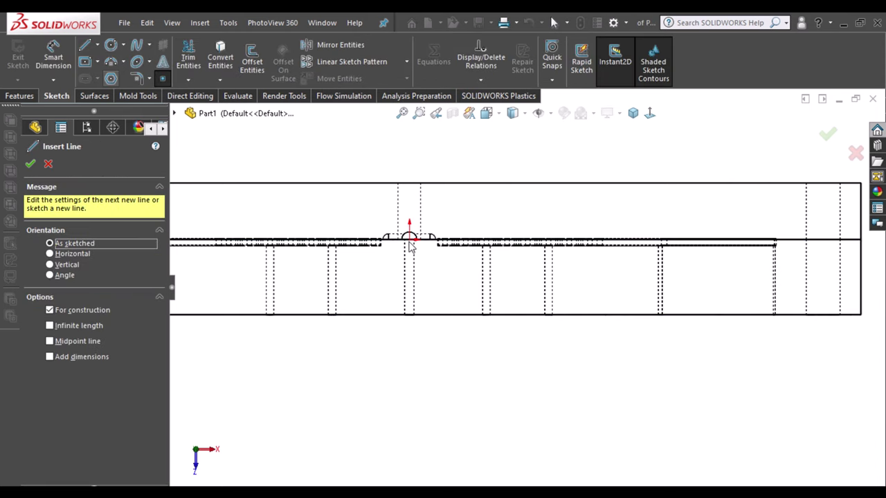
left_click(409, 238)
left_click(409, 315)
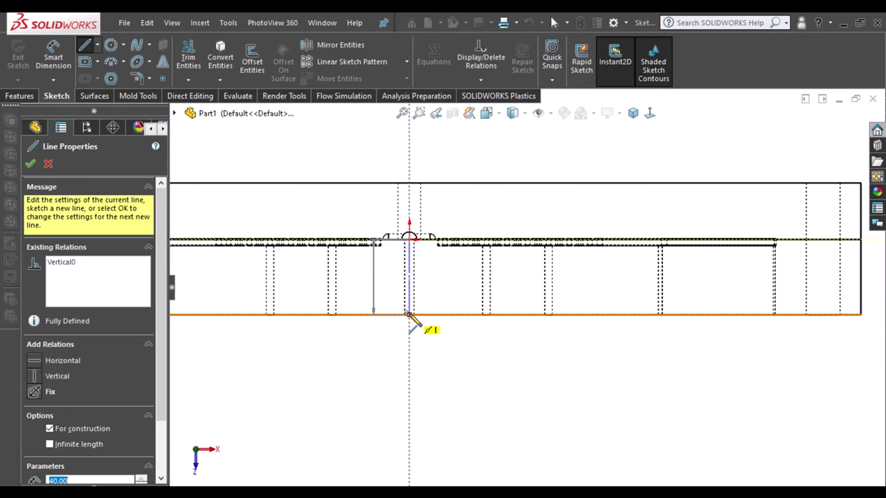
left_click(410, 266)
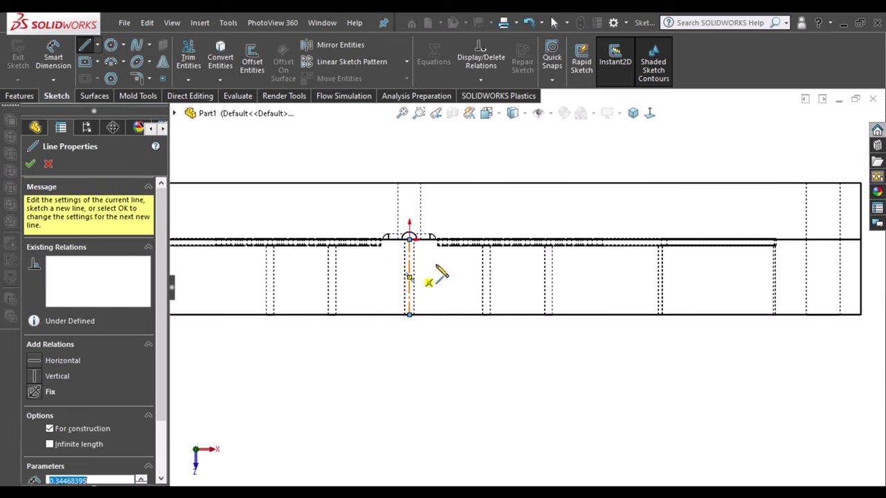
left_click(827, 267)
scroll(629, 283, "down", 1)
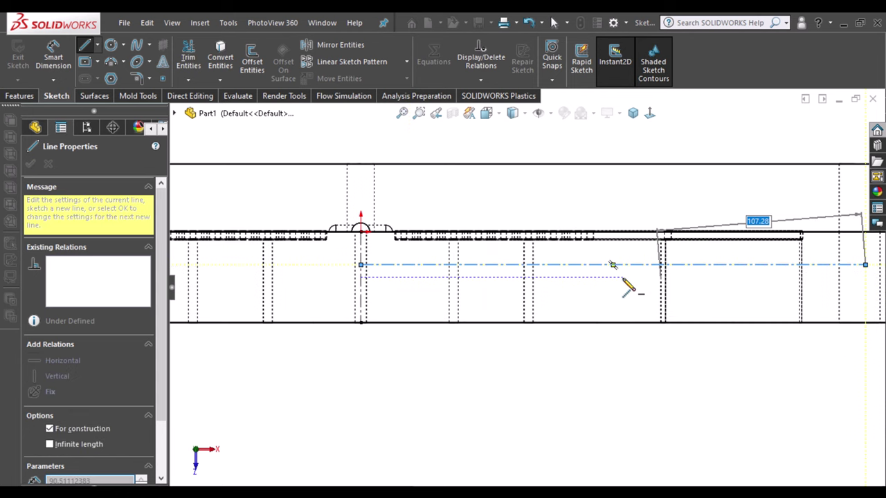
scroll(629, 283, "down", 1)
key("Escape")
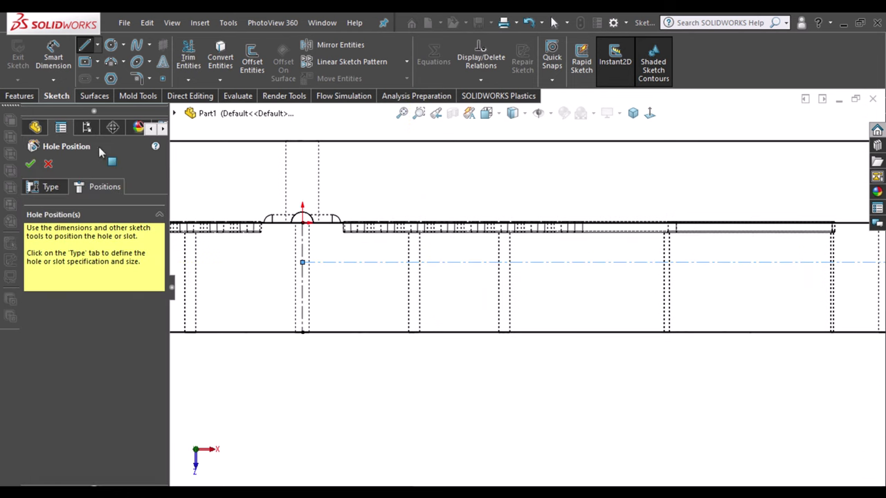
Place hole centres along the horizontal construction line, through to the fifth.
left_click(363, 262)
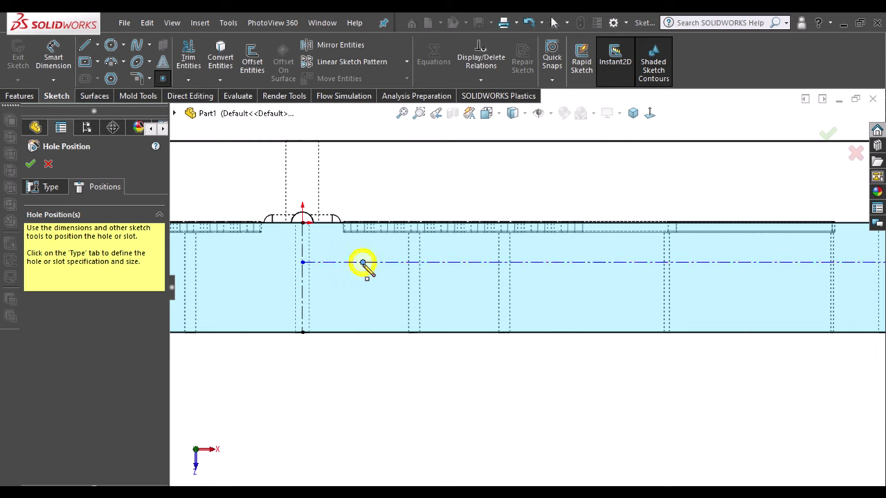
left_click(461, 262)
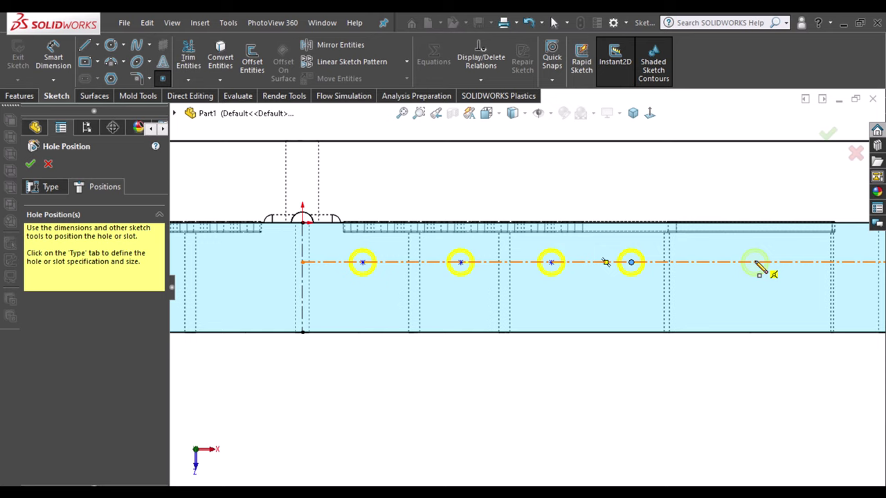
left_click(755, 262)
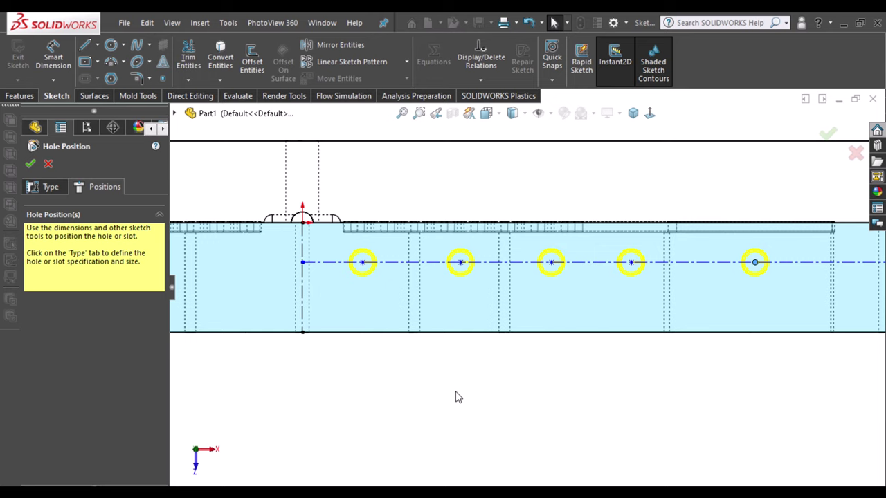
Dimension the hole row's depth at 13.00 mm.
right_click_drag(184, 176, 184, 142)
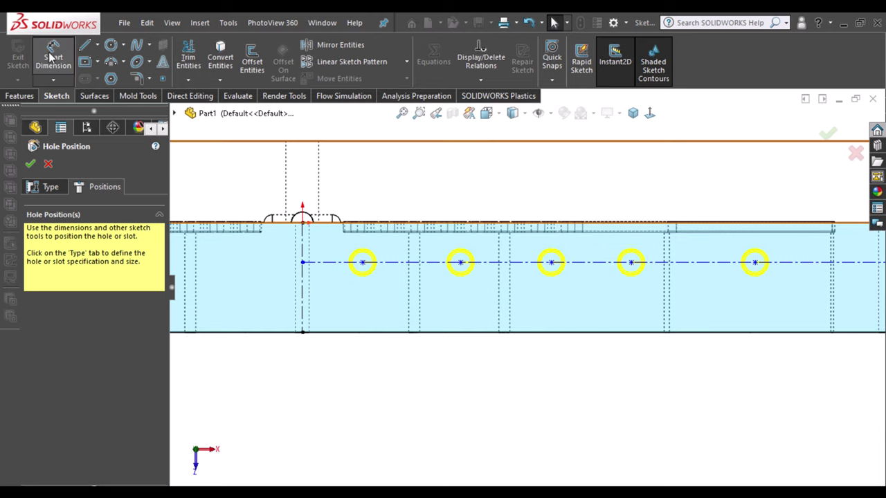
left_click(302, 223)
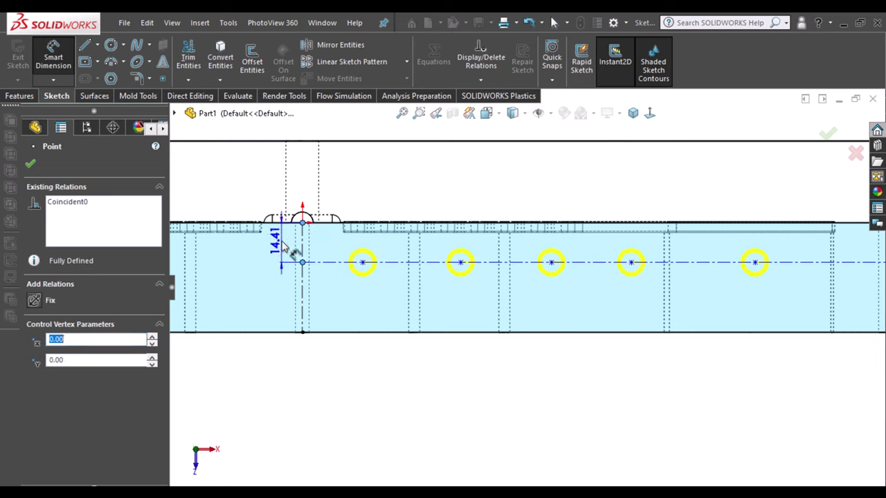
left_click(283, 248)
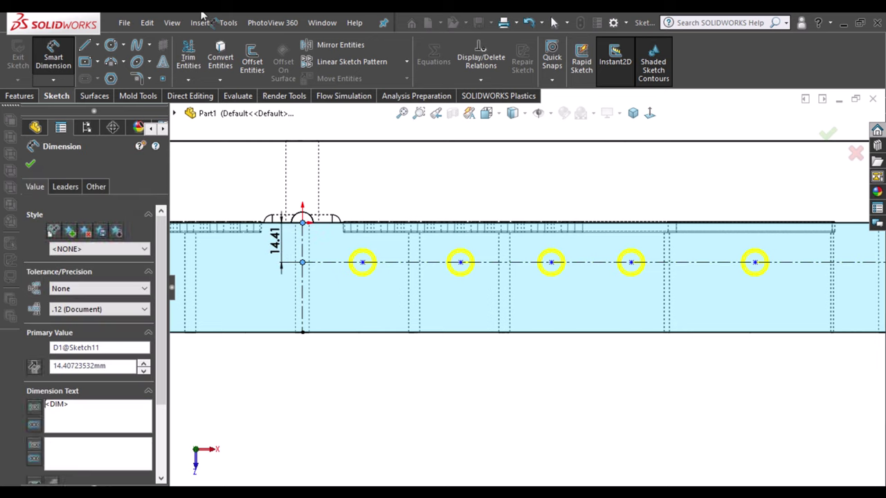
type("13")
key("Return")
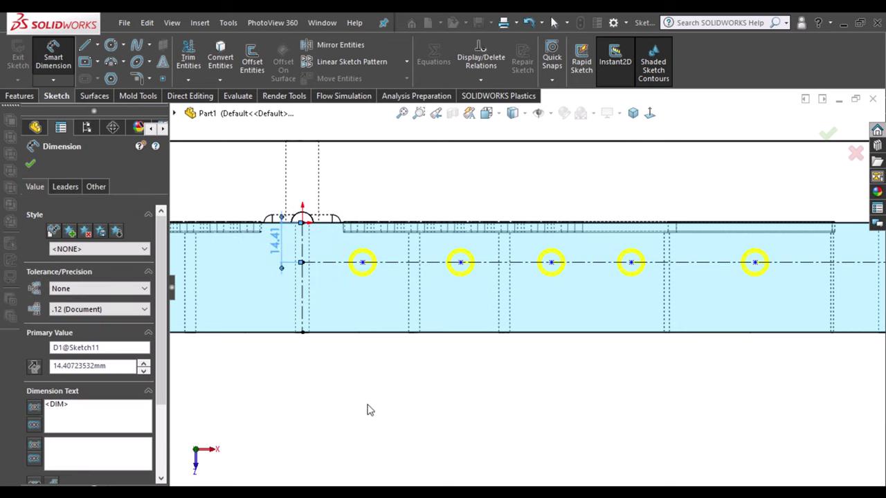
key("Escape")
scroll(418, 254, "down", 1)
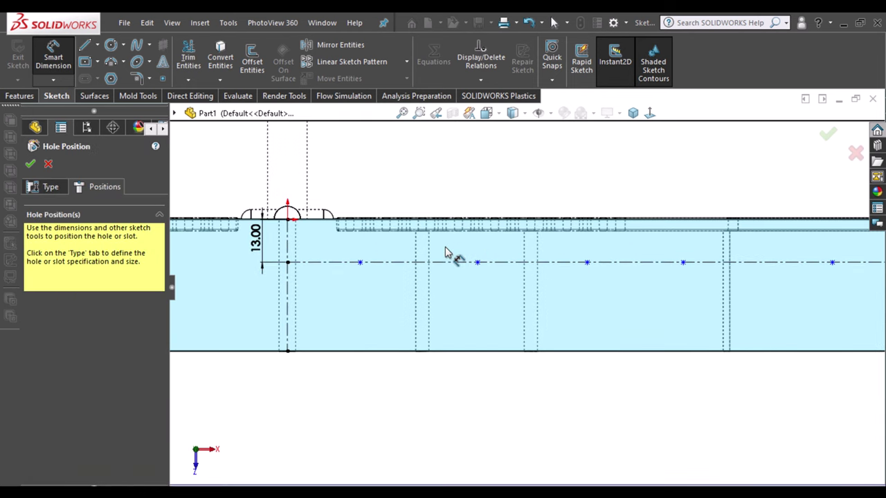
scroll(443, 260, "down", 2)
Place the first hole 22 mm from the vertical centreline and space the second 35 mm.
left_click(330, 277)
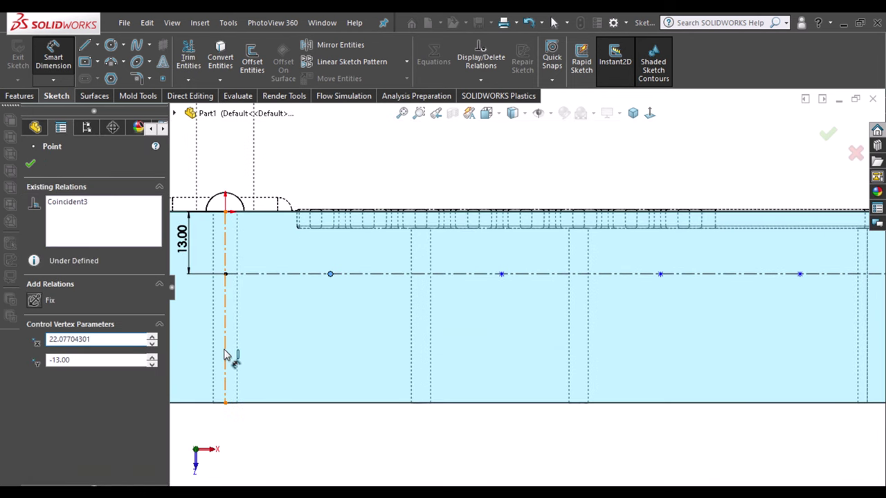
left_click(292, 373)
left_click(291, 372)
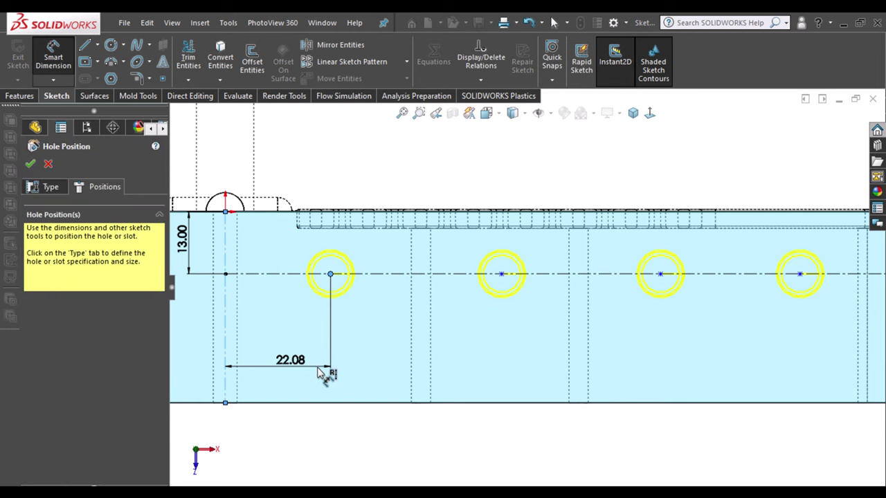
type("22")
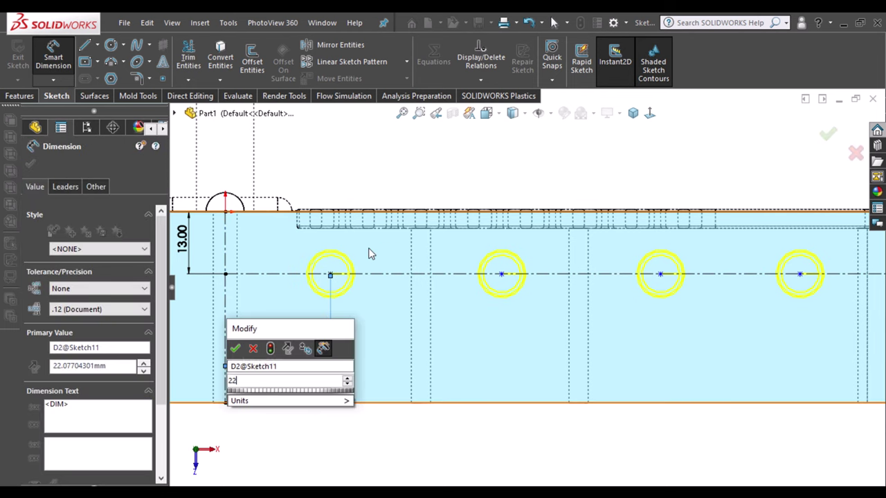
key("Return")
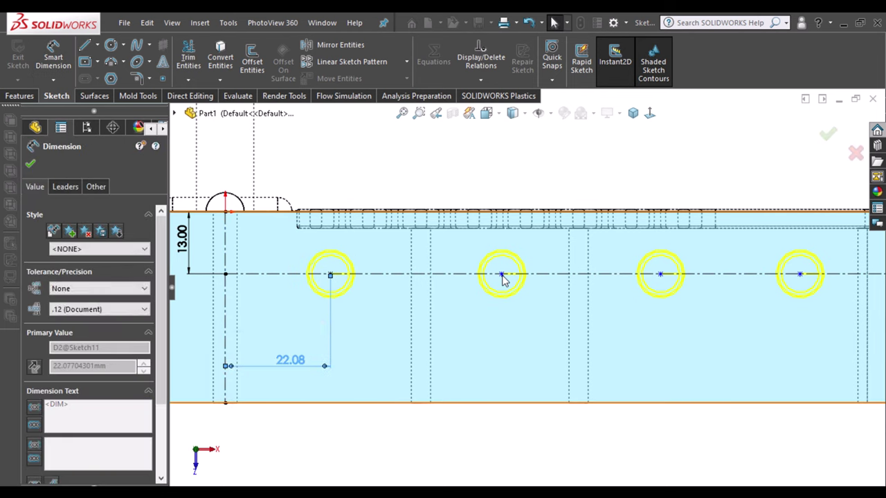
left_click(503, 277)
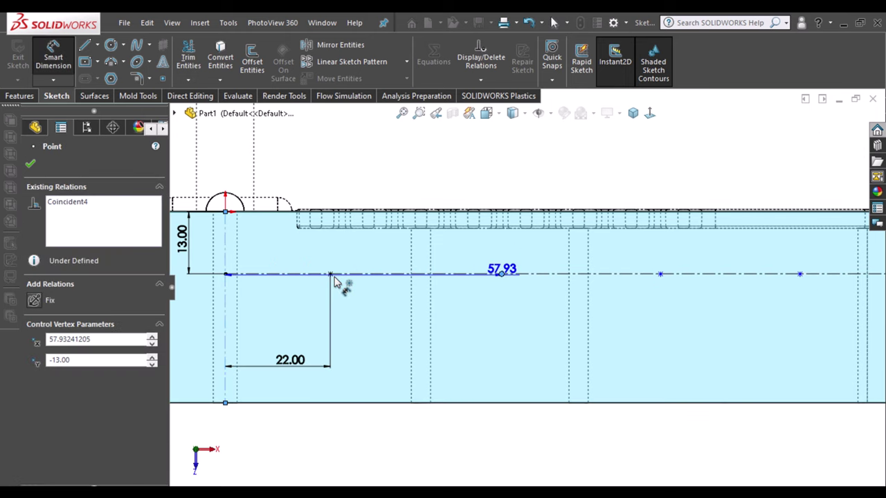
left_click(331, 275)
left_click(377, 326)
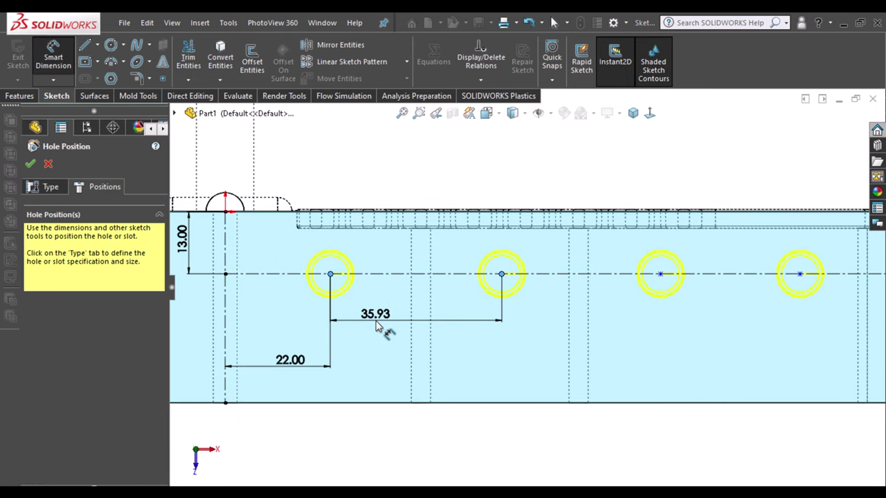
type("35")
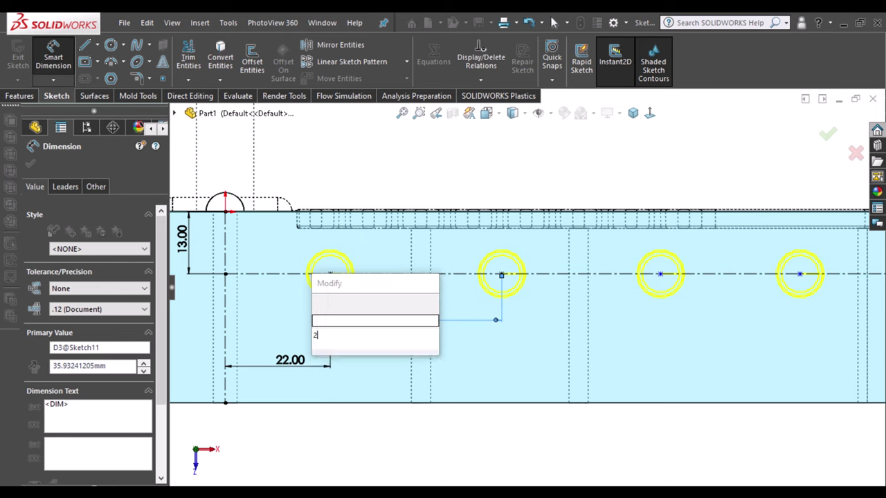
key("Escape")
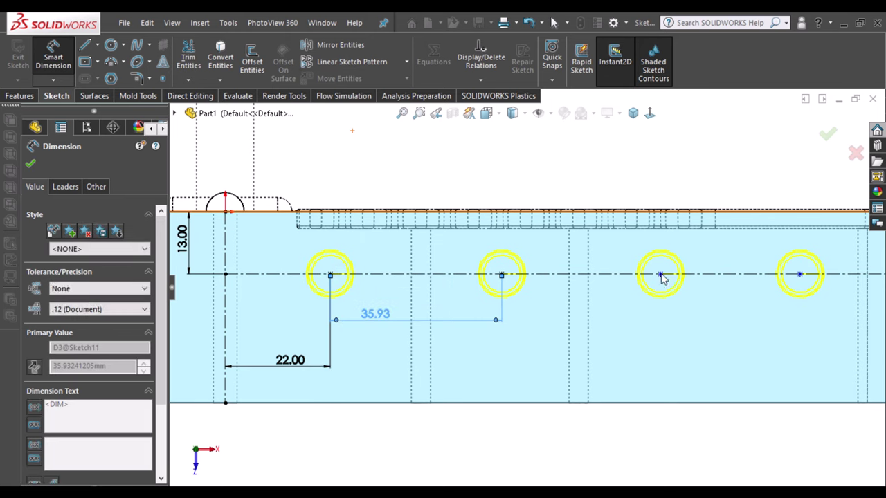
Set the spacing between the second and third holes to 34 mm.
left_click(661, 274)
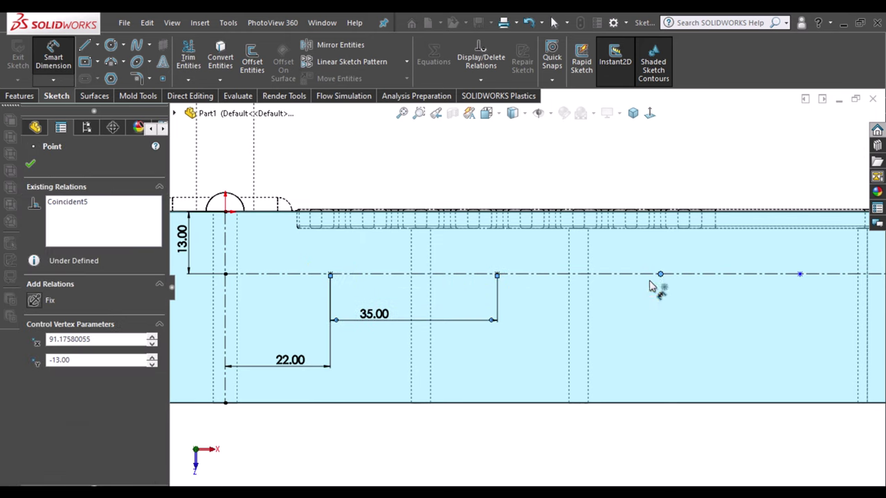
left_click(497, 275)
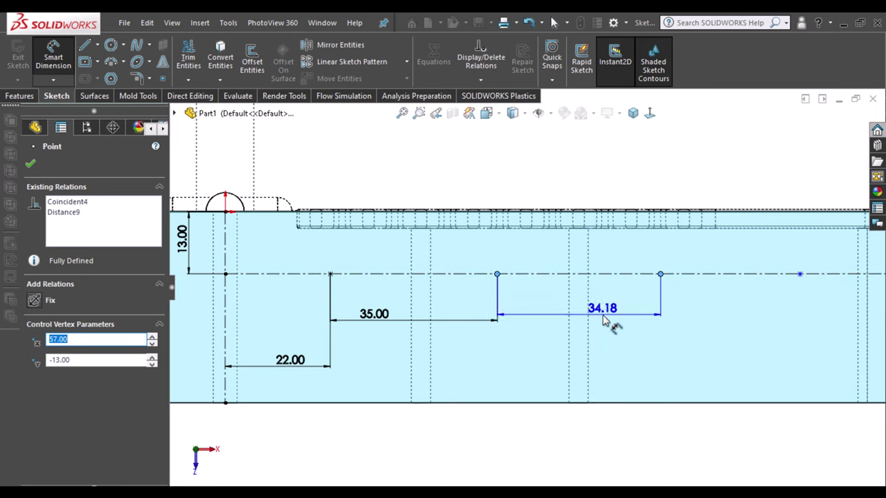
left_click(604, 319)
double_click(603, 308)
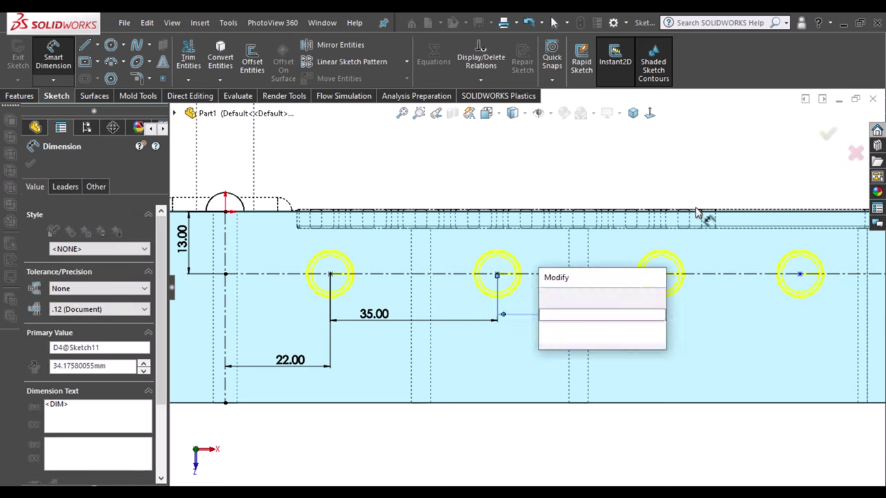
type("35")
key("Return")
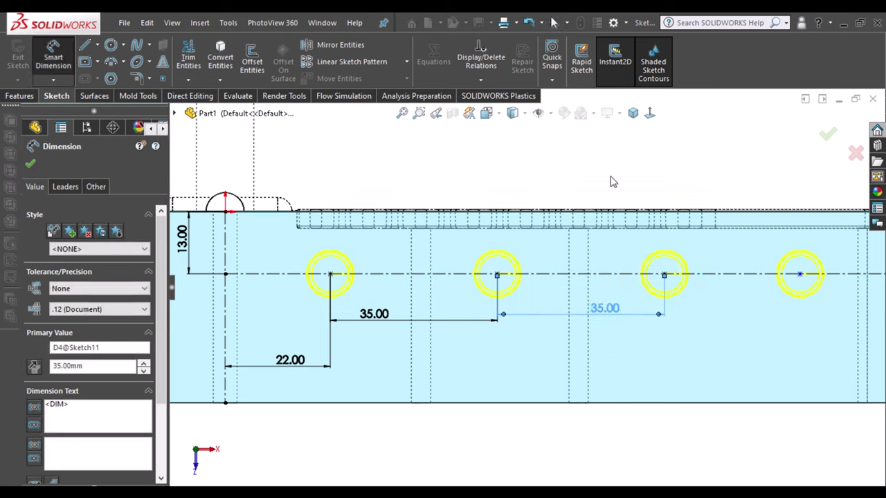
key("Escape")
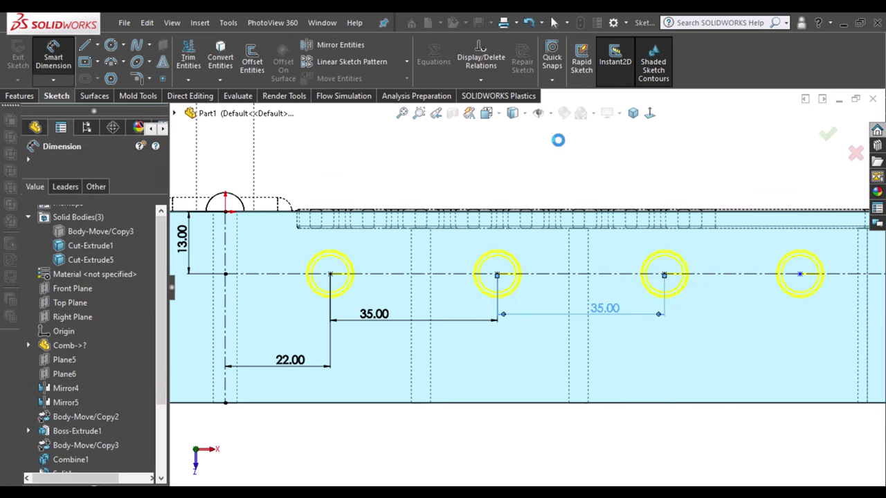
type("34")
key("Return")
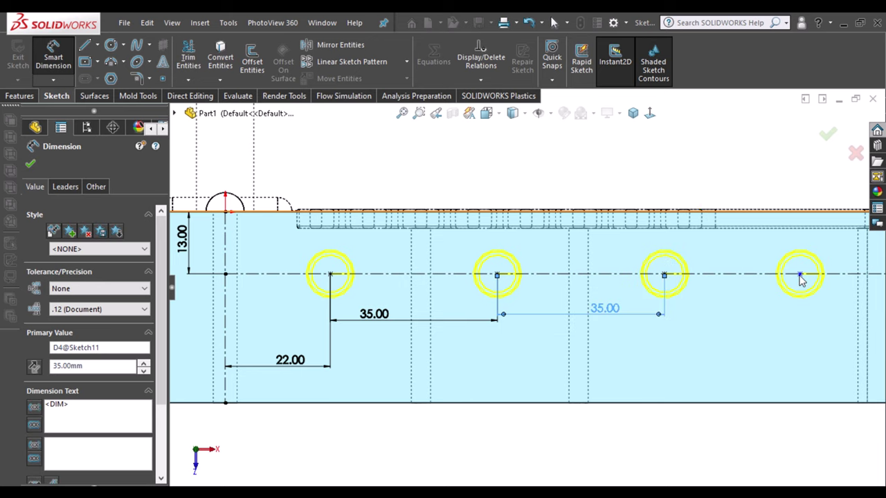
Set the spacing between the third and fourth holes to 28 mm.
left_click(800, 275)
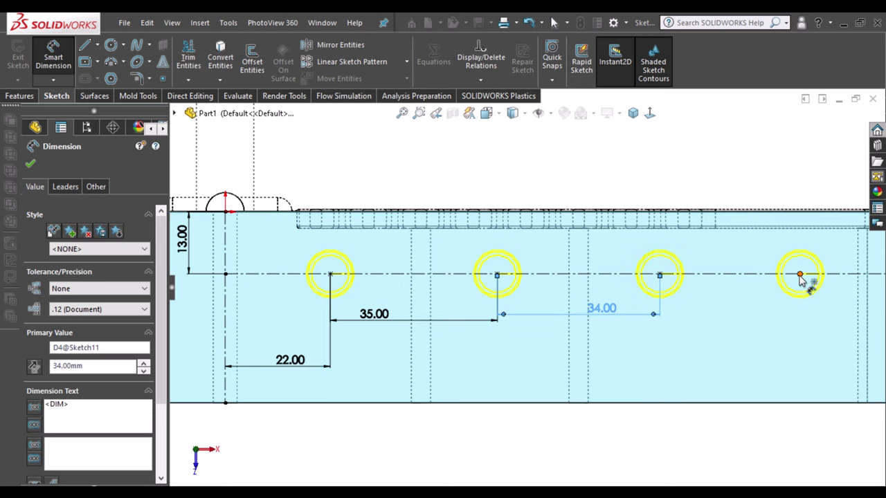
left_click(661, 277)
left_click(704, 304)
type("283")
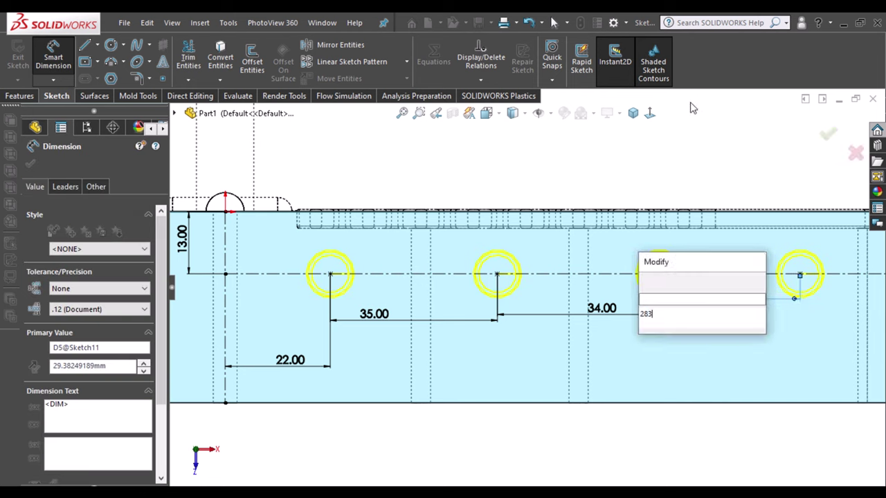
key("Return")
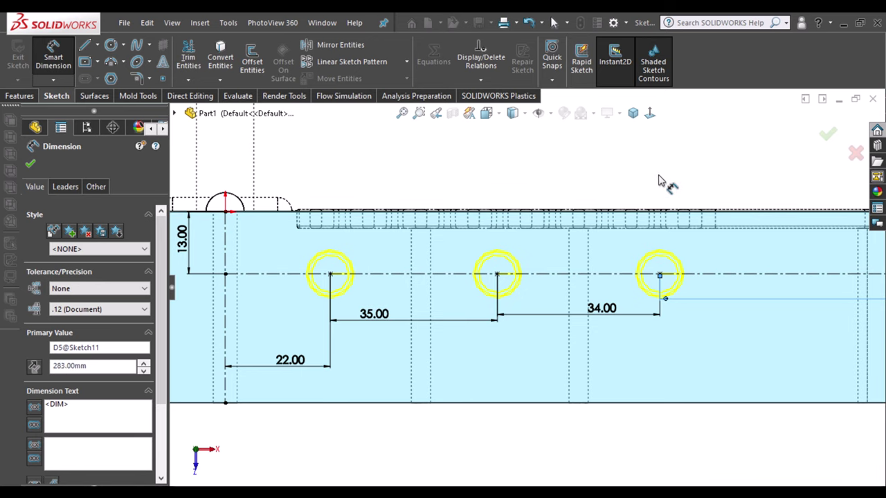
key("Escape")
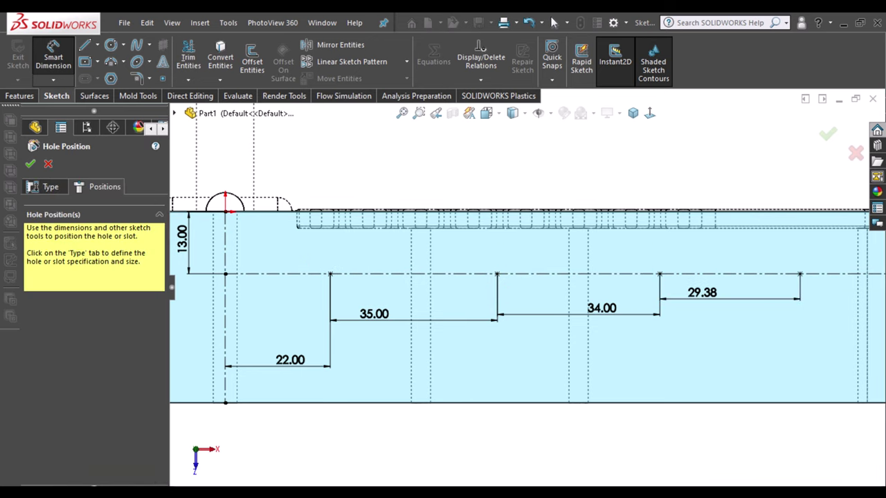
double_click(707, 296)
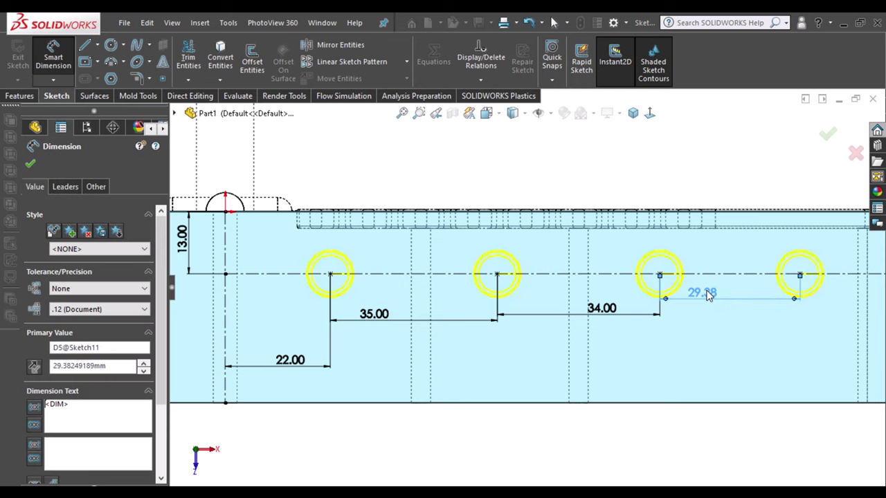
type("28")
key("Return")
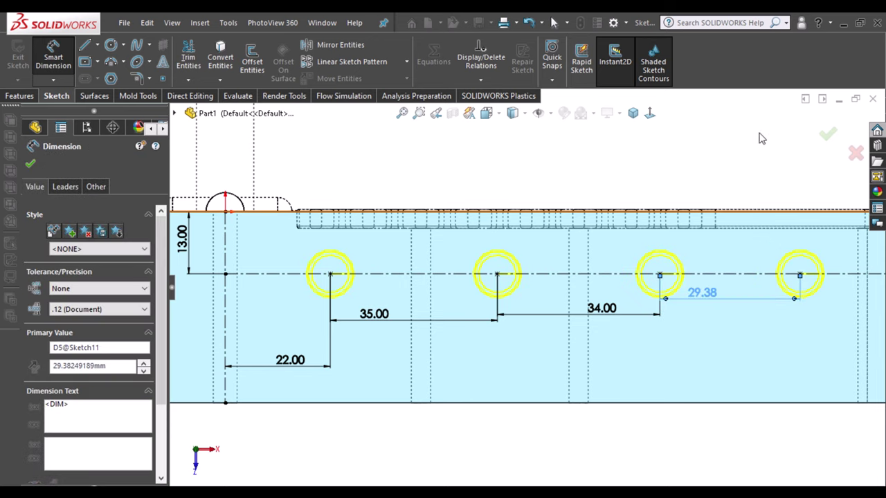
left_click(738, 138)
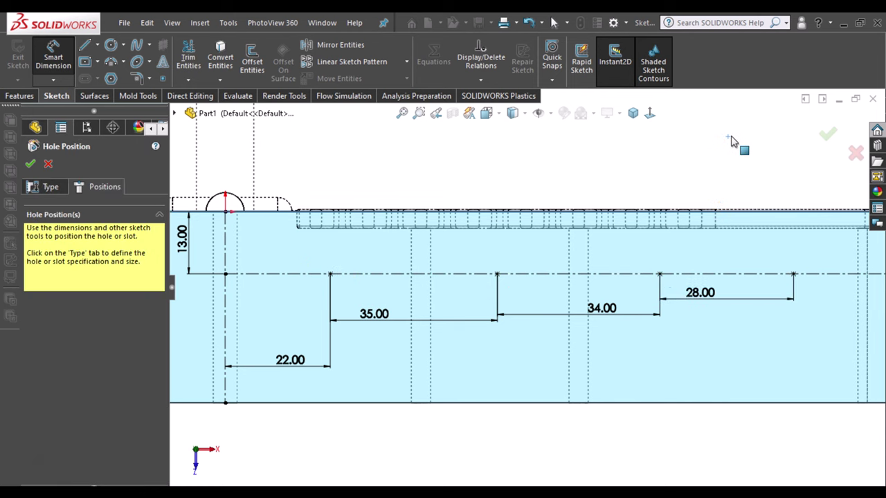
scroll(616, 184, "down", 2)
scroll(599, 187, "up", 2)
scroll(785, 258, "up", 1)
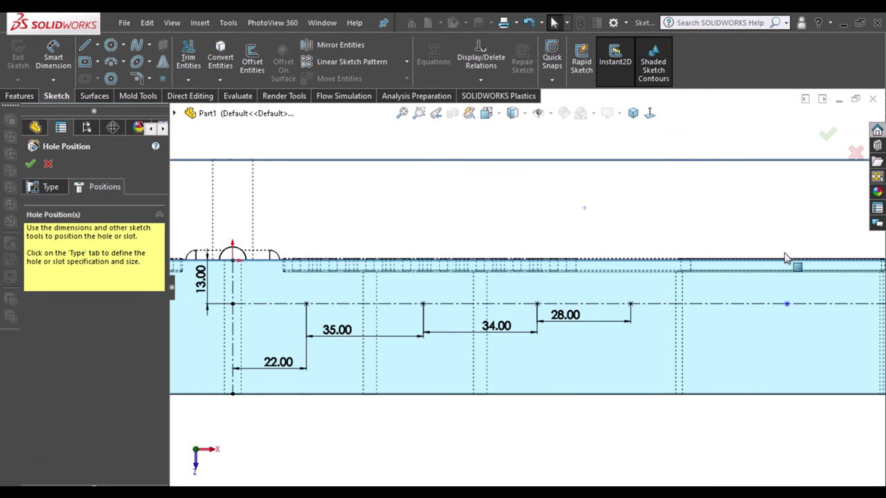
Add a 46 mm dimension between the last two hole points on the centreline.
left_click(630, 304)
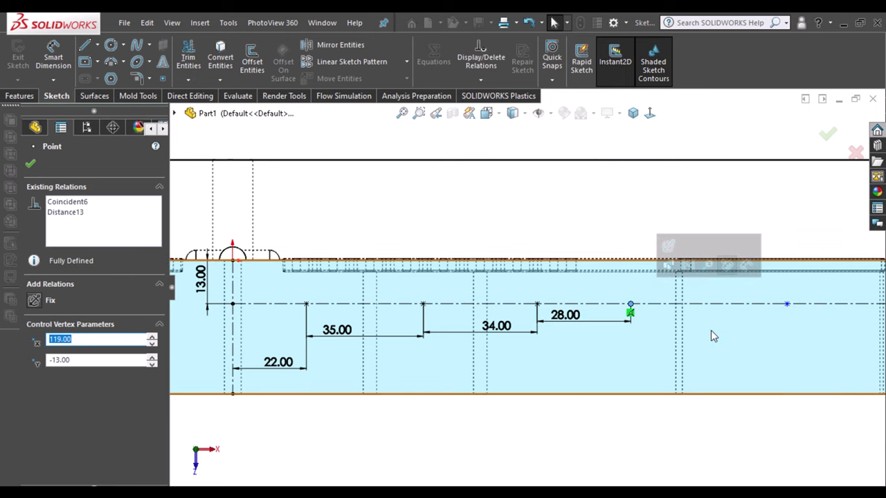
key("d")
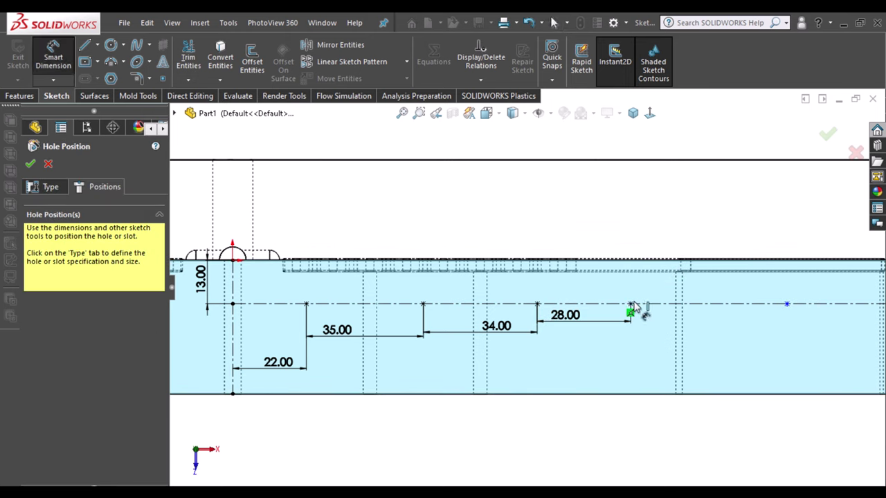
left_click(787, 304)
left_click(738, 346)
type("4")
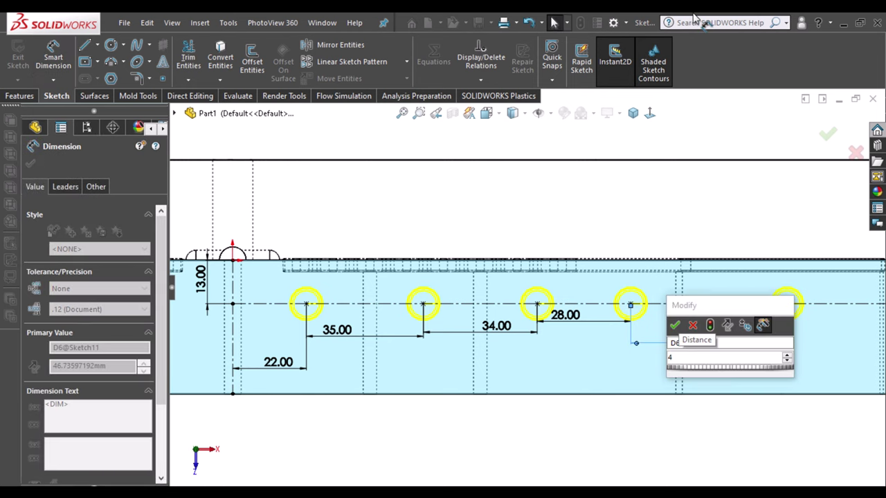
key("Return")
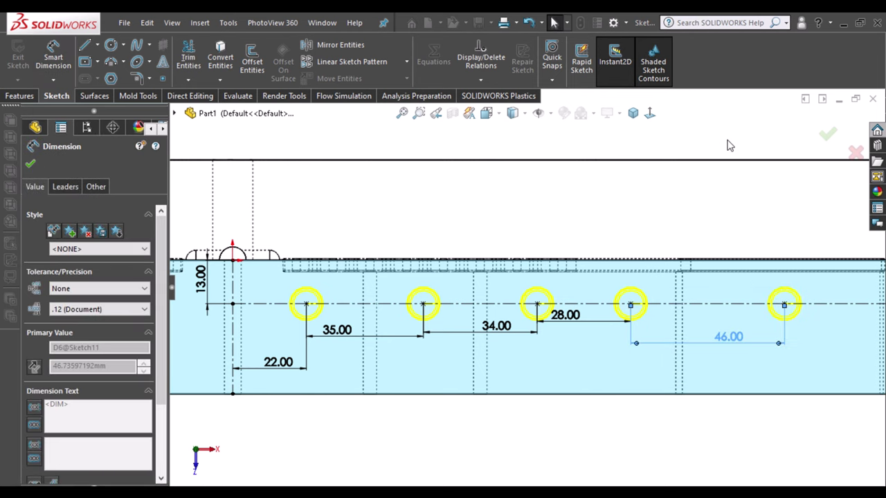
key("Escape")
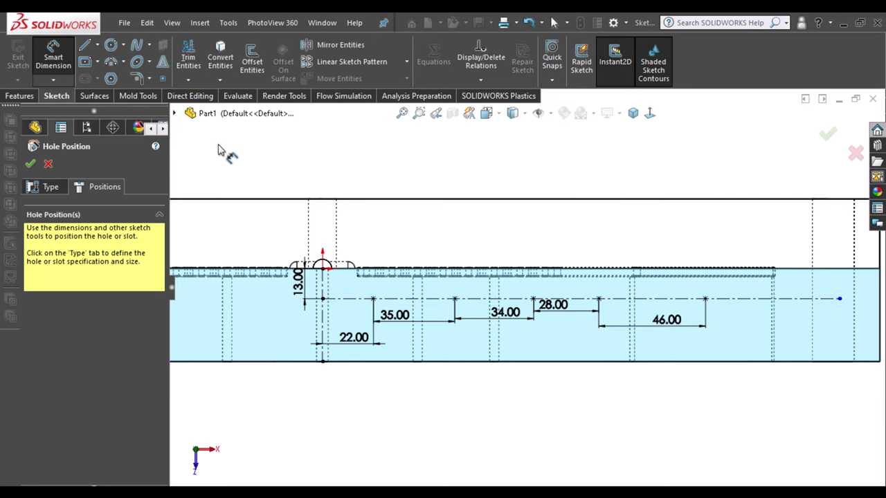
key("Escape")
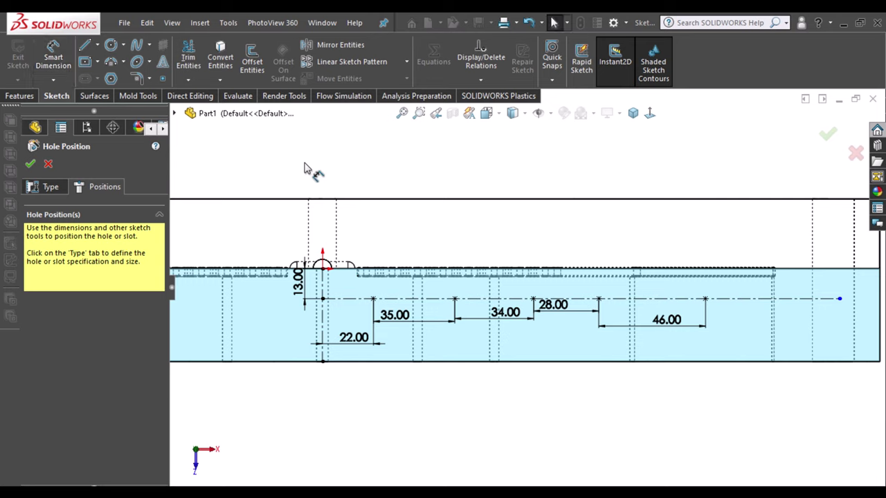
left_click(335, 45)
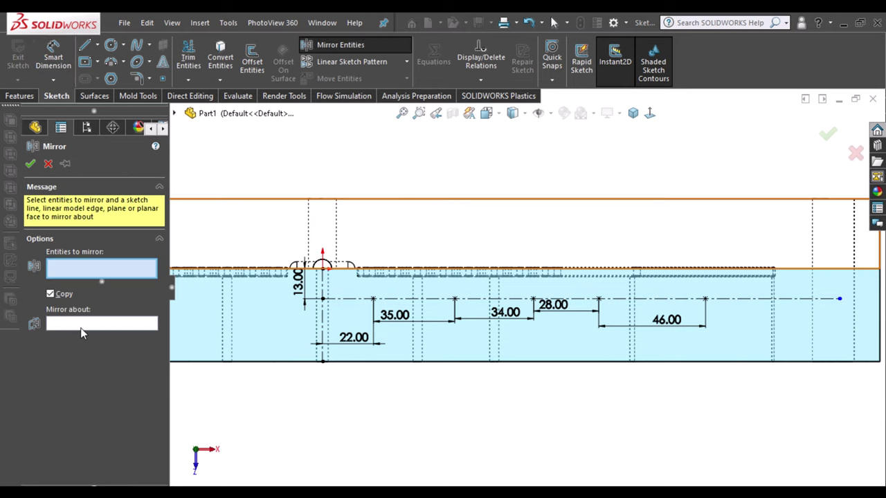
Mirror the horizontal centreline and its five hole points about vertical Line1.
left_click(324, 328)
left_click(117, 324)
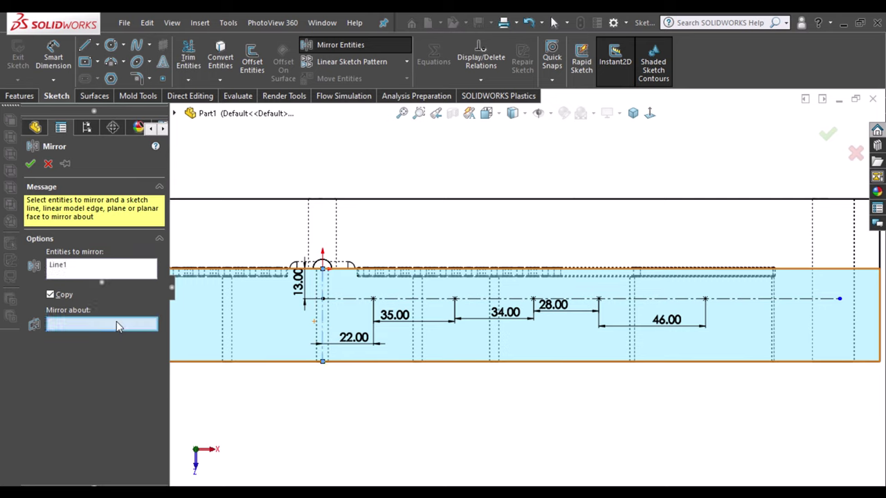
left_click(322, 327)
left_click(373, 299)
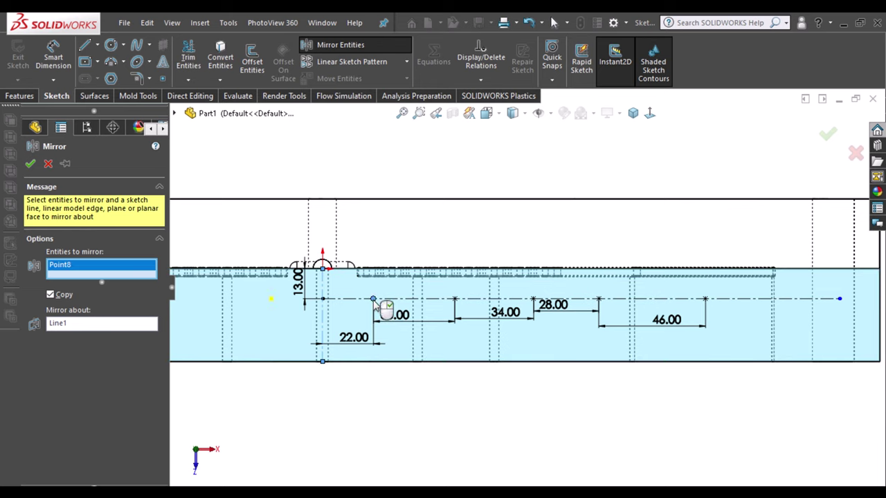
left_click(457, 300)
left_click(455, 299)
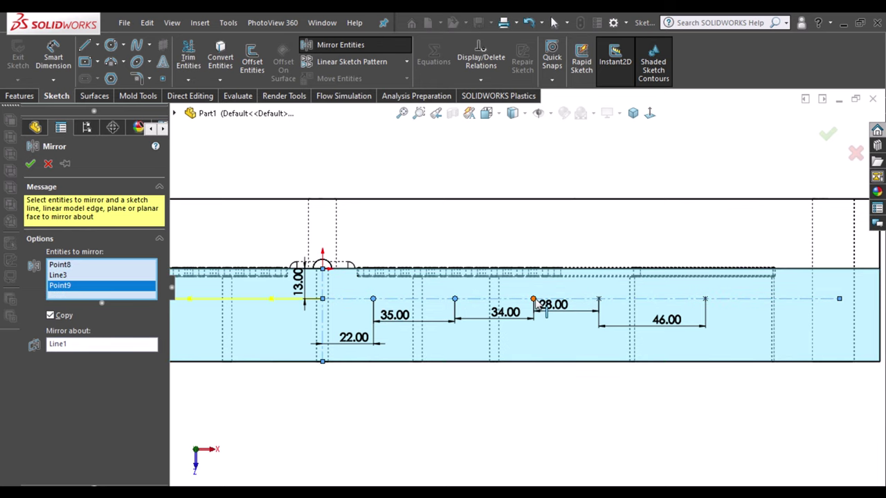
left_click(533, 299)
left_click(598, 299)
left_click(705, 299)
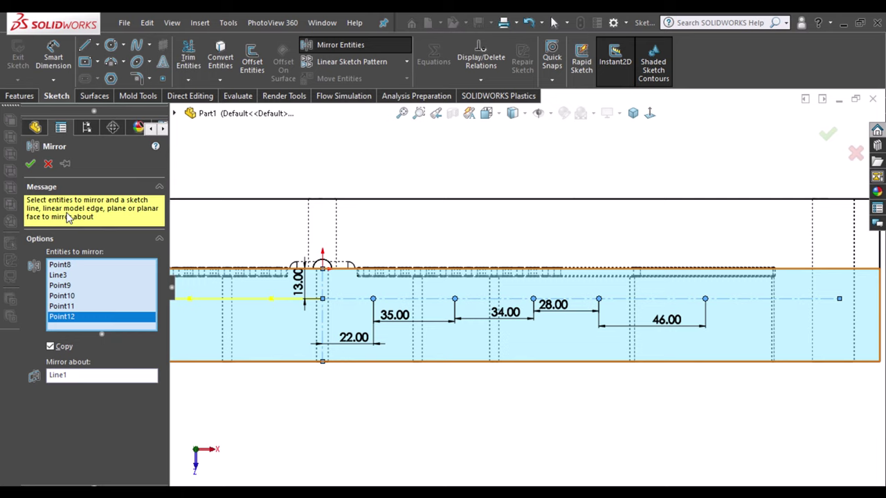
left_click(31, 164)
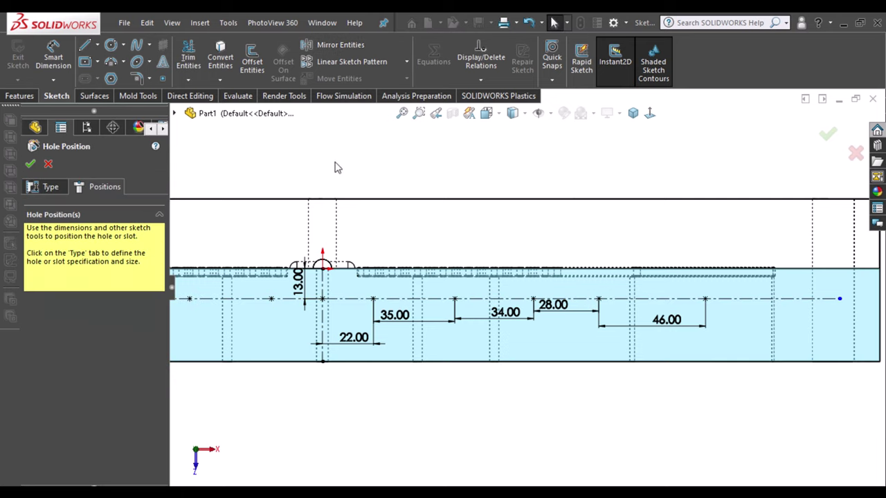
Orbit to a 3D view, zoom to fit, and mirror about Top Plane.
scroll(586, 232, "up", 1)
scroll(662, 234, "up", 2)
scroll(742, 247, "up", 2)
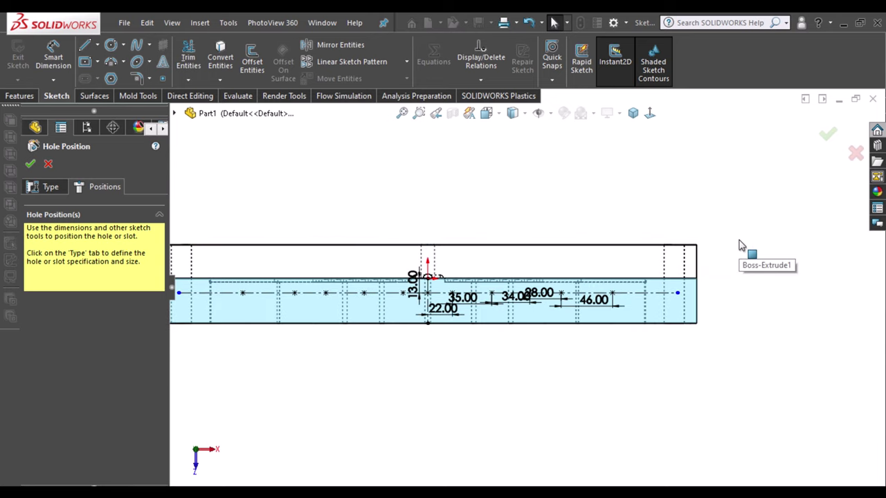
scroll(441, 255, "up", 2)
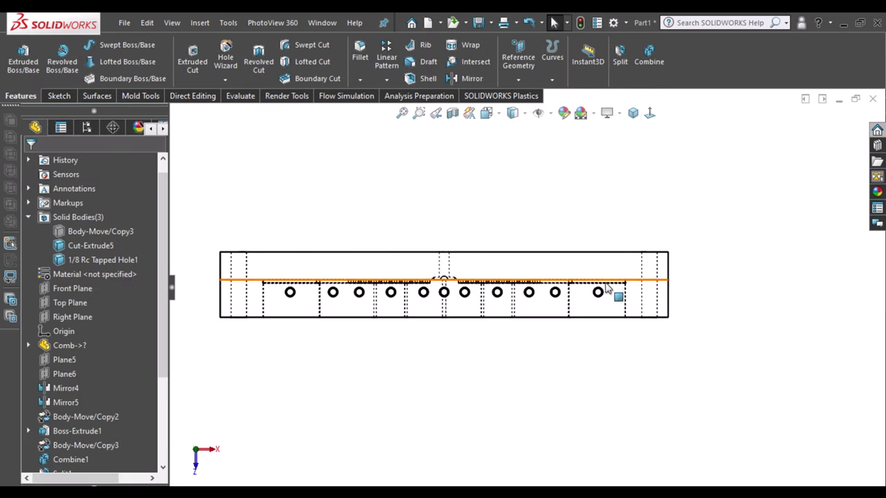
scroll(572, 298, "down", 2)
middle_click_drag(572, 297, 579, 361)
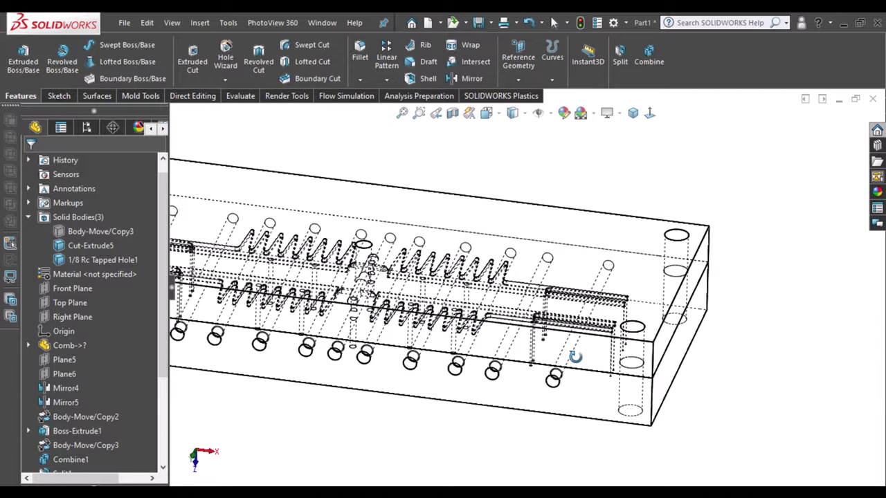
scroll(642, 360, "up", 3)
middle_click_drag(643, 360, 573, 206)
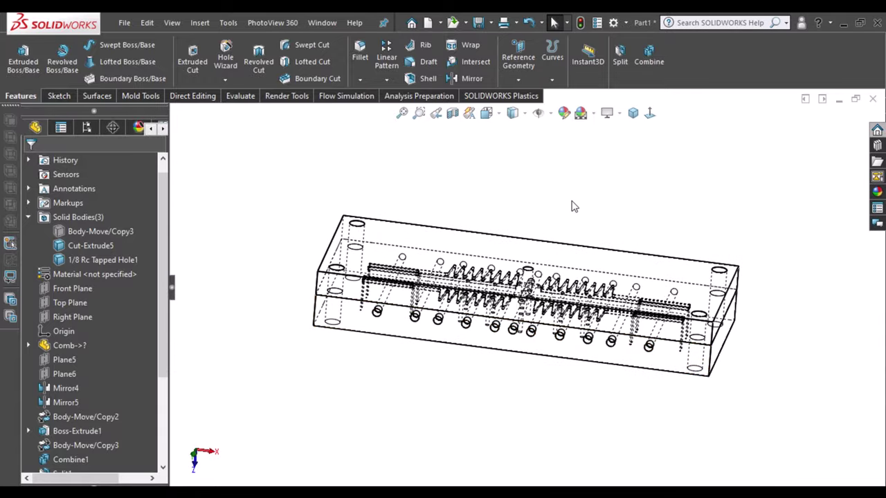
key("f")
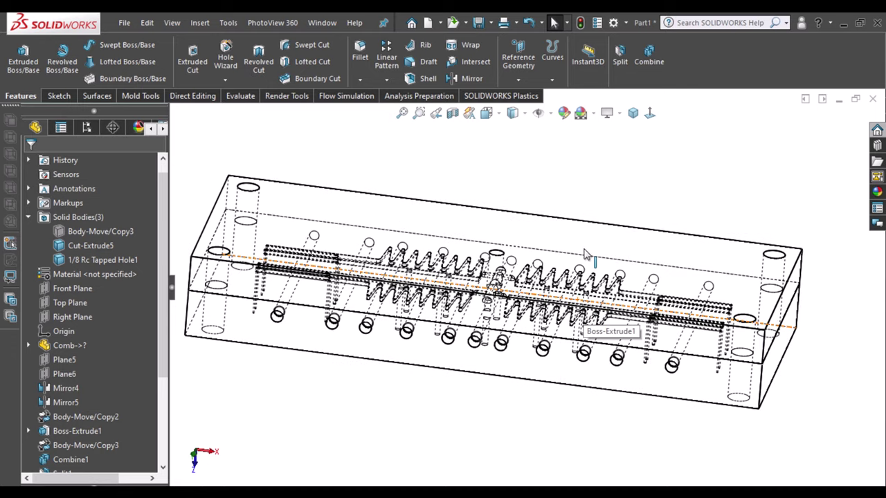
left_click(70, 302)
left_click(454, 81)
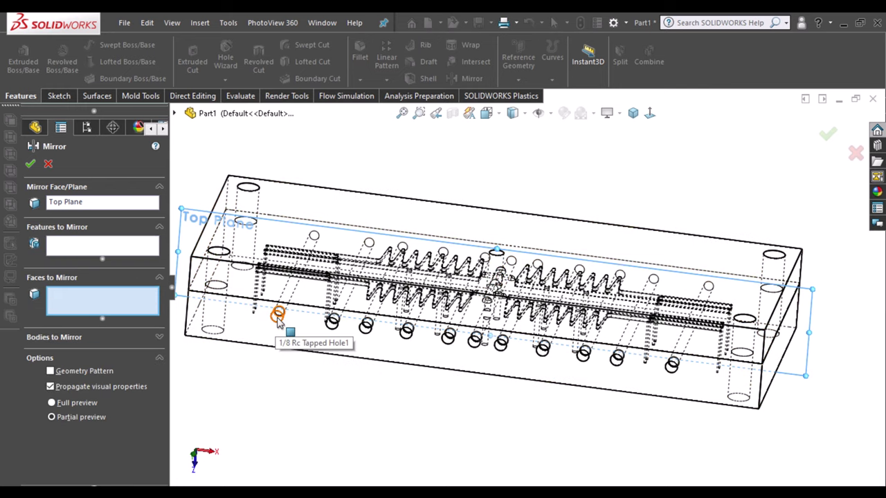
Clear the stray face and mirror 1/8 Rc Tapped Hole1 across Top Plane as Mirror6.
left_click(279, 322)
right_click(124, 306)
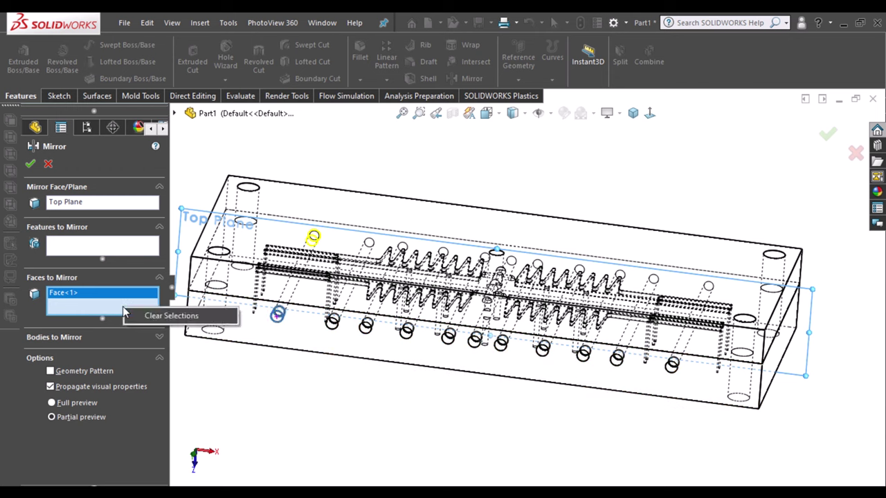
left_click(159, 316)
left_click(174, 114)
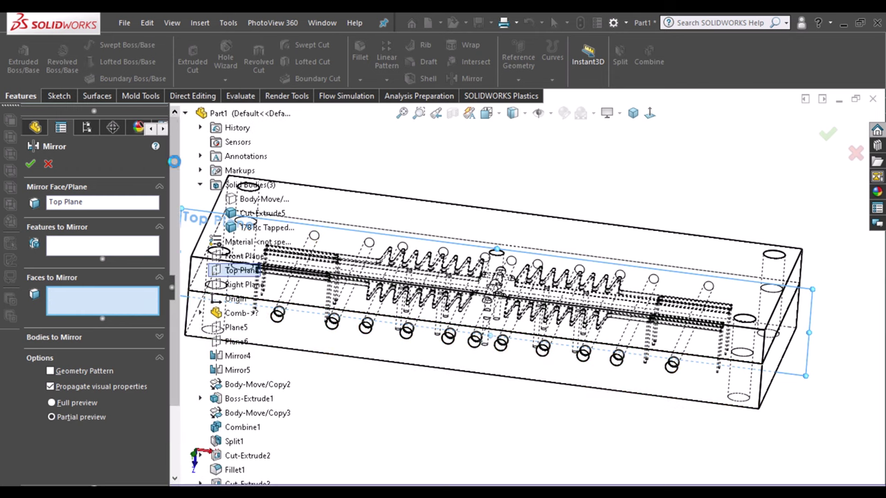
scroll(245, 443, "down", 5)
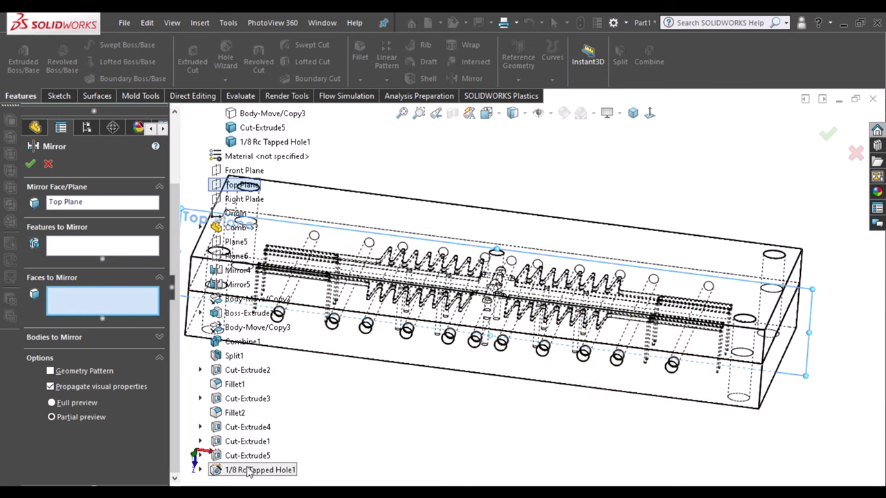
left_click(103, 245)
left_click(259, 470)
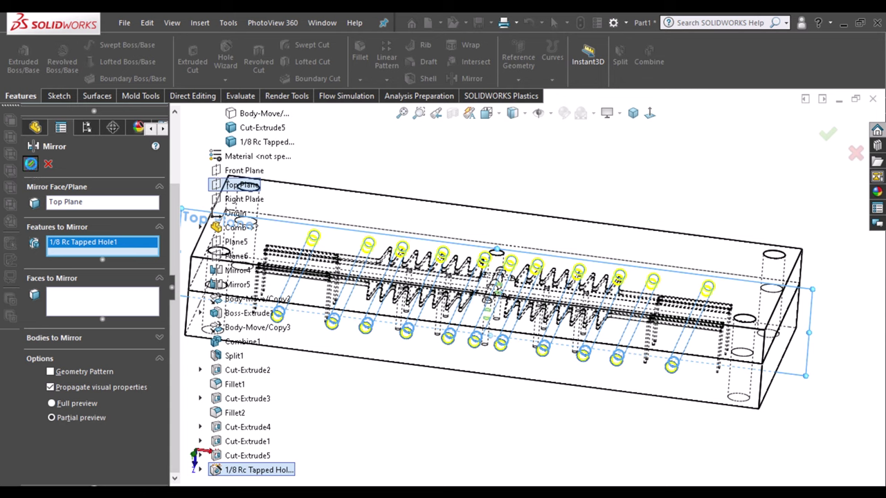
key("Return")
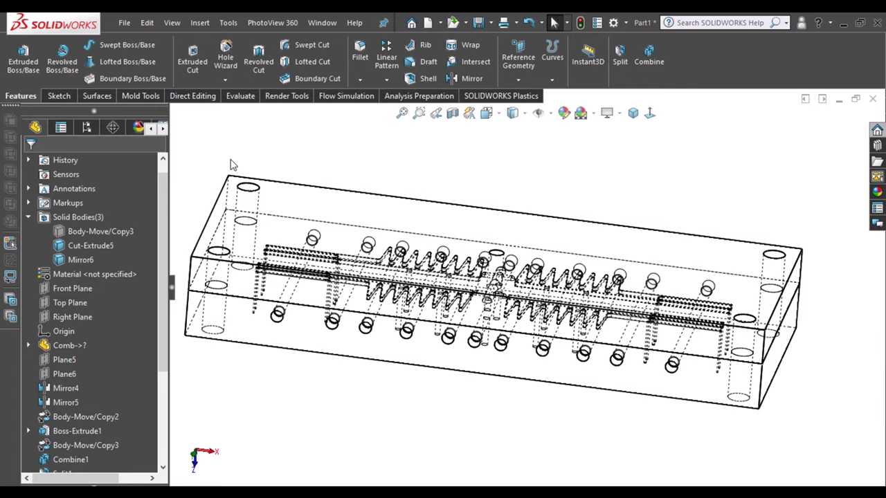
Rotate the plate, select its top face and set the view Normal To it.
mouse_move(651, 245)
middle_mouse_down()
mouse_move(683, 200)
mouse_move(697, 204)
mouse_move(704, 226)
mouse_move(683, 238)
mouse_move(652, 237)
middle_mouse_up()
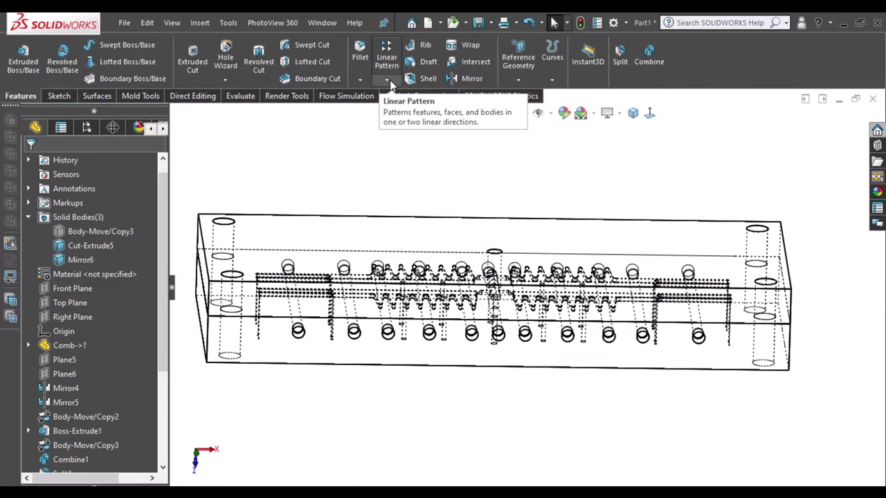
mouse_move(514, 178)
middle_mouse_down()
mouse_move(510, 134)
mouse_move(522, 192)
middle_mouse_up()
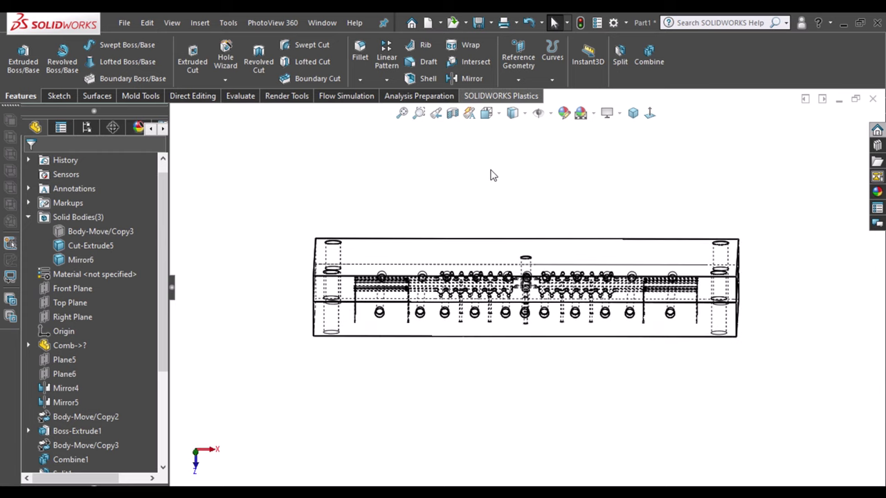
left_click(417, 284)
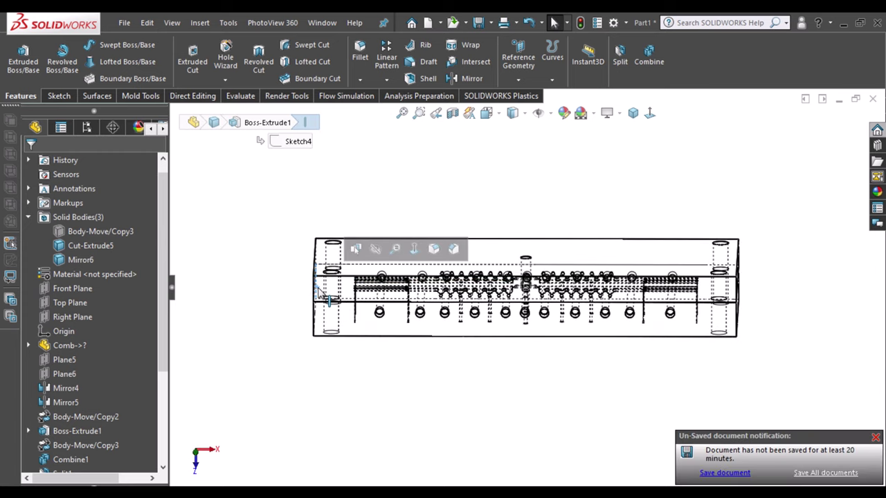
middle_click_drag(485, 222, 459, 270)
left_click(459, 270)
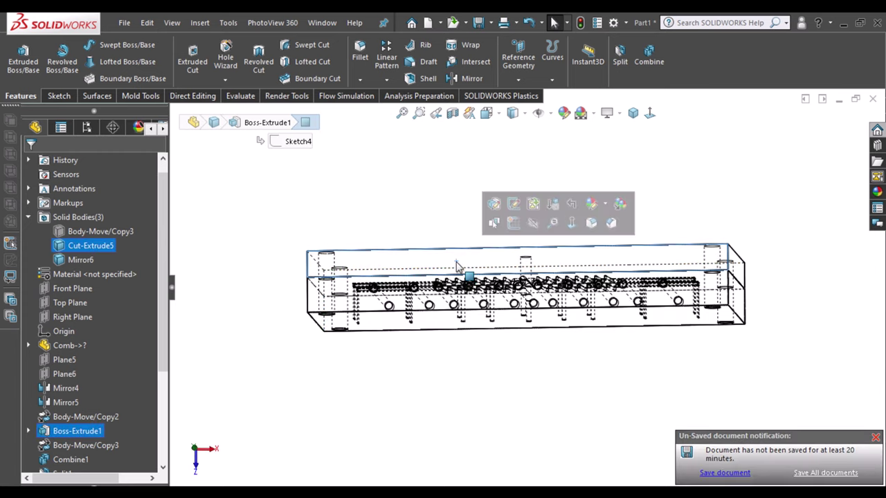
left_click(561, 219)
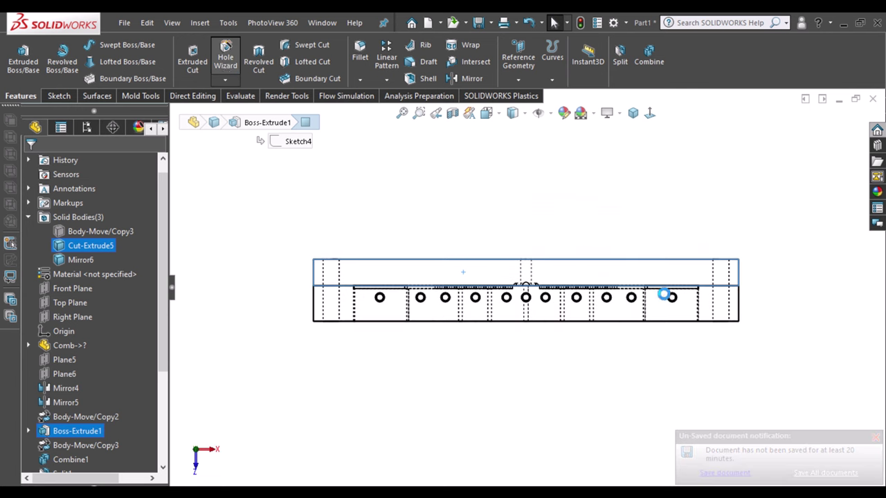
Place two new cooling-hole points on the plate's top face.
scroll(622, 289, "down", 3)
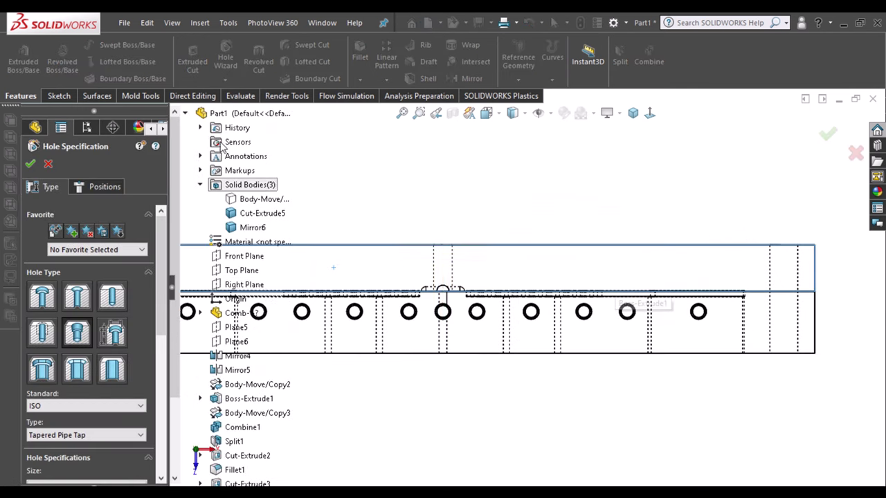
left_click(185, 113)
left_click(104, 187)
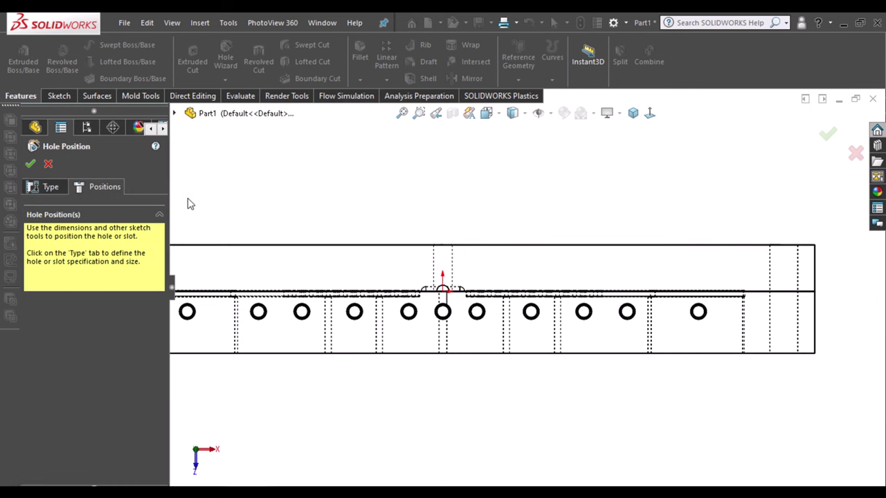
scroll(715, 327, "down", 1)
scroll(699, 327, "down", 2)
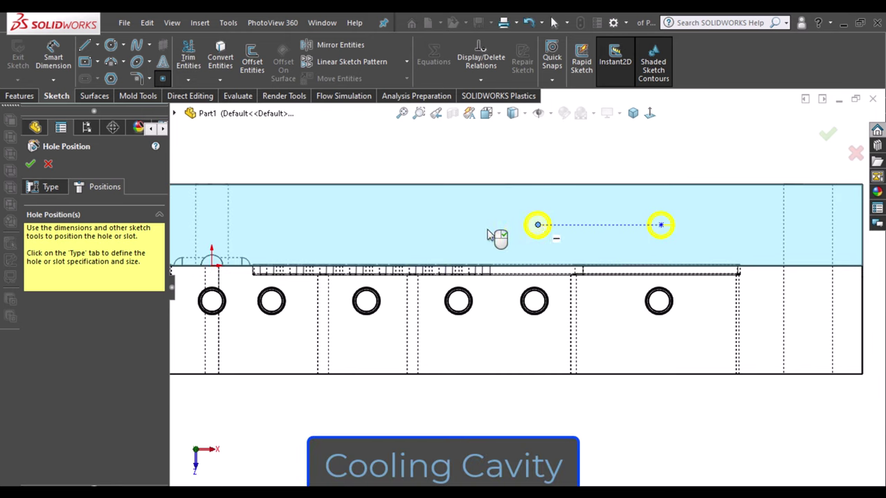
left_click(459, 224)
left_click(369, 225)
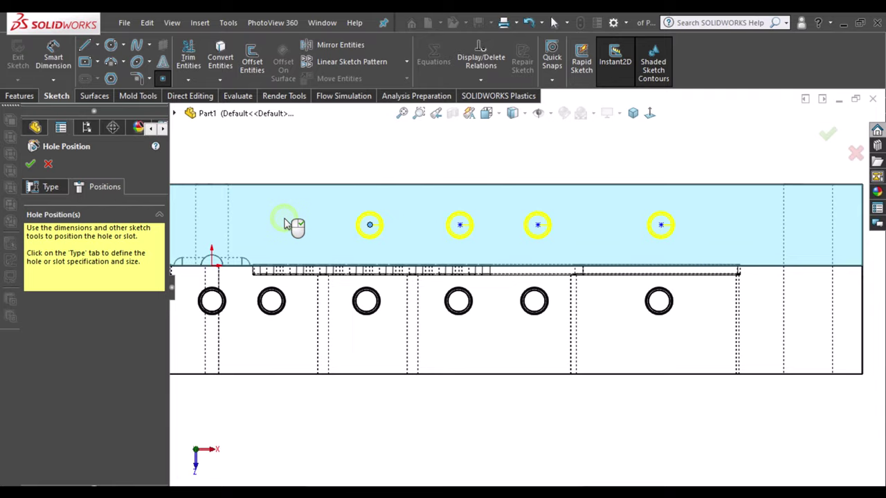
View the top face Normal To and begin a construction line at the origin.
middle_click_drag(228, 296, 242, 298)
left_click(650, 115)
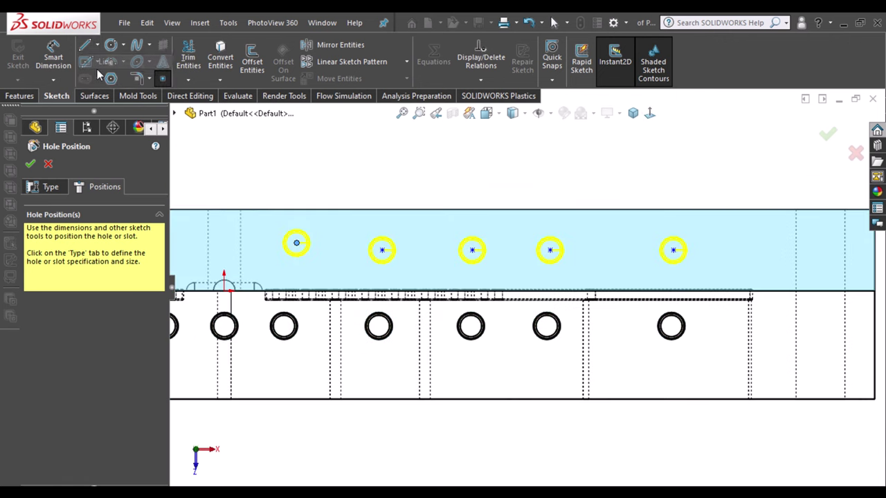
left_click(86, 46)
left_click(228, 295)
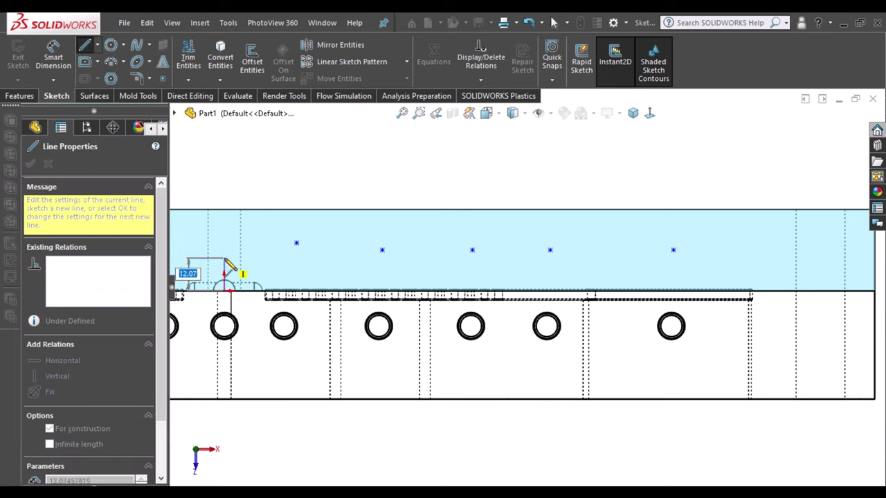
Draw a horizontal construction centerline from the short vertical line's top across the hole points.
left_click(223, 258)
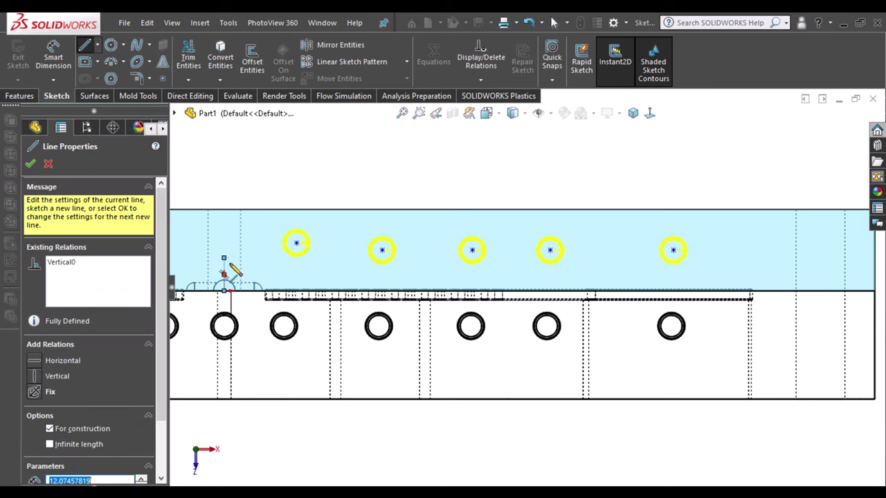
left_click(713, 258)
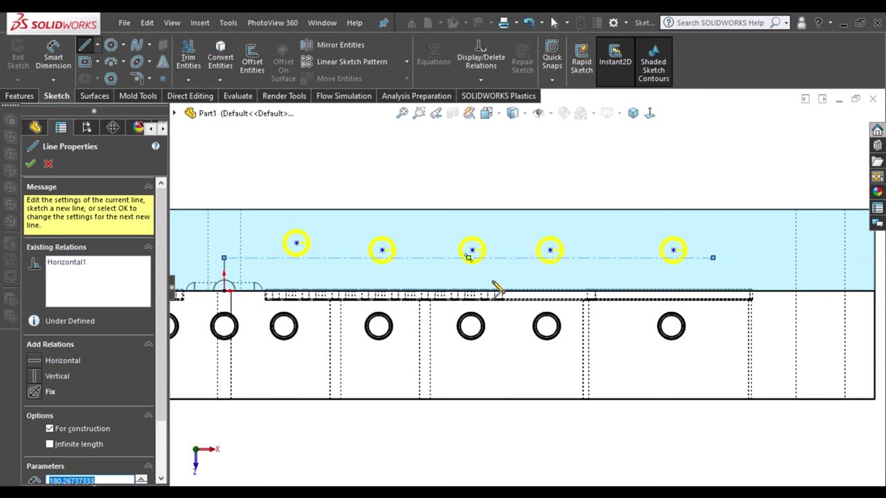
key("Escape")
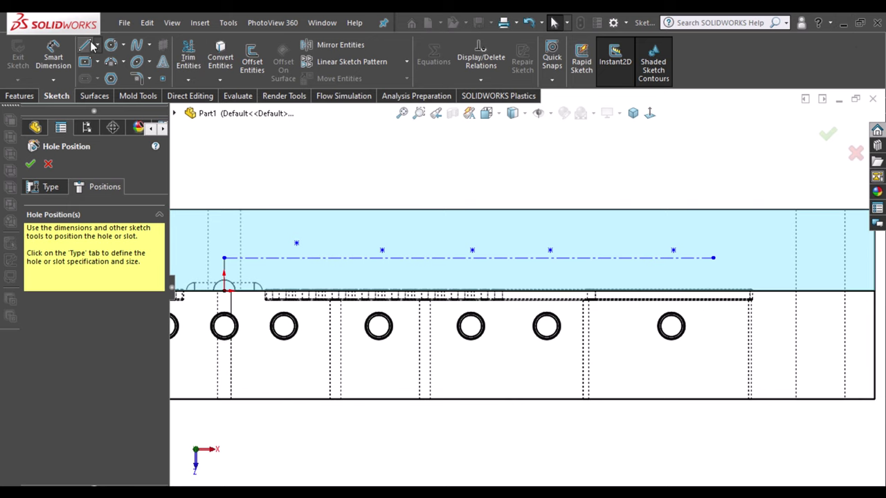
Dimension the short vertical line to set the centerline 8 mm above the origin.
left_click(51, 59)
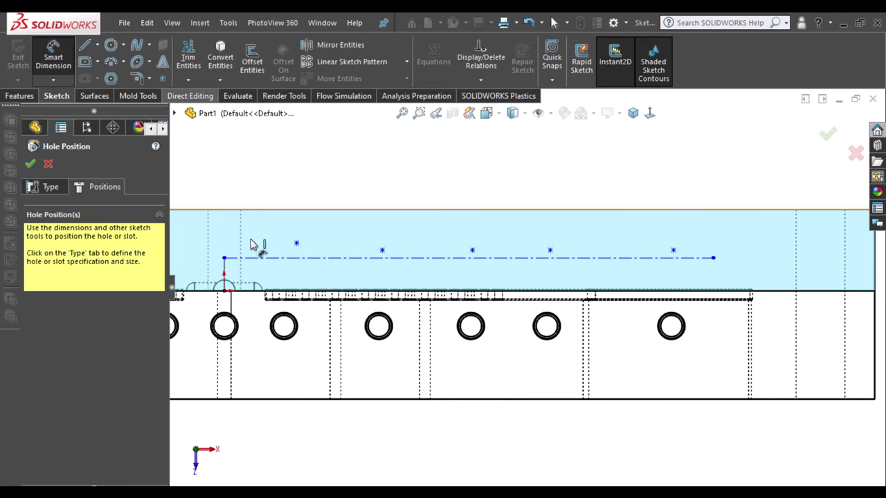
left_click(224, 273)
left_click(216, 272)
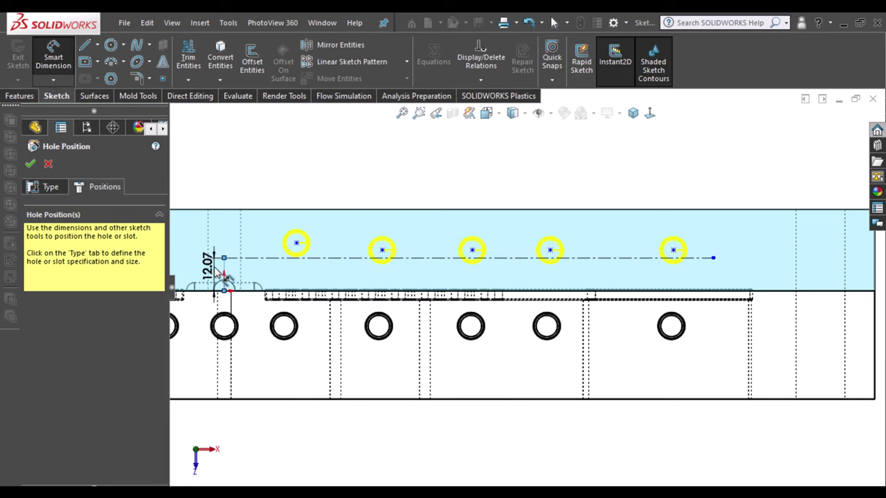
left_click(221, 272)
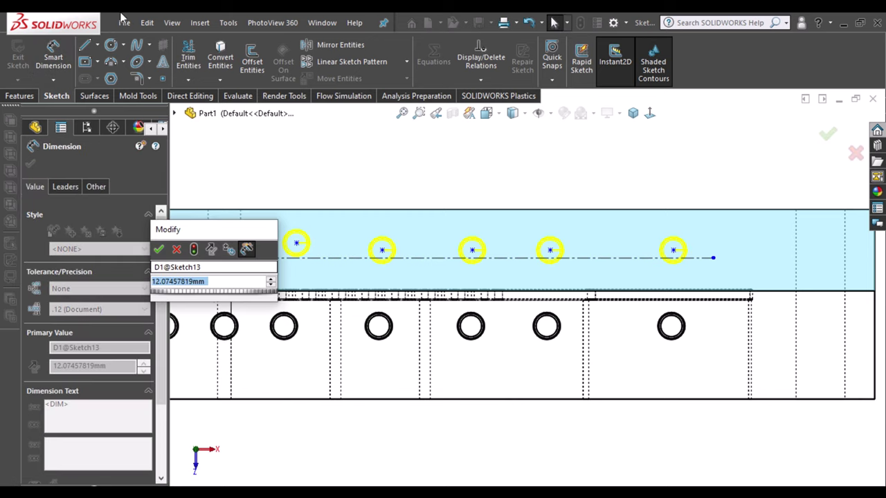
type("1")
key("BackSpace")
type("8")
key("Return")
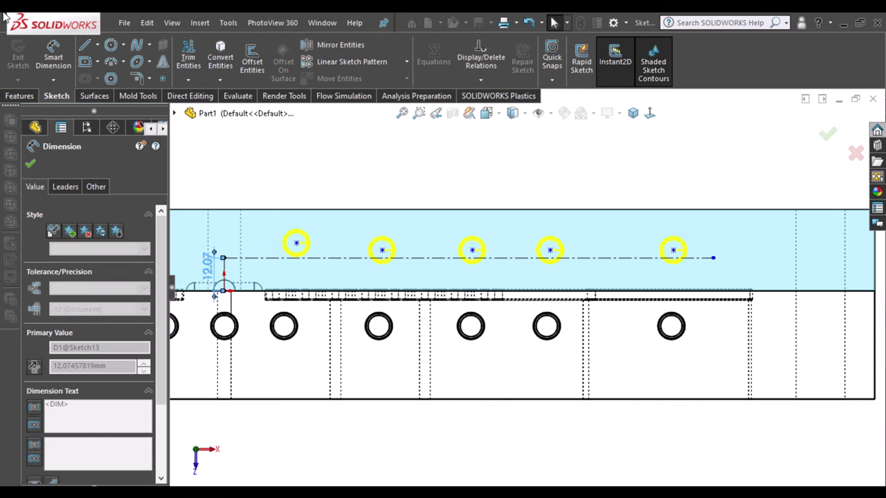
key("Escape")
scroll(311, 253, "down", 2)
Make the first hole point coincident with the horizontal centerline.
left_click(309, 237)
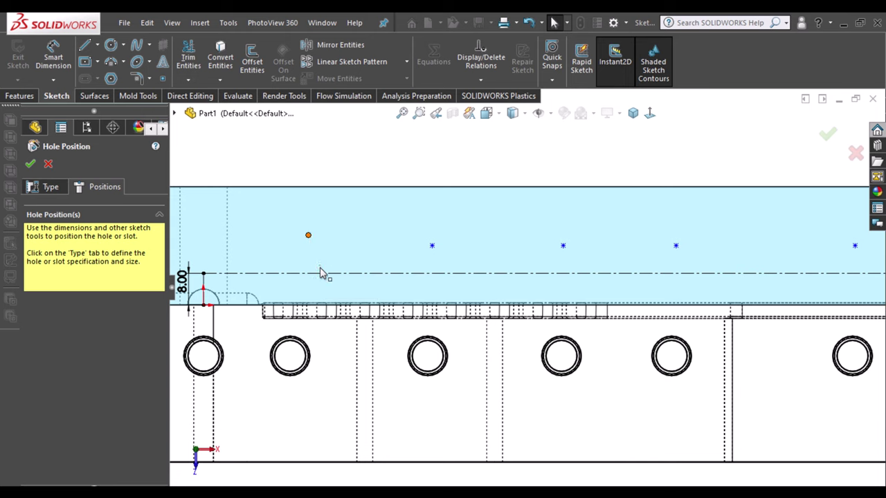
left_click(323, 273, "ctrl")
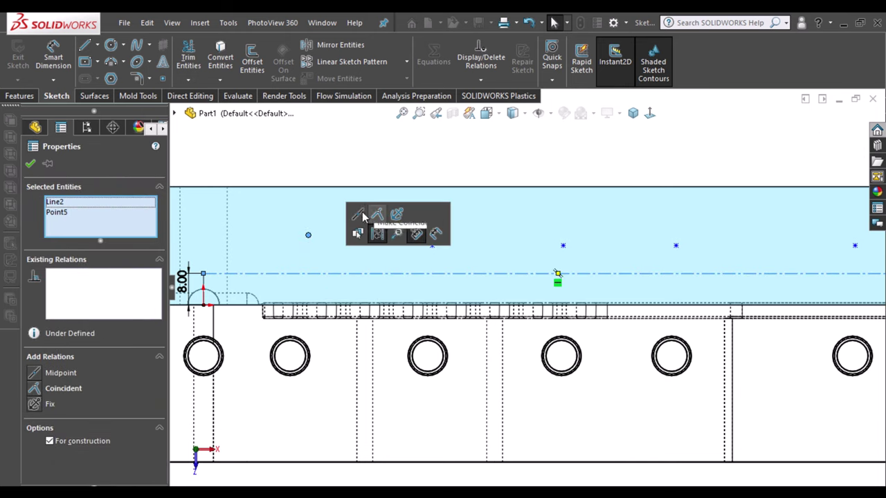
left_click(362, 230)
left_click(370, 160)
Change the centerline height dimension from 8 to 11 mm.
left_click(189, 285)
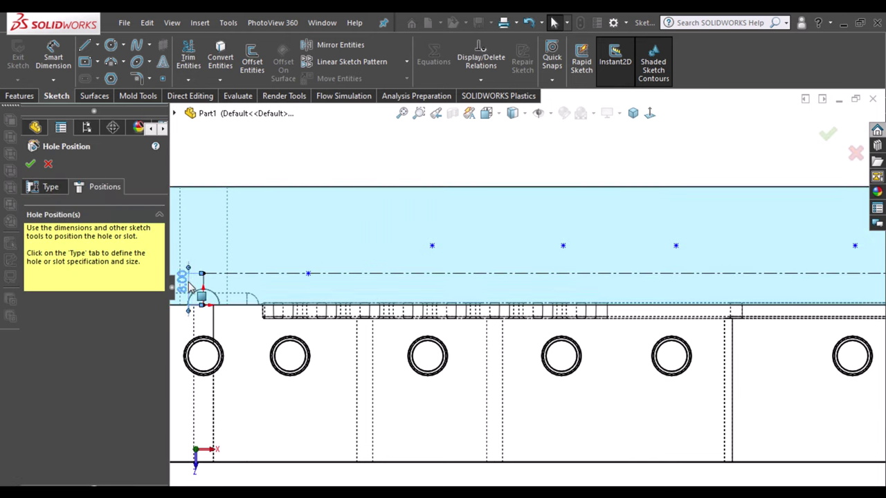
double_click(181, 282)
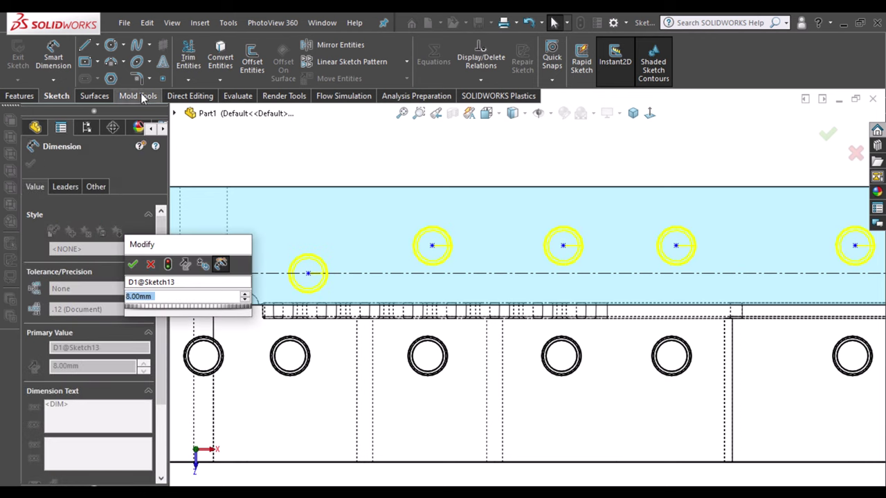
type("11")
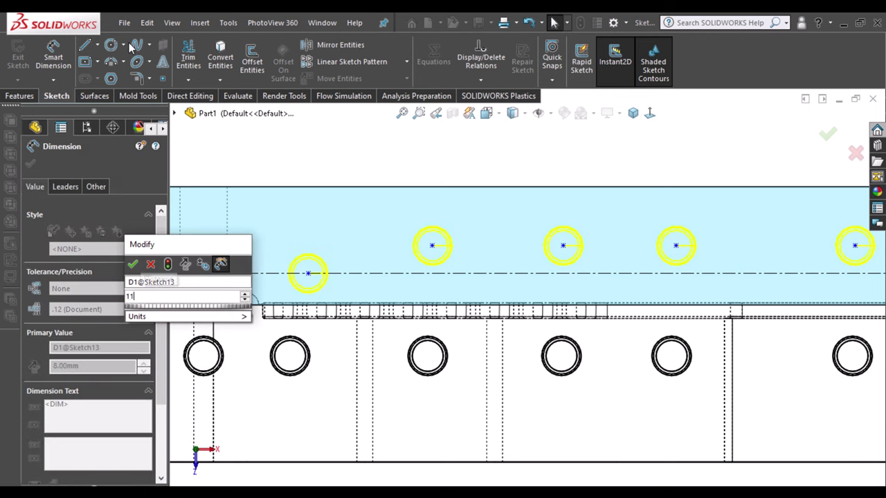
key("Return")
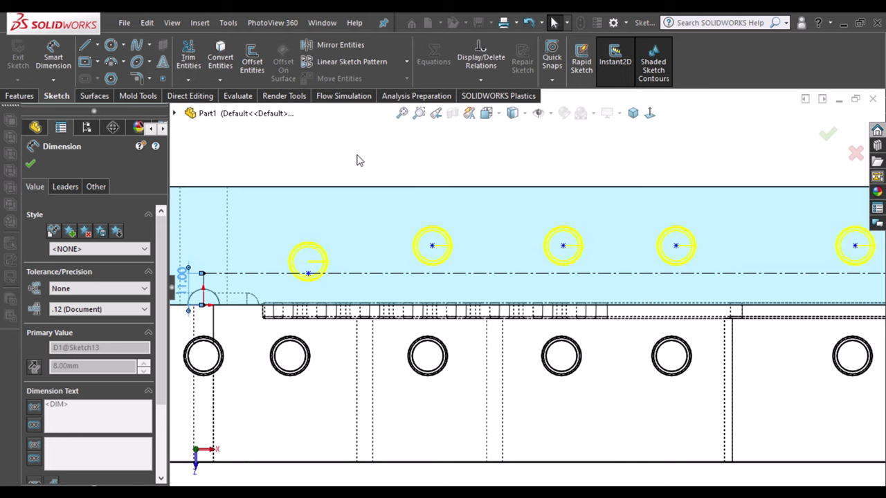
left_click(359, 161)
Put the second and third hole points on the centerline, undoing a mistaken midpoint relation.
left_click(432, 246)
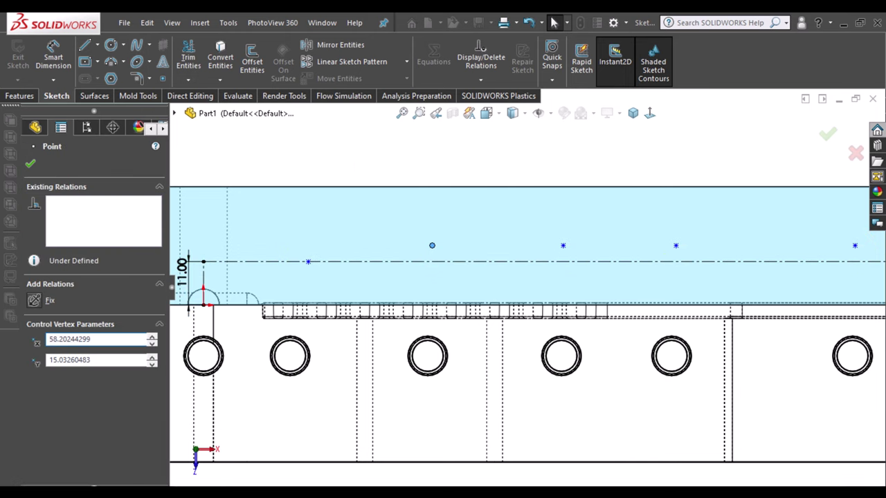
left_click(441, 267)
left_click(432, 246, "ctrl")
left_click(497, 202)
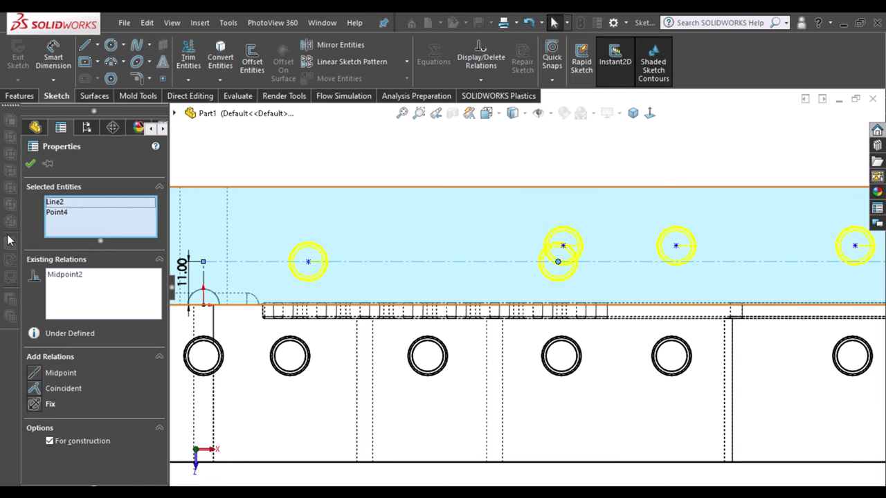
key("ctrl+z")
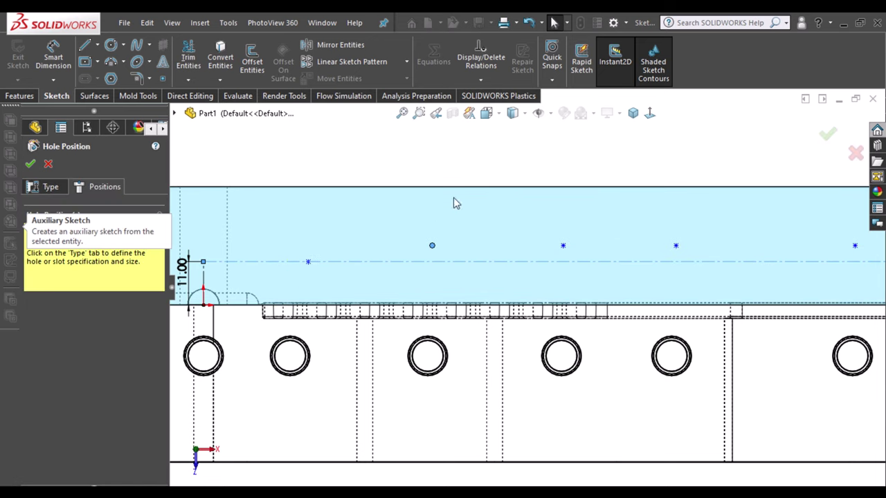
left_click(432, 246)
left_click(440, 263, "ctrl")
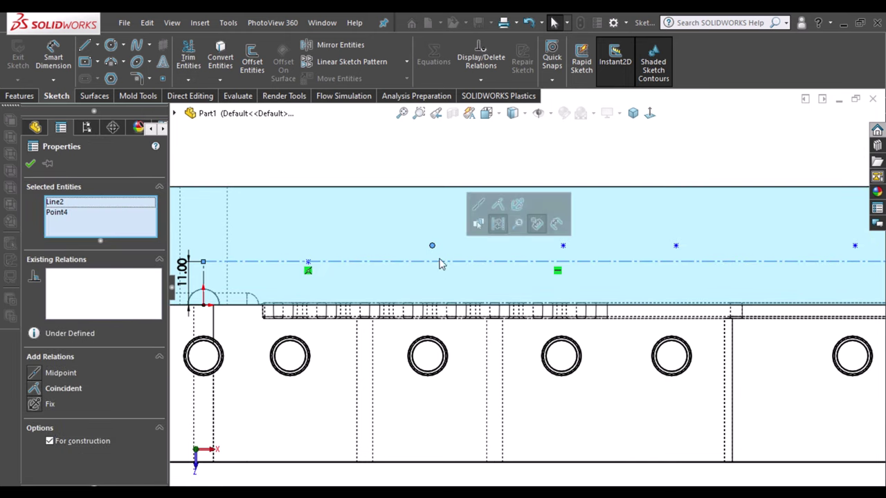
left_click(498, 204)
left_click(563, 247)
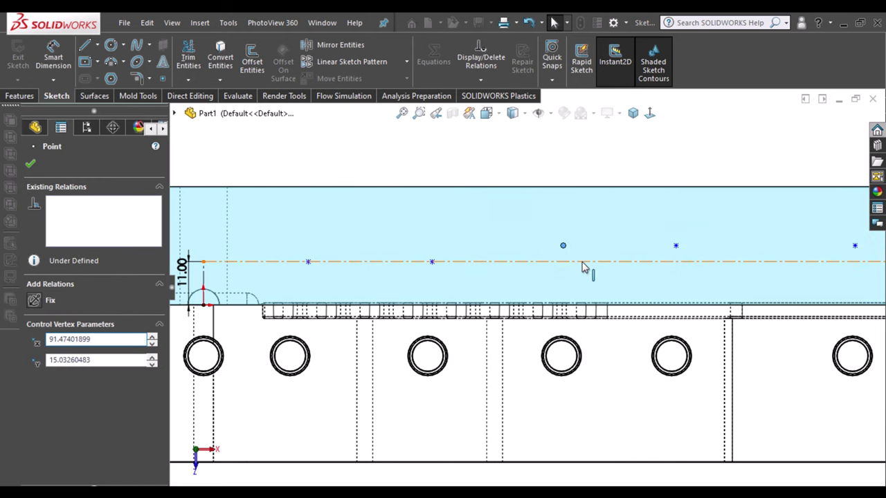
left_click(583, 262, "ctrl")
left_click(672, 221)
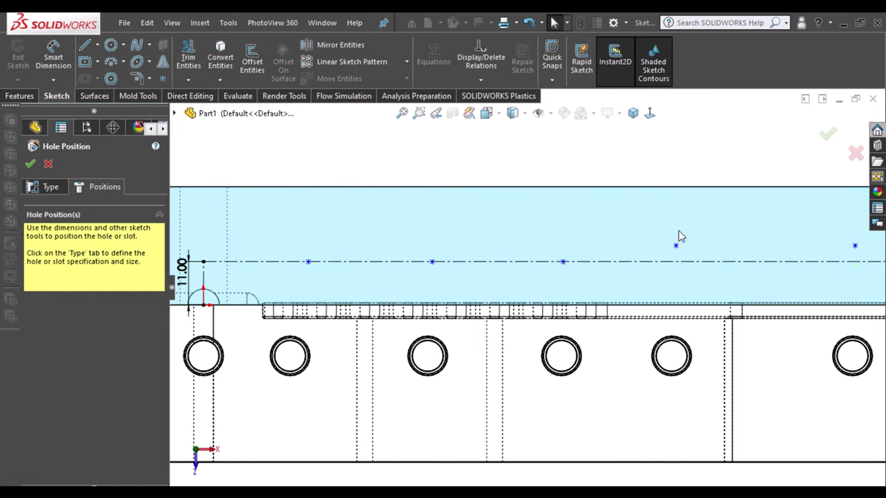
Put the fourth and fifth hole points on the centerline with Coincident relations.
left_click(677, 247)
left_click(684, 262)
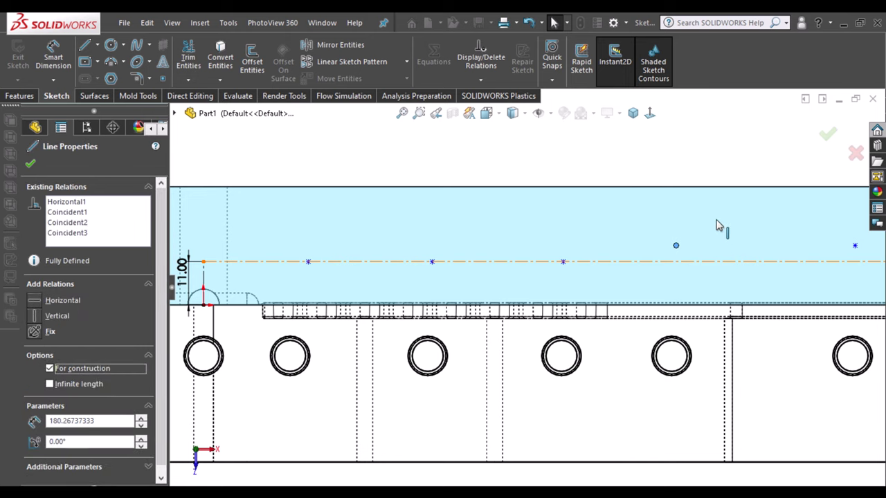
left_click(676, 245, "ctrl")
left_click(725, 208)
left_click(857, 247)
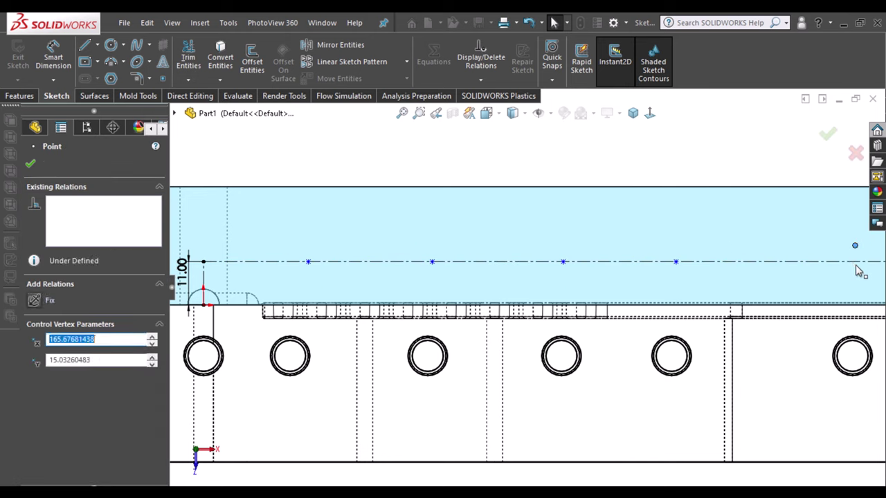
left_click(858, 263, "ctrl")
left_click(362, 233)
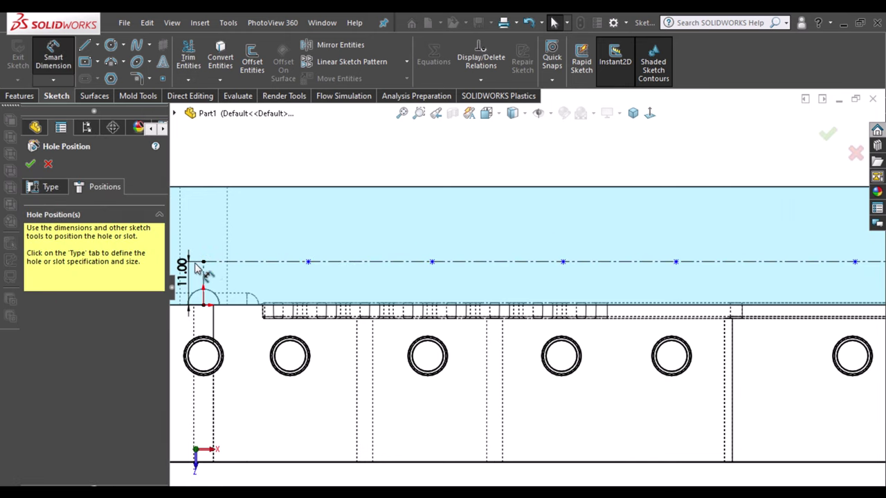
Dimension the horizontal distance from the origin to the first hole point as 24 mm.
left_click(313, 266)
left_click(308, 262)
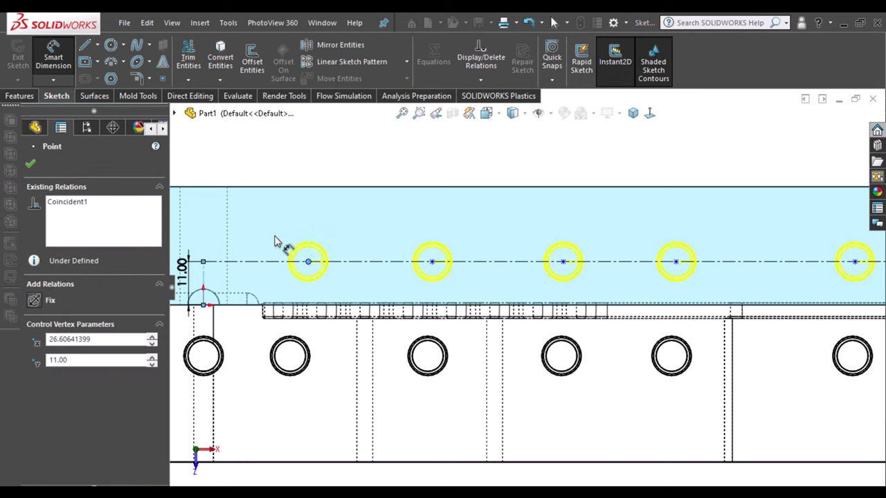
left_click(274, 241)
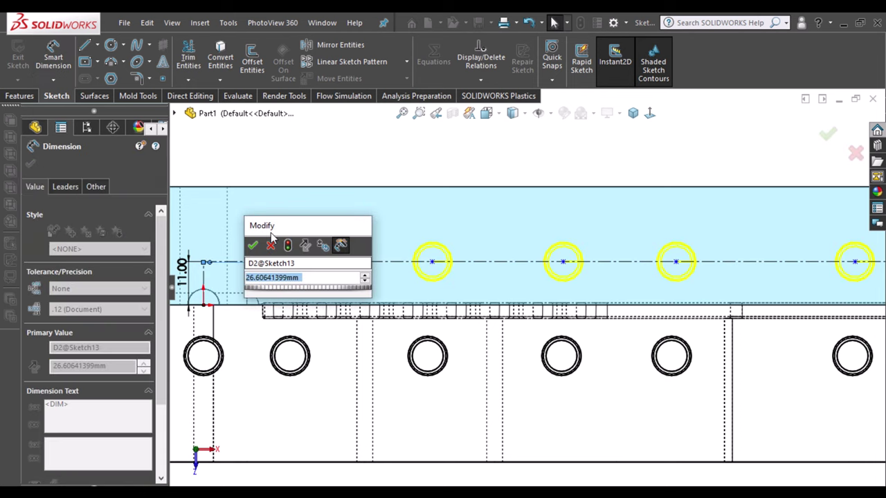
type("44")
key("Escape")
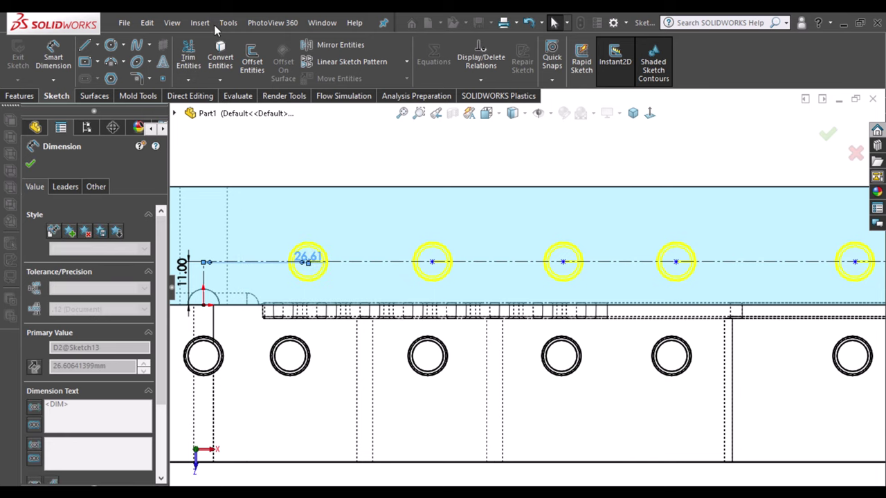
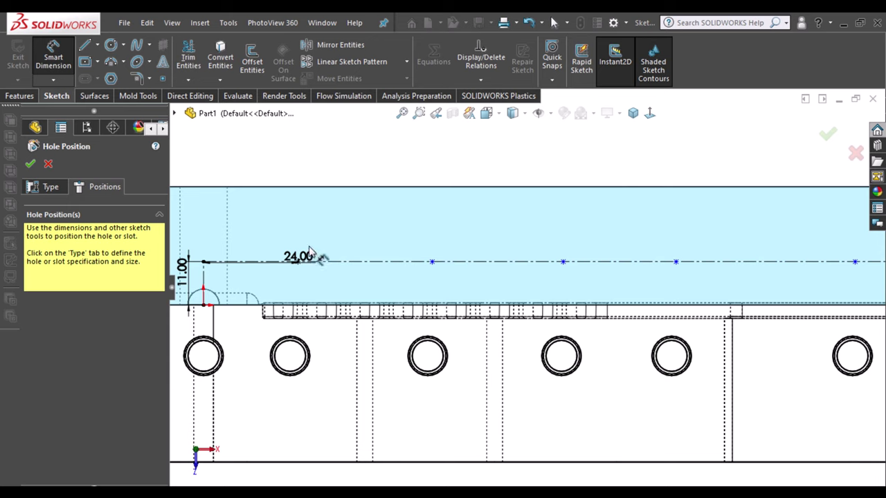
Set the first hole offset to 20 mm and the first hole-to-hole spacing to 32 mm.
left_click_drag(310, 253, 280, 220)
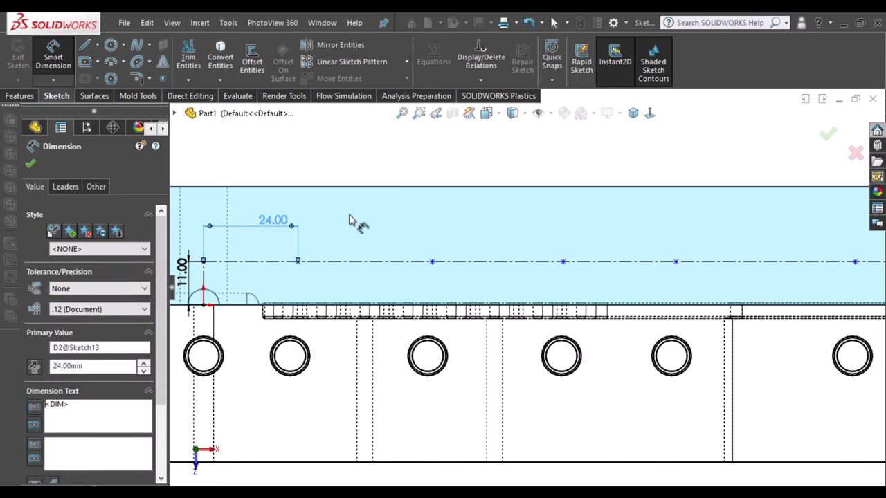
key("Escape")
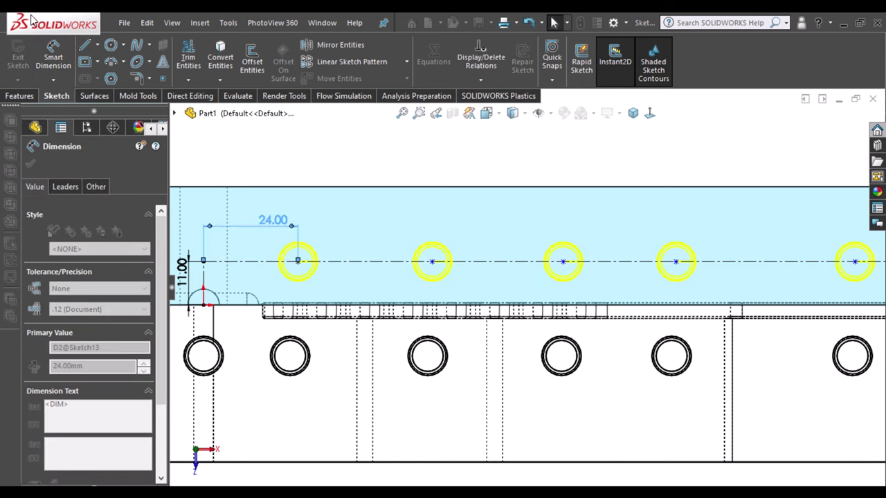
key("Return")
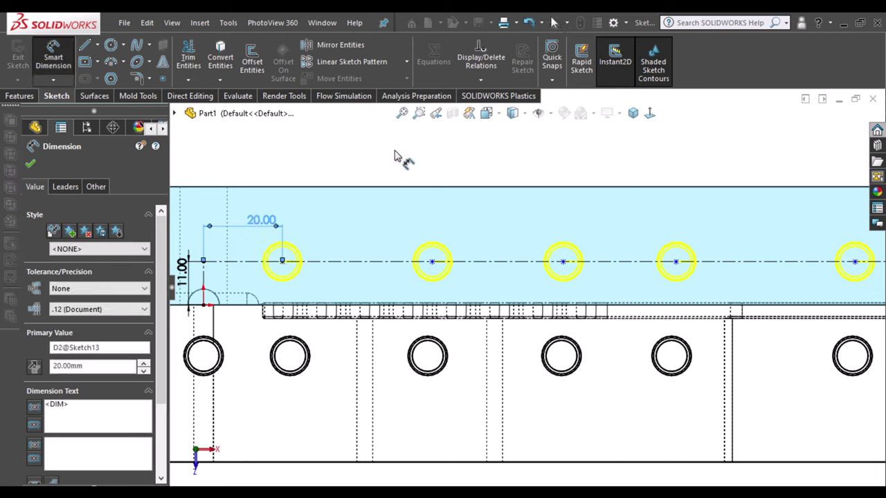
left_click(394, 156)
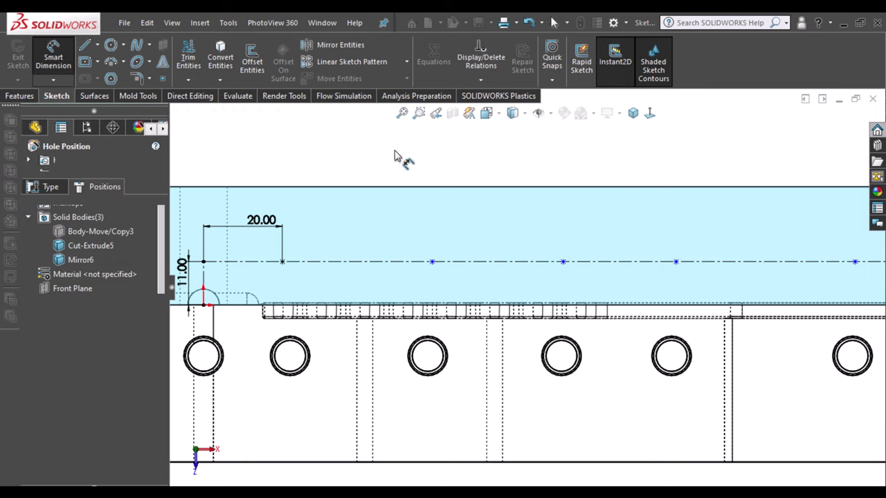
left_click(432, 261)
left_click(282, 261)
left_click(346, 244)
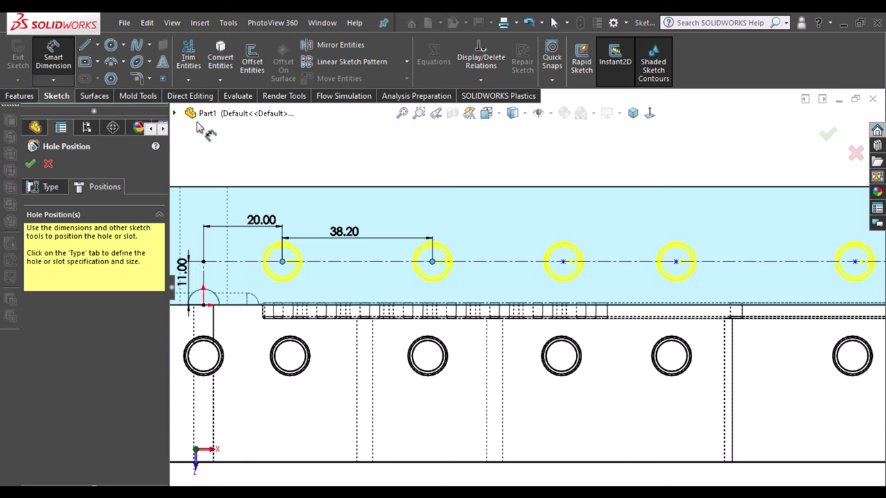
type("32")
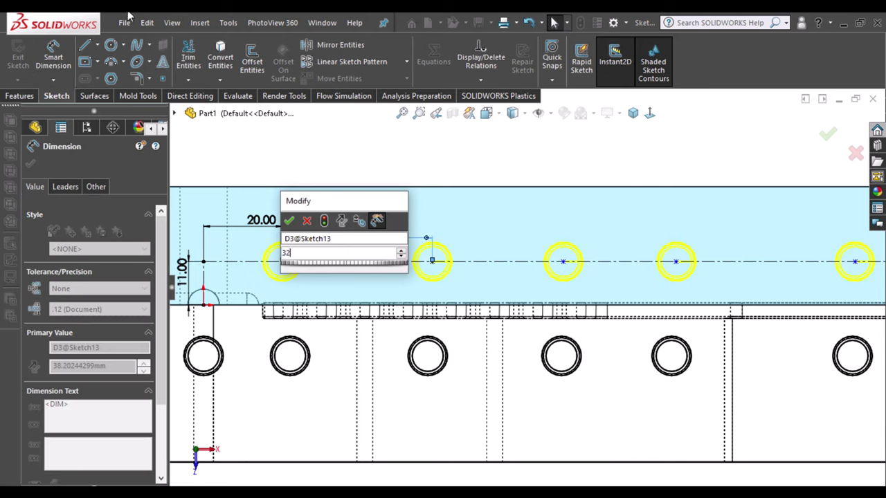
key("Return")
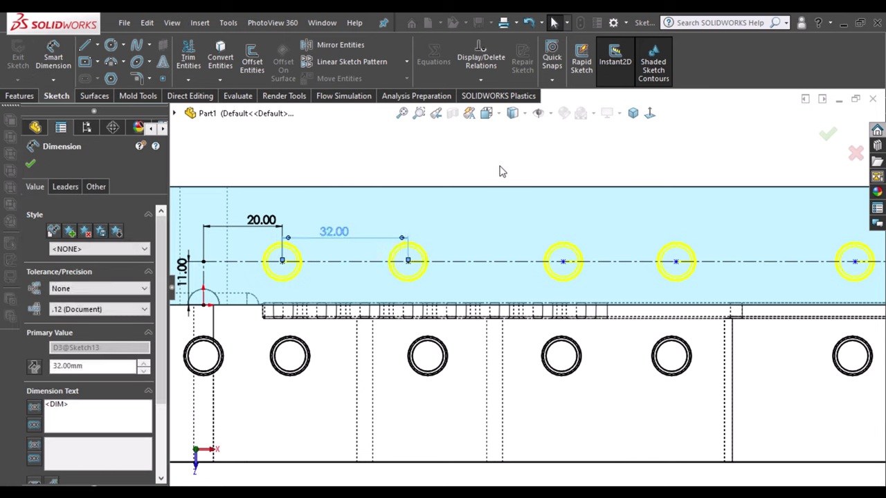
Dimension the next two hole spacings along the centerline at 32 mm each.
left_click(562, 261)
left_click(408, 261)
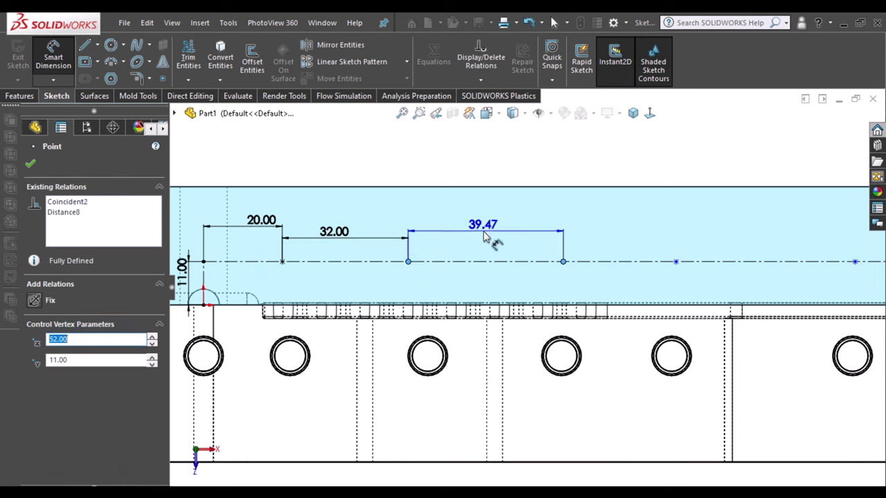
left_click(485, 237)
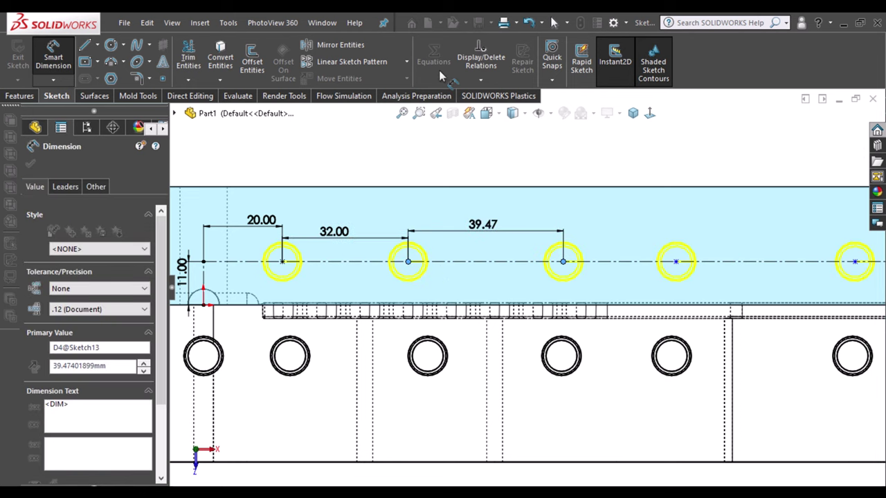
type("32")
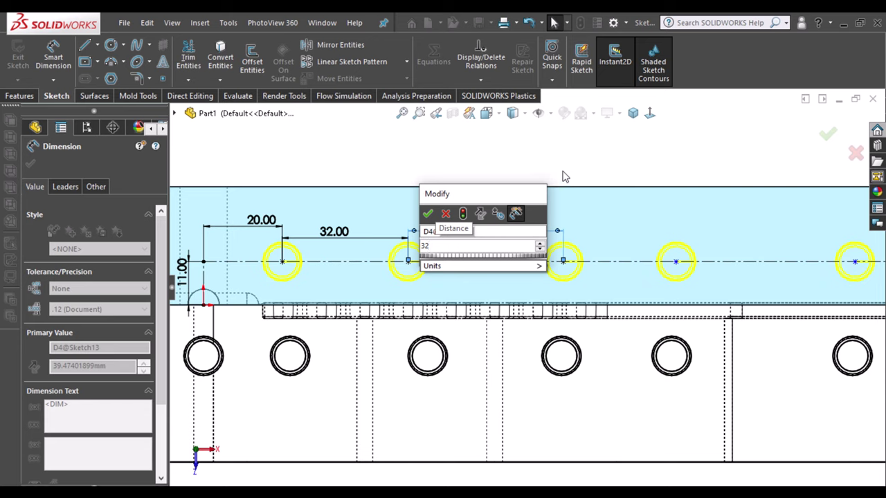
key("Return")
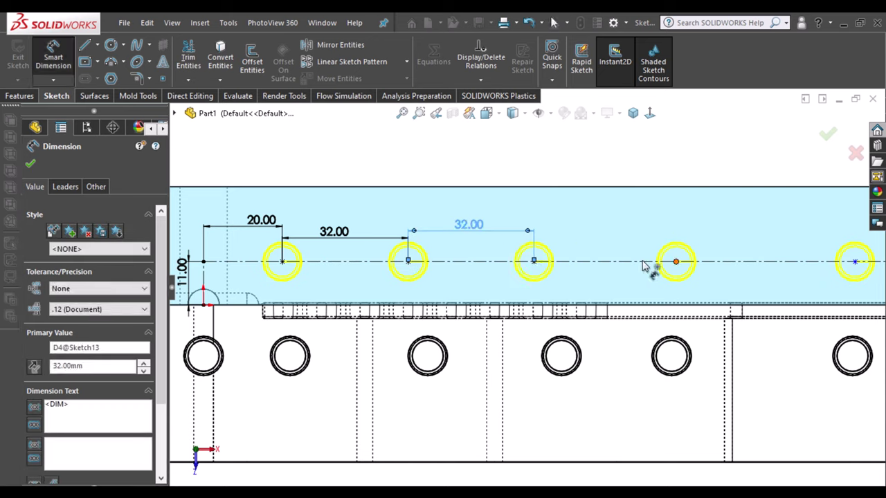
left_click(676, 261)
left_click(533, 261)
left_click(581, 247)
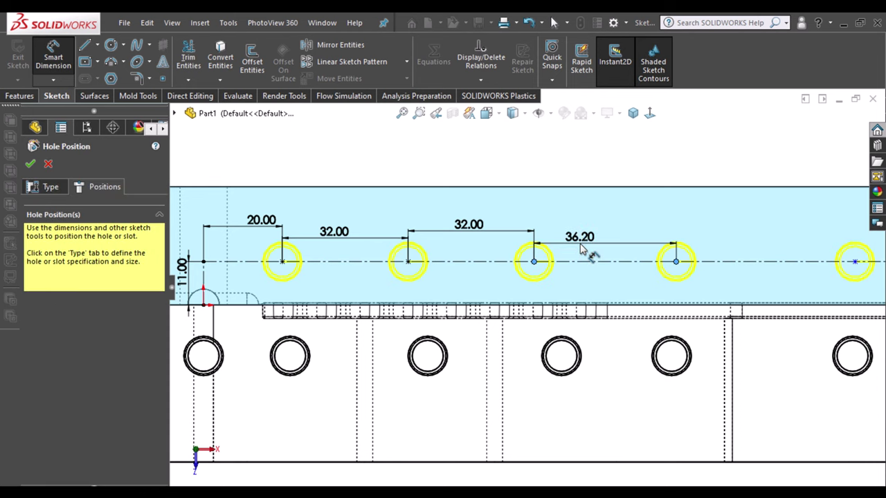
type("32")
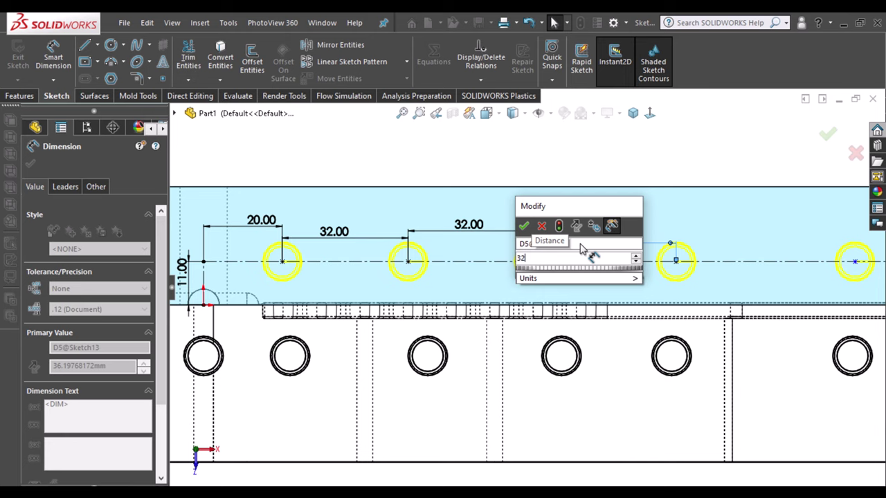
key("Return")
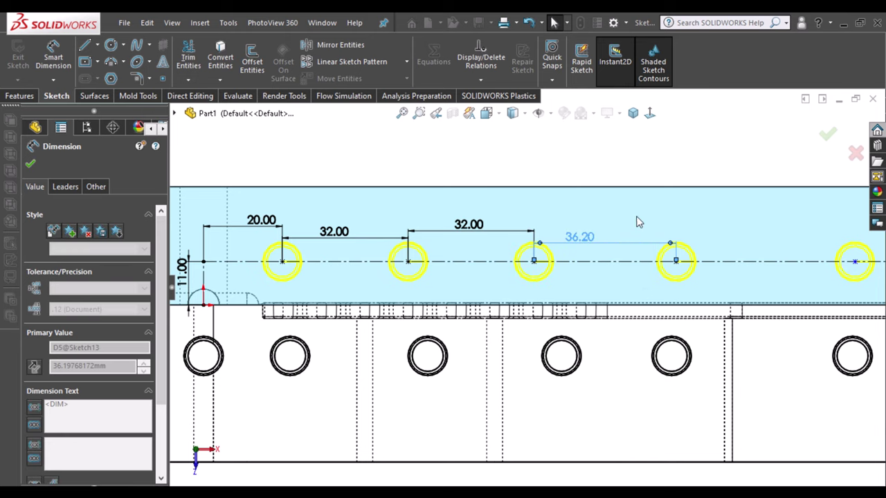
Dimension the fourth-to-fifth hole spacing and set it to 35 mm.
scroll(531, 206, "up", 2)
scroll(776, 268, "down", 1)
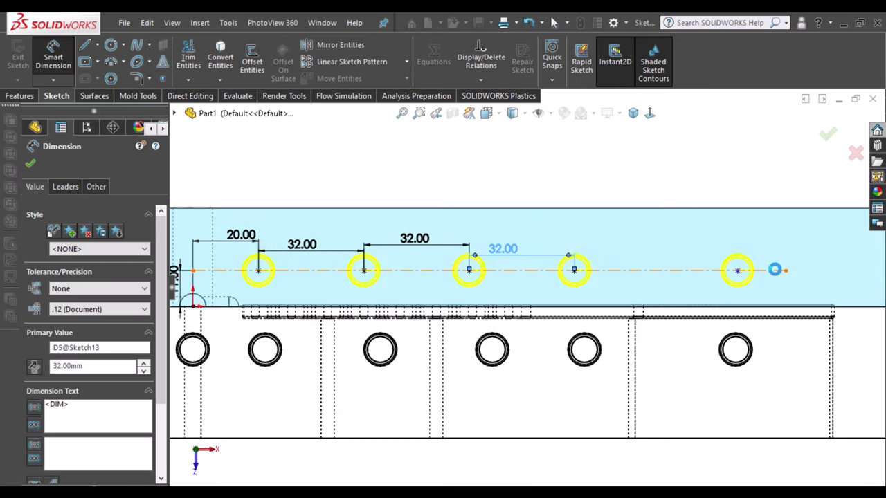
scroll(800, 301, "down", 1)
scroll(690, 272, "down", 1)
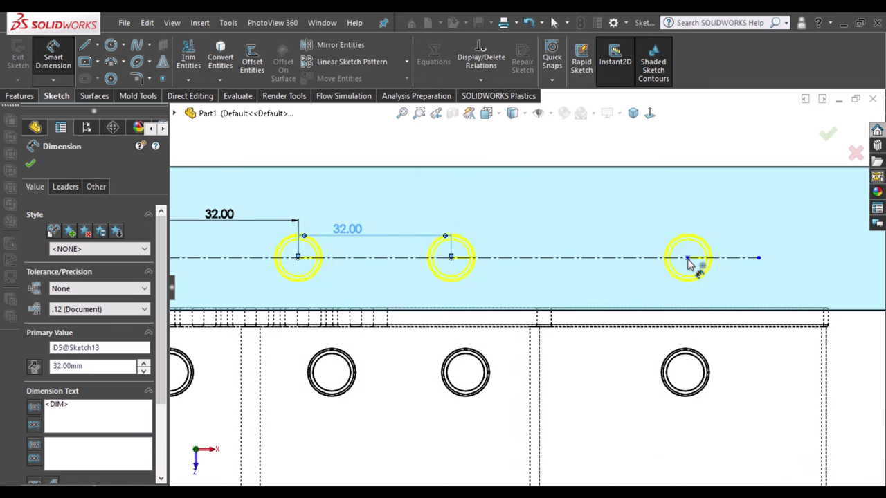
left_click(688, 258)
left_click(450, 258)
left_click(525, 230)
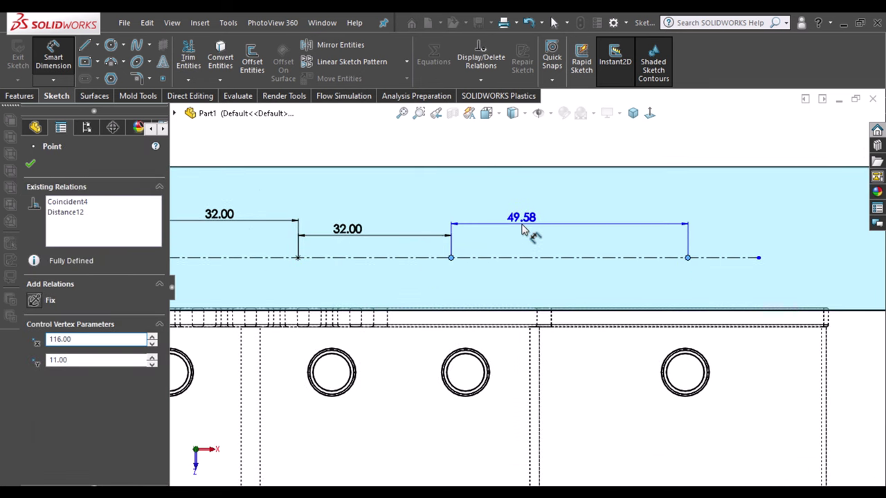
double_click(524, 222)
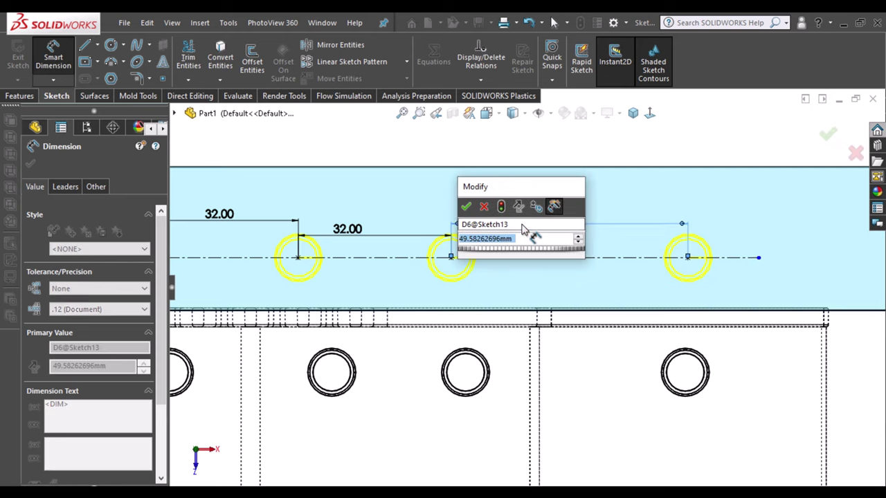
type("36")
key("Escape")
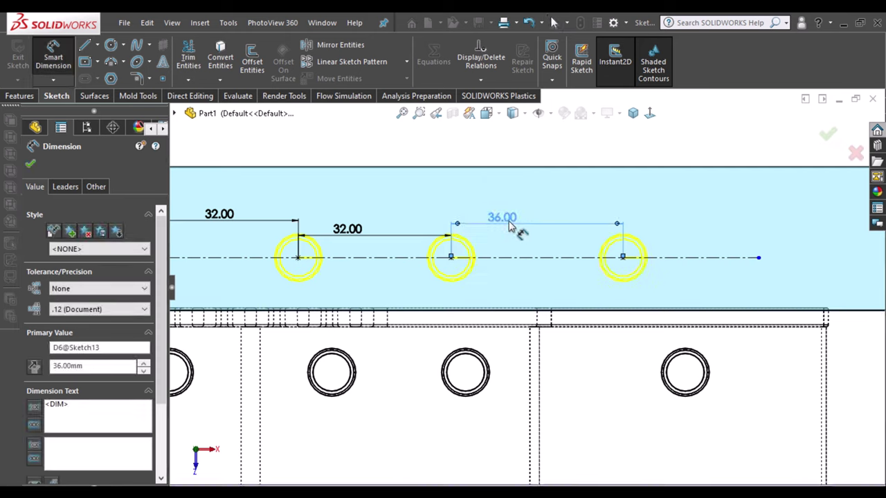
key("Escape")
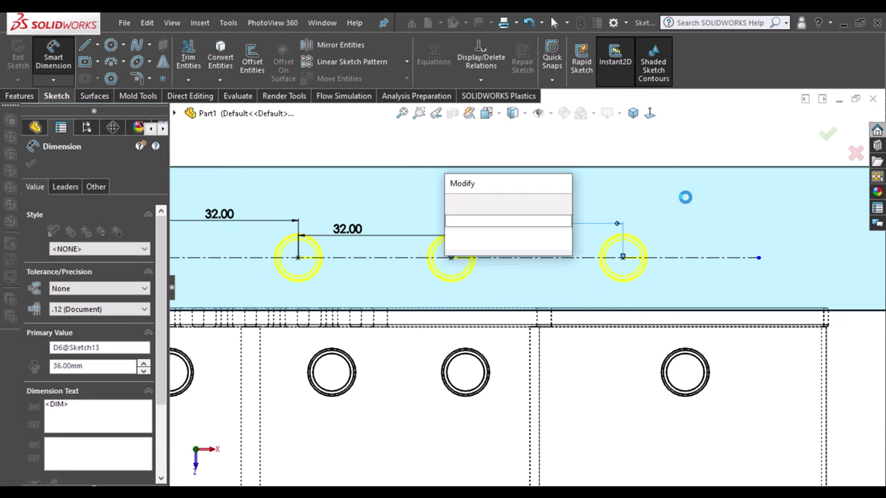
type("35")
key("Escape")
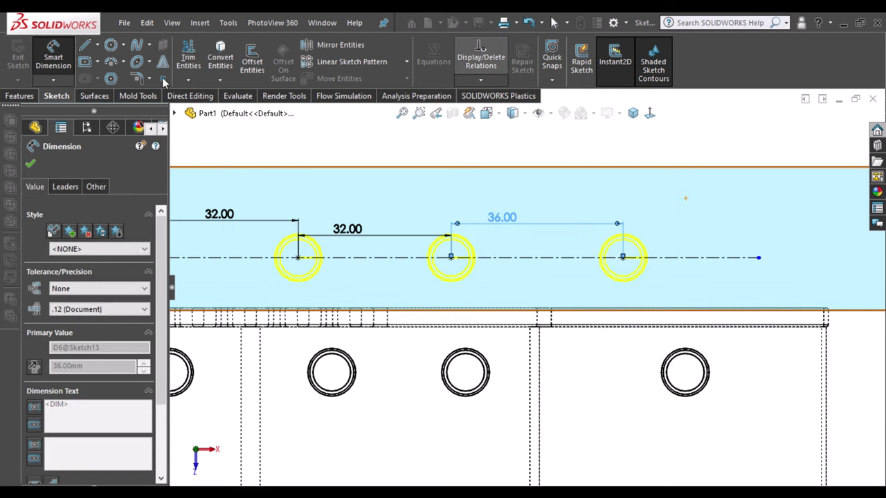
Add a sixth hole point at the centerline's end, dimensioned 28 mm from the fifth.
left_click(760, 258)
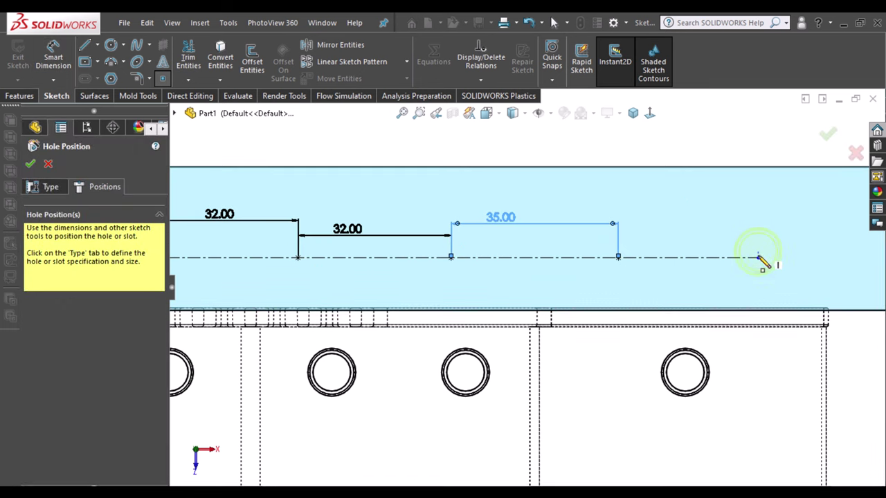
left_click(53, 61)
left_click(618, 257)
left_click(745, 257)
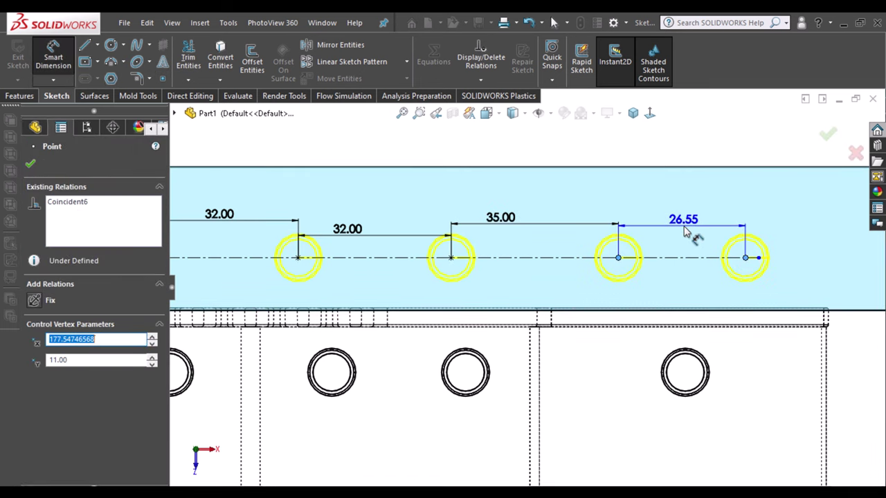
left_click(685, 232)
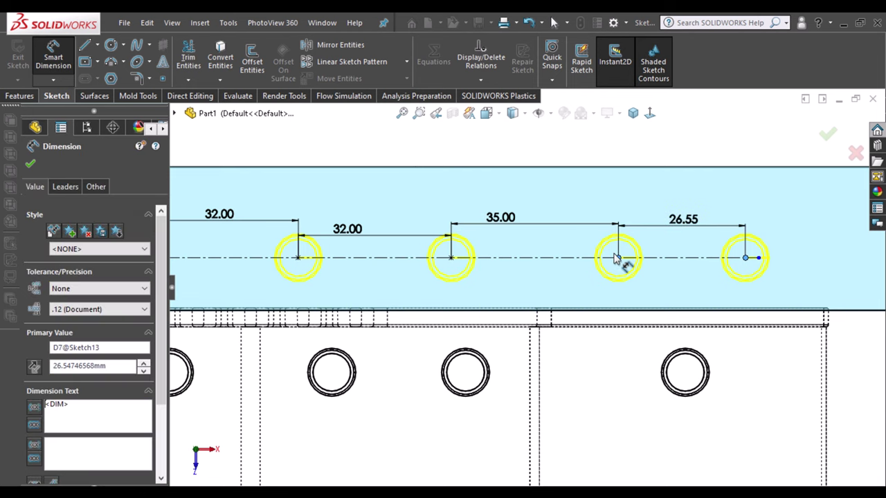
type("38")
key("Escape")
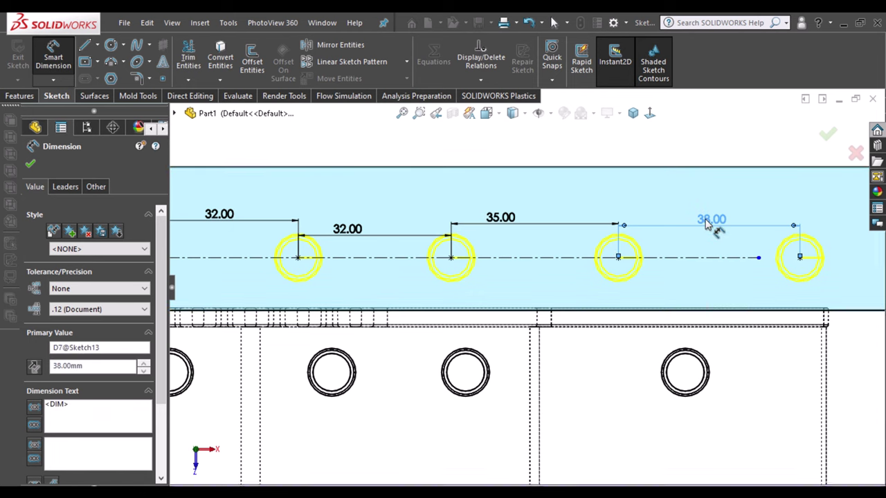
key("Escape")
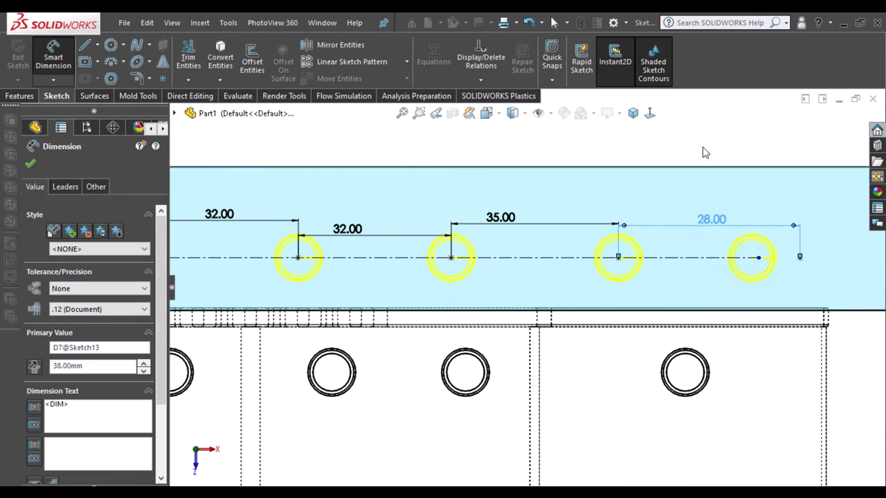
key("Escape")
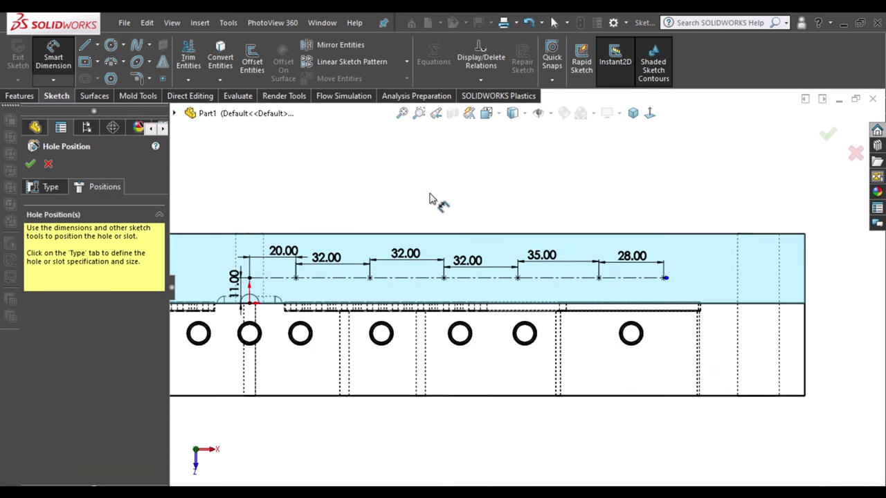
Mirror about the vertical centerline, selecting all the hole points as entities.
scroll(283, 280, "down", 2)
left_click(332, 45)
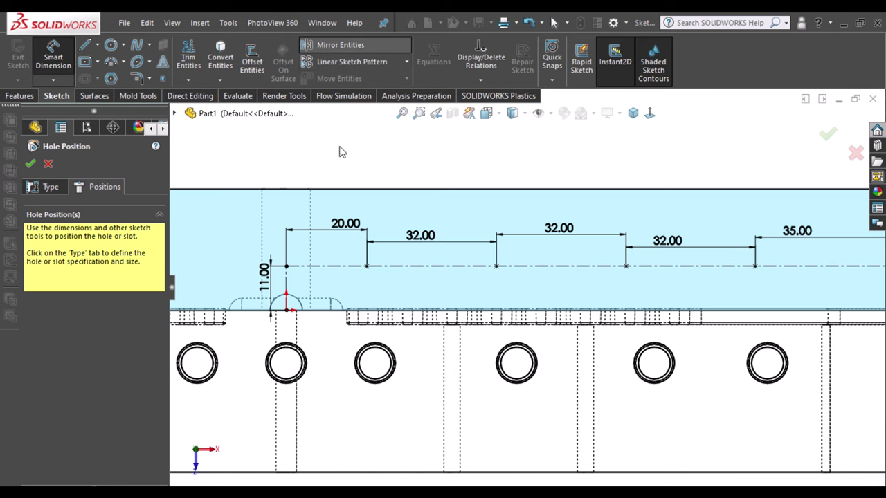
left_click(139, 325)
left_click(286, 283)
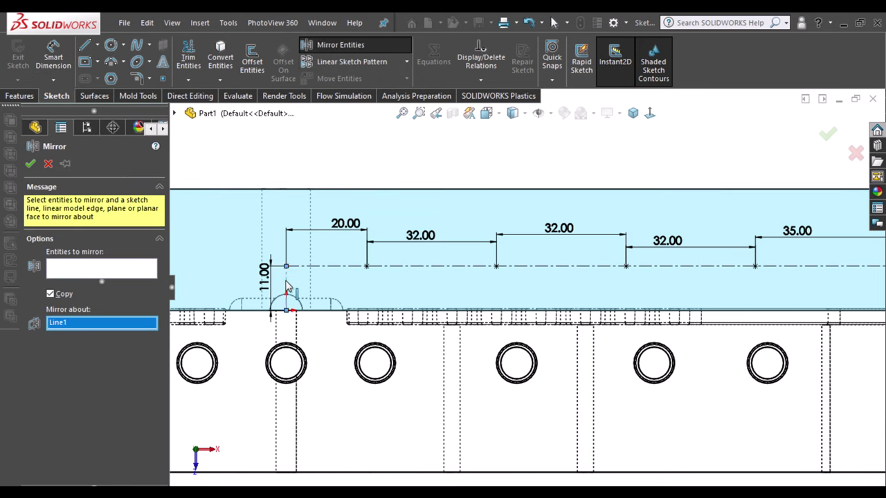
left_click(111, 270)
left_click(366, 265)
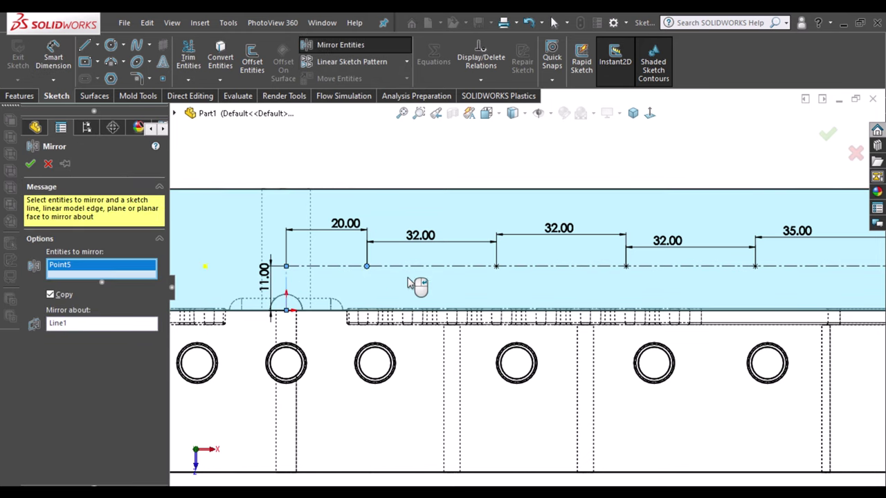
left_click(496, 266)
left_click(625, 266)
left_click(756, 266)
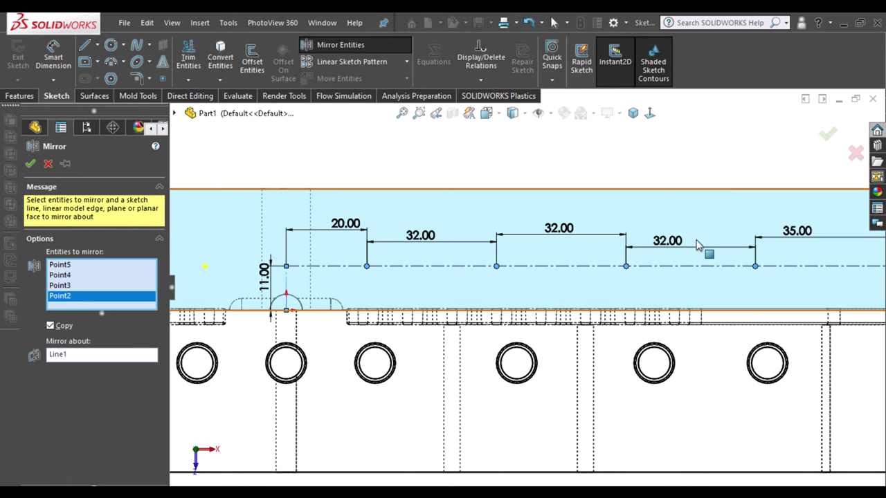
middle_click_drag(802, 285, 623, 275, "ctrl")
left_click(720, 276)
left_click(833, 276)
Confirm the mirror and tilt the view to preview holes on both sides.
scroll(836, 280, "up", 2)
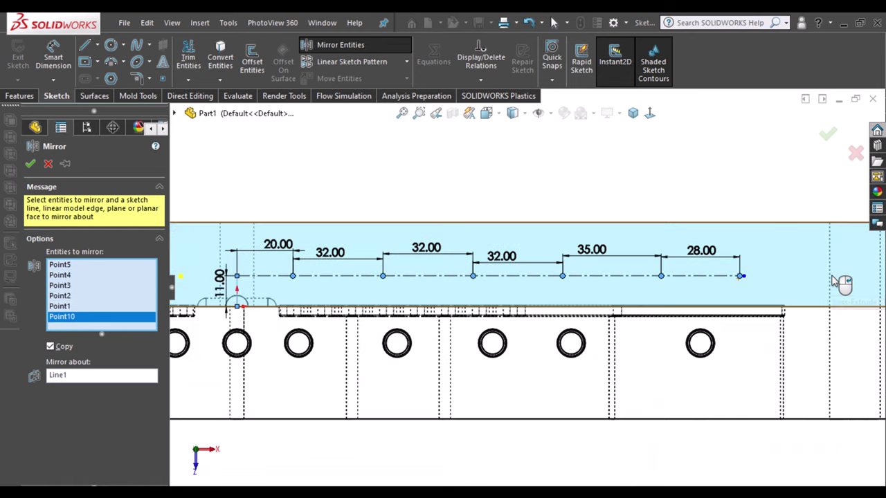
scroll(836, 280, "up", 2)
scroll(339, 320, "down", 2)
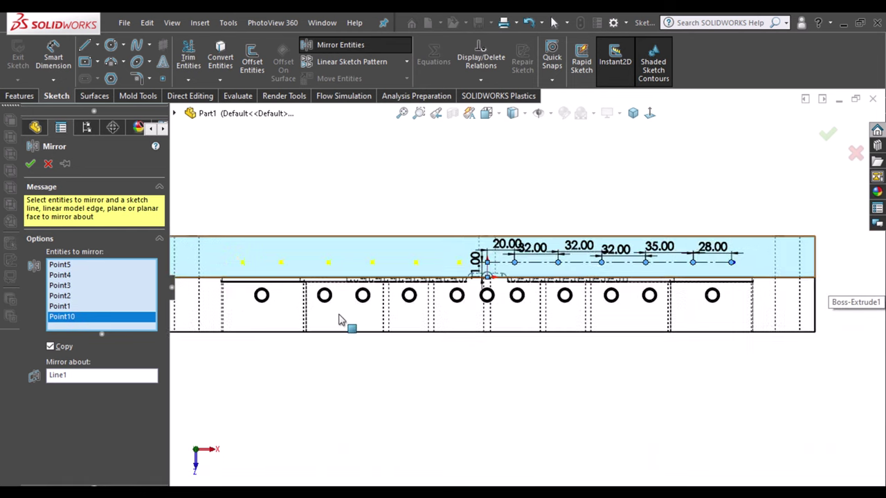
left_click(30, 165)
scroll(540, 186, "down", 2)
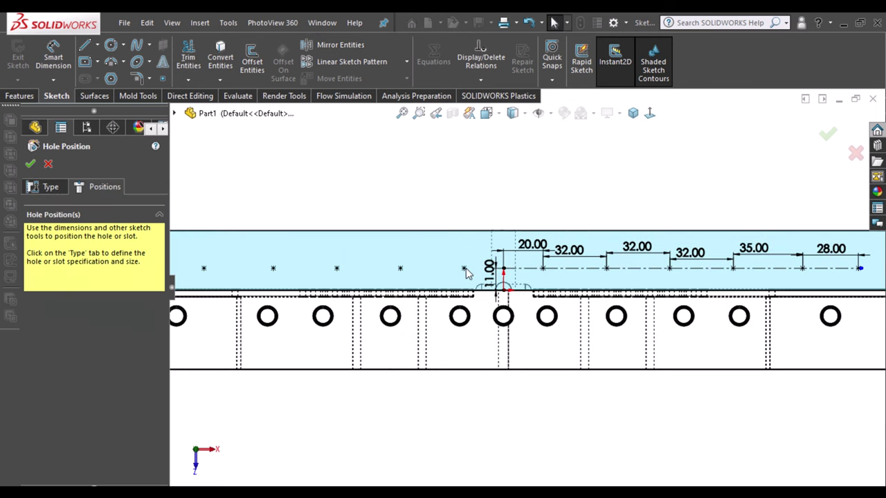
scroll(485, 194, "down", 2)
middle_click_drag(484, 194, 352, 200)
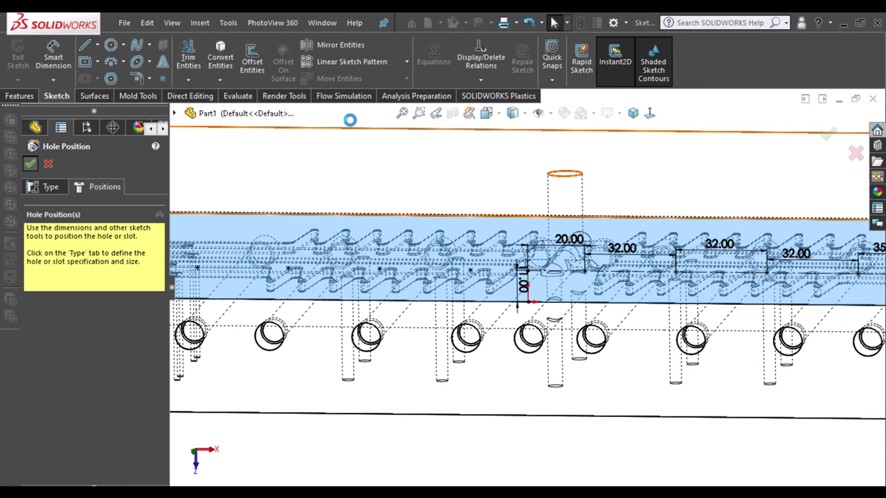
Confirm the tapped hole feature and inspect it in a tilted 3D view.
key("Return")
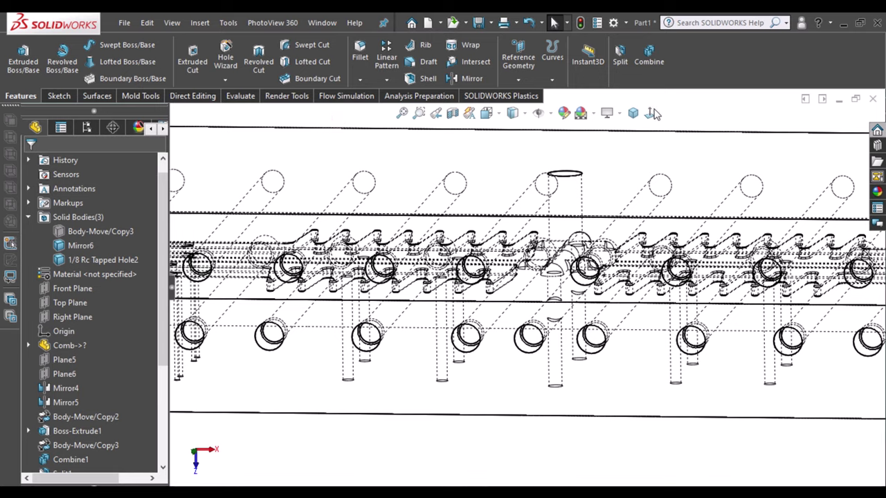
left_click(650, 113)
scroll(533, 295, "down", 3)
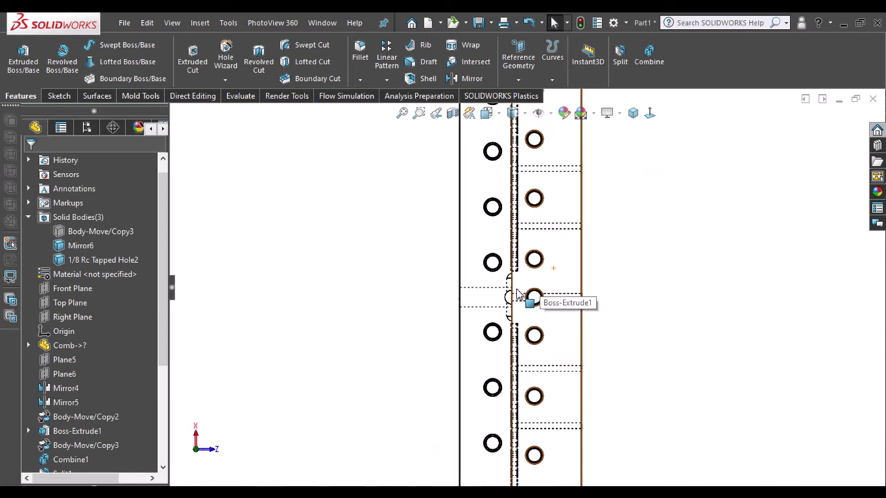
scroll(518, 294, "down", 2)
scroll(518, 295, "up", 3)
scroll(547, 231, "up", 3)
mouse_move(616, 182)
middle_mouse_down()
mouse_move(697, 360)
mouse_move(663, 209)
mouse_move(563, 311)
middle_mouse_up()
scroll(560, 317, "down", 2)
scroll(560, 317, "up", 2)
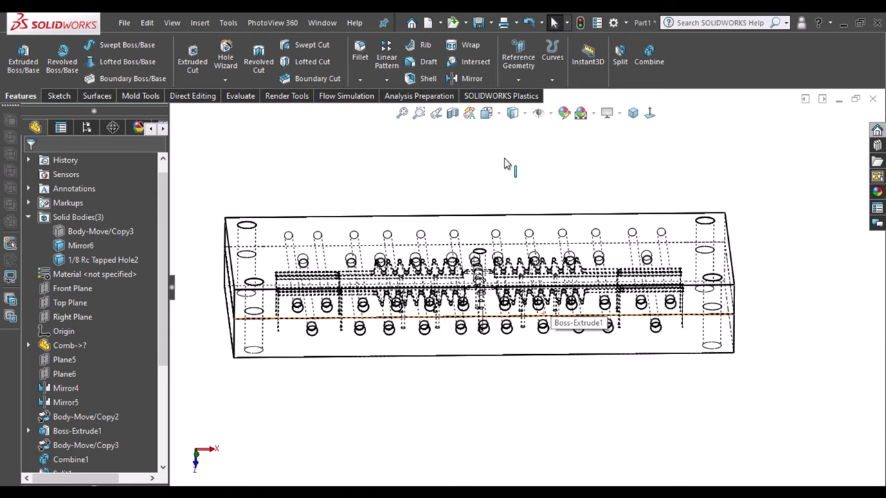
scroll(114, 393, "down", 4)
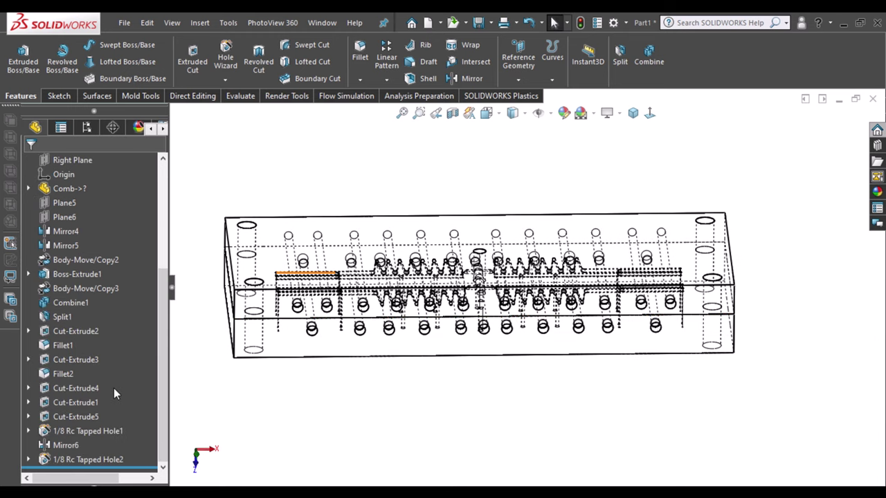
Mirror the 1/8 Rc Tapped Hole2 feature about the Top Plane.
left_click(471, 78)
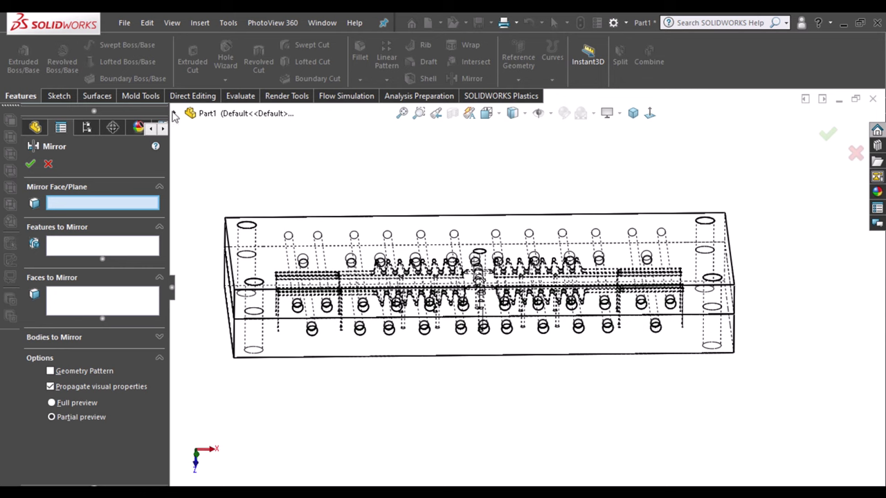
left_click(176, 114)
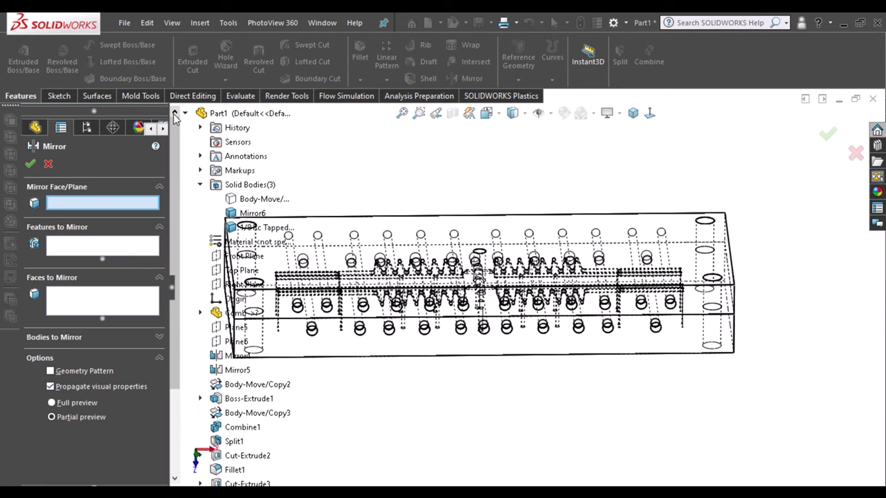
left_click(240, 270)
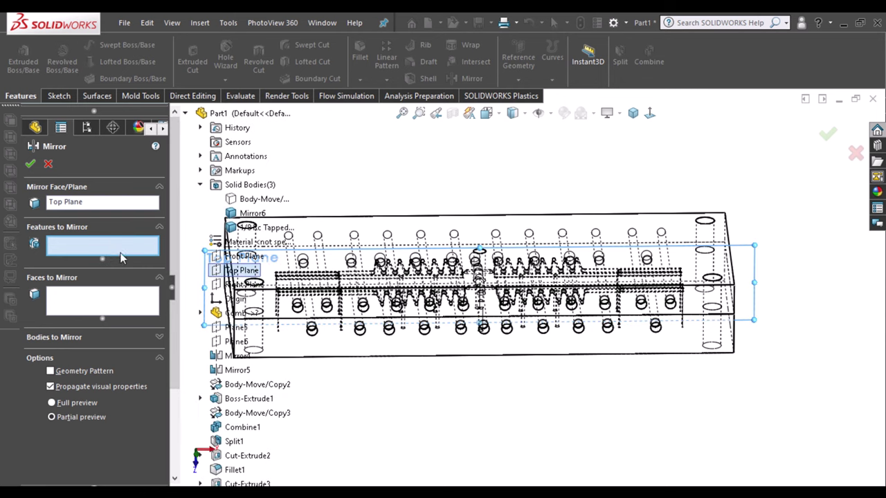
scroll(237, 424, "down", 3)
left_click(259, 470)
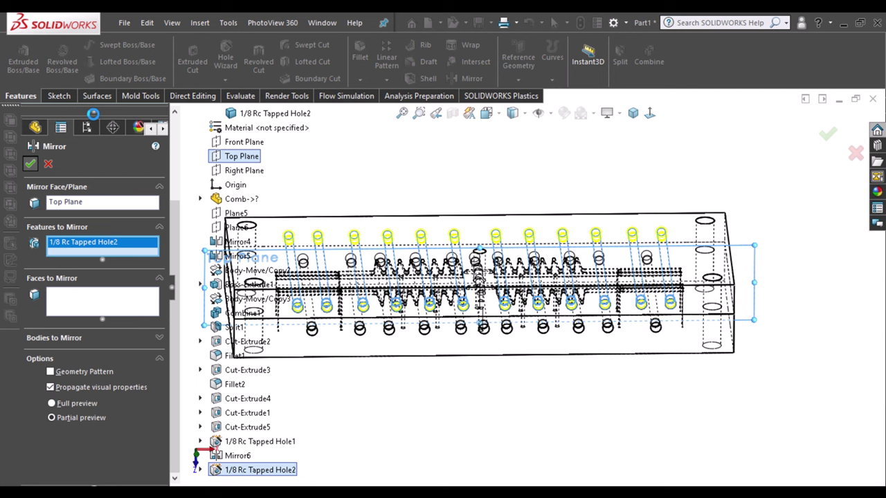
key("Return")
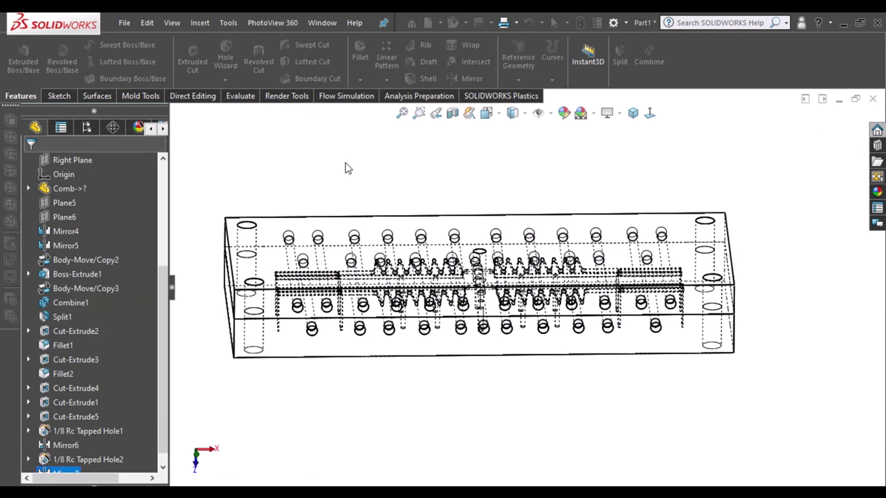
Edit the 1/8 Rc Tapped Hole1 position sketch and delete the centre hole point.
left_click(69, 417)
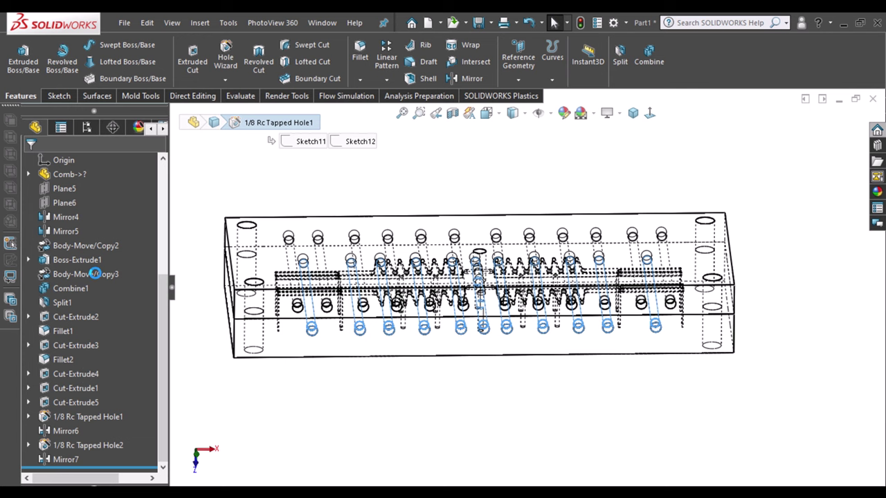
key("Return")
left_click(88, 187)
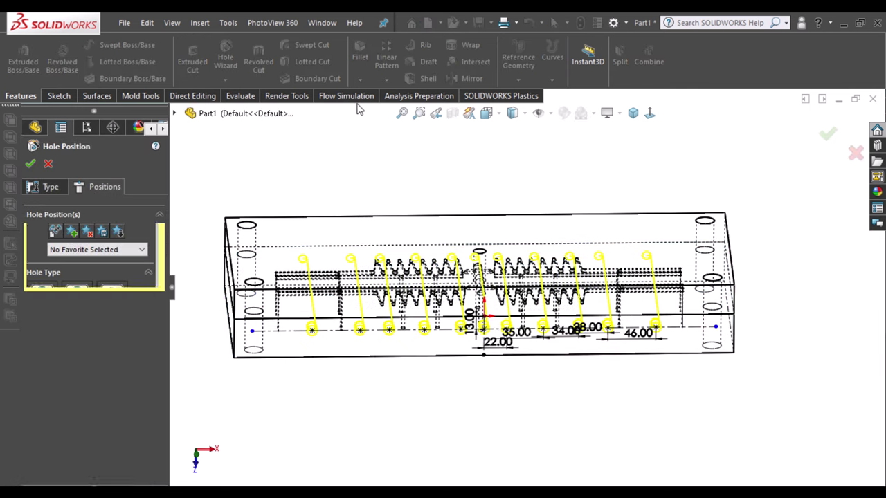
scroll(529, 312, "down", 2)
scroll(524, 311, "down", 3)
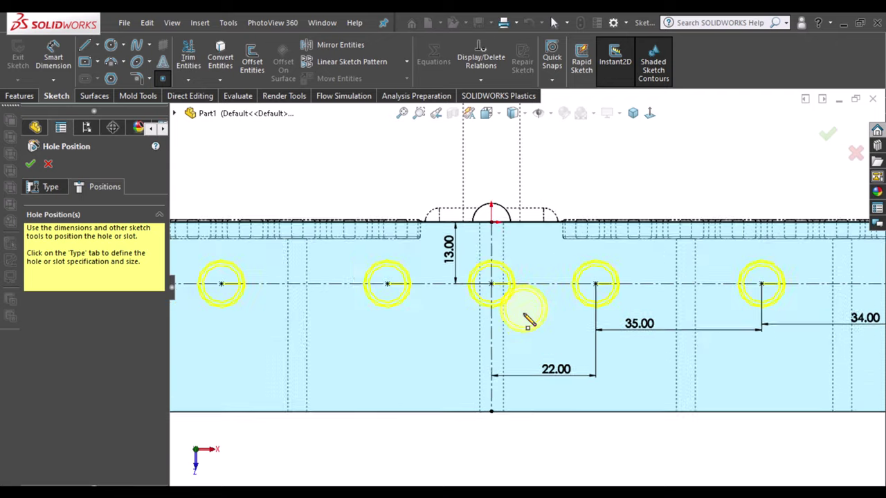
scroll(529, 311, "down", 2)
left_click(478, 269)
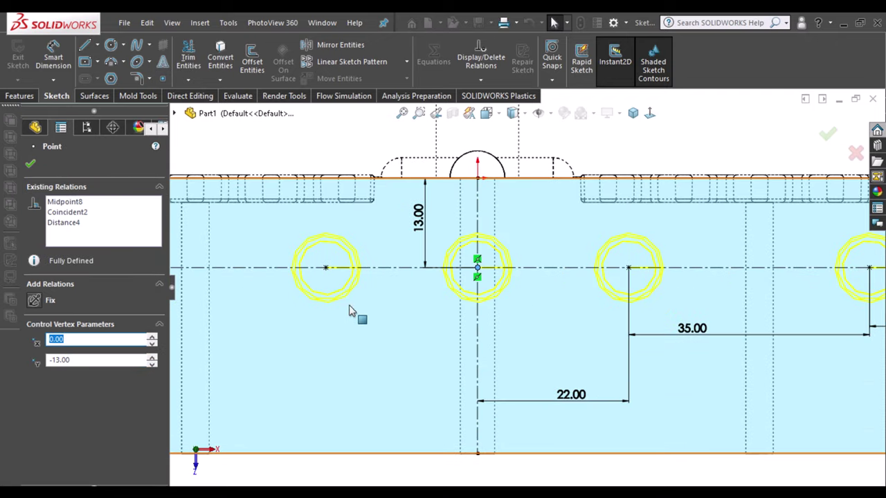
key("Delete")
scroll(482, 310, "up", 2)
scroll(481, 311, "up", 2)
scroll(481, 311, "up", 1)
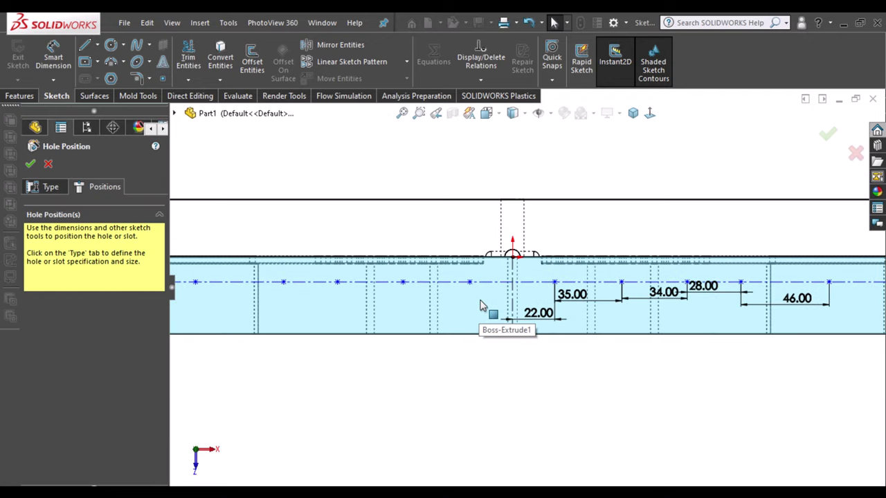
scroll(551, 288, "down", 2)
Add a 13.00 mm dimension from the horizontal centerline to the arc centre point.
left_click(53, 60)
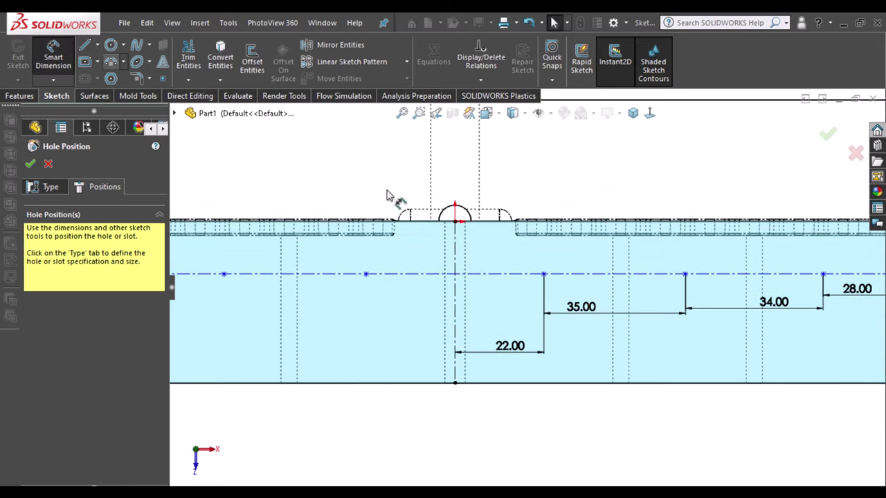
left_click(484, 274)
left_click(455, 222)
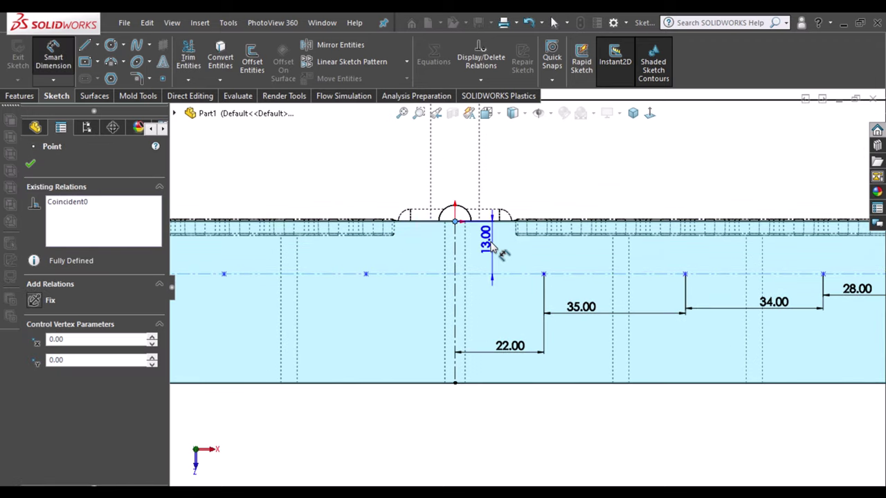
left_click(495, 251)
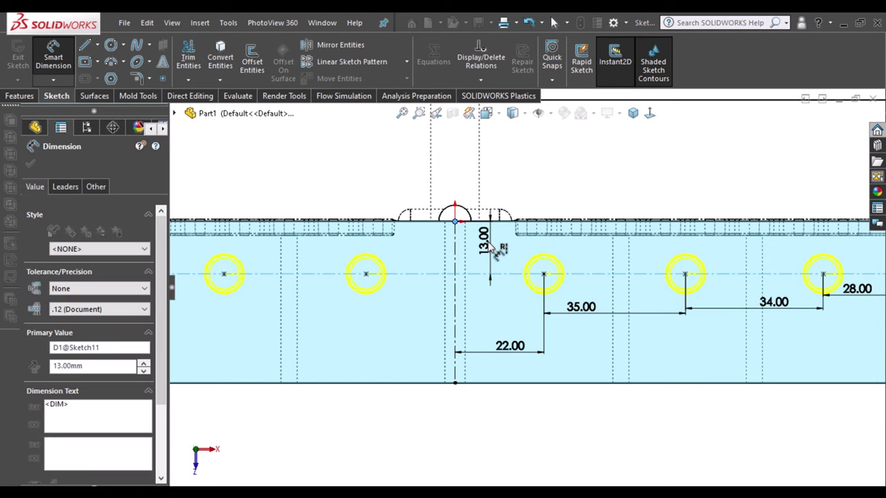
left_click(436, 224)
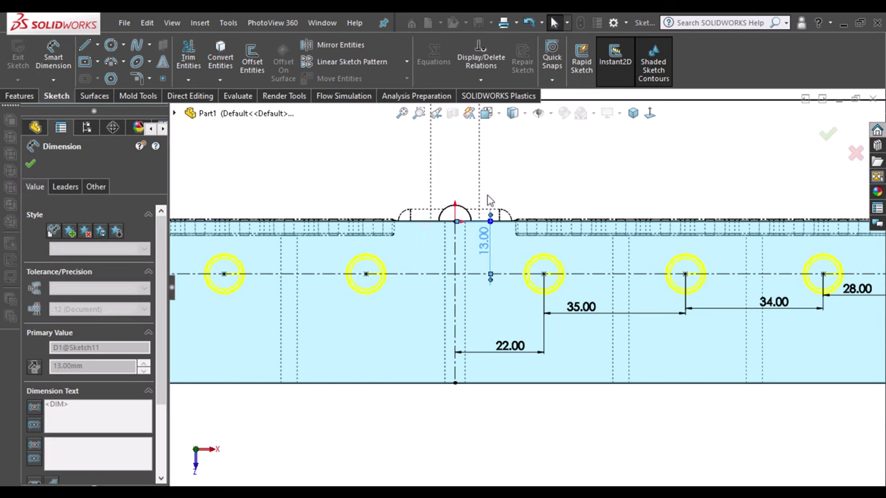
left_click(485, 436)
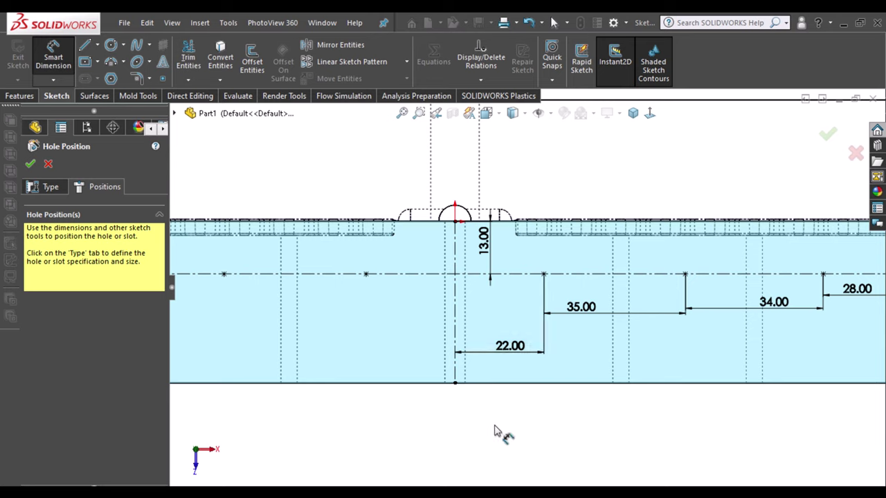
Revise the 22.00 first hole offset and change the 35.00 spacing to 31 mm.
left_click(515, 351)
double_click(510, 346)
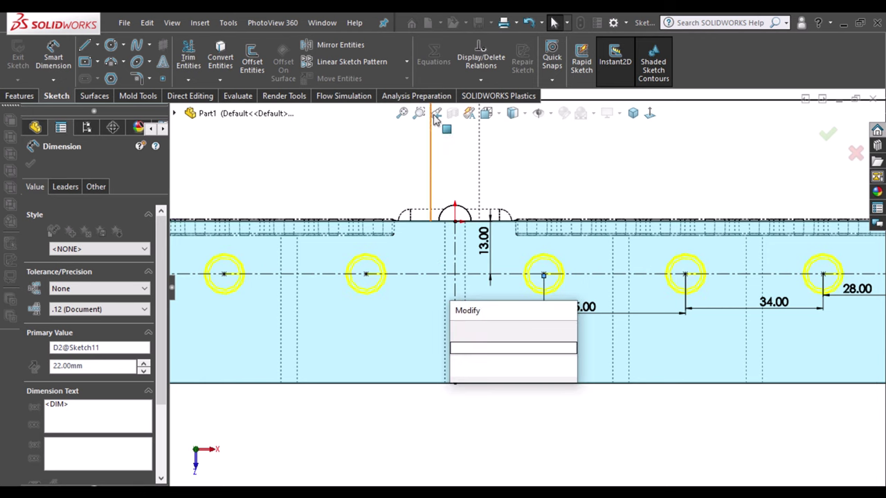
type("24")
key("Escape")
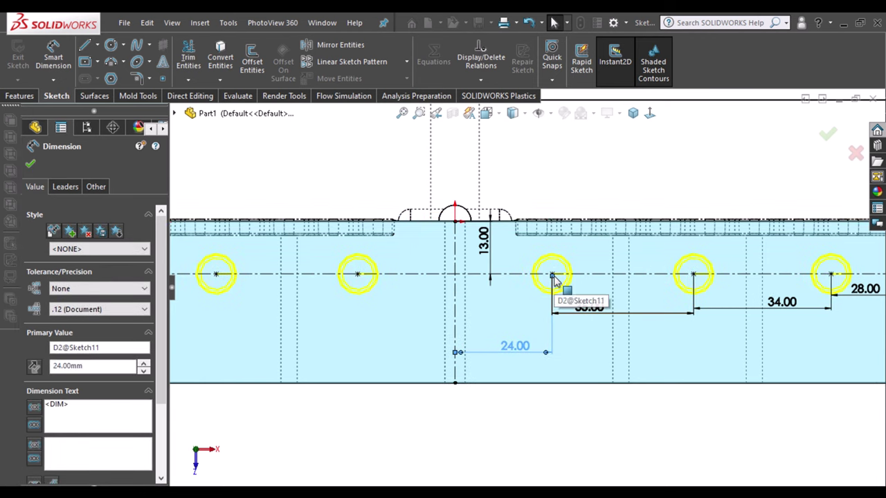
key("Escape")
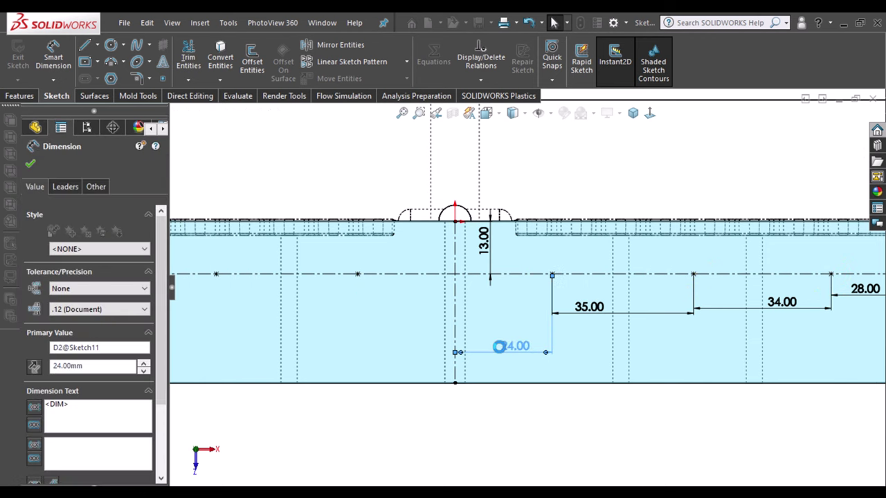
key("Escape")
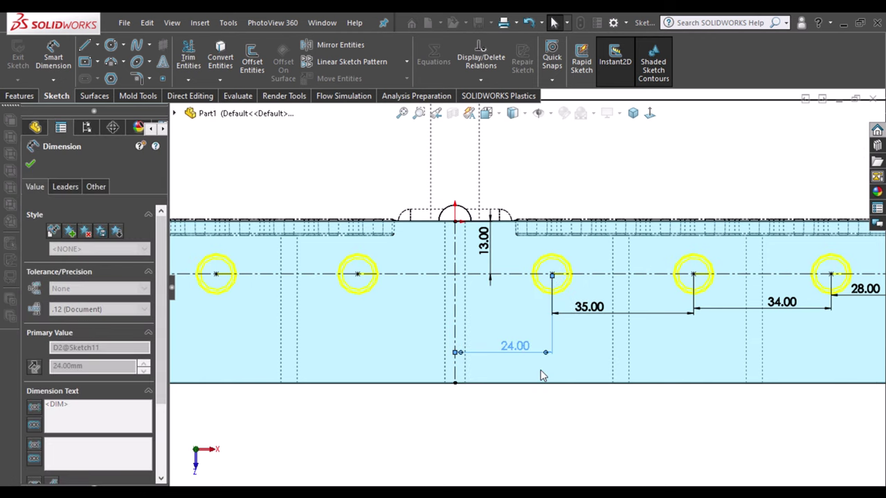
left_click(515, 436)
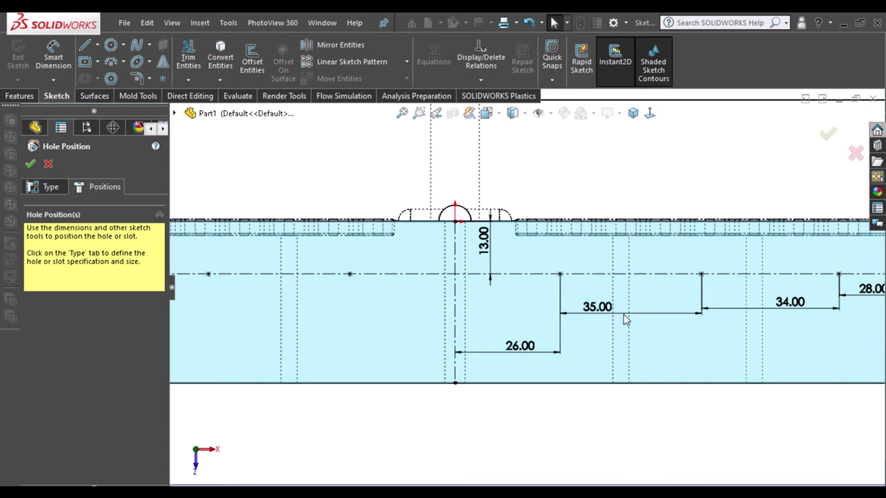
left_click(596, 307)
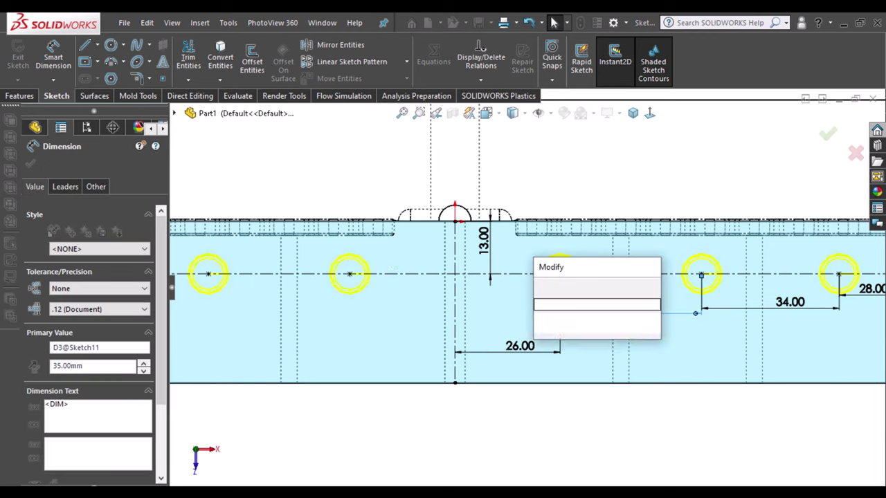
key("Escape")
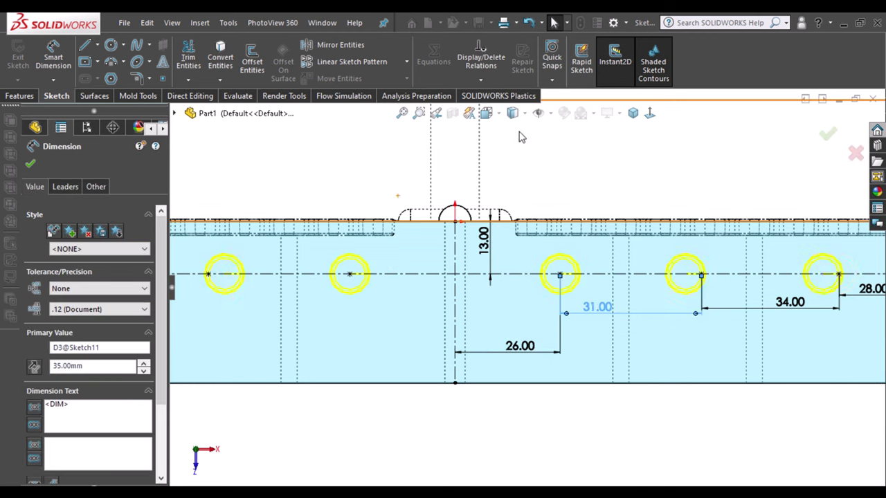
scroll(445, 296, "down", 2)
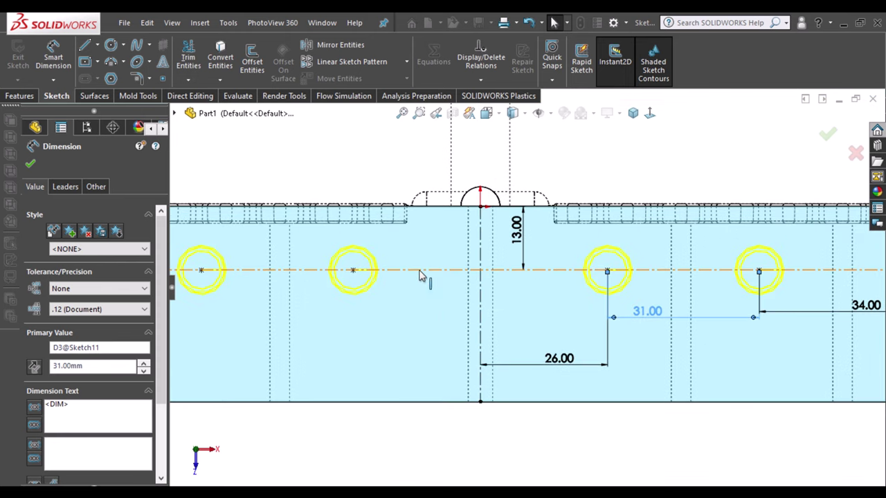
scroll(419, 275, "up", 2)
scroll(817, 306, "down", 2)
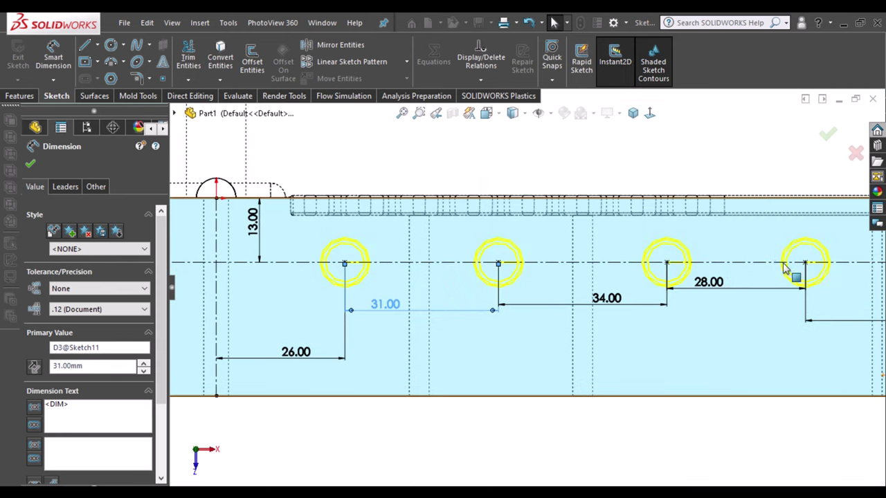
Set the remaining hole spacings to 40, 24 and 42 mm.
left_click(614, 304)
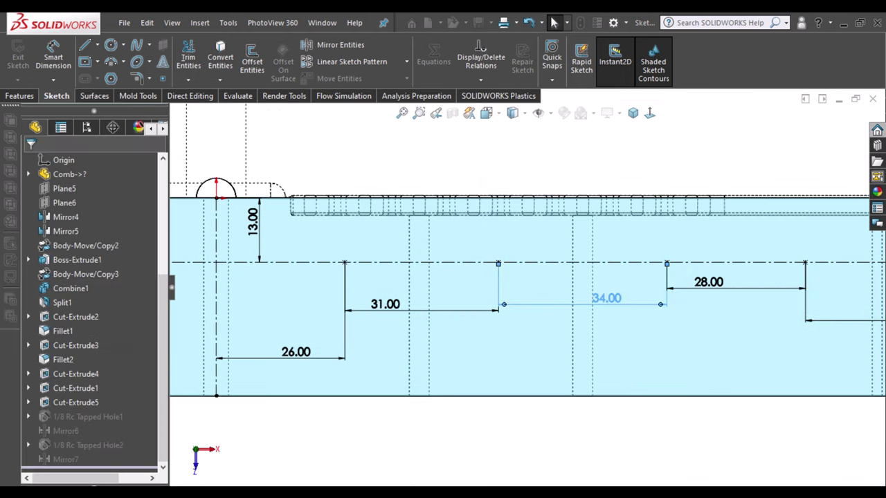
double_click(618, 296)
type("40")
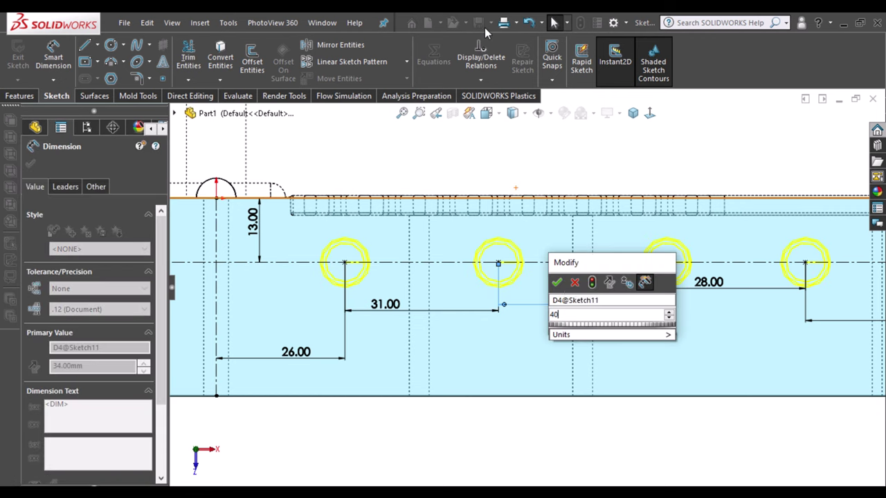
key("Escape")
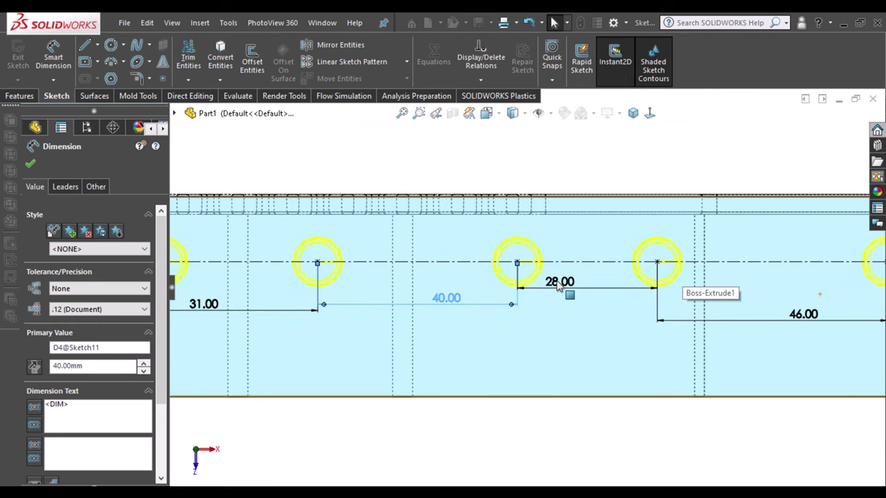
left_click(175, 185)
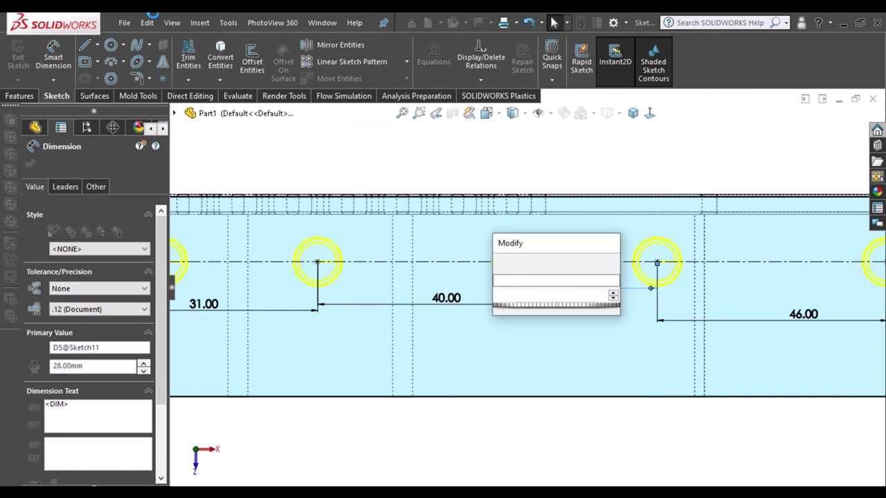
type("44")
key("Return")
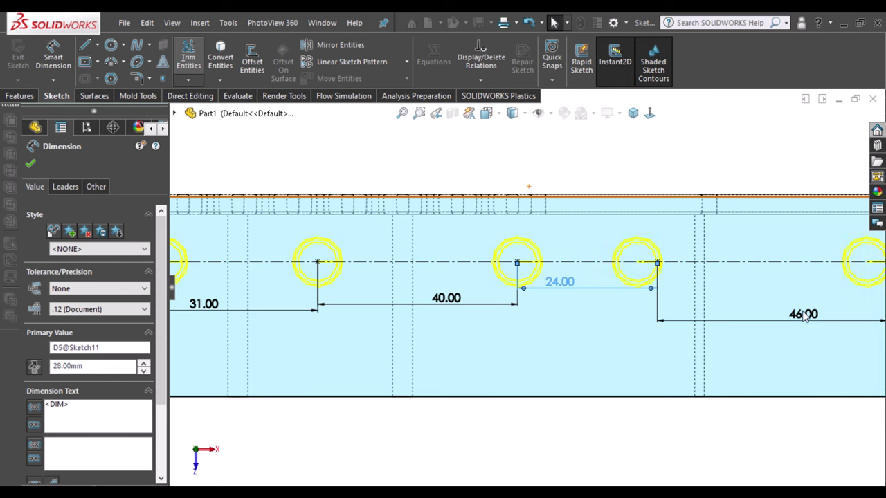
left_click(506, 362)
type("42")
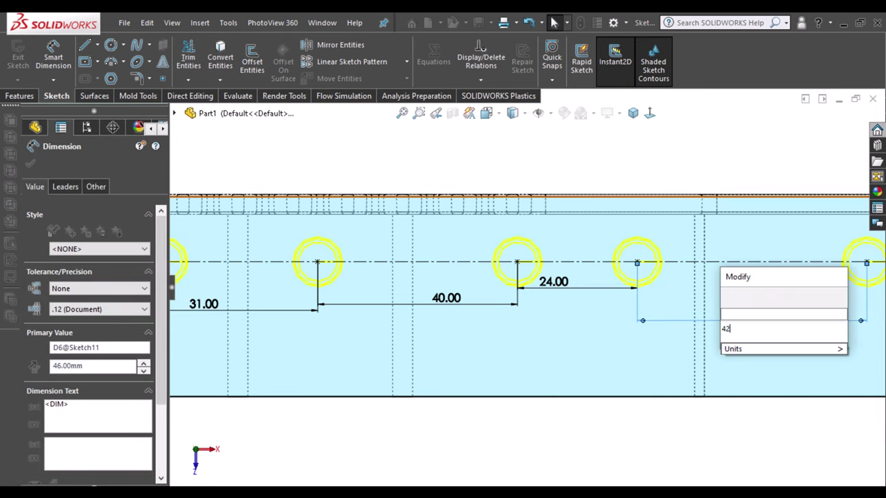
key("Return")
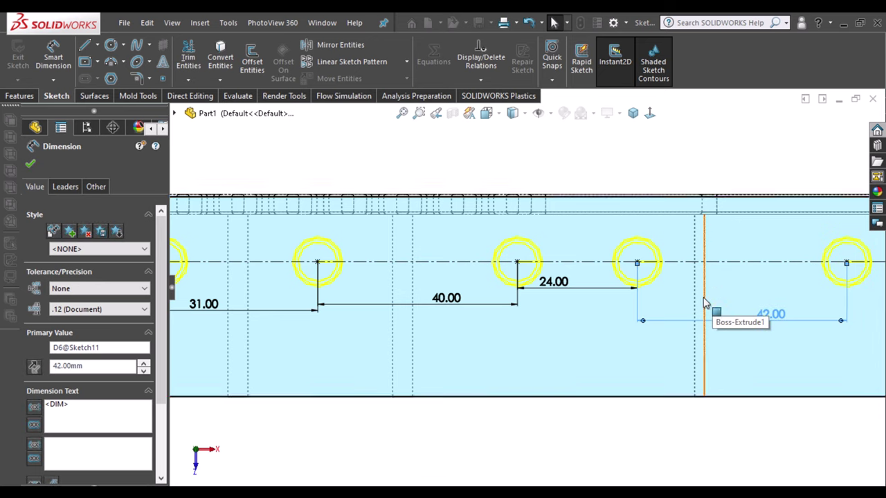
key("Escape")
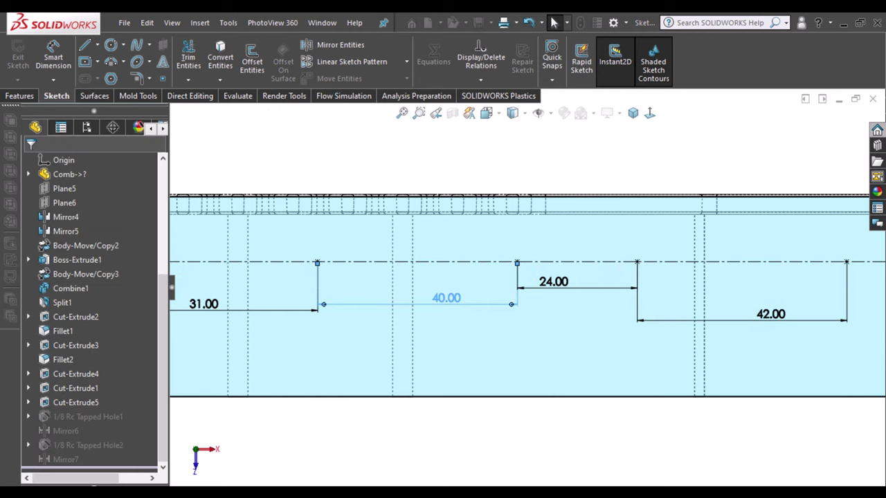
Reduce the 40 mm spacing to 36 mm, keep 42 mm, and confirm the hole positions.
double_click(447, 298)
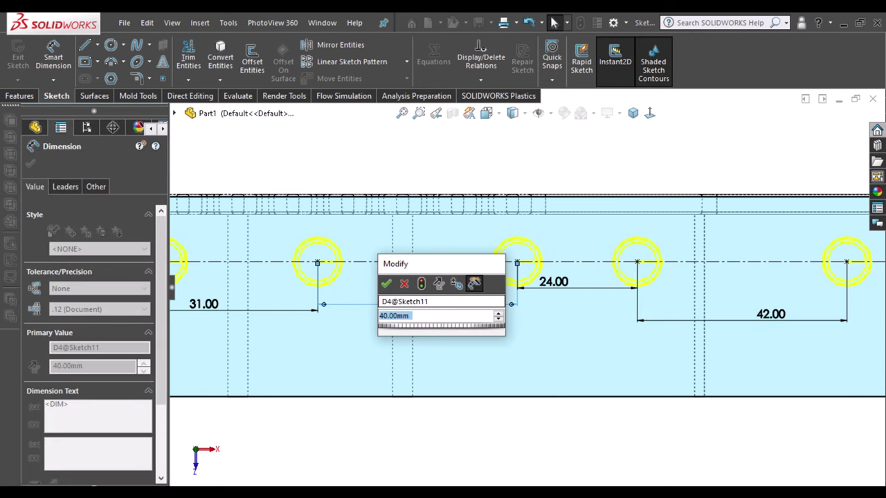
left_click_drag(432, 270, 426, 334)
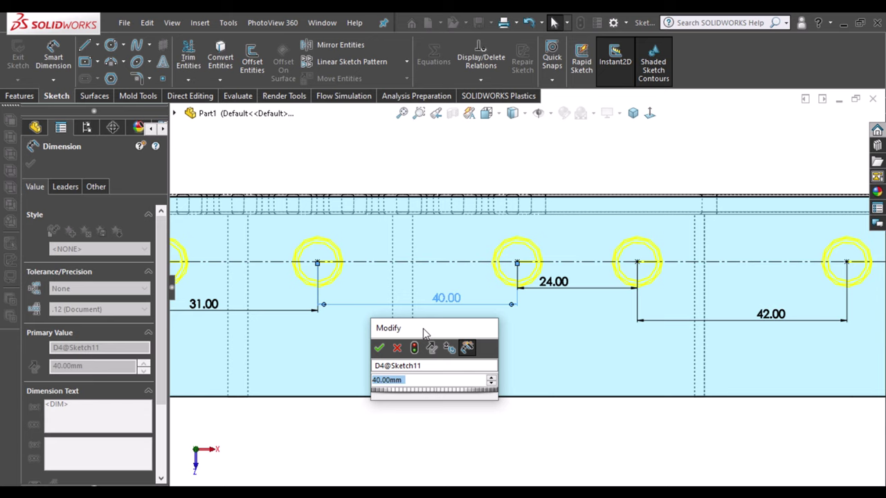
type("36")
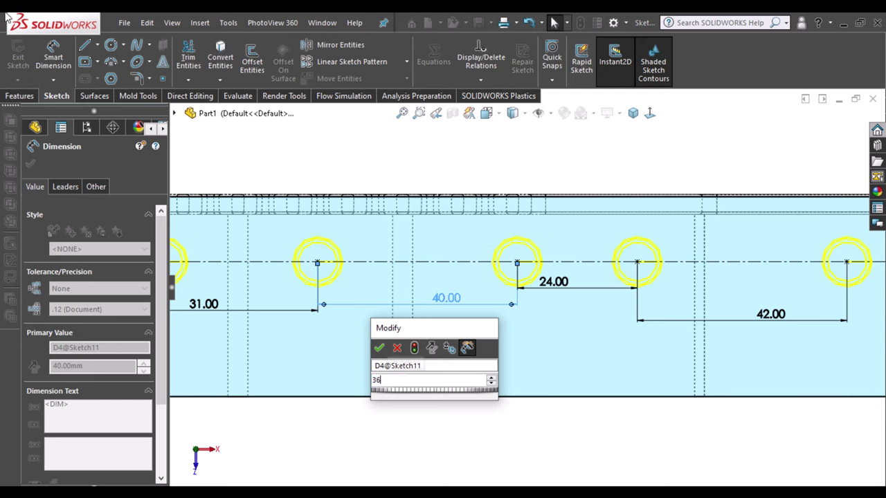
key("Escape")
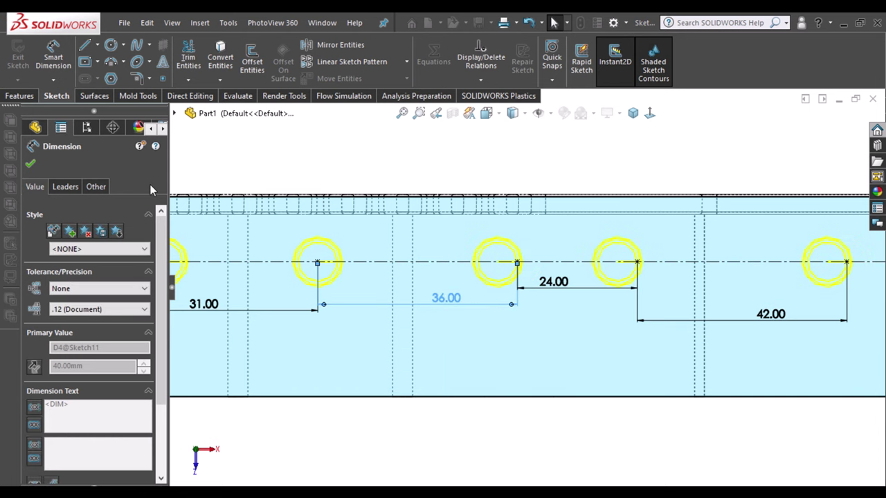
key("f")
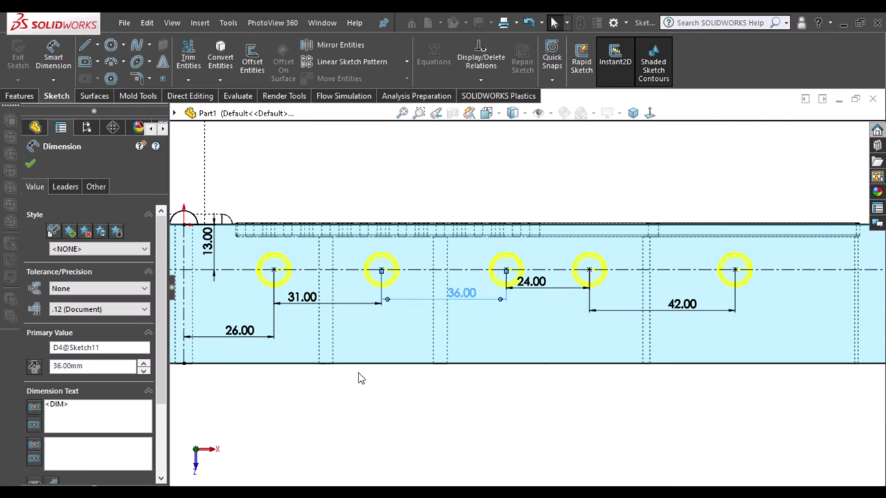
scroll(755, 281, "down", 2)
scroll(674, 279, "down", 2)
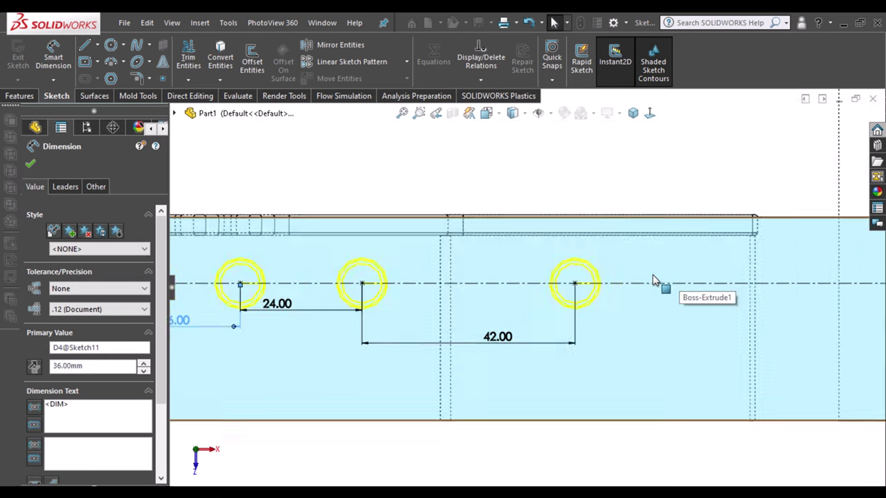
key("Escape")
double_click(497, 337)
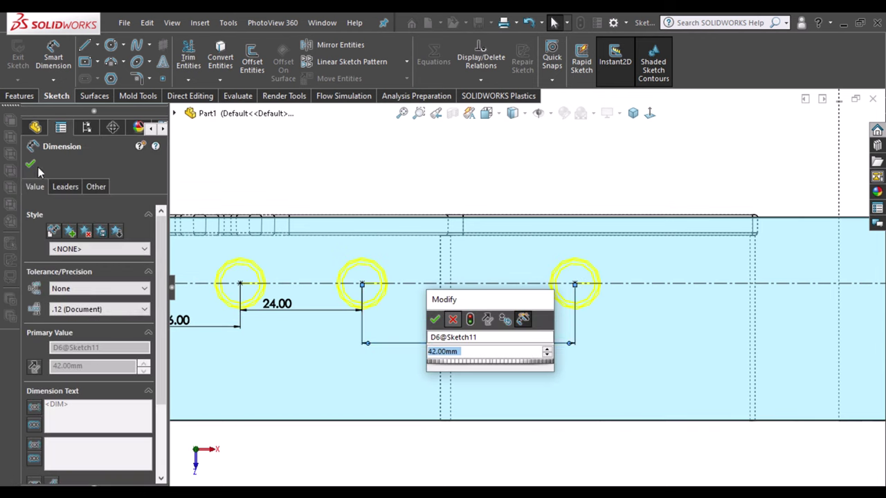
left_click(31, 165)
left_click(30, 165)
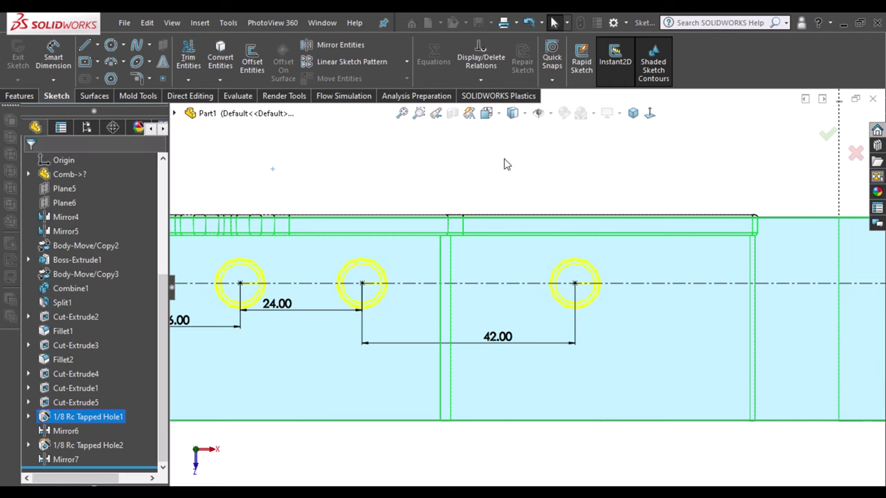
Display the whole plate Shaded With Edges in a tilted view and select its top face.
scroll(705, 299, "up", 1)
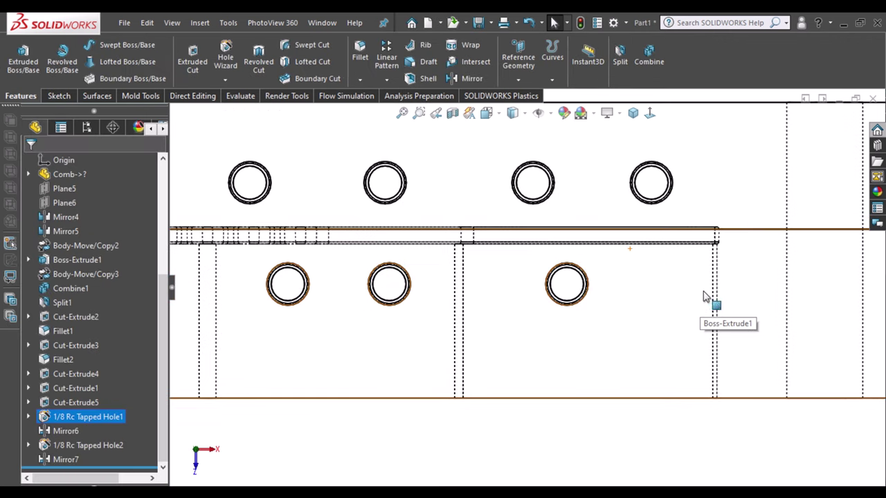
scroll(771, 275, "up", 1)
scroll(771, 273, "up", 1)
scroll(770, 272, "up", 1)
scroll(769, 273, "up", 1)
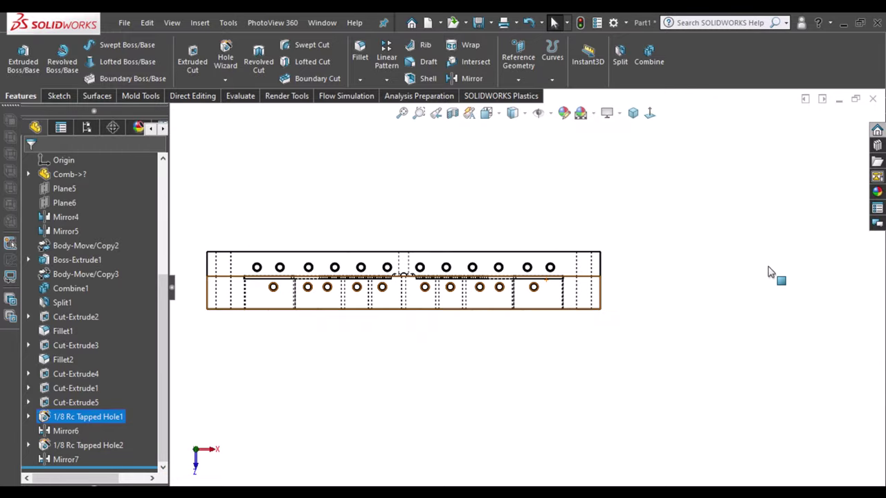
mouse_move(459, 231)
middle_mouse_down()
mouse_move(448, 355)
mouse_move(457, 327)
middle_mouse_up()
left_click(496, 171)
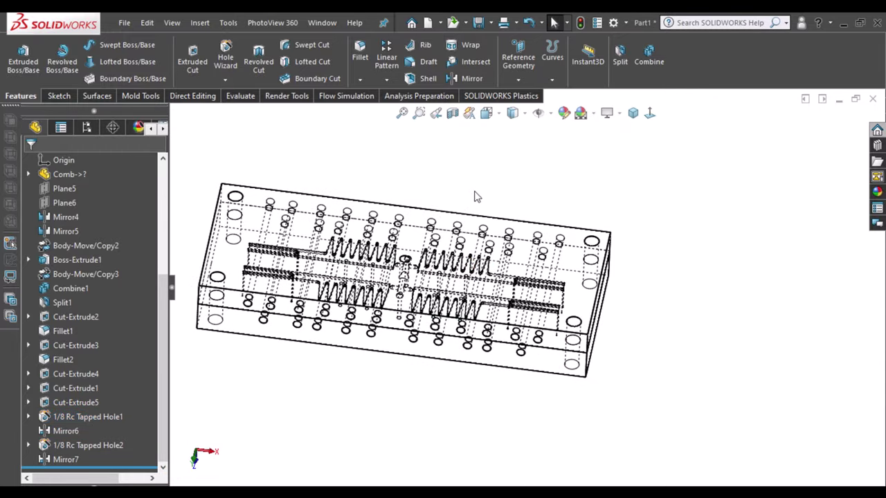
left_click(527, 119)
left_click(519, 133)
mouse_move(519, 132)
middle_mouse_down()
mouse_move(514, 245)
mouse_move(515, 198)
mouse_move(462, 196)
mouse_move(462, 279)
middle_mouse_up()
middle_click_drag(455, 232, 435, 311)
left_click(477, 261)
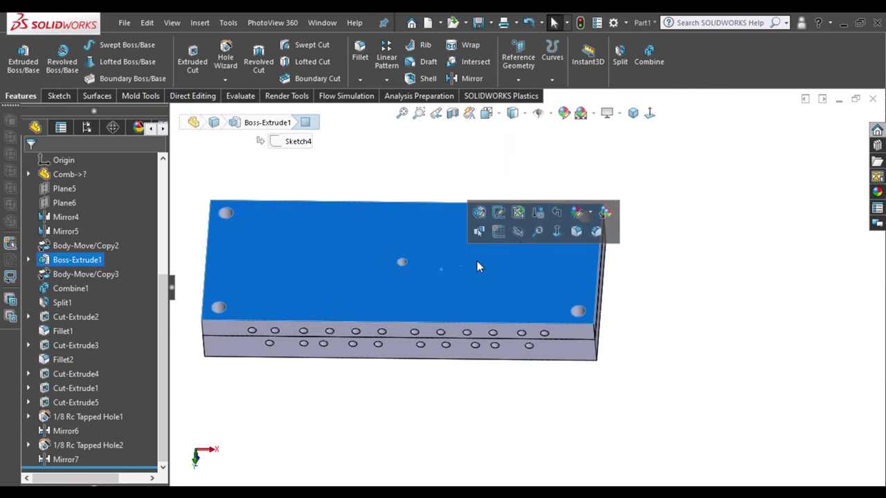
Start a sketch on the top face and draw a center rectangle from the origin.
left_click(498, 233)
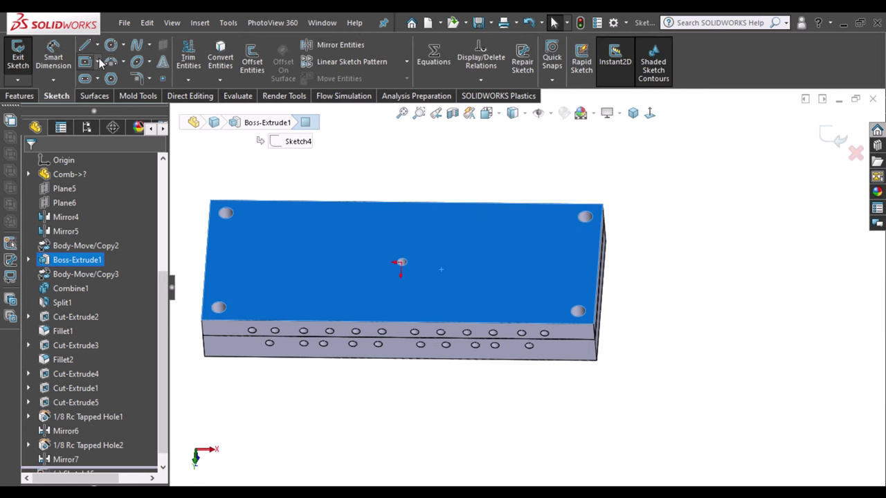
left_click(651, 114)
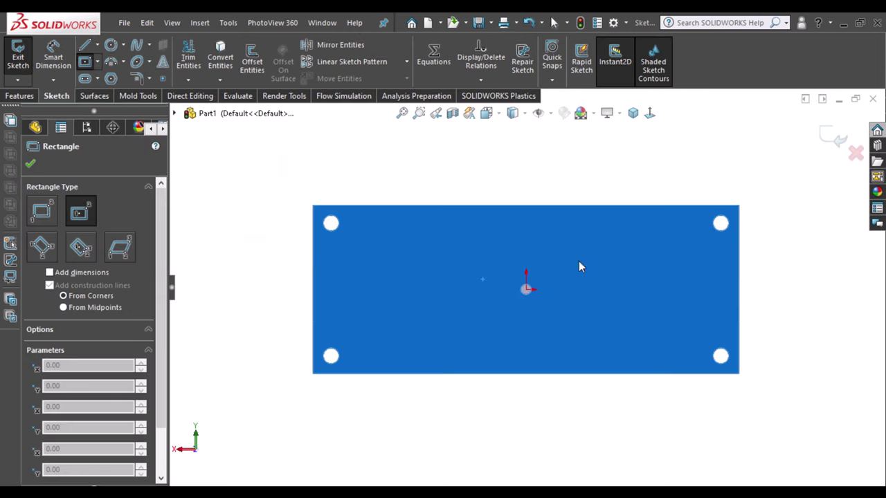
left_click(526, 290)
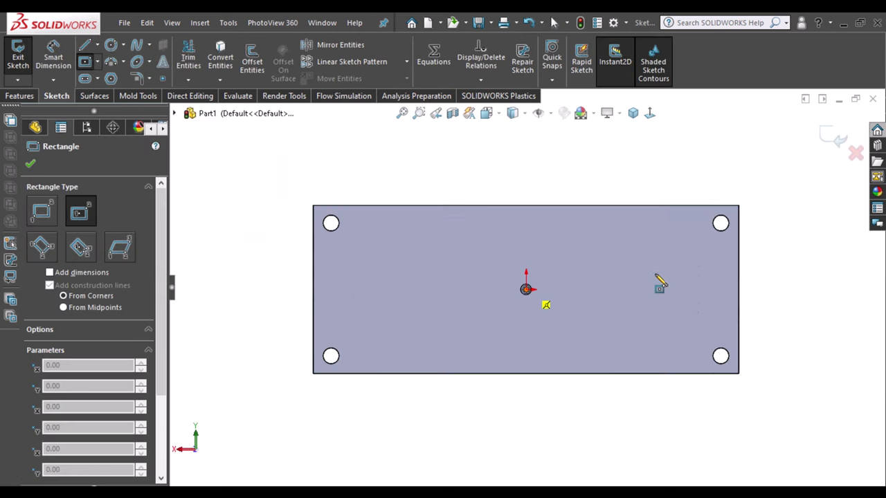
left_click(736, 185)
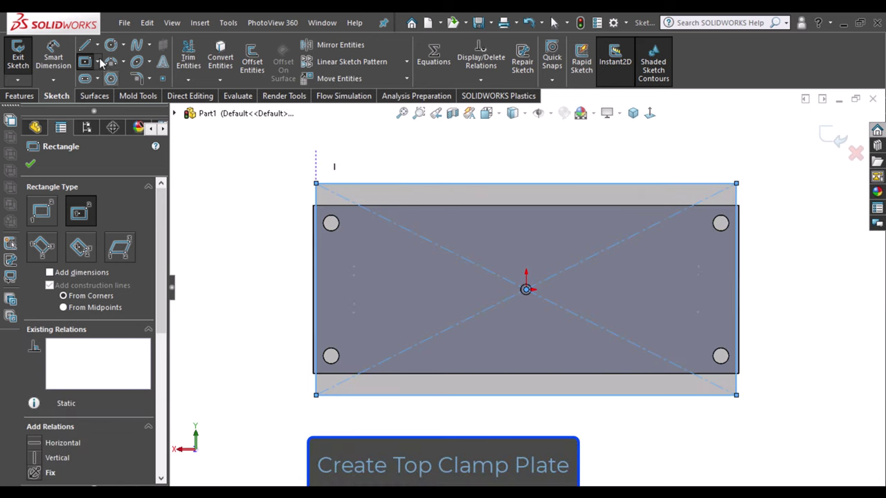
key("Escape")
Dimension the rectangle 480 mm along the bottom edge and 240 mm along the left edge.
left_click(507, 398)
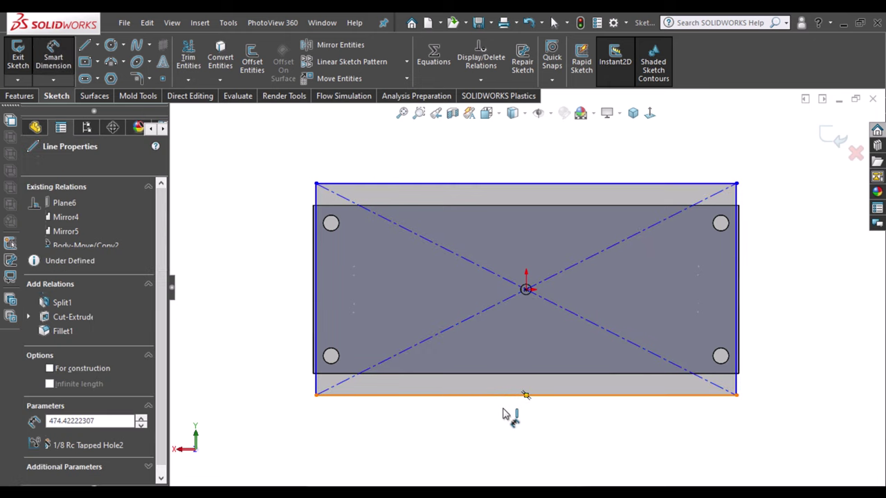
left_click(503, 410)
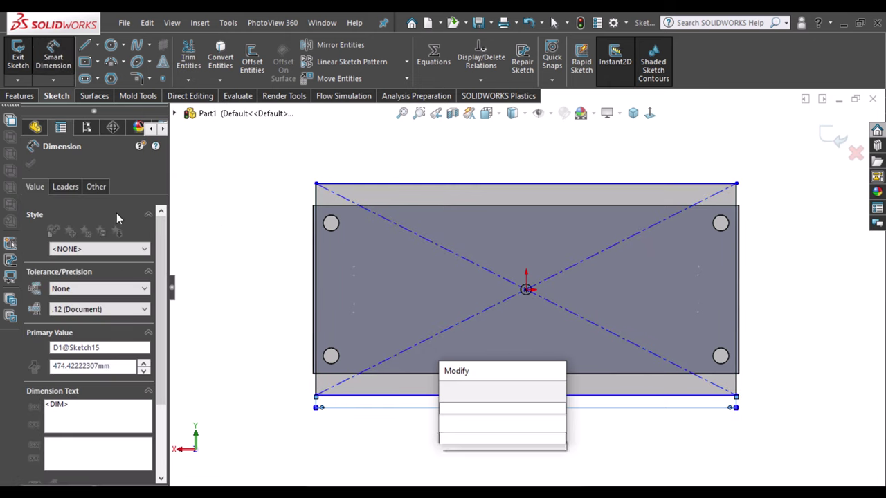
type("480.00mm")
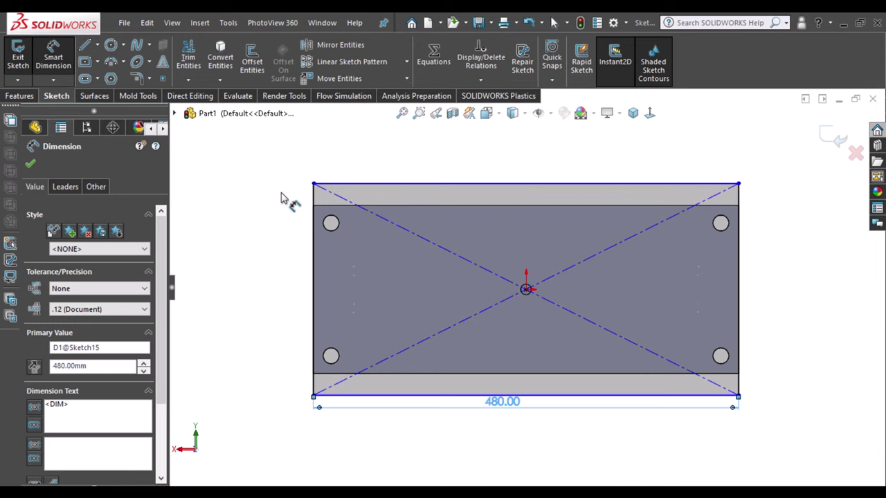
left_click(313, 200)
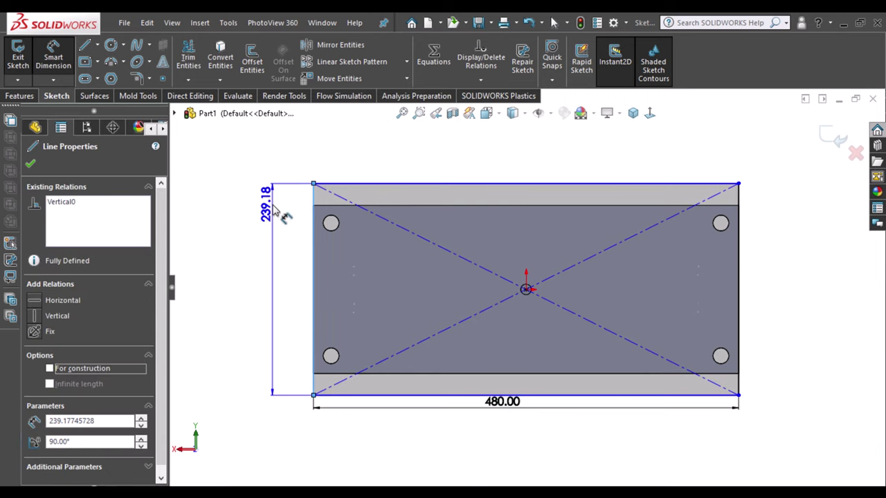
left_click(275, 207)
type("240")
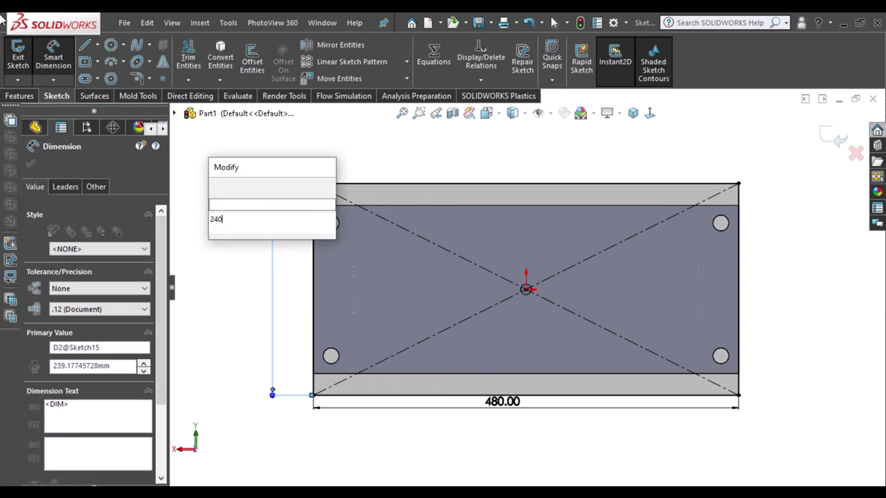
key("Return")
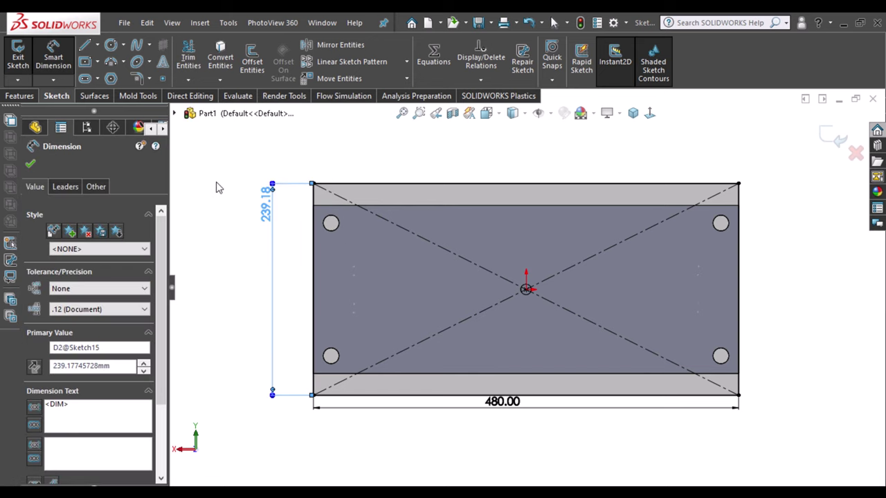
left_click(220, 189)
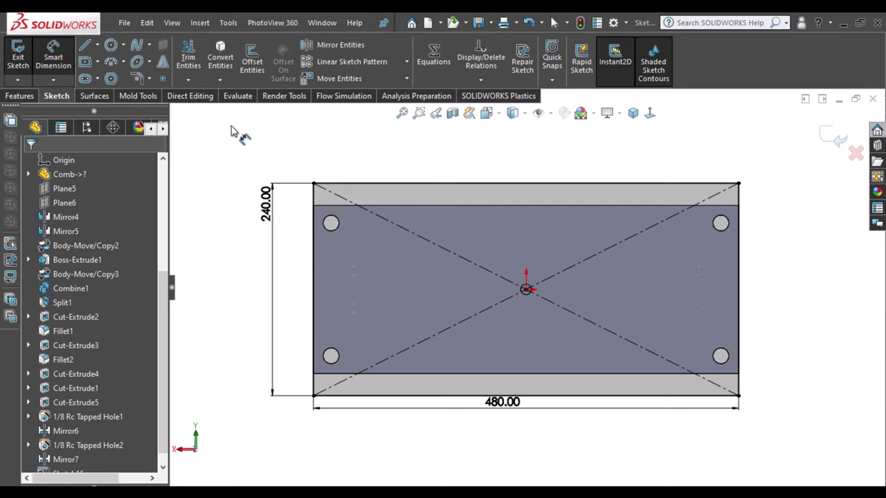
Draw a circle centred on the sketch origin and dimension its diameter to 32 mm.
left_click(111, 44)
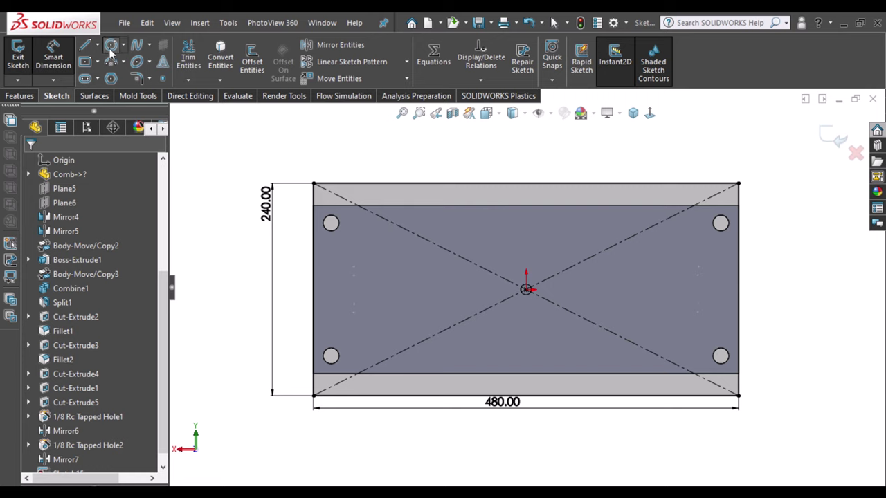
left_click(526, 290)
left_click(551, 297)
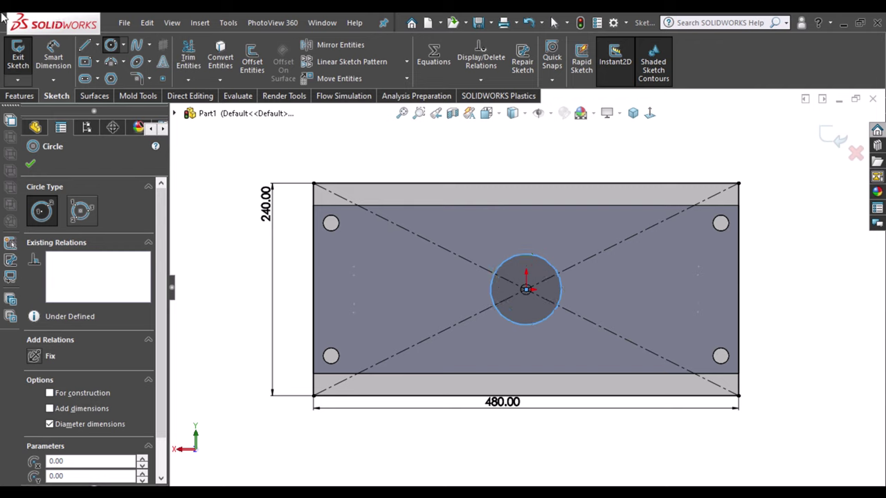
right_click_drag(692, 124, 699, 60)
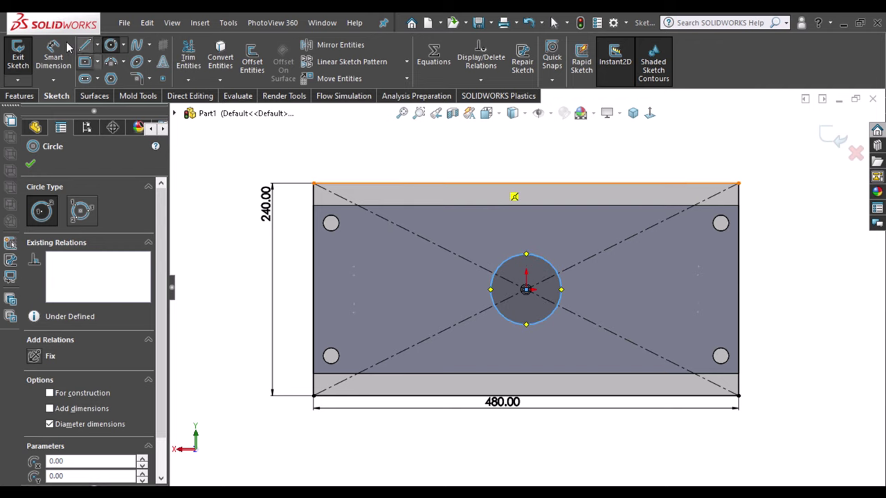
left_click(552, 265)
left_click(566, 240)
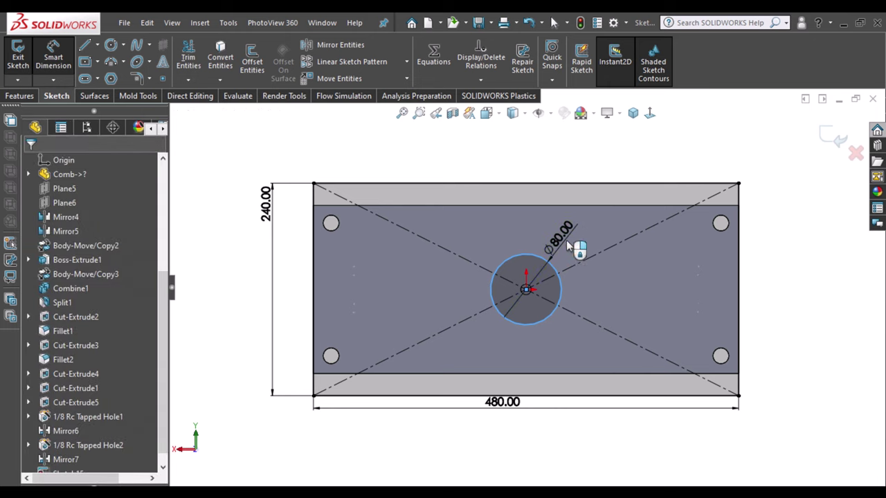
double_click(559, 235)
type("32")
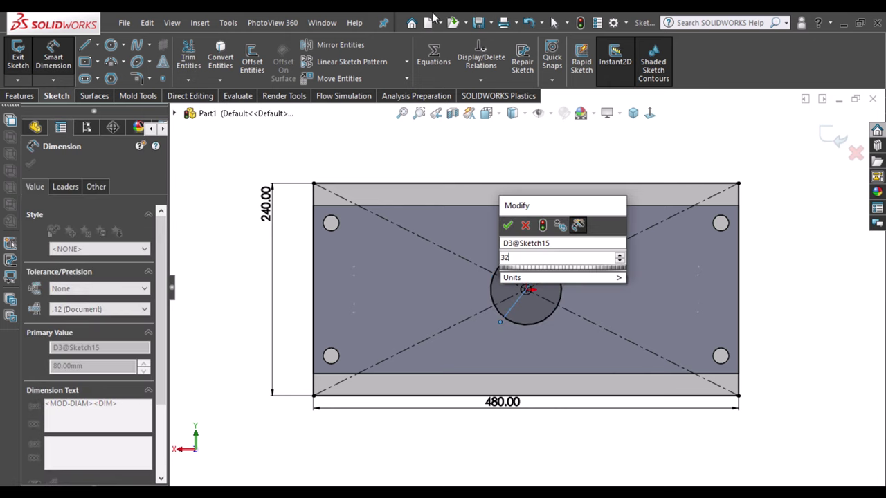
key("Escape")
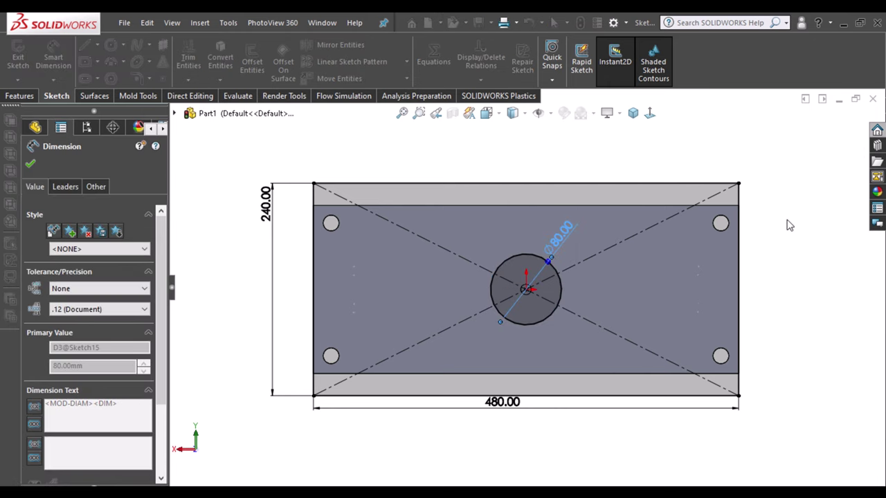
left_click(796, 254)
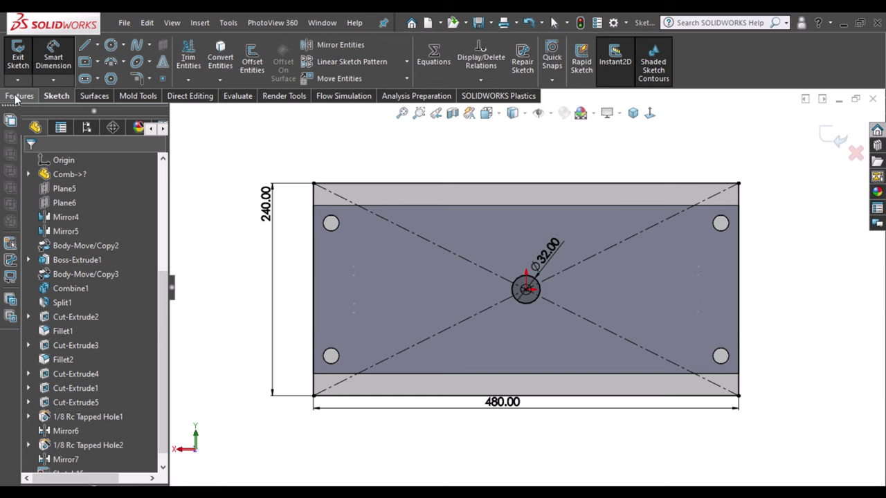
Extrude the plate sketch 30 mm deep with Merge result unchecked, creating Boss-Extrude2.
left_click(16, 97)
left_click(23, 59)
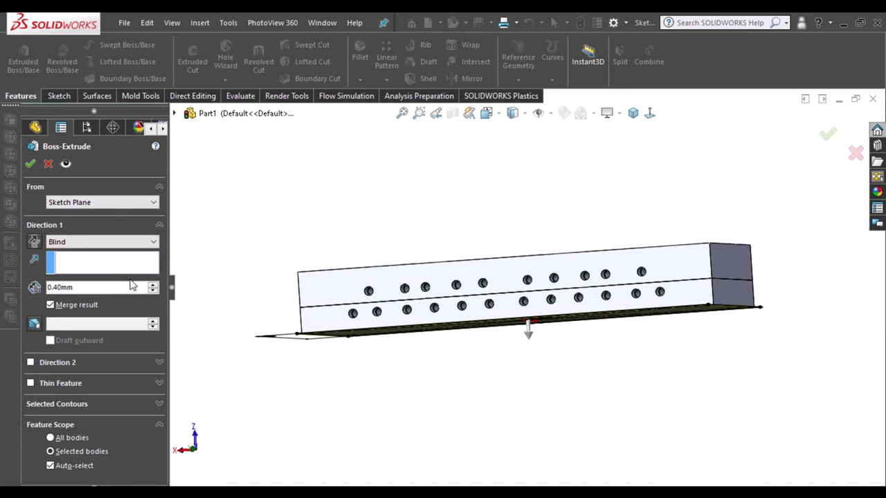
left_click(153, 285)
left_click(153, 286)
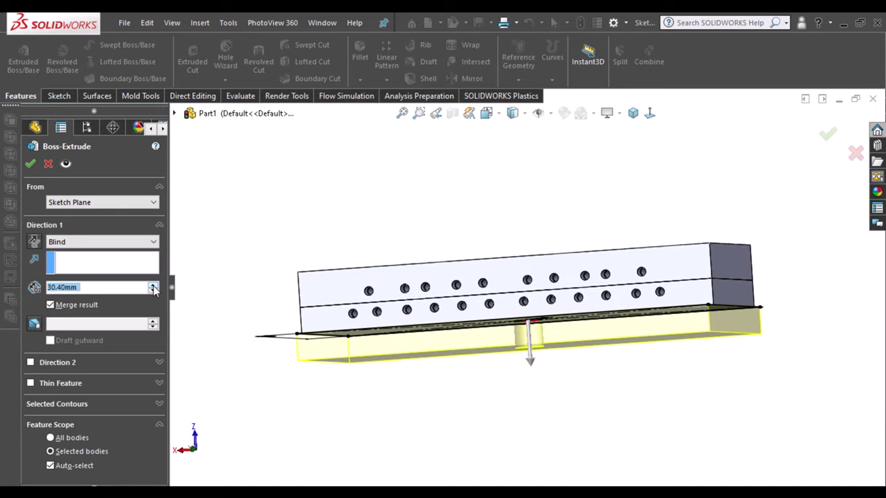
middle_click_drag(526, 264, 526, 270)
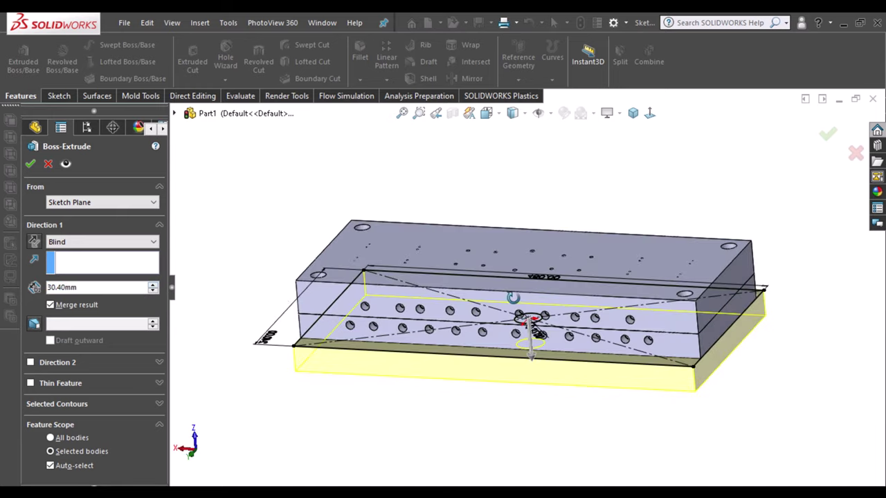
double_click(76, 289)
left_click_drag(60, 287, 115, 283)
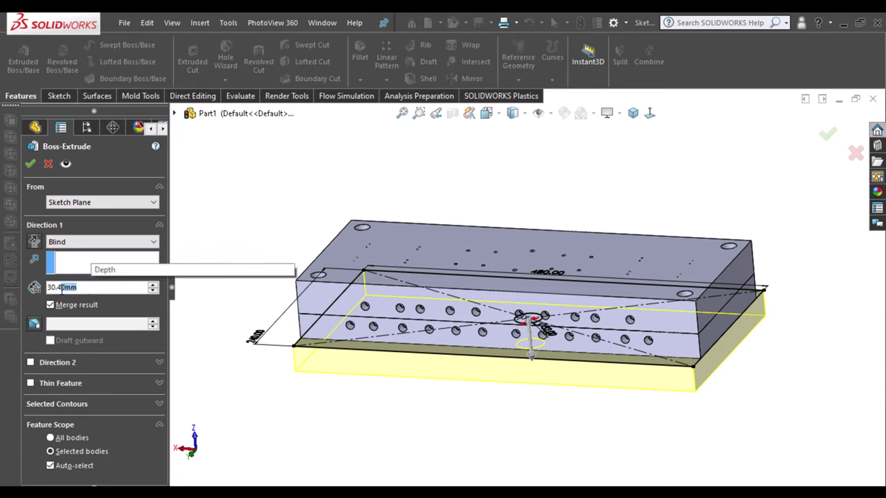
type("0.")
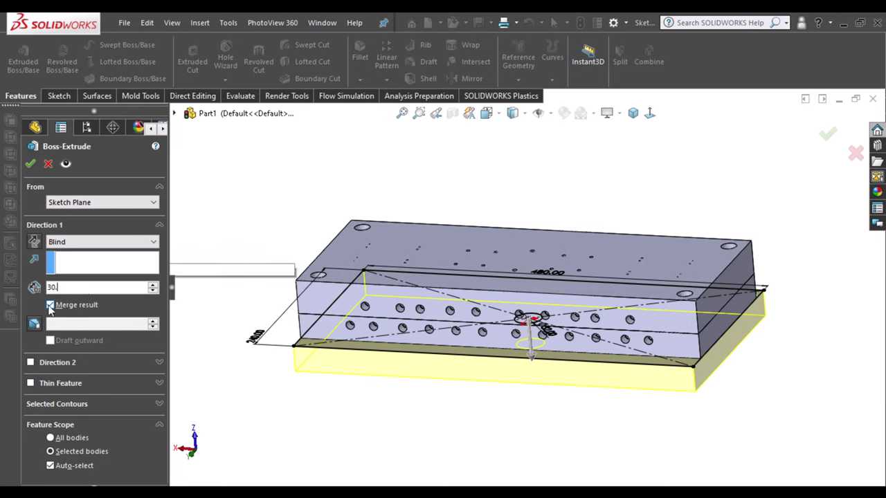
left_click(49, 305)
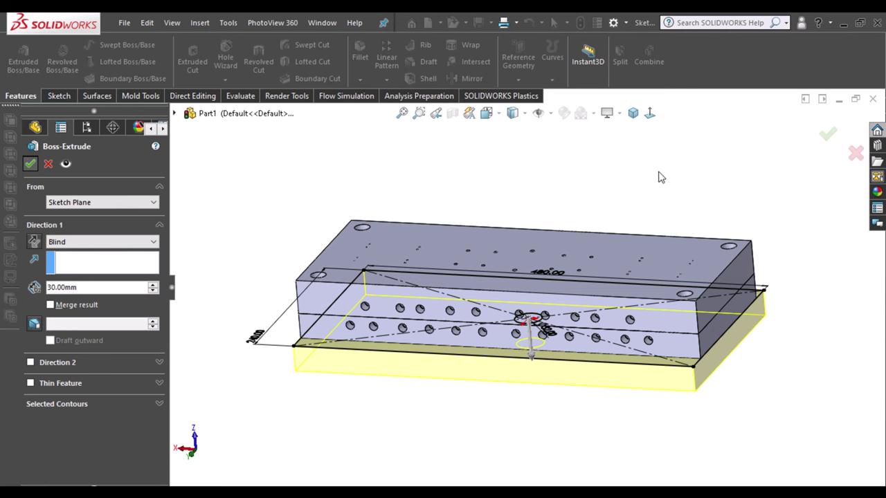
key("Return")
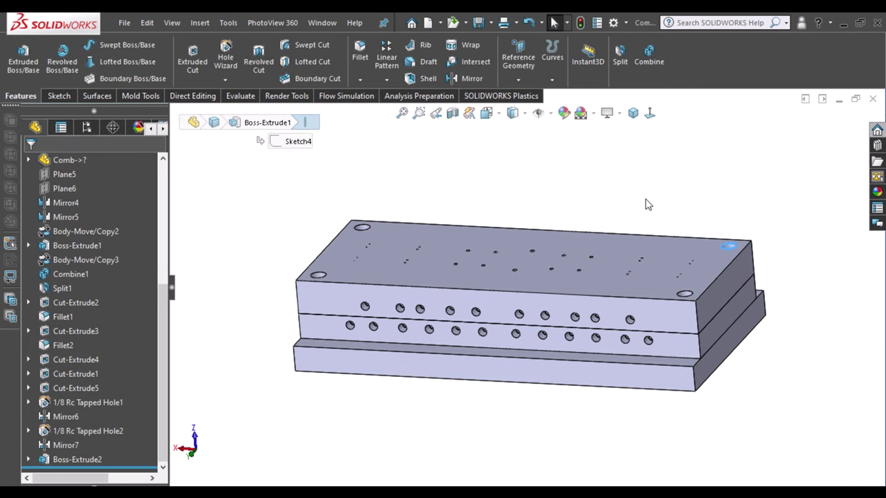
Orient the model and start a sketch on the new plate's face.
left_click(634, 112)
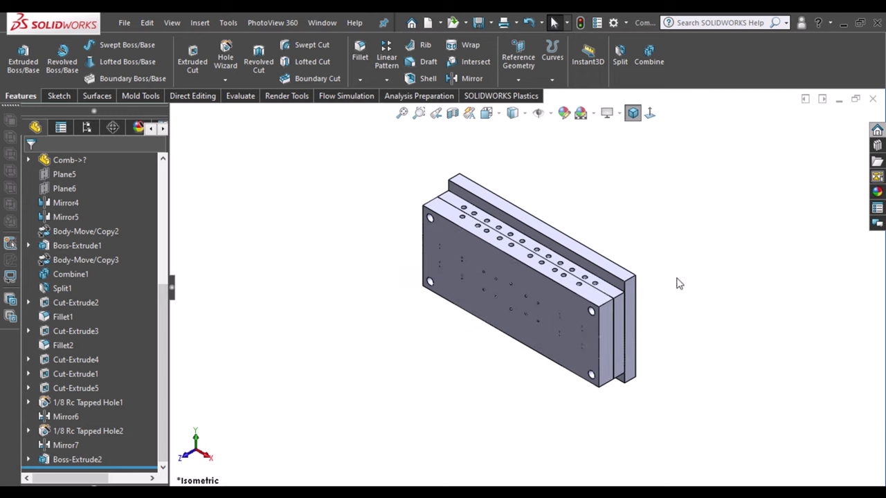
middle_click_drag(679, 284, 596, 192)
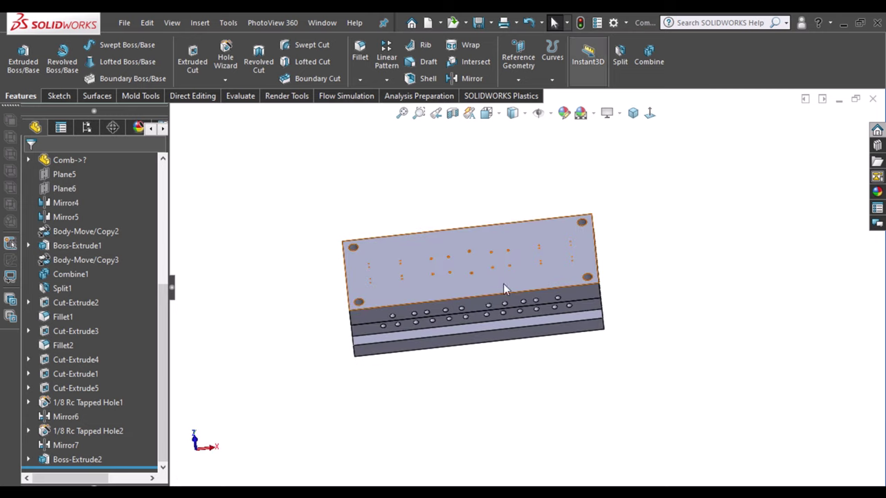
mouse_move(504, 286)
middle_mouse_down()
mouse_move(549, 245)
mouse_move(494, 283)
mouse_move(560, 189)
mouse_move(563, 200)
middle_mouse_up()
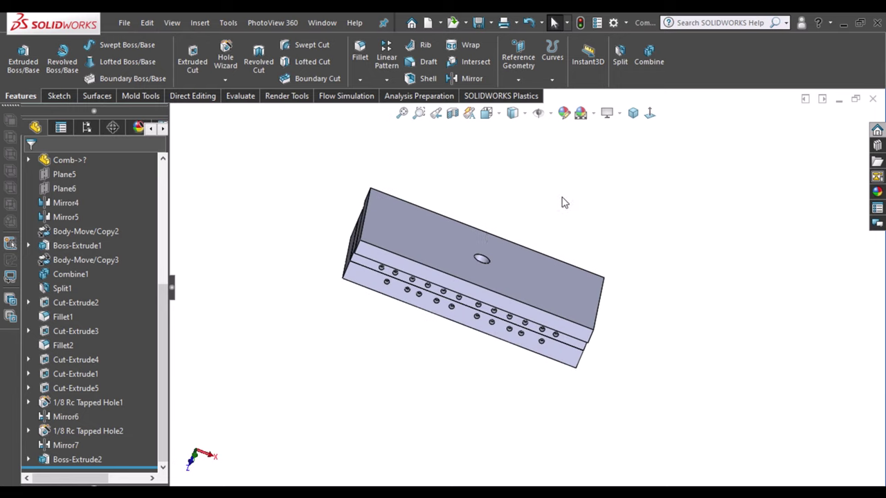
left_click(448, 249)
left_click(504, 206)
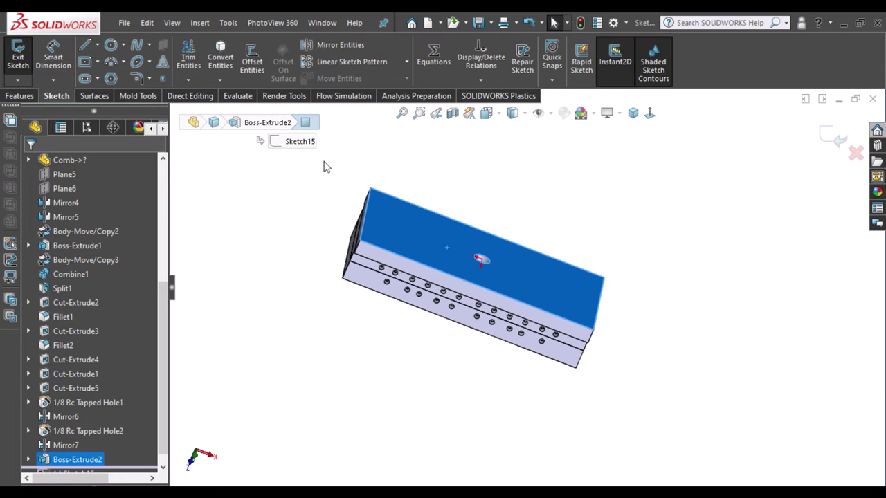
left_click(117, 49)
left_click_drag(446, 433, 496, 222)
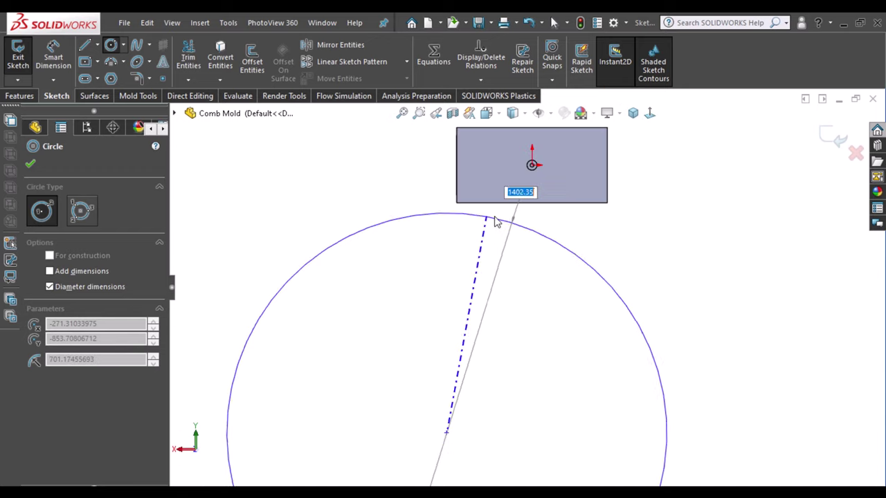
key("Escape")
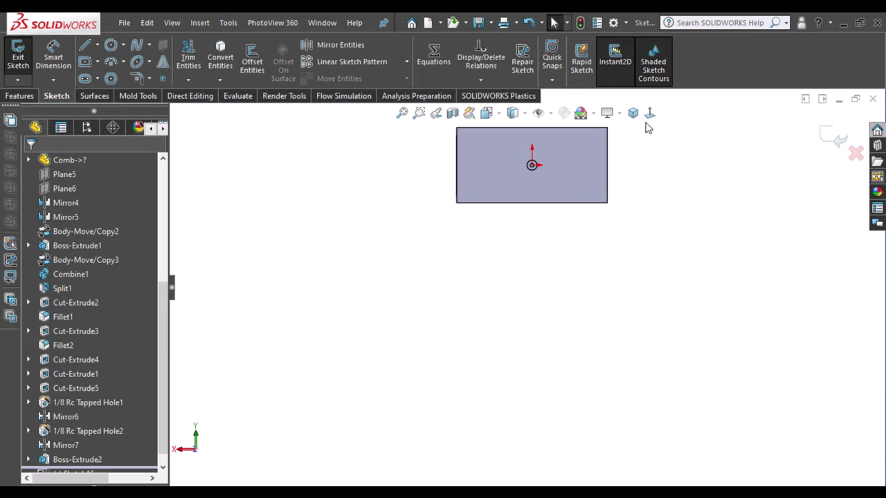
Draw a circle centred on the origin and dimension it to Ø100 mm.
left_click(649, 113)
left_click(649, 112)
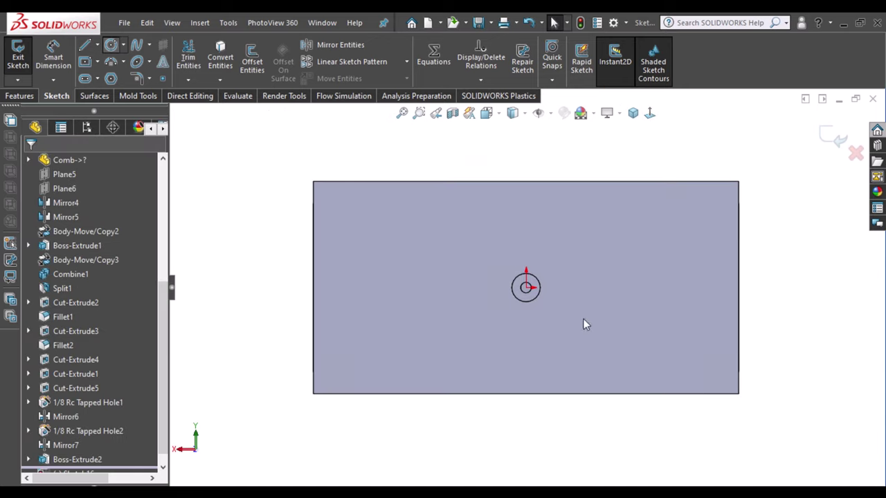
left_click(526, 287)
left_click(558, 279)
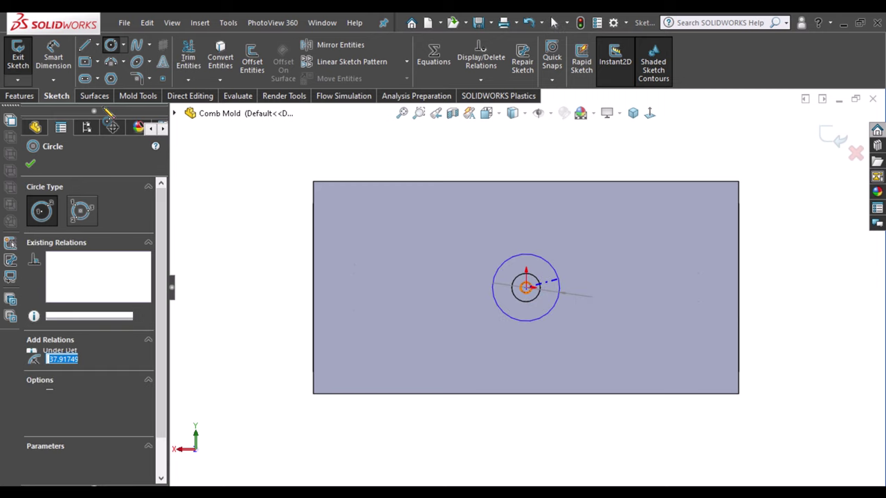
key("Escape")
key("d")
left_click(503, 268)
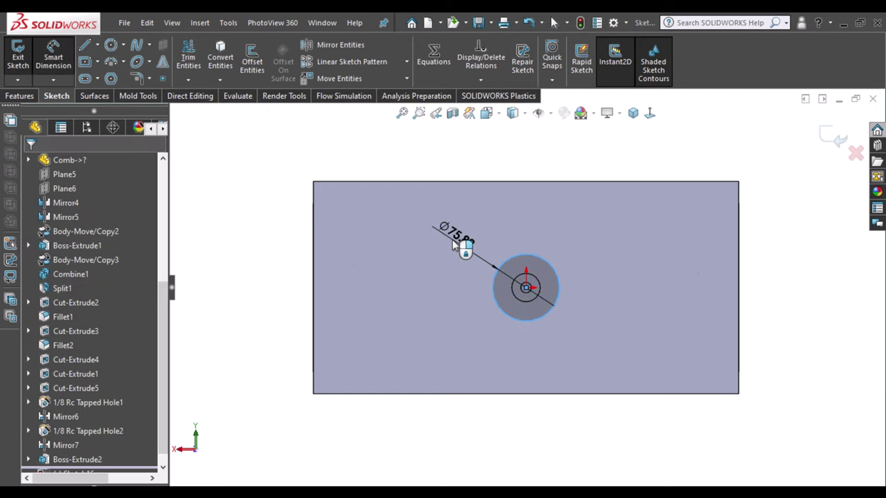
left_click(50, 361)
type("10")
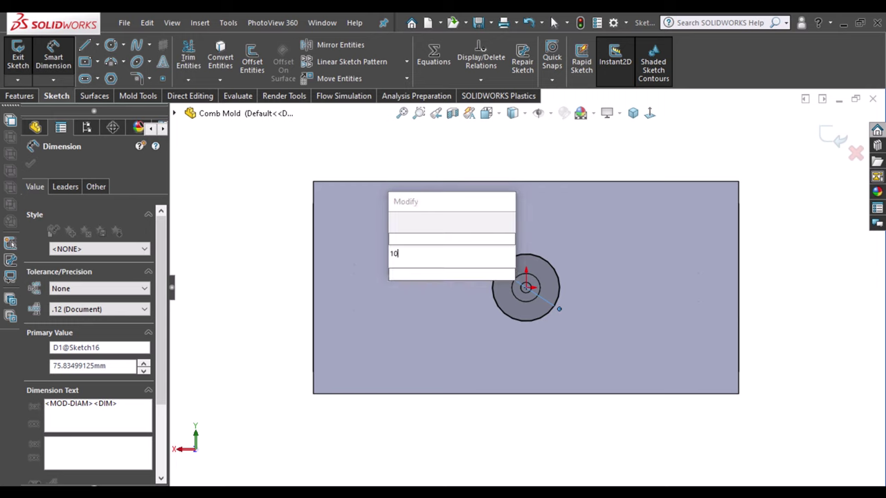
type("0")
key("Return")
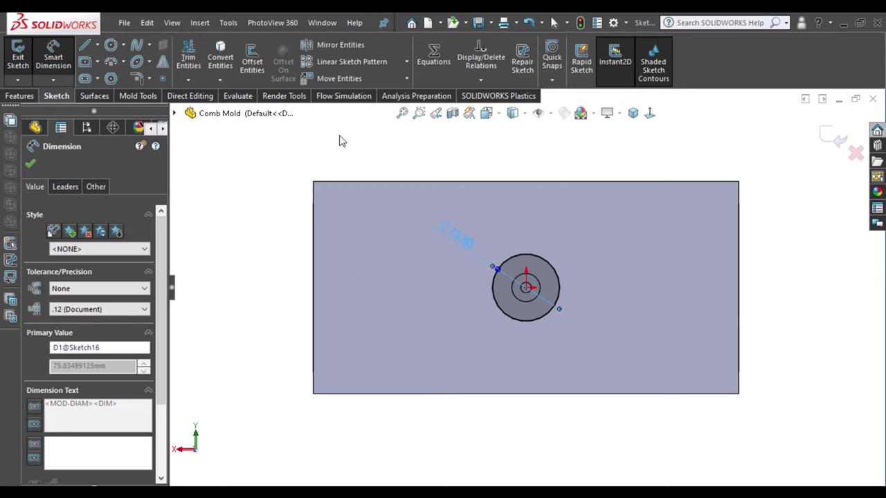
Start a boss extrusion of the circle, then cancel it.
left_click(19, 95)
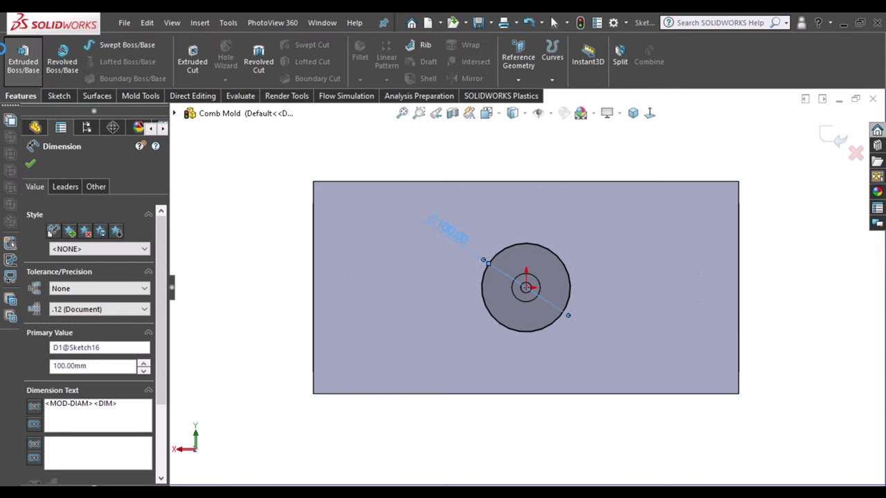
left_click(23, 55)
type("10")
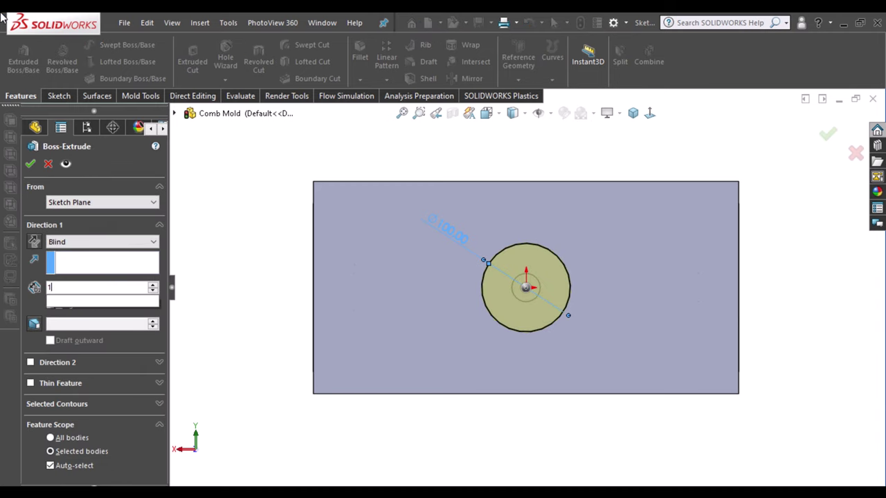
key("Escape")
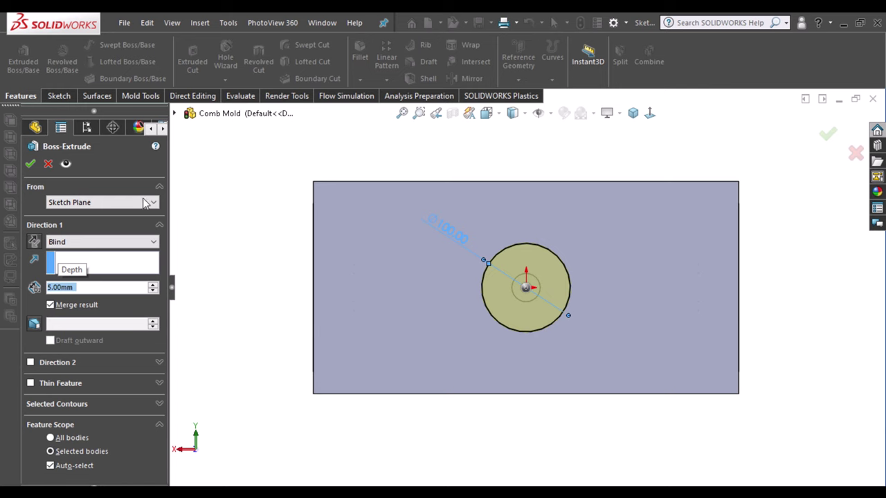
left_click(48, 164)
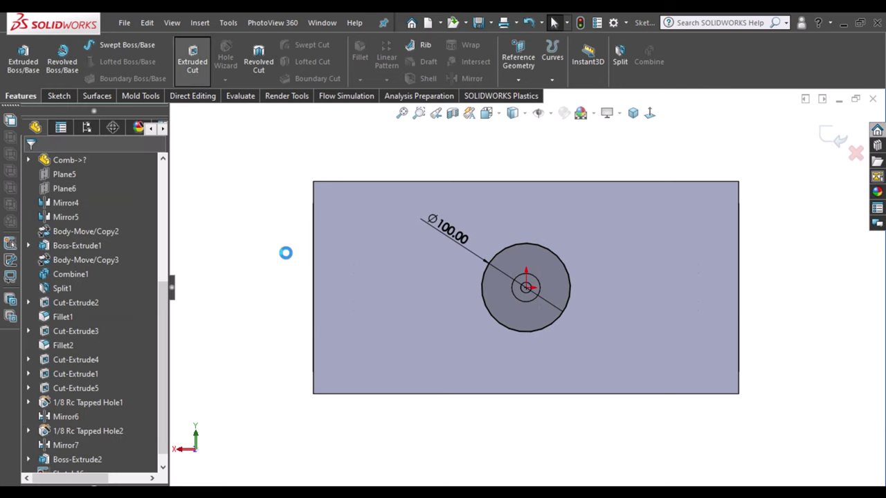
Cut the circle 5 mm deep into the plate and select the recess floor.
left_click(192, 55)
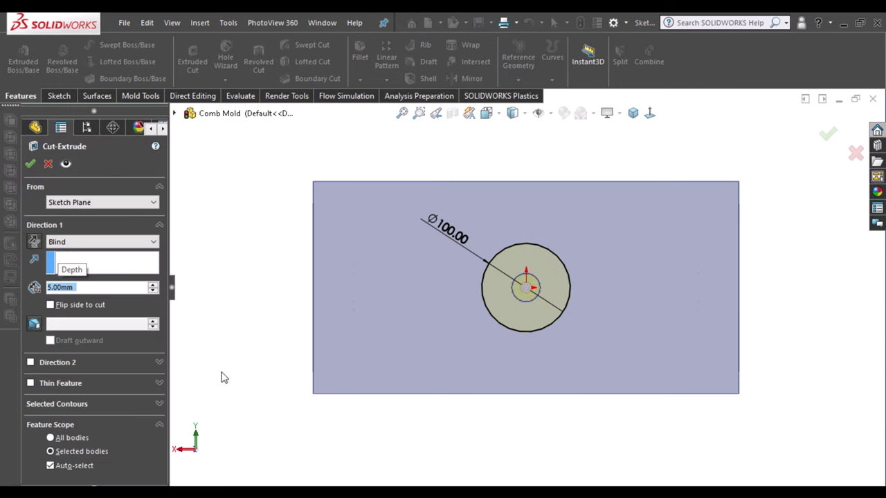
mouse_move(221, 376)
middle_mouse_down()
mouse_move(524, 205)
mouse_move(509, 202)
middle_mouse_up()
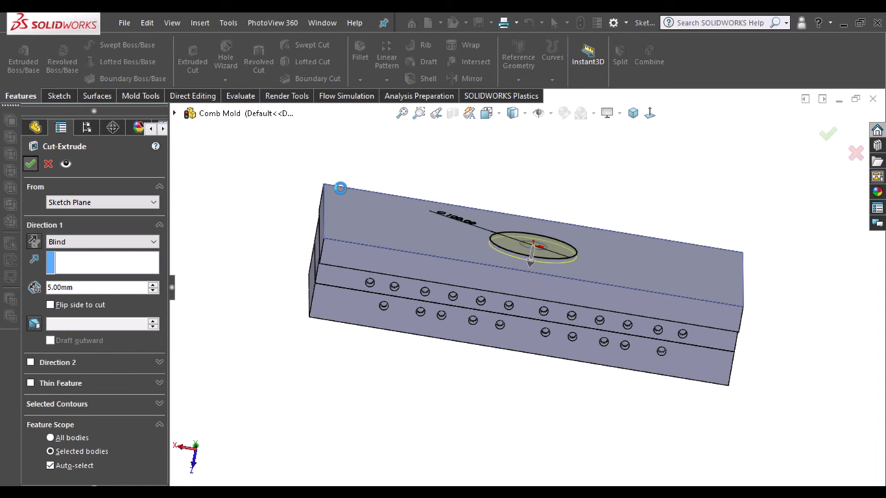
key("Return")
middle_click_drag(563, 190, 561, 267)
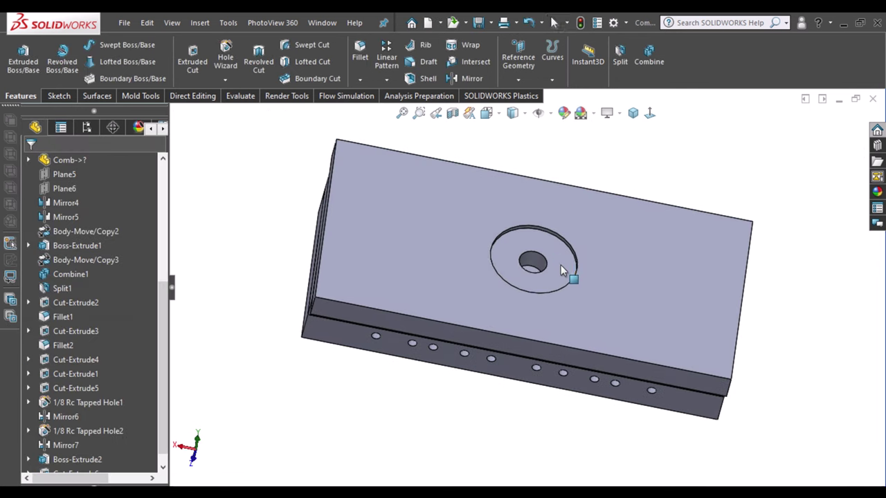
left_click(561, 268)
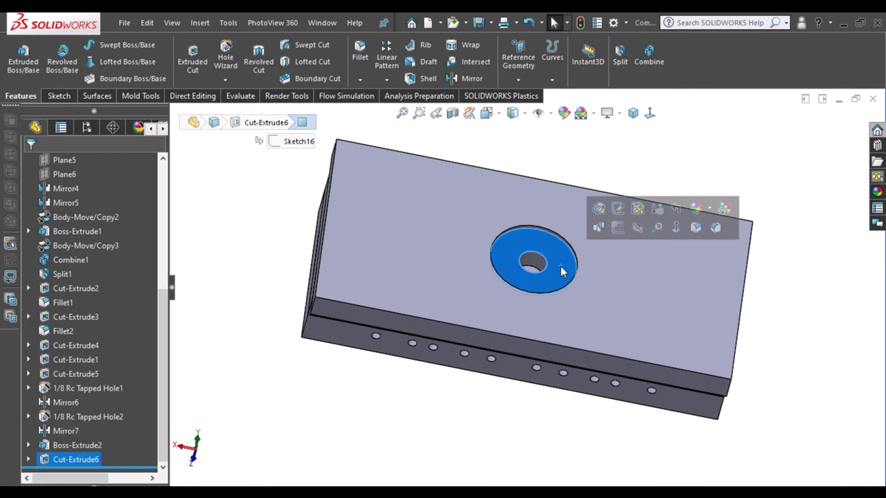
Complete the Cut-Extrude6 recess and start a new sketch on its floor.
left_click(618, 215)
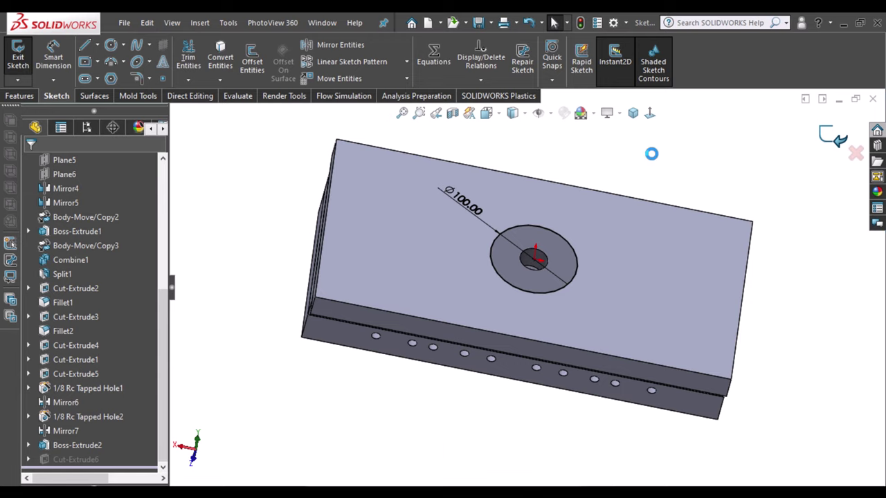
left_click(569, 257)
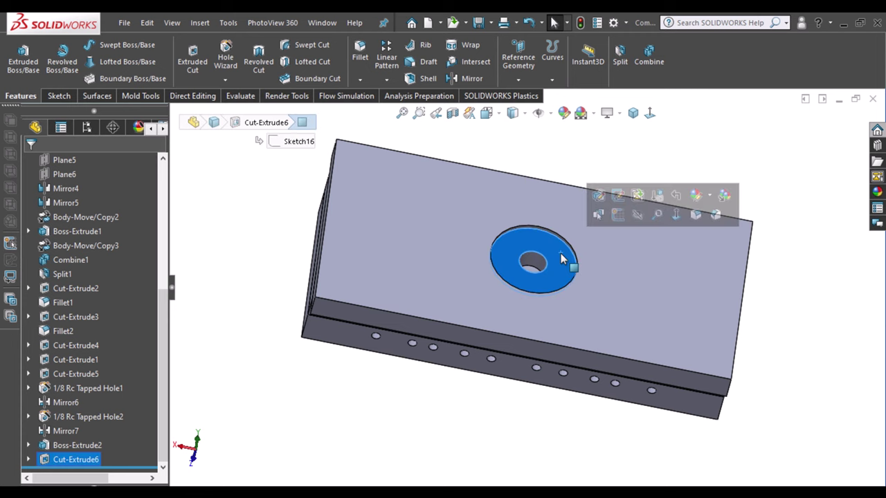
left_click(616, 216)
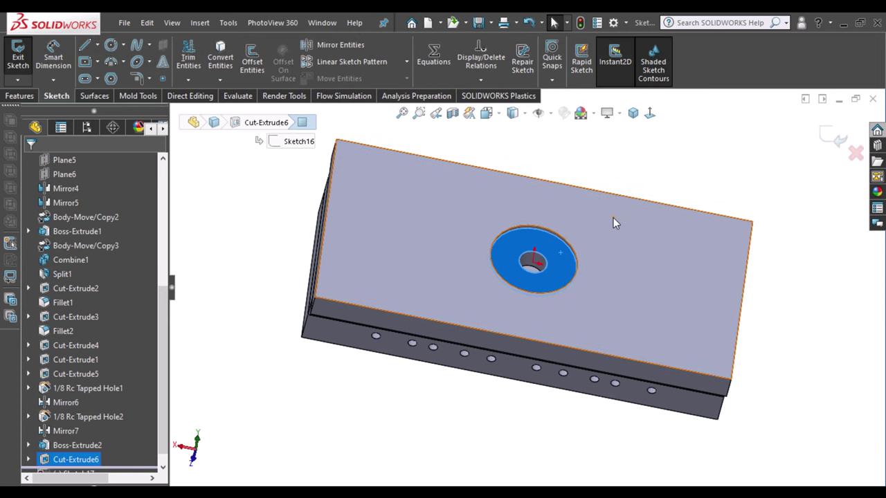
Draw a circle around the hole and dimension it to Ø100 mm.
left_click(111, 46)
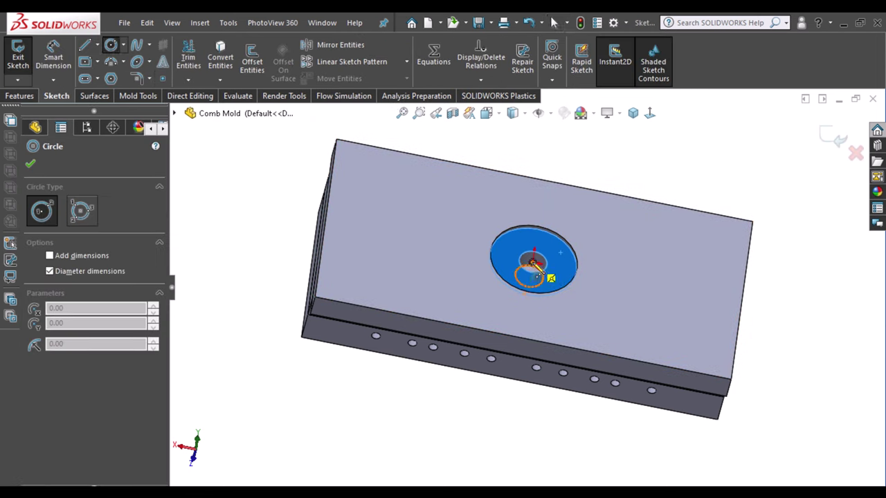
left_click(533, 263)
left_click(565, 263)
key("Escape")
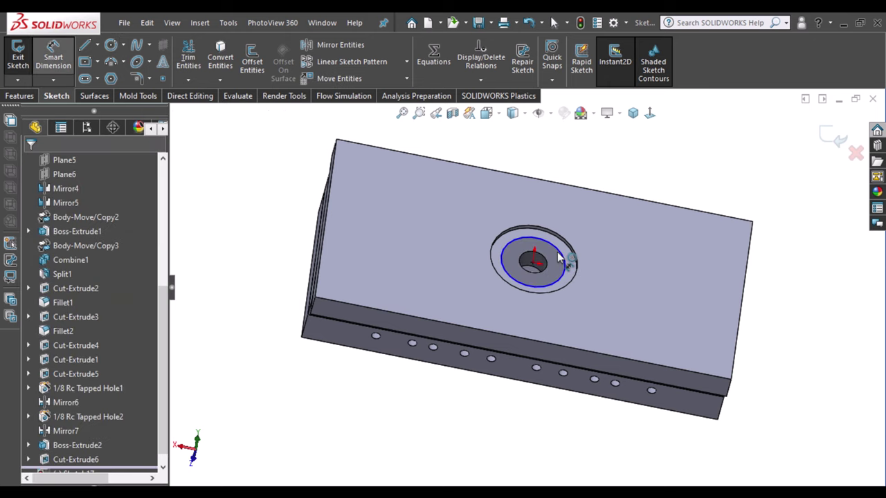
key("d")
left_click(566, 261)
left_click(597, 232)
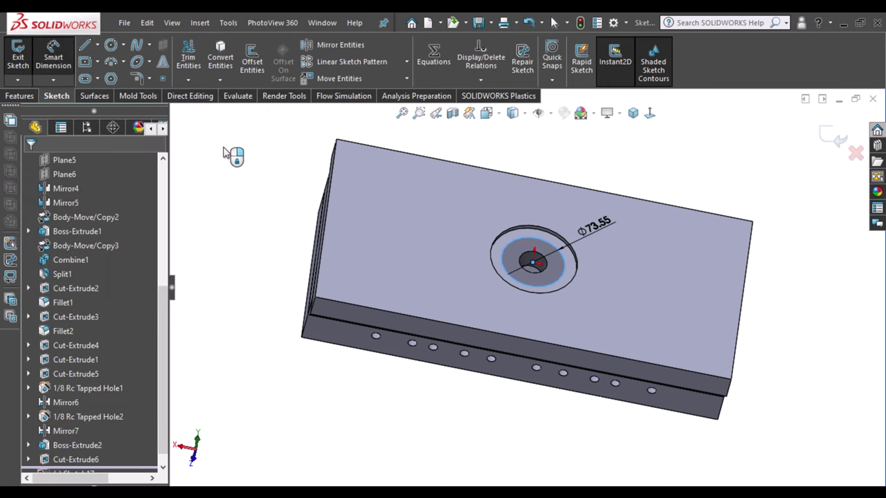
type("100")
key("Return")
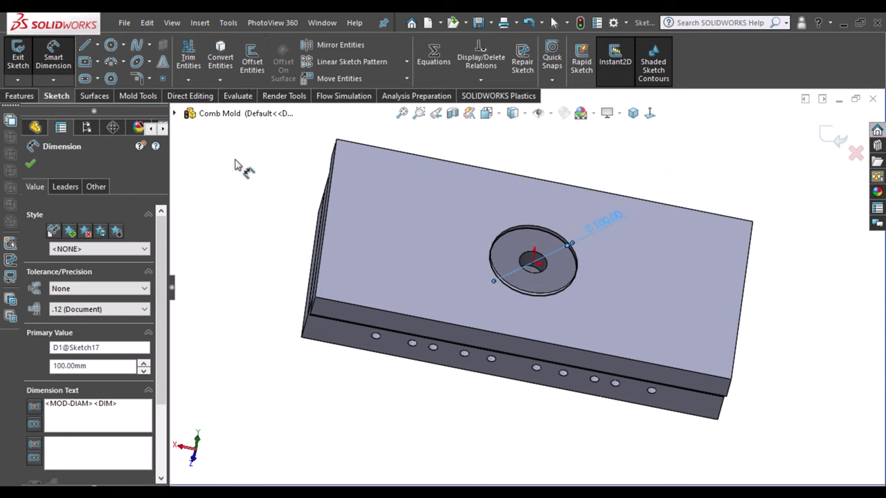
left_click(247, 219)
Orbit to a near-front view, start an extrusion, and cancel it back to the sketch.
mouse_move(291, 192)
middle_mouse_down()
mouse_move(421, 326)
mouse_move(401, 288)
mouse_move(406, 164)
middle_mouse_up()
left_click(21, 96)
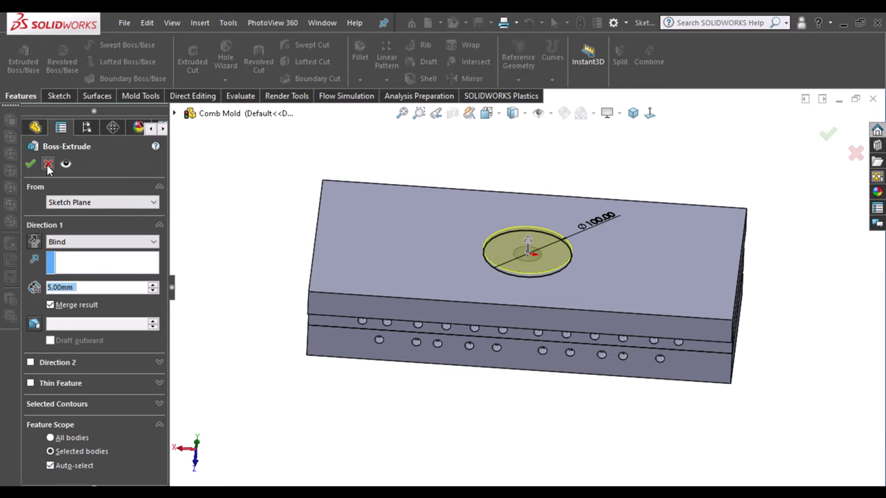
left_click(47, 165)
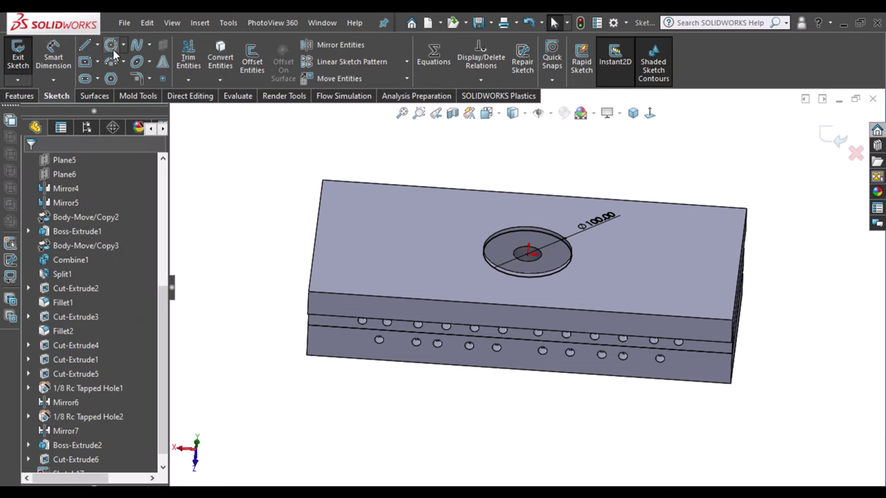
Draw an inner circle at the hole centre and dimension it to Ø60 mm.
left_click(650, 112)
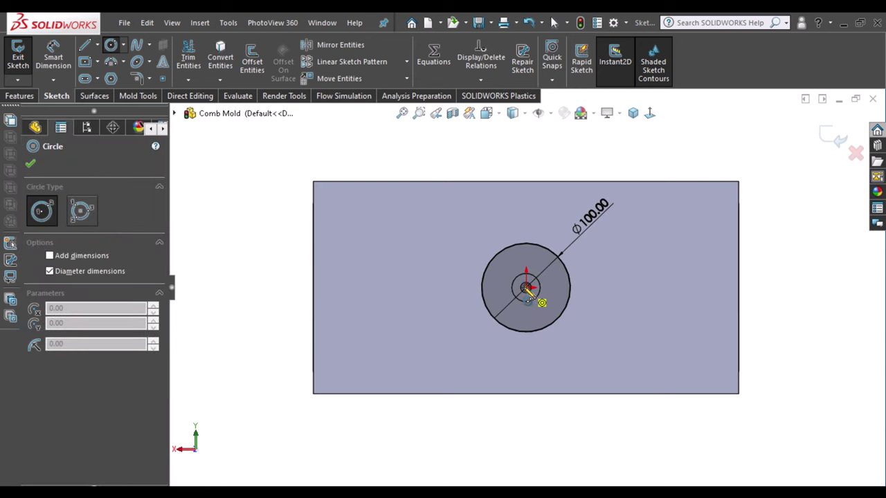
left_click(526, 287)
left_click(550, 301)
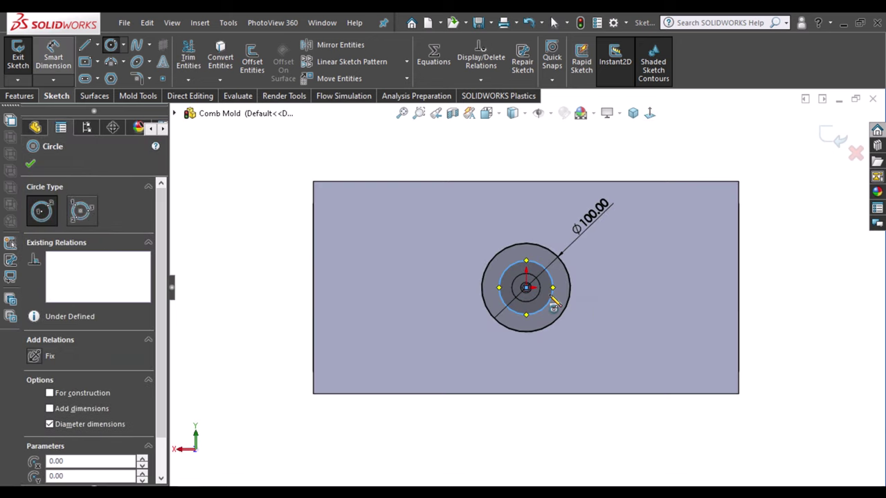
left_click(53, 57)
left_click(500, 274)
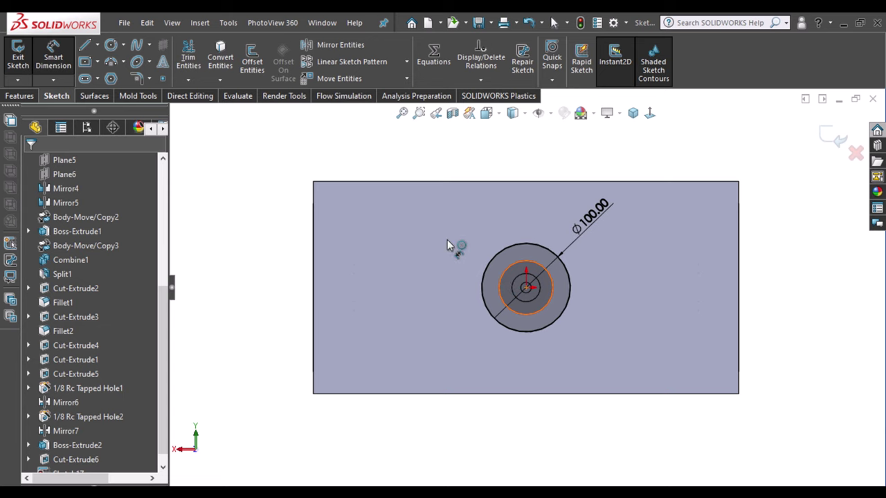
left_click(447, 244)
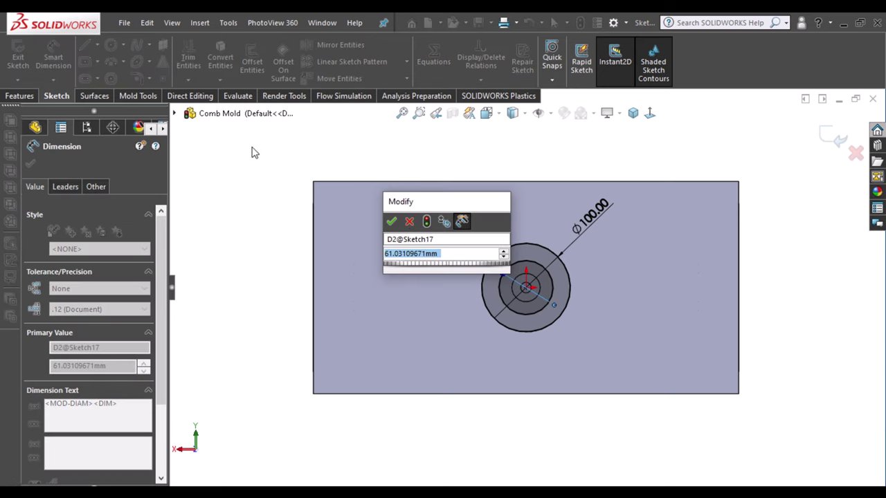
type("50")
key("Escape")
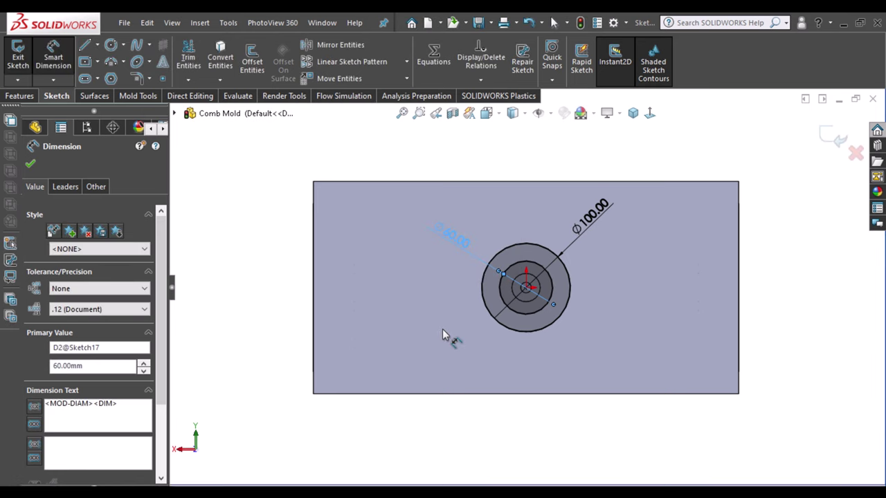
Extrude the ring between the circles 15 mm as Boss-Extrude3 and select it.
middle_click_drag(443, 337, 445, 206)
left_click(20, 95)
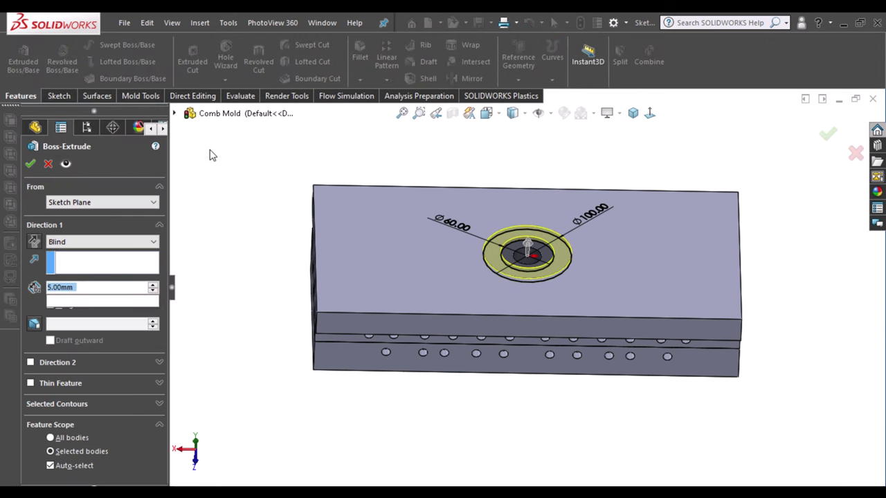
type("15")
key("Return")
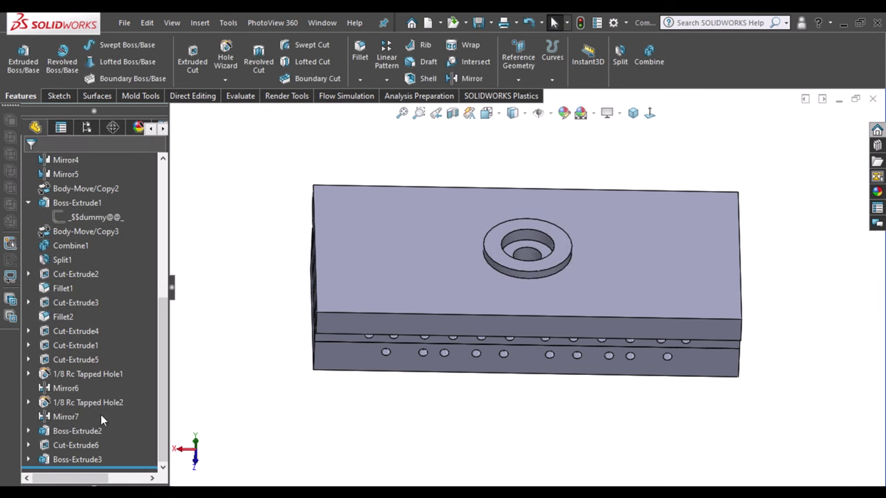
left_click(69, 460)
Select the hole edge inside the ring boss and start a Chamfer on it.
left_click(76, 434)
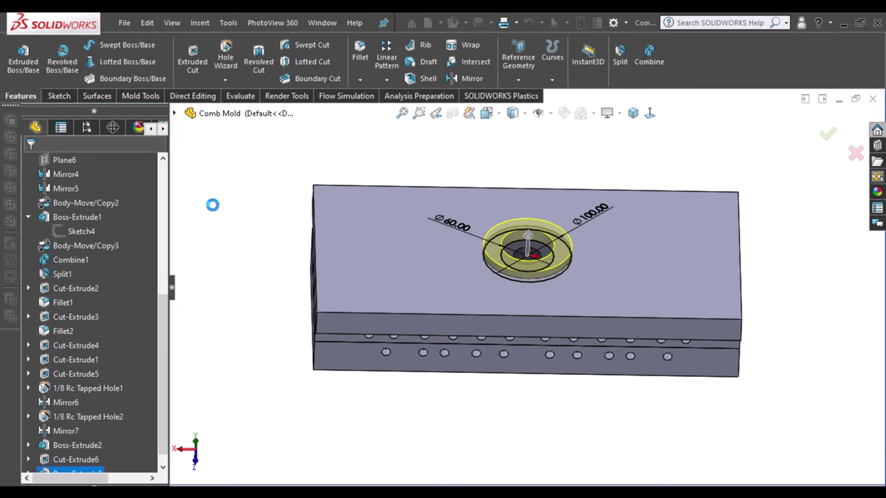
middle_click_drag(566, 239, 563, 225)
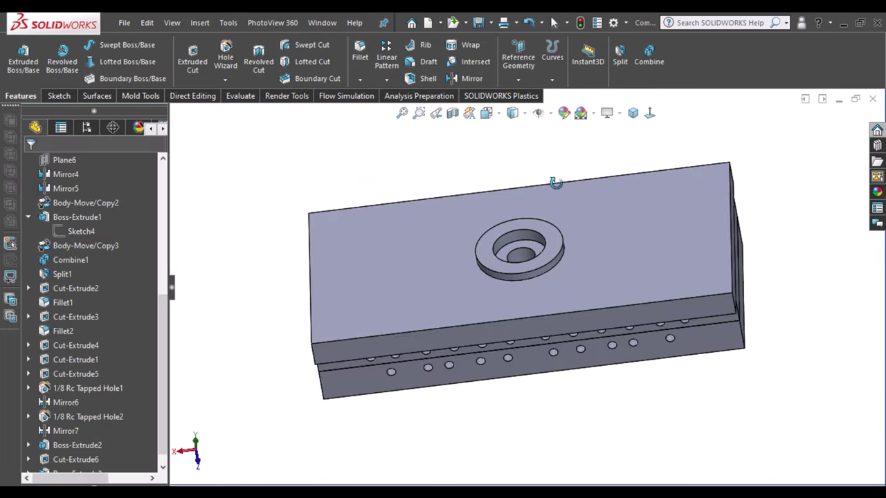
left_click(529, 258)
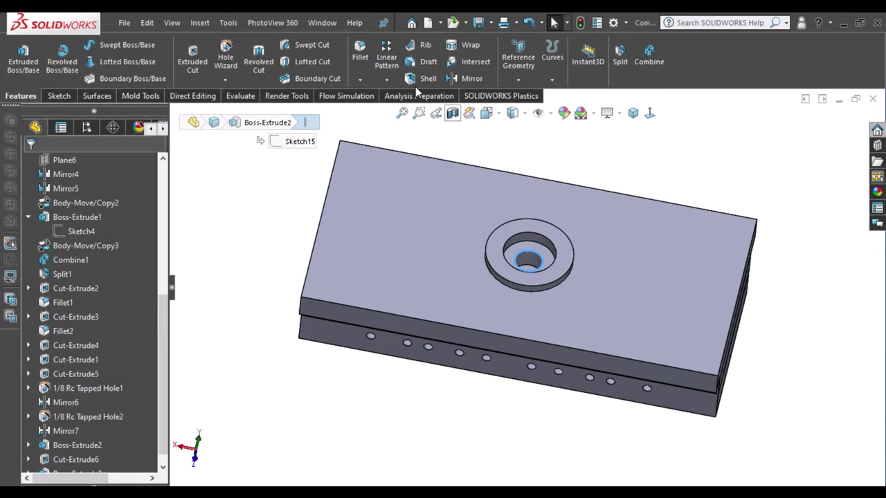
left_click(360, 79)
left_click(376, 112)
scroll(561, 263, "down", 5)
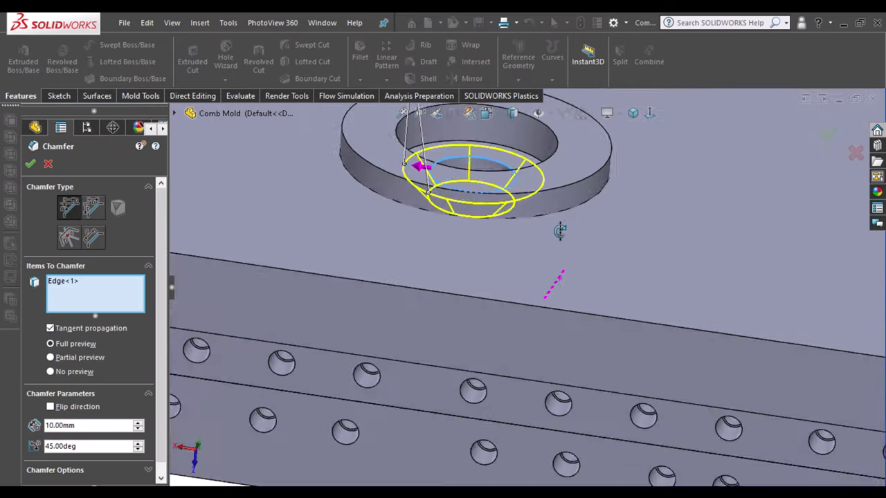
middle_click_drag(560, 258, 550, 263)
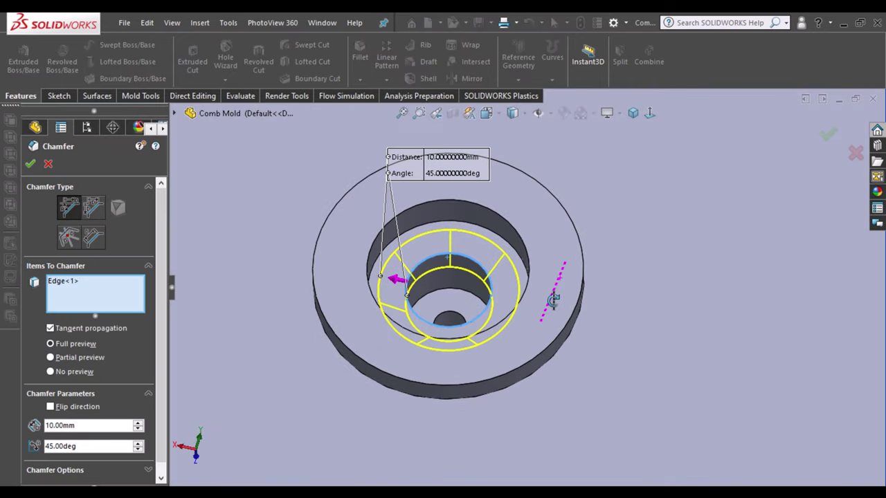
Set the chamfer to a 40° angle and 13 mm distance and apply it.
left_click_drag(87, 448, 53, 450)
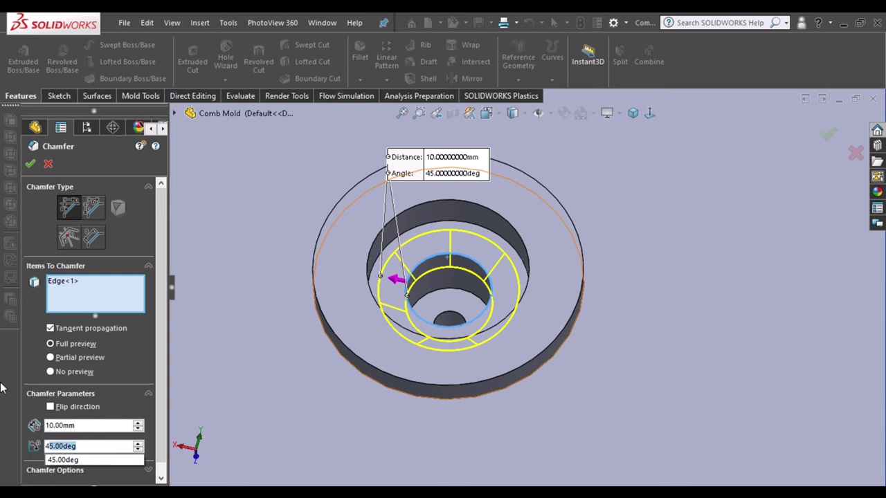
type("440")
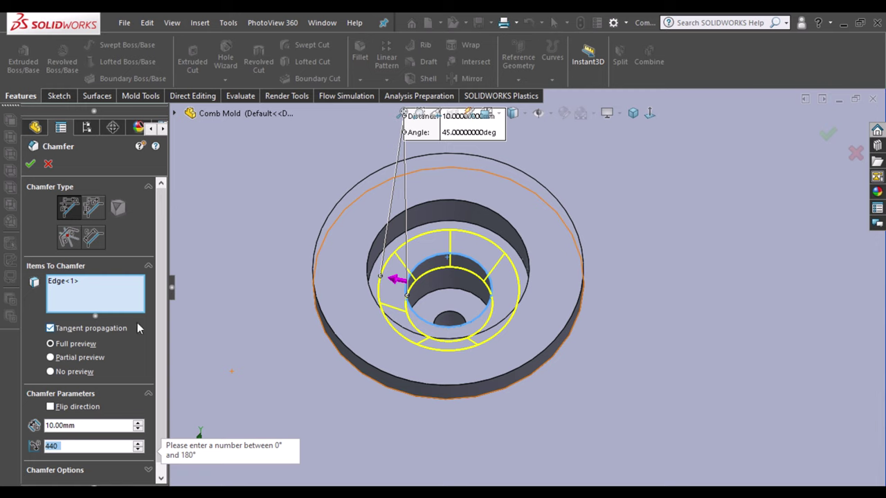
type("40")
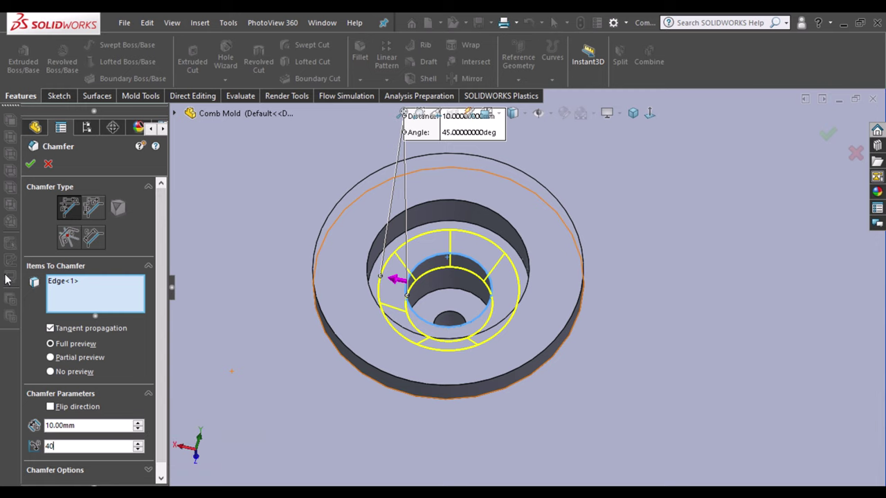
key("Return")
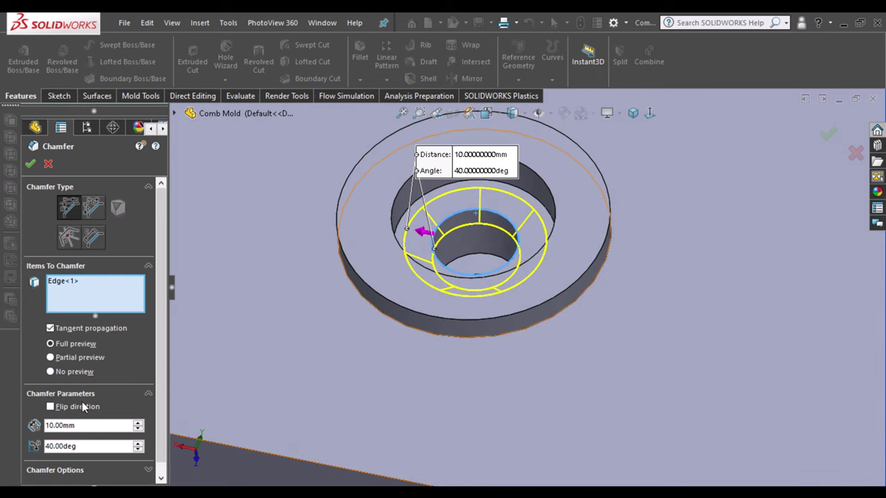
left_click(50, 407)
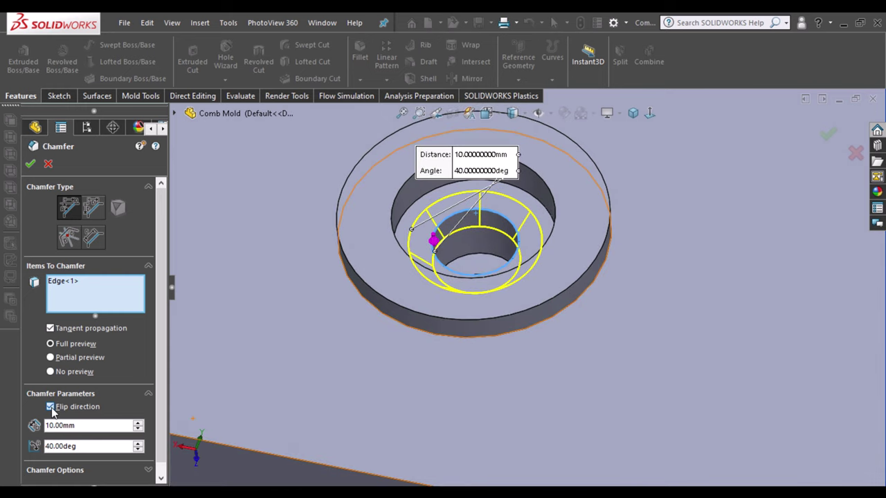
left_click(50, 407)
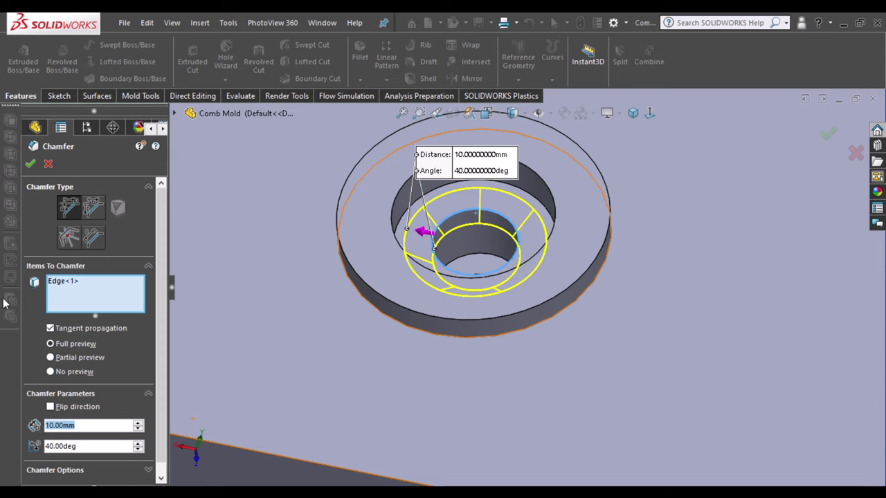
type("13")
key("Return")
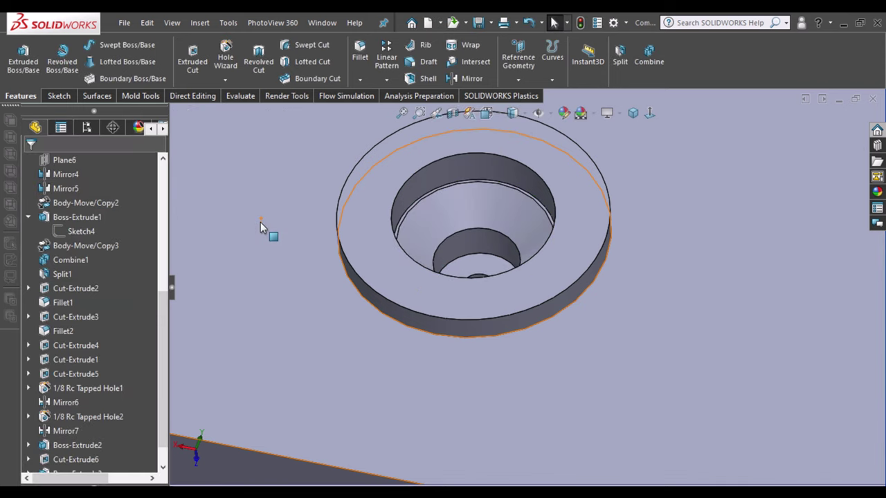
left_click(260, 223)
mouse_move(260, 222)
middle_mouse_down()
mouse_move(367, 309)
mouse_move(339, 222)
mouse_move(457, 317)
middle_mouse_up()
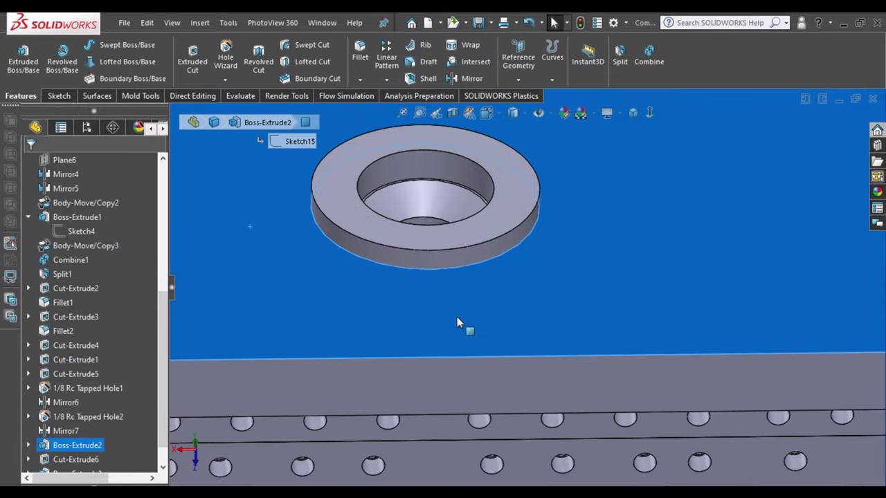
scroll(457, 317, "up", 5)
Start a sketch on the plate's underside face, viewed normal to it.
key("Escape")
mouse_move(497, 245)
middle_mouse_down()
mouse_move(484, 214)
mouse_move(475, 337)
mouse_move(461, 141)
mouse_move(421, 150)
mouse_move(485, 208)
middle_mouse_up()
left_click(504, 243)
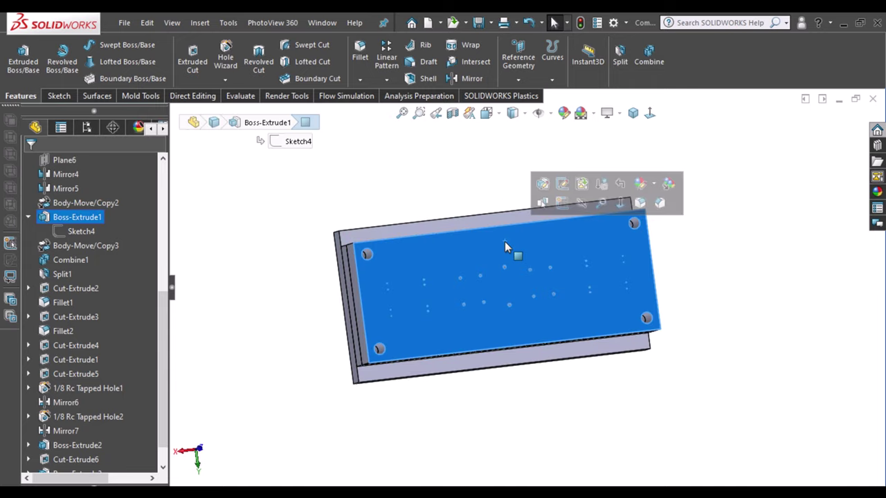
left_click(651, 115)
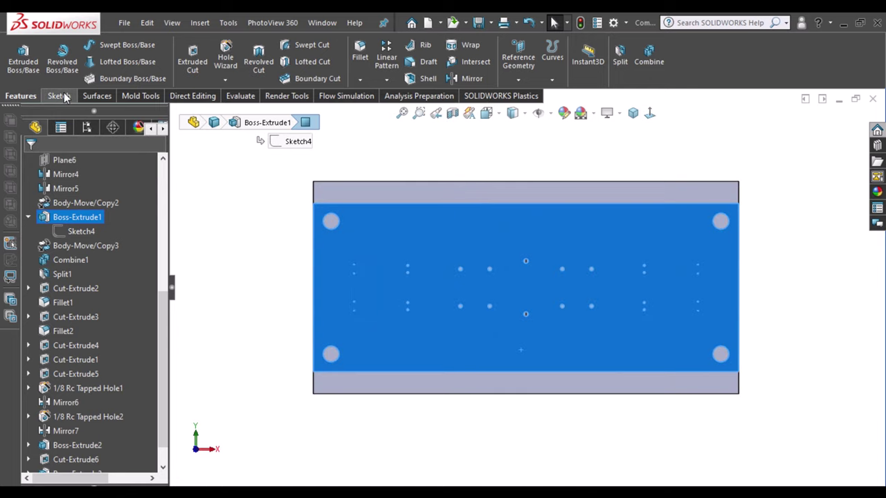
left_click(59, 95)
left_click(17, 66)
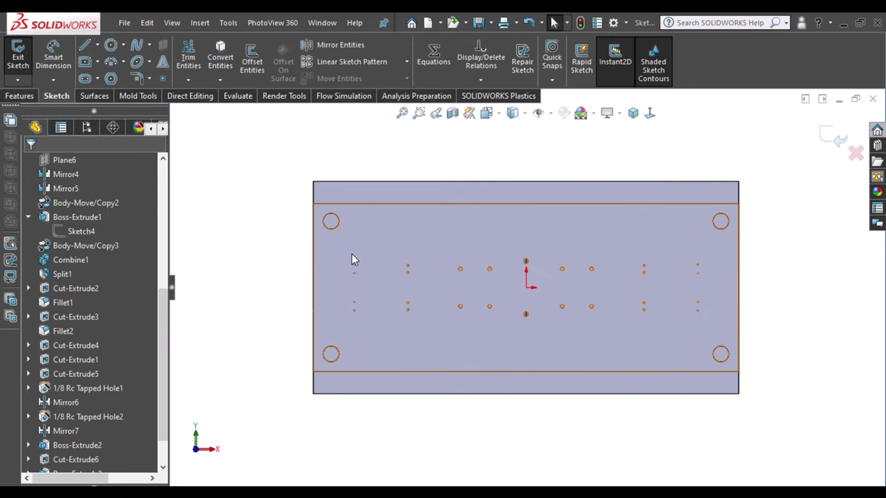
Draw a corner rectangle across the top band and a horizontal centerline through the origin.
left_click(97, 63)
left_click(102, 78)
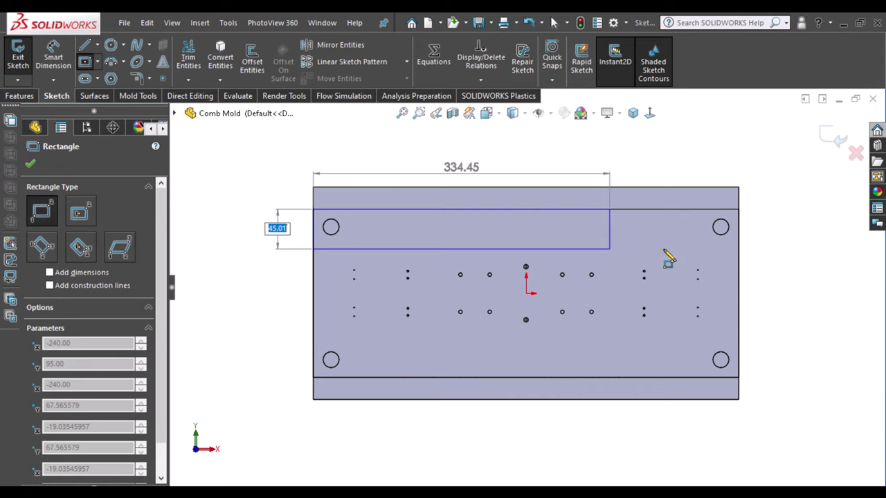
left_click(739, 241)
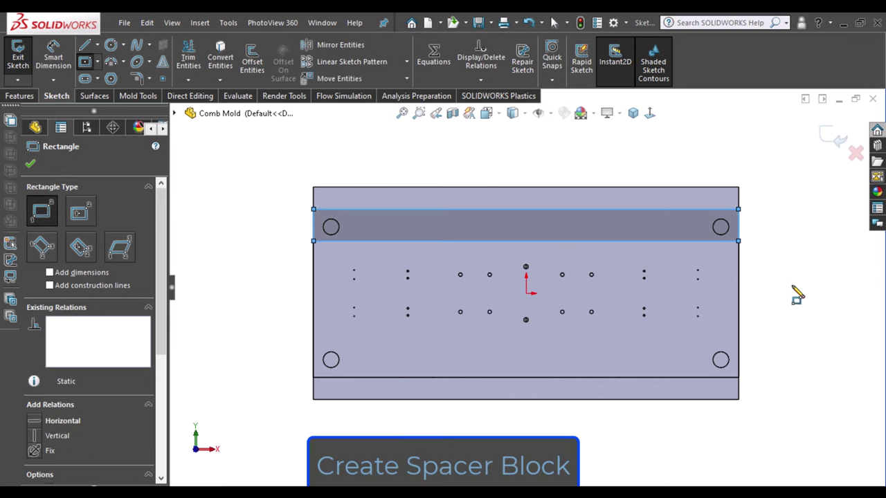
left_click(97, 45)
left_click(111, 61)
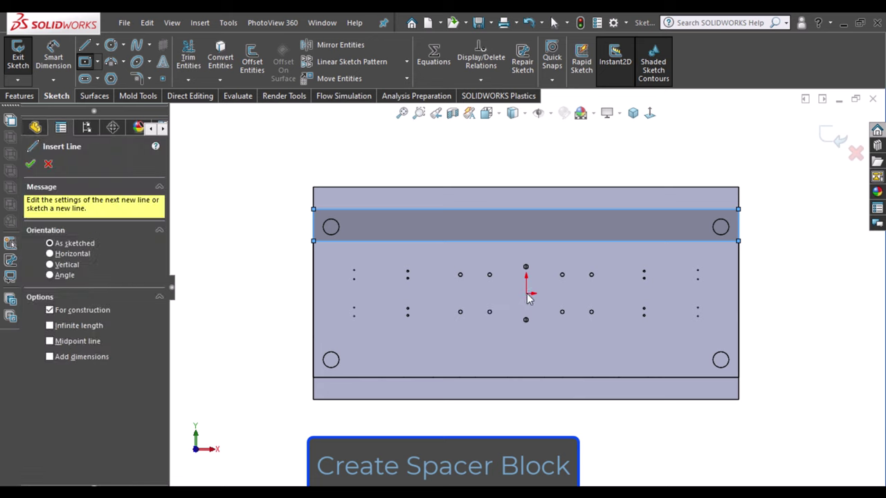
left_click(488, 295)
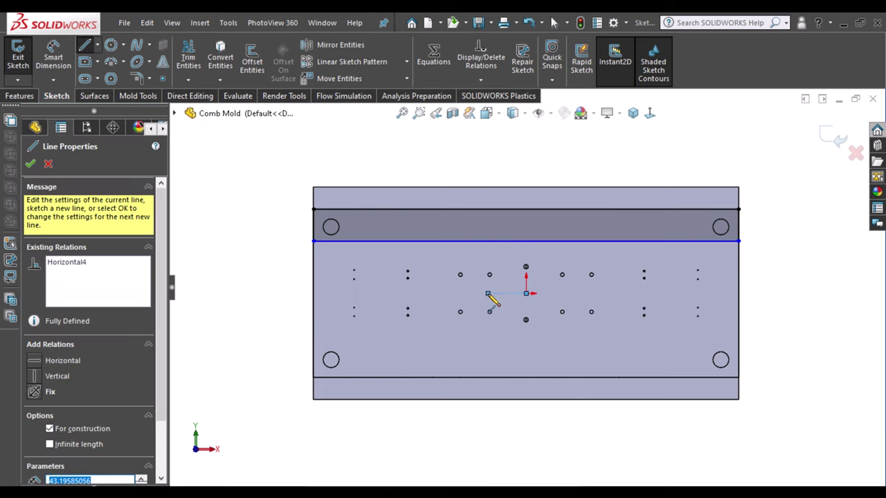
key("Escape")
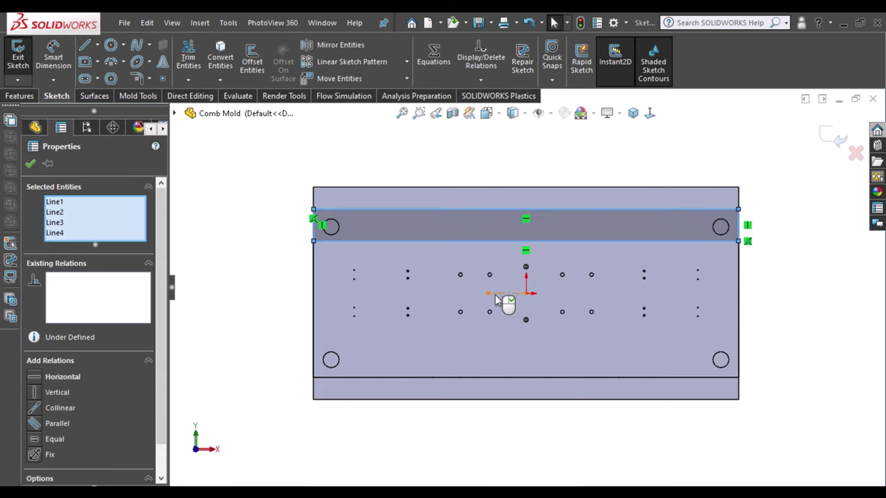
Mirror the rectangle across the centerline and dimension its height to 40 mm.
left_click(317, 45)
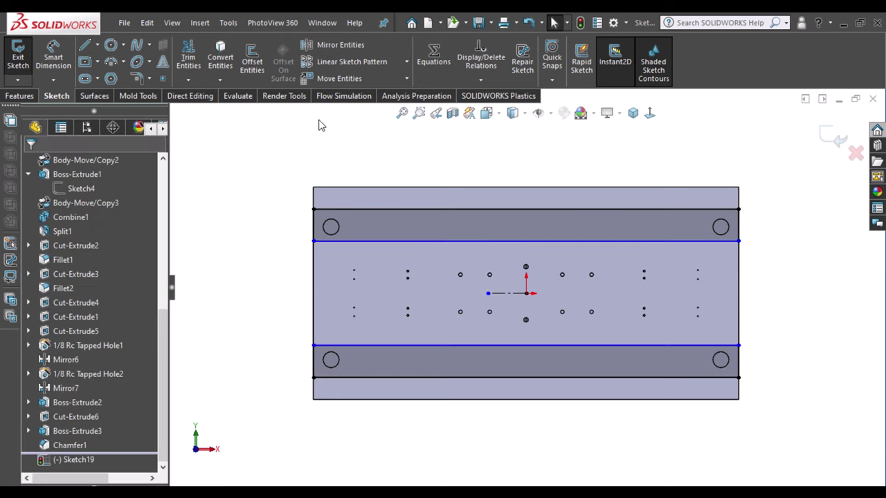
left_click(311, 228)
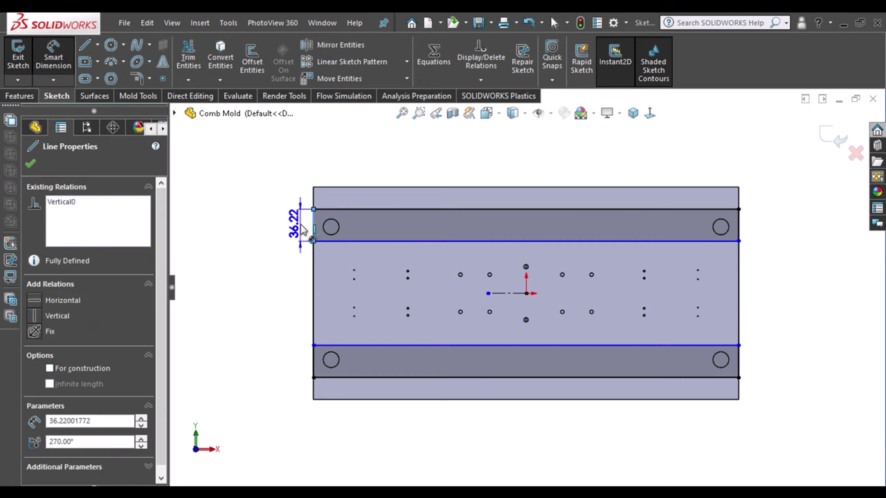
key("Escape")
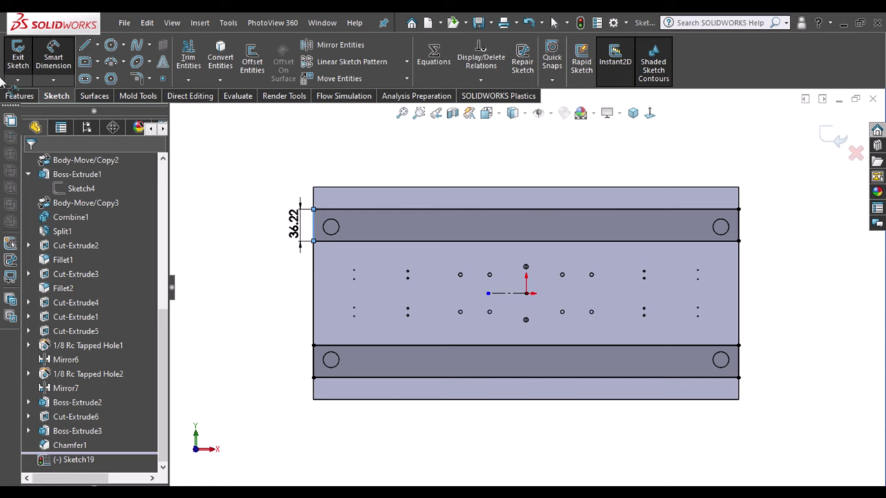
type("40")
key("Escape")
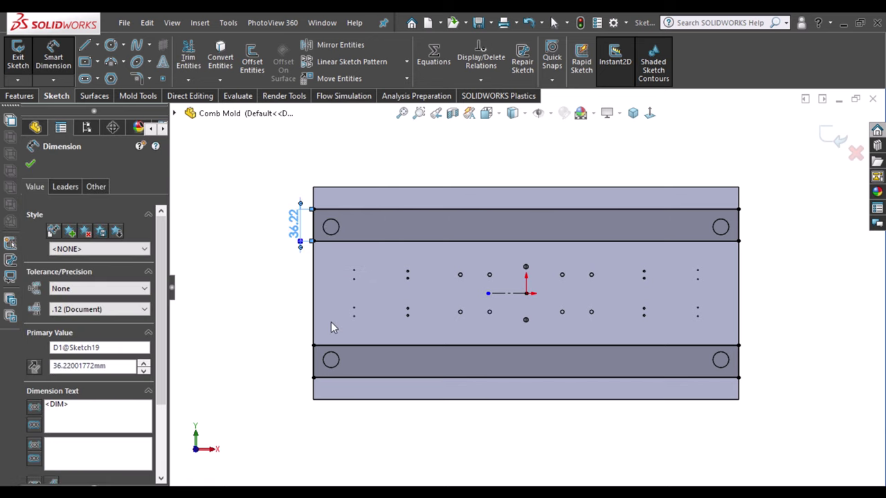
left_click(254, 315)
mouse_move(251, 313)
middle_mouse_down()
mouse_move(567, 254)
mouse_move(512, 261)
middle_mouse_up()
left_click(28, 96)
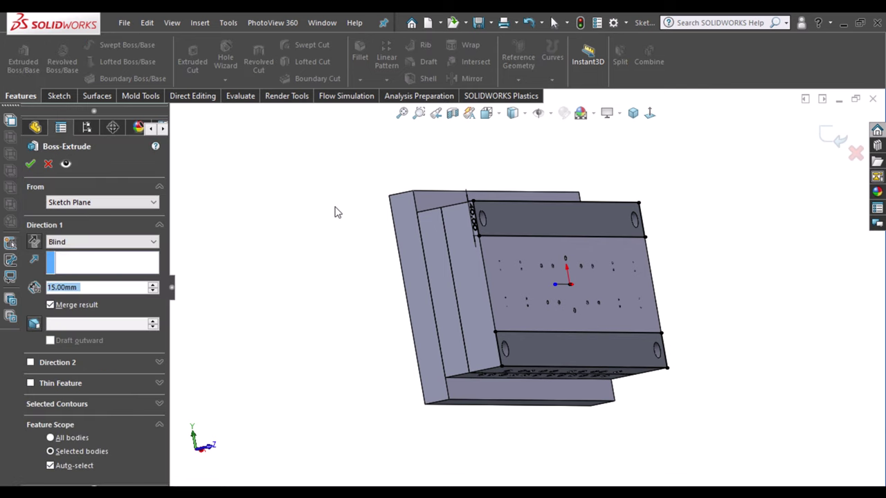
Extrude both spacer blocks 70 mm deep with Merge result off, then view isometric.
left_click(50, 305)
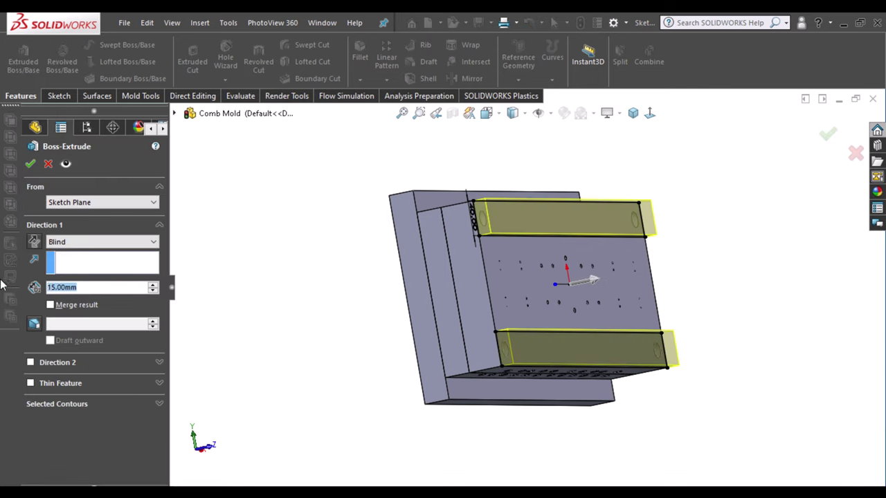
type("70")
key("Return")
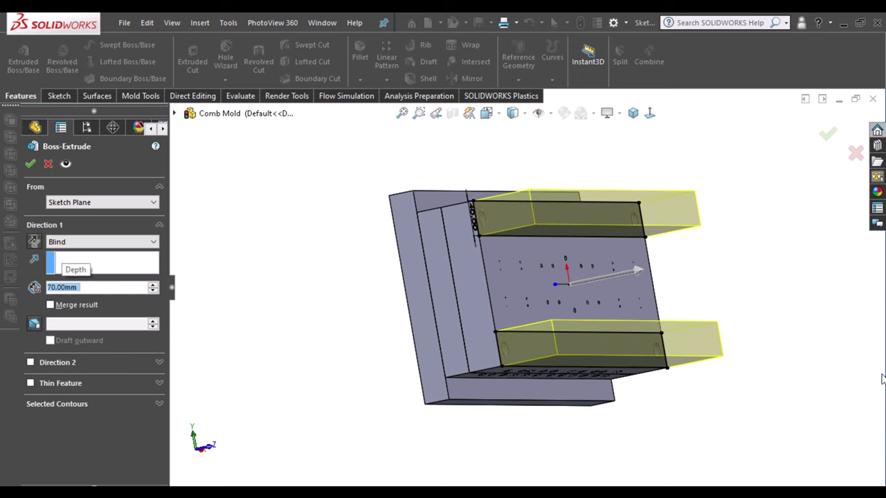
left_click(31, 166)
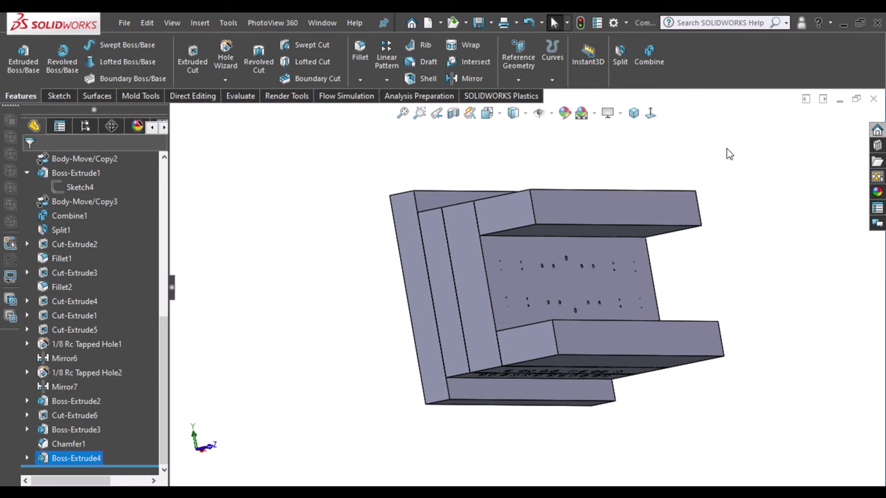
left_click(634, 114)
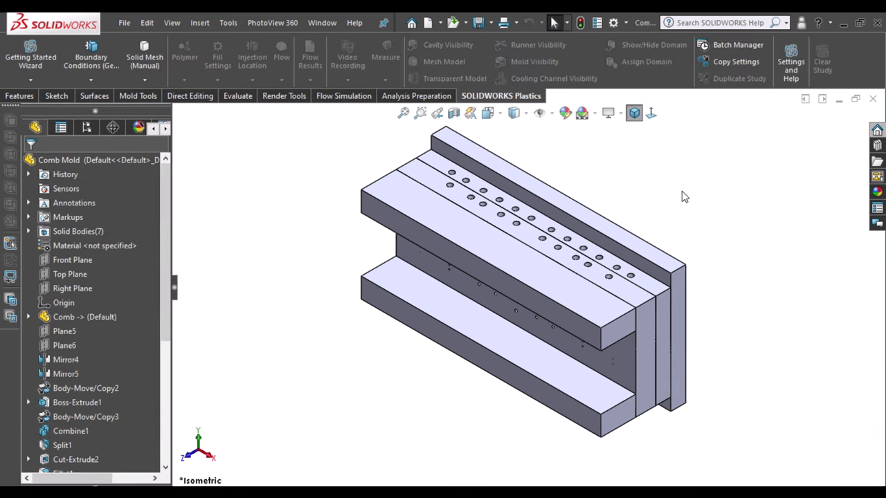
Start a sketch on the top spacer block face and draw the plate-sized corner rectangle.
mouse_move(682, 194)
middle_mouse_down()
mouse_move(526, 315)
mouse_move(518, 244)
middle_mouse_up()
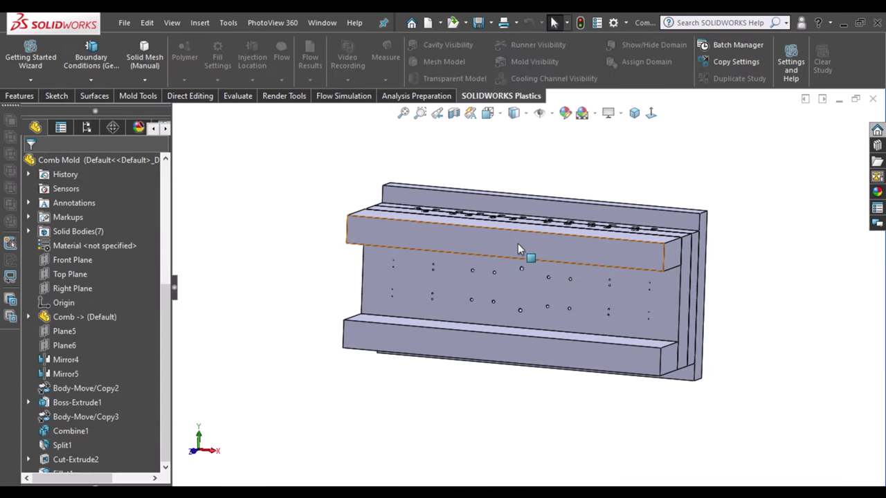
left_click(517, 244)
left_click(569, 208)
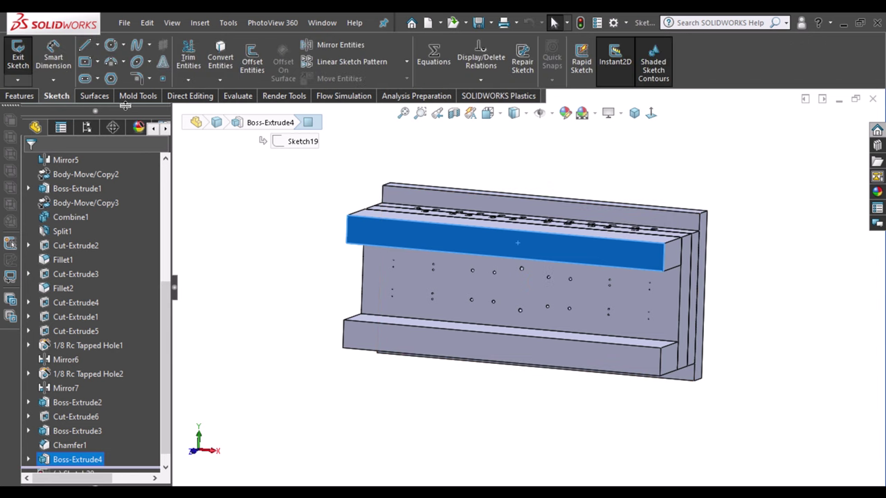
left_click(85, 61)
left_click(650, 113)
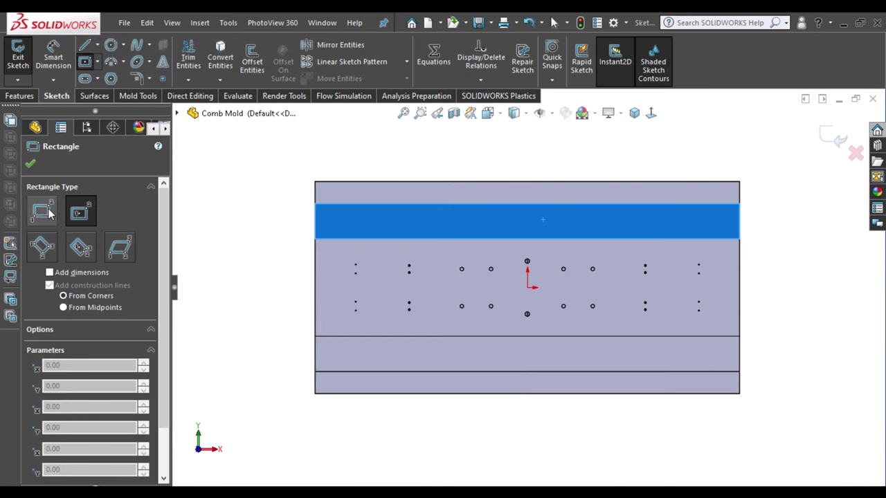
left_click(42, 211)
left_click(315, 181)
left_click(739, 394)
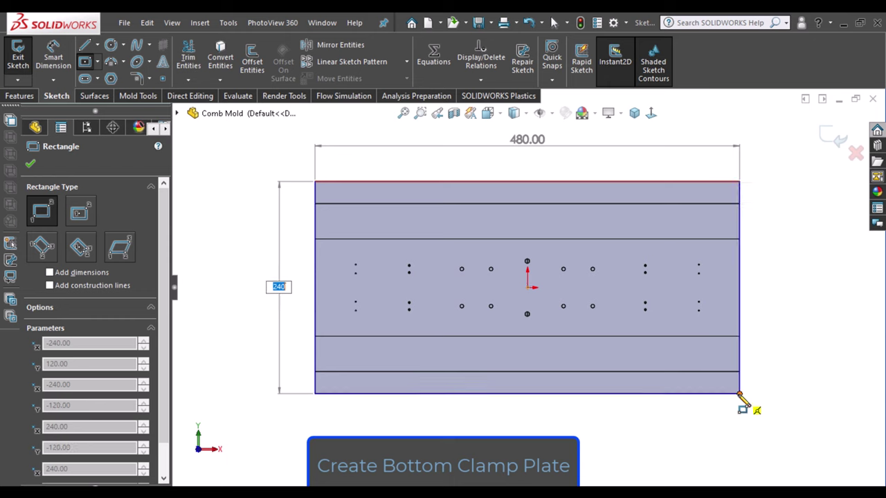
middle_click_drag(611, 323, 521, 270)
Draw a circle centred on the origin and dimension its diameter to 42 mm.
left_click(113, 45)
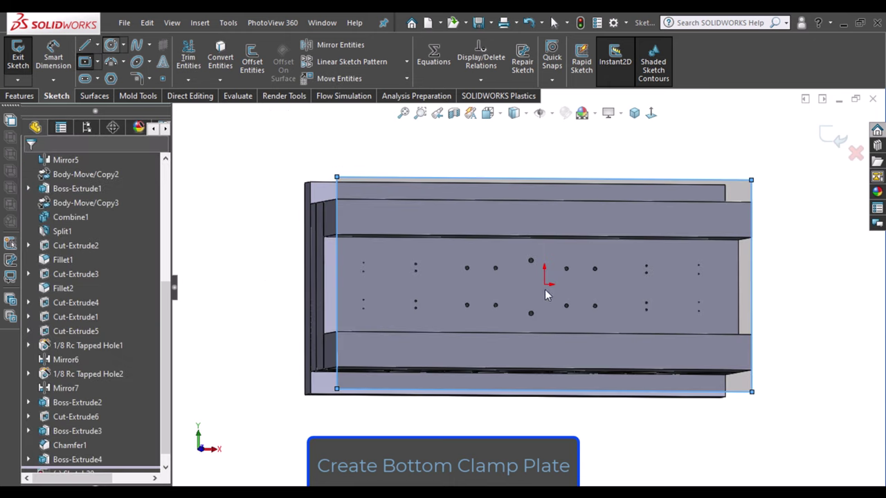
left_click(544, 284)
left_click(558, 298)
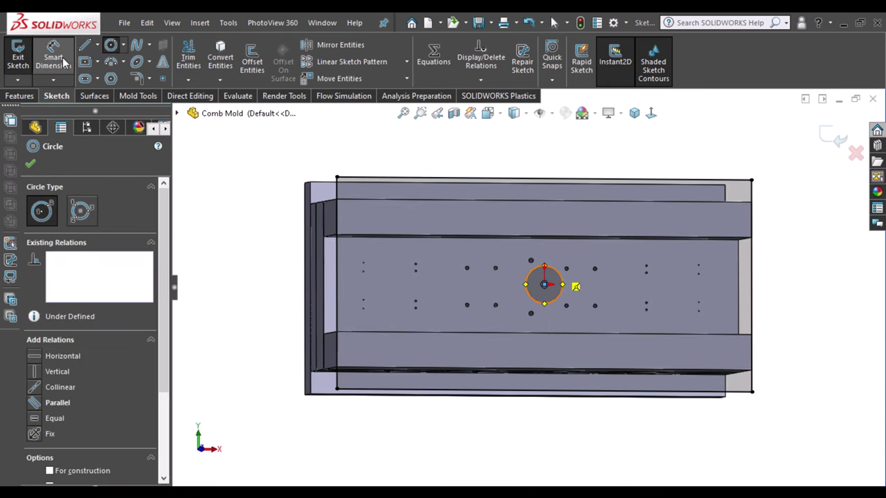
key("Escape")
left_click(566, 280)
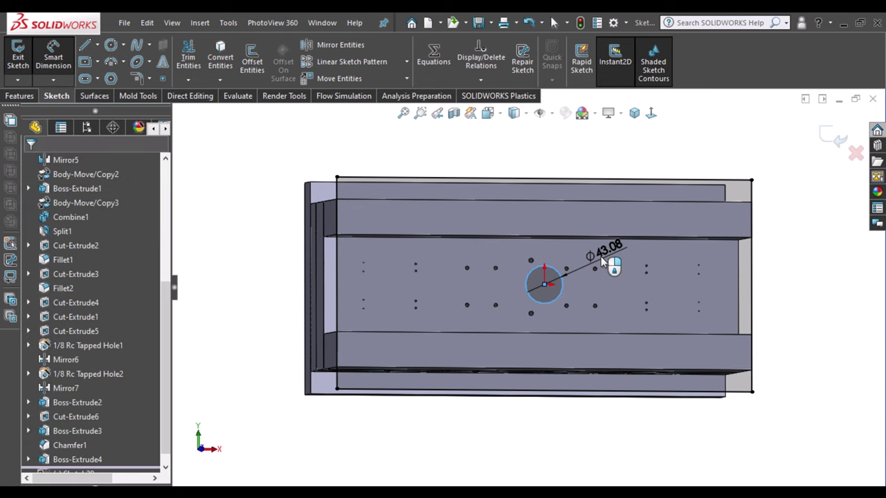
left_click(598, 257)
type("41")
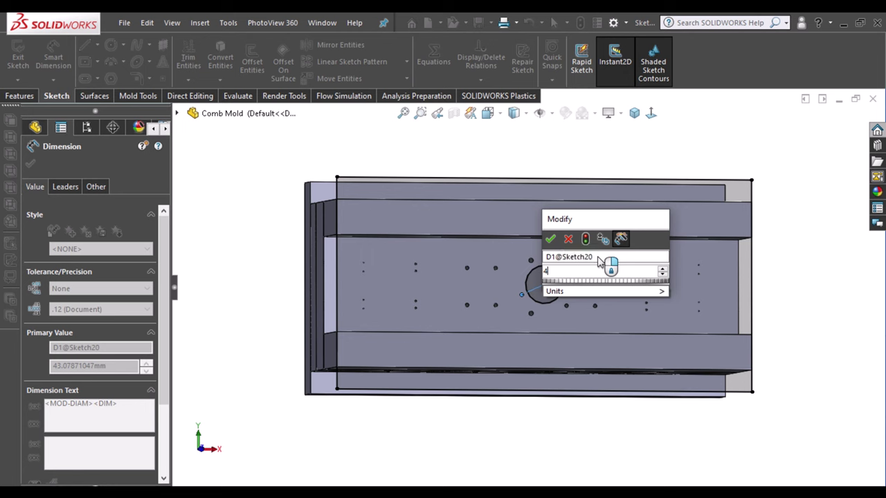
key("Escape")
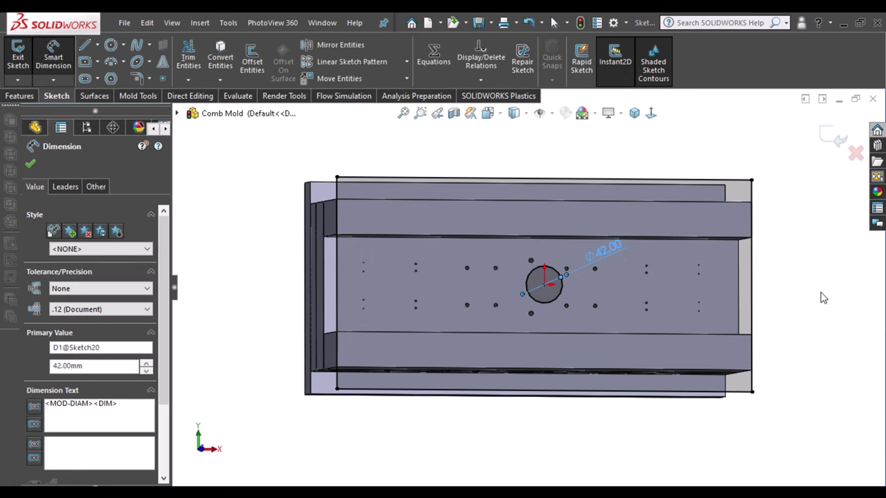
middle_click_drag(425, 153, 440, 186)
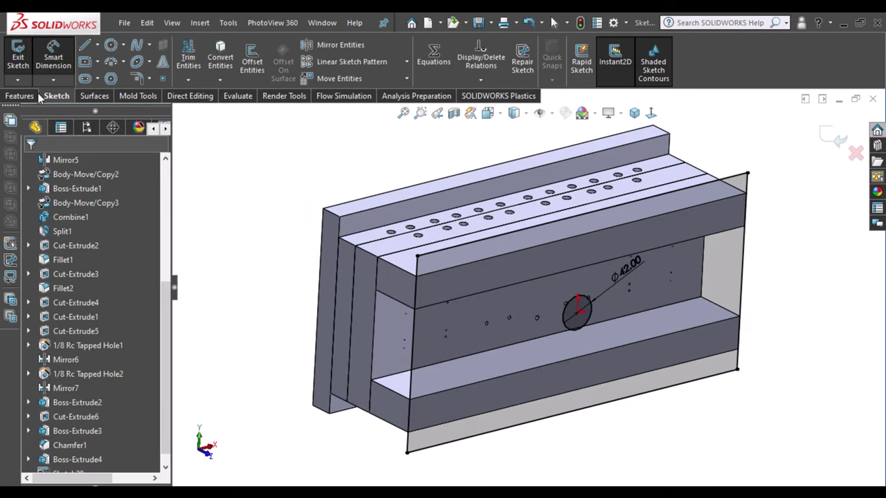
left_click(33, 96)
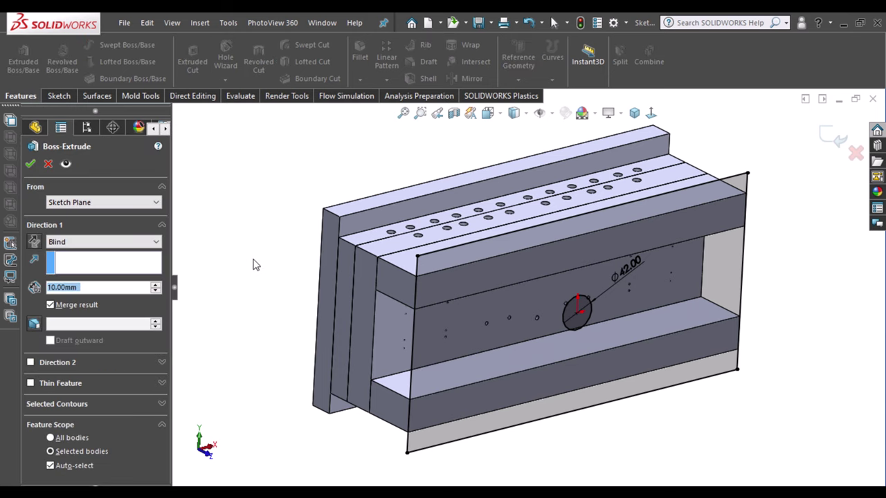
Set the Boss-Extrude depth to 25 mm and orbit to inspect the clamp plate.
left_click(89, 287)
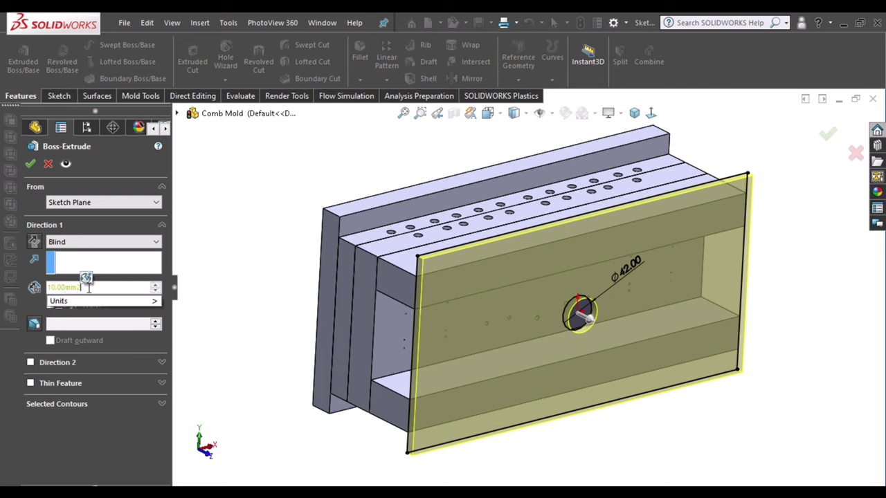
type("25")
key("Return")
left_click(386, 268)
double_click(83, 287)
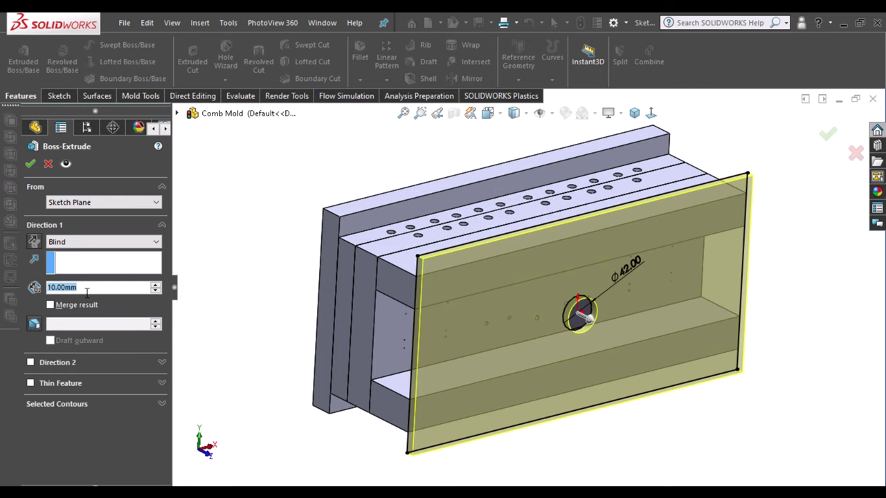
type("25")
key("Return")
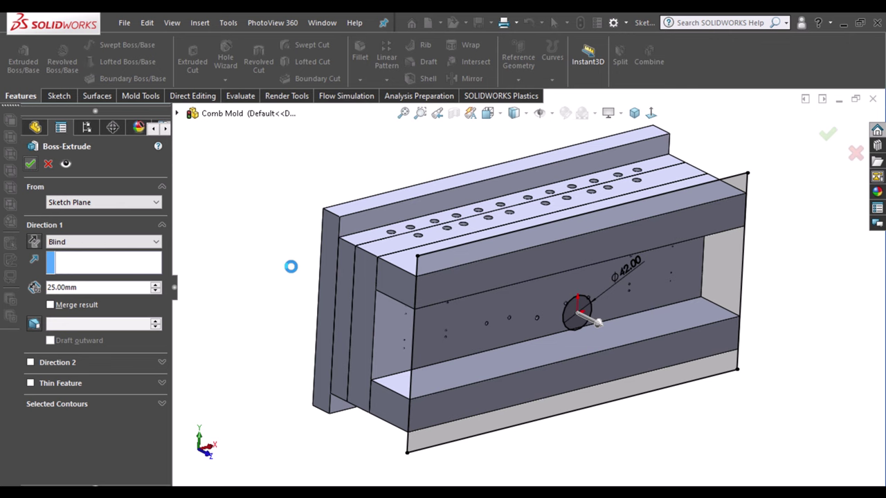
mouse_move(296, 242)
middle_mouse_down()
mouse_move(277, 224)
mouse_move(316, 251)
mouse_move(333, 189)
mouse_move(303, 209)
mouse_move(291, 206)
mouse_move(625, 283)
mouse_move(599, 276)
mouse_move(479, 376)
mouse_move(560, 394)
mouse_move(579, 360)
mouse_move(584, 365)
middle_mouse_up()
Isolate the spacer blocks and clamp plate, then start a sketch on the clamp plate face.
left_click(615, 346)
left_click(579, 385, "ctrl")
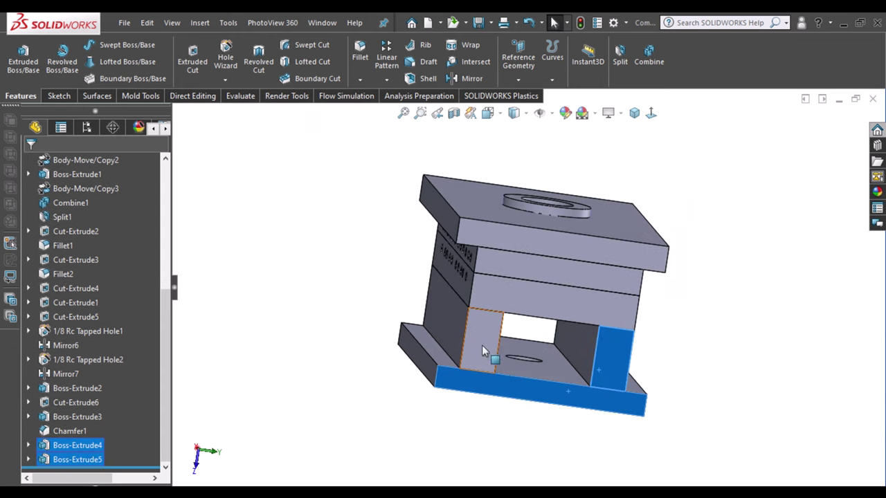
right_click(484, 315)
left_click(512, 402)
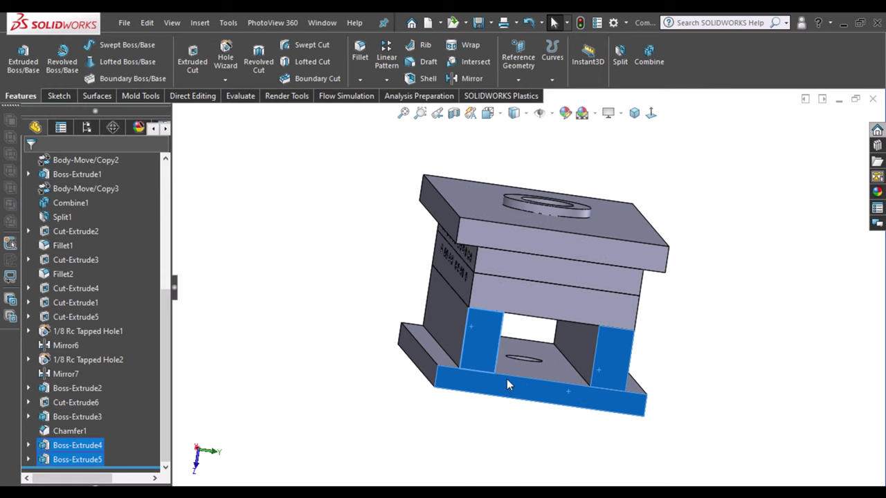
left_click(571, 360)
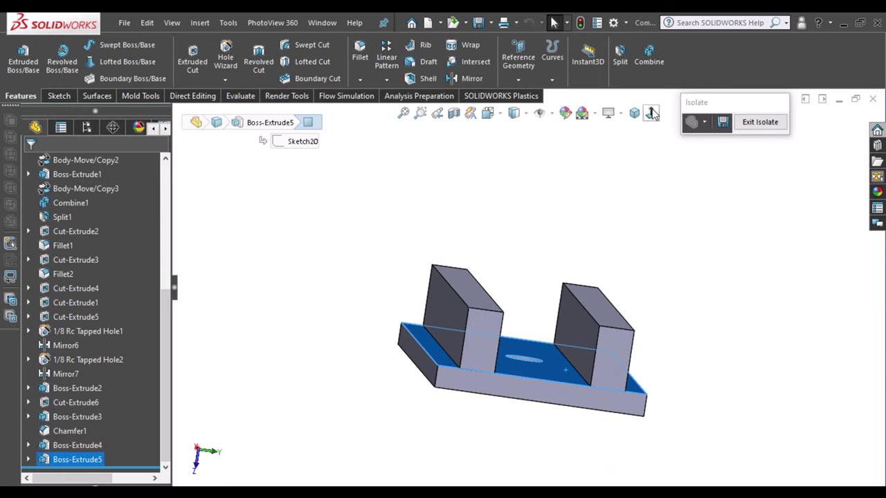
key("ctrl+8")
left_click(61, 95)
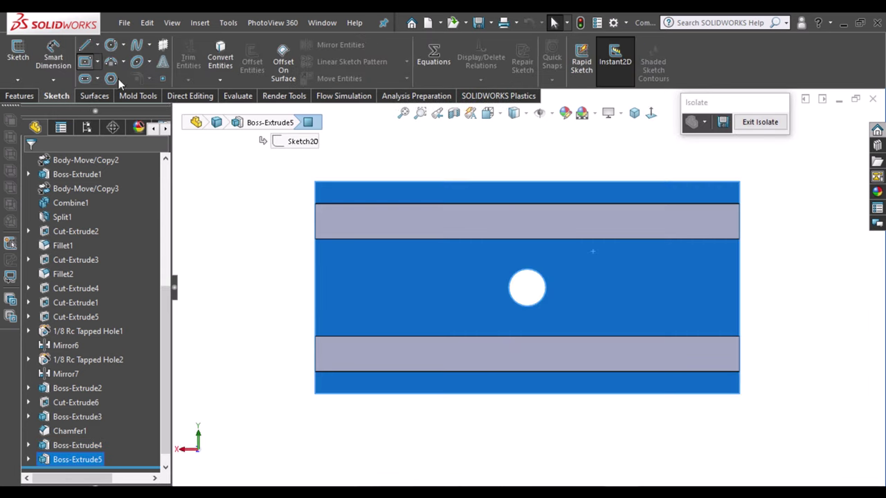
Draw a centre rectangle from the hole centre to the plate's right edge with height 95.
left_click(85, 61)
left_click(527, 286)
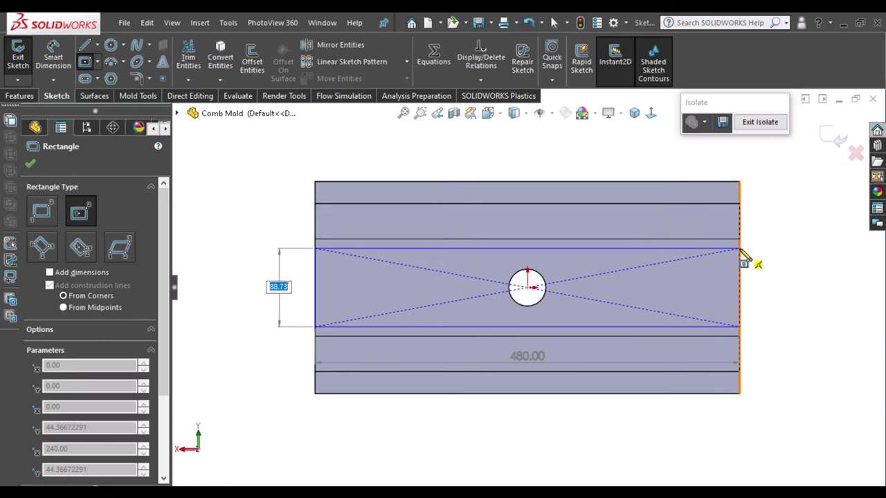
left_click(739, 248)
key("Escape")
left_click(315, 287)
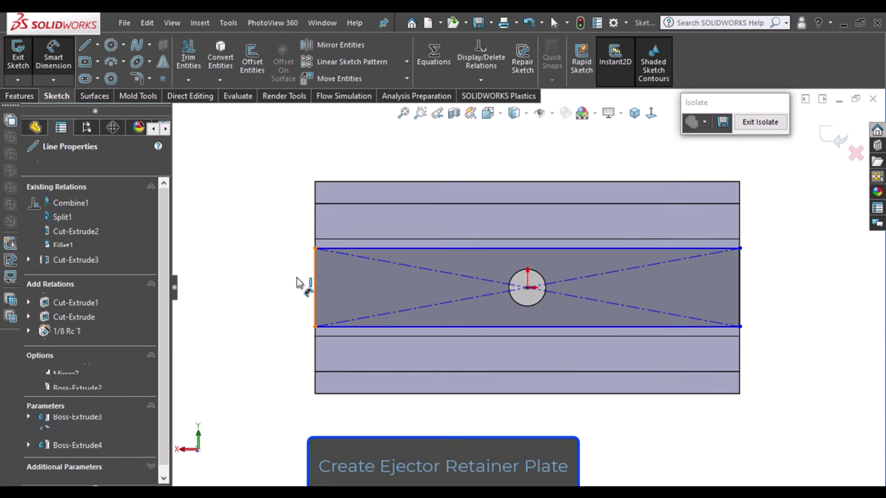
left_click(304, 284)
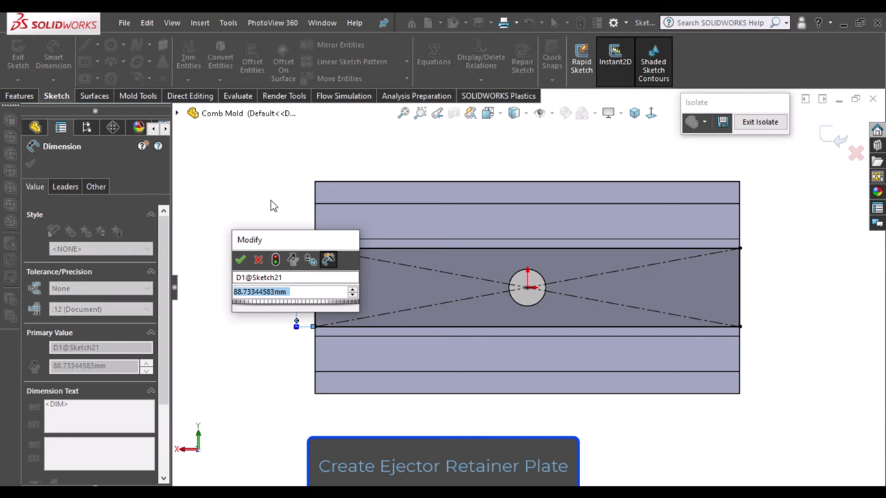
type("95")
key("Escape")
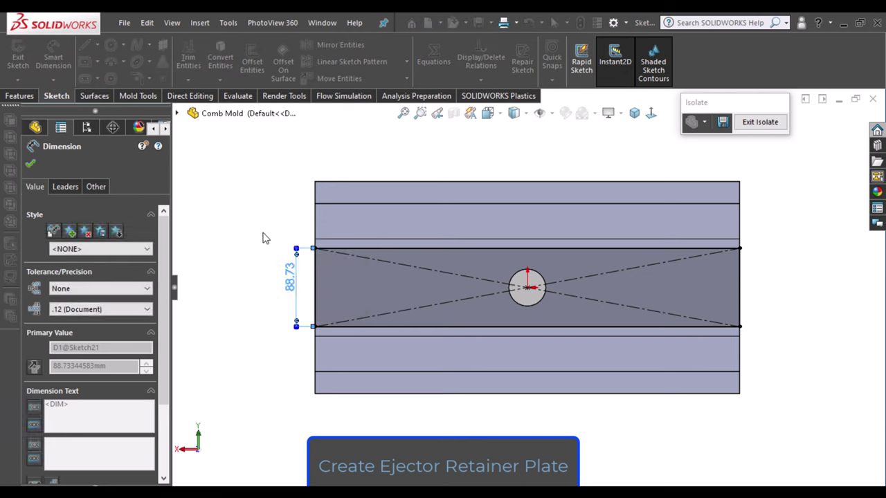
key("Escape")
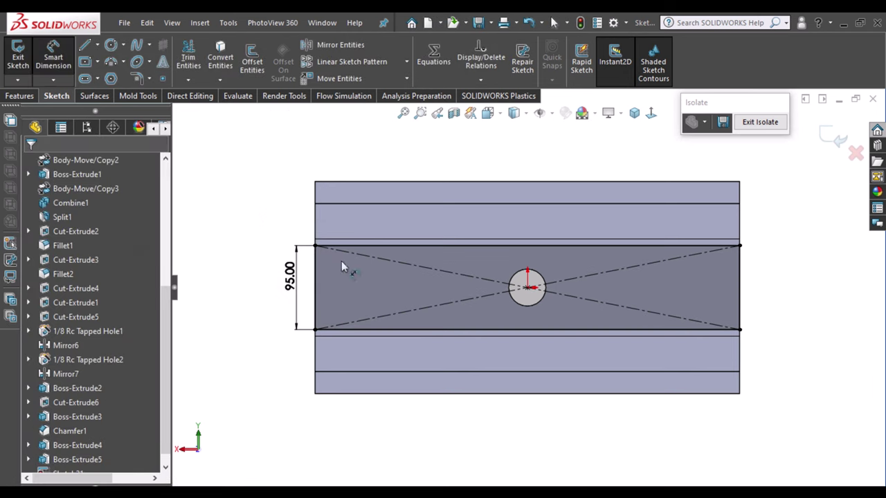
Change the rectangle's height dimension from 95 to 105 and view the plate face head-on.
mouse_move(662, 296)
middle_mouse_down()
mouse_move(426, 247)
mouse_move(435, 349)
mouse_move(384, 309)
mouse_move(421, 242)
middle_mouse_up()
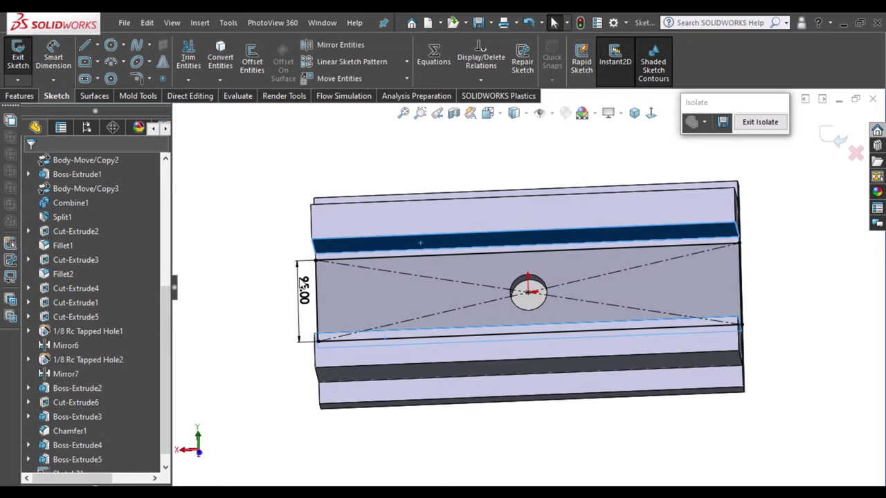
double_click(304, 290)
type("10")
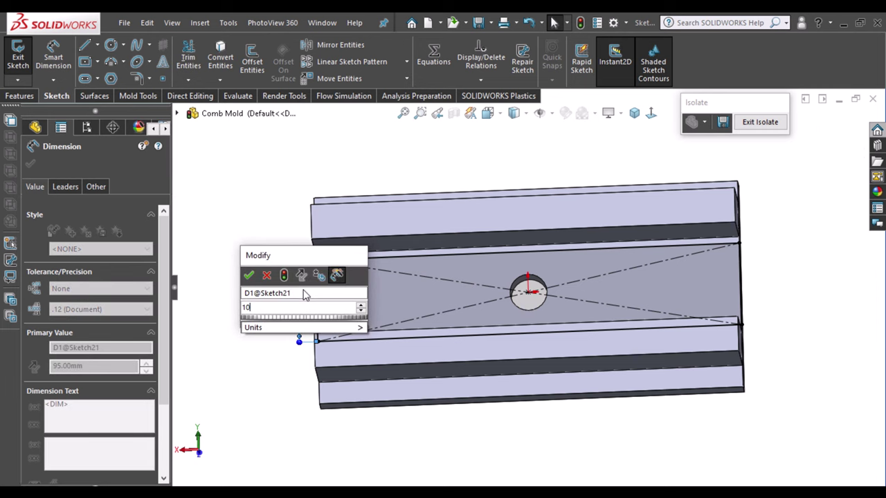
key("Escape")
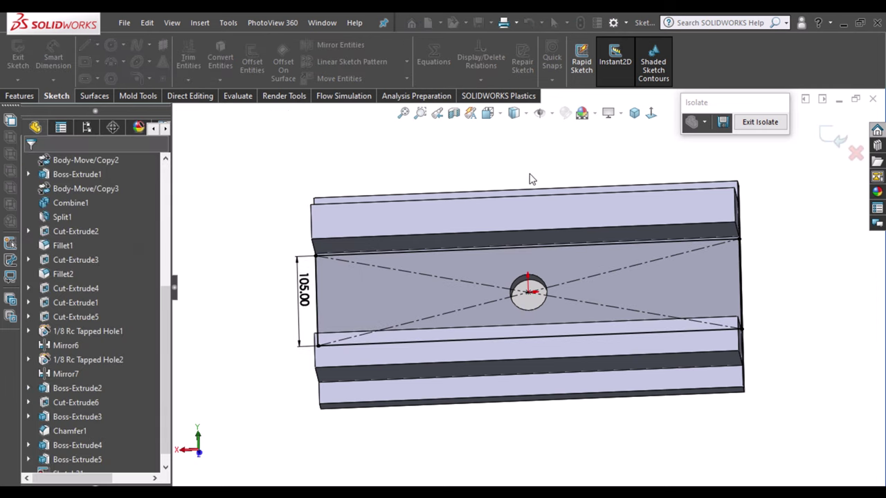
mouse_move(531, 178)
middle_mouse_down()
mouse_move(538, 198)
mouse_move(559, 189)
middle_mouse_up()
left_click(301, 194)
key("ctrl+8")
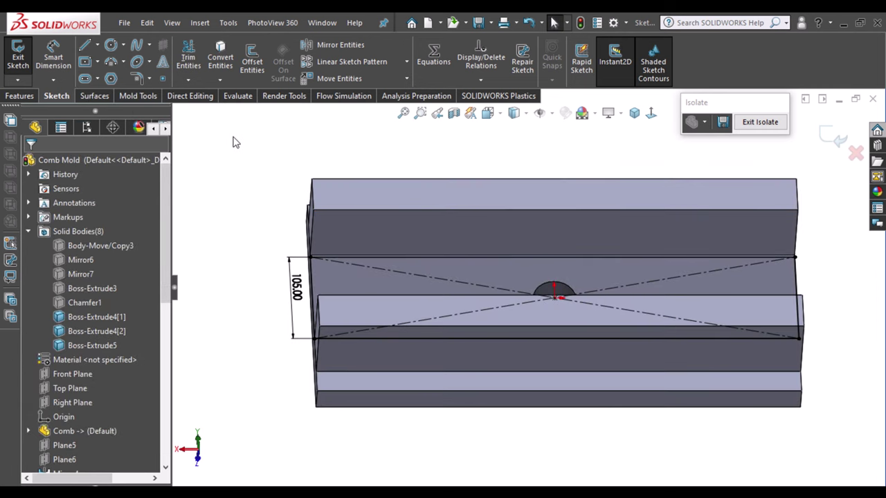
Extrude the rectangle Blind 25 mm into Boss-Extrude6 and orbit to check it.
left_click(20, 95)
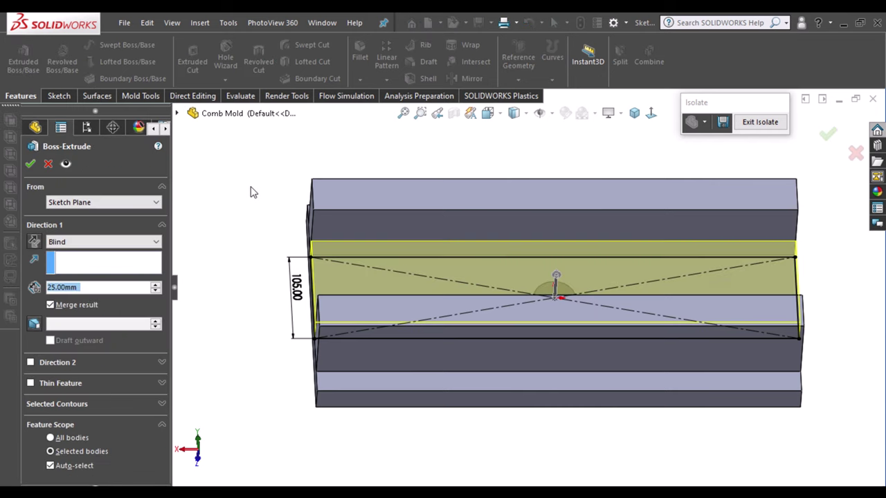
mouse_move(217, 320)
middle_mouse_down()
mouse_move(300, 294)
mouse_move(286, 311)
middle_mouse_up()
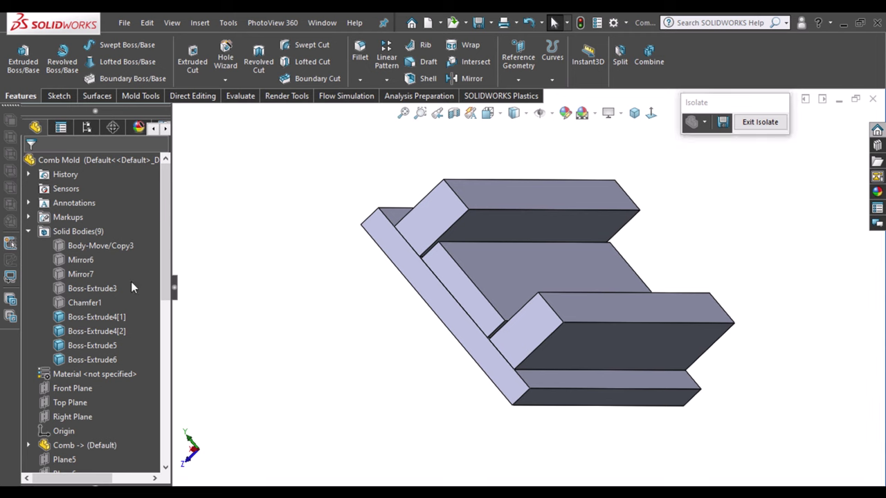
Show the hidden Mirror6 body again from the feature tree.
left_click(77, 261)
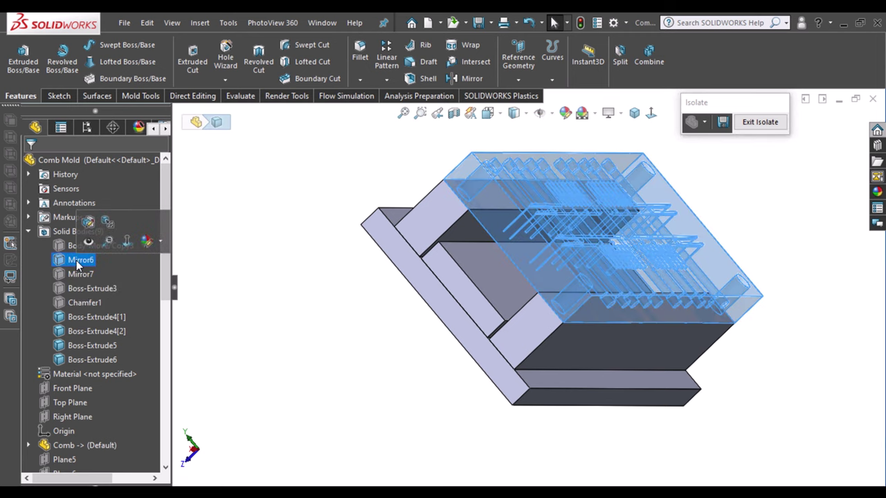
left_click(88, 242)
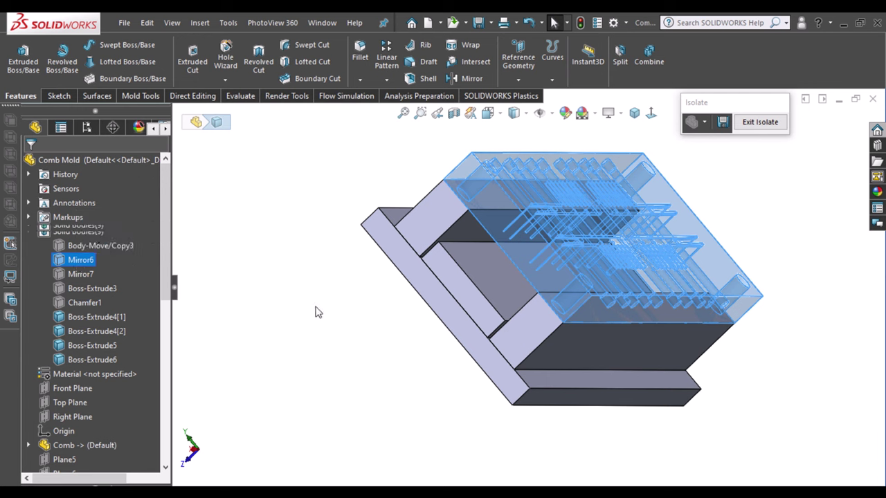
left_click(296, 291)
Start a sketch on the plate's inner face, convert its edges, and display Hidden Lines Visible.
left_click(484, 268)
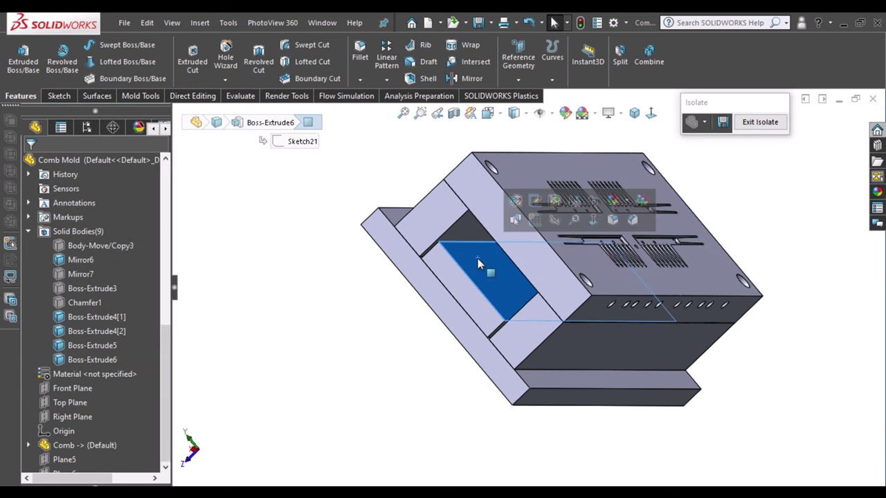
left_click(535, 202)
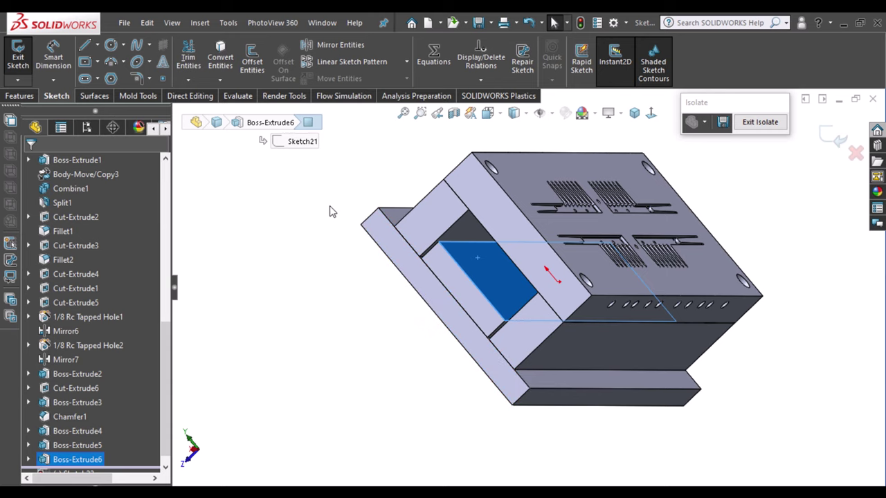
left_click(218, 62)
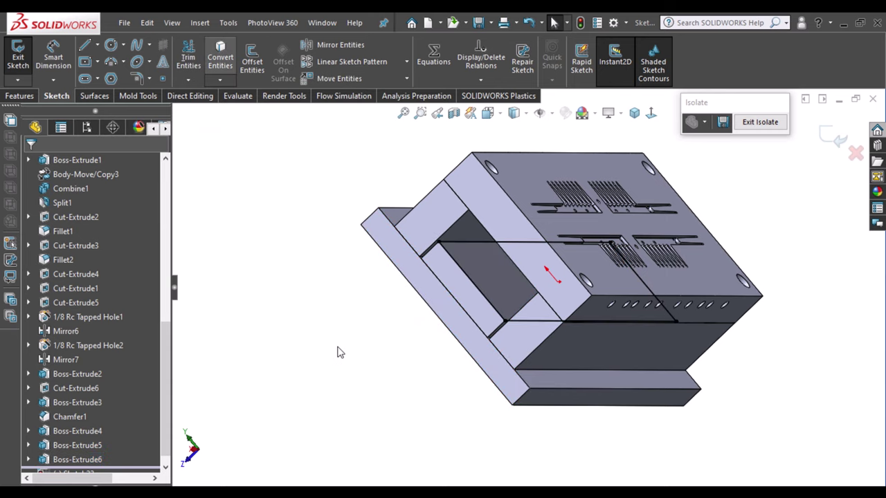
mouse_move(399, 409)
middle_mouse_down()
mouse_move(389, 412)
mouse_move(406, 118)
middle_mouse_up()
left_click(513, 113)
left_click(519, 185)
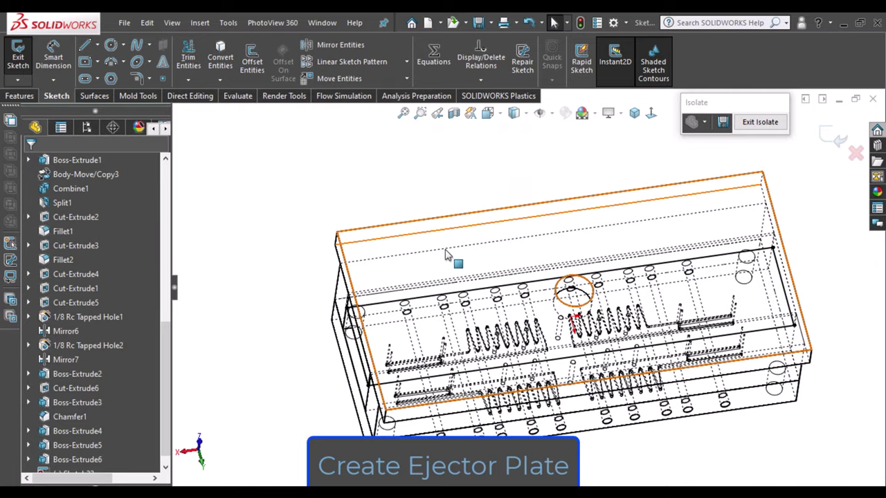
Face the sketch plane and draw circles on the upper and lower slot ends.
left_click(650, 113)
scroll(687, 333, "down", 5)
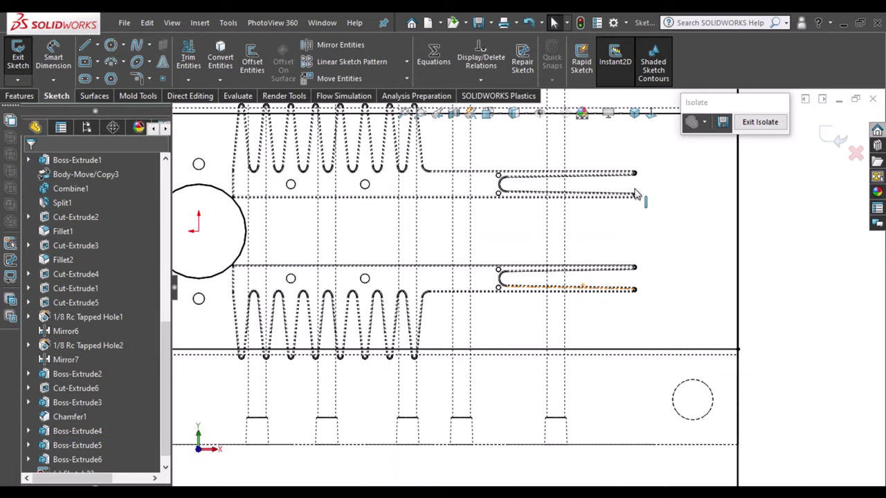
scroll(622, 214, "down", 3)
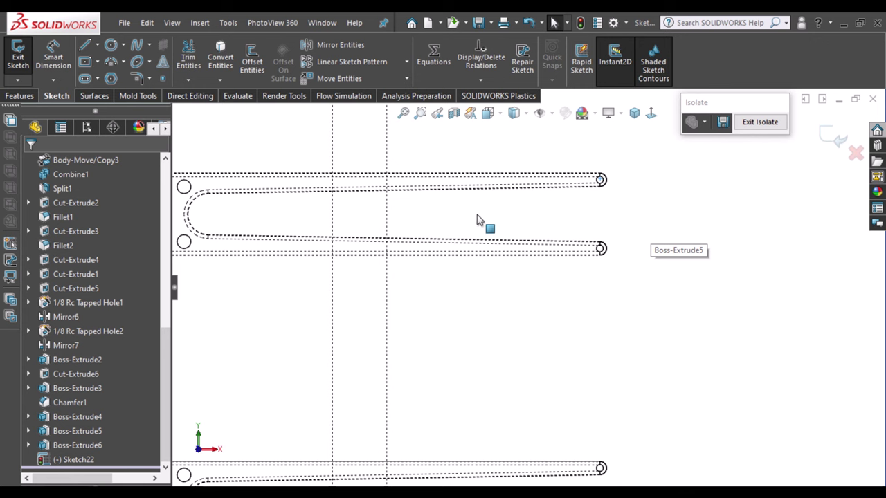
scroll(474, 221, "up", 1)
scroll(470, 221, "up", 2)
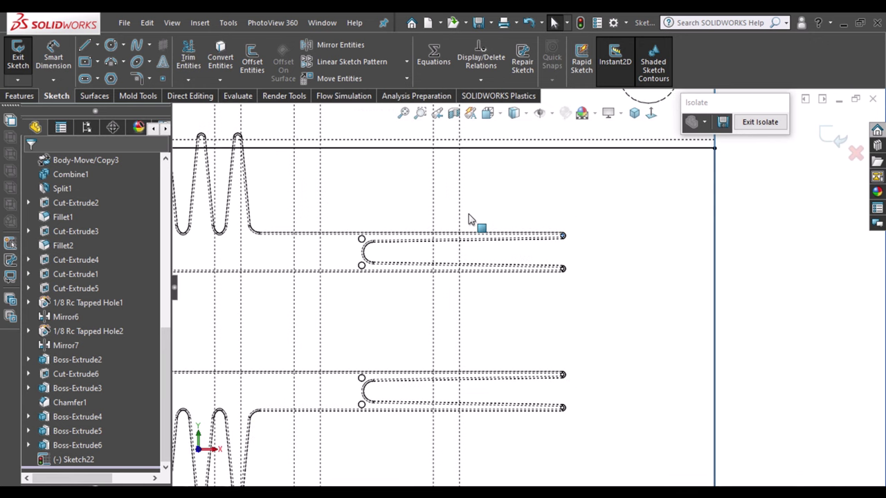
left_click(112, 45)
scroll(563, 253, "down", 2)
scroll(563, 249, "down", 2)
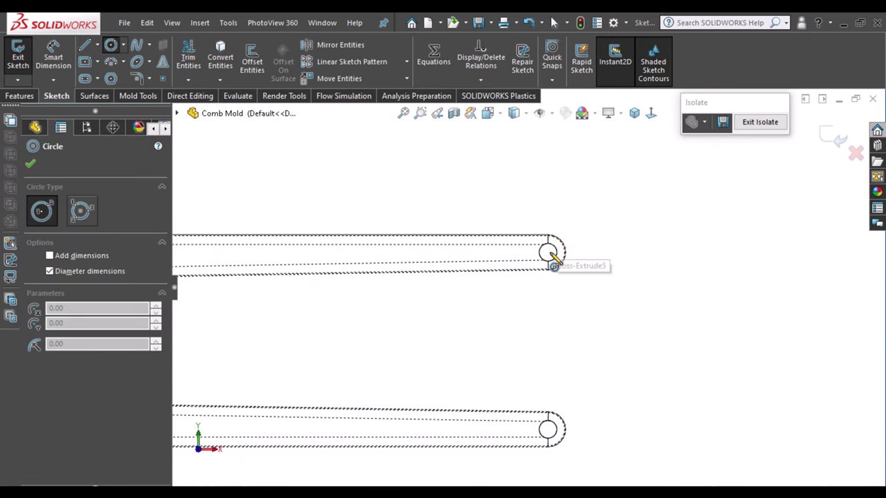
left_click(547, 253)
left_click(584, 243)
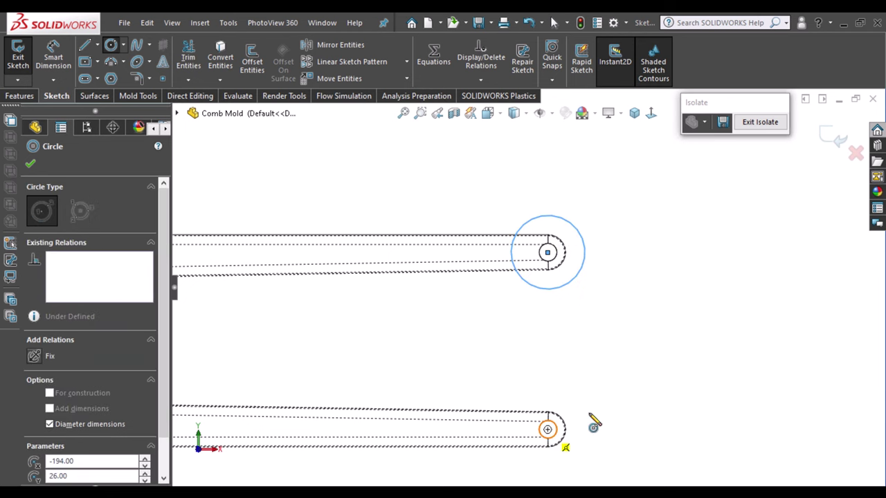
left_click(547, 429)
scroll(530, 285, "up", 2)
left_click(618, 360)
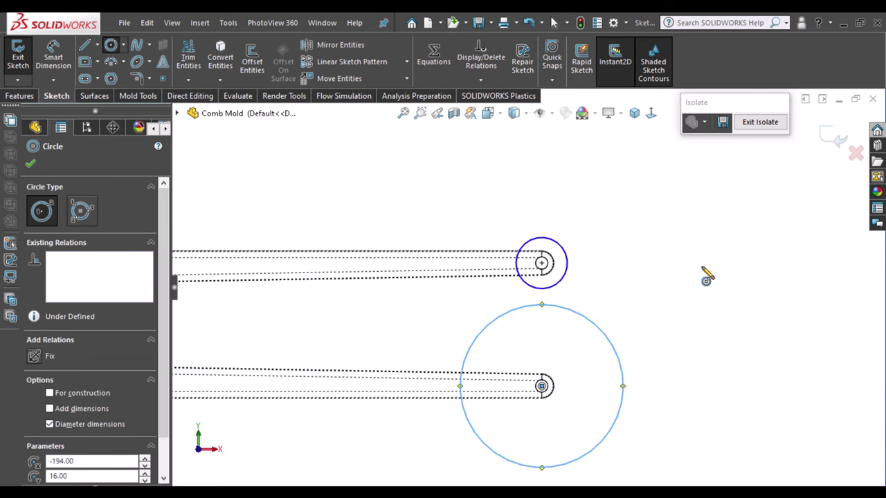
scroll(706, 277, "up", 3)
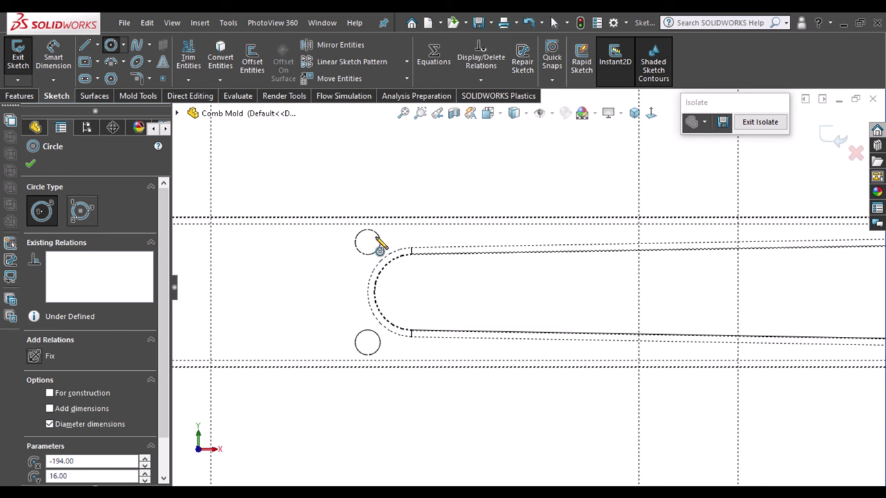
Add circles centred on the upper and lower small holes.
left_click(367, 242)
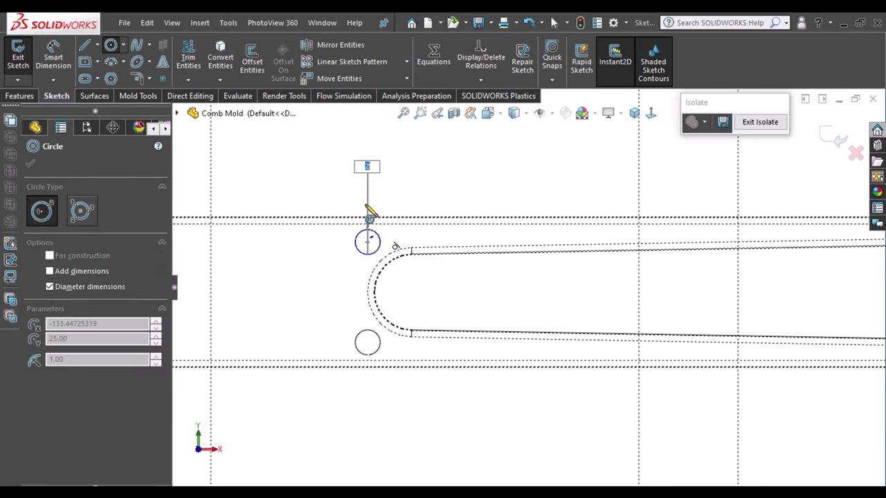
left_click(367, 344)
left_click(342, 346)
scroll(533, 292, "up", 5)
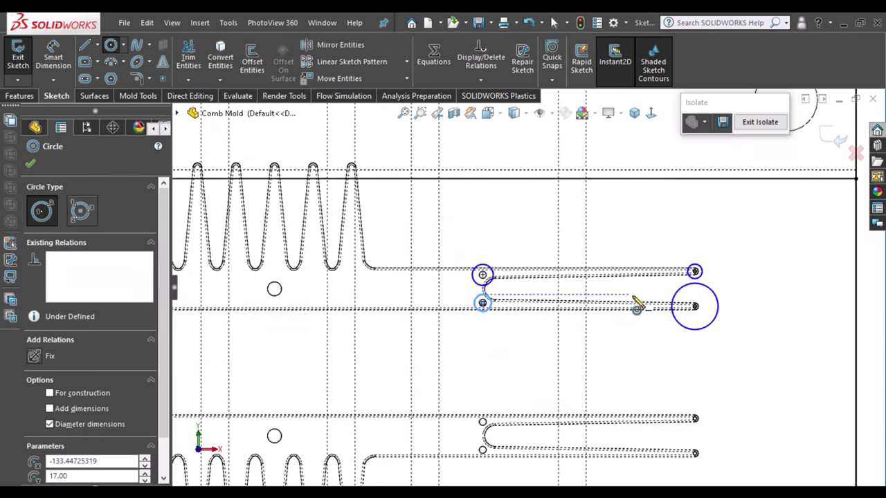
scroll(313, 288, "down", 2)
scroll(526, 291, "down", 3)
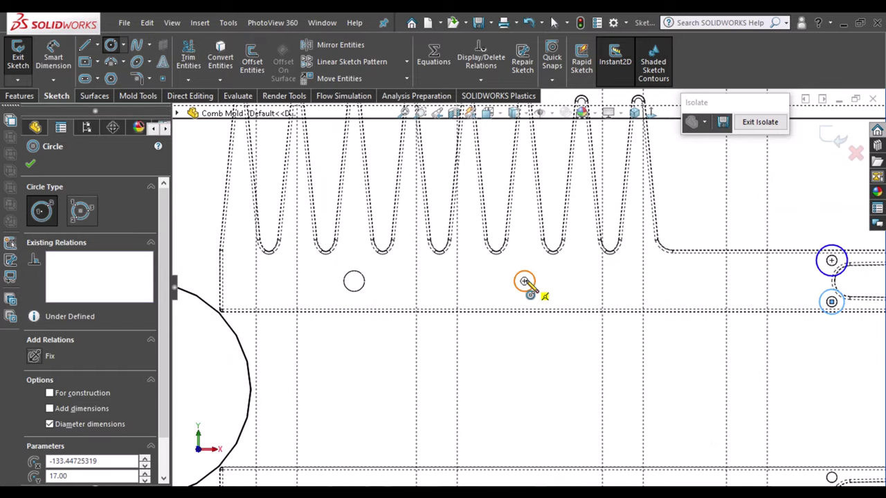
Add circles on the right and left comb holes and around the small left hole.
left_click(525, 281)
left_click(548, 281)
left_click(354, 281)
left_click(371, 281)
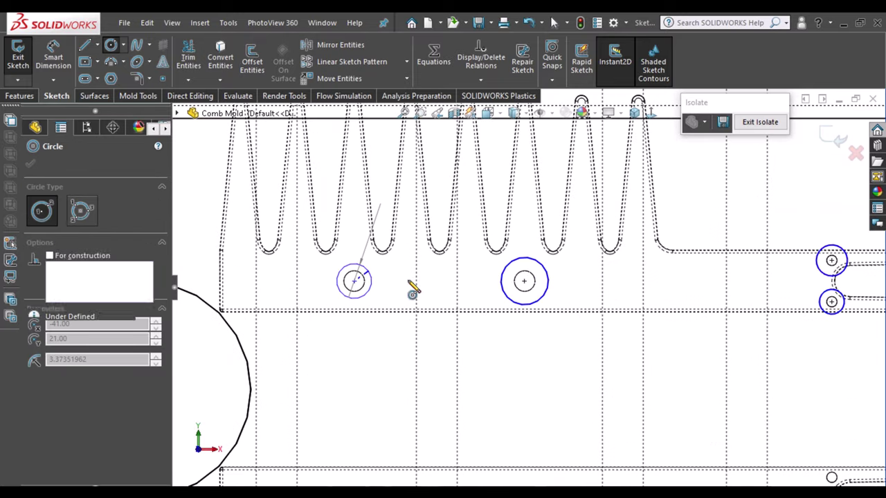
scroll(413, 289, "up", 3)
scroll(276, 255, "down", 1)
left_click(269, 254)
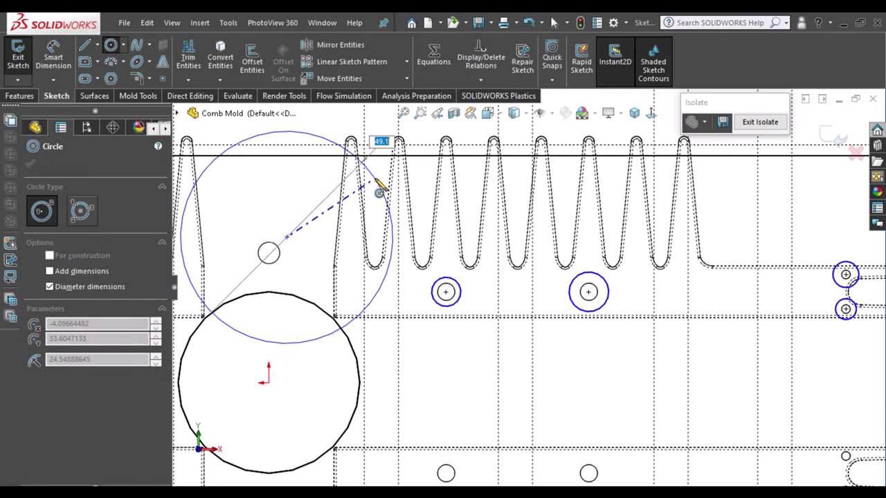
key("z")
left_click(338, 239)
key("Escape")
key("Escape")
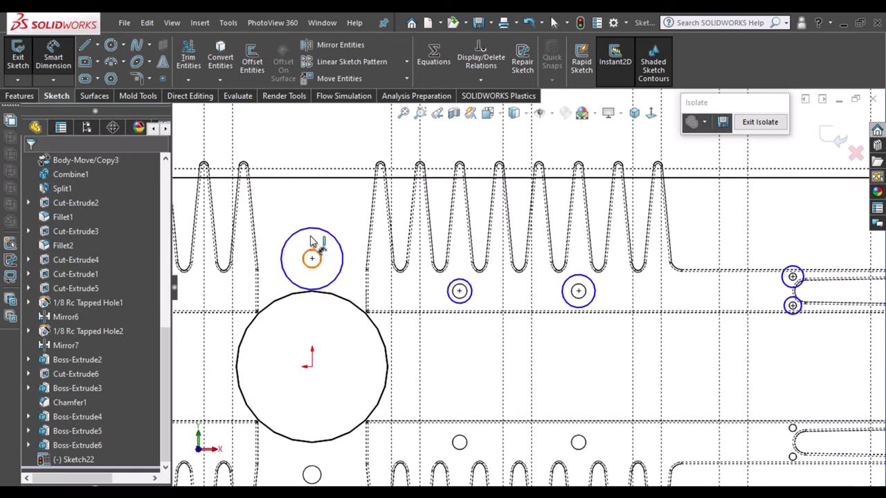
Dimension the new circle at Ø17.18, then select and clear the three small hole circles.
left_click(310, 240)
left_click(281, 220)
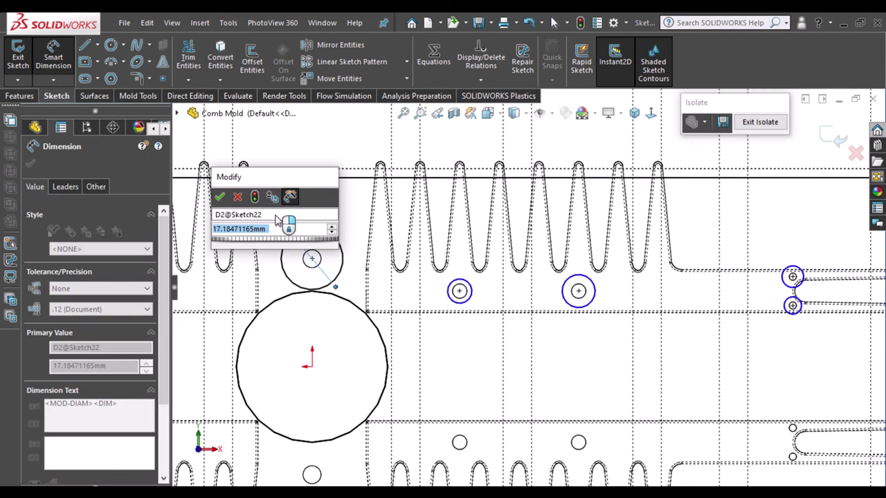
key("Return")
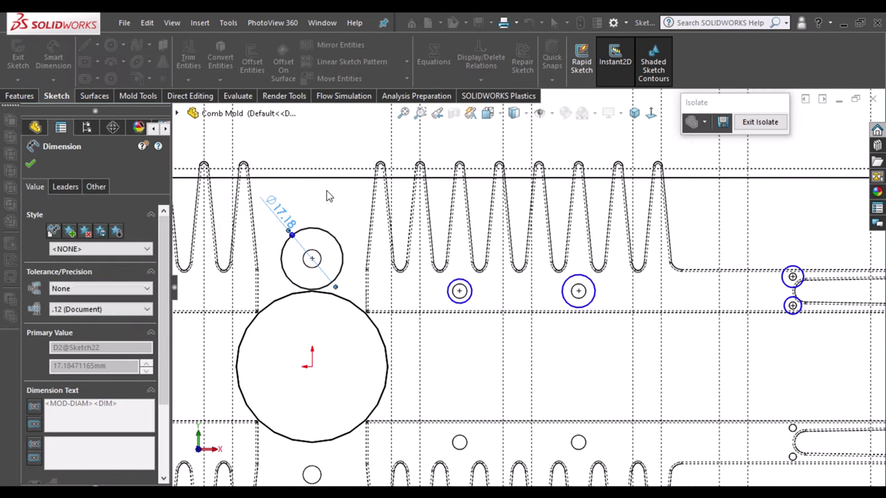
left_click(474, 291)
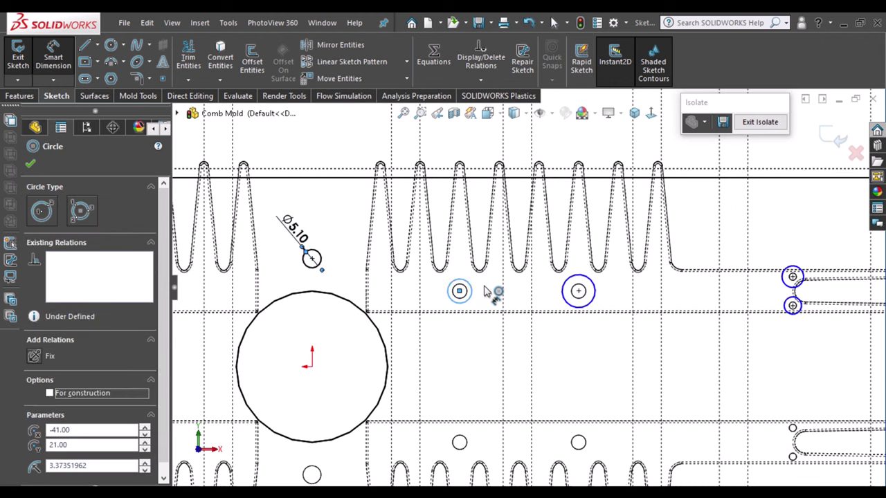
key("Escape")
left_click(578, 291, "ctrl")
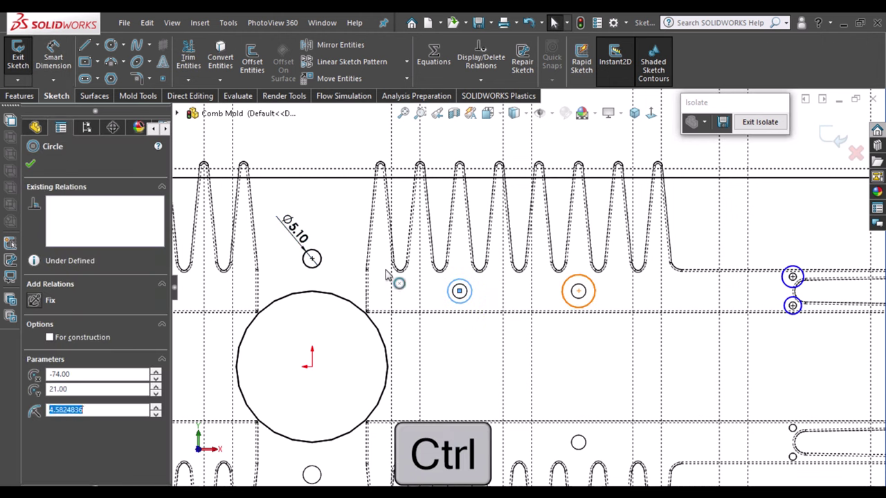
left_click(458, 290, "ctrl")
left_click(311, 258, "ctrl")
left_click(55, 403)
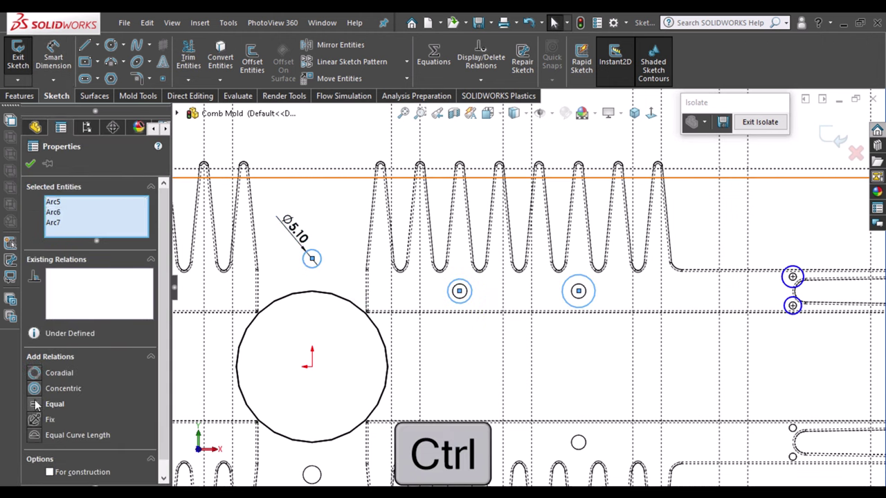
Check the Ø5.10 dimension, leave it unchanged, and undo the last change.
left_click(350, 284)
scroll(312, 260, "down", 2)
scroll(311, 260, "down", 2)
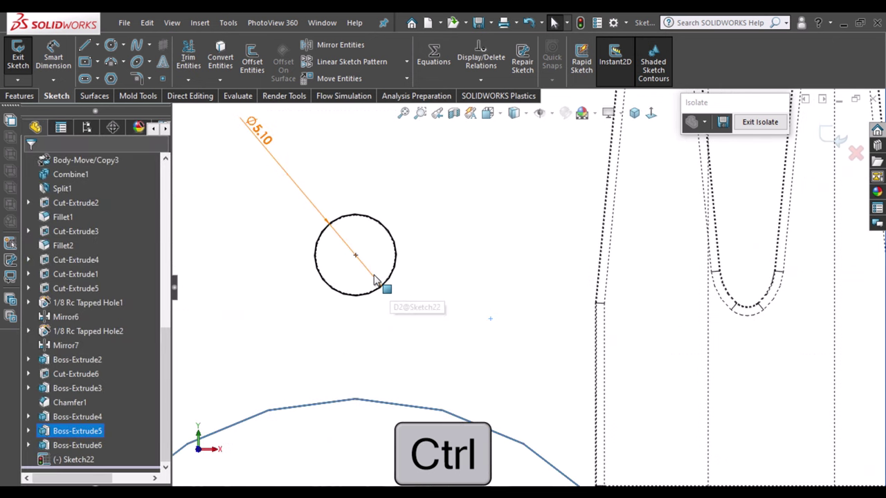
scroll(375, 287, "up", 2)
scroll(425, 243, "up", 1)
double_click(441, 233)
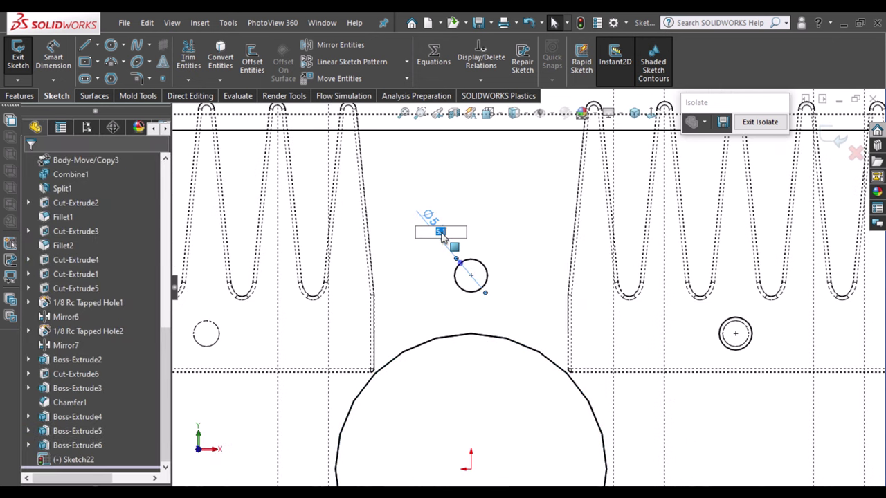
left_click(409, 272)
scroll(415, 277, "up", 2)
scroll(609, 303, "down", 1)
left_click(583, 299)
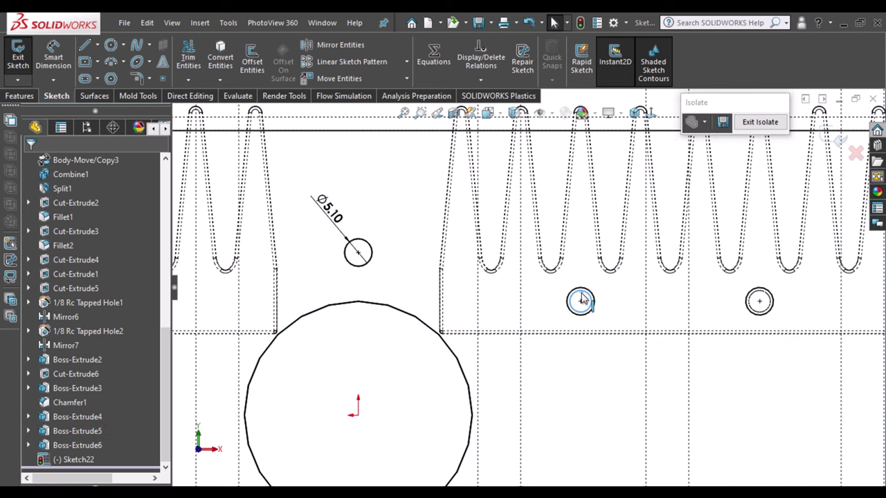
key("ctrl+z")
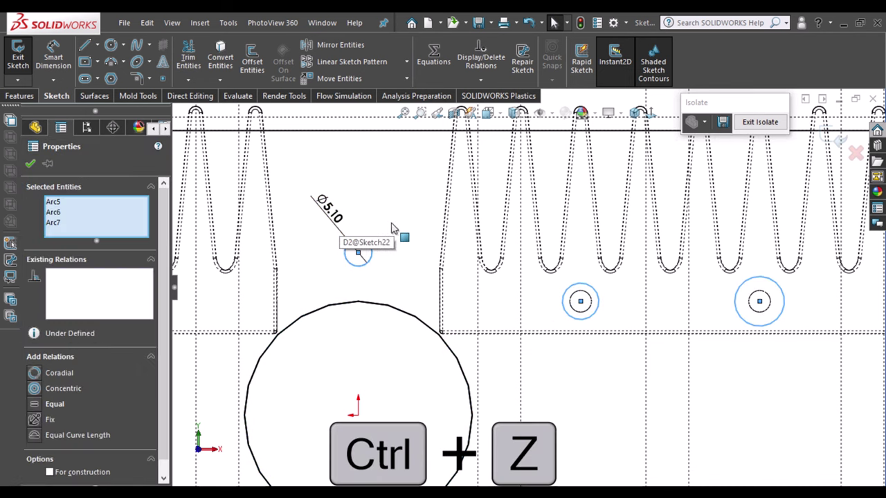
scroll(443, 388, "up", 3)
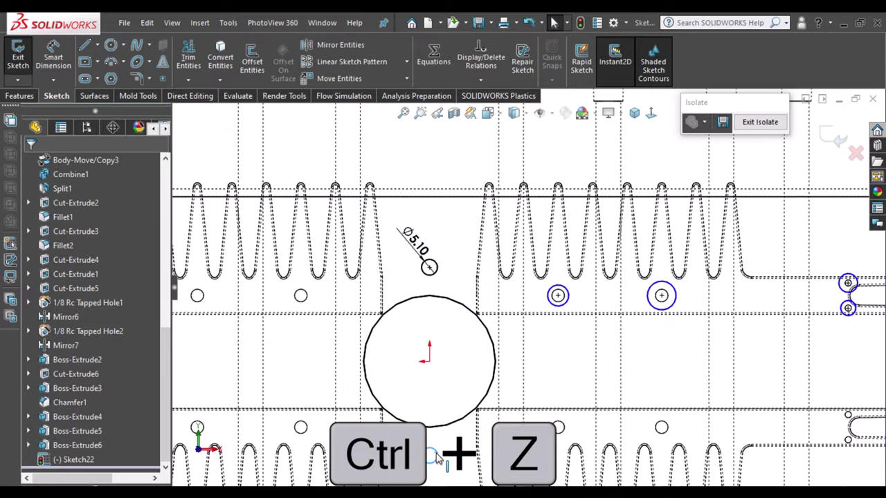
scroll(692, 312, "down", 2)
Dimension the left small hole circle to Ø4.10.
left_click(54, 52)
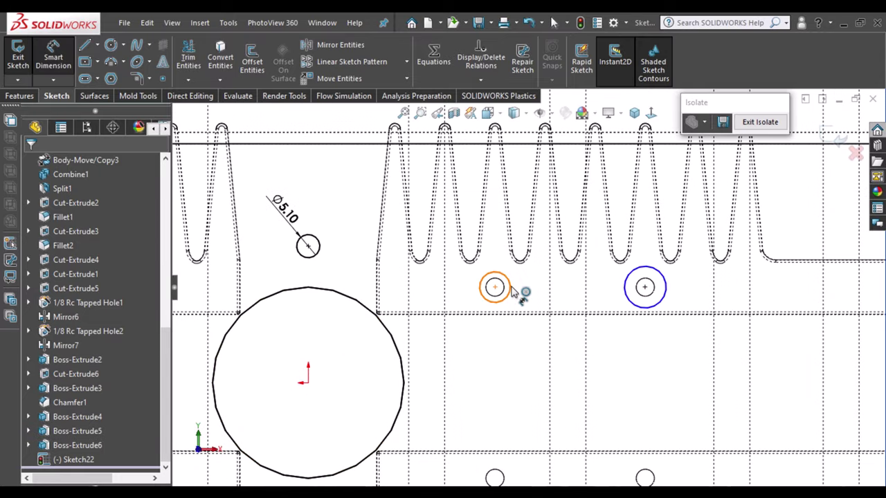
left_click(510, 286)
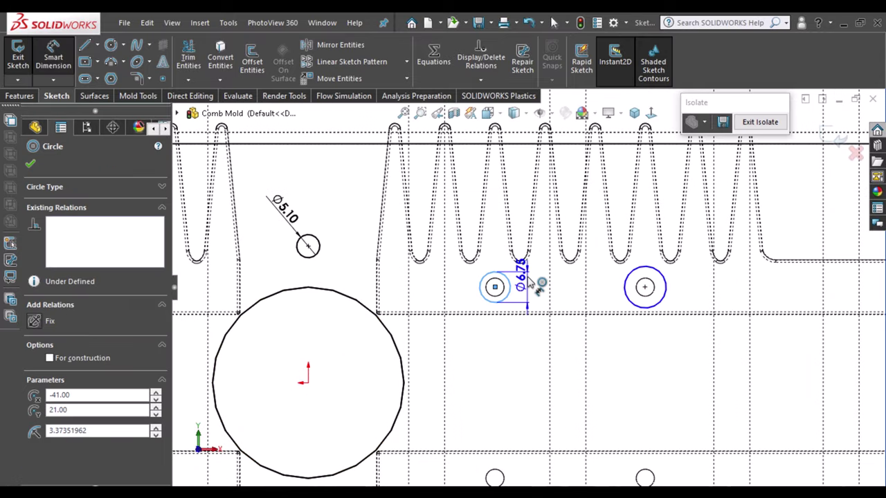
left_click(465, 274)
key("Return")
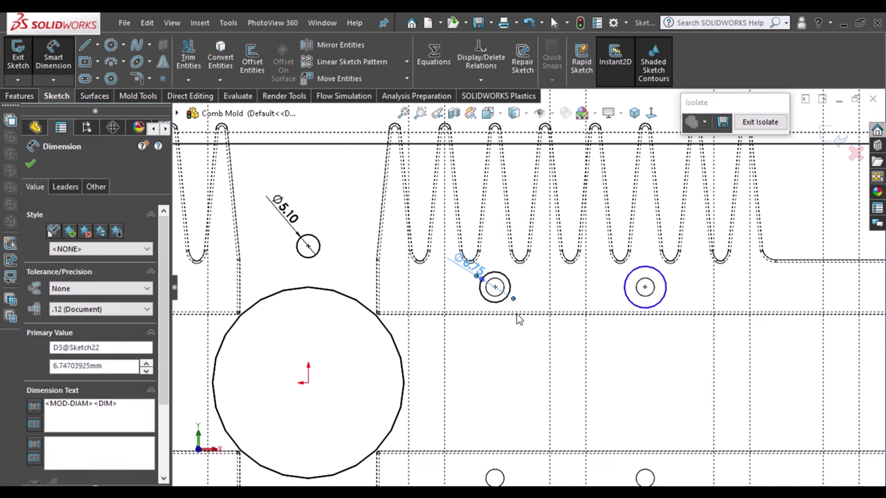
key("Escape")
Make the Ø4.10 hole circle and its matching hole circle equal in size.
left_click(494, 277, "ctrl")
left_click(626, 297, "ctrl")
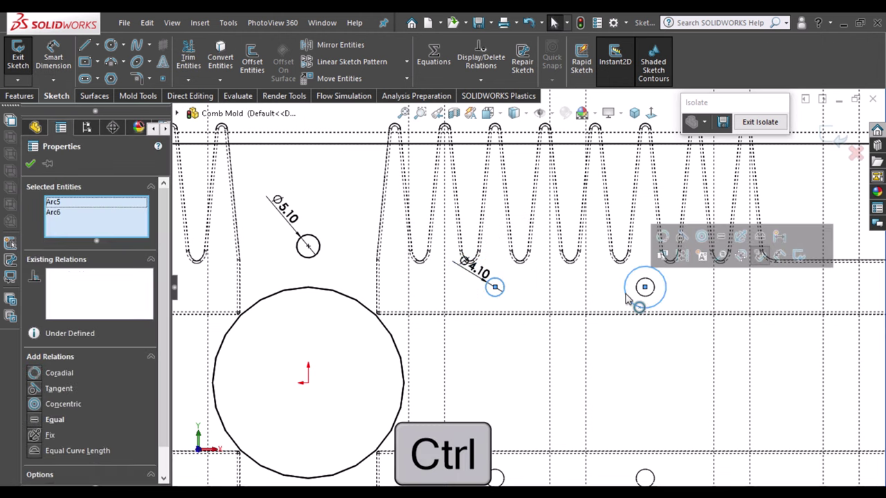
left_click(761, 255)
scroll(558, 253, "up", 2)
scroll(843, 291, "down", 3)
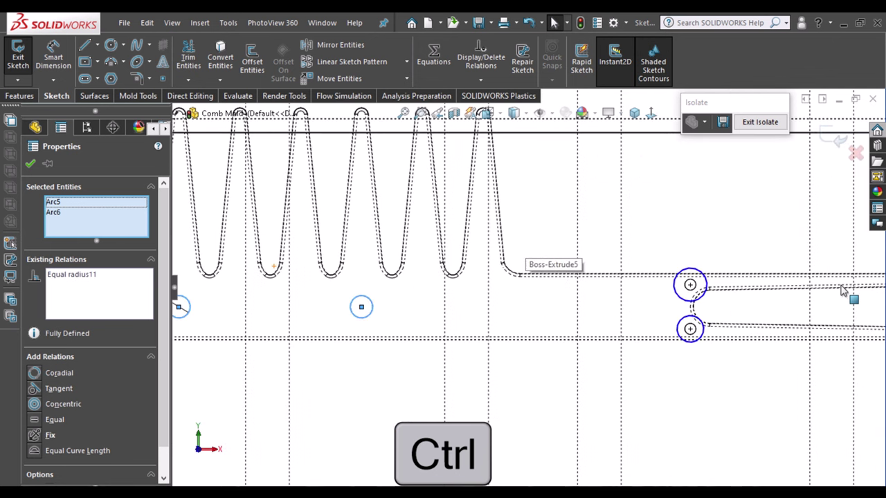
scroll(843, 290, "down", 2)
key("Escape")
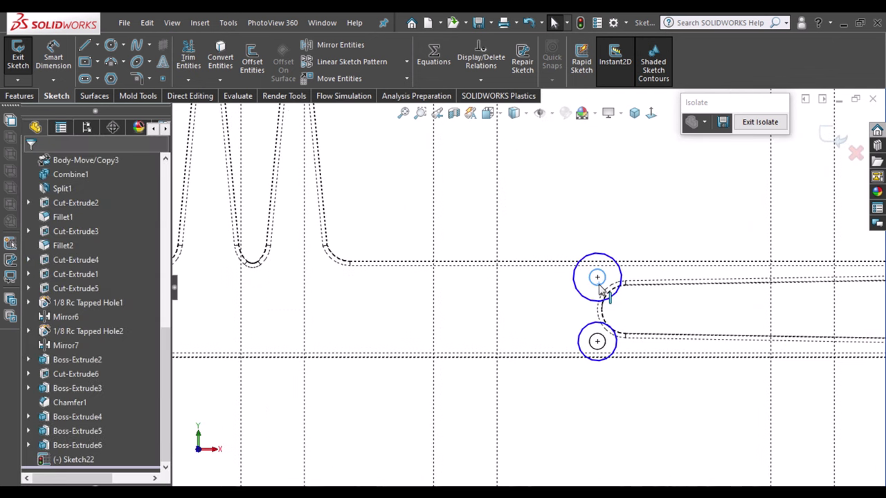
Make the two slot-end circles equal and dimension the upper one Ø2.10.
left_click(593, 303)
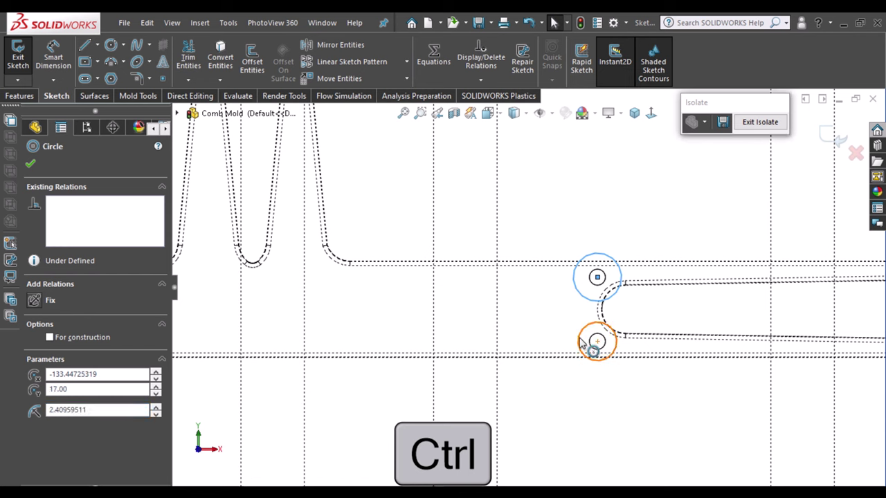
left_click(582, 344, "ctrl")
left_click(638, 280)
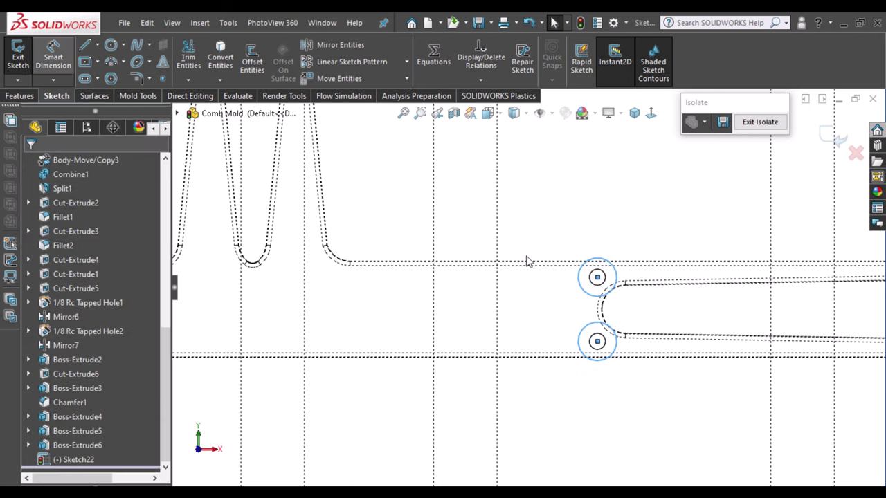
left_click(589, 276)
left_click(574, 225)
type("2")
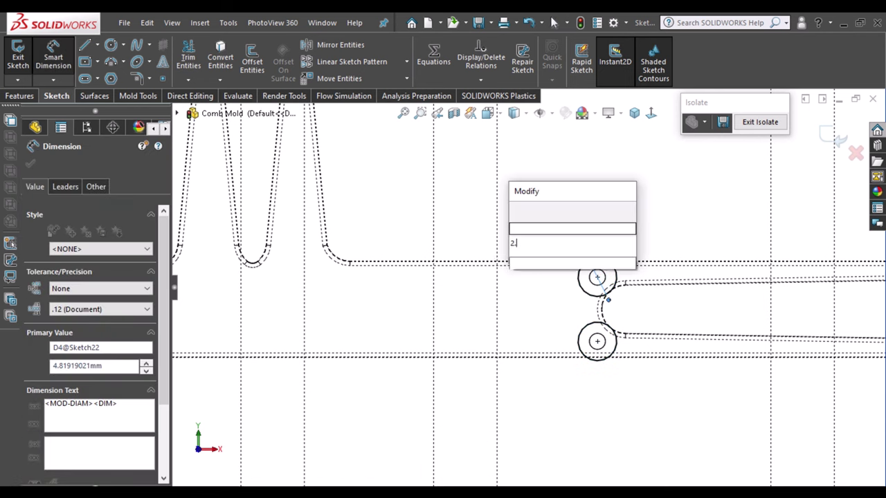
key("Escape")
scroll(433, 307, "up", 3)
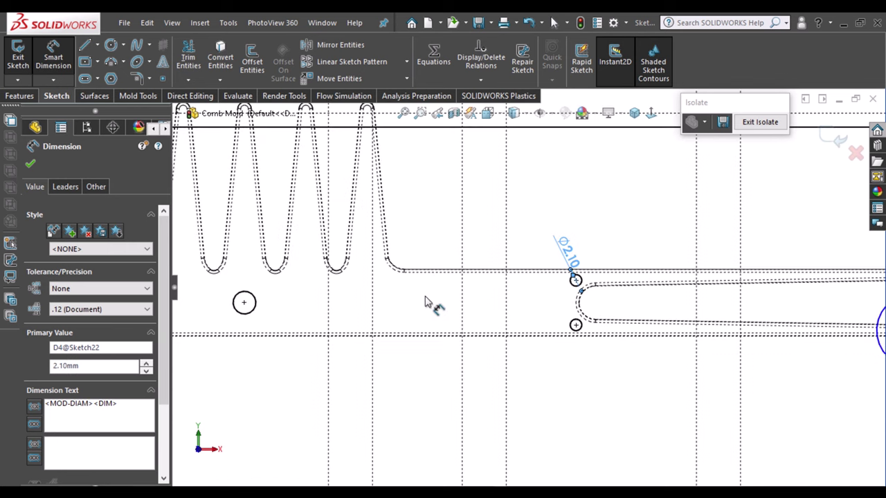
scroll(811, 332, "down", 3)
scroll(593, 199, "down", 2)
Dimension the upper small circle to Ø1.10.
left_click(594, 198)
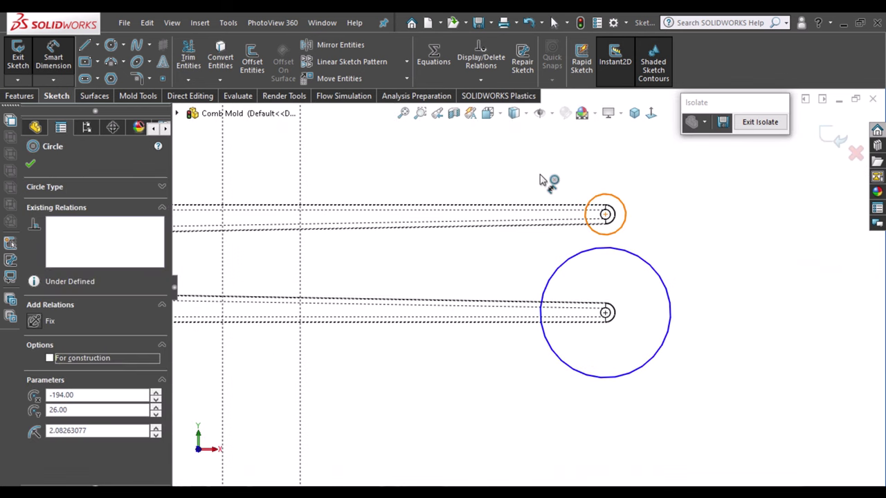
left_click(542, 179)
key("Return")
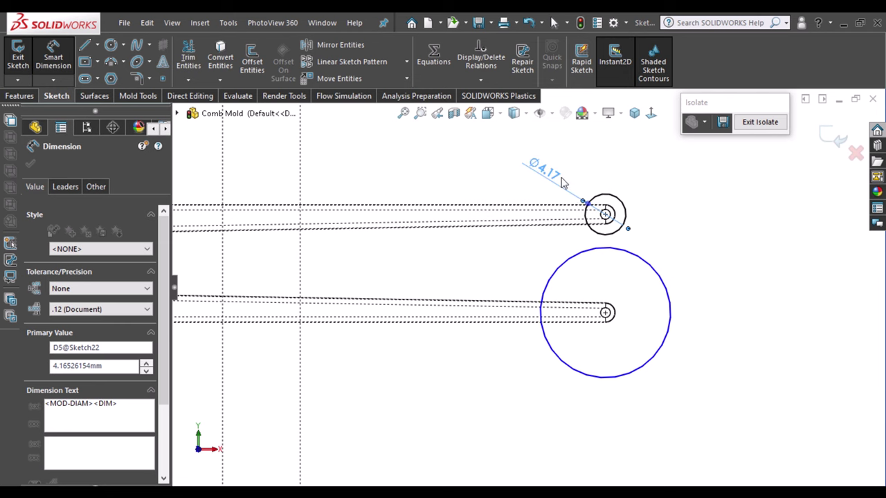
key("Escape")
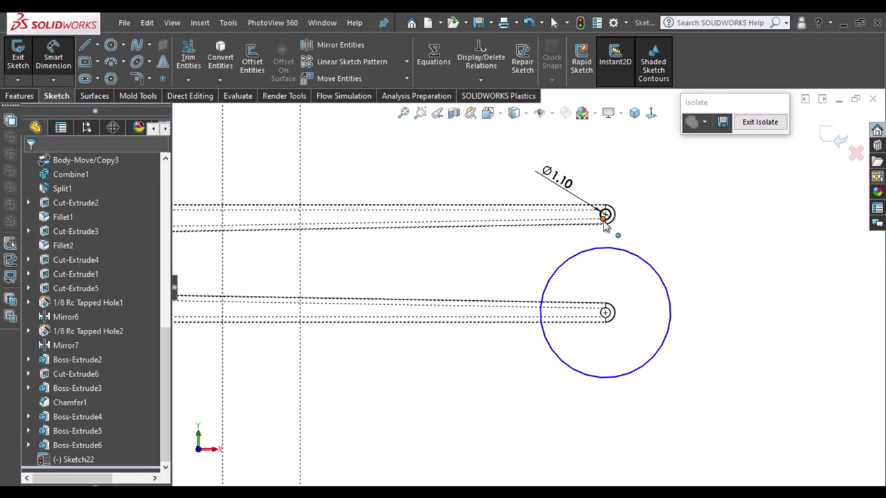
left_click(605, 215)
scroll(727, 266, "up", 4)
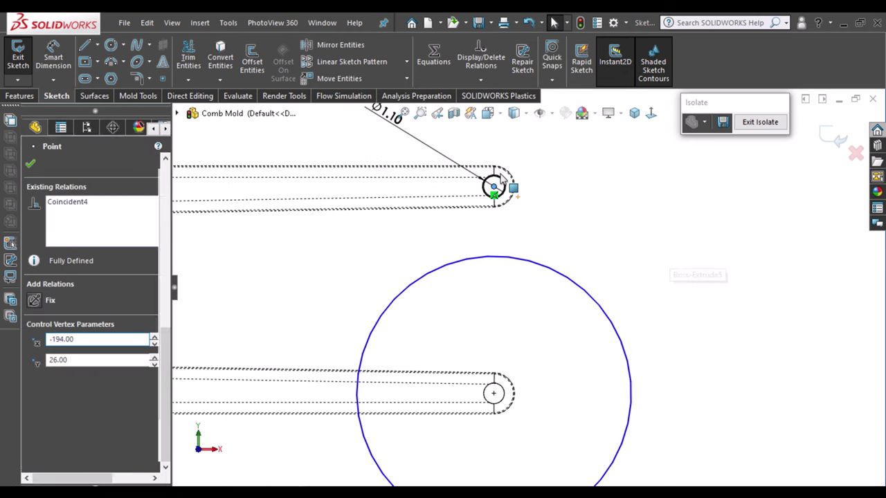
key("Escape")
Make the large circle equal to the Ø1.10 circle.
left_click(493, 185)
left_click(573, 285, "ctrl")
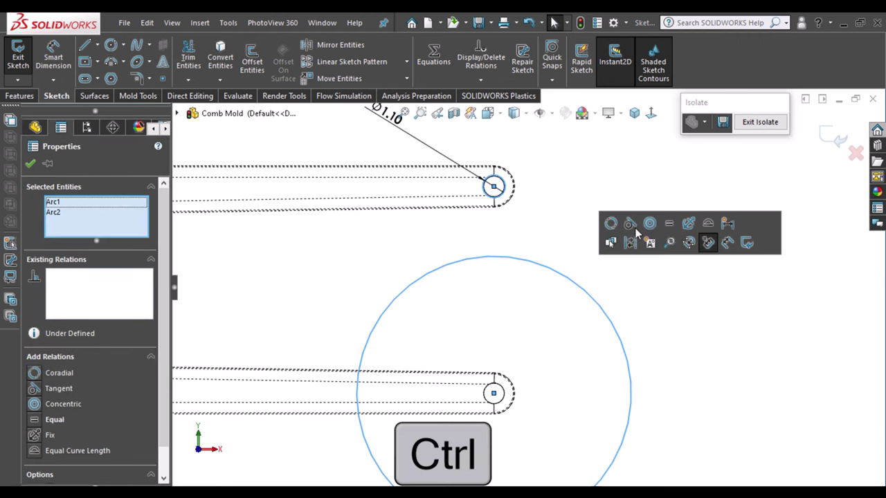
left_click(664, 225)
scroll(665, 293, "up", 2)
scroll(735, 290, "up", 2)
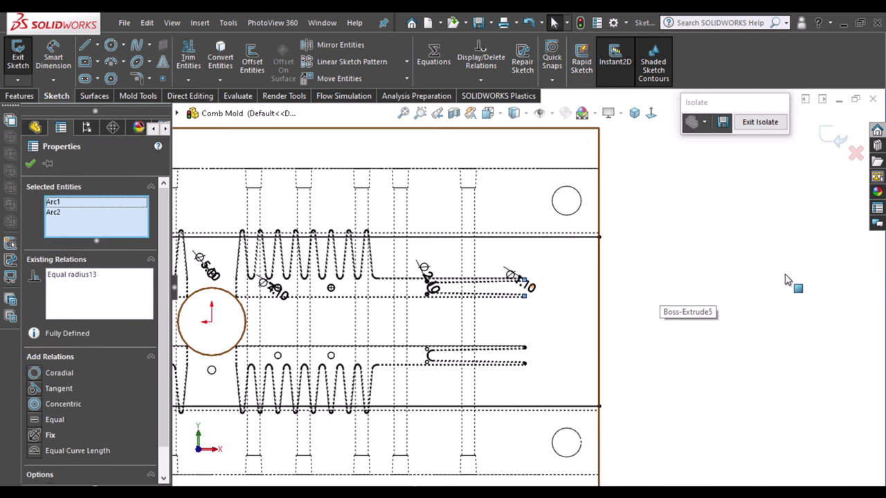
scroll(735, 290, "up", 2)
key("Escape")
Draw horizontal and vertical construction centerlines from the big circle's centre.
left_click(104, 77)
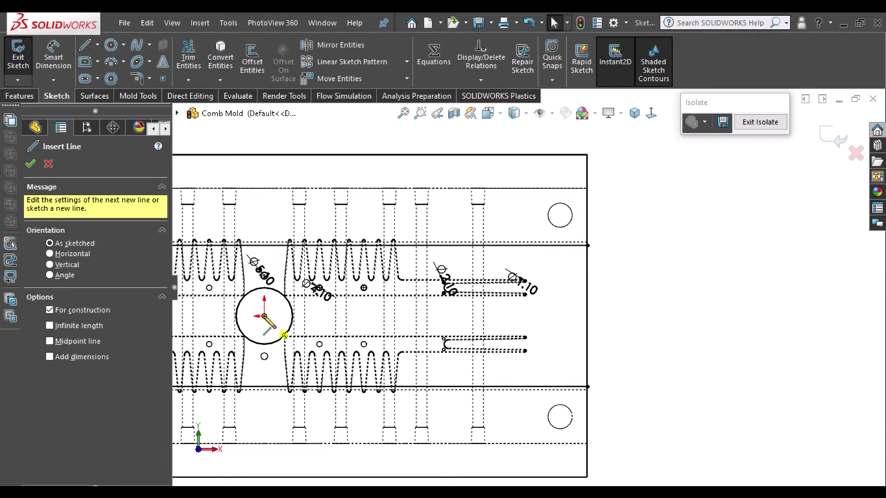
left_click(264, 316)
left_click(370, 315)
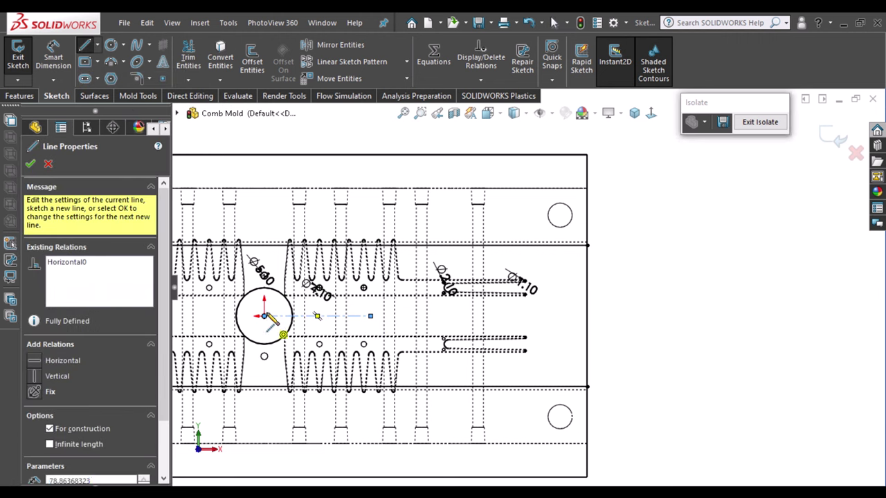
left_click_drag(264, 316, 264, 229)
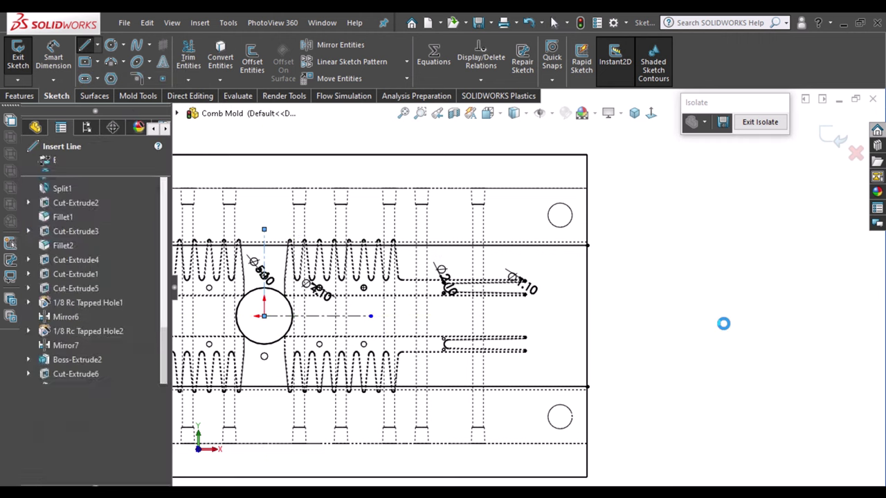
Hide the Boss-Extrude4[1] and Mirror6 bodies.
key("f")
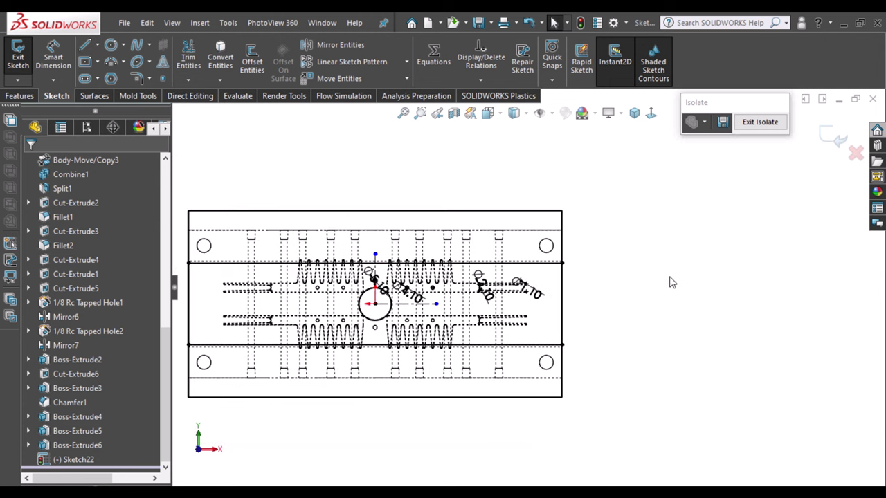
scroll(151, 327, "up", 2)
scroll(130, 313, "up", 7)
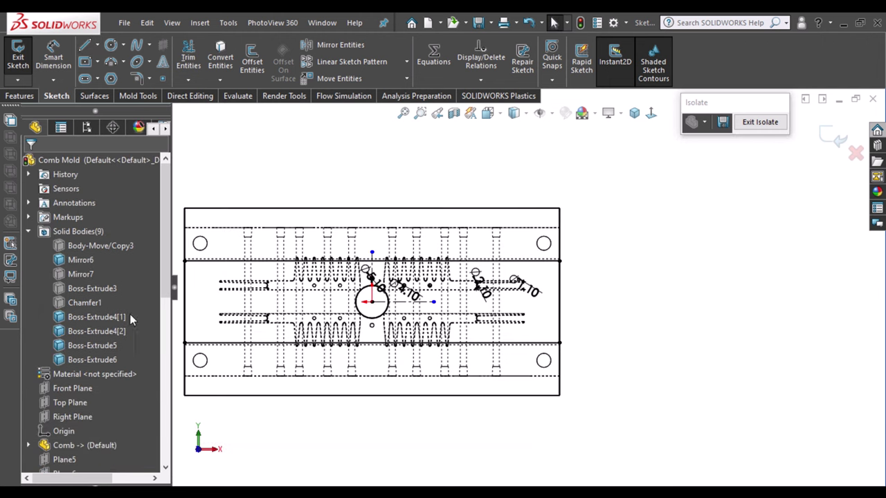
left_click(79, 261)
left_click(80, 316)
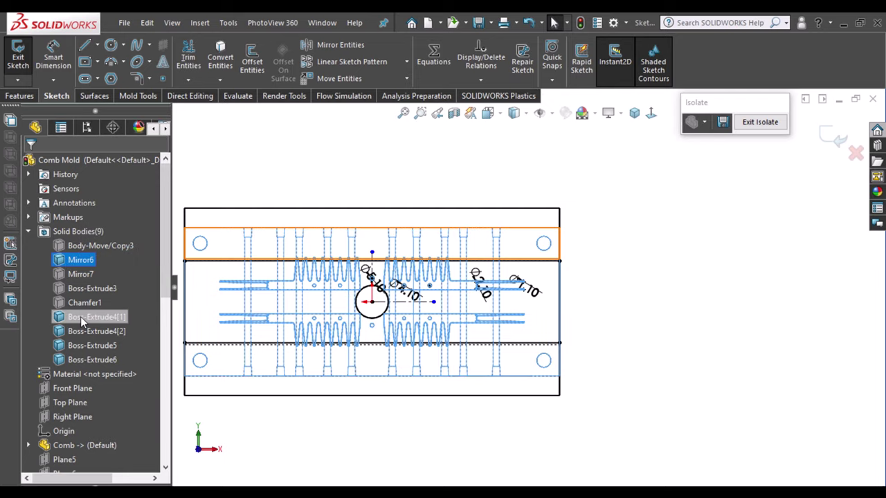
left_click(98, 298)
middle_click_drag(621, 292, 652, 235)
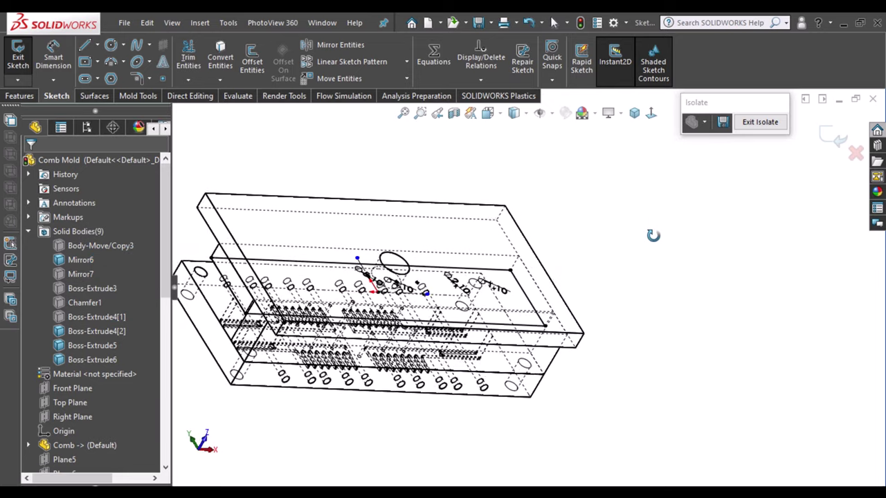
left_click(76, 261)
left_click(84, 243)
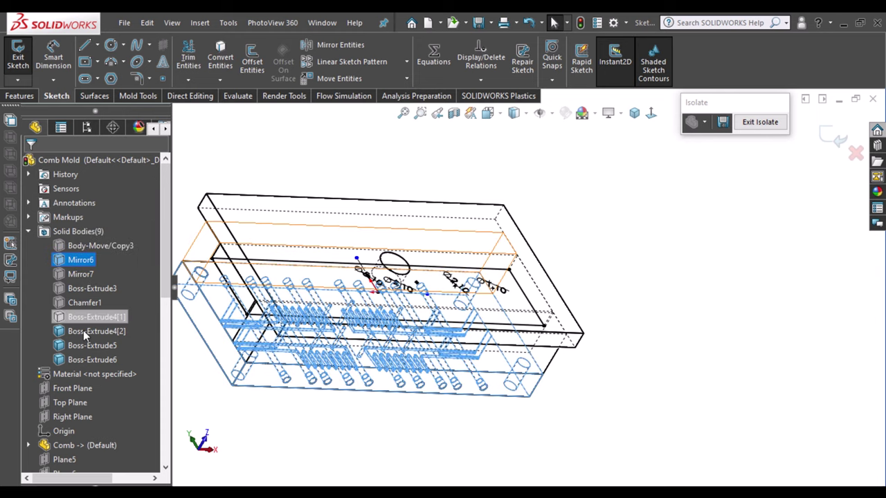
Hide Boss-Extrude5 and Boss-Extrude6 and view the sketch plane straight on.
left_click(97, 331)
left_click(92, 346)
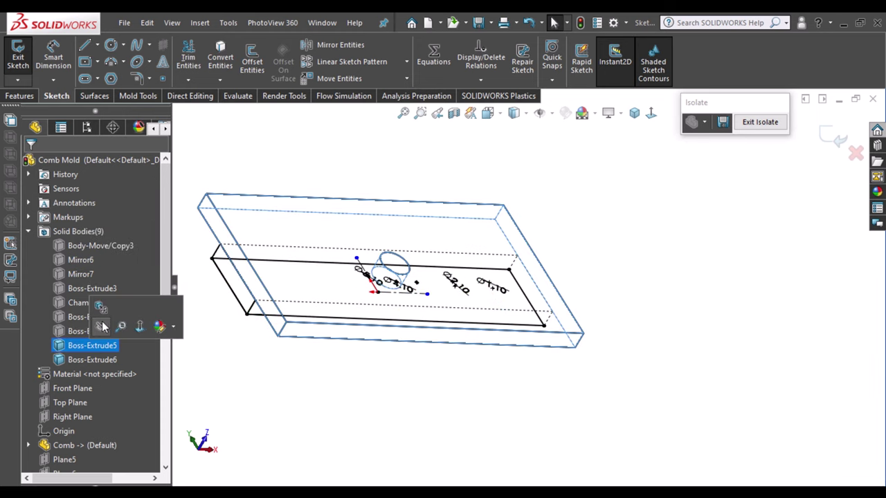
left_click(95, 359, "ctrl")
left_click(106, 342)
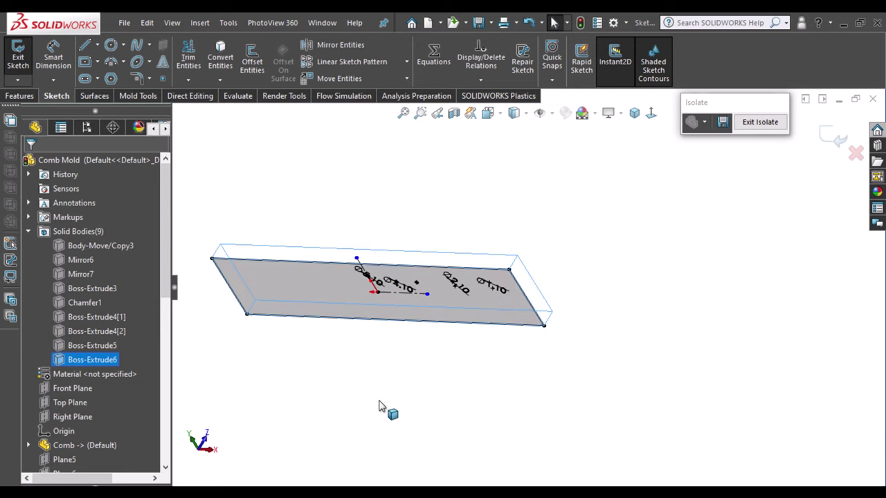
left_click(651, 116)
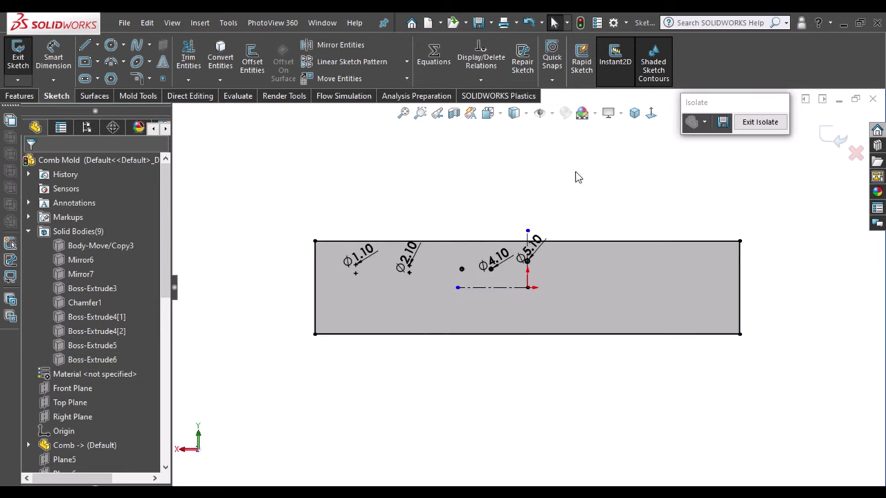
left_click(647, 119)
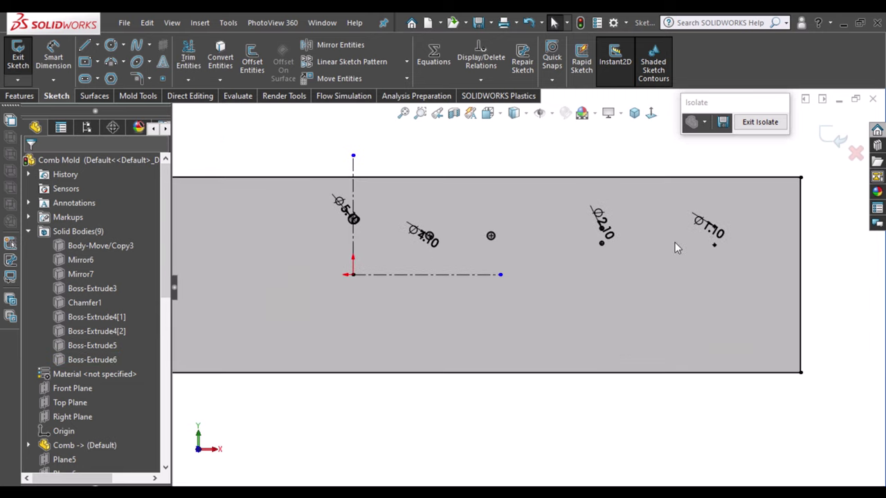
scroll(663, 233, "down", 2)
scroll(767, 277, "down", 2)
Select the Ø1.10, Ø2.10, Ø4.10 and Ø5.10 hole circles and the horizontal centerline.
scroll(767, 277, "down", 2)
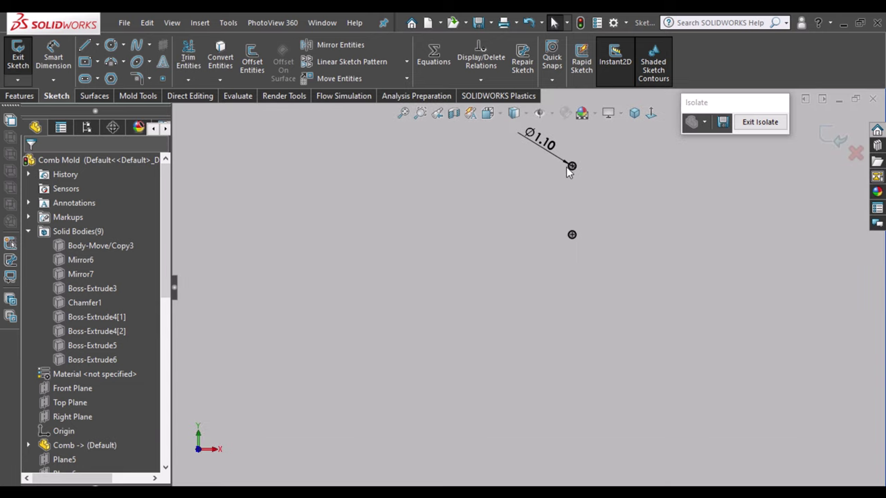
left_click(572, 167)
left_click(571, 166)
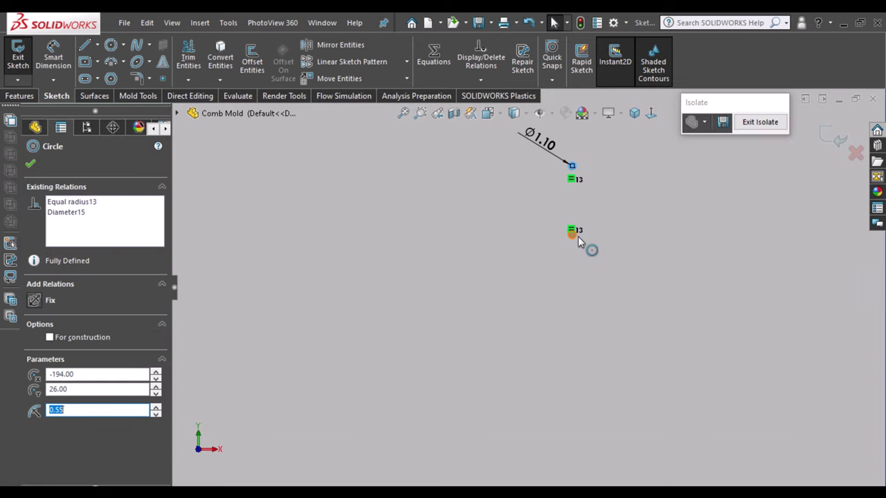
left_click(572, 233, "ctrl")
scroll(553, 270, "up", 4)
scroll(236, 257, "down", 3)
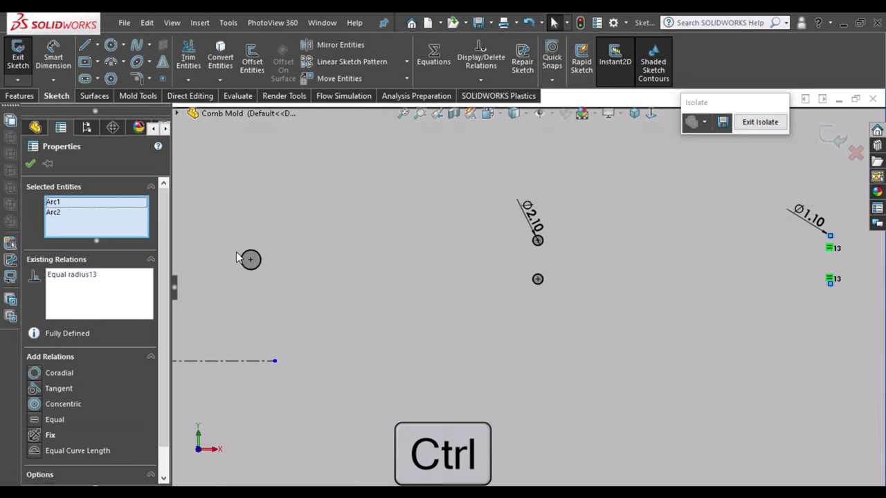
left_click(537, 241, "ctrl")
left_click(539, 281, "ctrl")
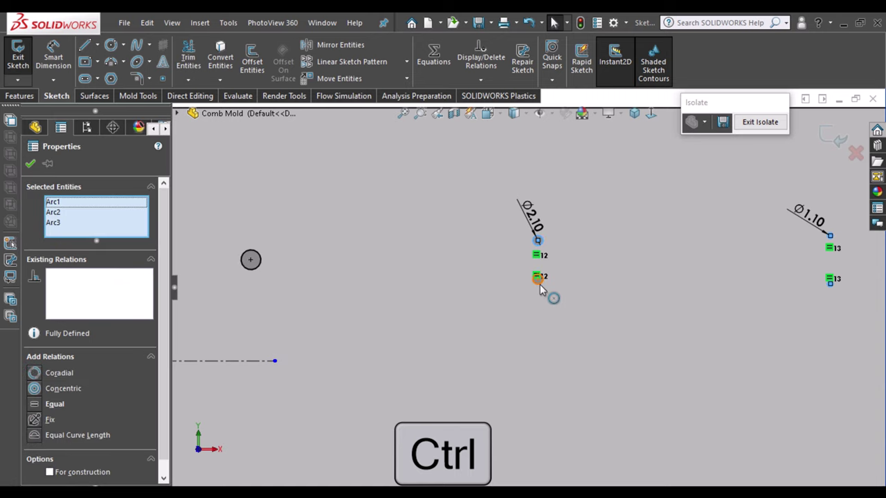
left_click(256, 266, "ctrl")
scroll(625, 289, "up", 2)
scroll(289, 275, "up", 1)
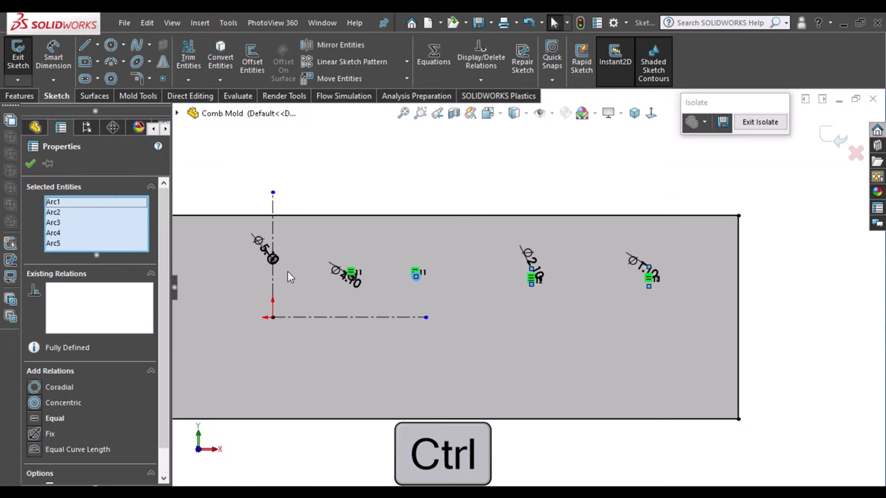
scroll(434, 311, "down", 3)
left_click(278, 256, "ctrl")
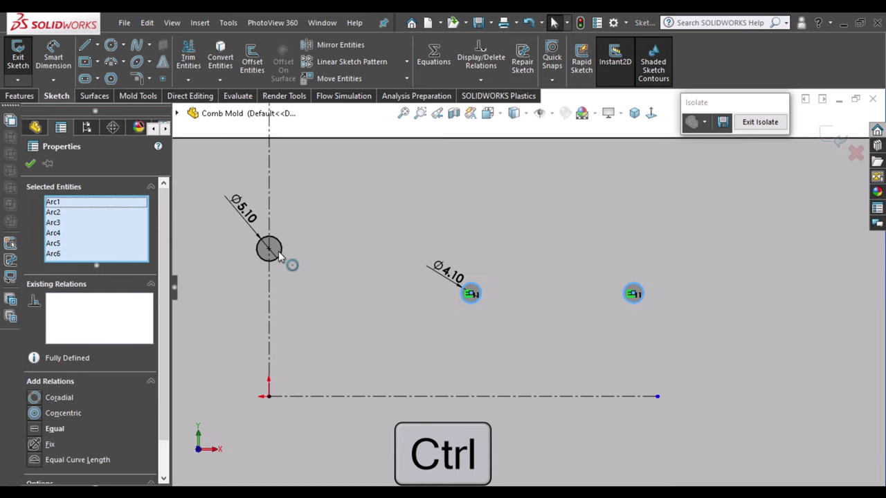
left_click(278, 256, "ctrl")
left_click(359, 200)
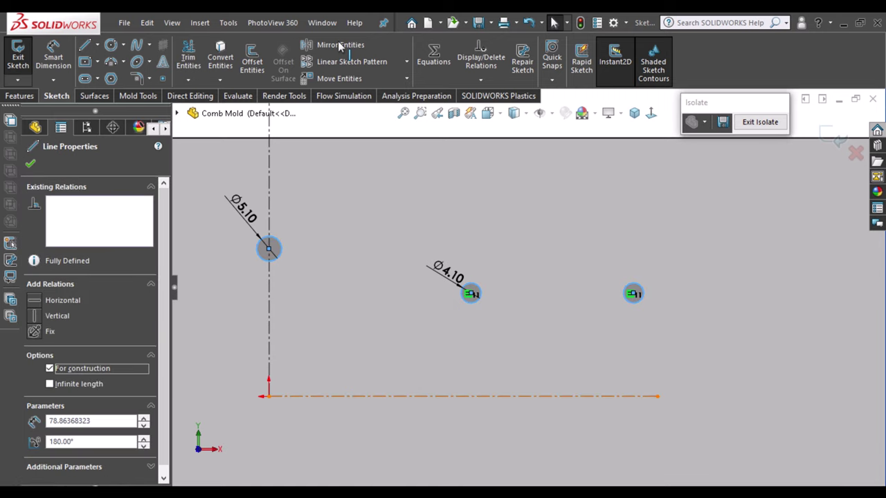
key("f")
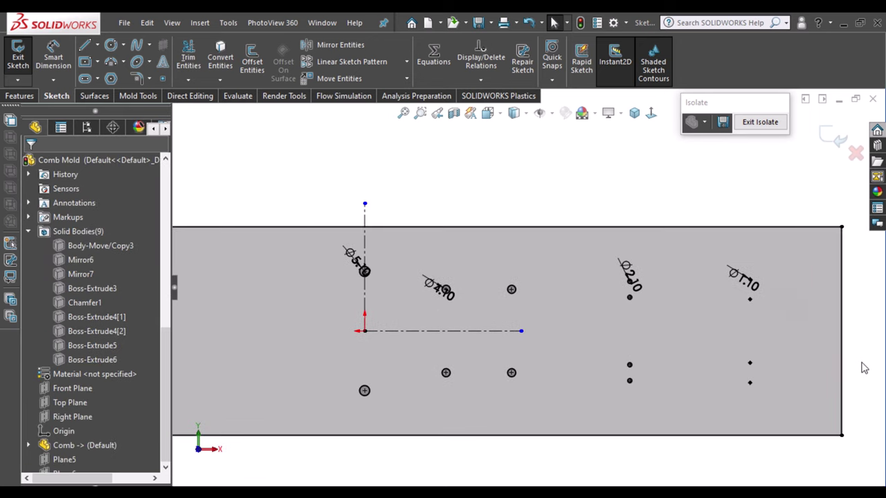
Reselect the lower row plus each Ø1.10, Ø2.10 and Ø4.10 hole circle pair.
mouse_move(399, 468)
left_mouse_down()
mouse_move(828, 345)
mouse_move(872, 344)
left_mouse_up()
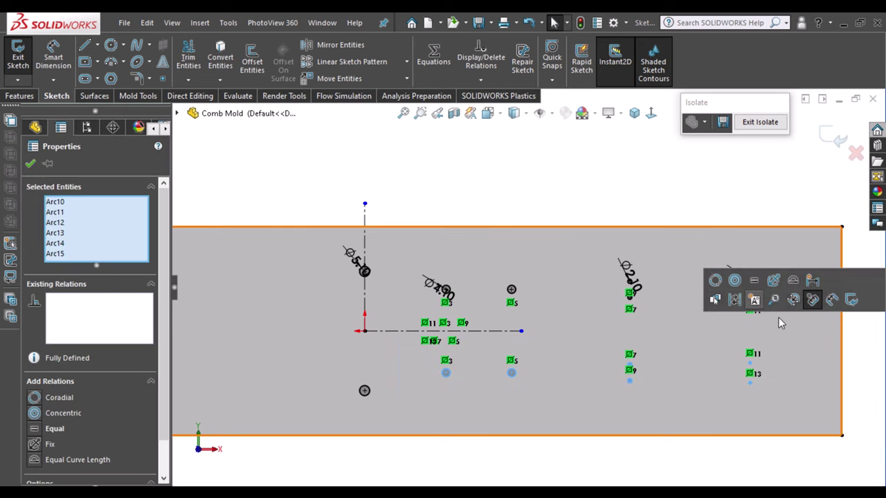
scroll(741, 290, "down", 3)
scroll(665, 270, "down", 2)
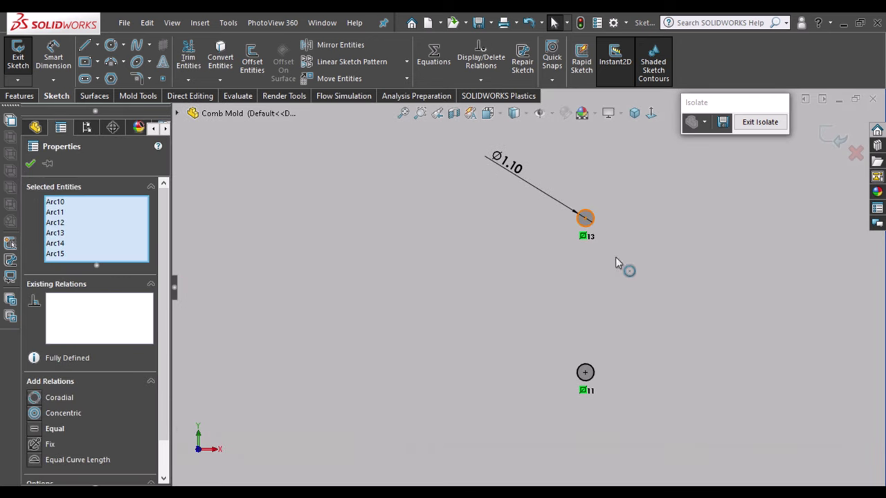
left_click(585, 218, "ctrl")
left_click(585, 371, "ctrl")
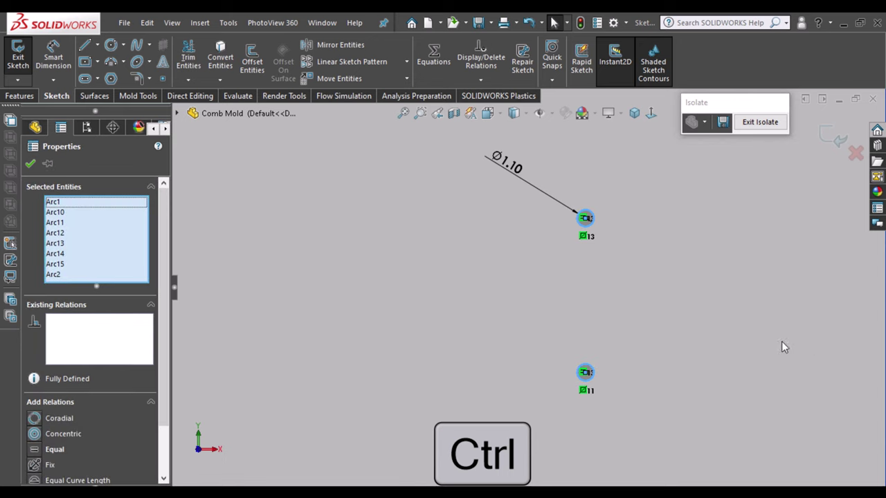
scroll(796, 350, "up", 3)
scroll(390, 281, "down", 2)
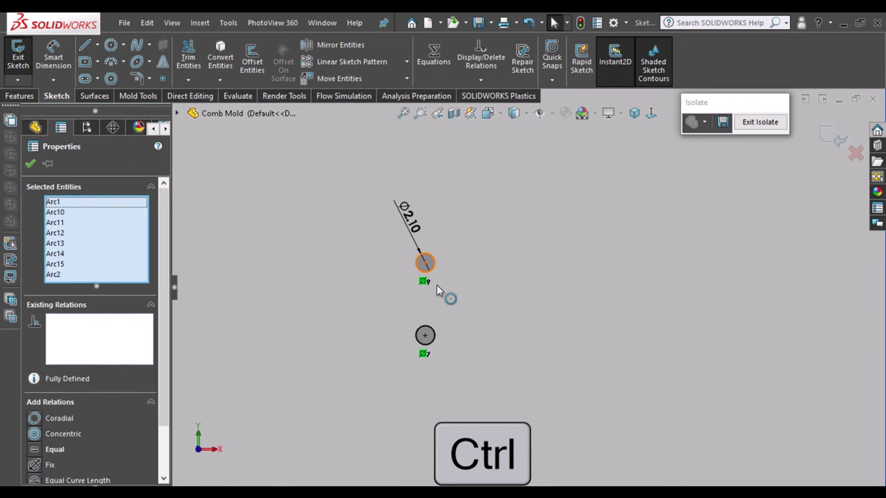
left_click(425, 263, "ctrl")
left_click(425, 336, "ctrl")
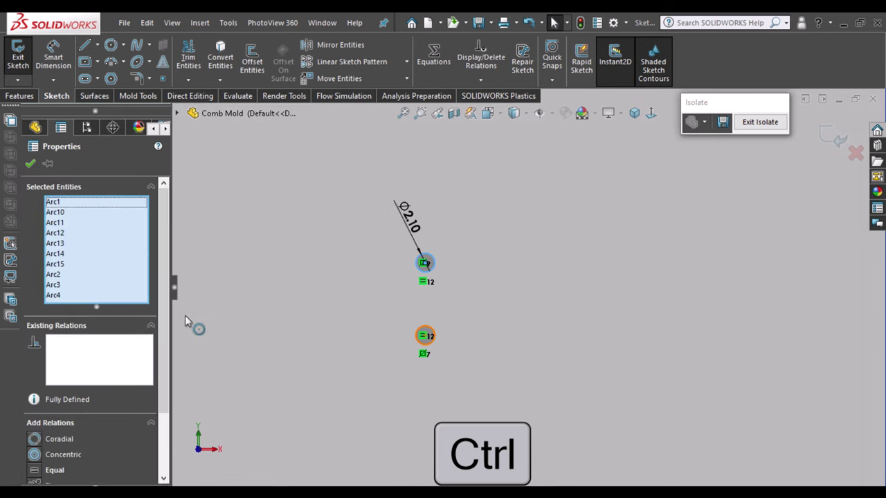
scroll(201, 321, "up", 2)
scroll(291, 298, "up", 1)
scroll(326, 298, "down", 2)
scroll(379, 283, "down", 2)
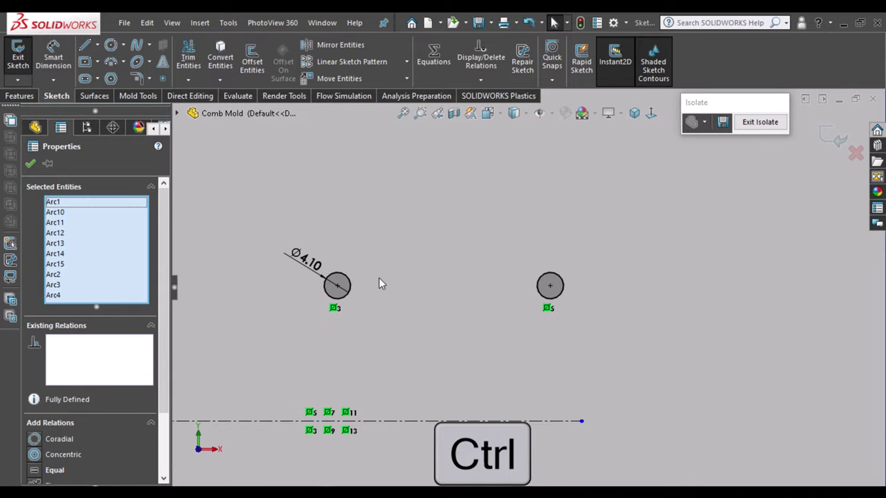
left_click(542, 290, "ctrl")
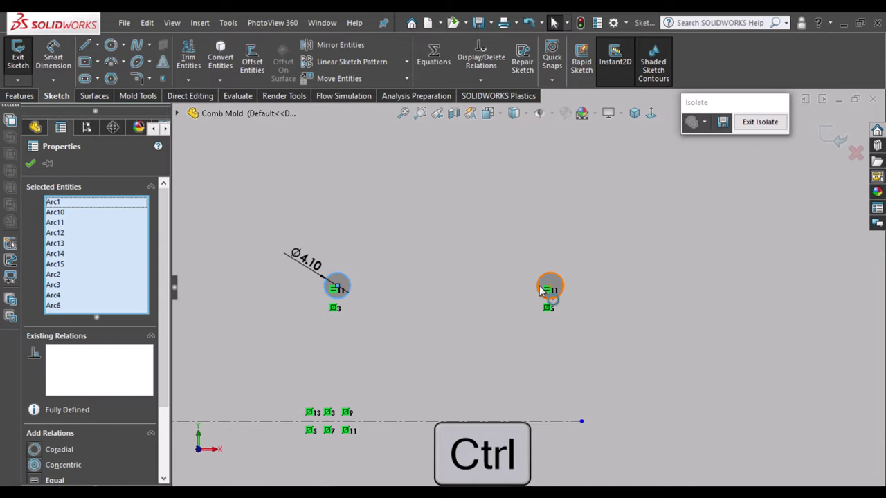
left_click(542, 291, "ctrl")
Add the vertical centerline and mirror the selected hole circles across it.
scroll(611, 351, "up", 2)
scroll(346, 301, "up", 1)
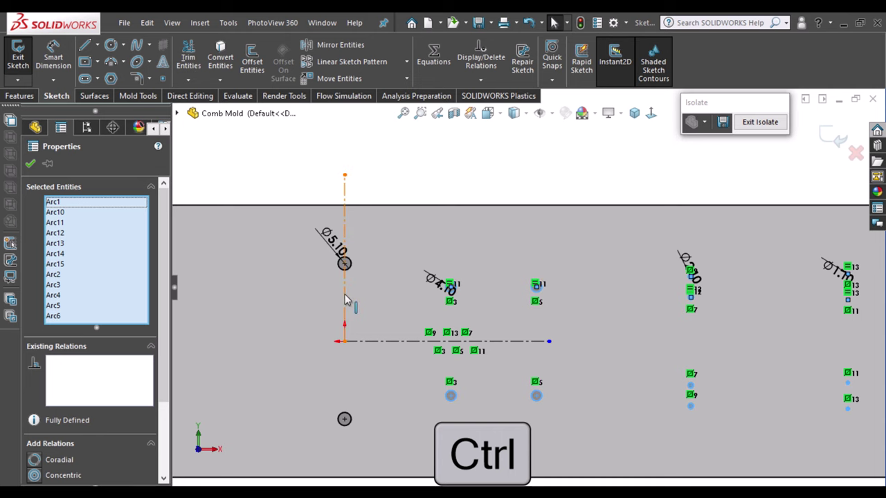
left_click(344, 299, "ctrl")
scroll(421, 280, "up", 1)
scroll(421, 281, "up", 1)
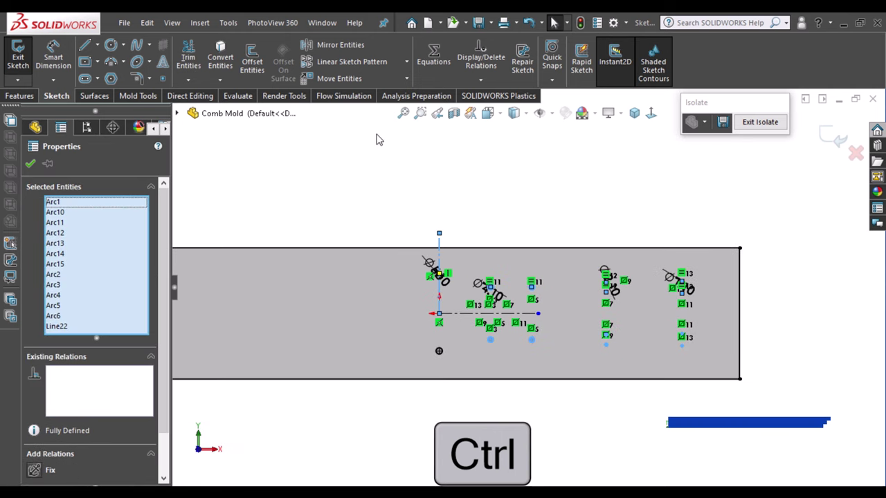
left_click(331, 50)
scroll(512, 222, "up", 1)
Exit Isolate and show the whole mold Shaded With Edges from an angled view.
left_click(766, 123)
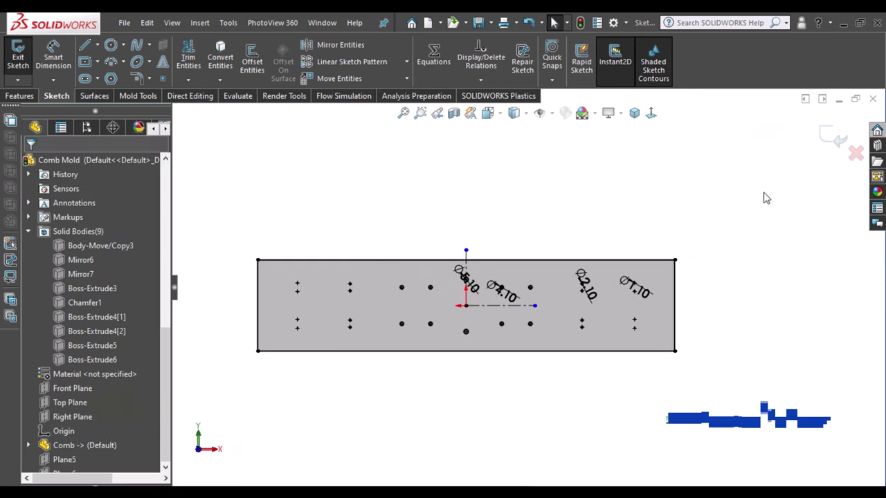
mouse_move(791, 290)
middle_mouse_down()
mouse_move(774, 116)
mouse_move(690, 263)
mouse_move(648, 284)
middle_mouse_up()
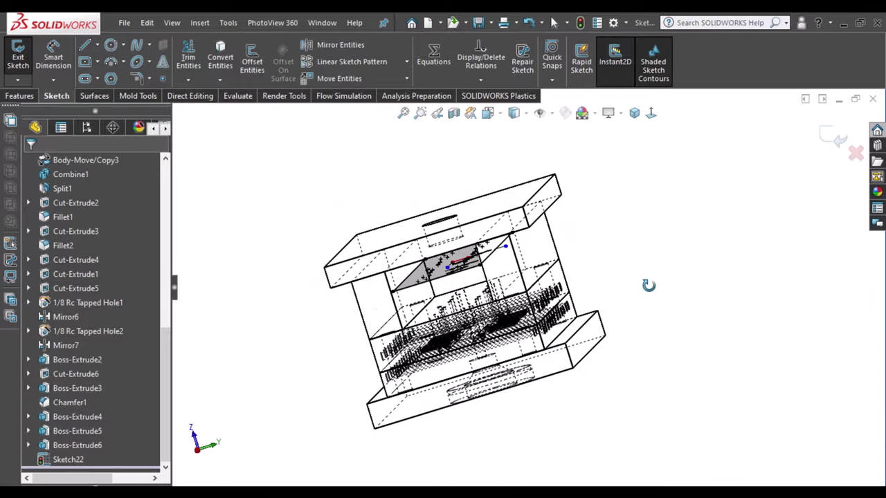
scroll(90, 312, "up", 4)
scroll(90, 312, "up", 5)
left_click(78, 350)
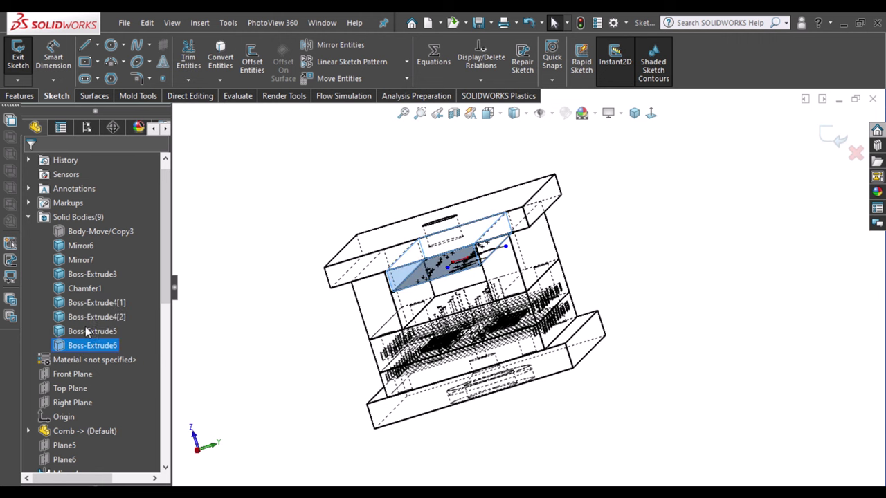
left_click(260, 211)
middle_click_drag(776, 324, 763, 288)
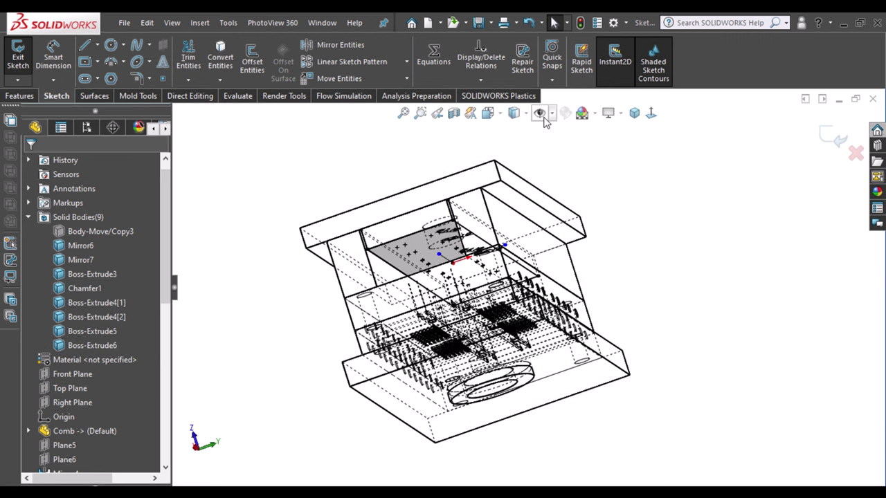
left_click(526, 113)
left_click(515, 131)
left_click(20, 97)
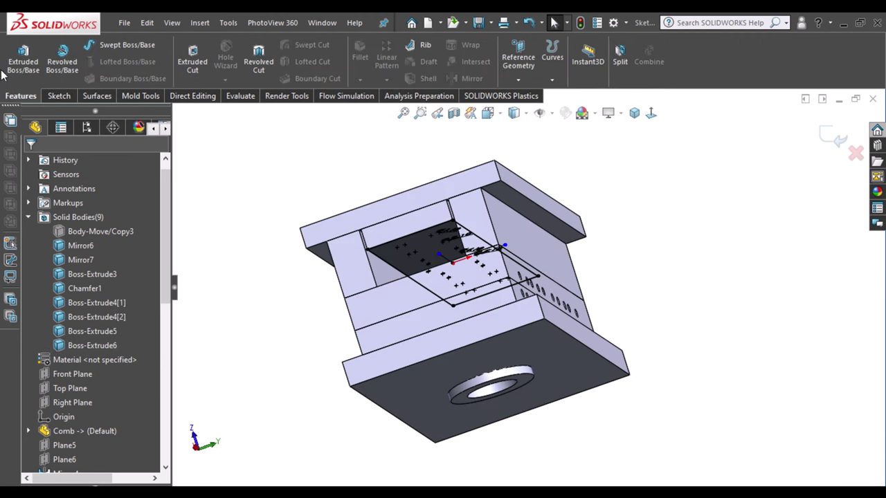
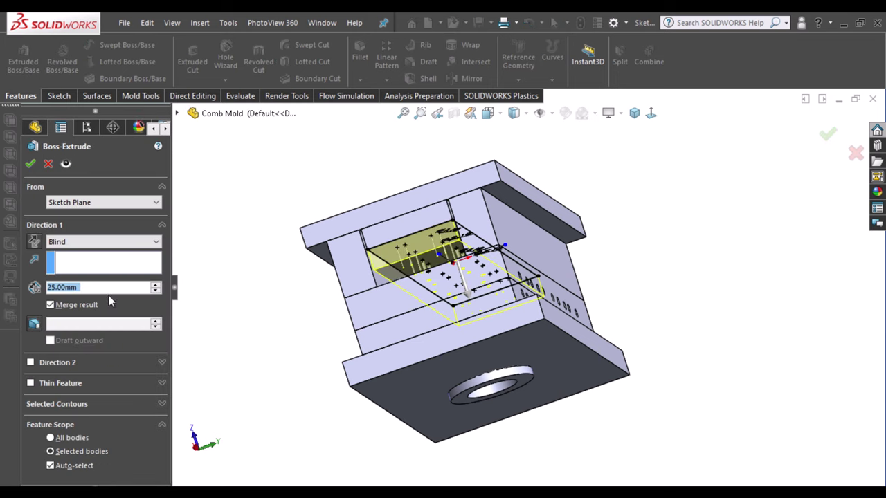
Turn off Merge result and set the boss extrusion depth to 20 mm.
left_click(49, 307)
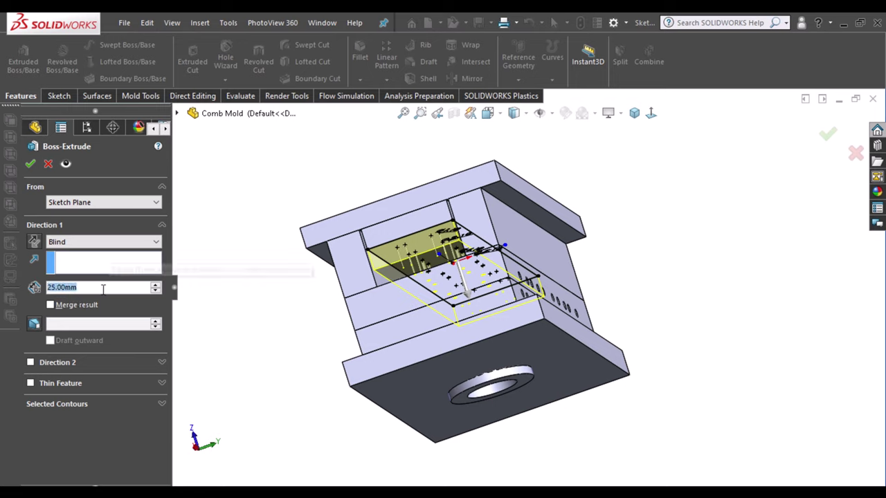
type("20")
key("Return")
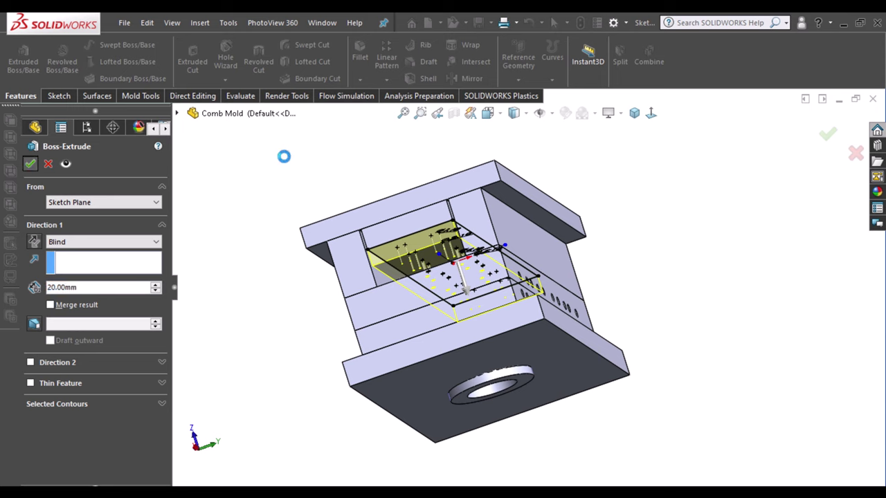
Commit the 20 mm boss extrusion and isolate the long cavity plate body.
key("Return")
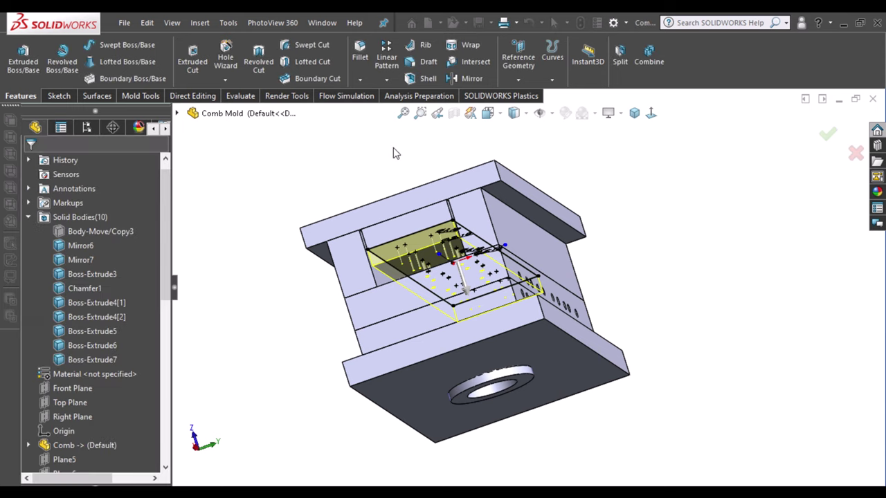
mouse_move(394, 152)
middle_mouse_down()
mouse_move(448, 294)
mouse_move(403, 159)
middle_mouse_up()
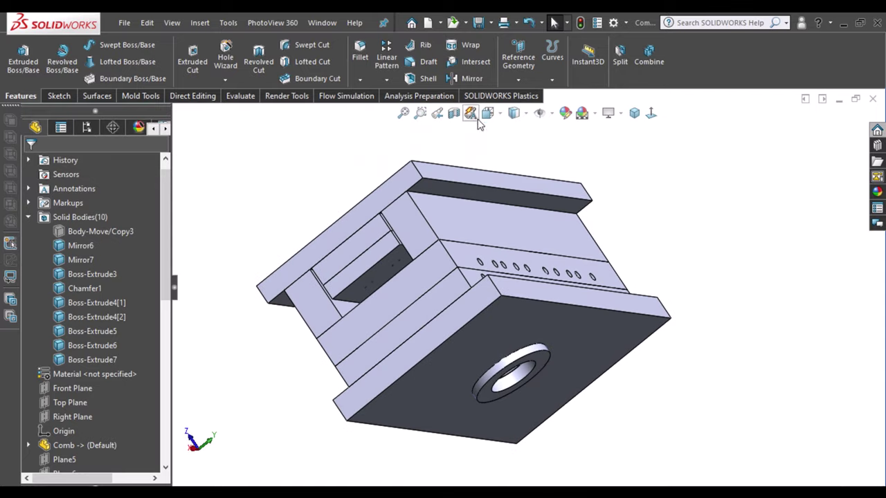
left_click(448, 287)
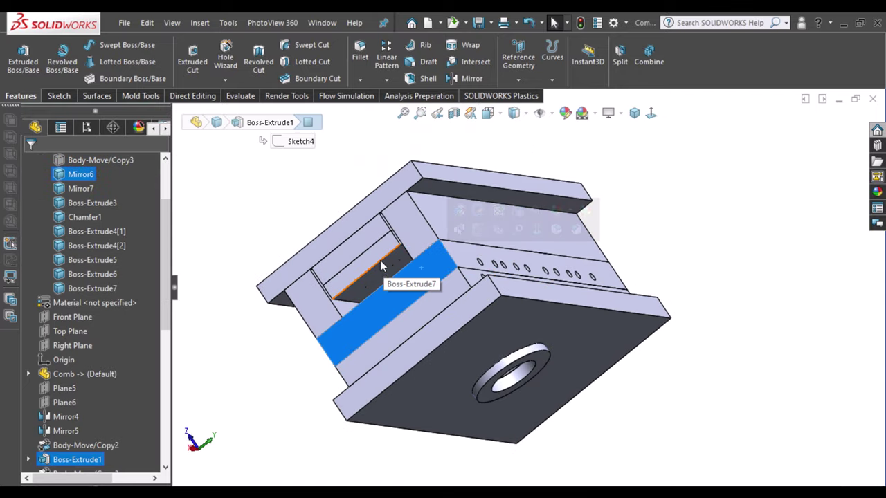
left_click(372, 269, "ctrl")
right_click(374, 265)
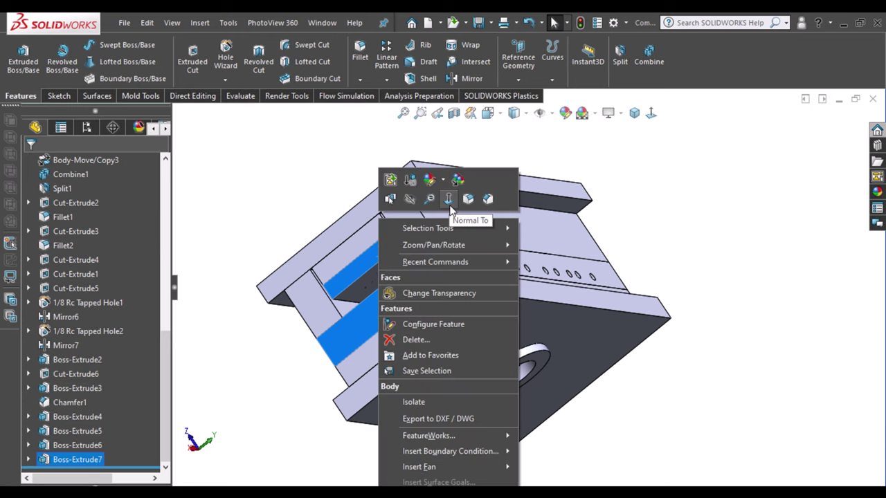
left_click(428, 402)
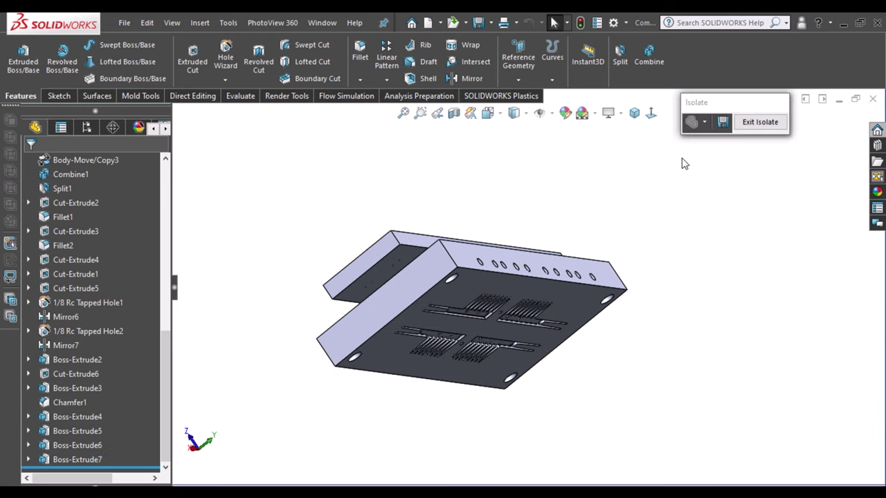
Orbit the isolated plate and select the face carrying the comb cavities.
middle_click_drag(740, 237, 609, 413)
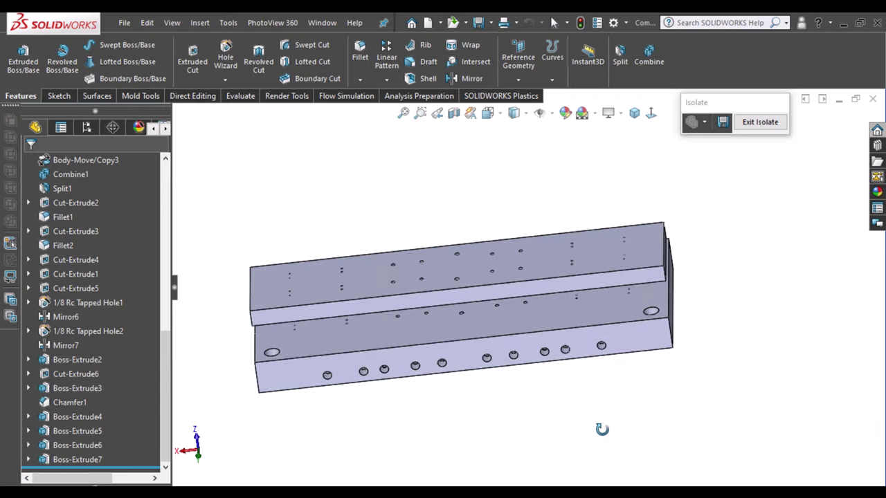
left_click(269, 289)
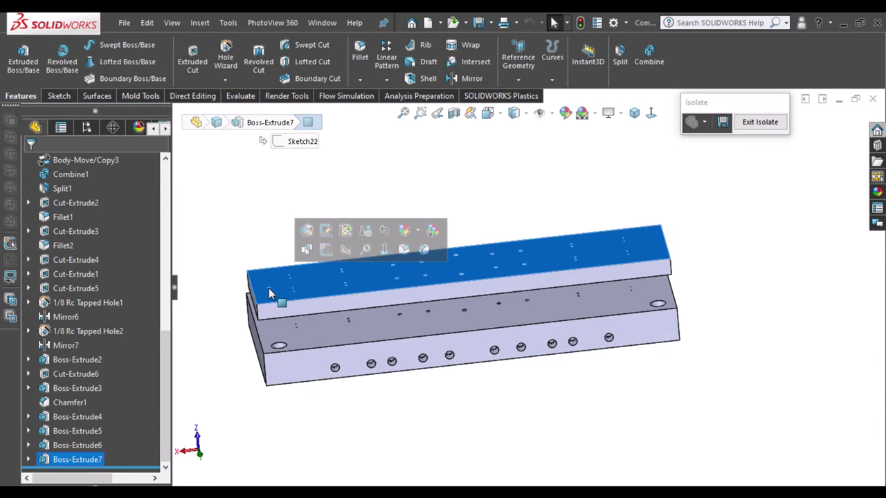
left_click(324, 235)
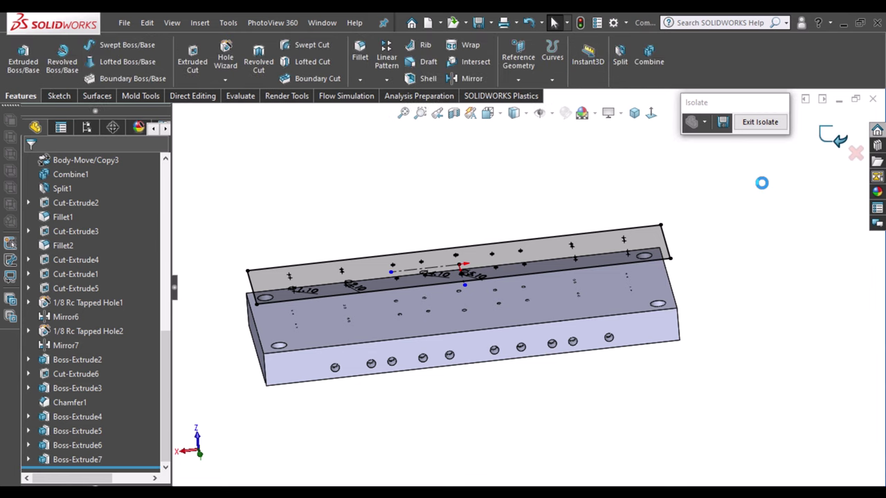
middle_click_drag(500, 376, 471, 145)
left_click(599, 230)
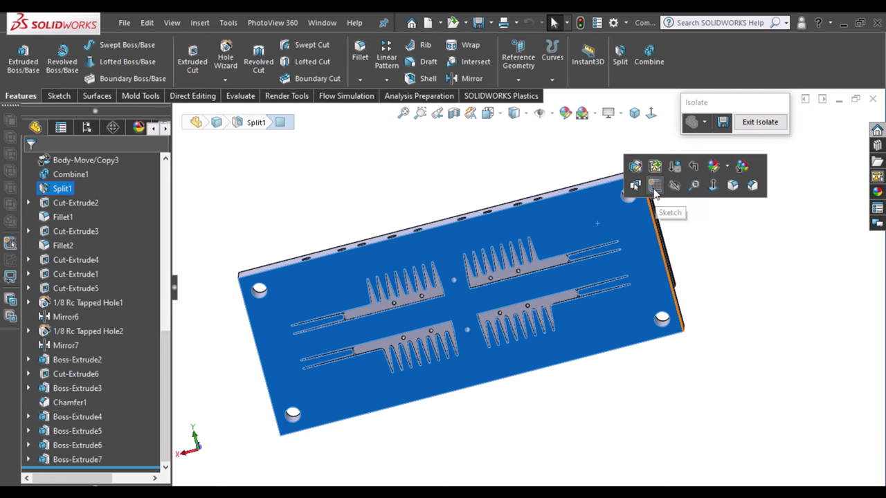
Start a sketch on the cavity face and draw vertical centerlines, one near the right edge.
left_click(635, 184)
scroll(683, 303, "down", 3)
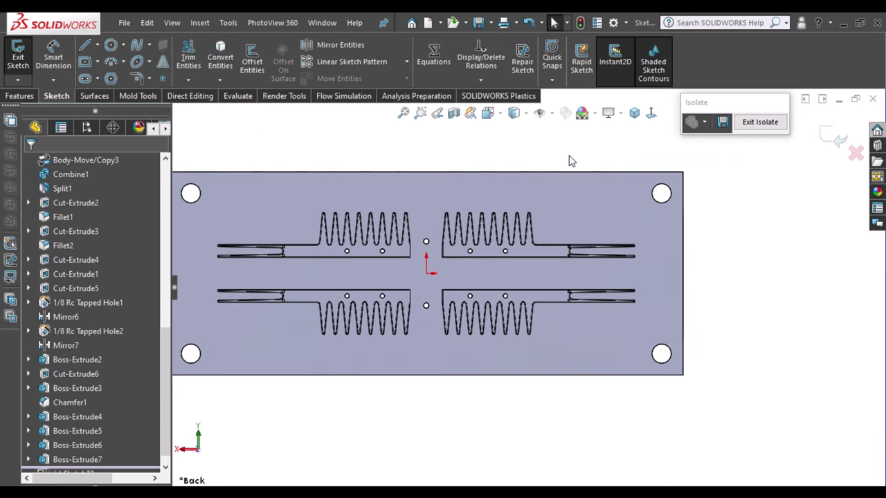
left_click(514, 113)
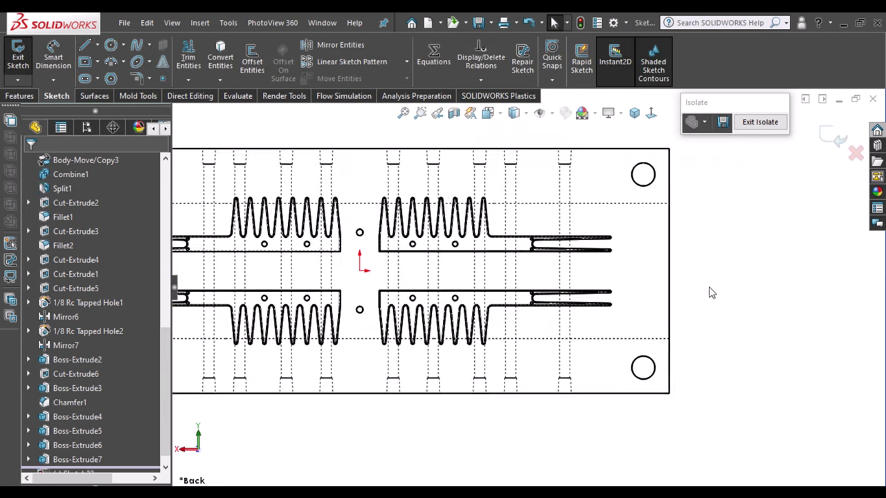
scroll(708, 293, "down", 2)
scroll(720, 296, "down", 2)
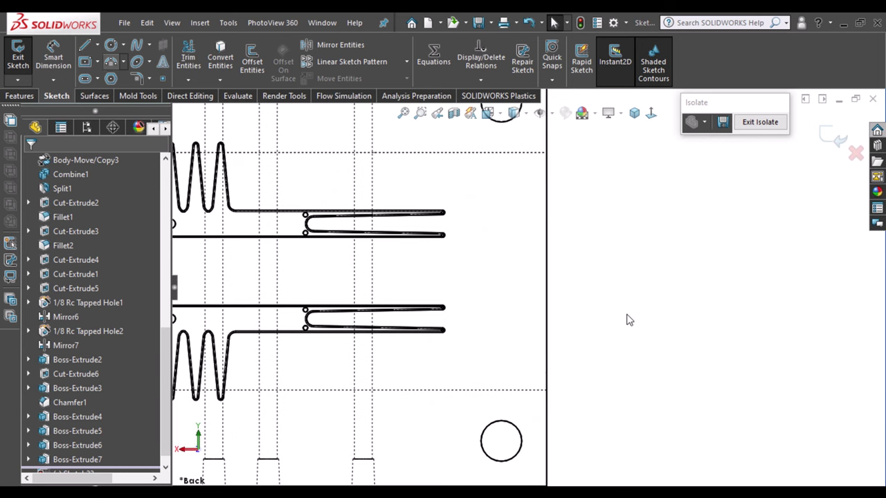
scroll(633, 322, "up", 3)
left_click(96, 45)
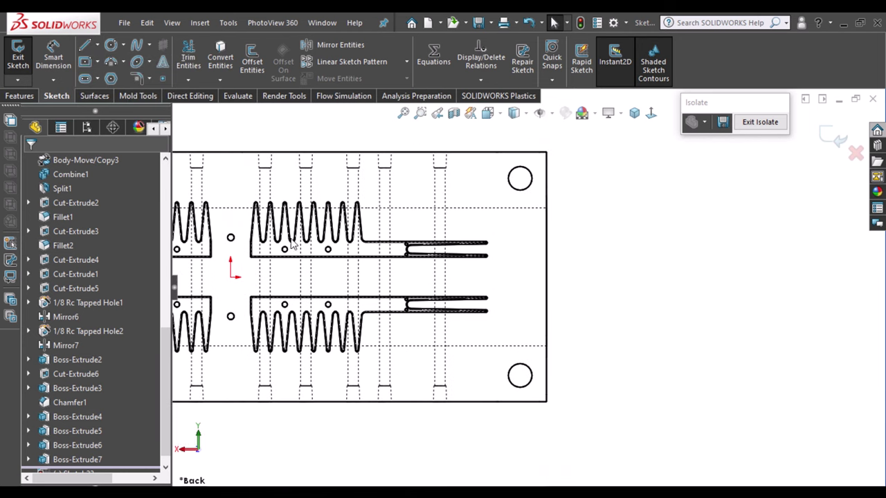
left_click(231, 217)
left_click(230, 247)
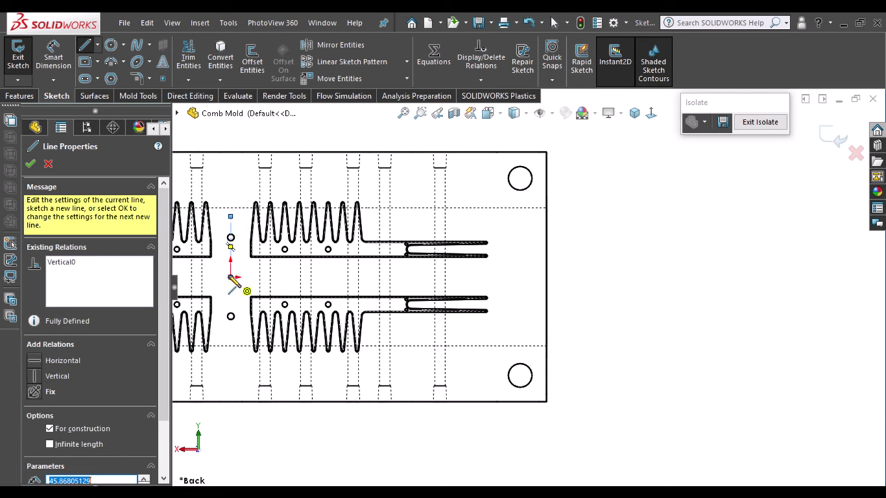
left_click(519, 235)
left_click(520, 307)
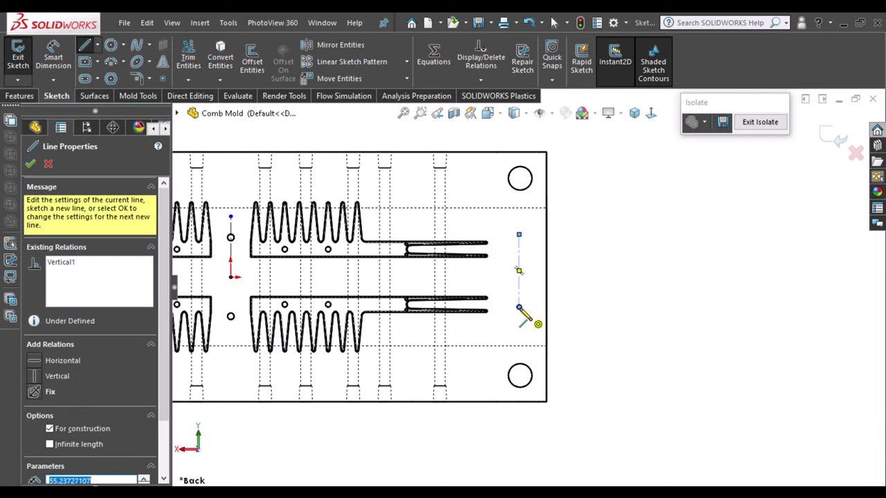
Draw two circles centred on the ends of the right-edge centerline.
left_click(111, 45)
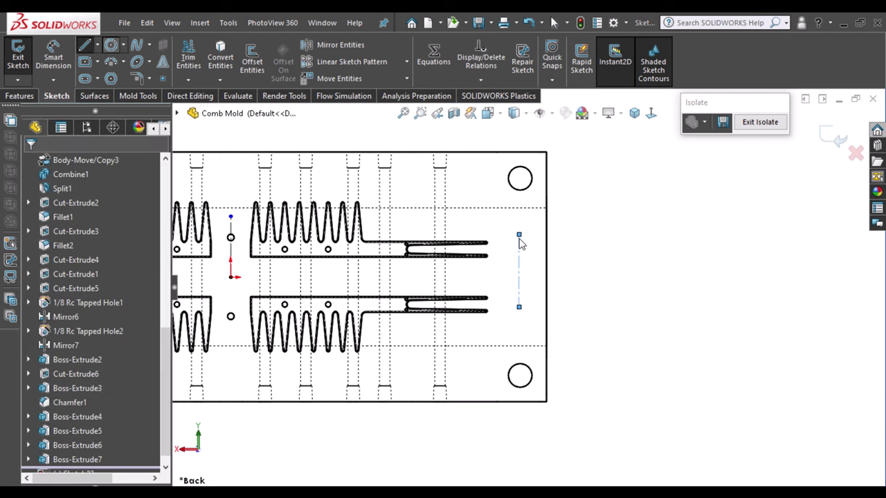
left_click(519, 235)
left_click(528, 255)
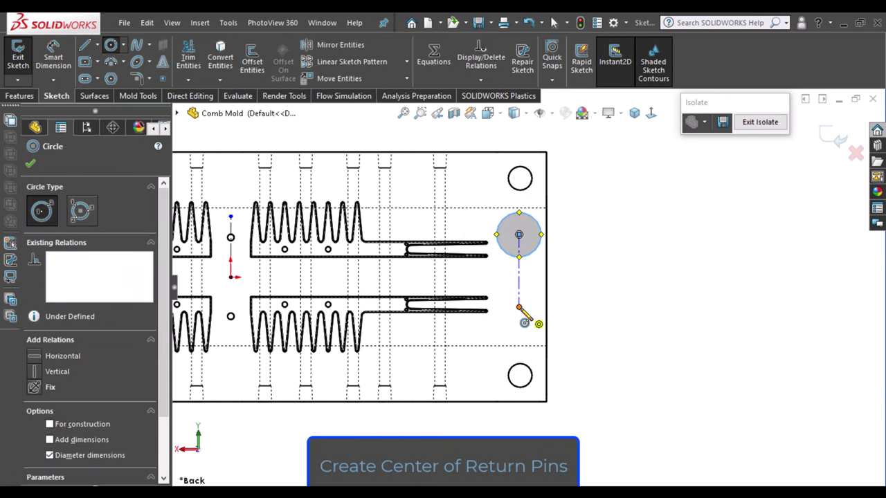
left_click(519, 308)
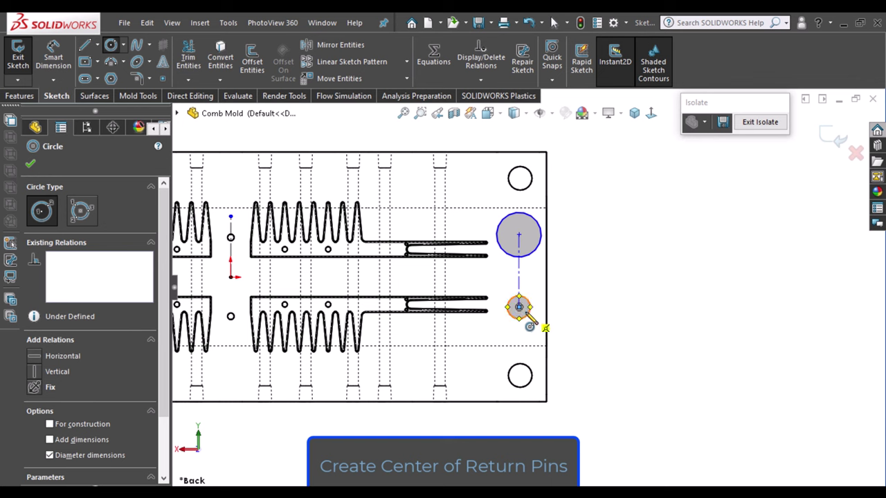
key("Escape")
Make the circles Equal and align the centerline midpoint horizontally with the origin.
left_click(519, 307)
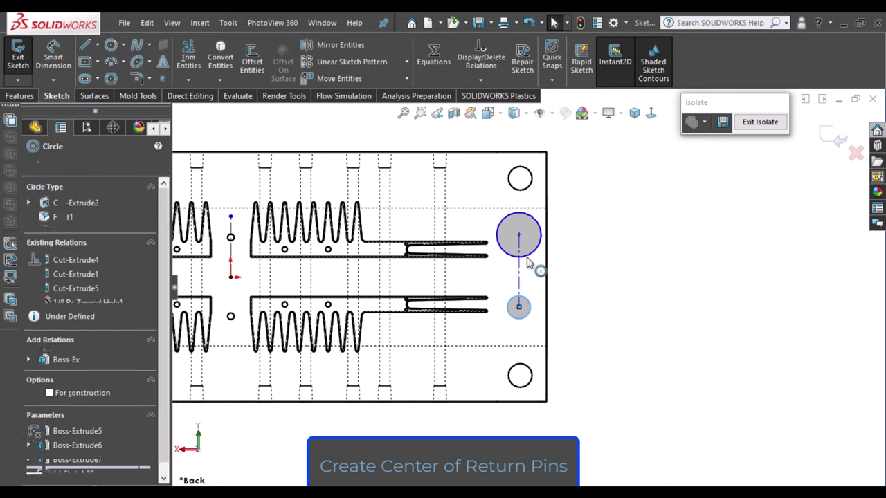
left_click(527, 263, "ctrl")
left_click(620, 202)
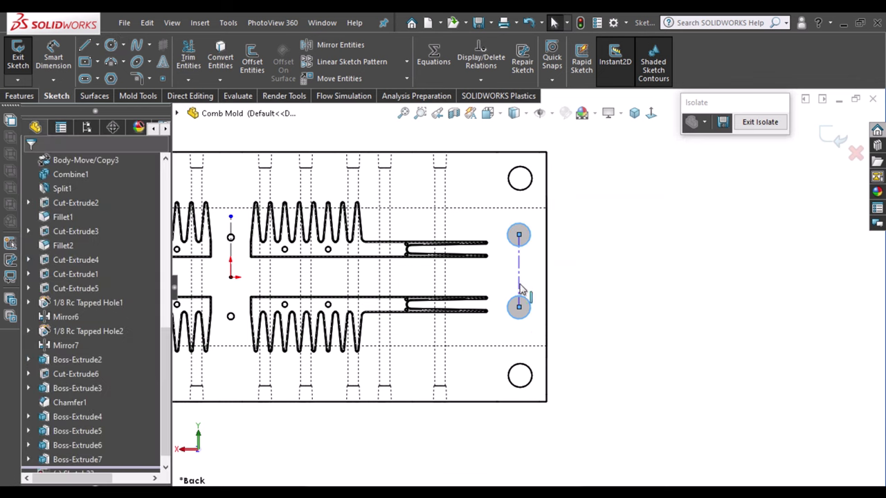
left_click(519, 270)
left_click(230, 277, "ctrl")
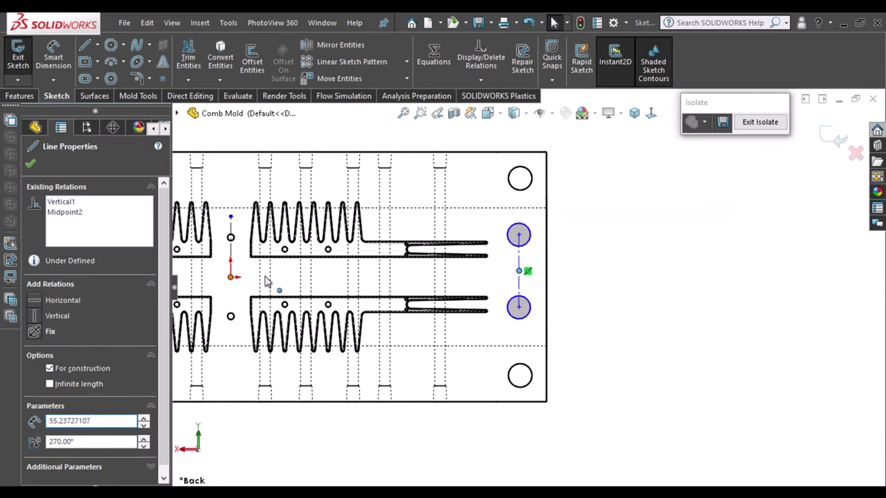
left_click(38, 377)
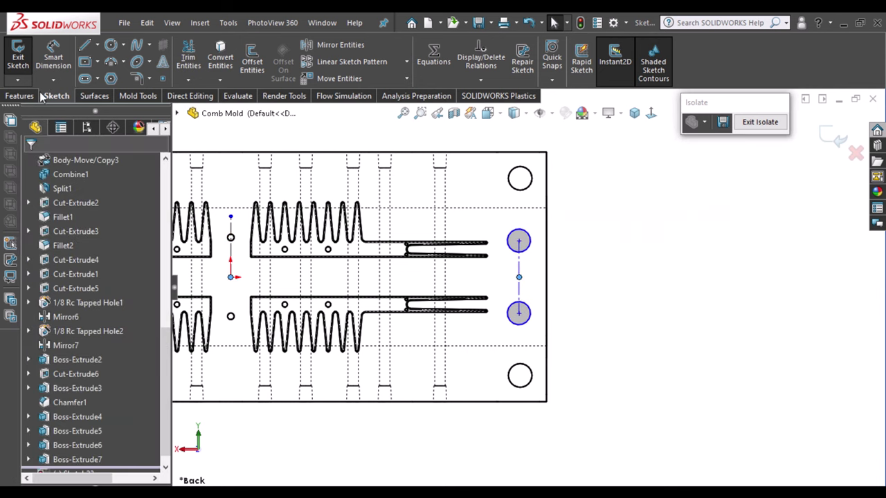
Dimension the upper circle to Ø14 mm.
left_click_drag(519, 229, 586, 214)
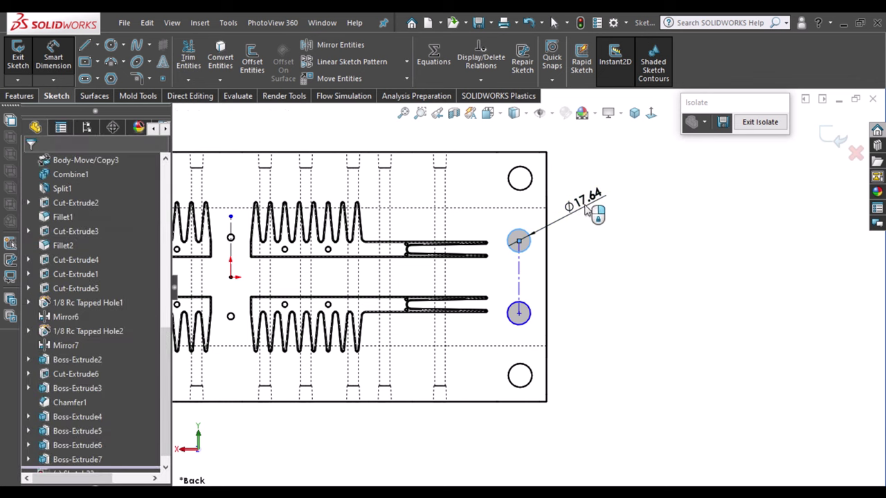
left_click(586, 212)
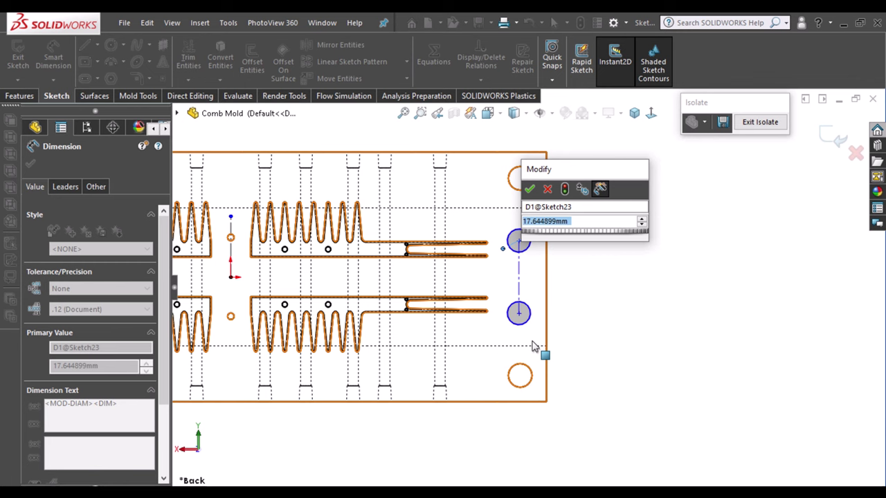
type("14")
key("Return")
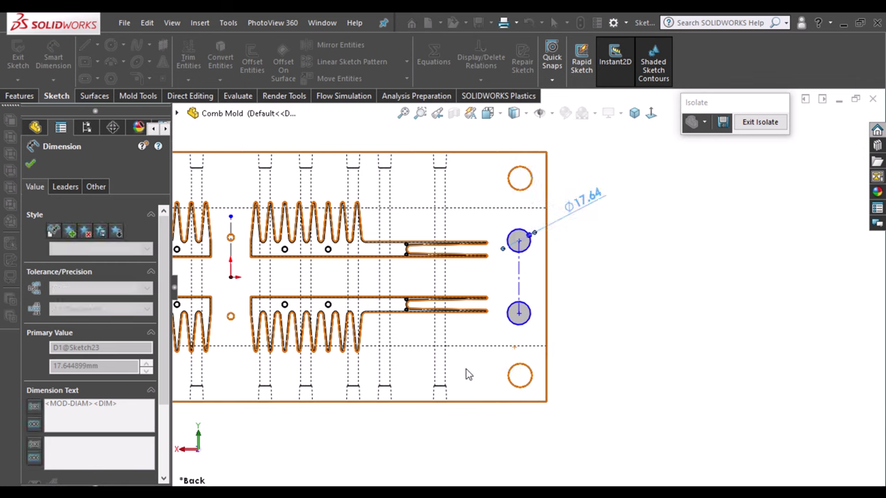
left_click(646, 272)
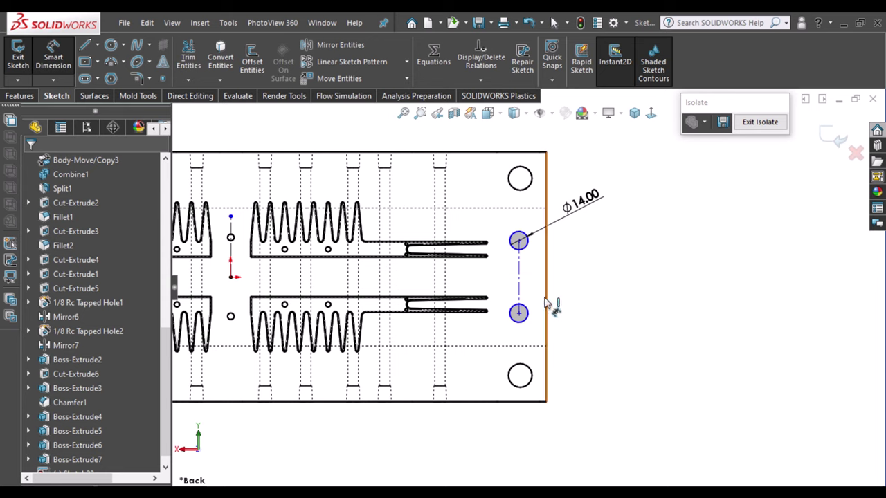
Dimension the vertical spacing between the two circle centres to 58 mm.
left_click(521, 287)
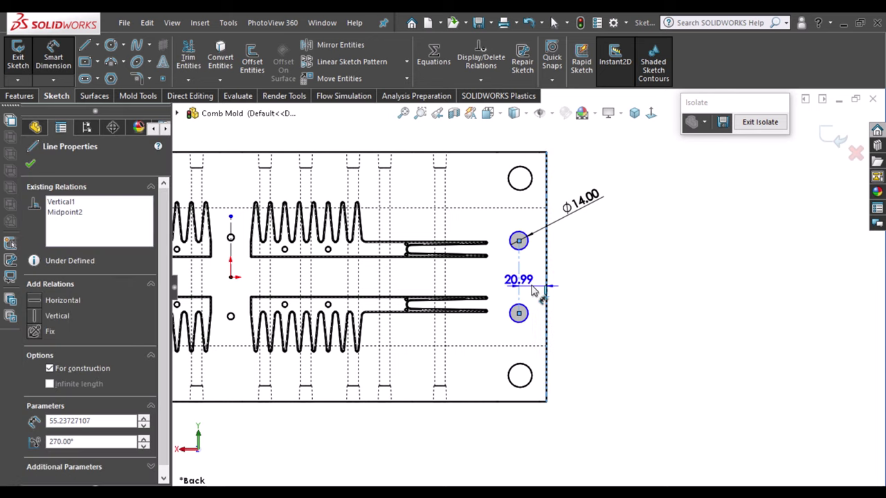
left_click(581, 294)
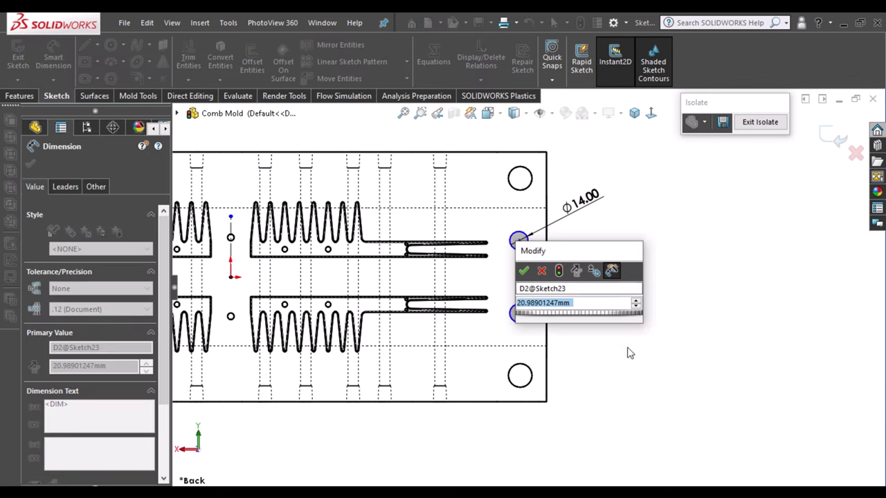
type("20")
key("Return")
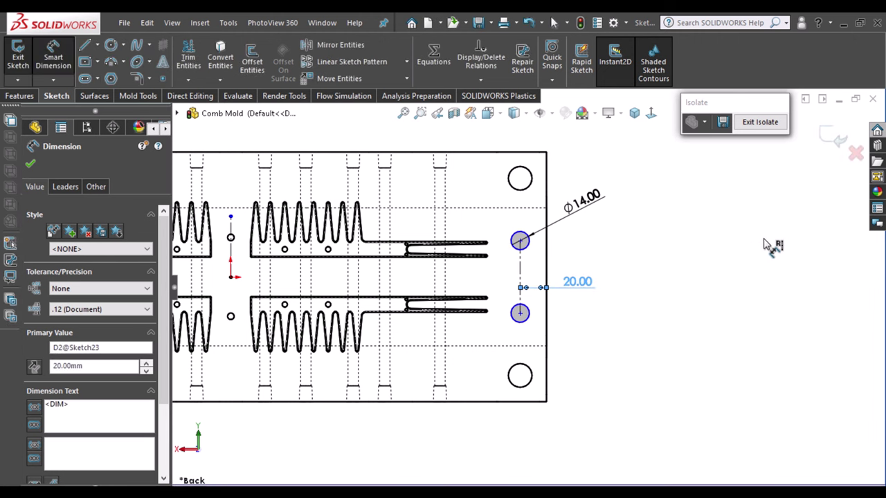
key("Escape")
key("Escape")
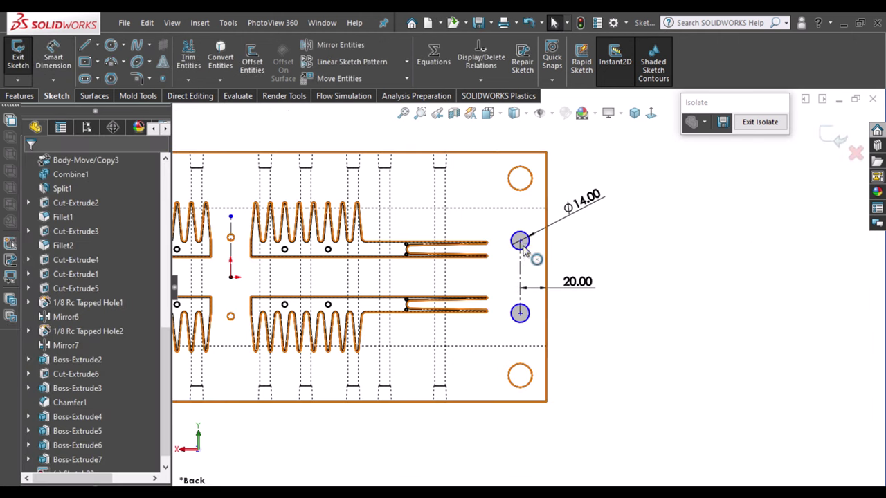
left_click(520, 241)
key("Escape")
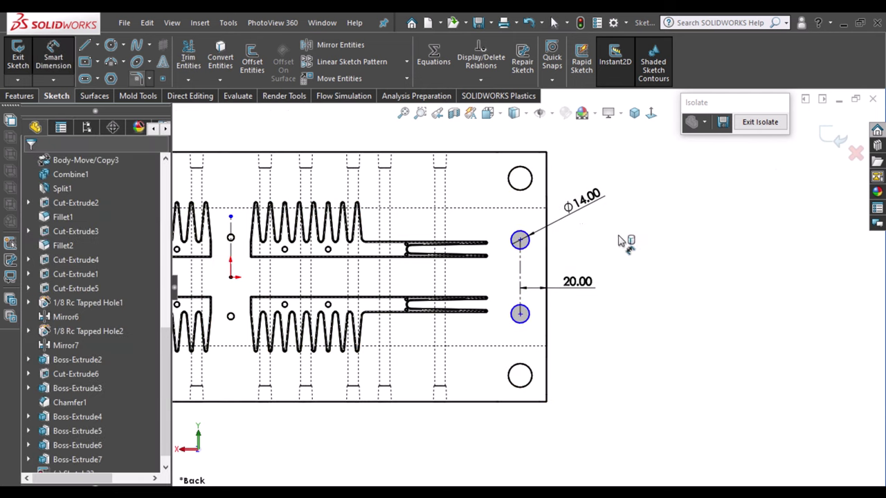
left_click(522, 269)
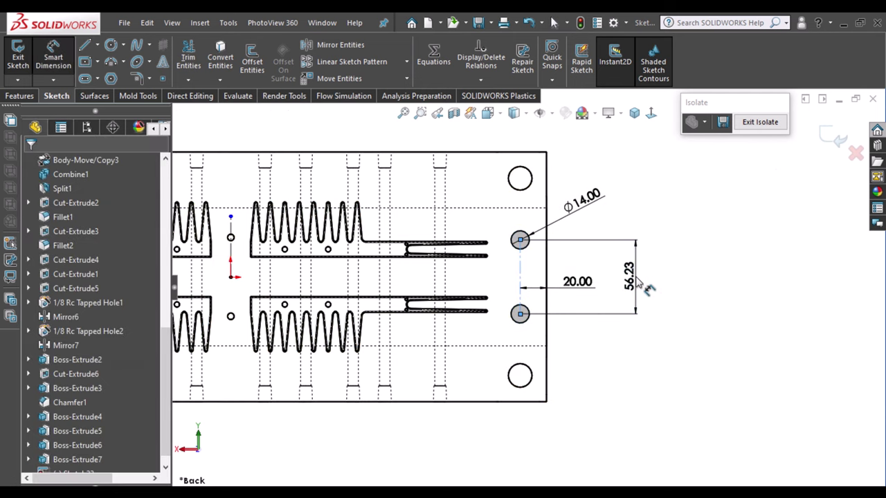
left_click(654, 287)
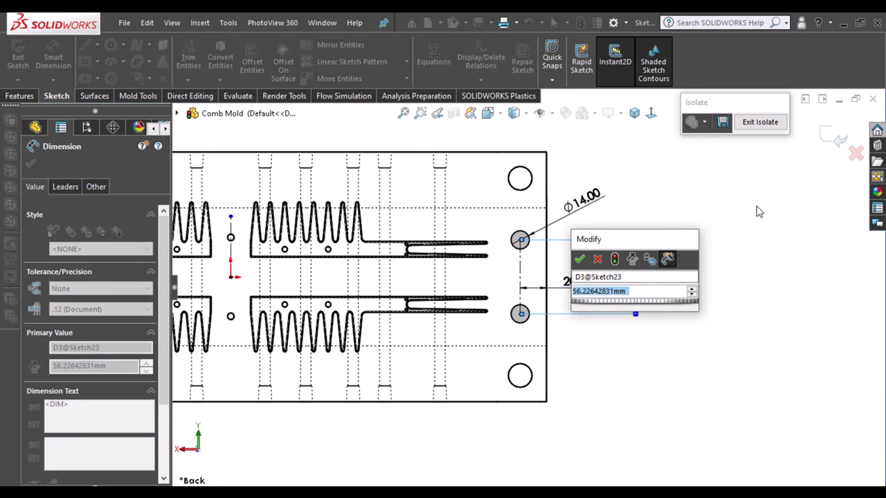
type("58")
key("Escape")
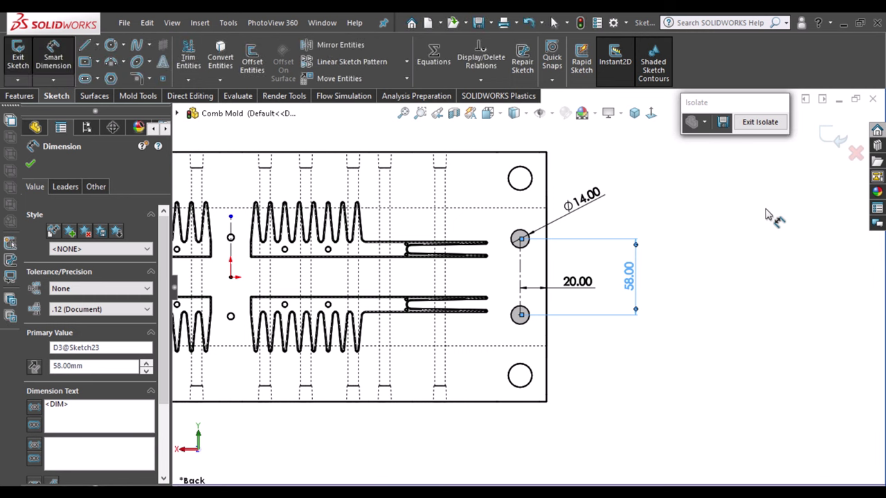
Check both Ø14 circles by selecting them, then orbit to an isometric view.
left_click(777, 256)
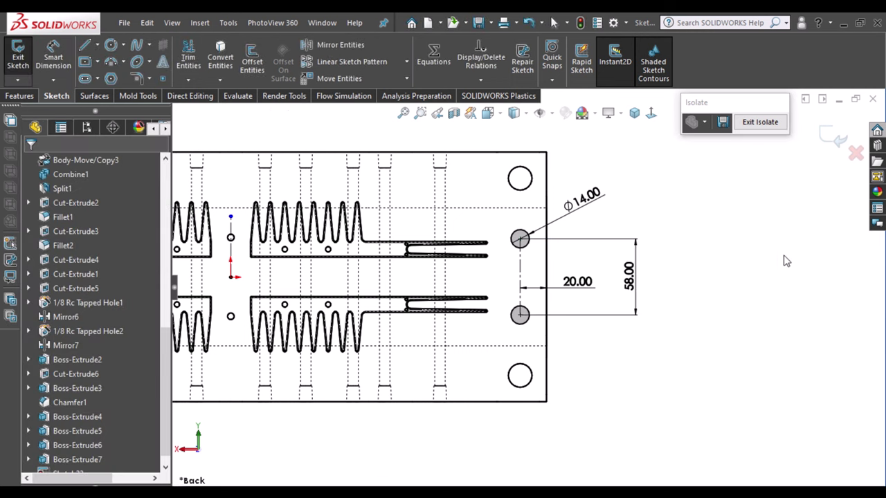
scroll(716, 317, "down", 1)
left_click(521, 247)
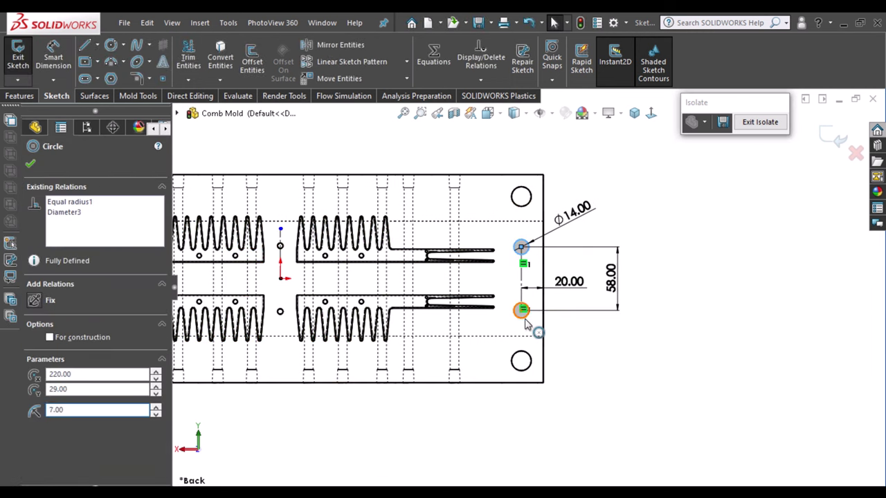
left_click(280, 246, "ctrl")
left_click(741, 296)
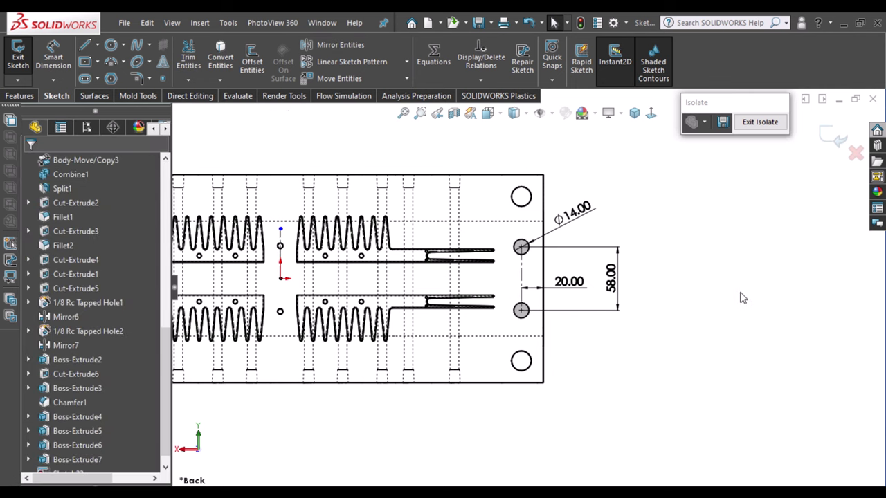
scroll(738, 299, "up", 3)
mouse_move(738, 299)
middle_mouse_down()
mouse_move(514, 194)
mouse_move(533, 192)
mouse_move(520, 203)
middle_mouse_up()
Cut the two circles Through All into the Mirror6 and Boss-Extrude7 bodies.
left_click(20, 97)
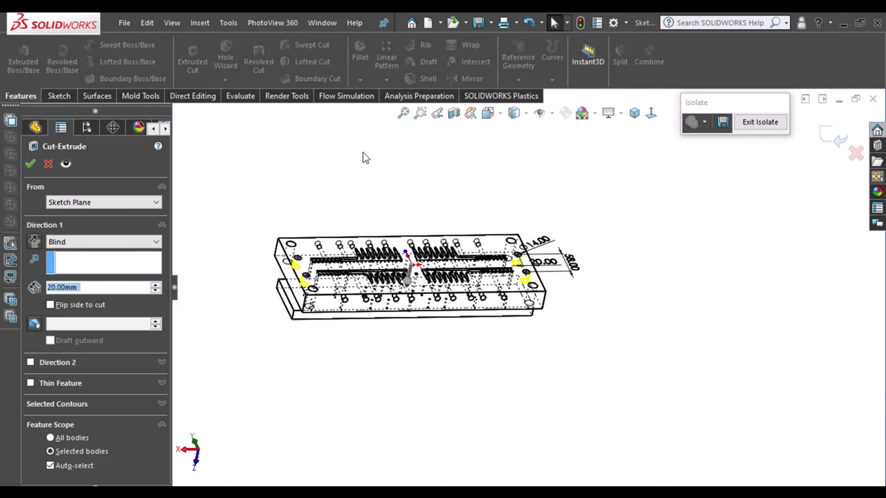
left_click(104, 242)
left_click(62, 260)
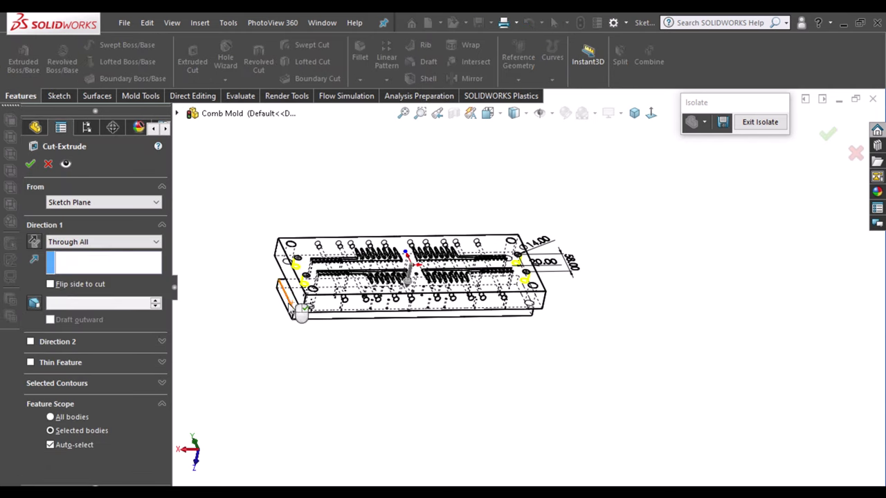
left_click(50, 445)
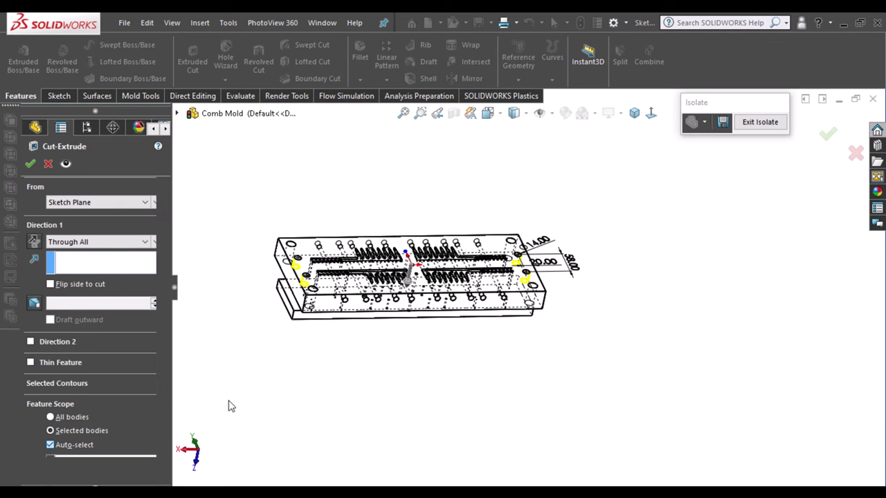
left_click(287, 296)
left_click(288, 296)
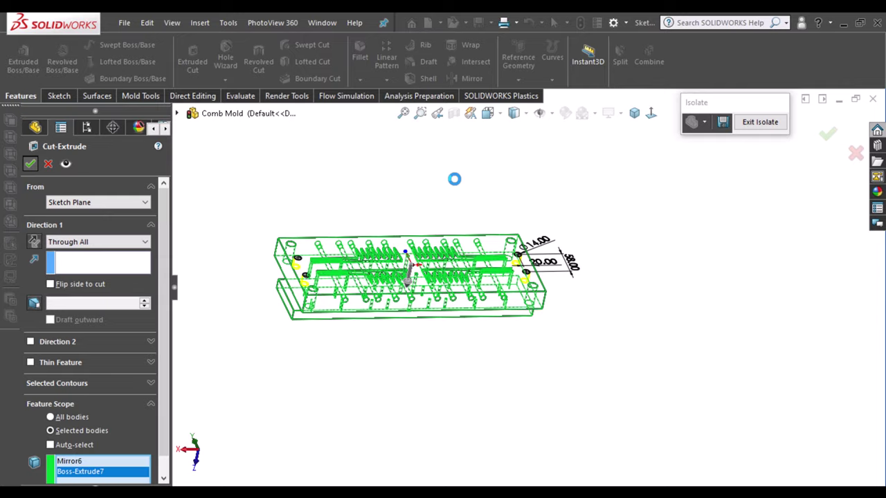
mouse_move(449, 182)
middle_mouse_down()
mouse_move(432, 313)
mouse_move(420, 212)
mouse_move(515, 290)
middle_mouse_up()
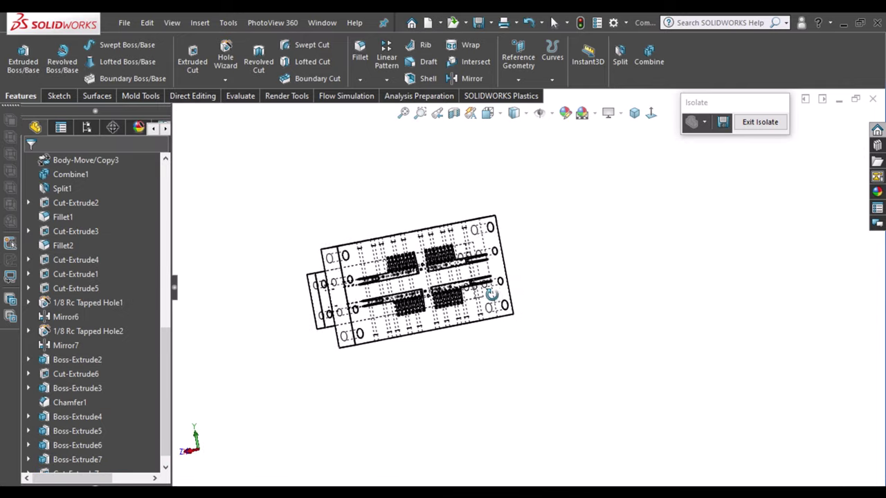
View the shaded model from the front and select the plate face.
key("ctrl+1")
left_click(760, 121)
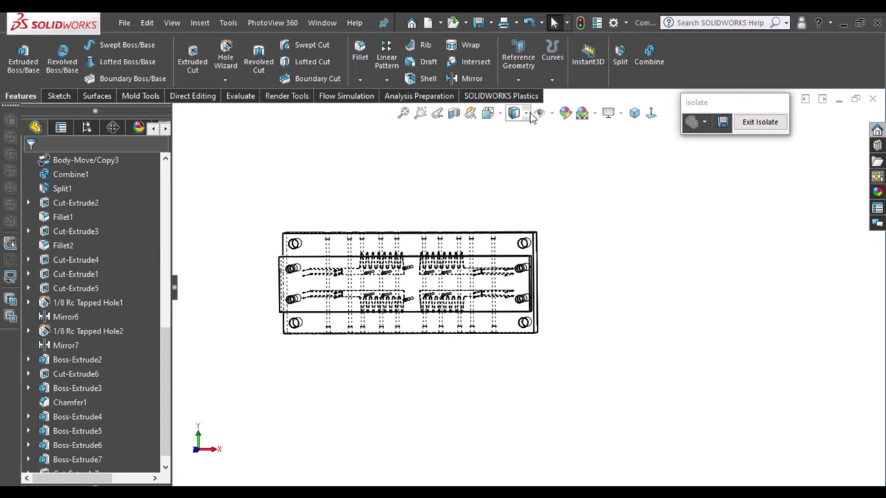
left_click(491, 280)
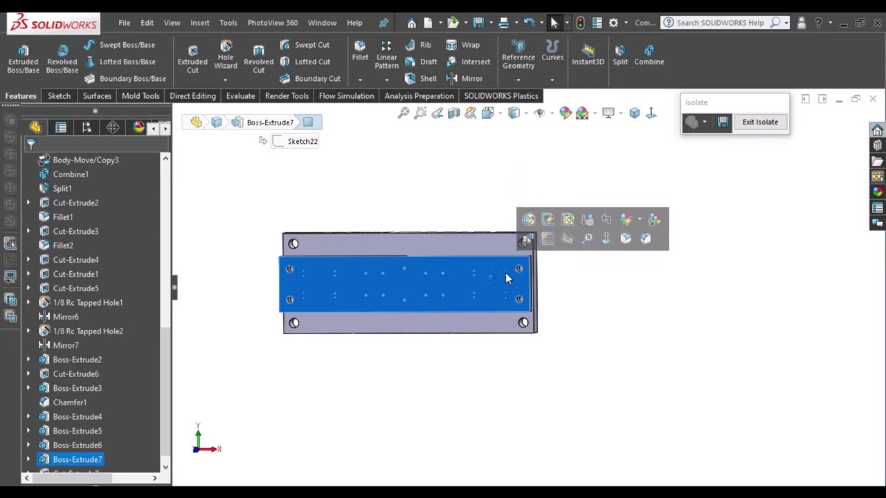
Start a sketch on the plate face with horizontal and vertical construction lines from the origin.
left_click(526, 238)
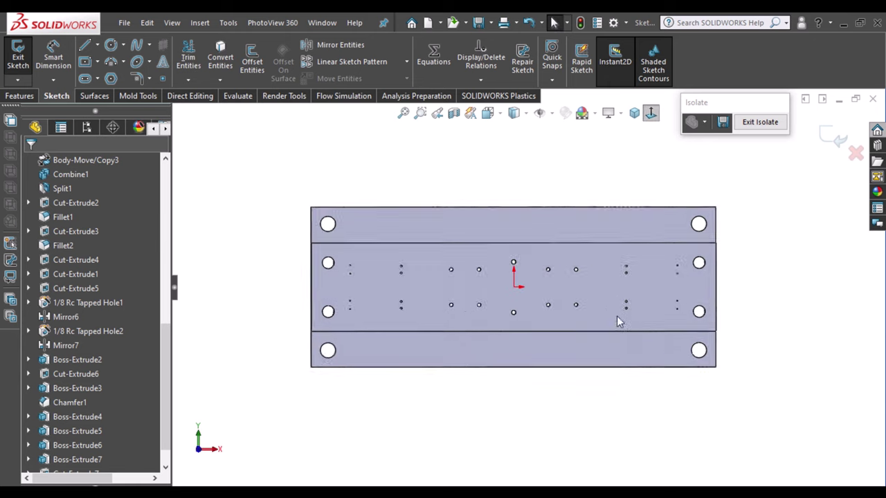
scroll(617, 316, "down", 2)
scroll(641, 268, "down", 5)
left_click(97, 44)
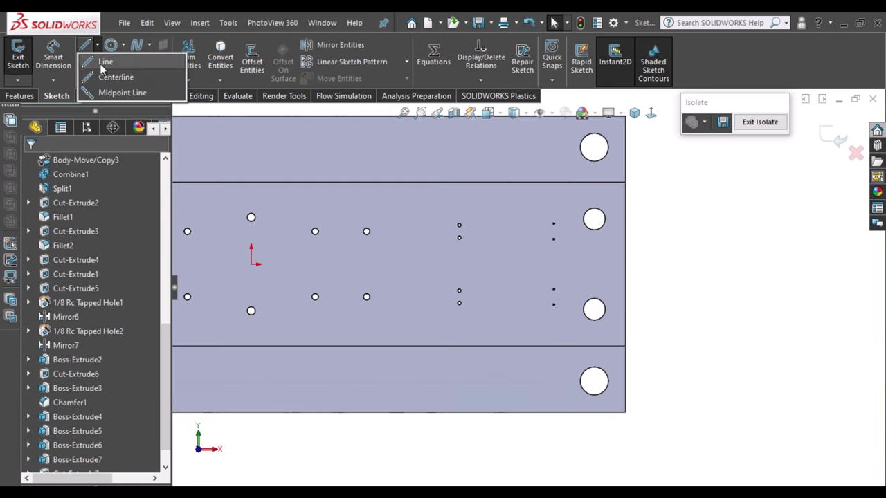
left_click(103, 60)
left_click_drag(252, 263, 372, 263)
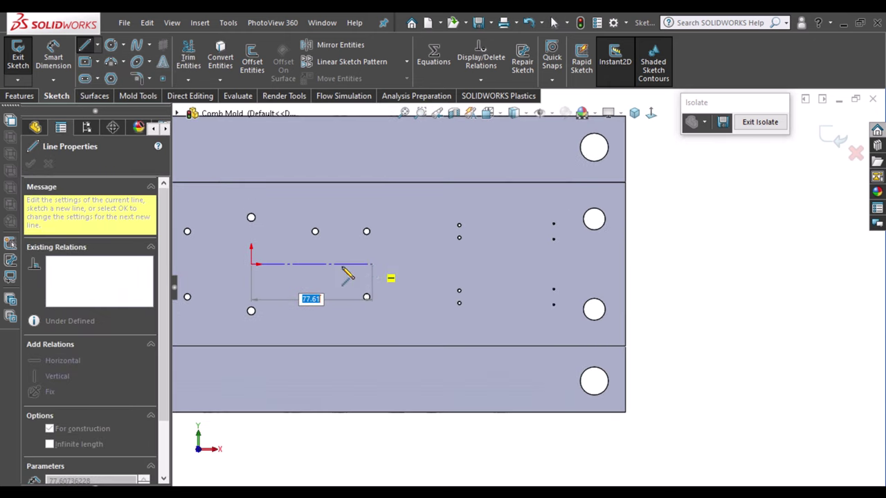
left_click(251, 264)
left_click(252, 164)
key("Escape")
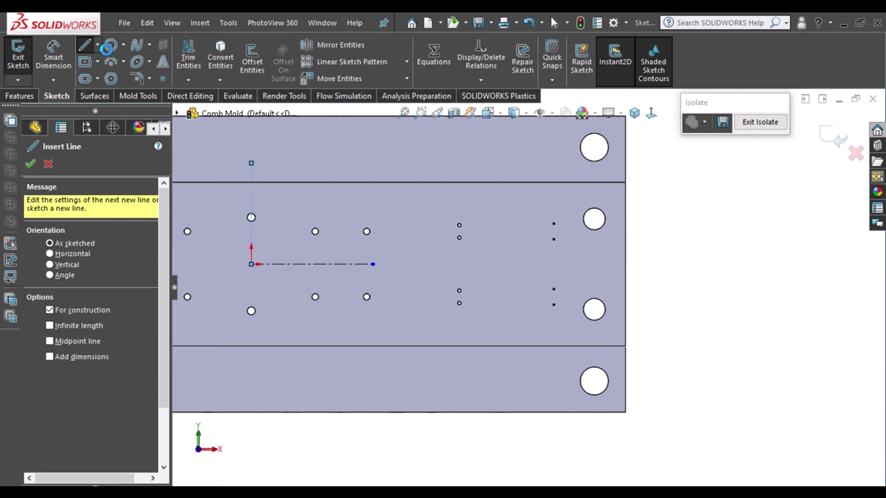
key("Escape")
Draw a Ø18 circle over the upper right hole.
left_click(594, 220)
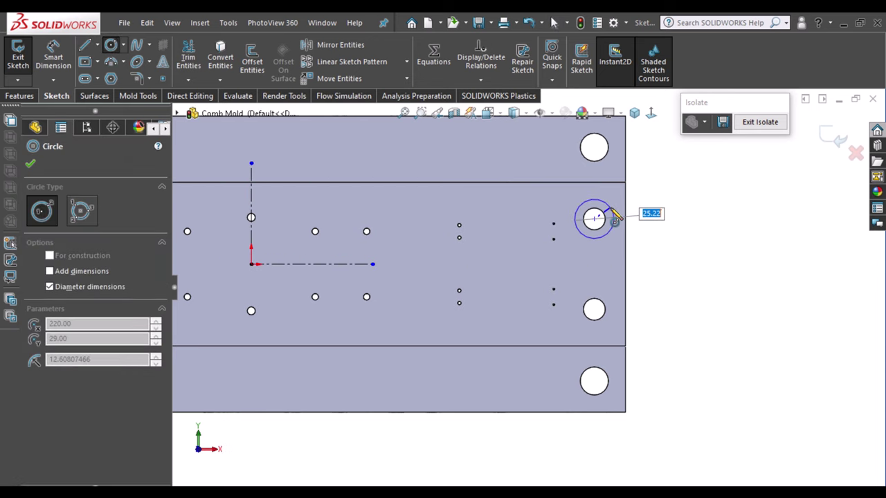
left_click(614, 220)
key("Escape")
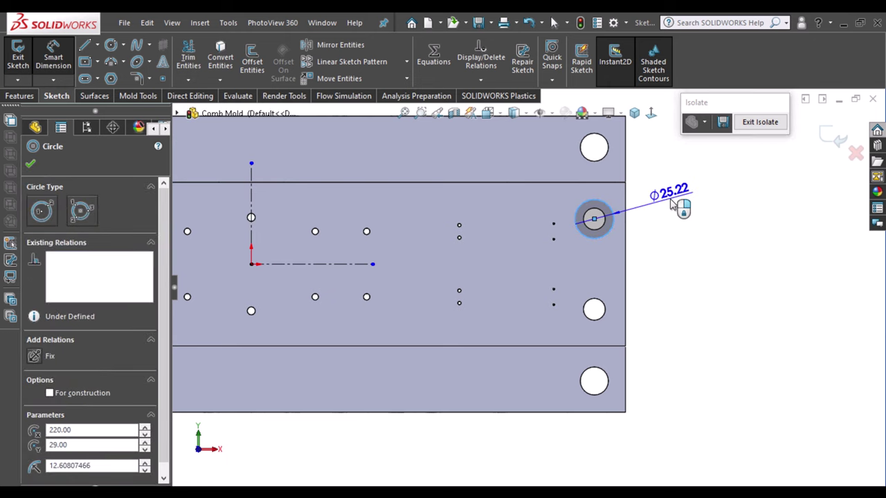
left_click(675, 204)
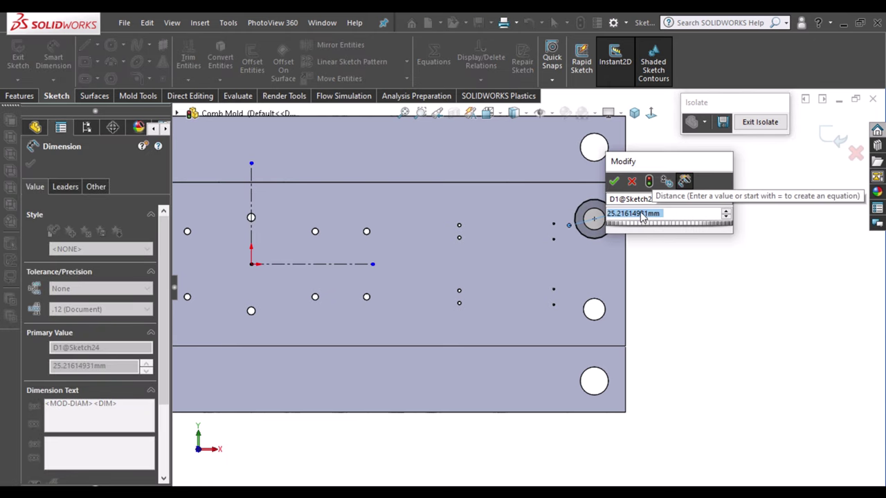
key("Return")
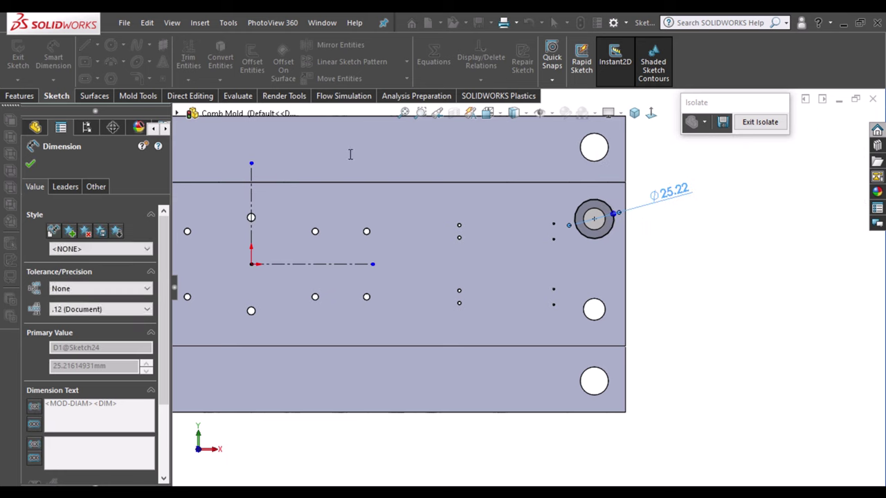
left_click(748, 251)
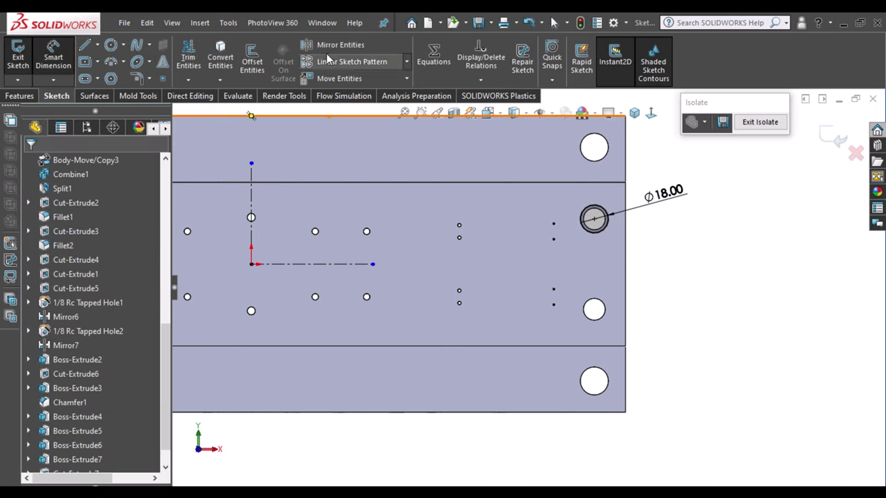
Mirror the Ø18 circle about the horizontal construction line onto the lower hole.
left_click(388, 45)
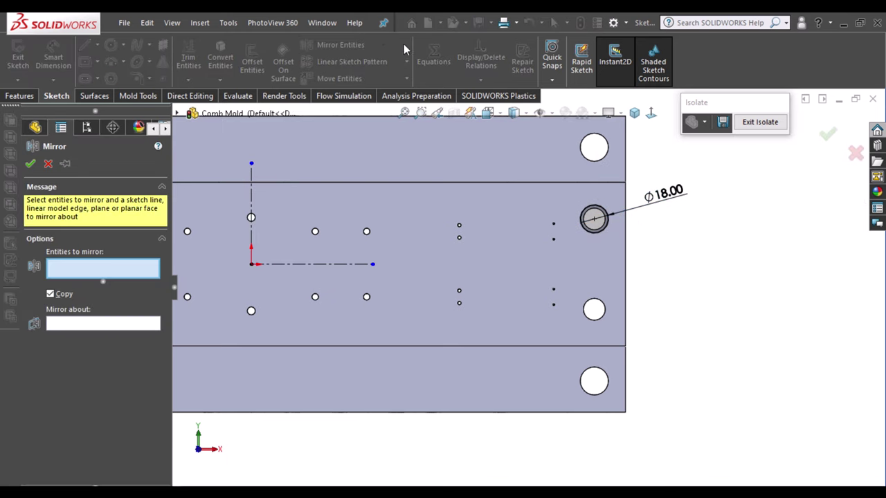
left_click(596, 232)
left_click(111, 324)
left_click(294, 264)
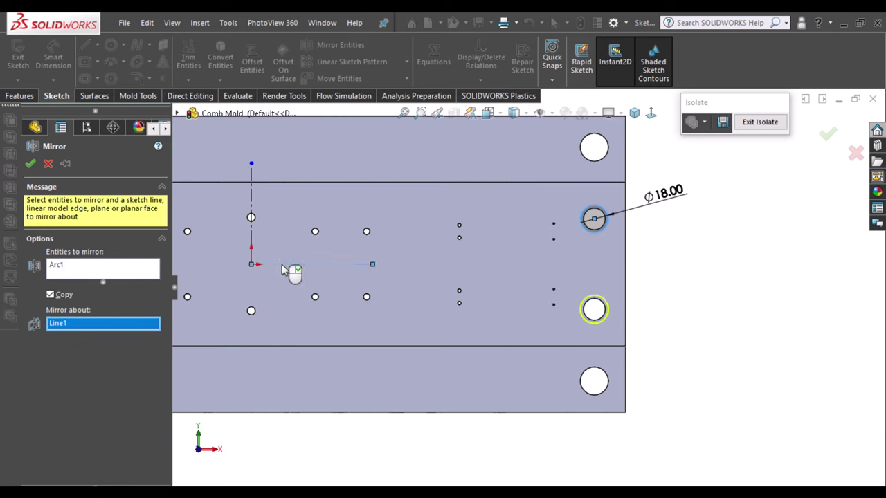
left_click(30, 164)
Mirror both Ø18 circles about the vertical construction line to the left end holes.
left_click(592, 234)
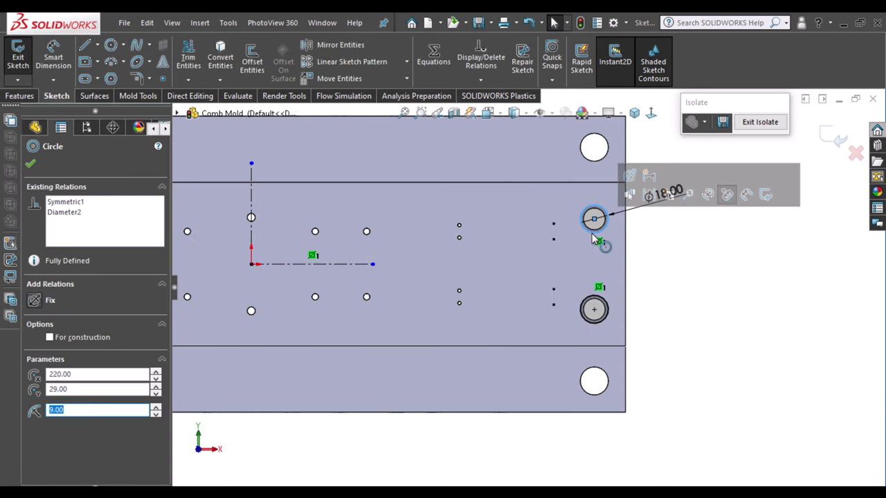
left_click(594, 309, "ctrl")
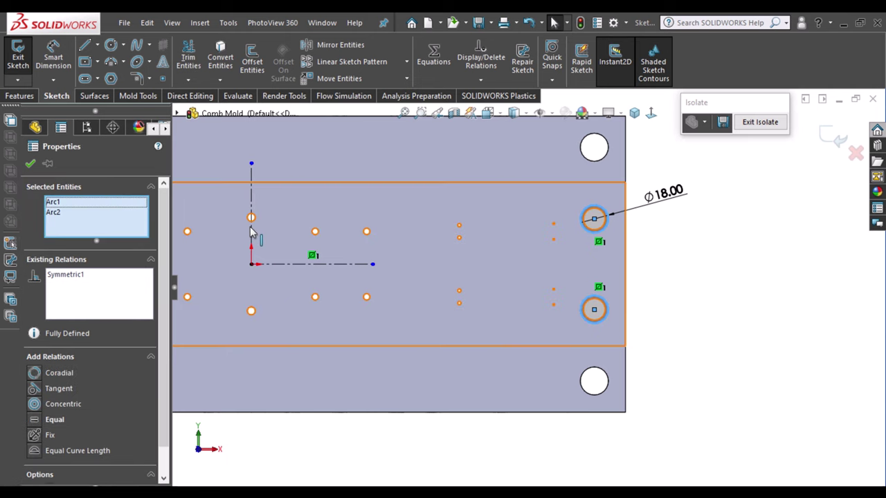
left_click(252, 201)
left_click(328, 45)
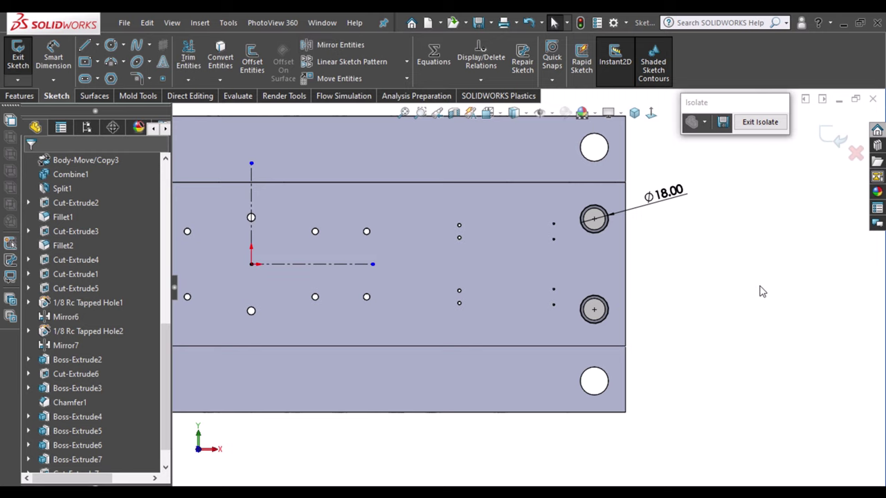
scroll(760, 291, "up", 3)
scroll(751, 291, "down", 1)
scroll(568, 346, "up", 1)
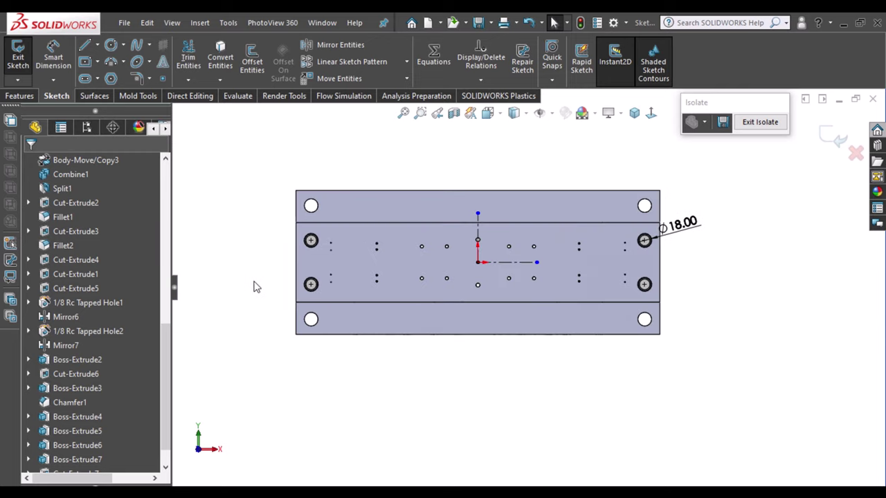
Cut the Ø18 circles 8 mm deep as counterbores and zoom in on the corner holes.
left_click(13, 95)
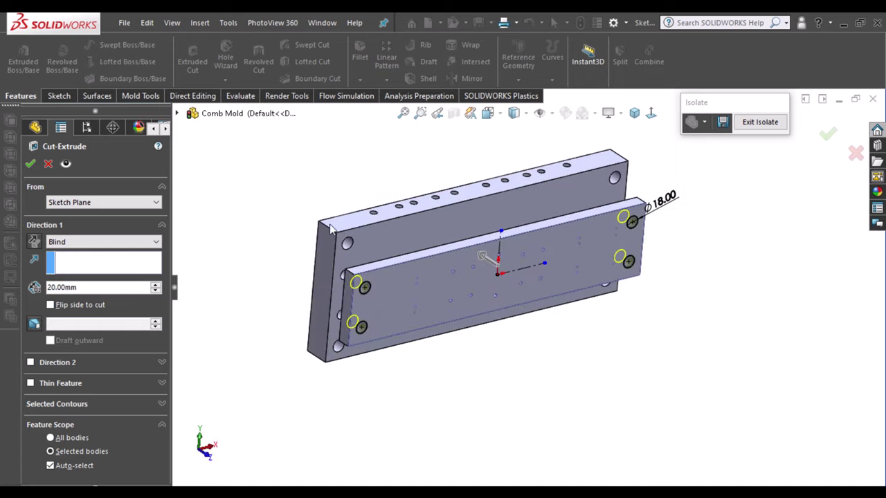
type("8")
key("Return")
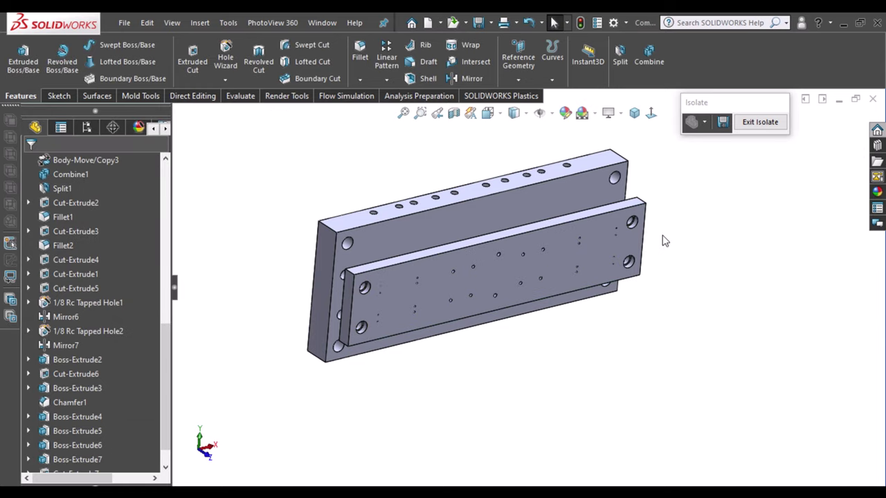
scroll(662, 239, "down", 3)
scroll(758, 258, "up", 1)
mouse_move(758, 257)
middle_mouse_down()
mouse_move(598, 208)
mouse_move(702, 311)
mouse_move(516, 261)
mouse_move(514, 206)
middle_mouse_up()
scroll(526, 245, "down", 3)
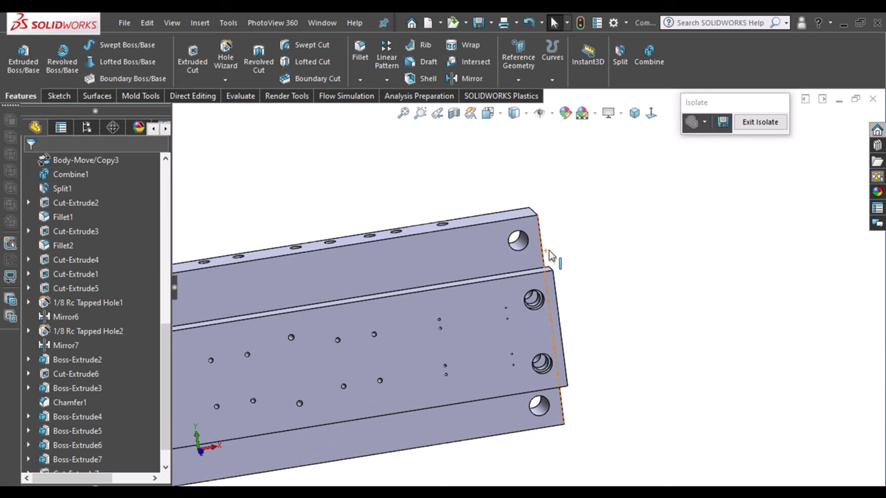
scroll(509, 243, "down", 2)
Sketch on the upper plate's top face and draw a Ø22 circle on the corner hole.
left_click(512, 243)
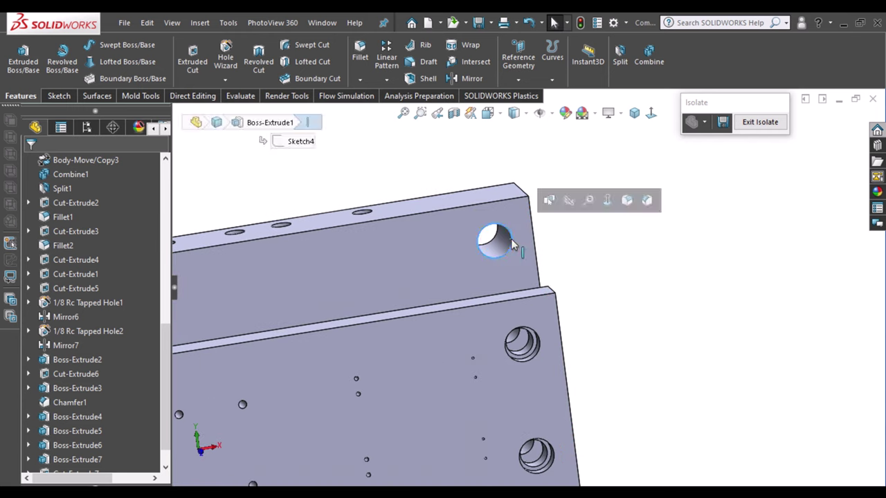
left_click(428, 260)
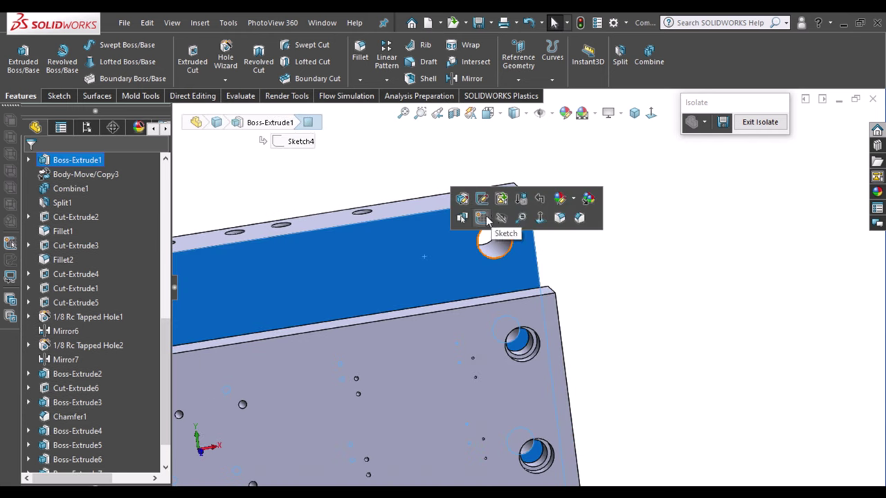
left_click(481, 219)
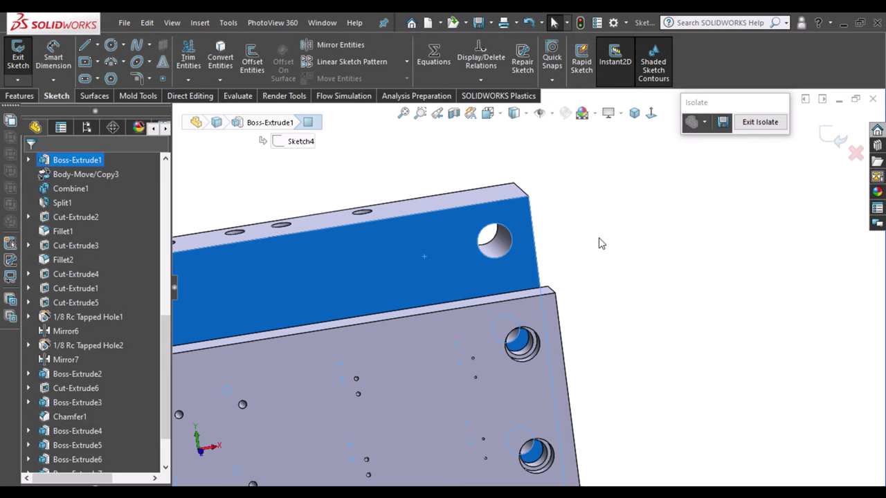
key("Escape")
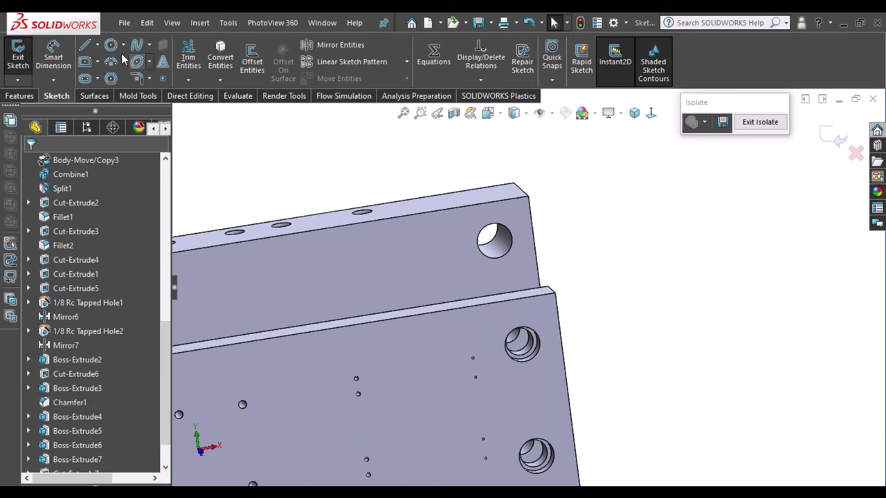
left_click(111, 44)
left_click(494, 241)
left_click(519, 257)
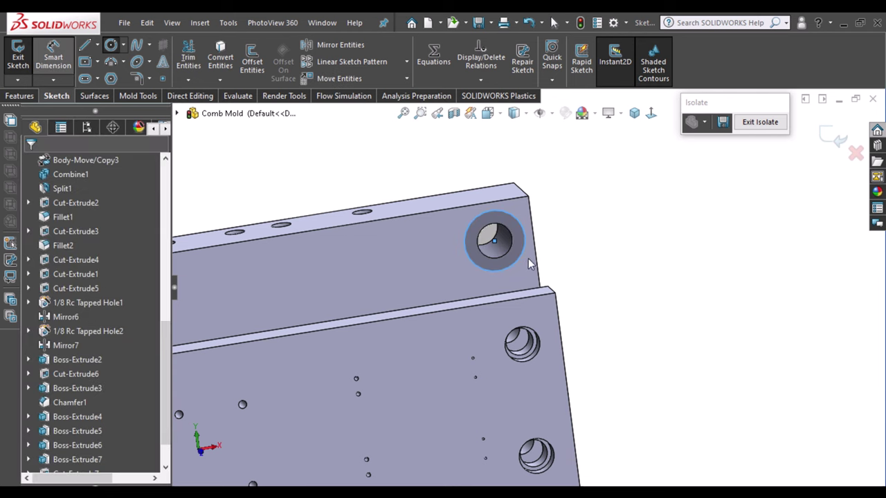
right_click_drag(529, 263, 528, 223)
left_click(523, 230)
left_click(534, 211)
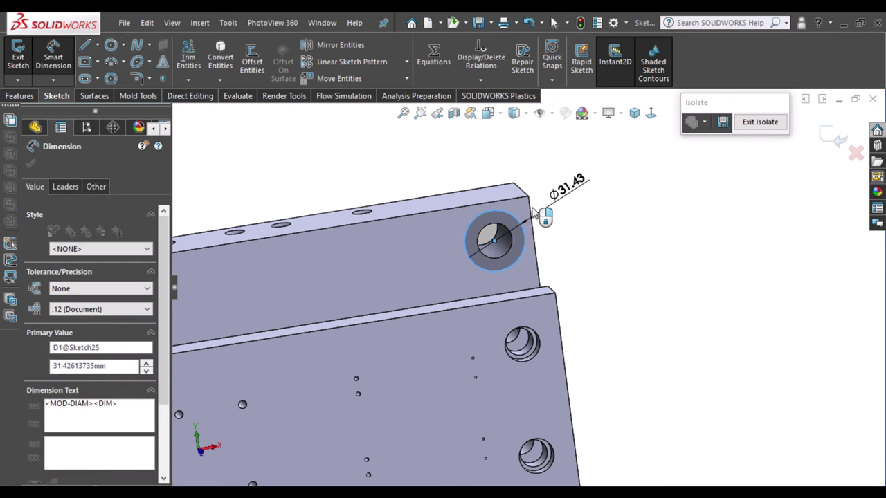
type("22")
key("Return")
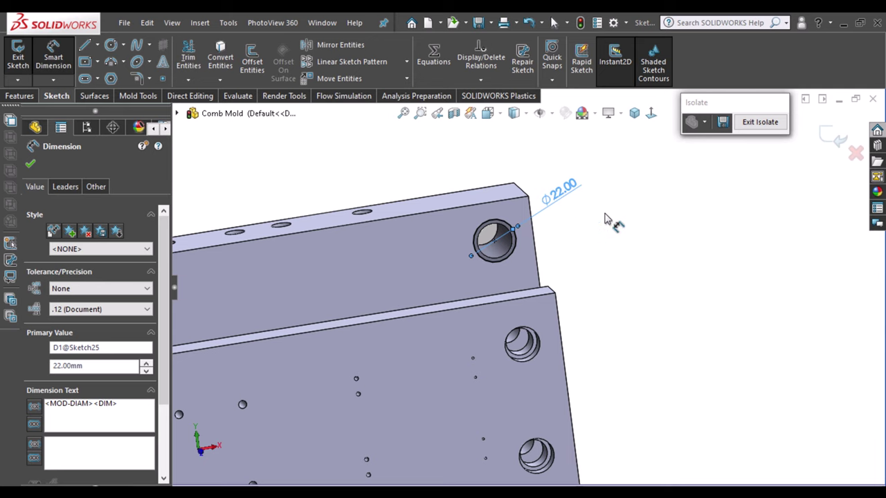
Face the sketch squarely and draw vertical and horizontal centerlines from the origin.
middle_click_drag(605, 219, 721, 233)
left_click(649, 114)
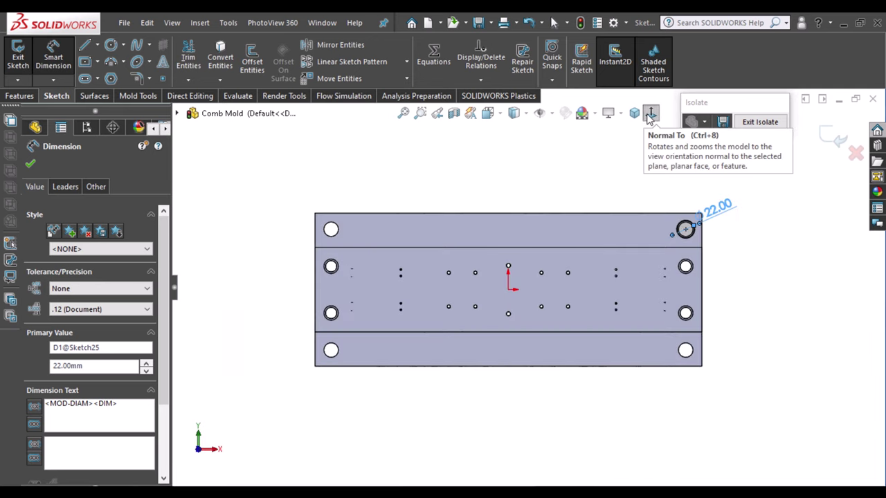
left_click(96, 45)
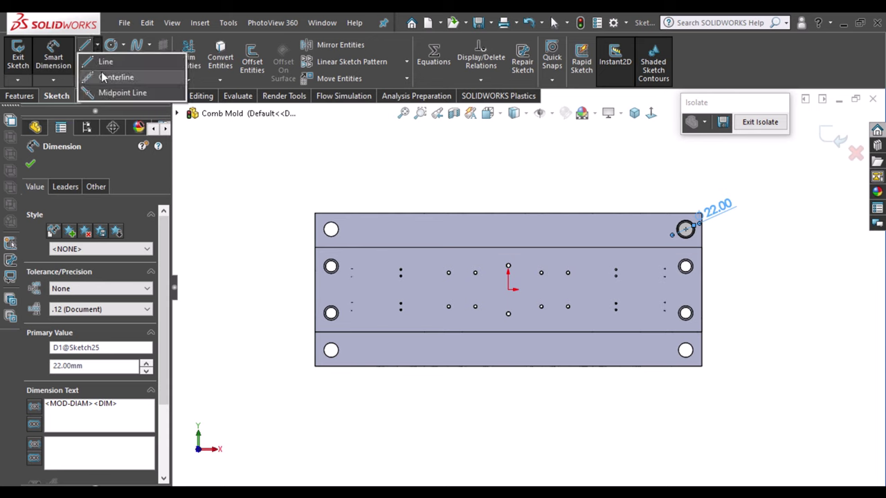
left_click(123, 76)
left_click(508, 288)
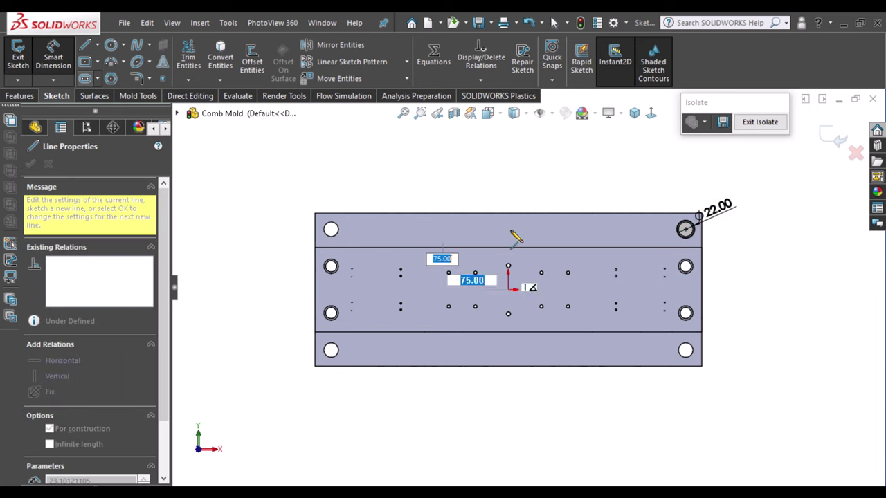
left_click(508, 229)
left_click(580, 289)
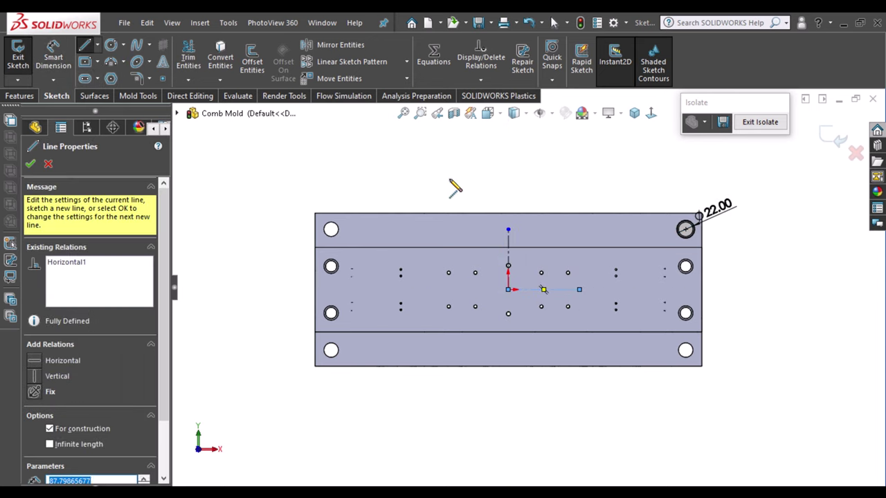
key("Escape")
Mirror the Ø22 circle about the centerline to the opposite corner hole.
left_click(616, 271)
left_click(560, 290)
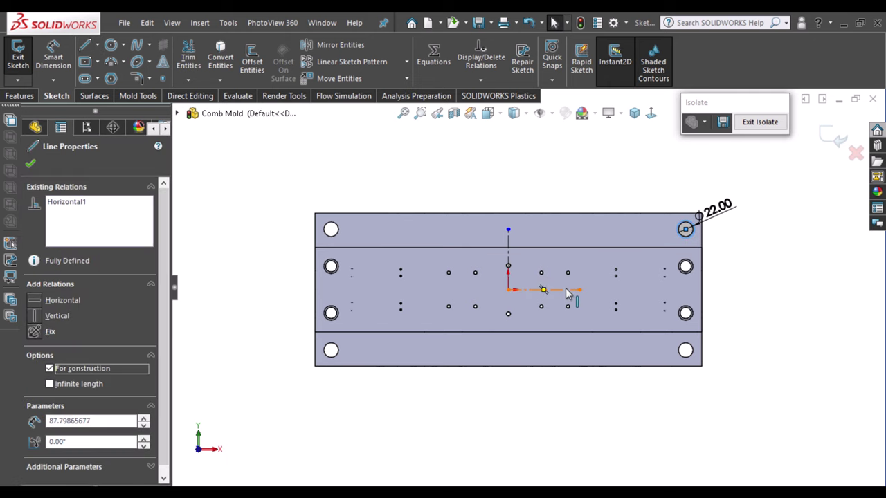
left_click(508, 256, "ctrl")
left_click(549, 206)
left_click(508, 241)
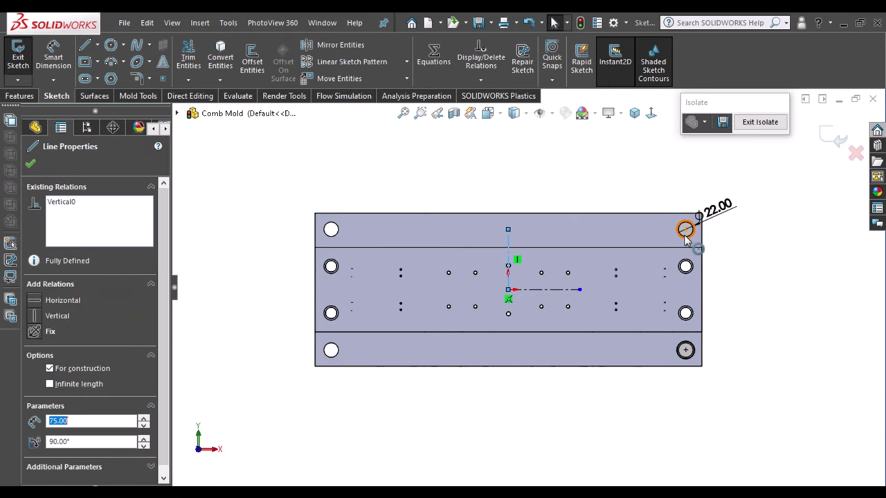
left_click(686, 353, "ctrl")
left_click(311, 44)
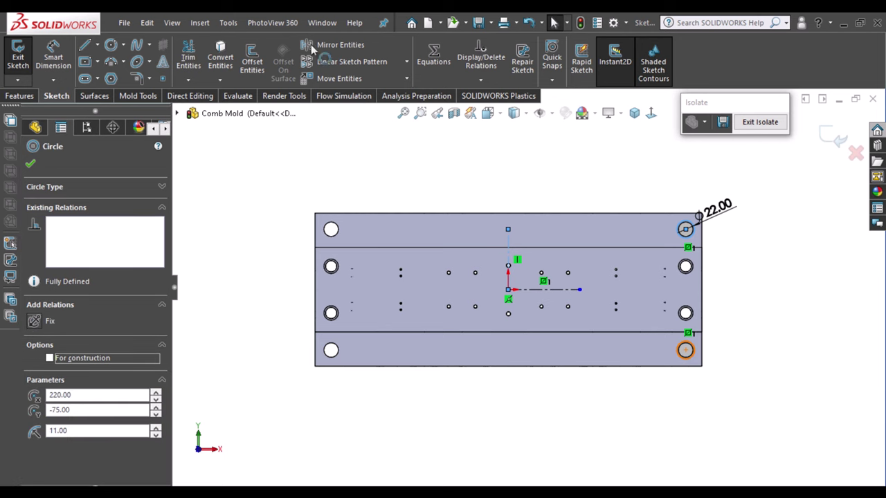
Cut the Ø22 circles 8 mm deep, then orbit to the top plate's central counterbore.
left_click(28, 94)
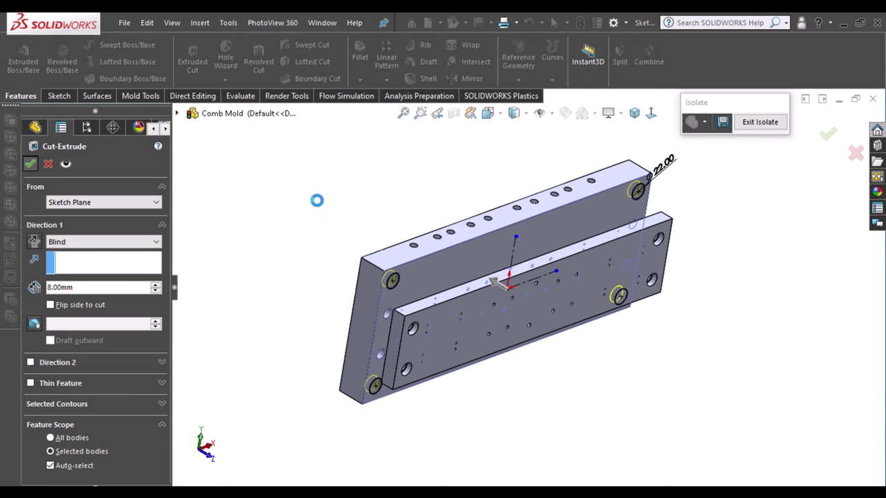
key("Return")
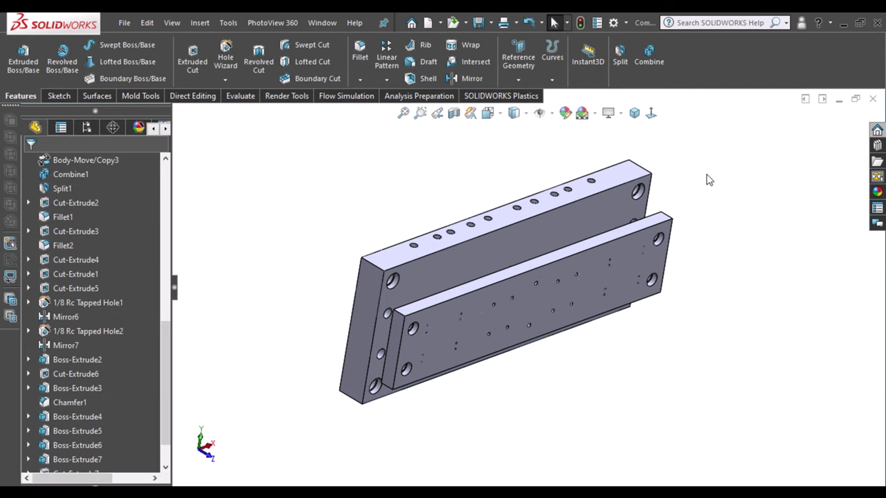
mouse_move(775, 241)
middle_mouse_down()
mouse_move(623, 294)
mouse_move(717, 402)
mouse_move(676, 223)
mouse_move(672, 291)
mouse_move(643, 302)
mouse_move(546, 265)
middle_mouse_up()
On the ring face around the counterbore, set the hole to Hex Socket Head ISO 4762, M6, Through All.
left_click(547, 263)
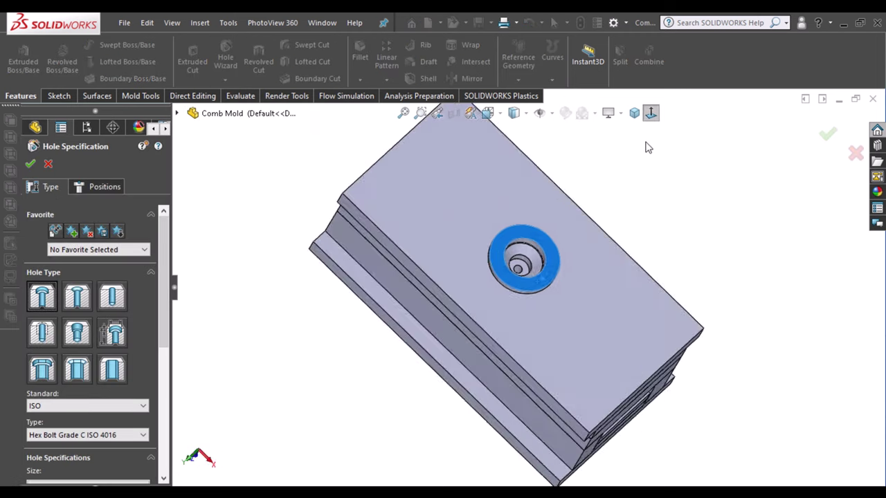
scroll(164, 335, "down", 3)
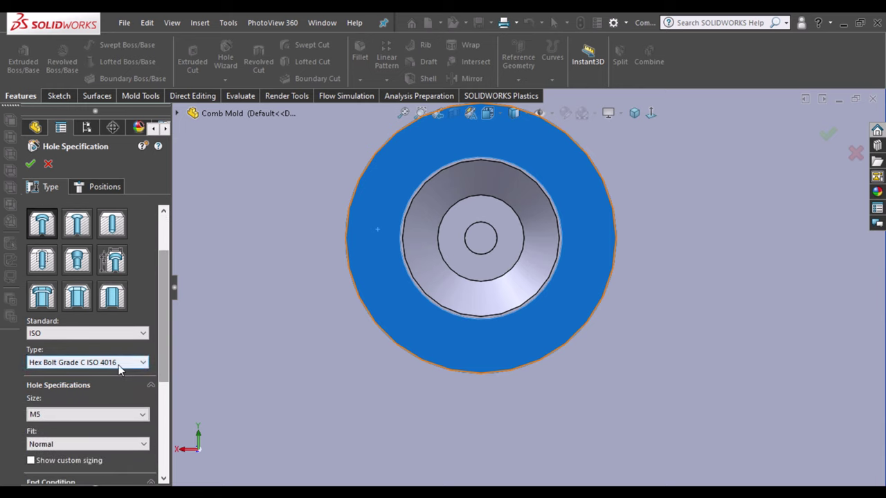
left_click(87, 362)
left_click(80, 402)
scroll(161, 374, "down", 3)
left_click(103, 306)
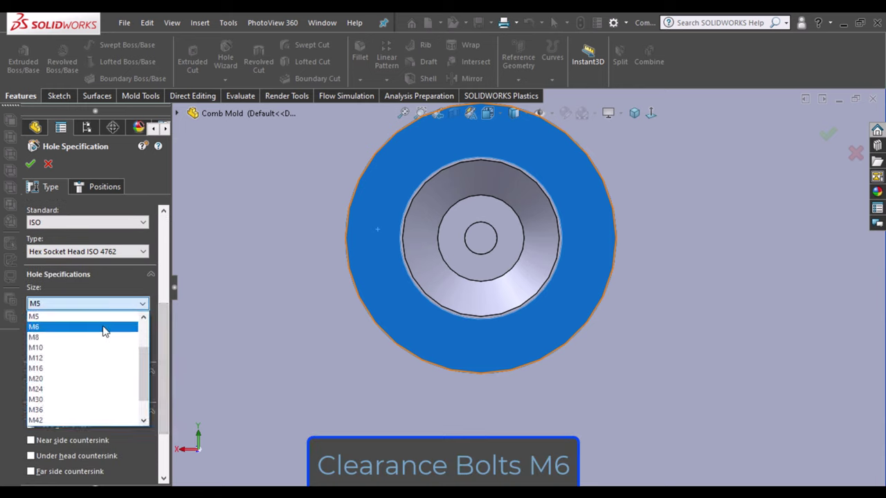
left_click(104, 330)
scroll(163, 374, "down", 3)
Turn off Auto-select and place hole points on the ring's left and right sides.
scroll(164, 408, "down", 1)
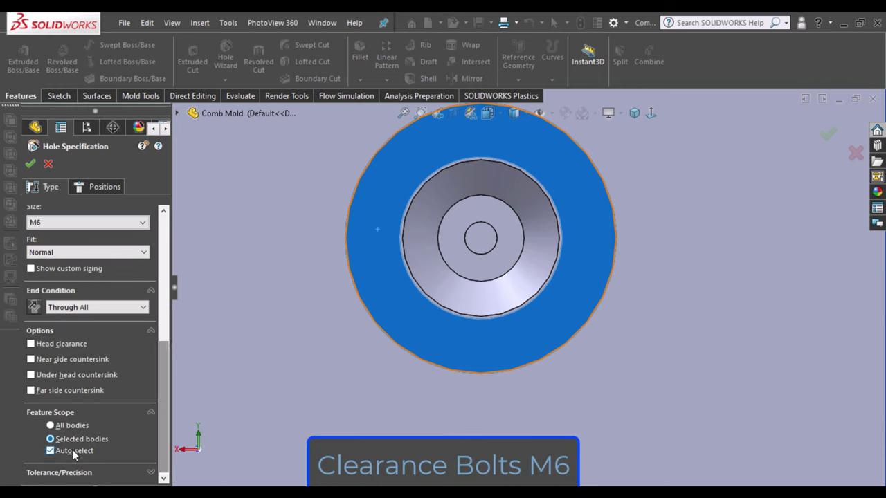
left_click(72, 451)
left_click(101, 186)
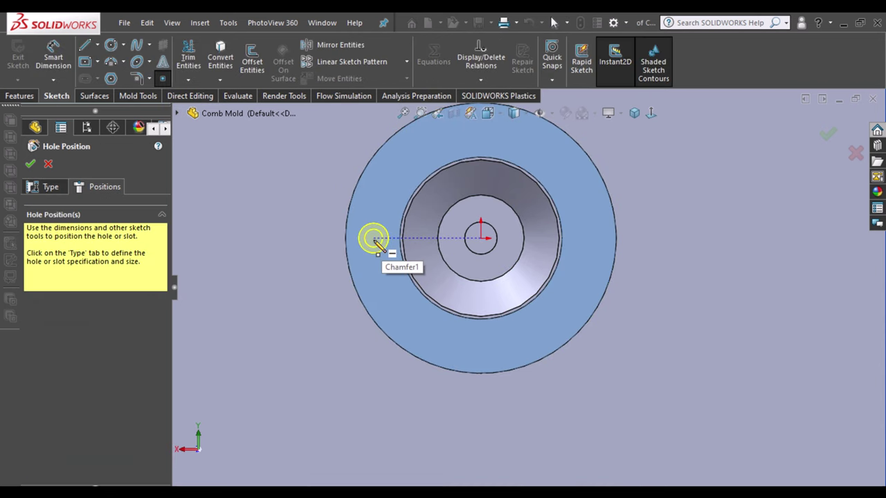
left_click(374, 238)
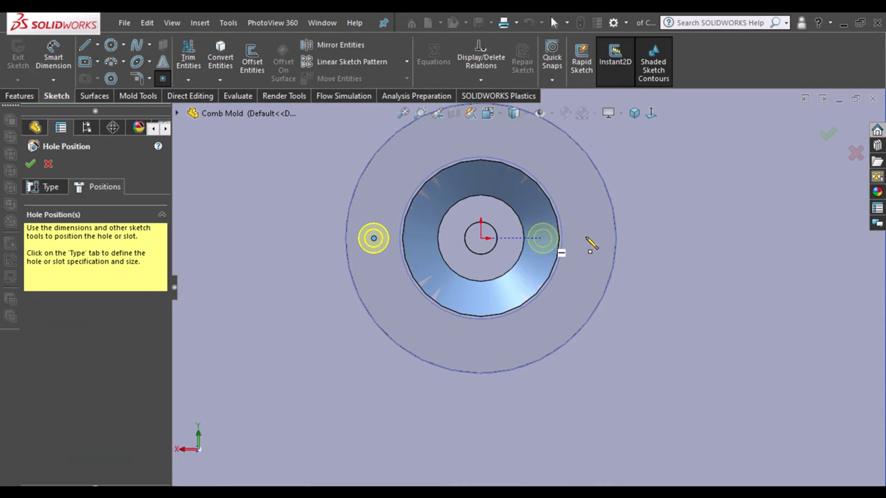
left_click(590, 238)
Draw a vertical construction centerline up from the origin.
left_click(99, 45)
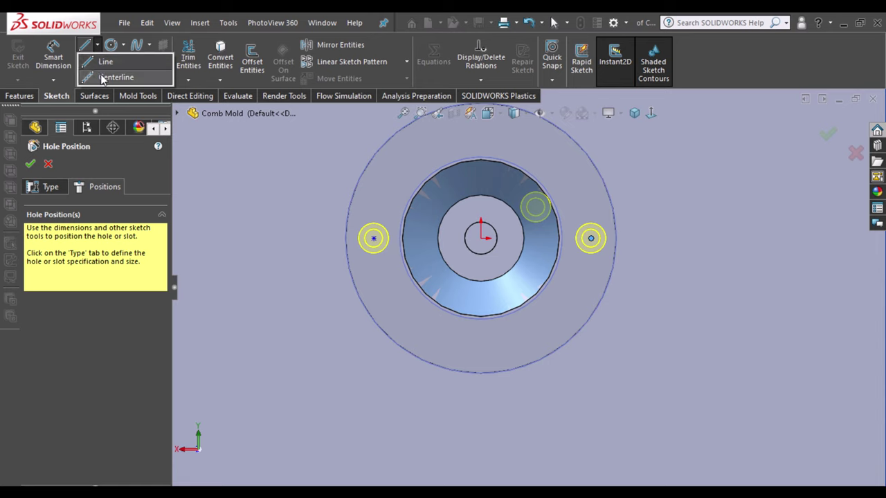
left_click(102, 78)
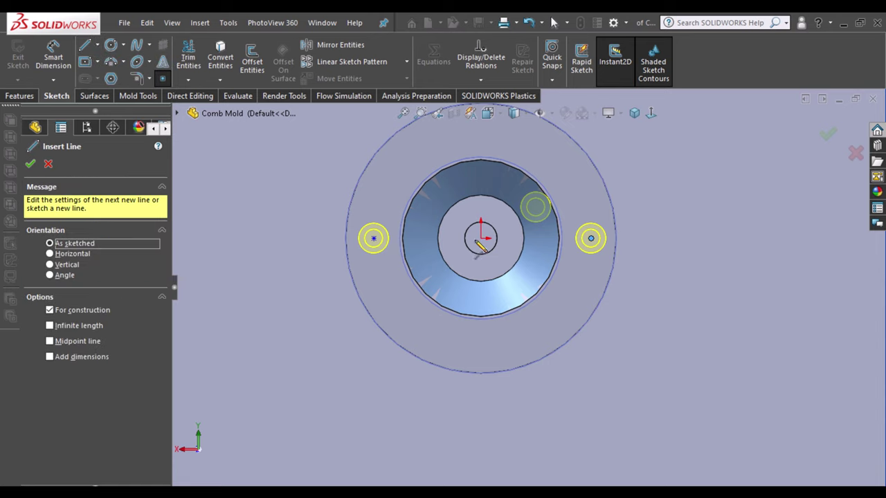
left_click(481, 238)
left_click(482, 143)
key("Escape")
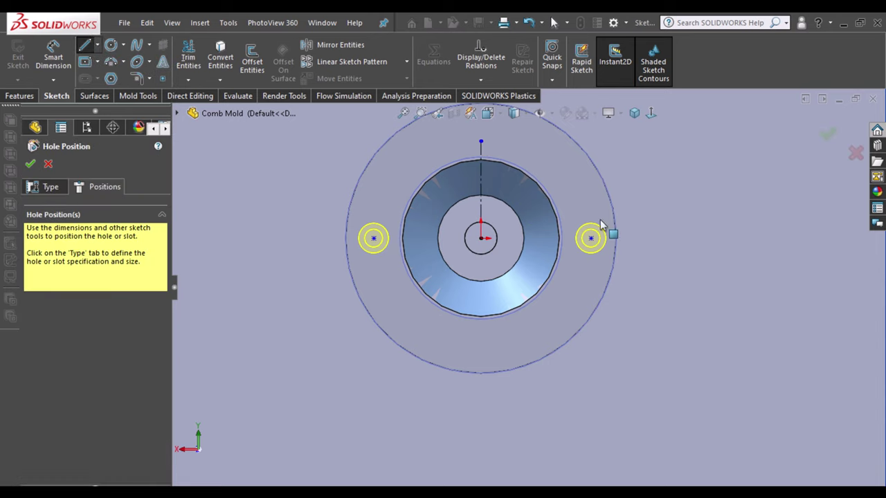
Make the two hole points symmetric about the vertical centerline.
left_click(591, 240)
left_click(481, 208)
left_click(374, 238, "ctrl")
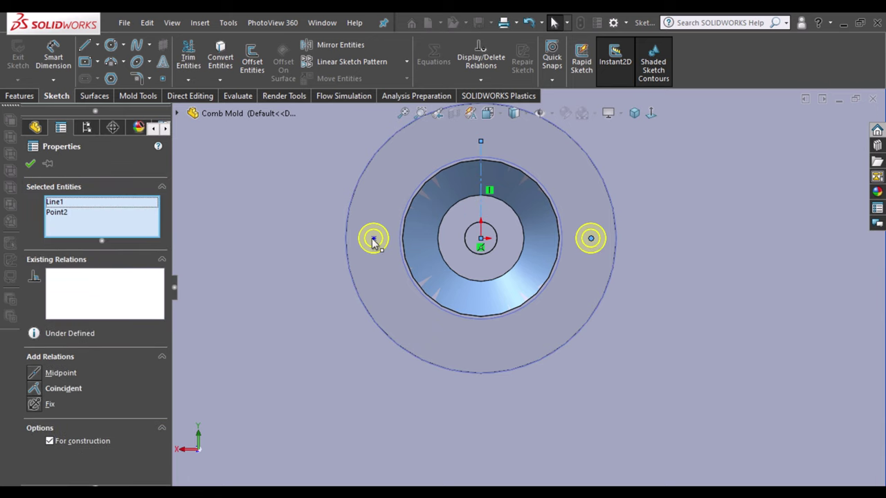
left_click(374, 238)
left_click(340, 44)
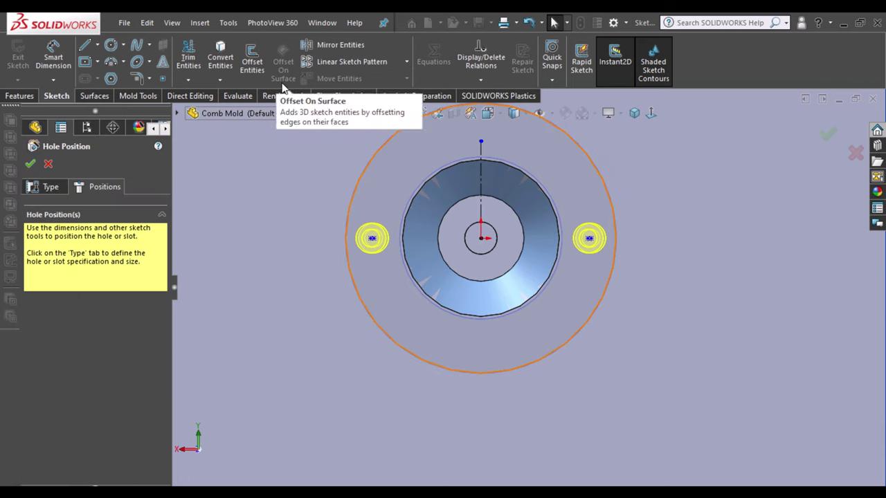
left_click(417, 237)
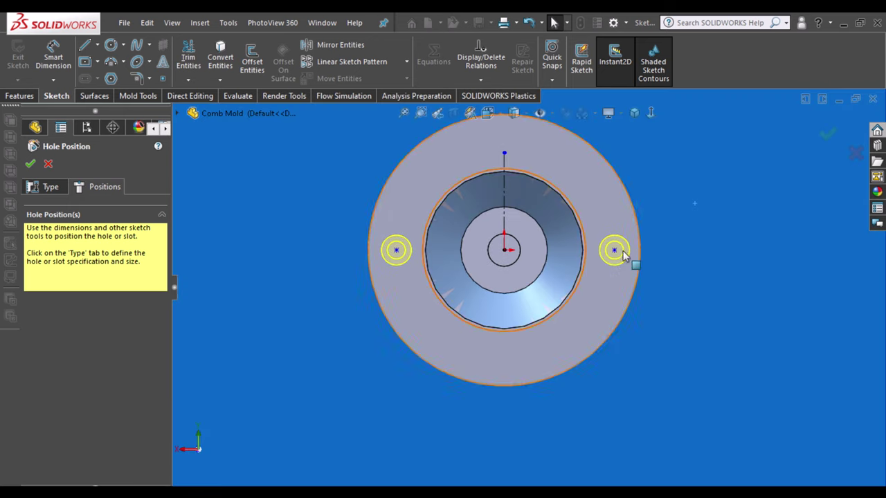
left_click(504, 220)
left_click(396, 250, "ctrl")
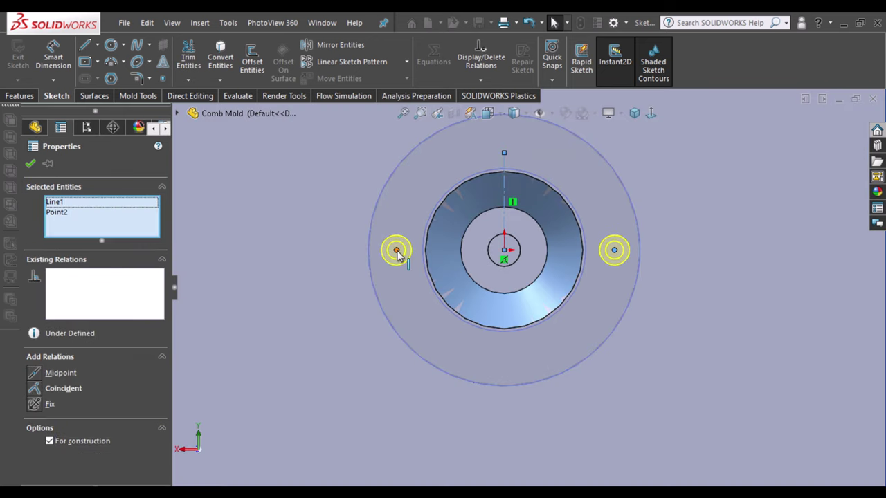
left_click(247, 213)
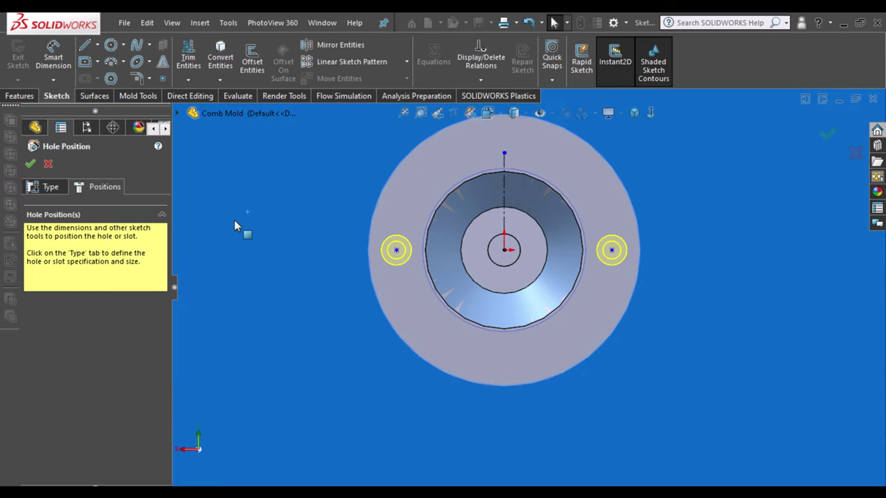
Dimension the hole spacing to 80 mm and confirm the holes.
key("d")
left_click(396, 250)
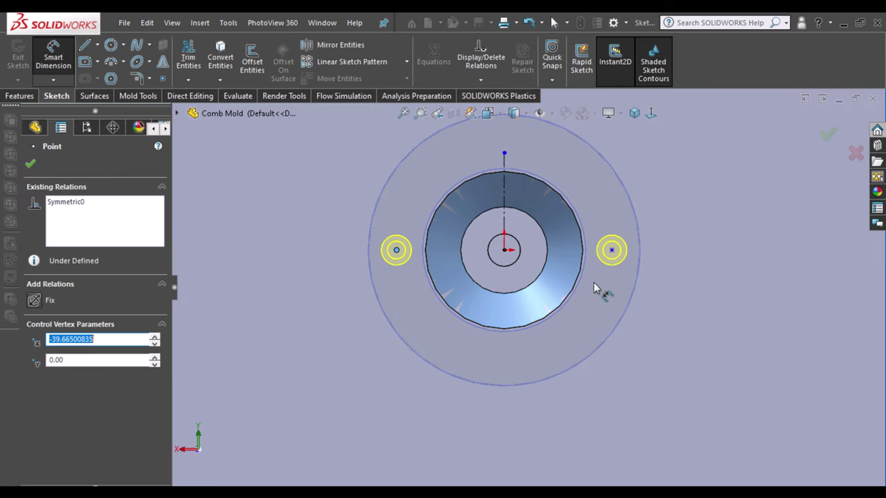
left_click(612, 250)
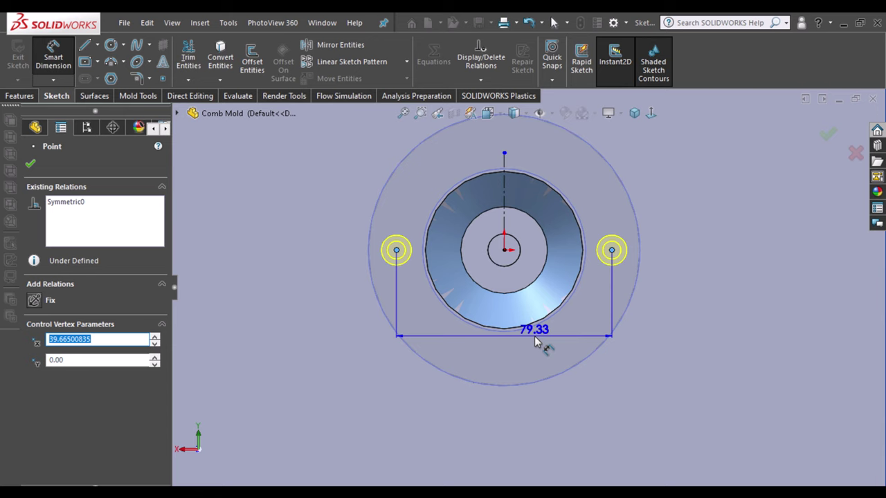
left_click(535, 335)
type("78")
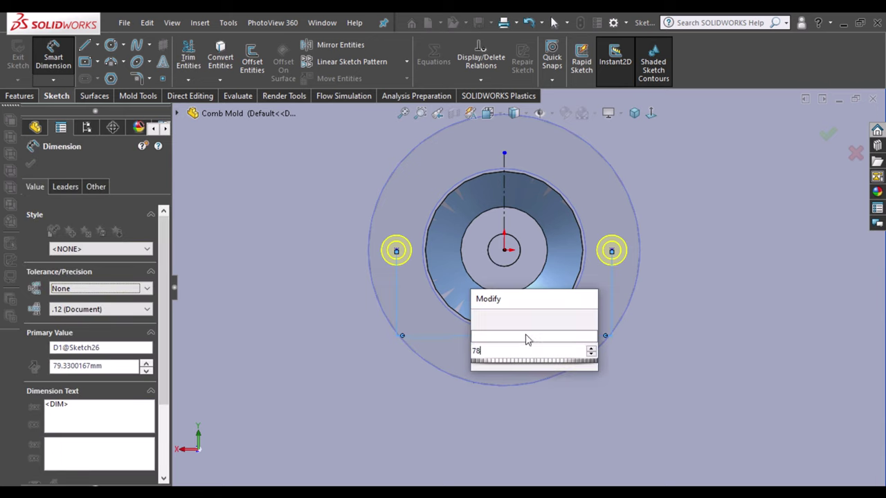
key("Return")
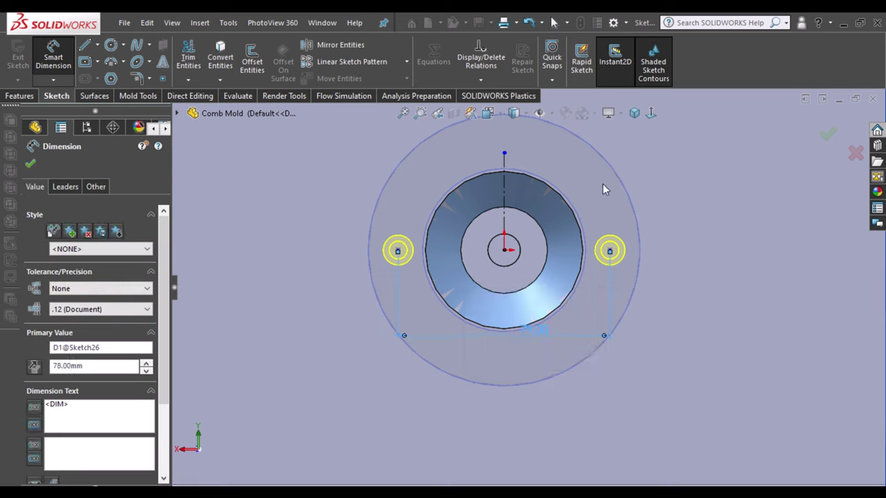
scroll(395, 257, "down", 2)
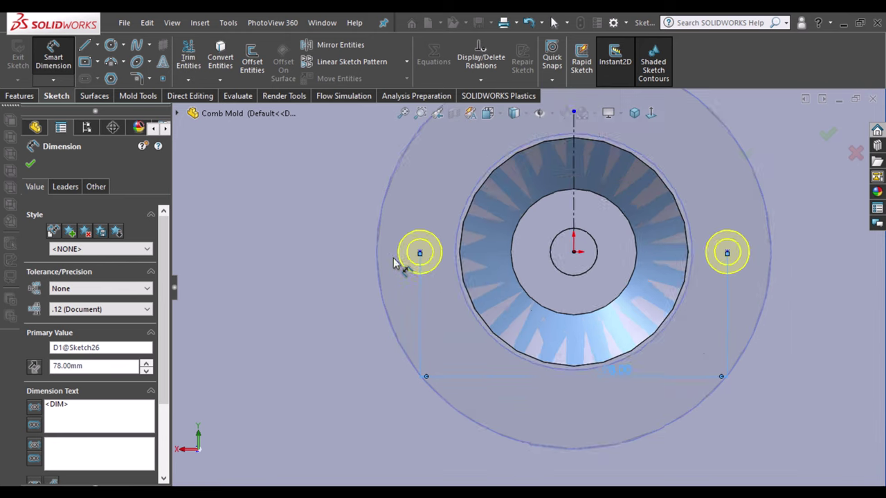
scroll(427, 273, "down", 3)
scroll(374, 202, "up", 2)
scroll(665, 373, "up", 1)
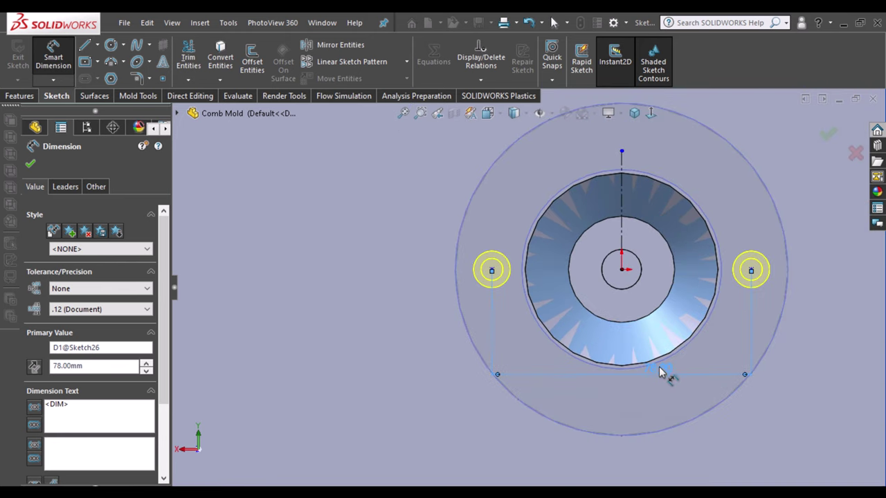
key("Escape")
double_click(655, 365)
key("Return")
left_click(841, 275)
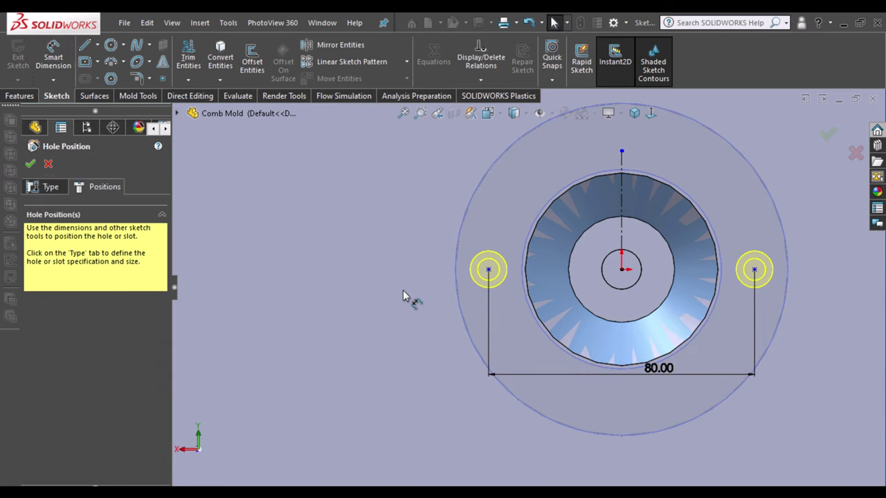
Check the hole point against the cavity centre, then orbit to view the part in 3D.
left_click(488, 269)
left_click(622, 270, "ctrl")
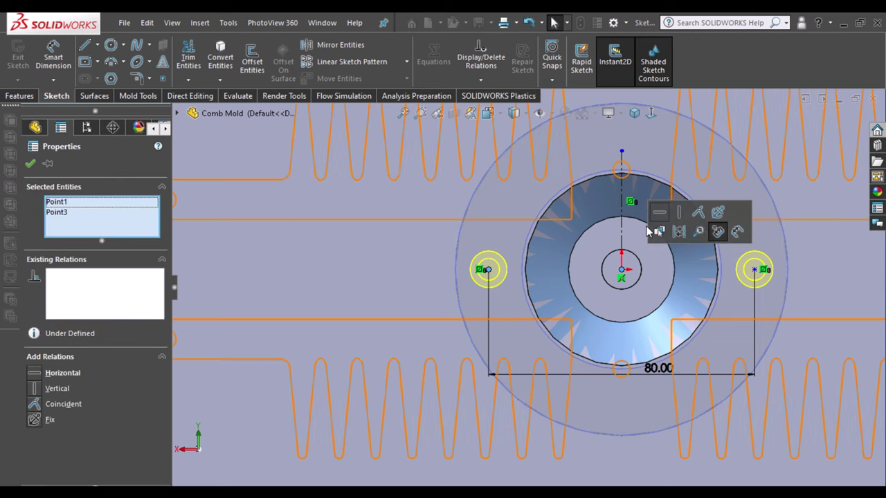
left_click(356, 312)
mouse_move(355, 312)
middle_mouse_down()
mouse_move(530, 245)
mouse_move(533, 161)
middle_mouse_up()
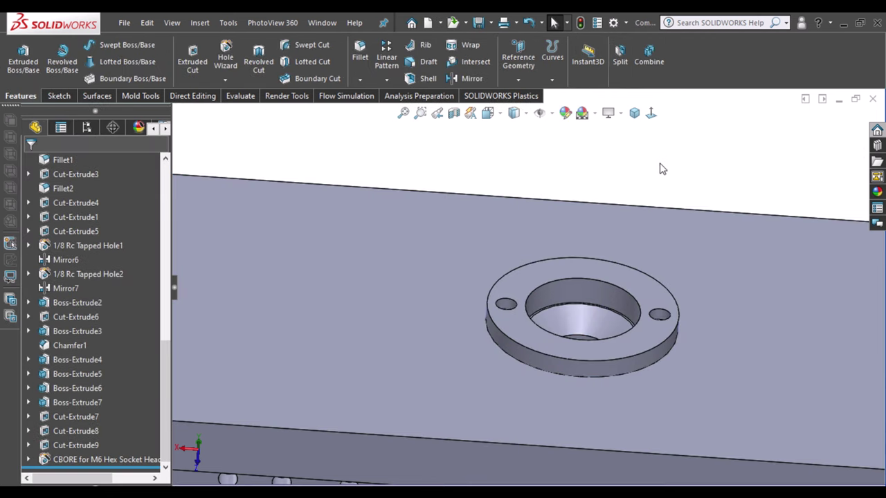
View the ring's top face head-on and start a tapped hole in the Hole Wizard.
mouse_move(660, 166)
middle_mouse_down()
mouse_move(660, 237)
mouse_move(606, 273)
mouse_move(648, 184)
mouse_move(530, 340)
mouse_move(645, 335)
middle_mouse_up()
left_click(645, 334)
left_click(634, 112)
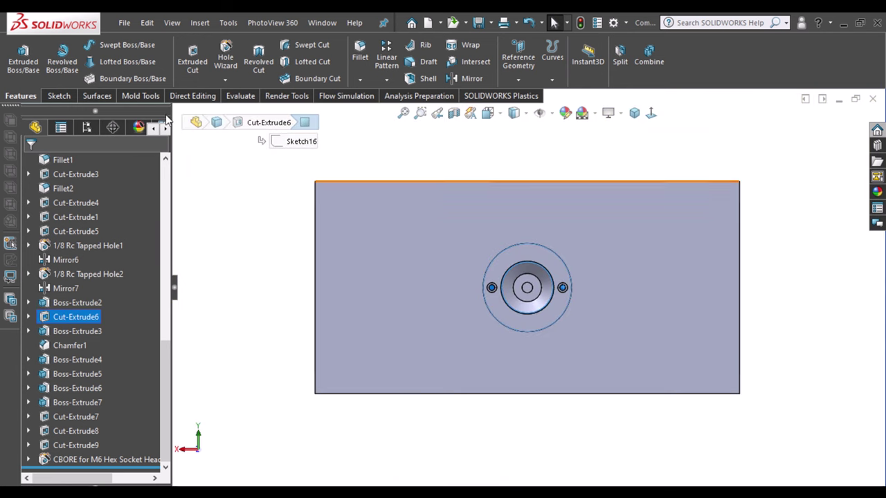
left_click(47, 101)
left_click(20, 96)
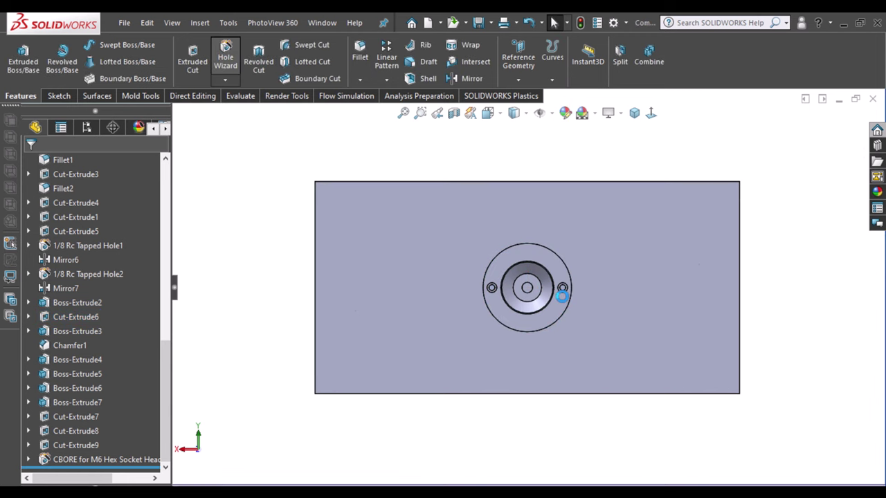
scroll(562, 296, "down", 5)
left_click(41, 333)
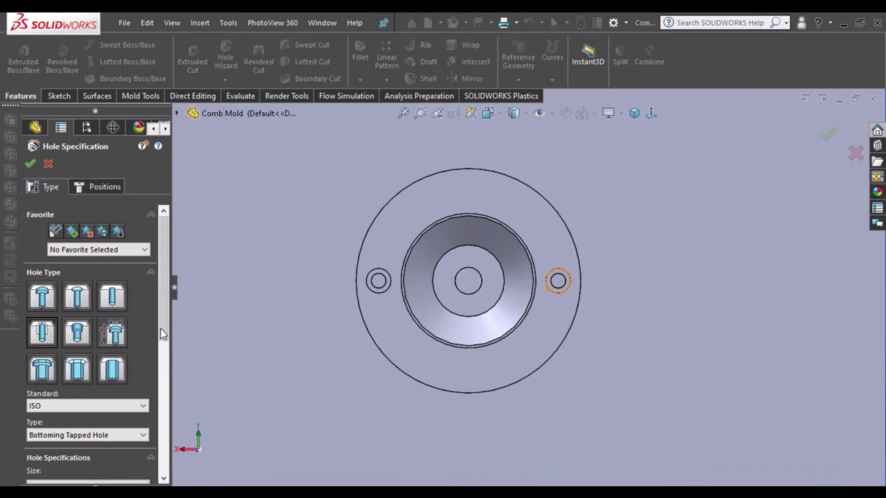
Set the depth end condition for the M6 bottoming tapped hole.
scroll(163, 334, "down", 3)
scroll(563, 288, "down", 4)
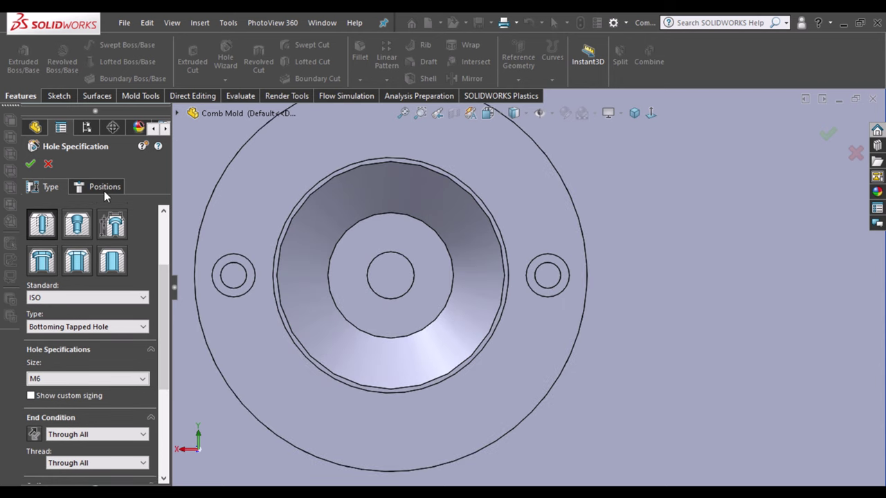
left_click(97, 434)
left_click(66, 444)
Place tapped hole points at the left and right bolt hole centres.
left_click(105, 186)
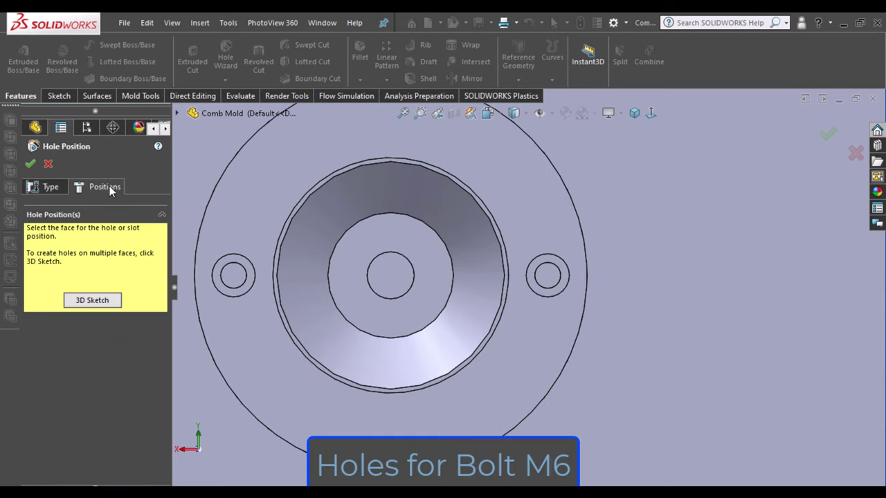
left_click(233, 274)
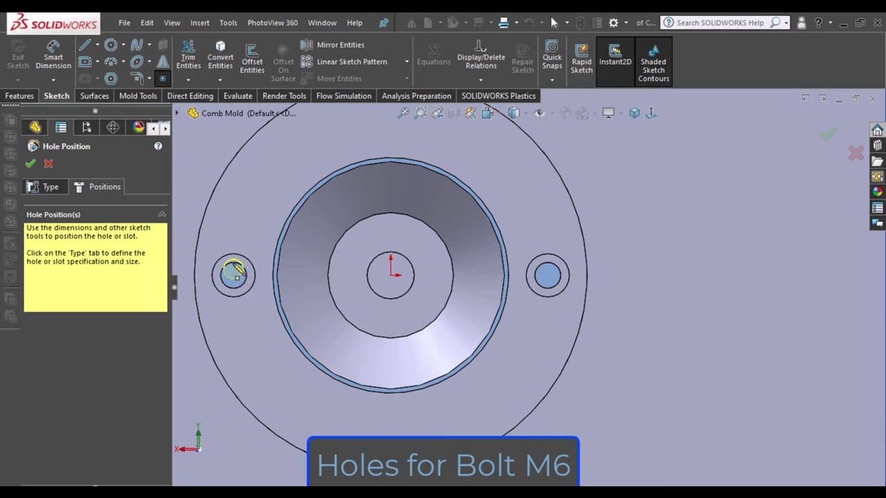
left_click(233, 274)
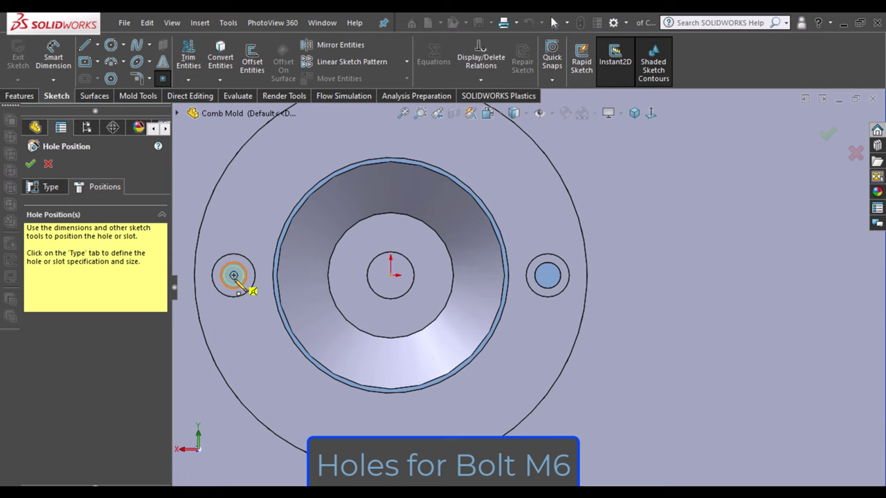
left_click(547, 275)
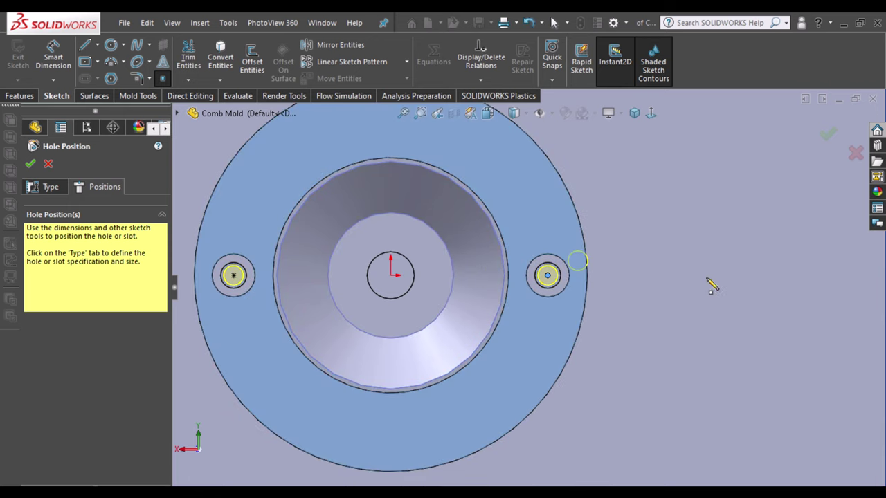
Show hidden lines as visible and orbit to check the tapped holes in 3D.
mouse_move(708, 283)
middle_mouse_down()
mouse_move(577, 188)
mouse_move(550, 135)
middle_mouse_up()
left_click(514, 113)
left_click(516, 186)
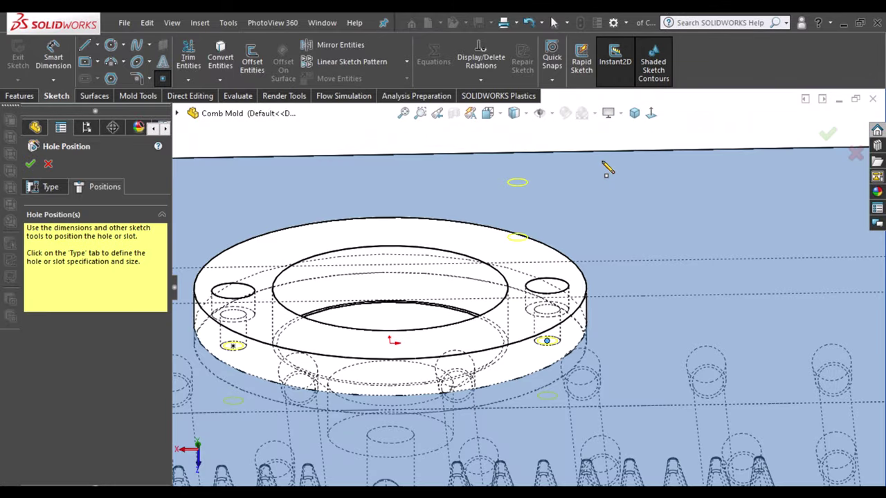
middle_click_drag(598, 268, 587, 307)
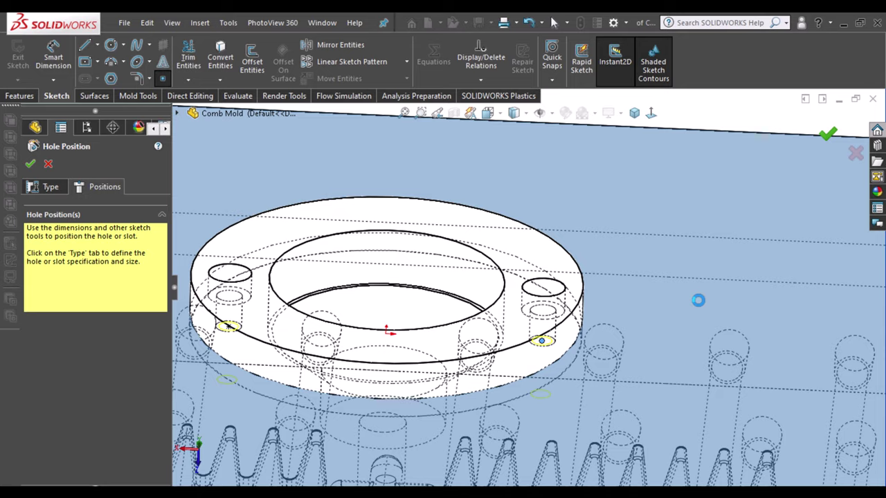
Isolate the top plate and view it straight down from the top.
scroll(700, 305, "up", 3)
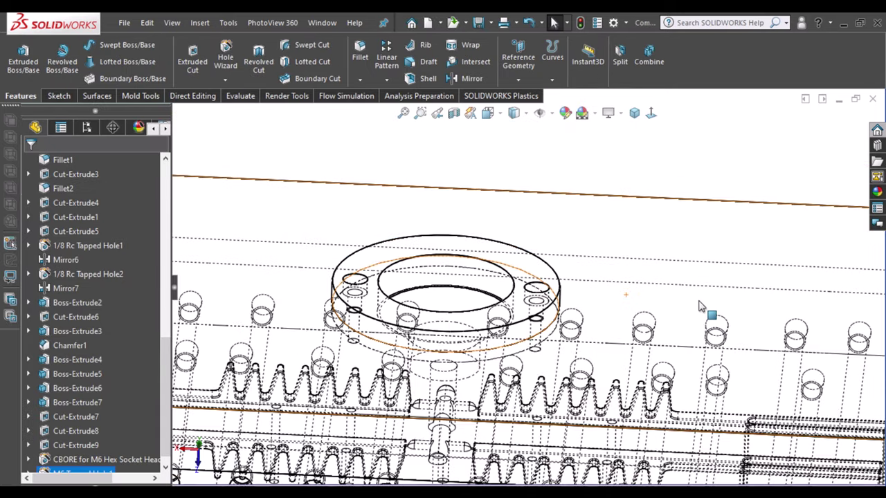
scroll(713, 311, "up", 3)
mouse_move(732, 317)
middle_mouse_down()
mouse_move(467, 270)
mouse_move(461, 178)
mouse_move(485, 437)
middle_mouse_up()
left_click(564, 290)
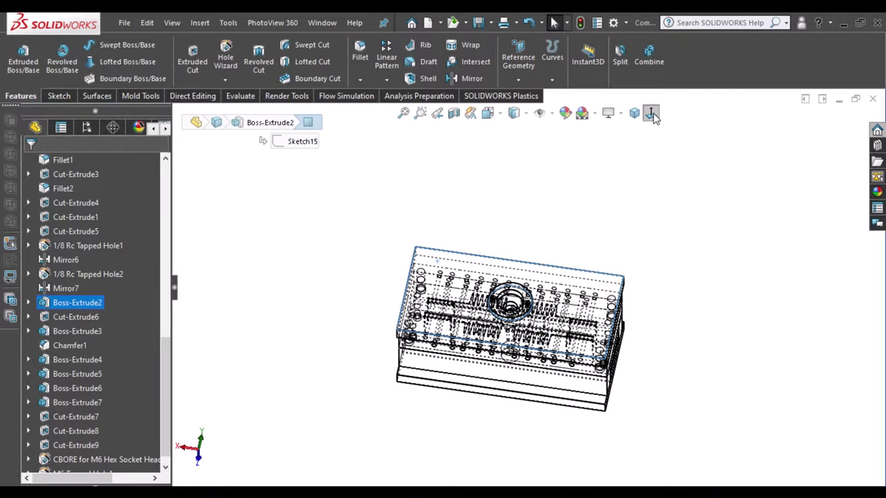
key("ctrl+8")
scroll(692, 267, "up", 3)
left_click(692, 268)
mouse_move(693, 267)
middle_mouse_down()
mouse_move(580, 138)
mouse_move(727, 257)
middle_mouse_up()
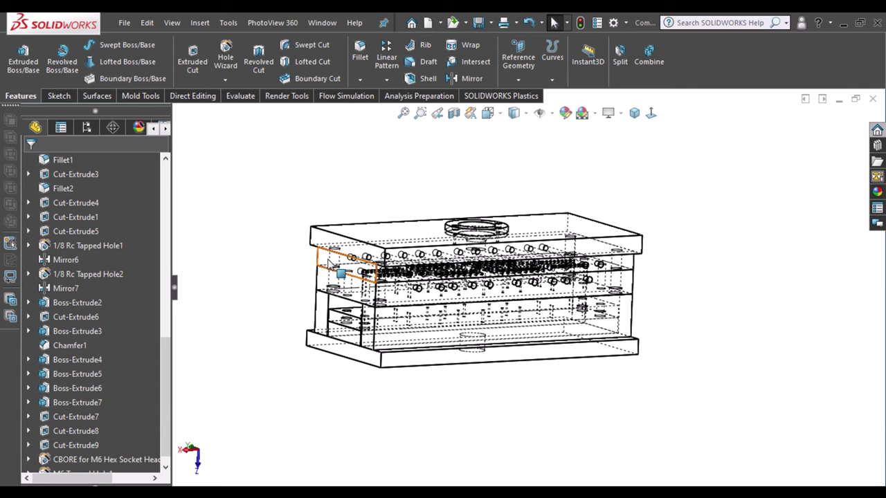
left_click(317, 233)
right_click(322, 219)
left_click(372, 405)
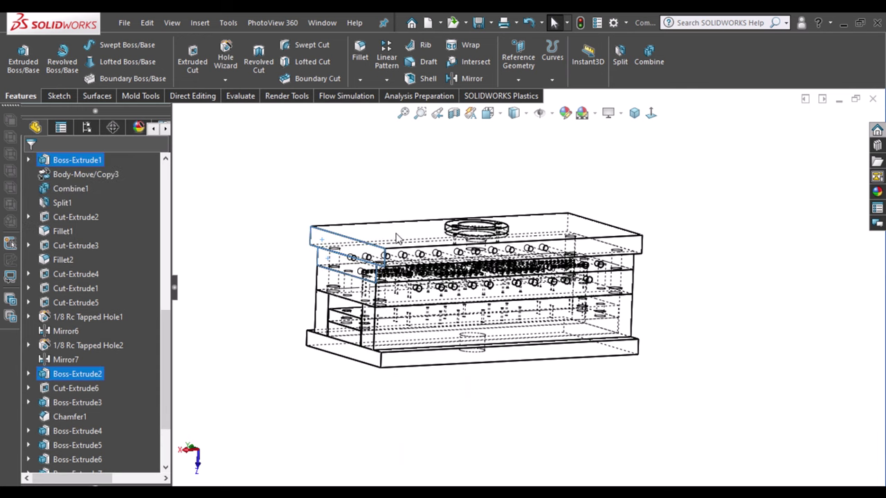
key("ctrl+8")
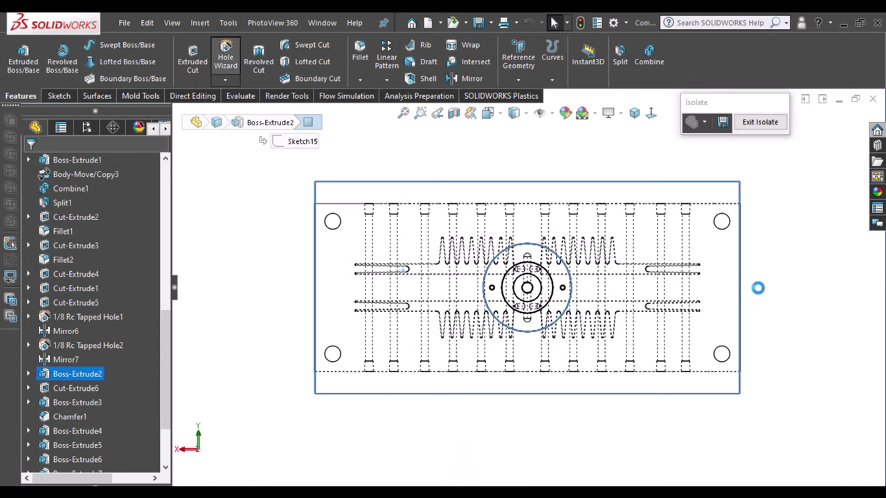
Set up a Counterbore hole: Hex Socket Head ISO 4762, M10, Through All.
scroll(732, 261, "down", 1)
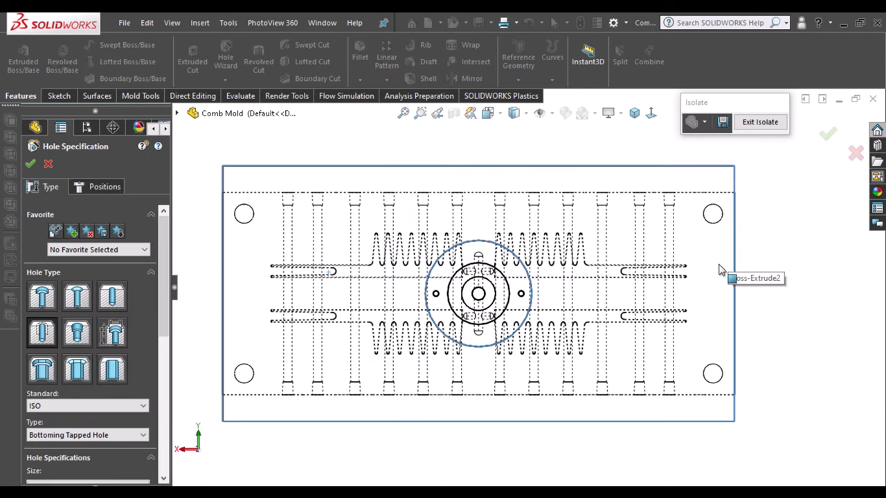
scroll(720, 276, "down", 1)
left_click(41, 296)
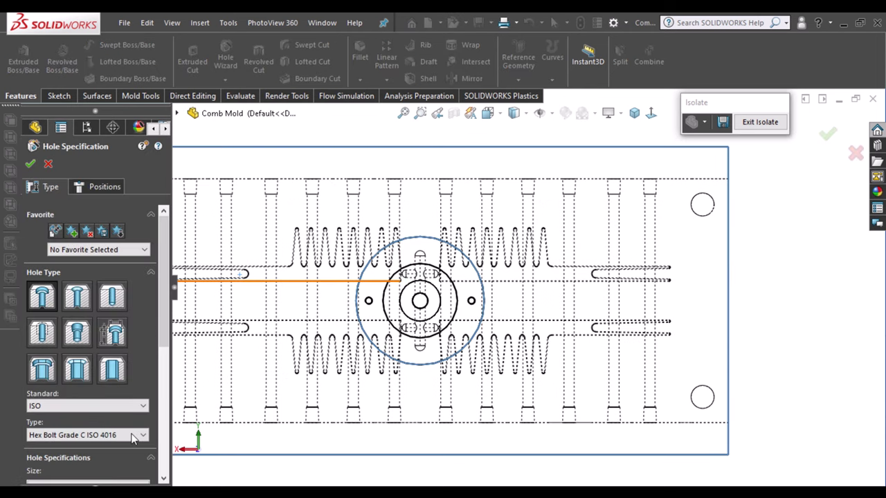
left_click(141, 435)
left_click(83, 472)
scroll(109, 344, "down", 3)
left_click(142, 299)
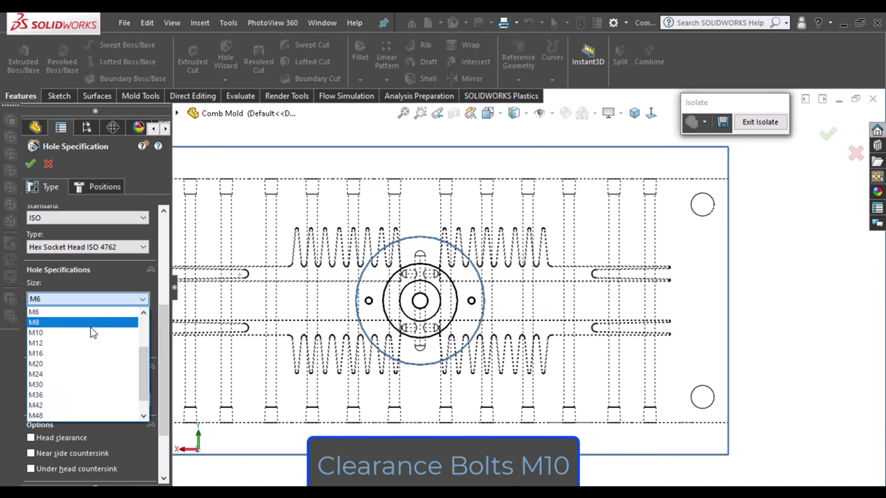
left_click(90, 320)
left_click(142, 383)
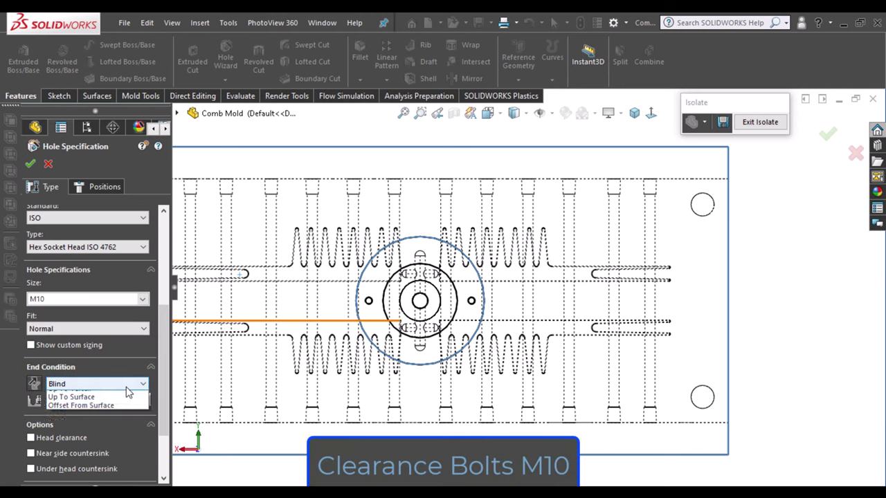
left_click(90, 396)
left_click(104, 186)
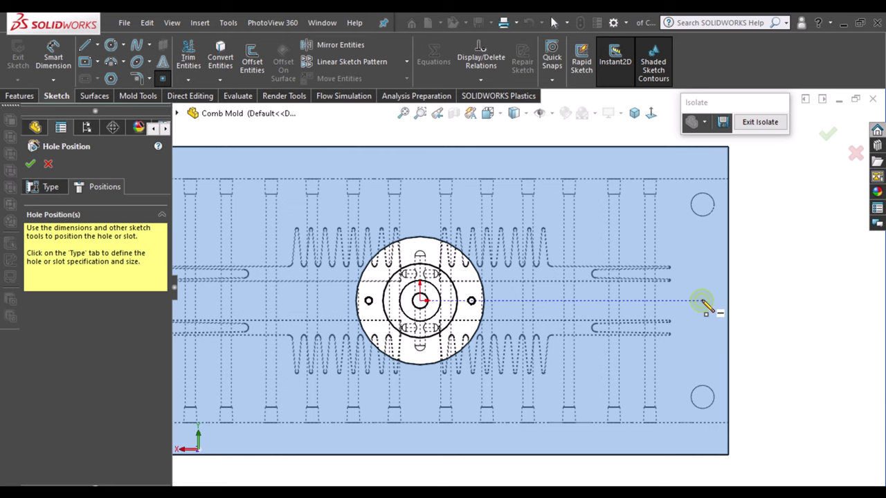
Place two M10 hole points and draw a vertical construction line up from the cavity centre.
left_click(701, 301)
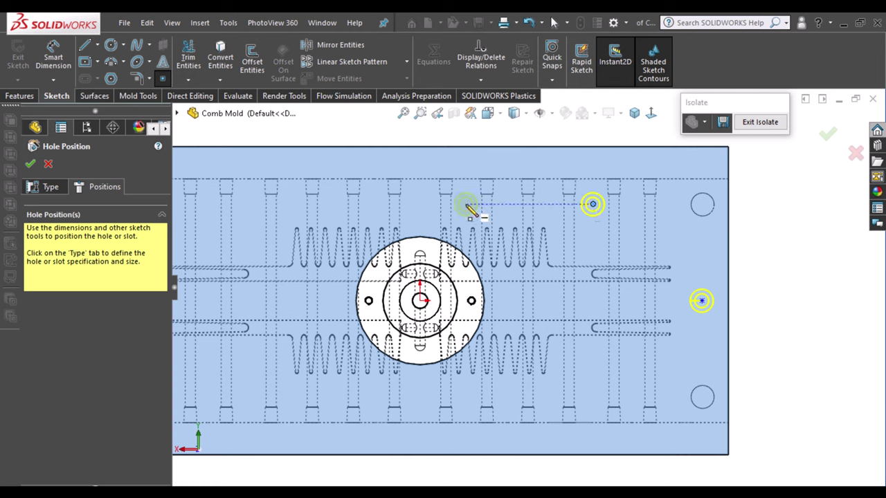
left_click(466, 204)
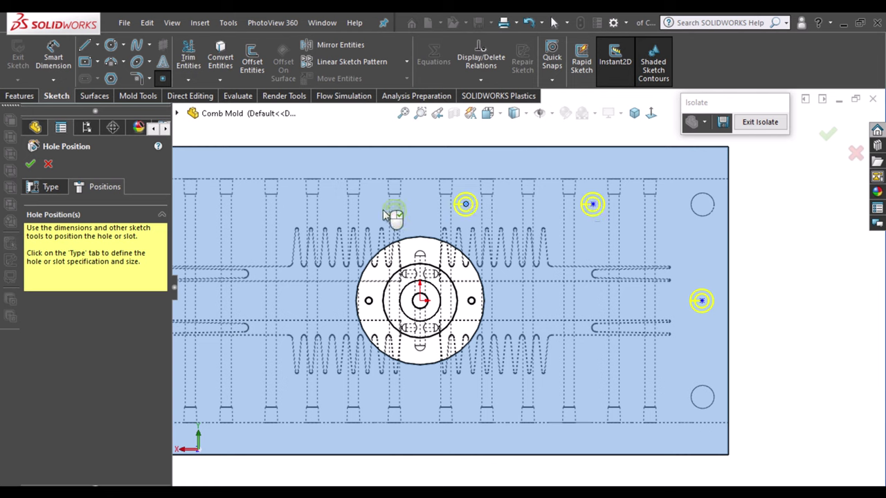
left_click(94, 46)
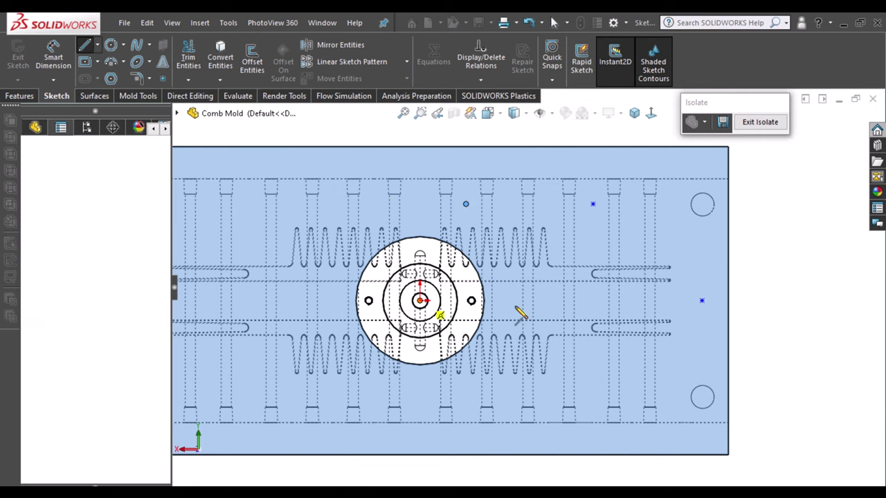
left_click(420, 300)
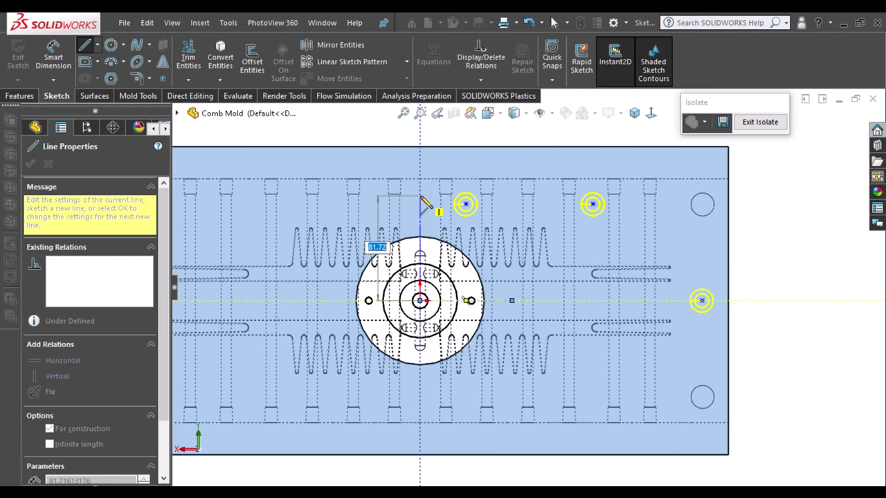
left_click(420, 199)
Draw horizontal construction lines from the vertical centerline to each upper hole point.
scroll(484, 208, "down", 5)
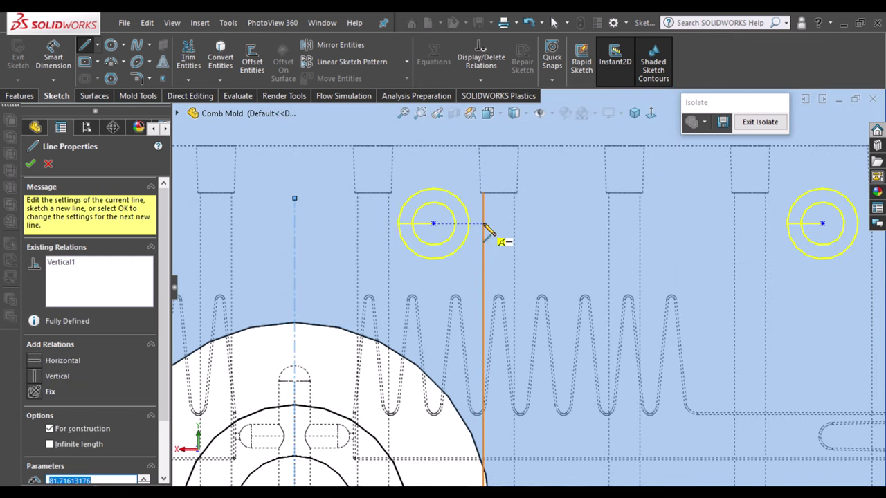
left_click(483, 225)
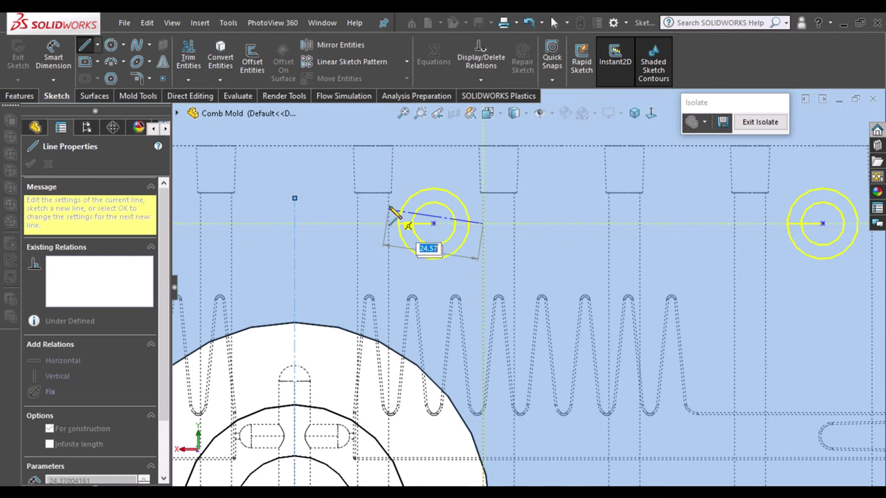
left_click(389, 229)
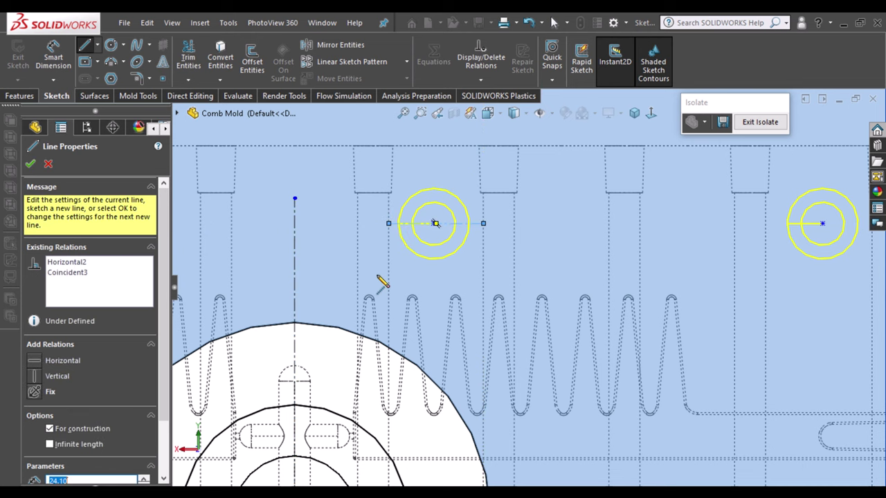
scroll(526, 277, "up", 2)
scroll(549, 259, "down", 3)
left_click(626, 269)
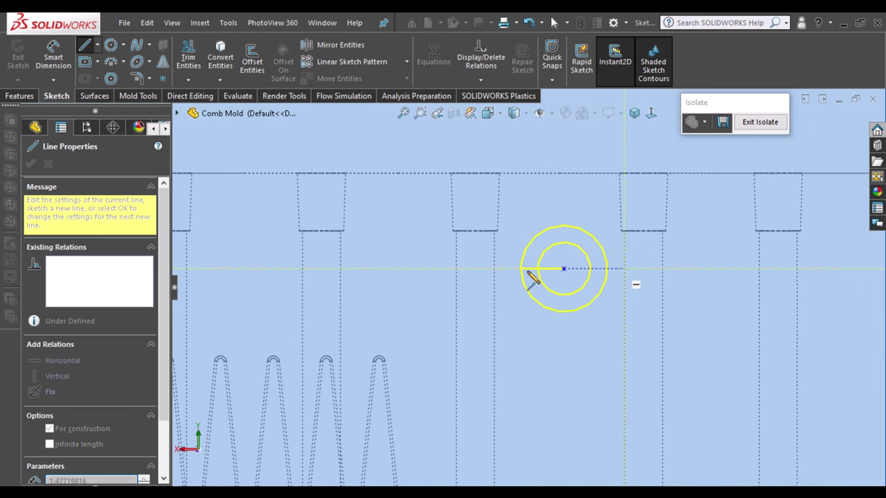
left_click(494, 272)
scroll(474, 242, "up", 1)
scroll(492, 239, "up", 1)
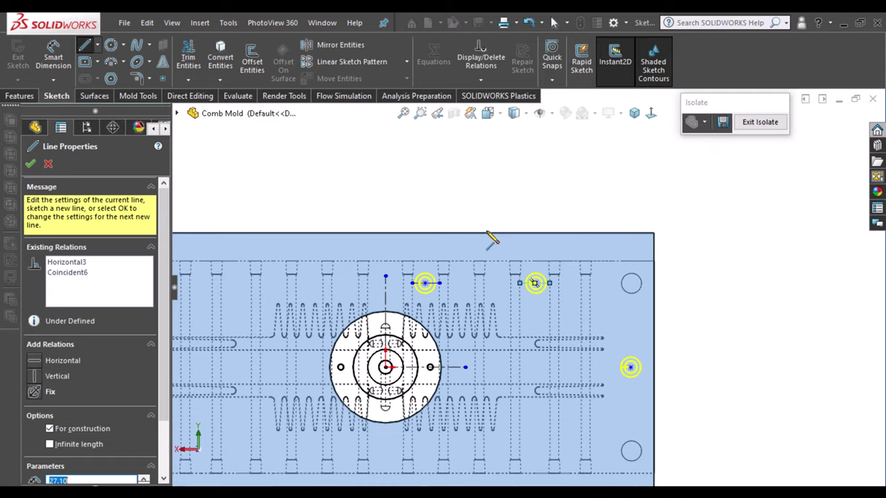
scroll(629, 380, "down", 1)
scroll(628, 379, "down", 1)
scroll(629, 380, "up", 1)
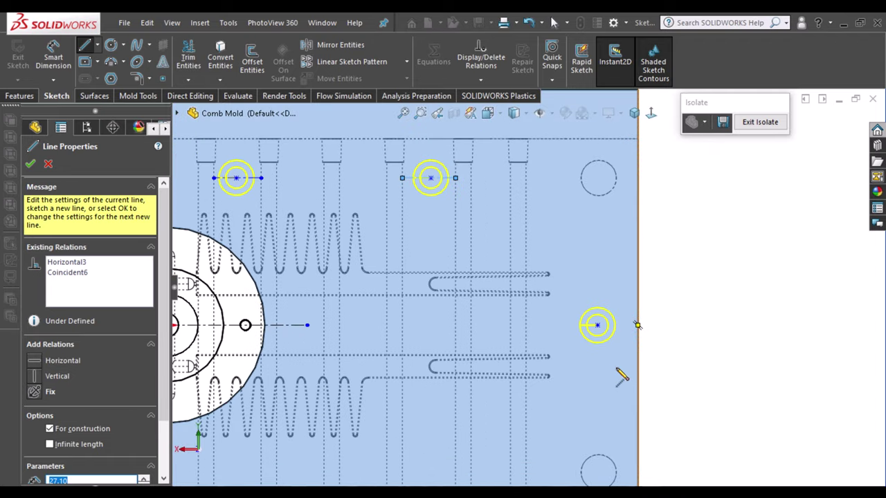
key("Escape")
Extend the horizontal centerline to the right-edge hole and move the second construction line to its hole.
left_click_drag(306, 325, 588, 325)
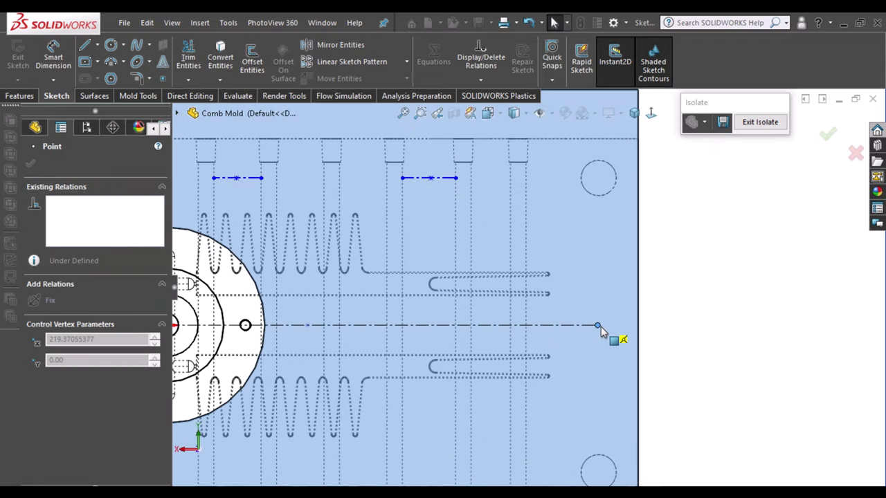
scroll(459, 200, "up", 1)
scroll(494, 209, "down", 3)
left_click(489, 204)
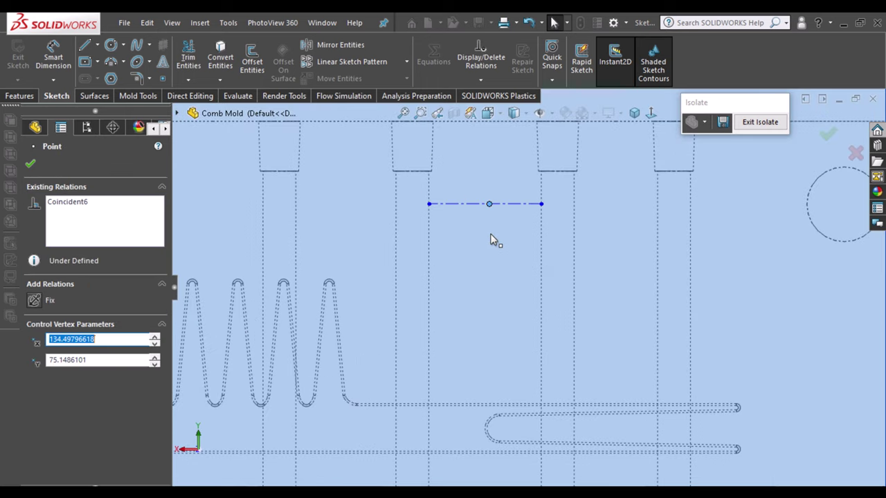
mouse_move(489, 205)
left_mouse_down()
mouse_move(466, 224)
mouse_move(502, 219)
left_mouse_up()
left_click(502, 219)
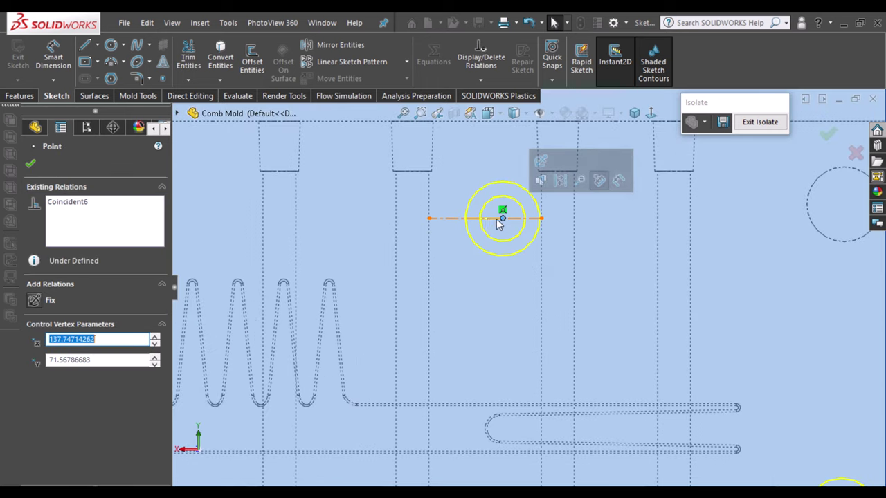
Add Midpoint relations centring both upper hole points on their construction lines.
left_click(484, 220)
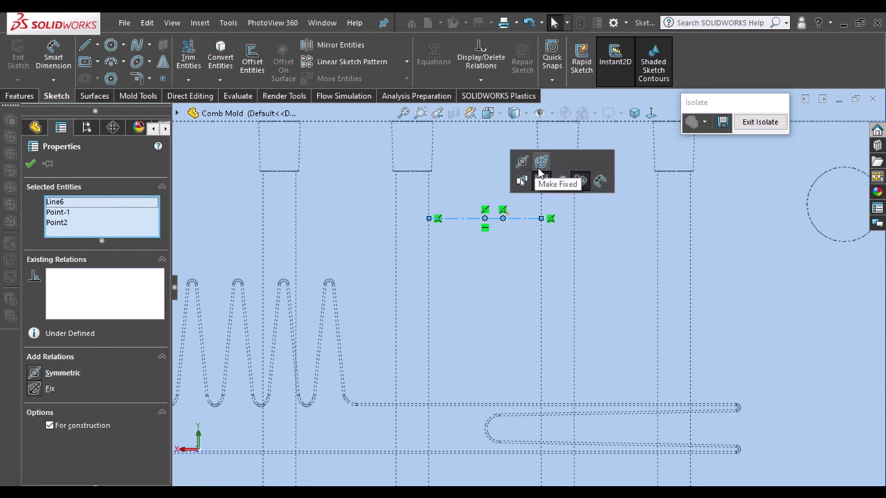
left_click(484, 262)
right_click(485, 222)
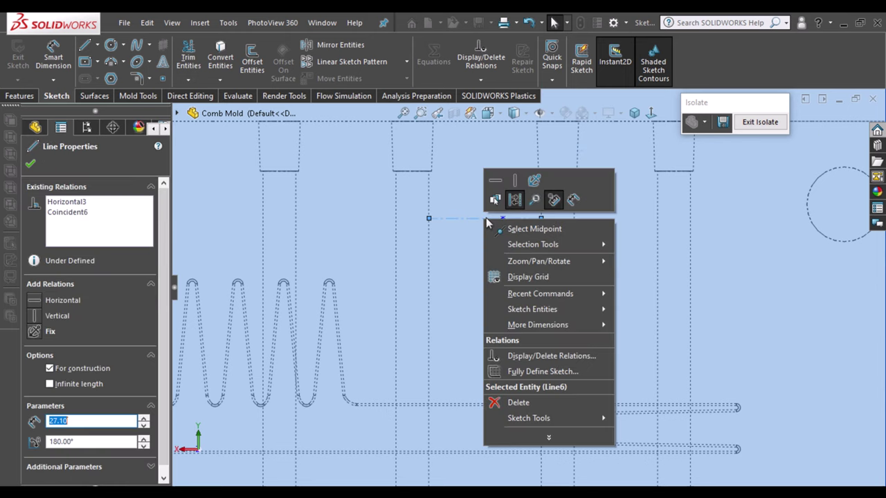
left_click(497, 228)
left_click(485, 219, "ctrl")
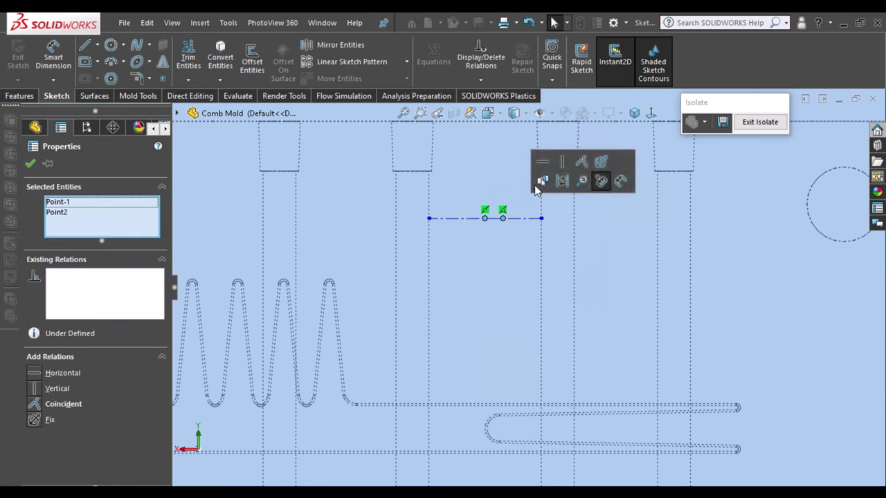
left_click(539, 183)
scroll(309, 240, "down", 3)
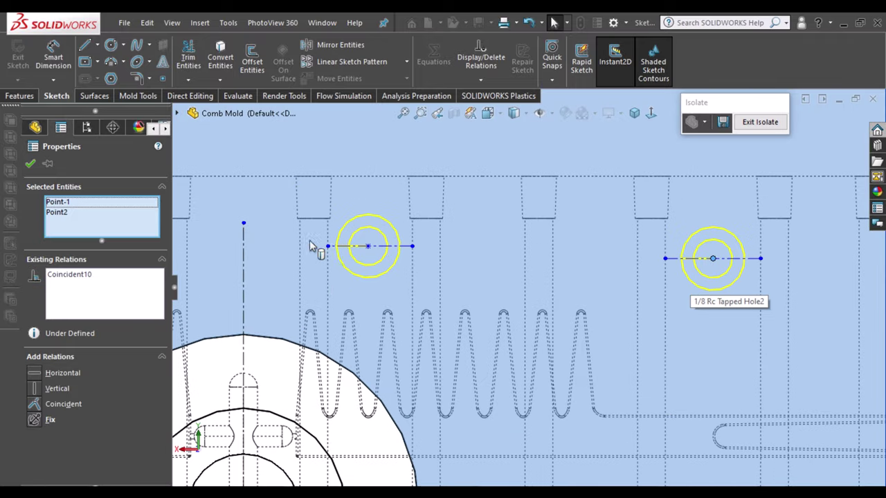
left_click(382, 248)
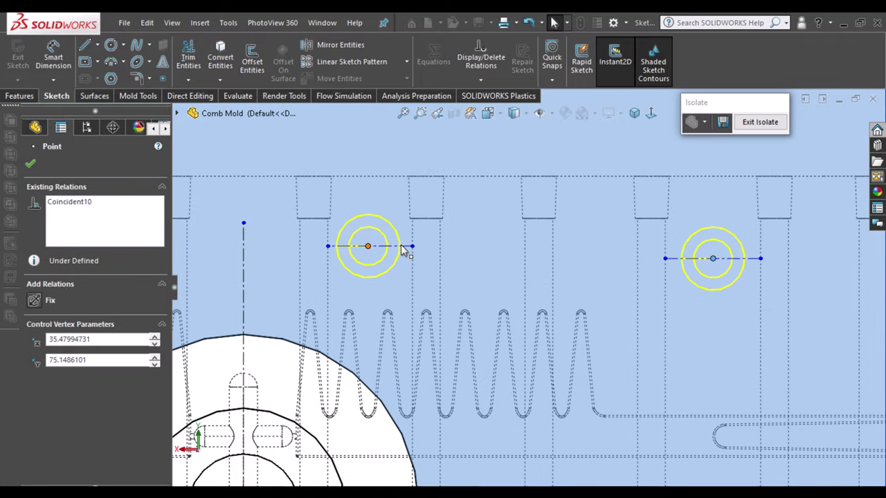
left_click(365, 247, "ctrl")
left_click(394, 209)
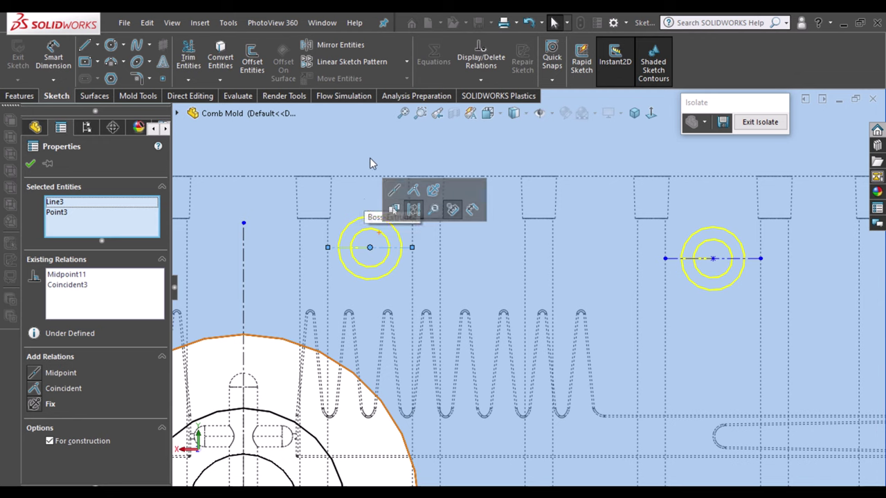
Make the two horizontal construction lines collinear.
left_click(685, 259, "ctrl")
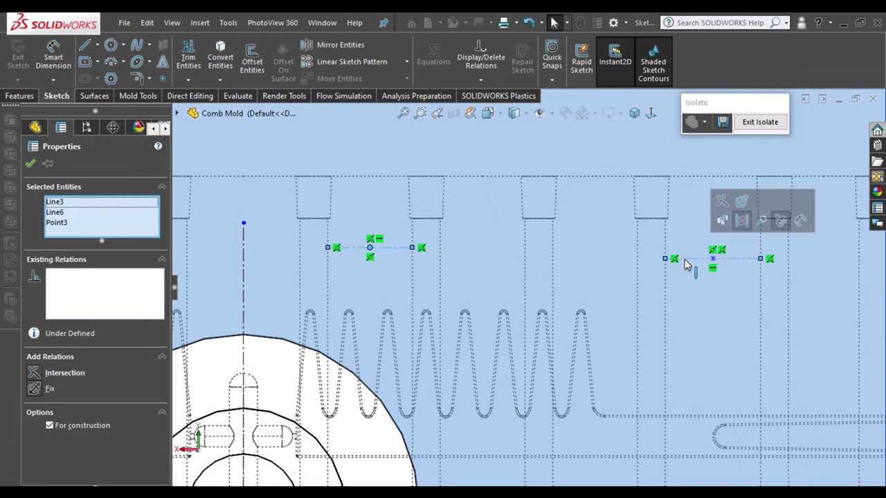
right_click(57, 221)
left_click(87, 248)
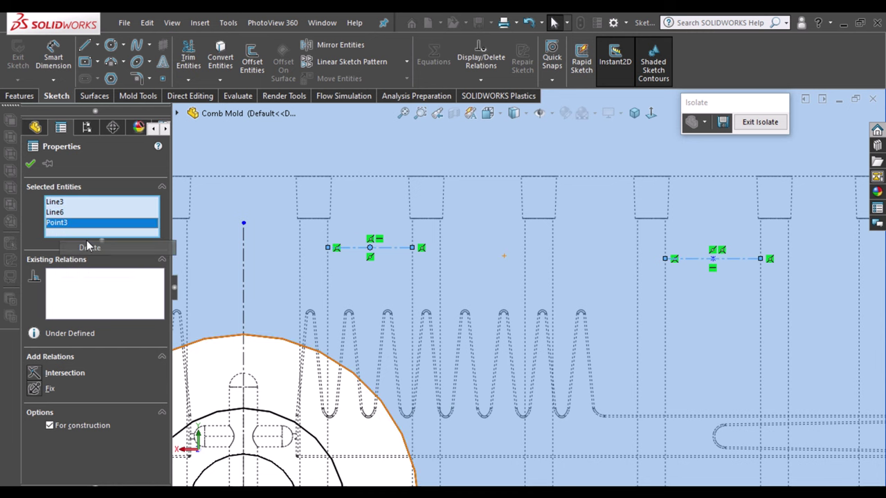
left_click(37, 408)
scroll(533, 305, "up", 3)
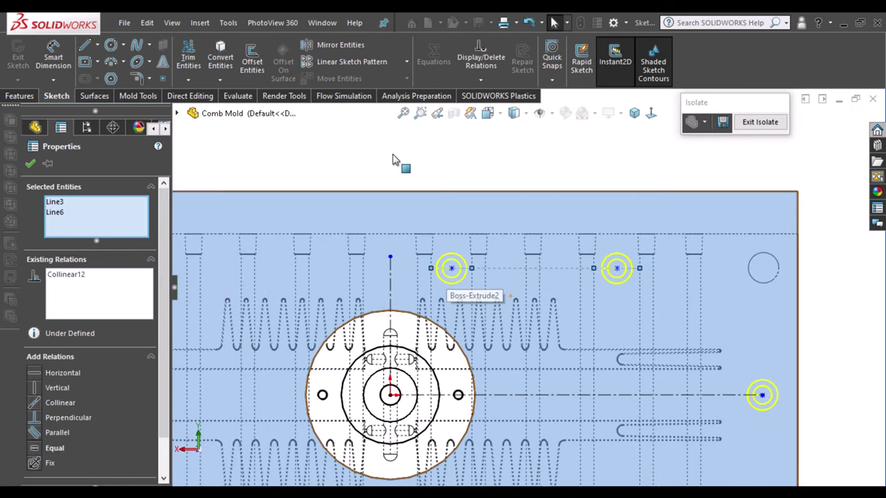
key("Escape")
Dimension the upper construction line 45 mm below the plate's top edge.
left_click(443, 270)
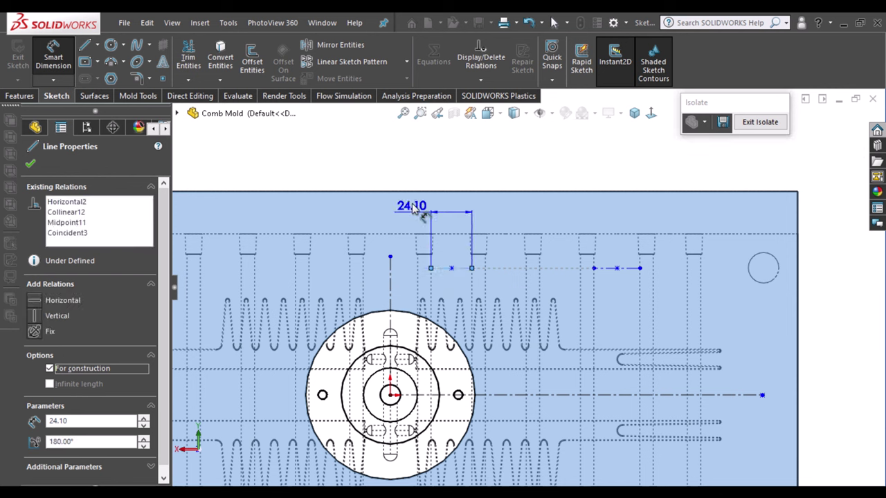
left_click(414, 192)
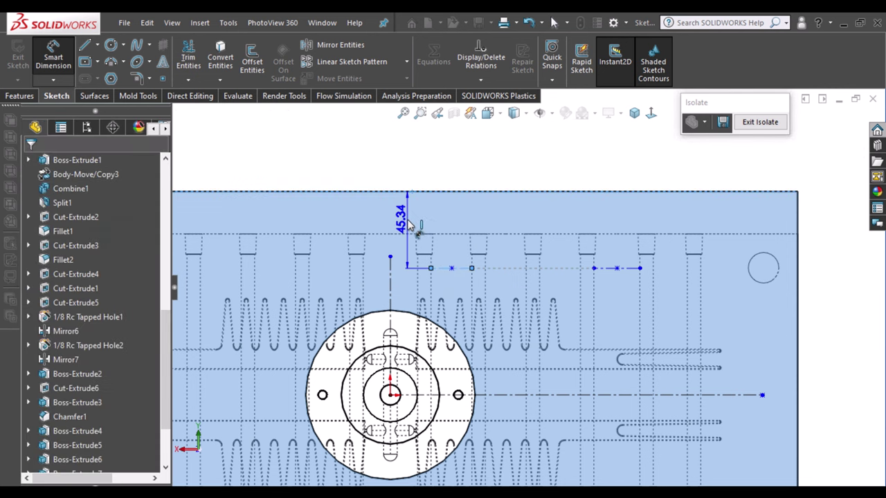
left_click(409, 225)
double_click(409, 225)
key("Return")
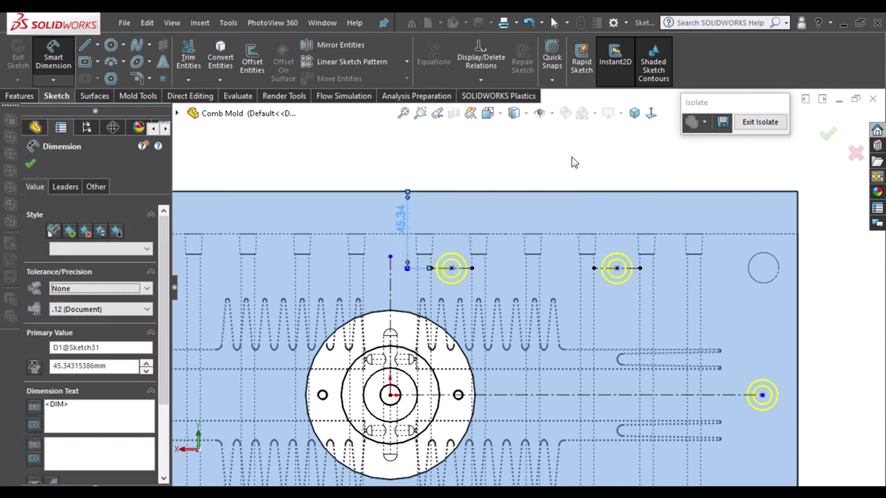
Dimension the right-edge hole point 20 mm from the plate's right edge.
left_click(763, 396)
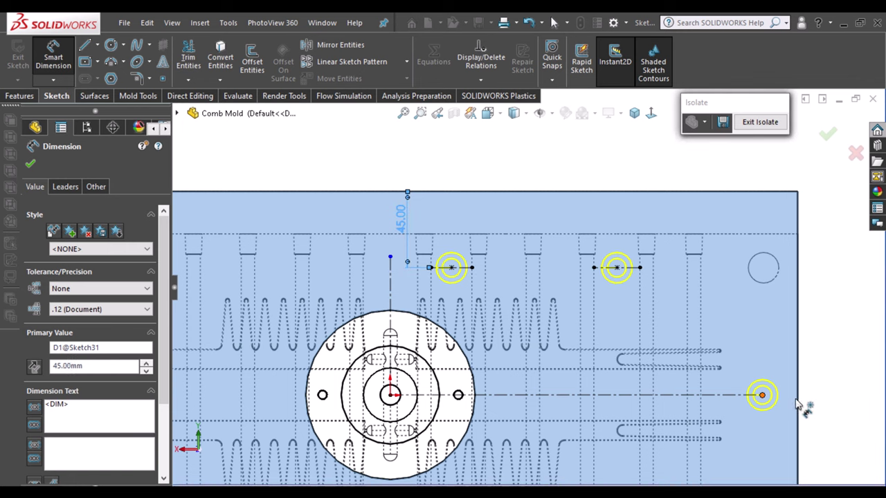
left_click(795, 379)
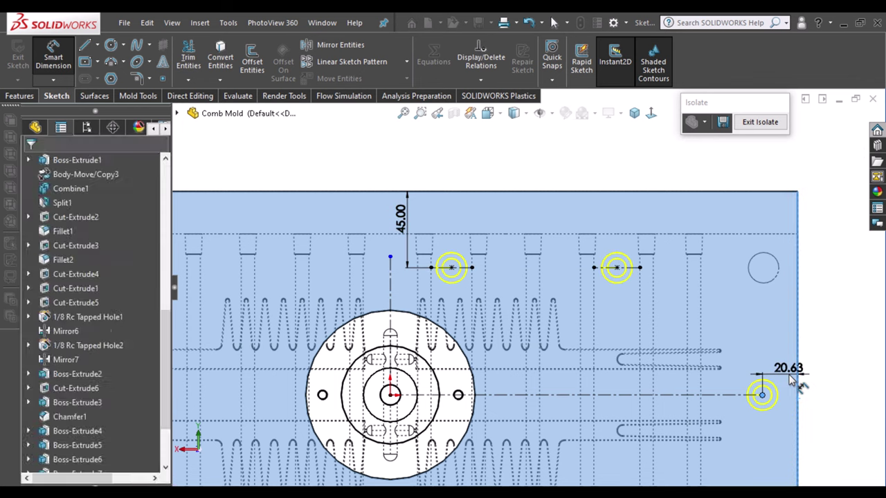
double_click(790, 380)
type("20")
key("Return")
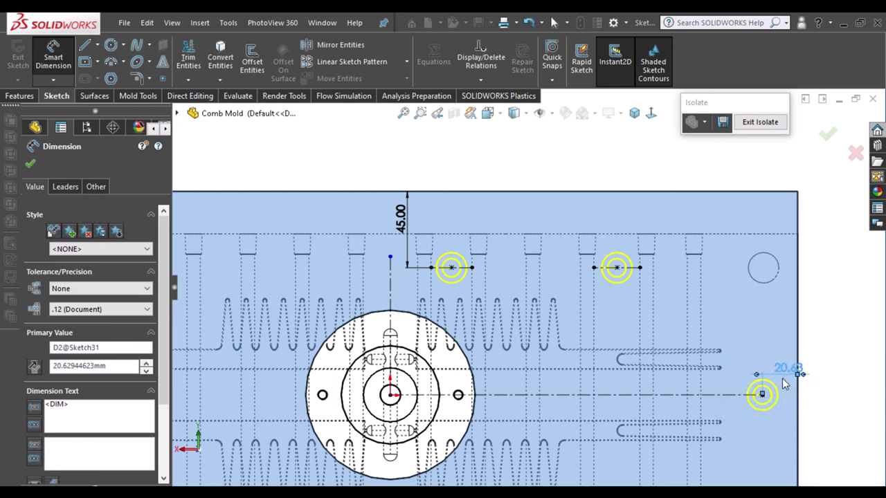
left_click(824, 312)
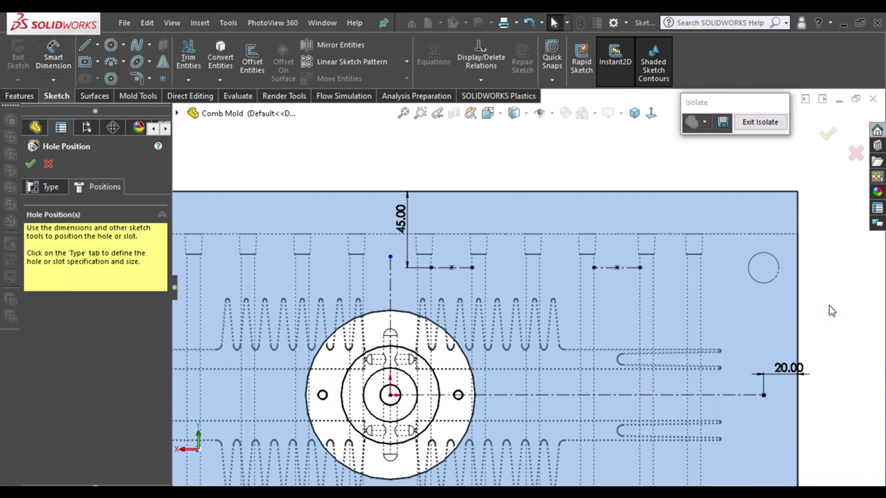
Select both upper hole points and the horizontal centerline as the mirror line.
left_click(452, 267)
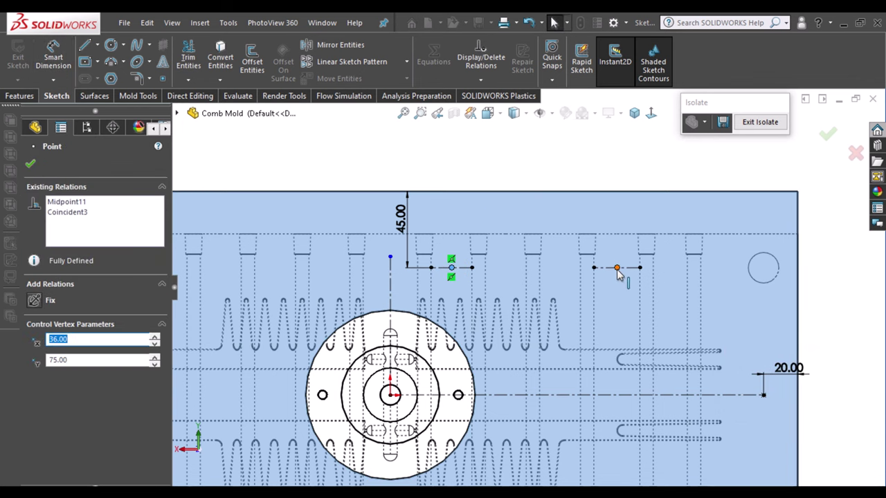
left_click(617, 267, "ctrl")
left_click(517, 395, "ctrl")
Mirror the upper hole points below the vertical centerline.
left_click(340, 44)
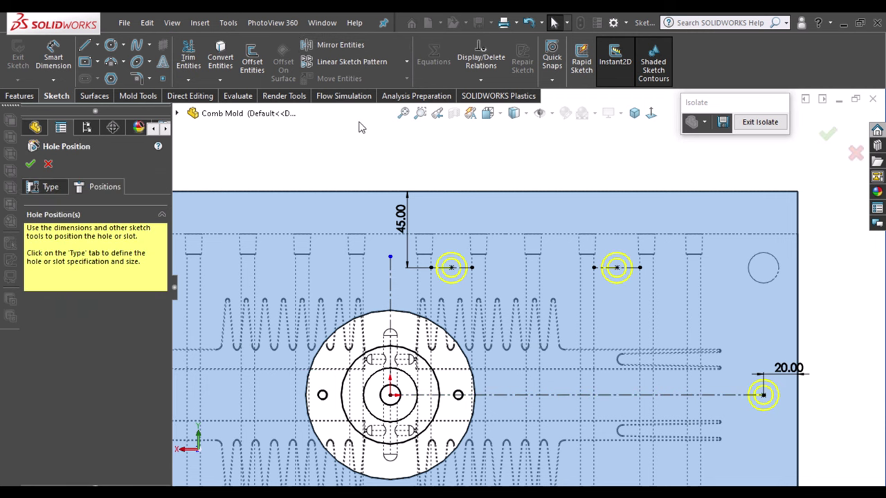
key("f")
scroll(565, 415, "down", 2)
left_click(425, 264)
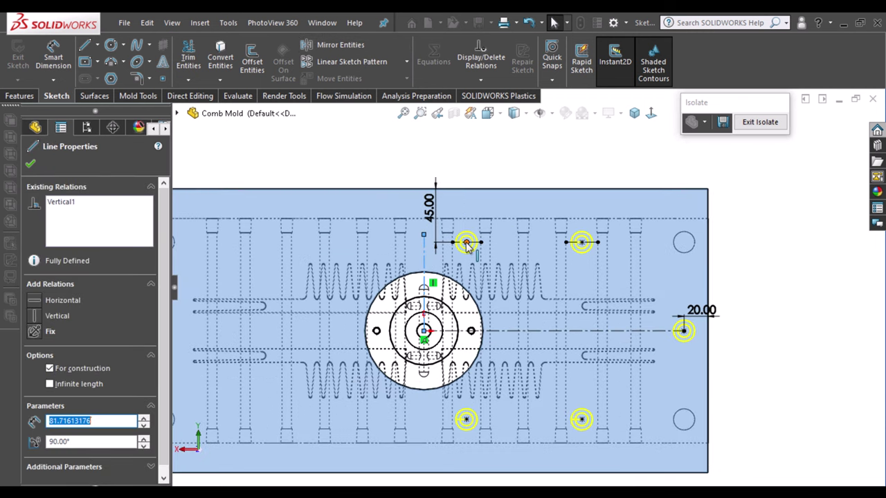
left_click(581, 242)
left_click(683, 331)
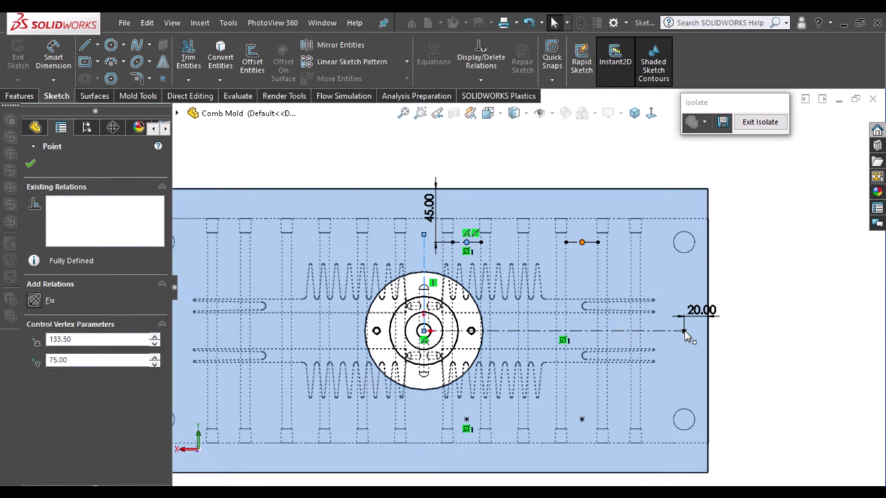
left_click(582, 420, "ctrl")
left_click(466, 420, "ctrl")
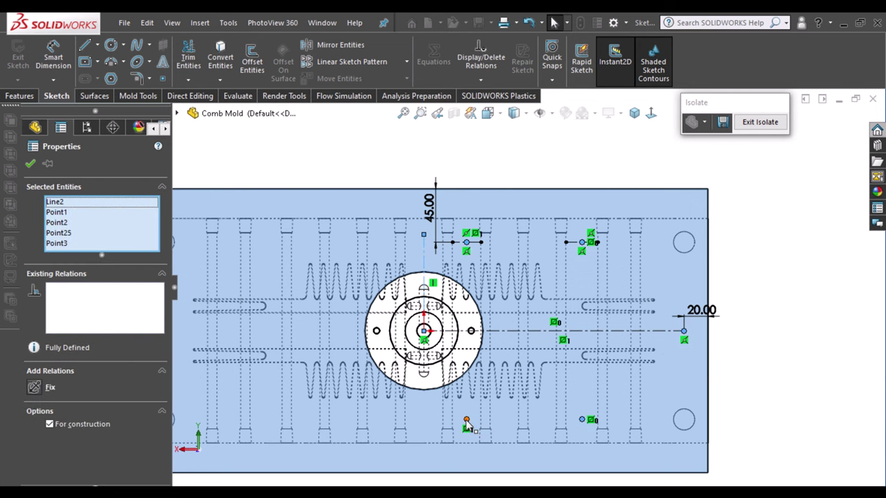
key("Escape")
key("f")
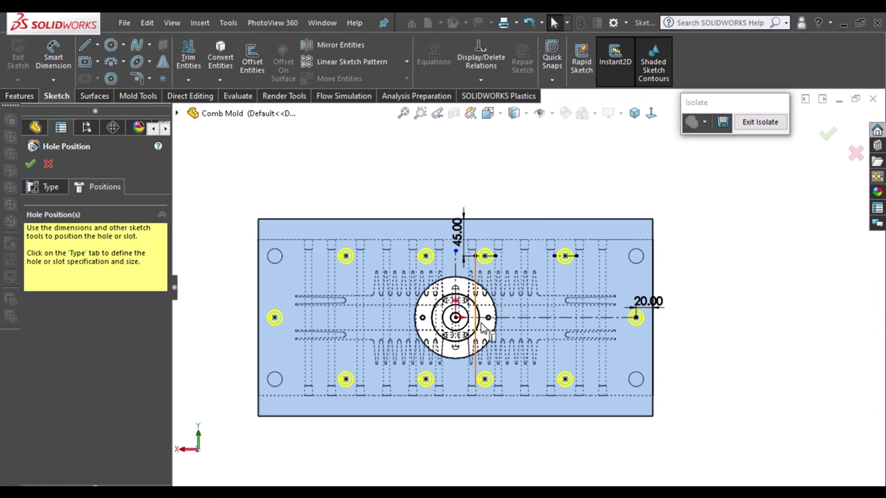
Limit the M10 through-all holes' feature scope to the upper mold body only.
key("ctrl+1")
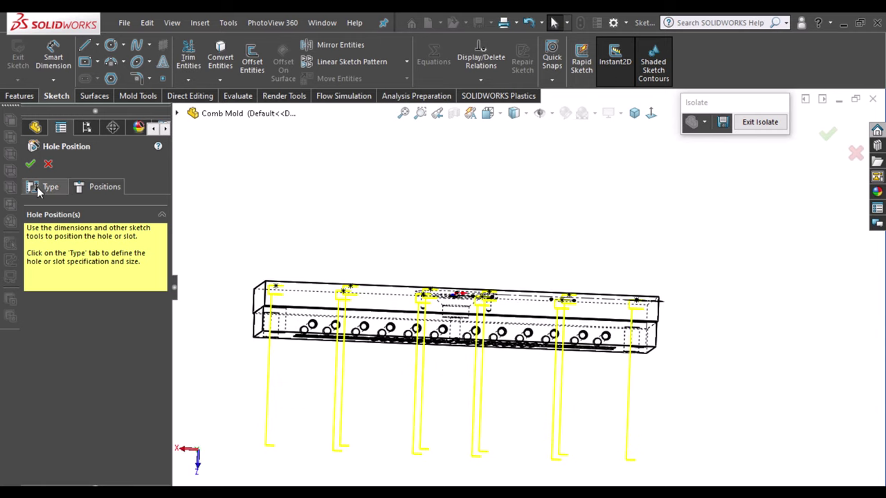
left_click(37, 187)
scroll(97, 311, "down", 5)
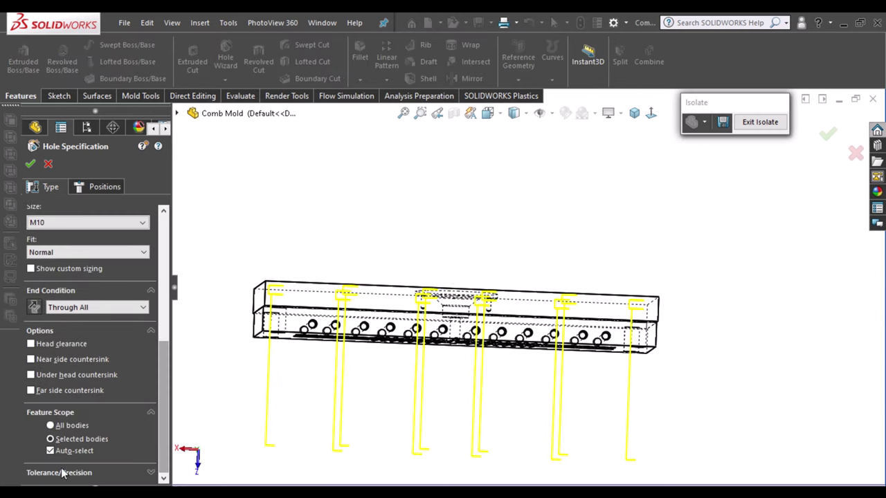
left_click(293, 300)
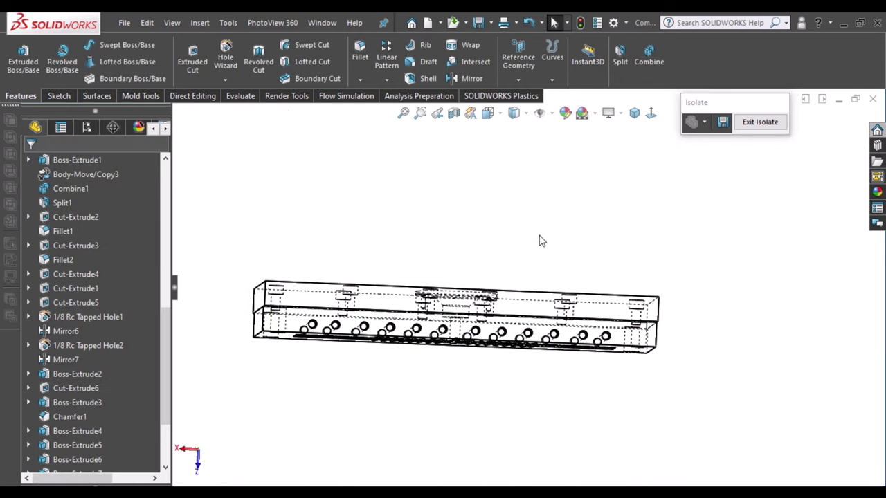
mouse_move(538, 239)
middle_mouse_down()
mouse_move(579, 259)
mouse_move(549, 462)
mouse_move(526, 415)
middle_mouse_up()
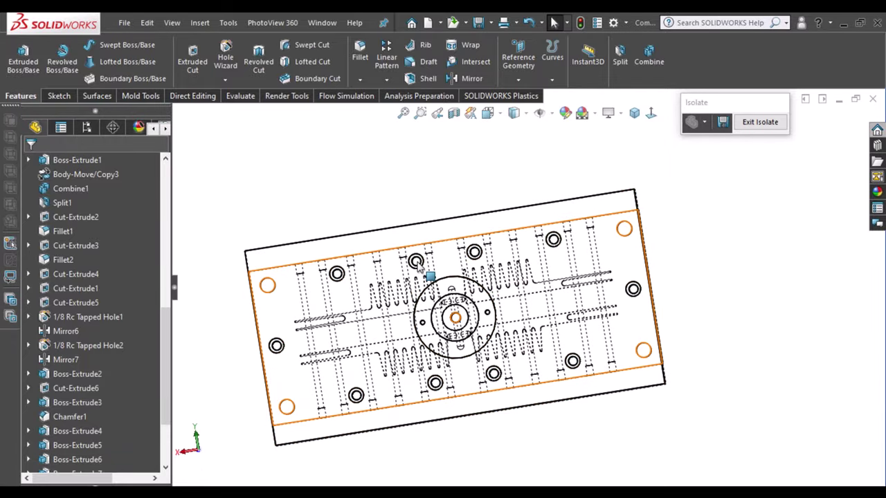
Start an M10 tapped hole on the plate's top face with a Blind end condition.
left_click(485, 249)
key("ctrl+8")
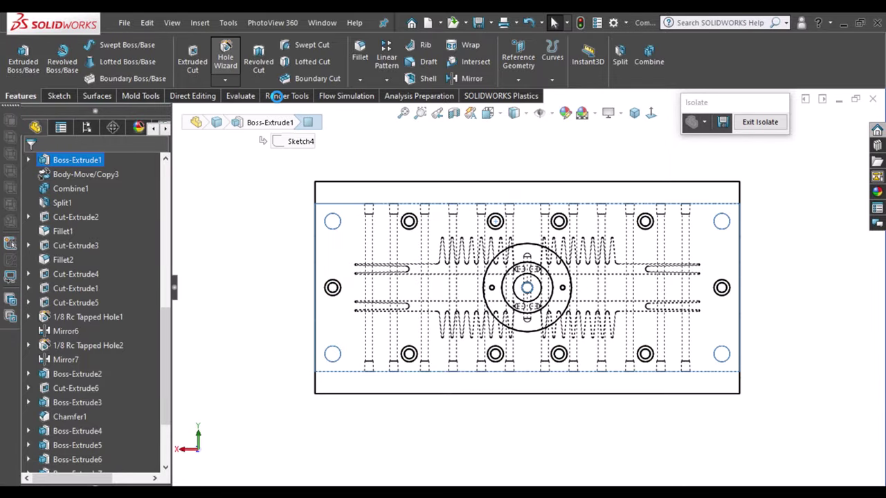
left_click(225, 57)
left_click(43, 333)
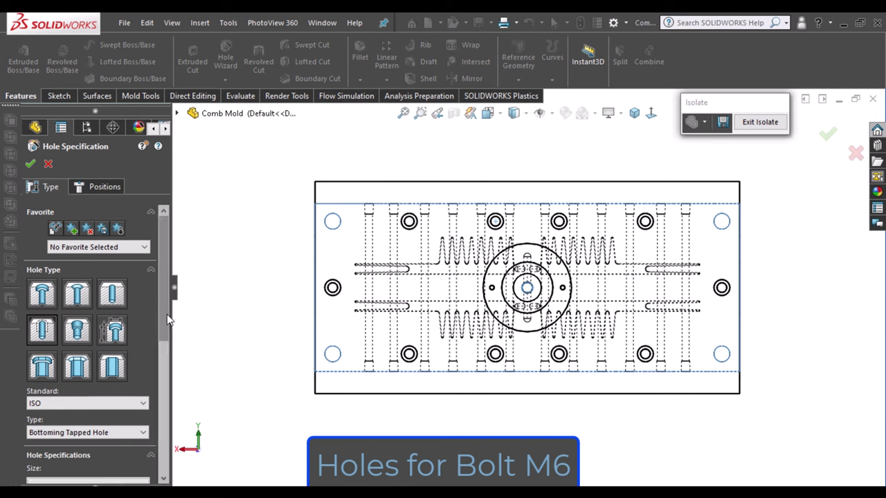
scroll(165, 380, "down", 2)
scroll(165, 379, "down", 1)
left_click(97, 367)
left_click(70, 379)
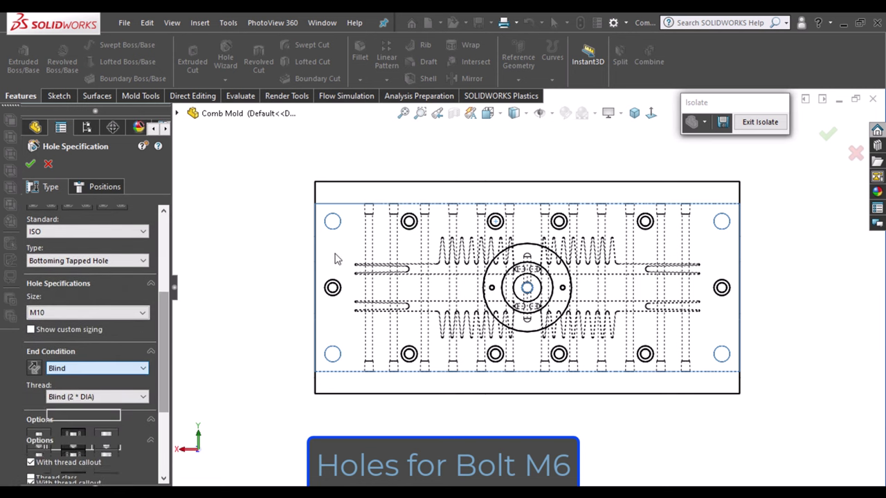
scroll(333, 293, "down", 3)
scroll(333, 292, "down", 2)
Place the tapped holes at the five existing bolt-hole centres on the plate.
left_click(105, 187)
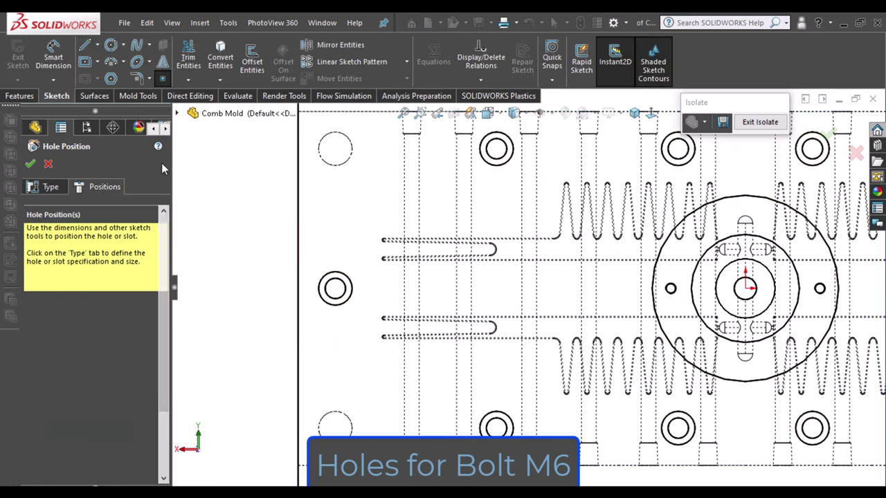
left_click(337, 288)
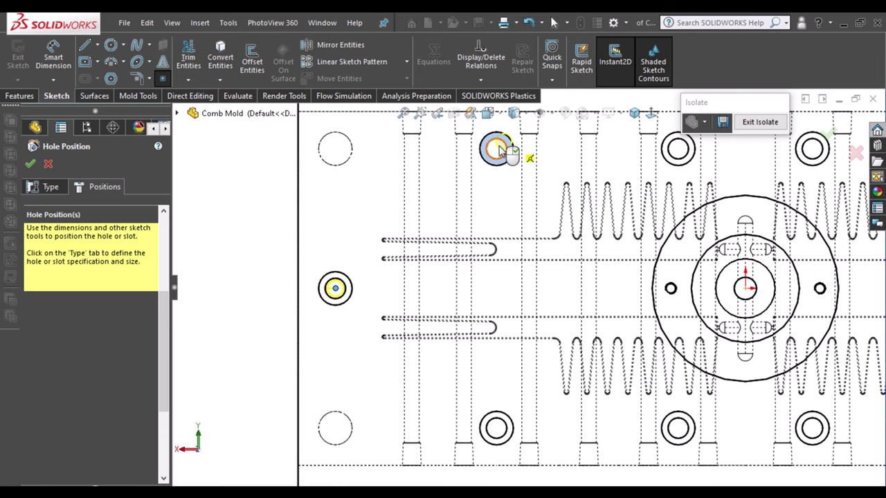
left_click(496, 148)
left_click(677, 149)
left_click(812, 149)
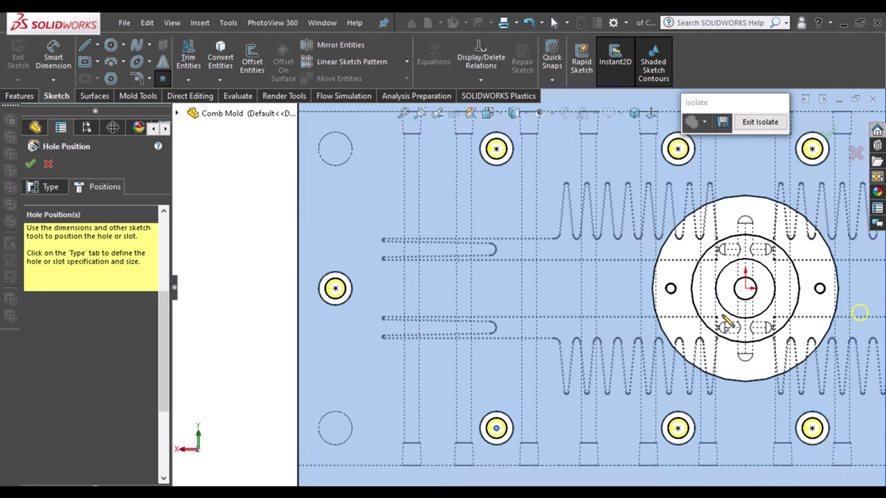
middle_click_drag(726, 322, 315, 317, "ctrl")
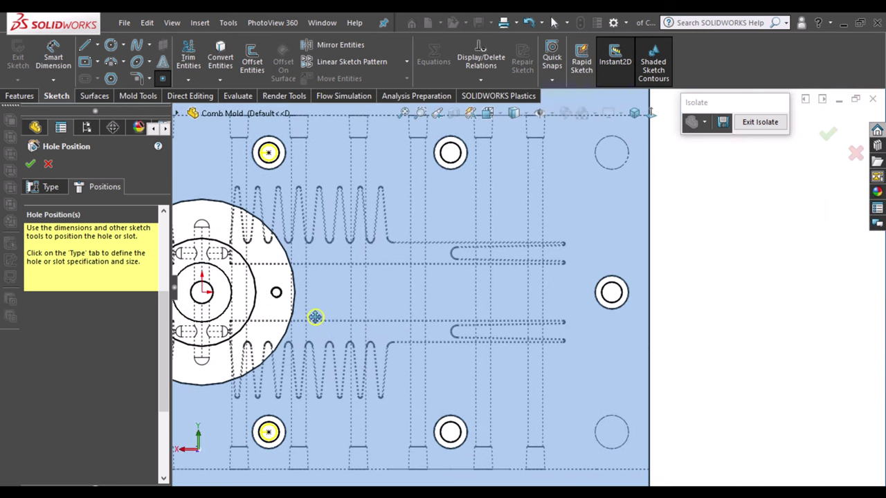
left_click(451, 433)
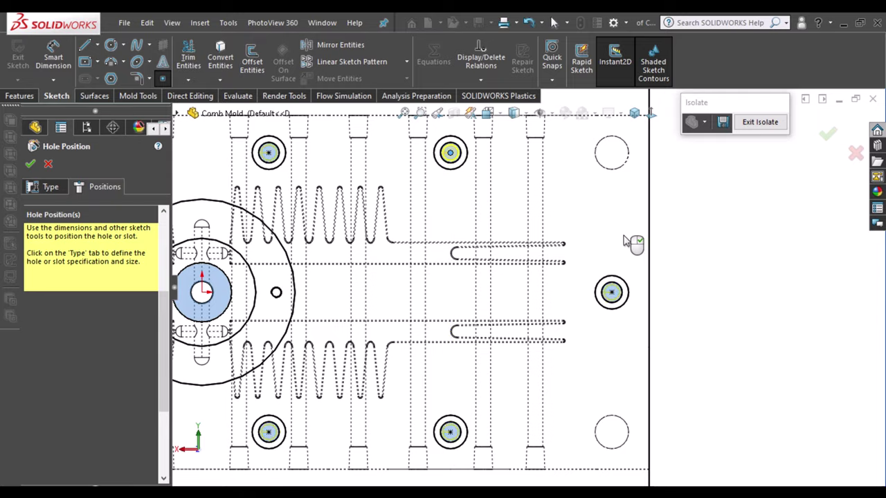
Fit and orbit the whole mold to review the new holes.
key("f")
mouse_move(678, 251)
middle_mouse_down()
mouse_move(522, 182)
mouse_move(533, 307)
mouse_move(514, 317)
middle_mouse_up()
scroll(513, 317, "down", 5)
scroll(508, 352, "down", 3)
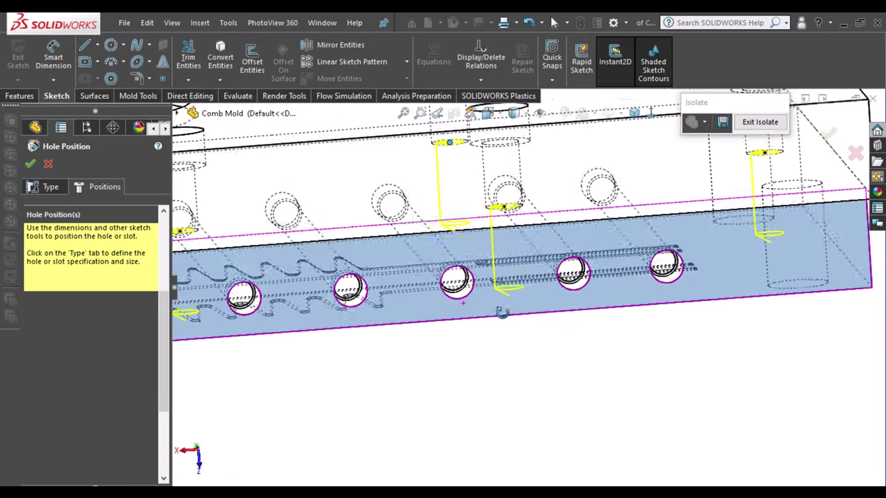
mouse_move(508, 352)
middle_mouse_down()
mouse_move(497, 361)
mouse_move(524, 390)
middle_mouse_up()
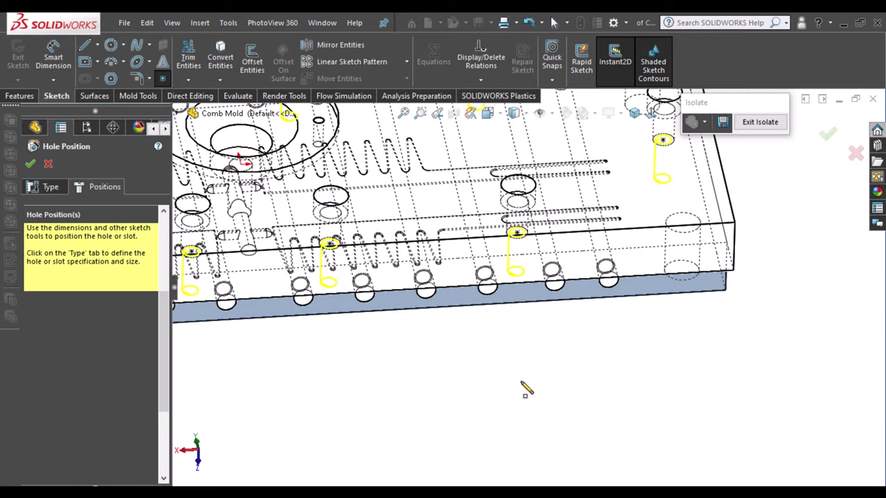
scroll(451, 173, "up", 5)
scroll(759, 311, "up", 2)
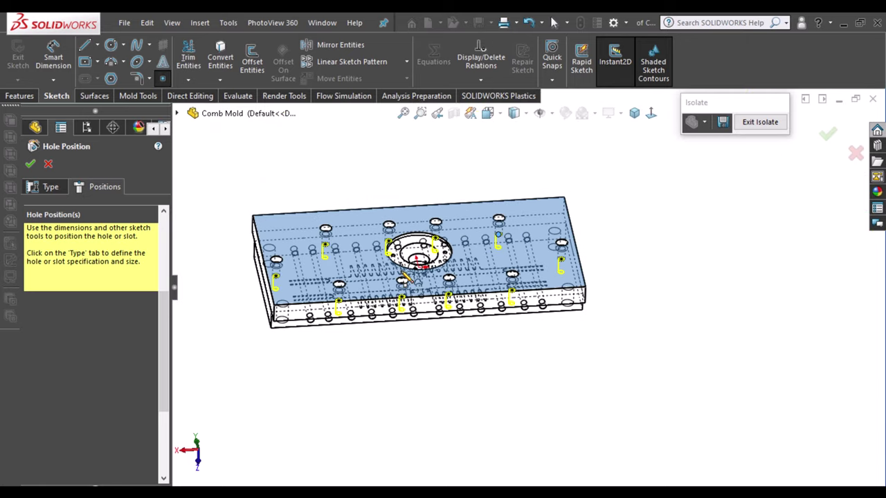
scroll(415, 263, "down", 1)
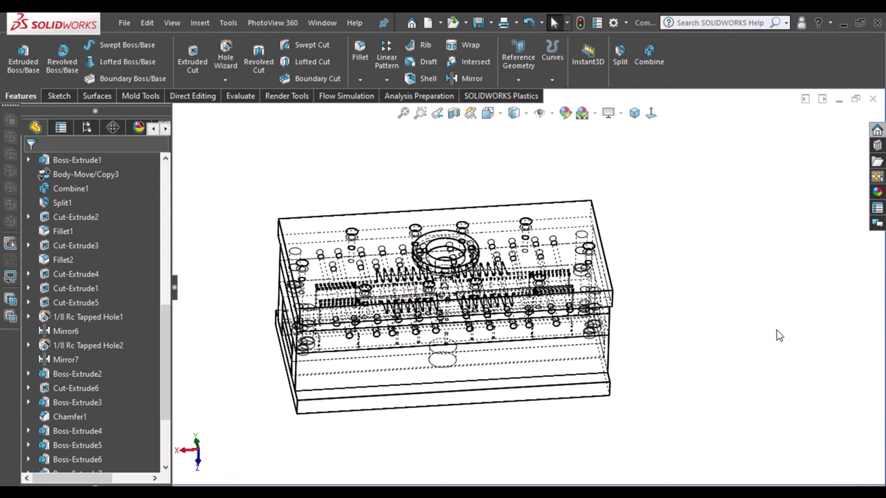
Isolate the plate body so only it is shown.
mouse_move(776, 335)
middle_mouse_down()
mouse_move(718, 239)
mouse_move(702, 247)
middle_mouse_up()
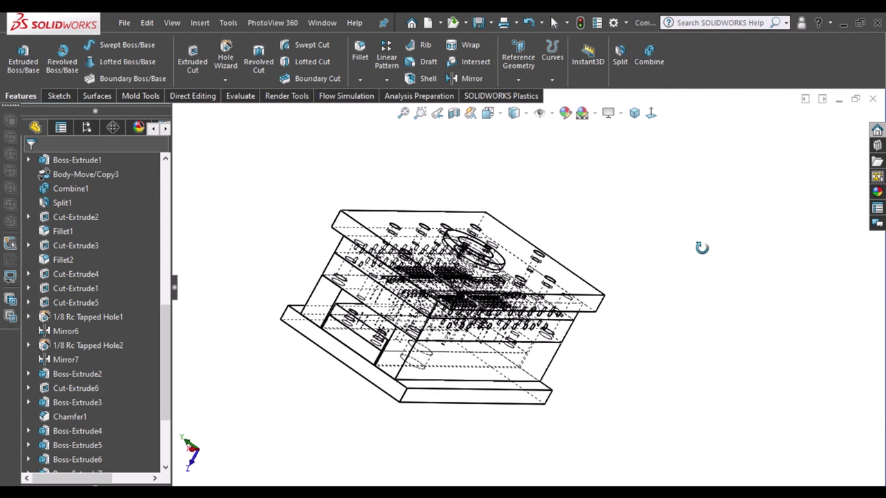
left_click(344, 249)
right_click(344, 250)
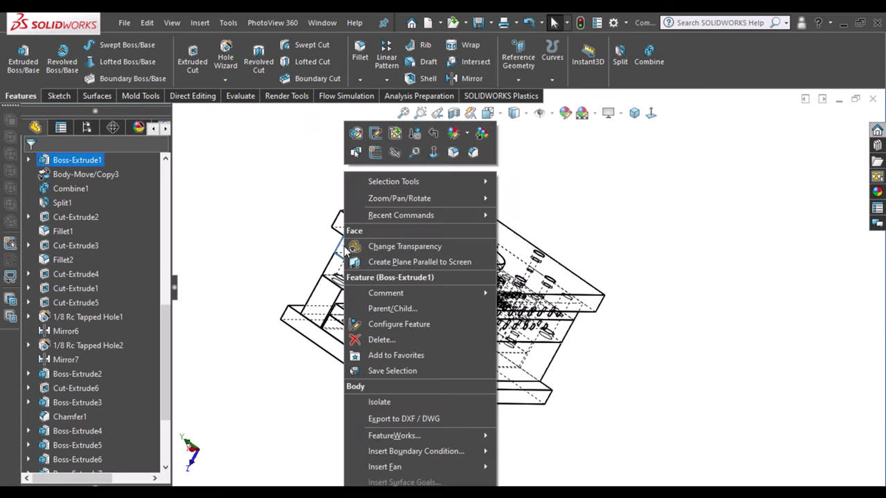
left_click(394, 403)
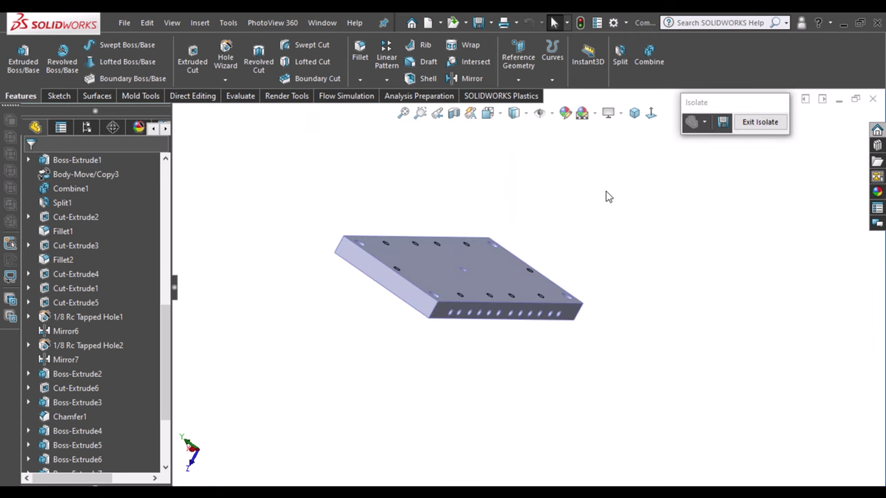
Set up a Blind counterbored hole on the top face: Ø22, Ø26 counterbore, 4 mm deep.
left_click(530, 257)
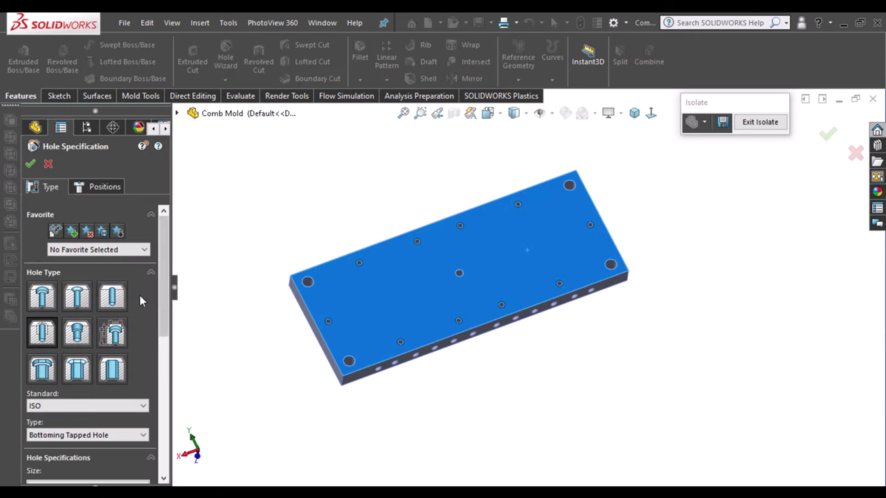
left_click(87, 270)
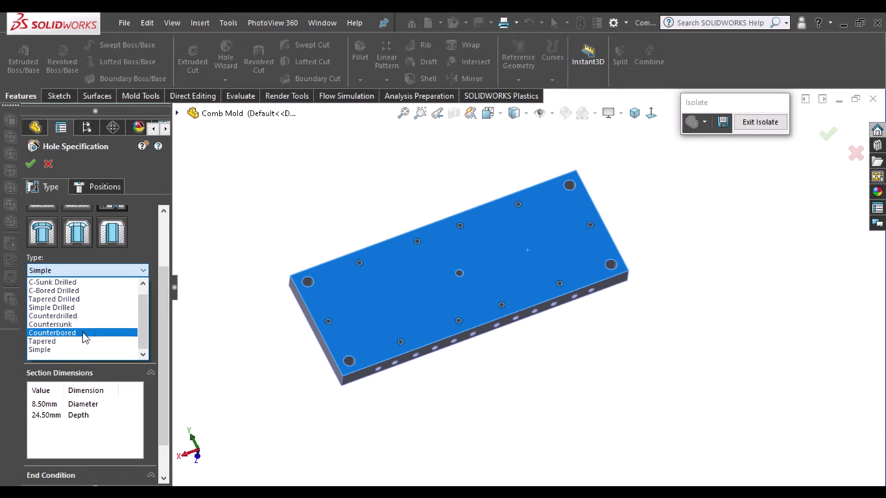
left_click(83, 331)
scroll(90, 326, "down", 2)
double_click(45, 361)
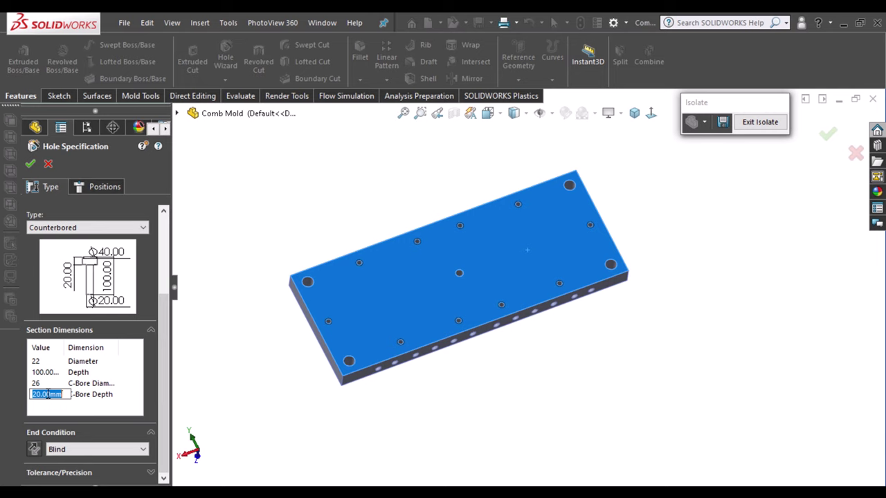
left_click(112, 450)
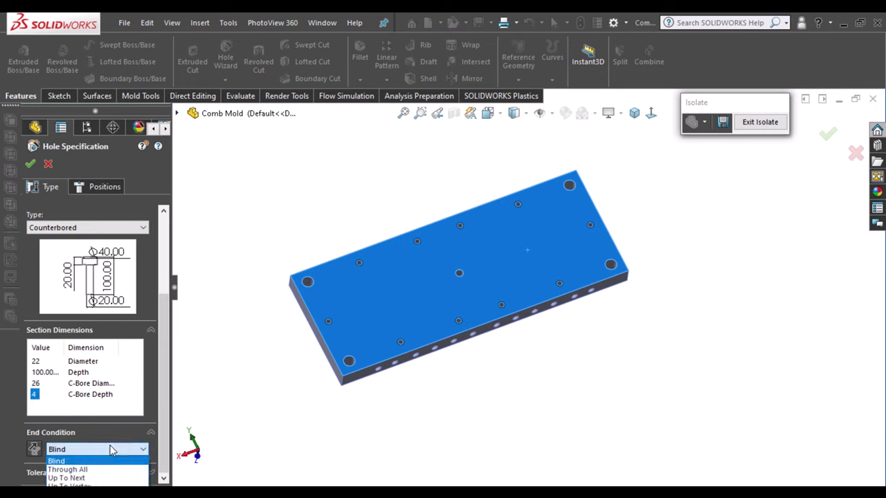
left_click(111, 450)
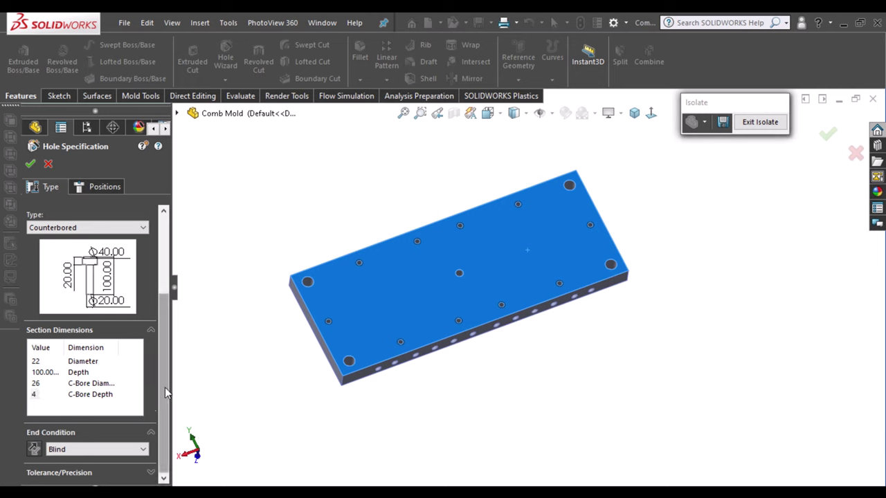
left_click_drag(165, 387, 163, 327)
left_click(104, 186)
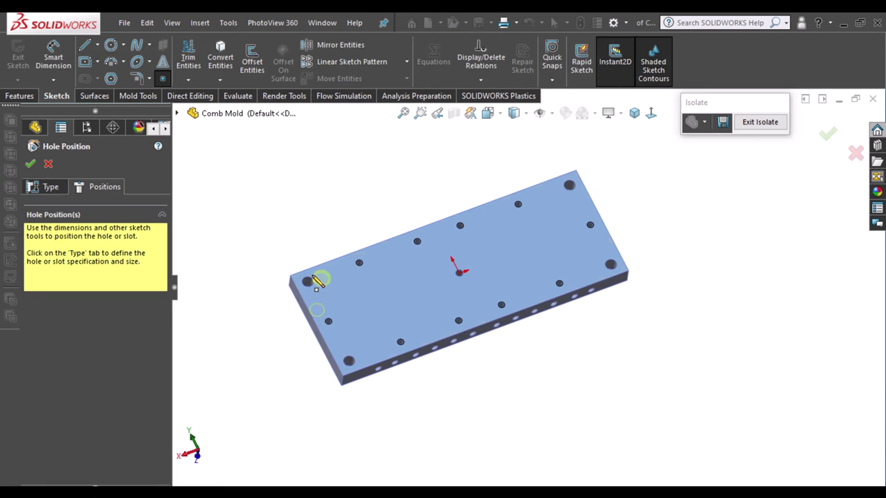
Place the Ø22 counterbored holes at the plate corners, accept them, and view face-on.
left_click(307, 281)
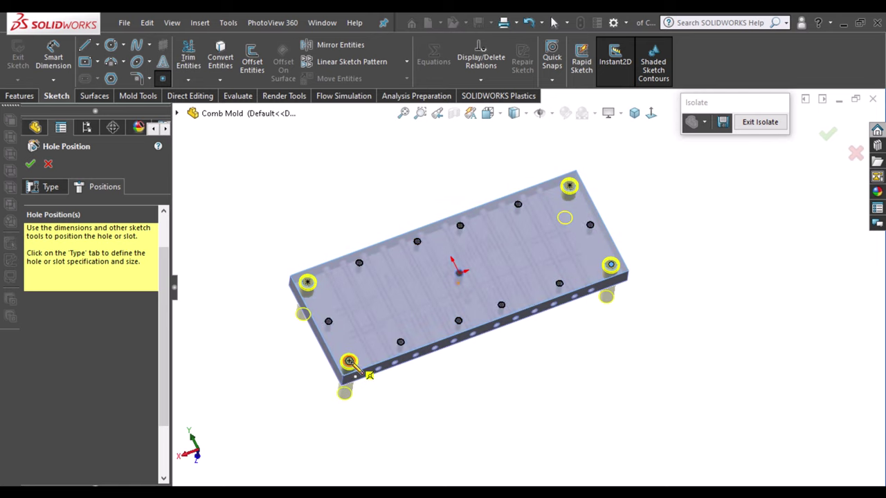
mouse_move(362, 376)
middle_mouse_down()
mouse_move(533, 233)
mouse_move(530, 348)
middle_mouse_up()
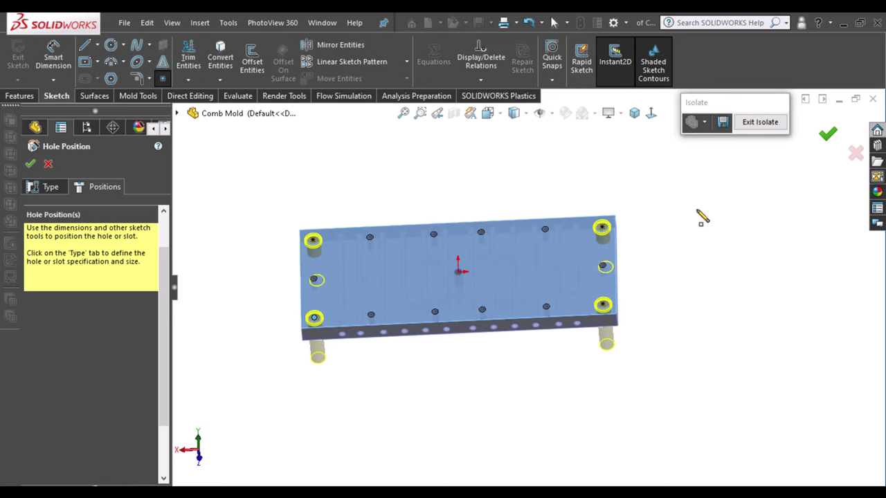
key("Return")
mouse_move(690, 214)
middle_mouse_down()
mouse_move(676, 318)
mouse_move(658, 263)
mouse_move(660, 344)
mouse_move(669, 352)
mouse_move(510, 342)
mouse_move(479, 205)
mouse_move(488, 196)
mouse_move(461, 213)
middle_mouse_up()
key("ctrl+8")
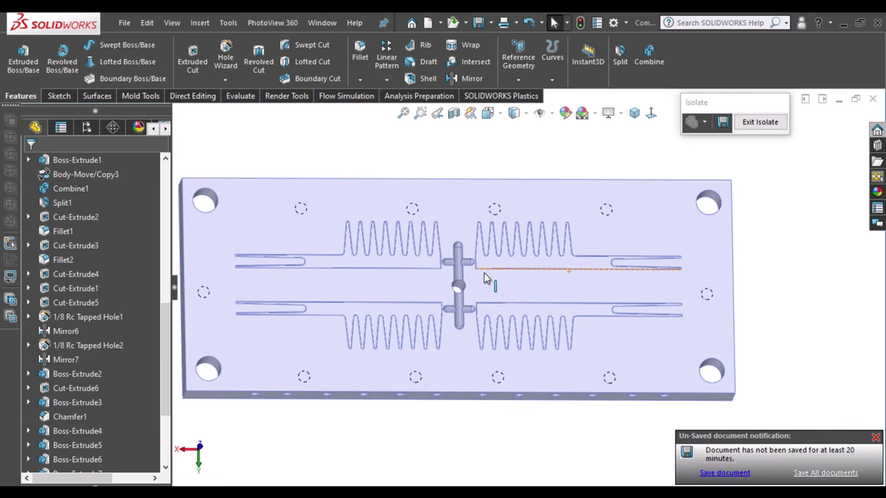
Open a new sketch on the plate's top face, viewed straight on.
scroll(484, 277, "down", 3)
scroll(415, 276, "up", 3)
scroll(692, 277, "down", 3)
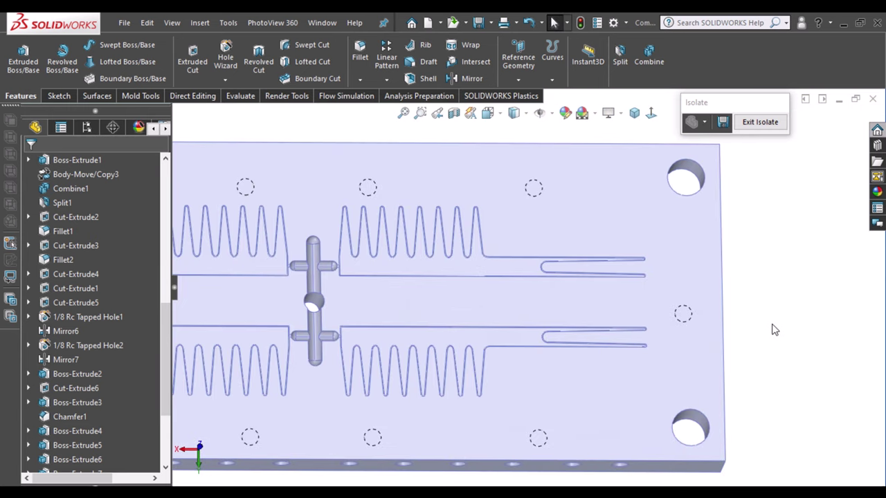
scroll(775, 337, "up", 1)
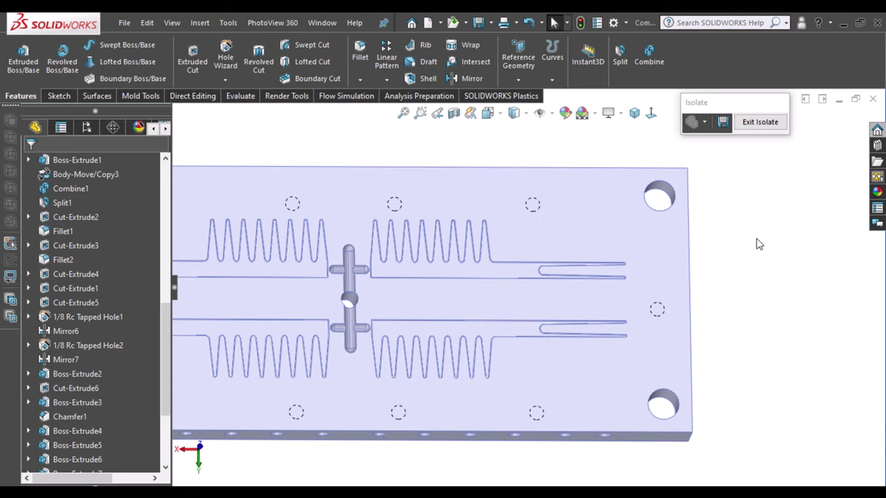
scroll(688, 316, "down", 2)
scroll(680, 302, "down", 1)
scroll(680, 303, "up", 1)
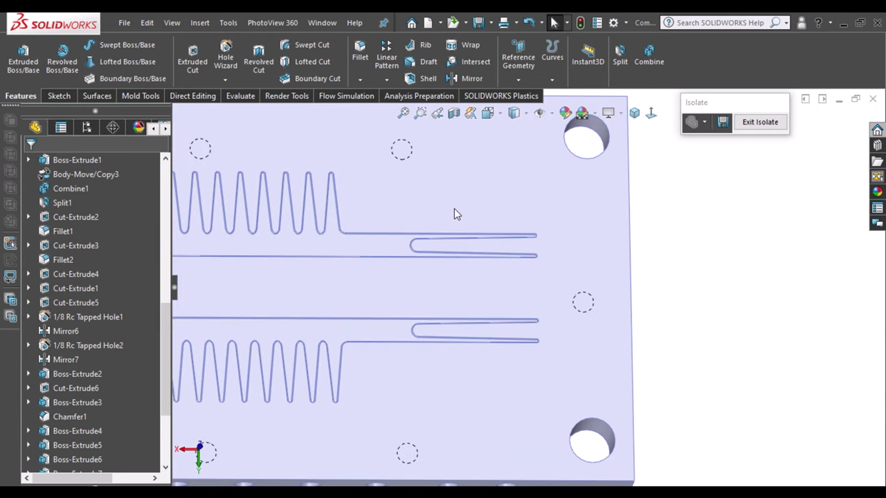
scroll(608, 242, "down", 2)
left_click(609, 239)
left_click(659, 176)
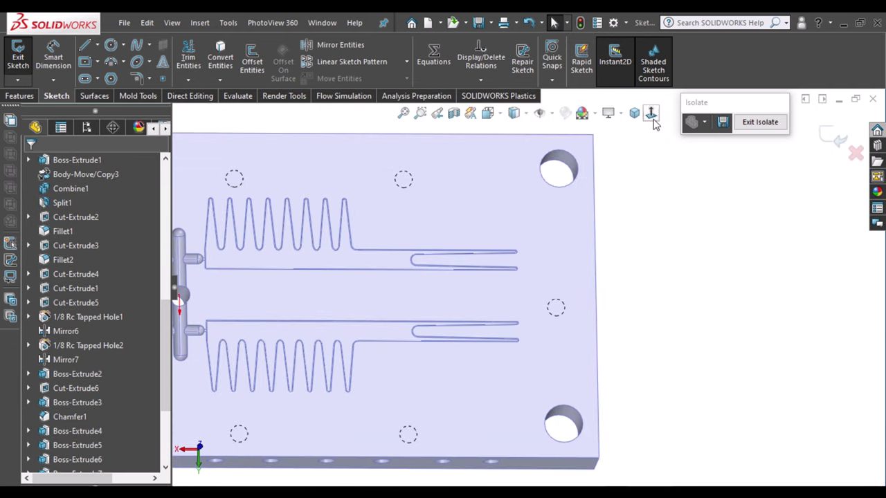
left_click(650, 114)
scroll(768, 315, "down", 2)
scroll(574, 256, "down", 2)
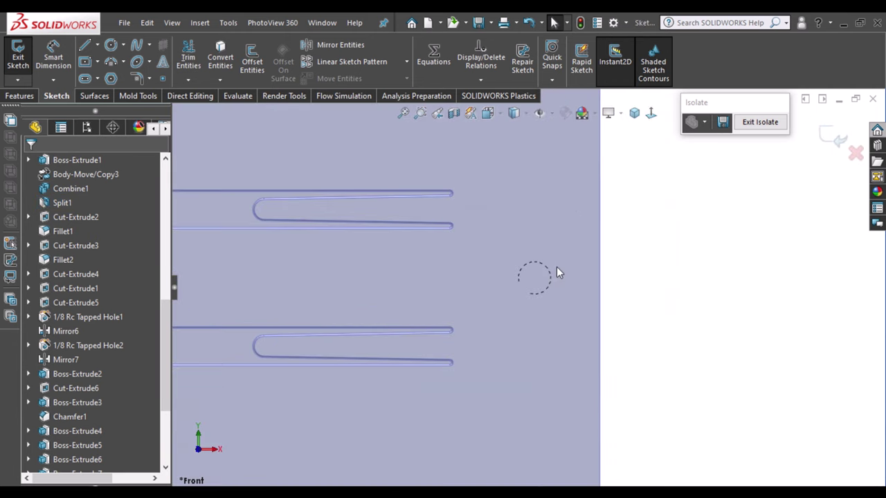
scroll(557, 271, "down", 2)
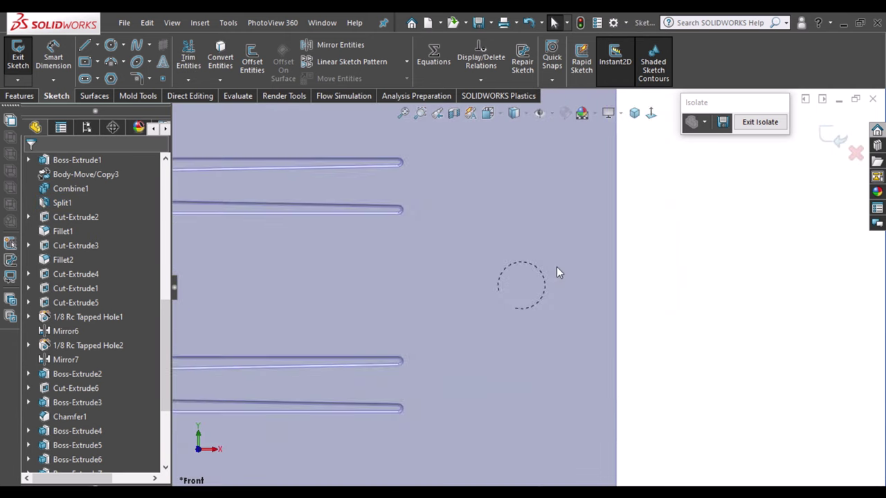
Draw a corner rectangle for the pocket at the plate's right end.
left_click(97, 62)
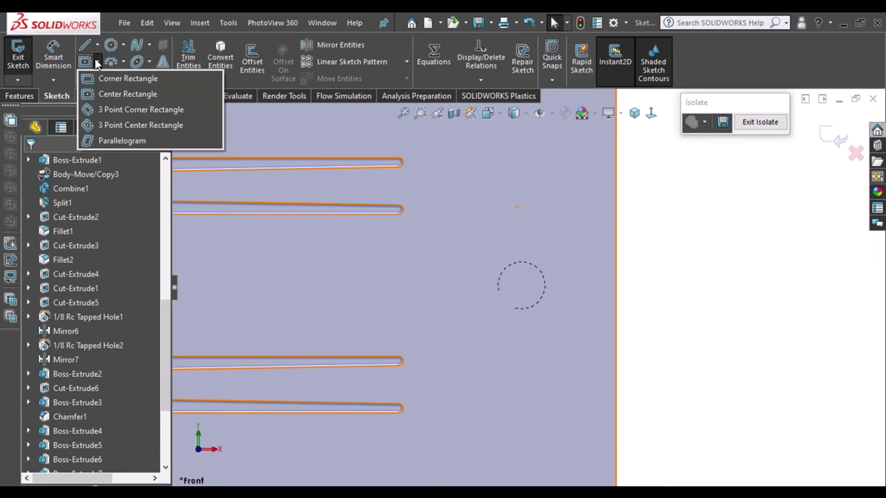
left_click(121, 79)
key("z")
key("z")
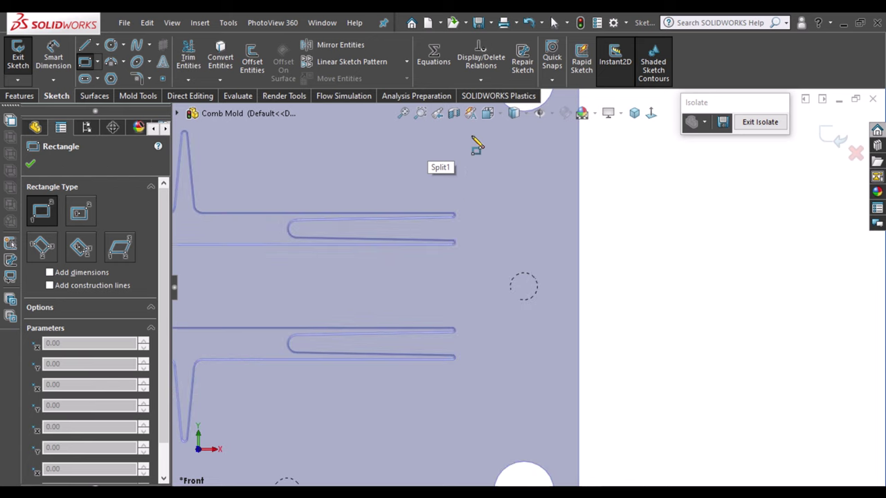
left_click(471, 135)
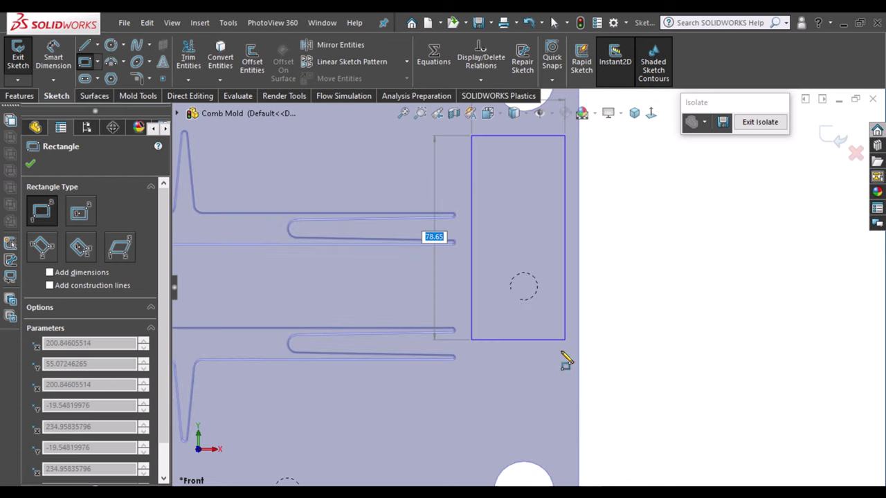
left_click(580, 402)
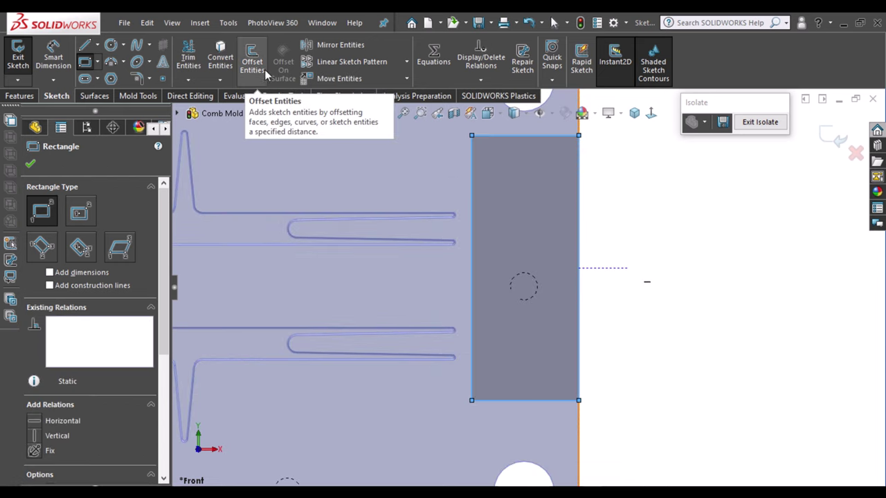
Round the rectangle's top-left and bottom-left corners with 4 mm sketch fillets.
left_click(137, 79)
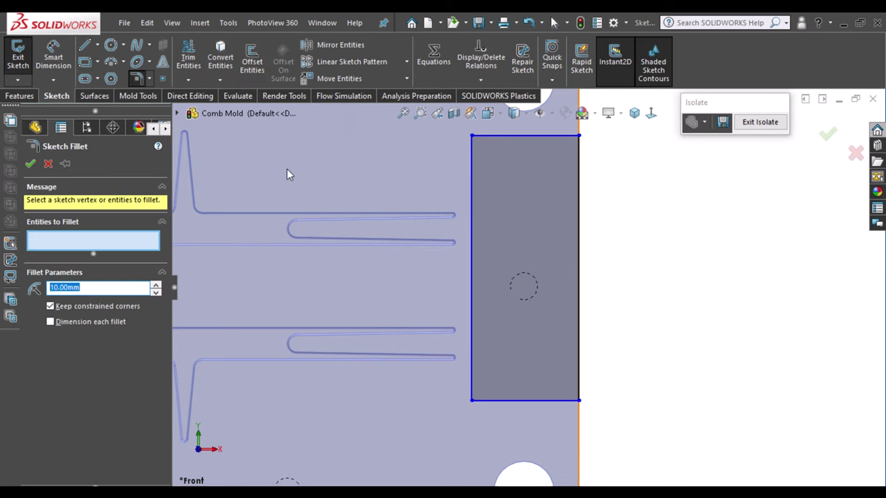
left_click(472, 136)
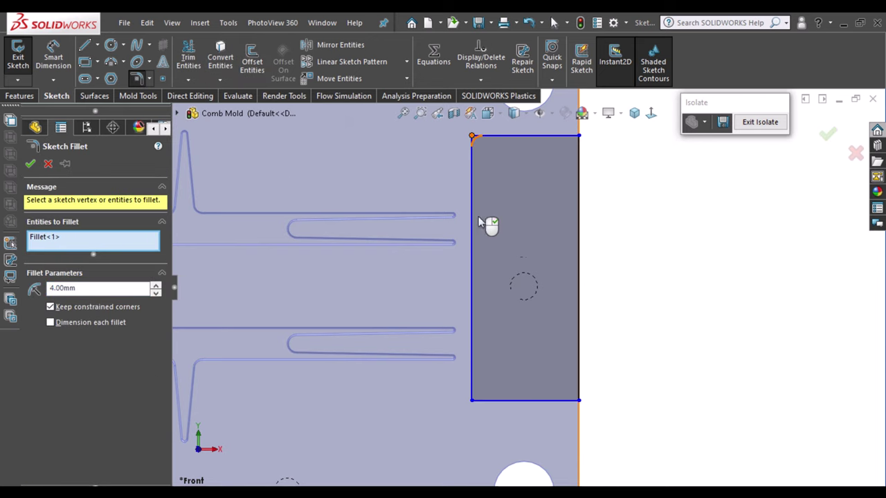
left_click(472, 399)
scroll(530, 297, "up", 2)
left_click(30, 164)
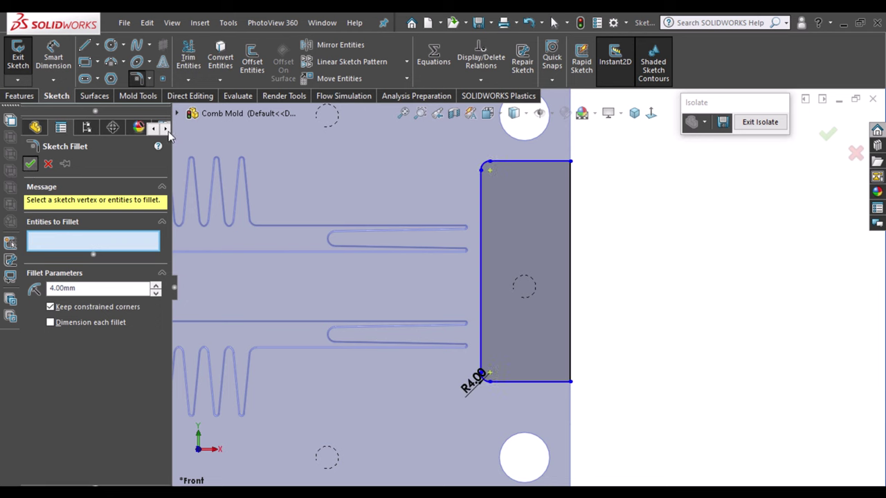
Make the left-edge midpoint horizontal with the origin.
right_click(482, 263)
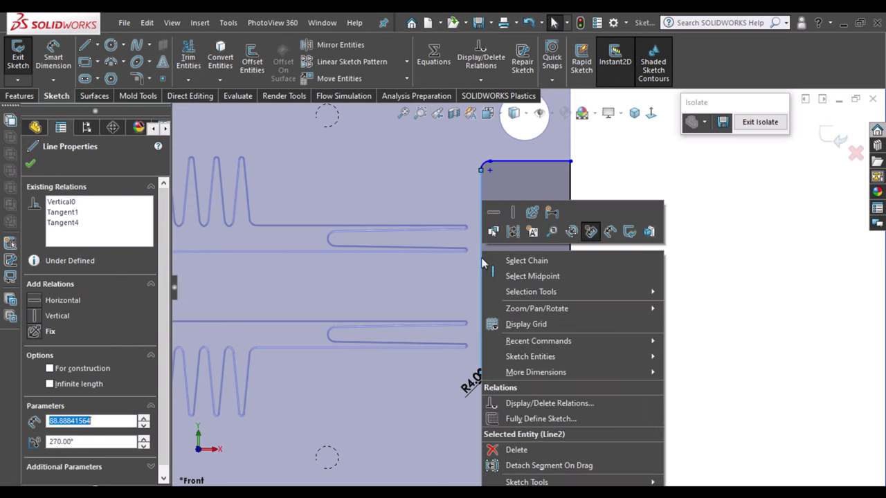
left_click(532, 280)
scroll(529, 285, "up", 1)
scroll(527, 288, "up", 3)
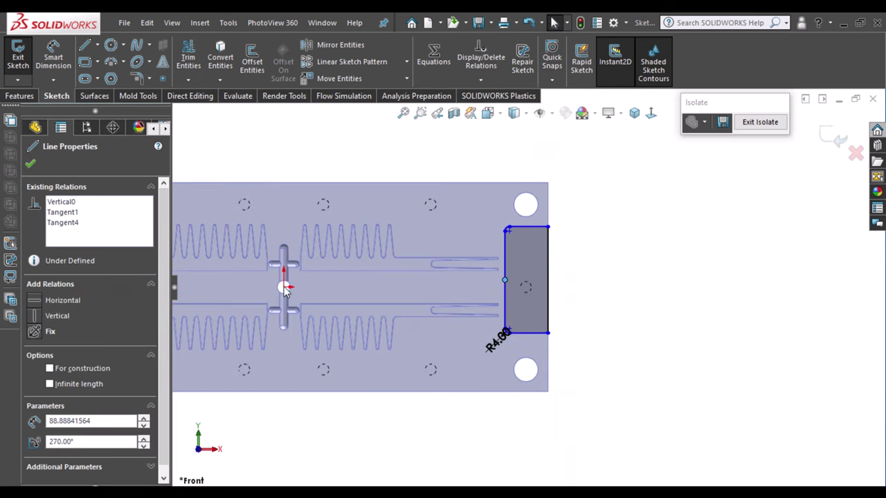
left_click(284, 288, "ctrl")
left_click(322, 228)
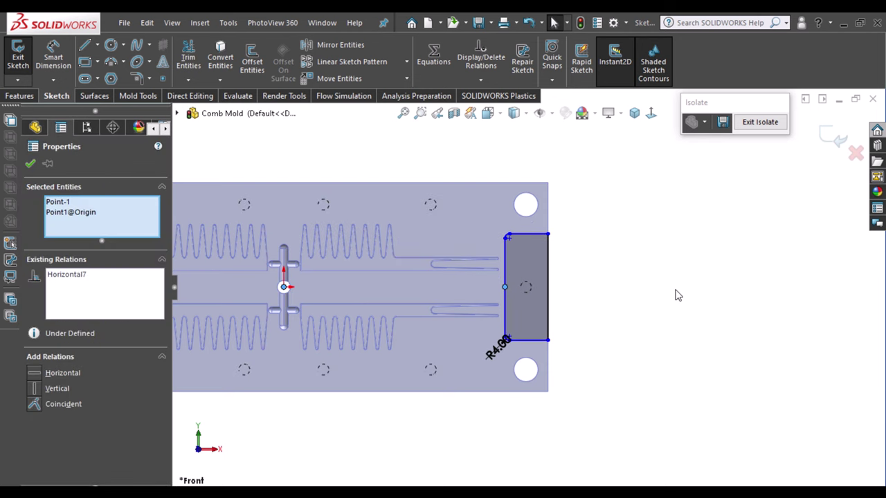
left_click(675, 295)
scroll(554, 291, "down", 1)
scroll(553, 290, "down", 2)
scroll(569, 277, "down", 2)
Dimension the gap between the slot's rounded end and the pocket's left edge to 2 mm.
scroll(362, 231, "down", 2)
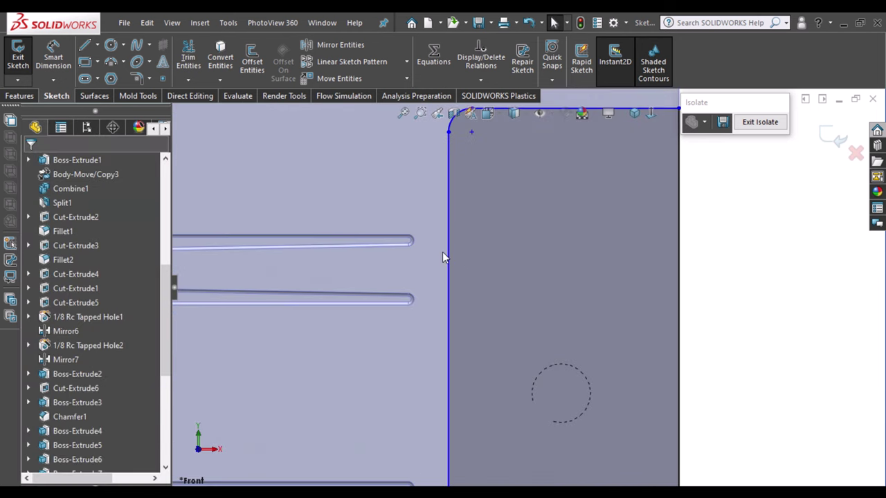
scroll(443, 256, "down", 2)
scroll(528, 287, "up", 3)
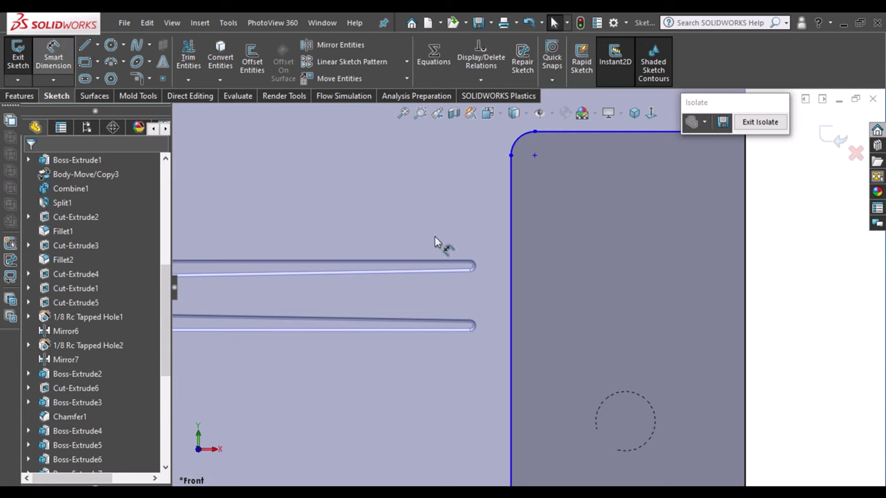
scroll(457, 256, "down", 2)
scroll(470, 270, "down", 3)
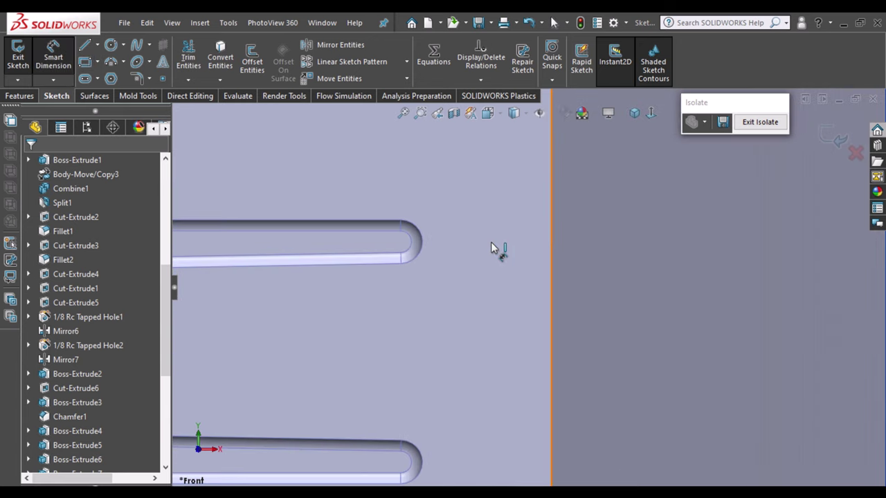
left_click_drag(492, 248, 429, 251)
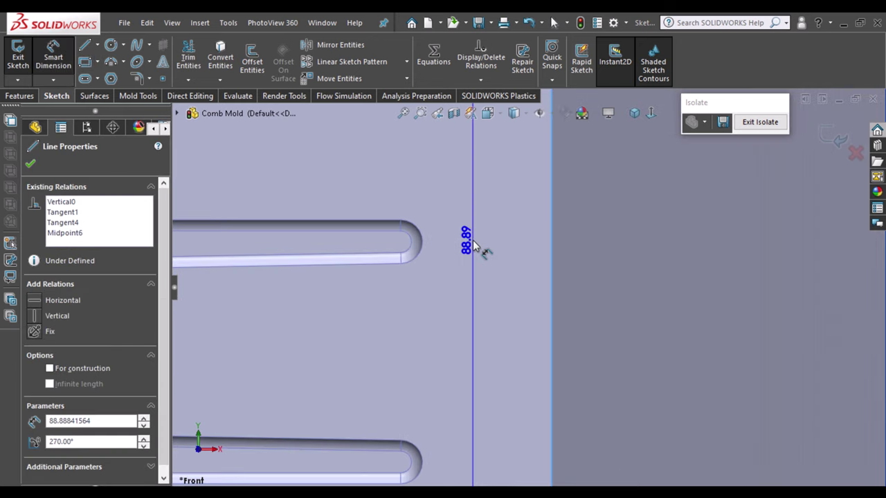
left_click(423, 243)
left_click(468, 277)
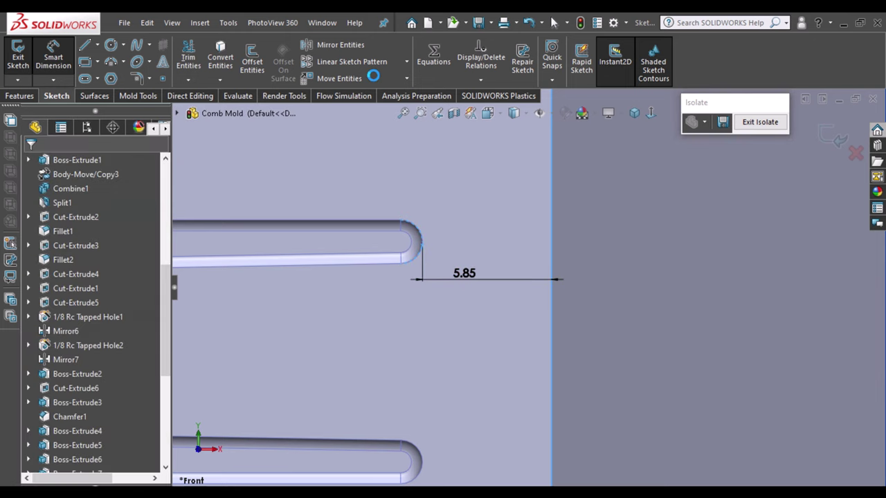
type("1")
key("Return")
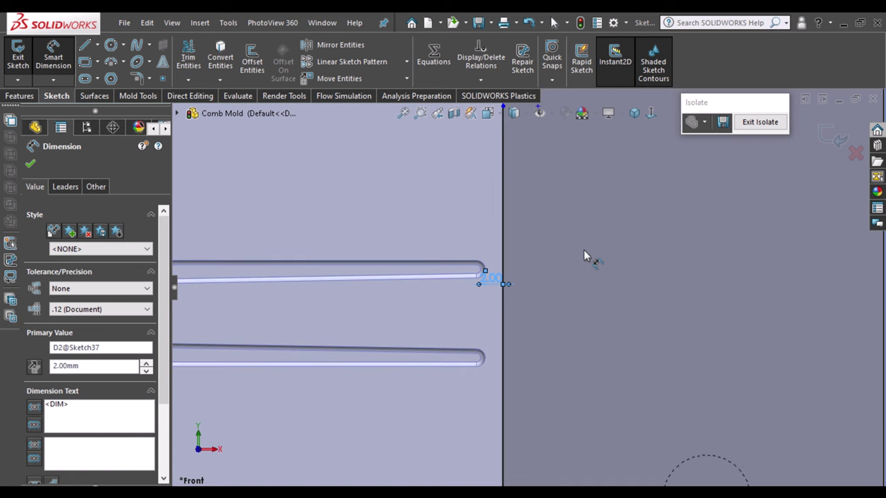
Dimension the pocket's right edge to an 80 mm height.
scroll(584, 256, "up", 2)
scroll(609, 192, "up", 2)
left_click(586, 313)
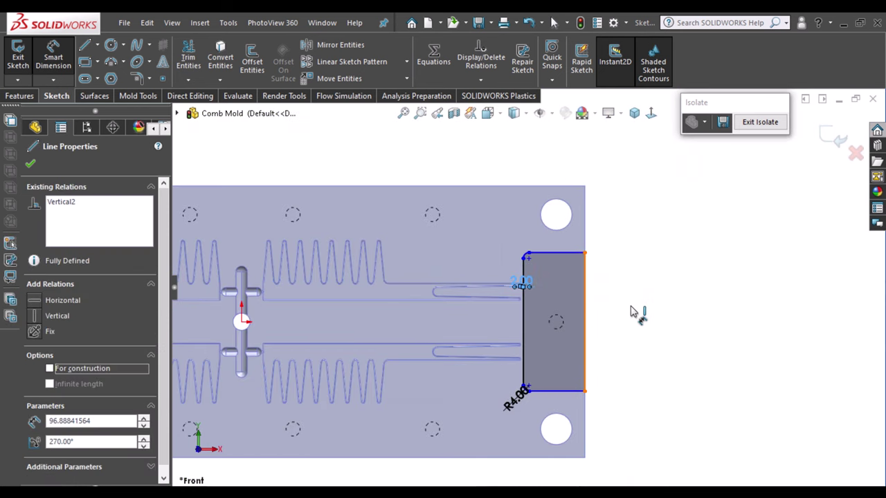
left_click(634, 311)
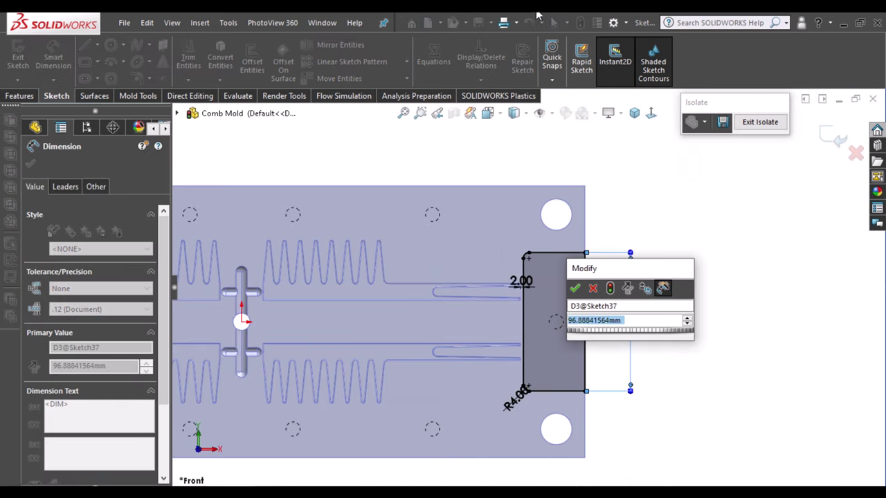
type("8")
key("Return")
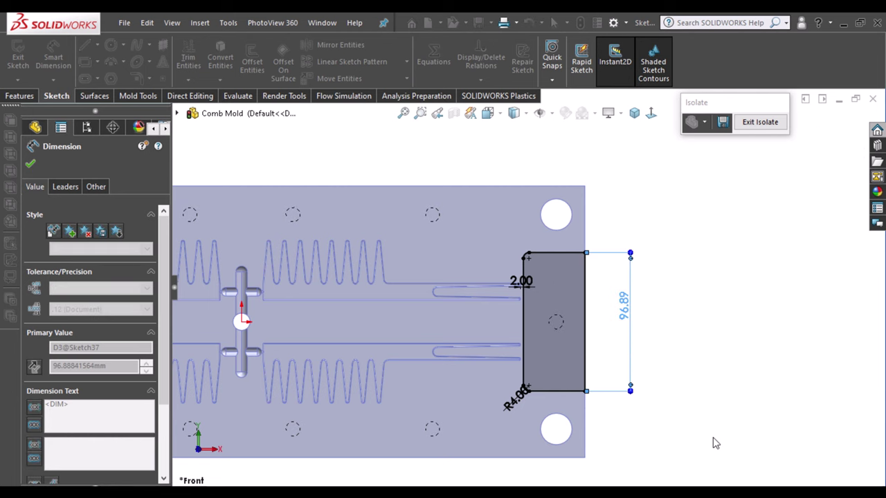
key("Escape")
key("f")
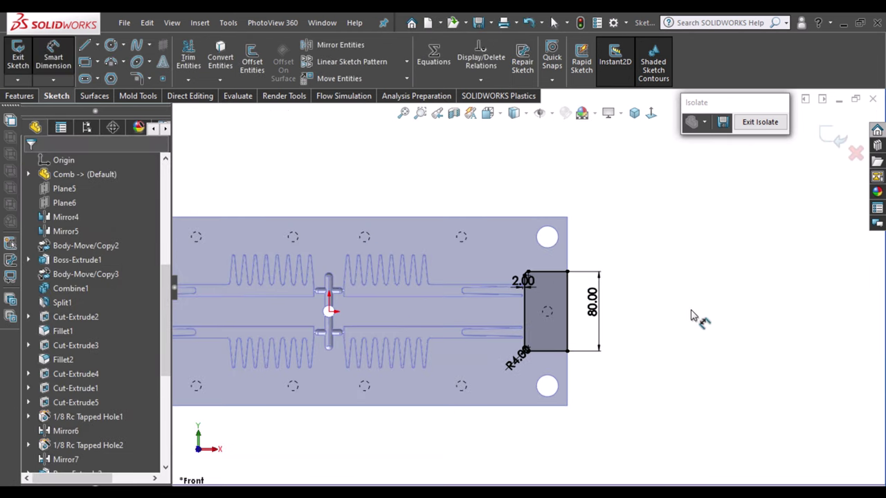
scroll(416, 278, "down", 3)
scroll(522, 273, "down", 3)
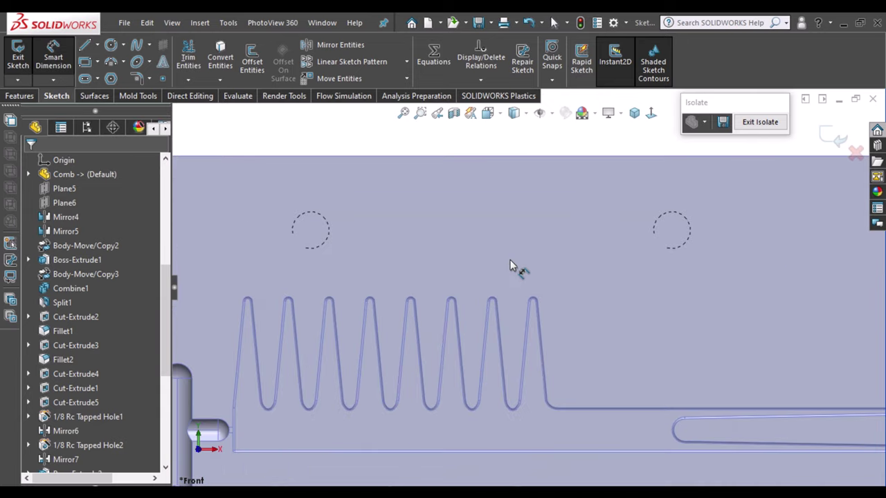
scroll(606, 315, "up", 3)
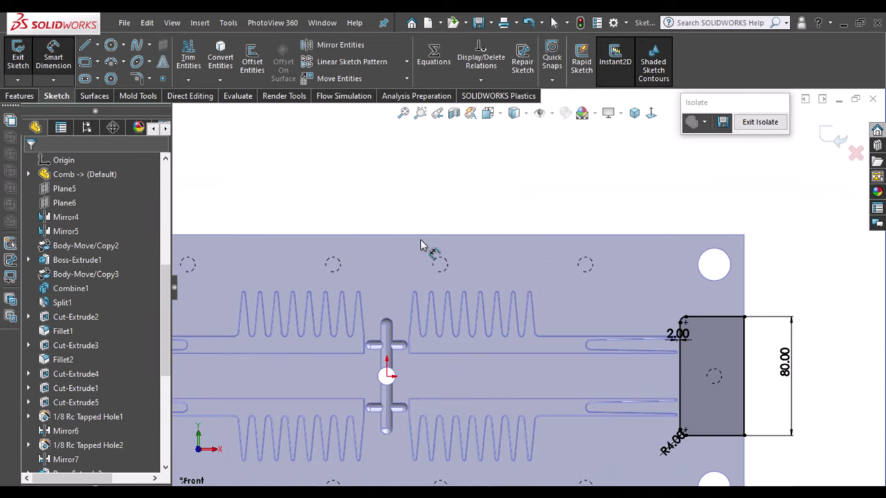
scroll(424, 250, "down", 2)
scroll(431, 261, "down", 2)
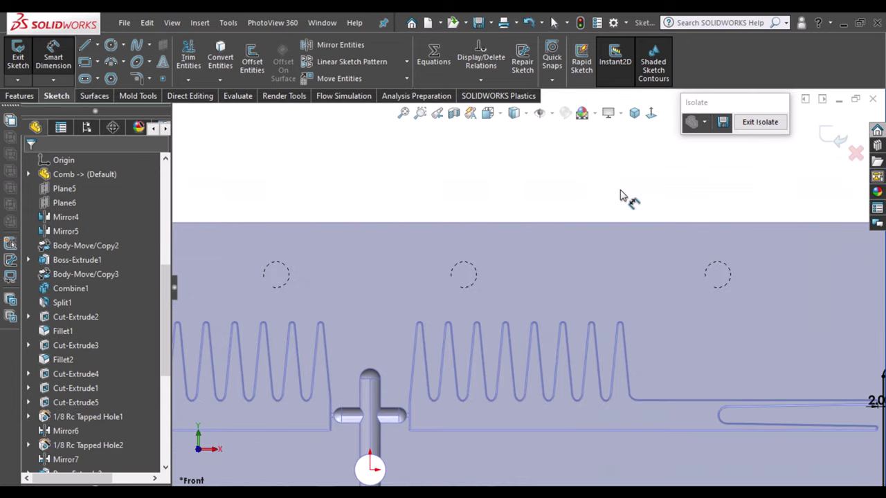
scroll(638, 199, "down", 1)
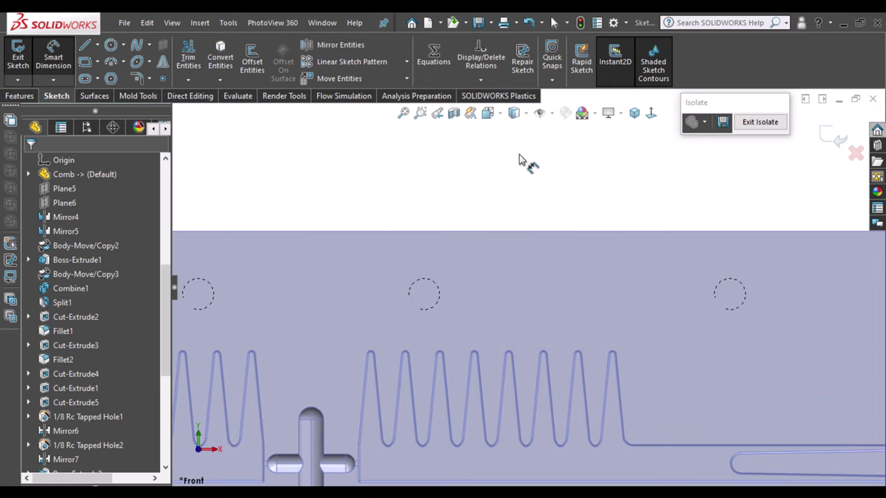
Draw a second corner rectangle for the top pocket.
left_click(86, 62)
left_click(354, 231)
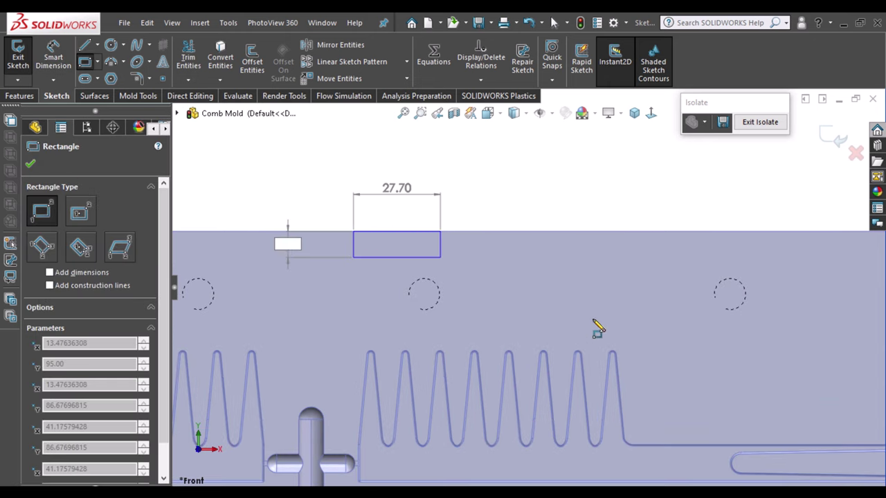
left_click(634, 328)
Draw a centerline between two comb tooth tips and a vertical line from its midpoint to the pocket.
left_click(97, 45)
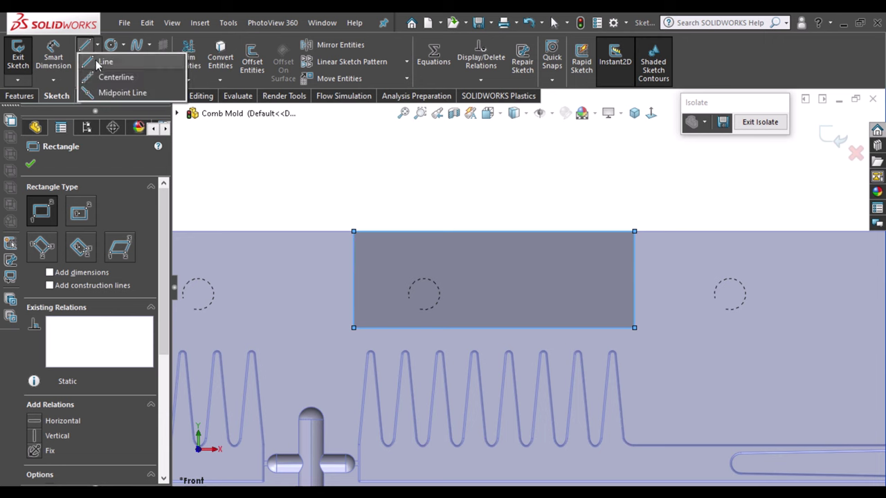
left_click(115, 77)
scroll(486, 397, "down", 2)
scroll(499, 385, "down", 1)
scroll(506, 333, "down", 1)
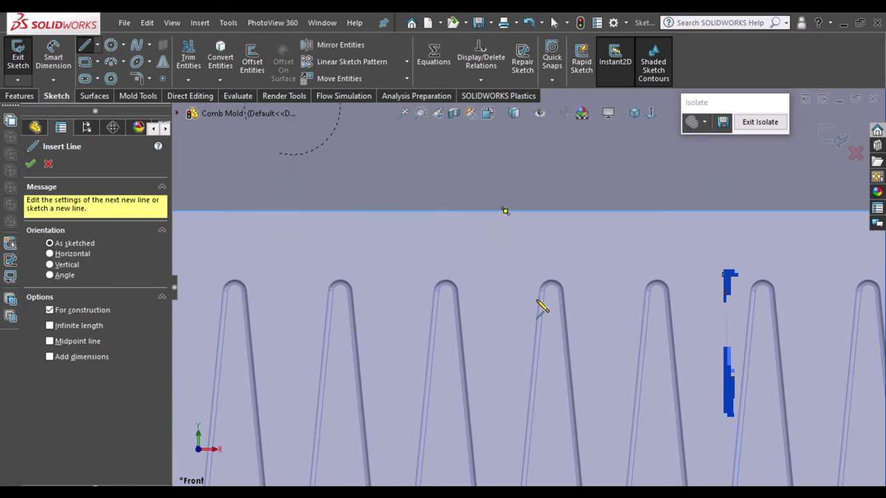
left_click(552, 292)
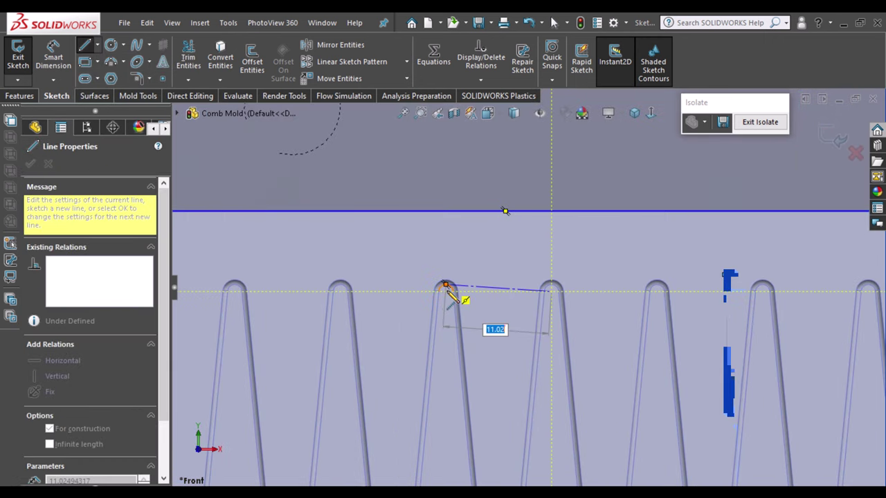
left_click(446, 291)
key("Escape")
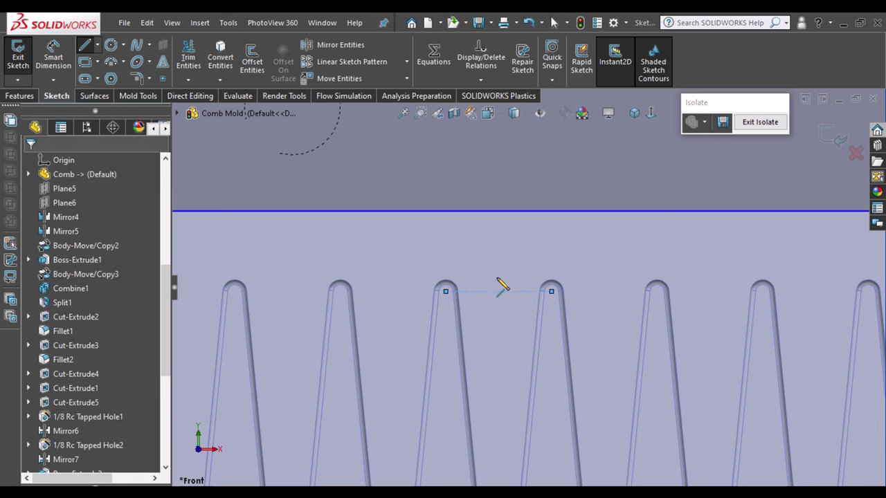
left_click(498, 291)
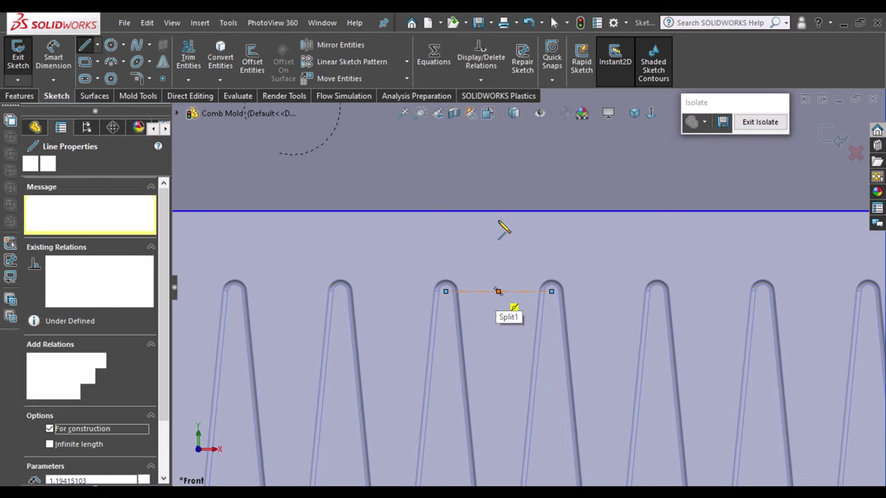
left_click(498, 212)
key("Escape")
key("Escape")
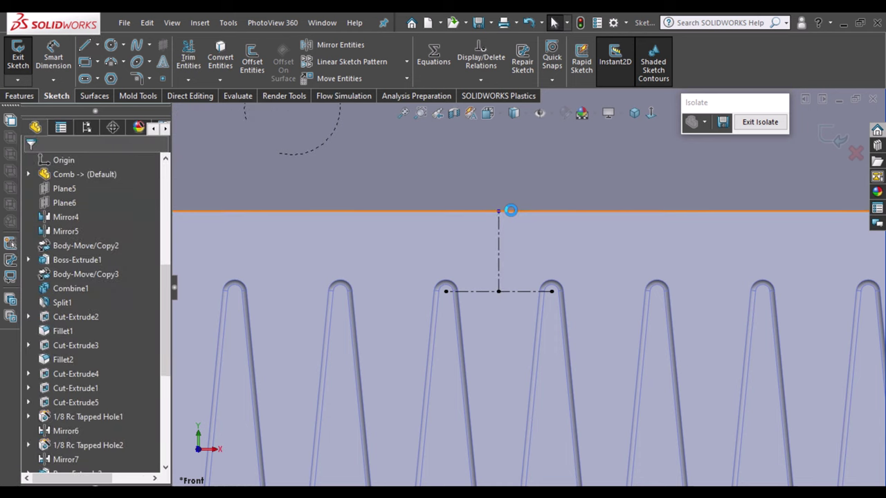
Constrain the vertical line's top endpoint to the rectangle's bottom edge.
left_click(499, 212)
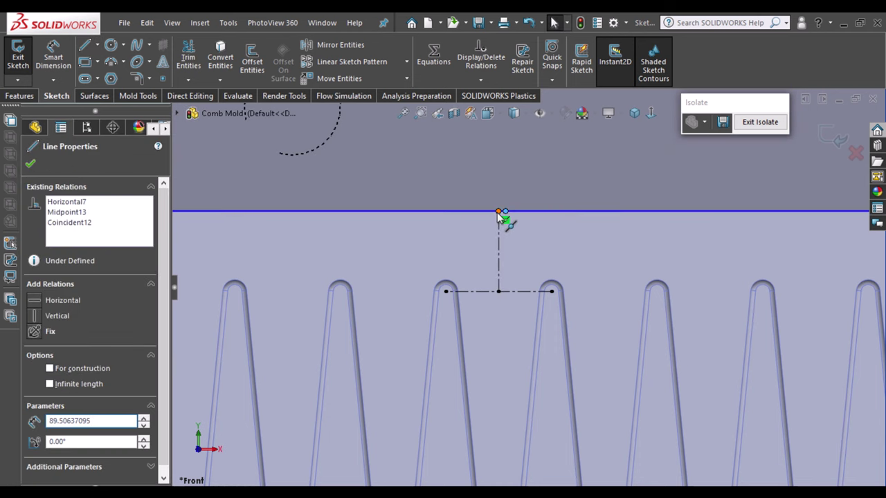
left_click(498, 211)
scroll(555, 304, "up", 4)
scroll(555, 304, "up", 1)
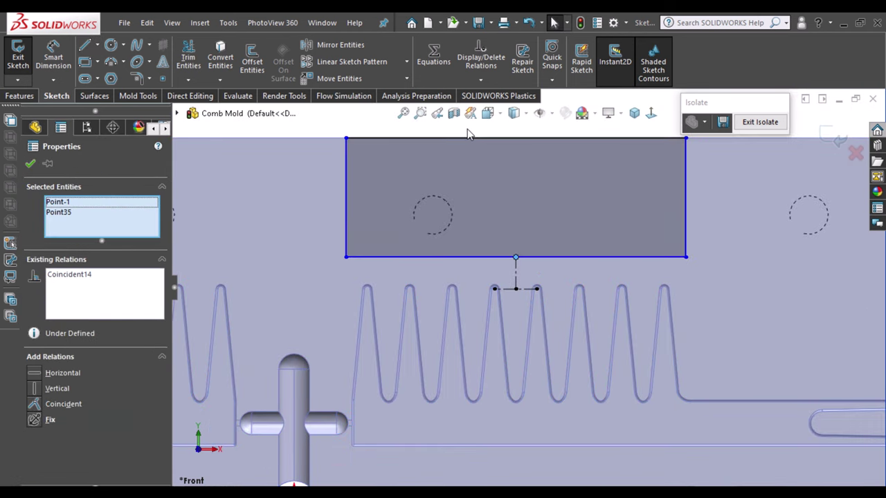
key("Escape")
scroll(379, 273, "down", 2)
scroll(378, 274, "down", 2)
scroll(408, 298, "down", 3)
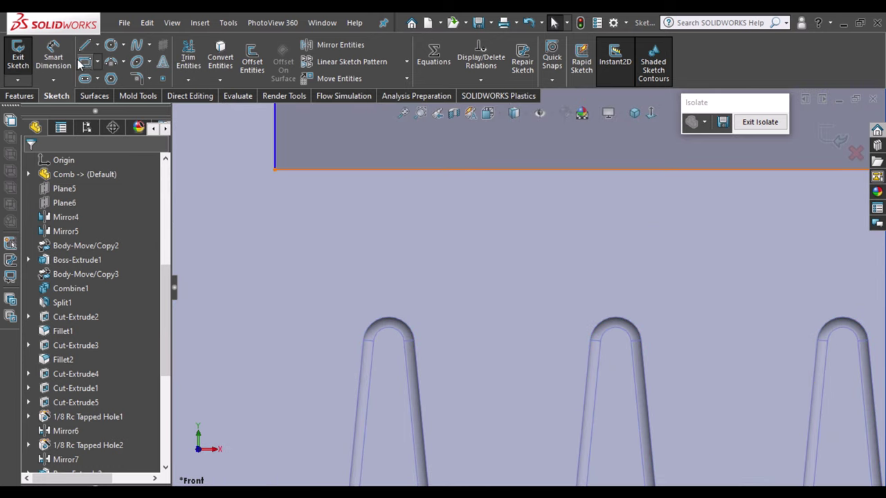
Dimension the gap between the rectangle's bottom edge and the comb tooth tips to 2 mm.
left_click(389, 169)
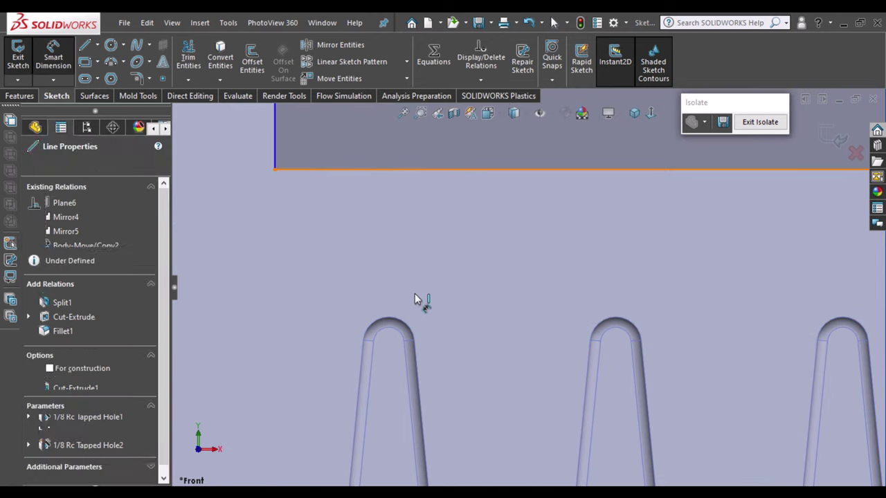
left_click(391, 320)
left_click(465, 294)
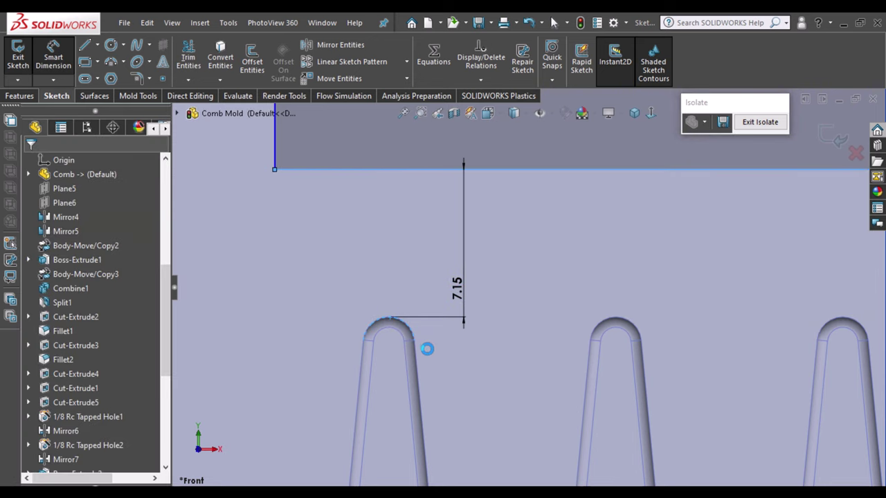
key("Escape")
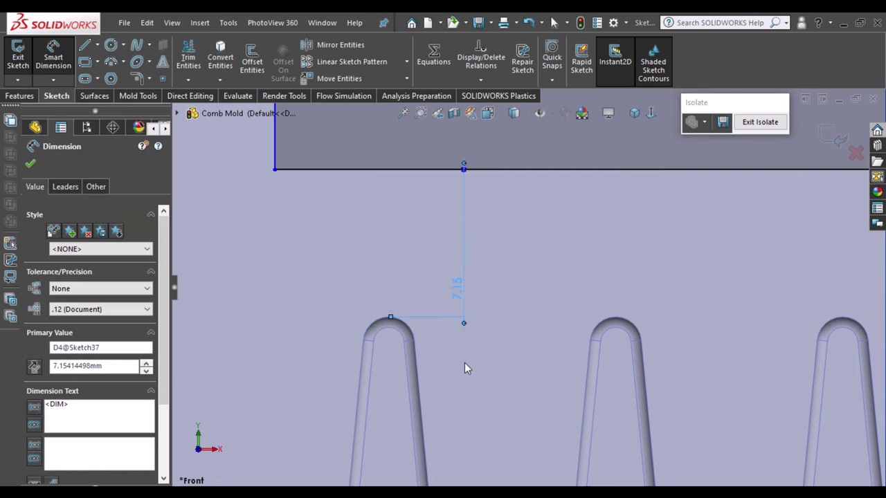
scroll(415, 325, "up", 1)
scroll(373, 308, "up", 4)
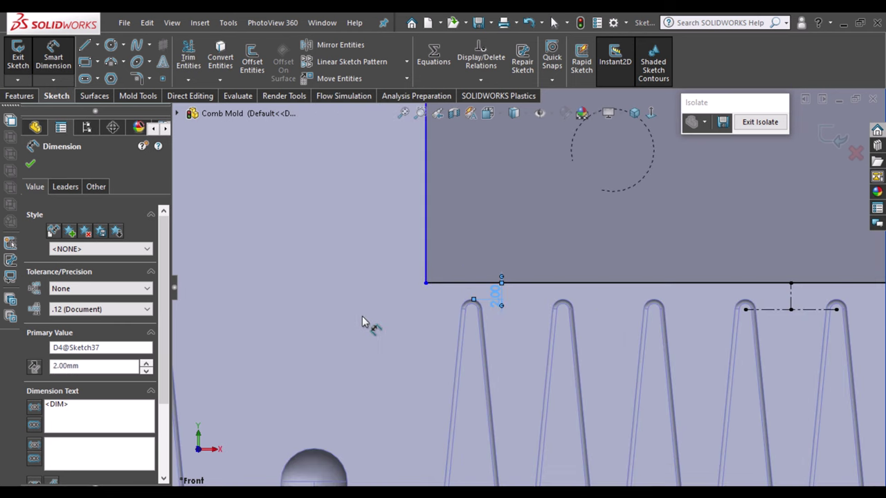
scroll(363, 311, "up", 2)
scroll(625, 271, "down", 1)
scroll(615, 262, "down", 1)
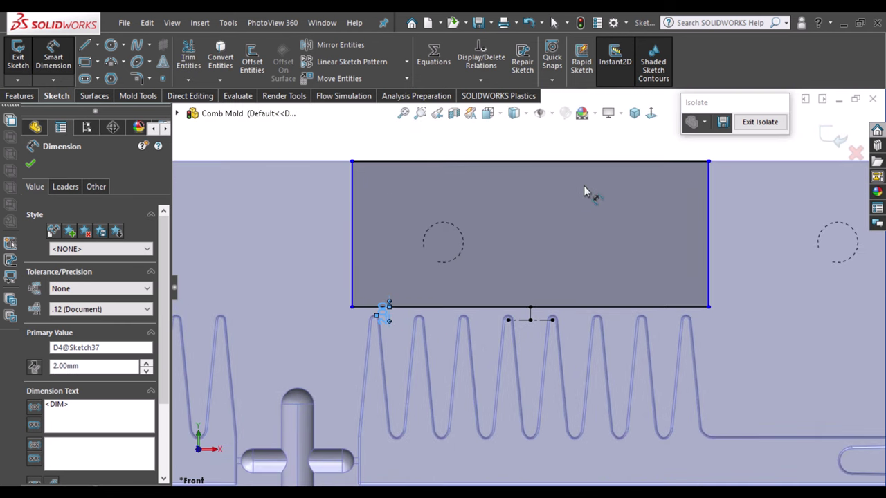
Round the rectangle's lower-left and lower-right corners with 4 mm sketch fillets, accepting the warnings.
left_click(136, 79)
left_click(353, 305)
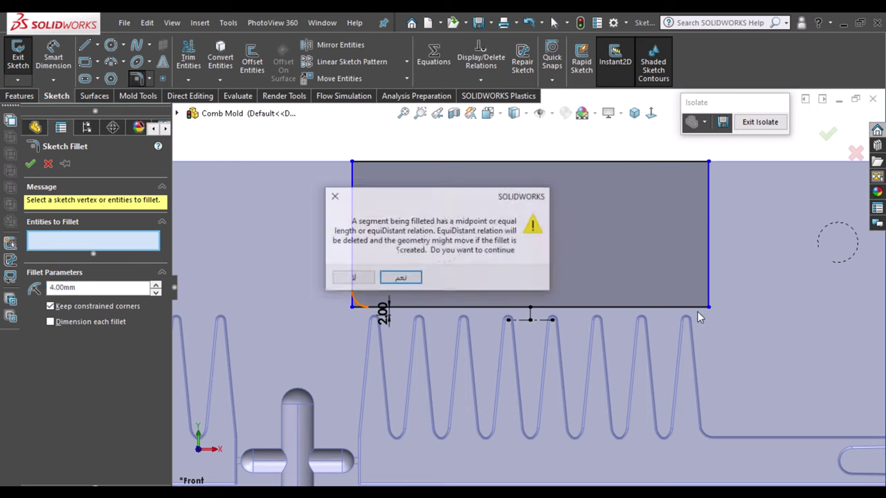
left_click(388, 285)
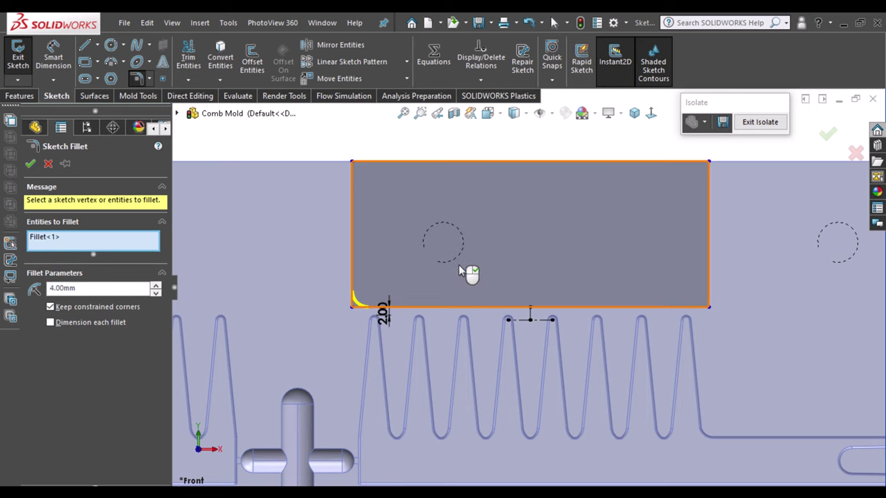
left_click(707, 305)
left_click(398, 278)
left_click(31, 163)
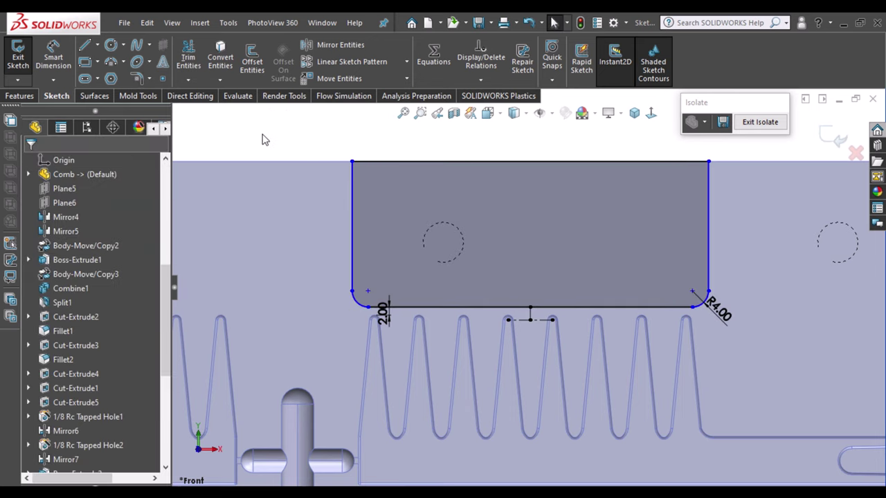
Dimension the rectangle's top edge to a 90 mm width, then zoom to fit the plate.
left_click(429, 162)
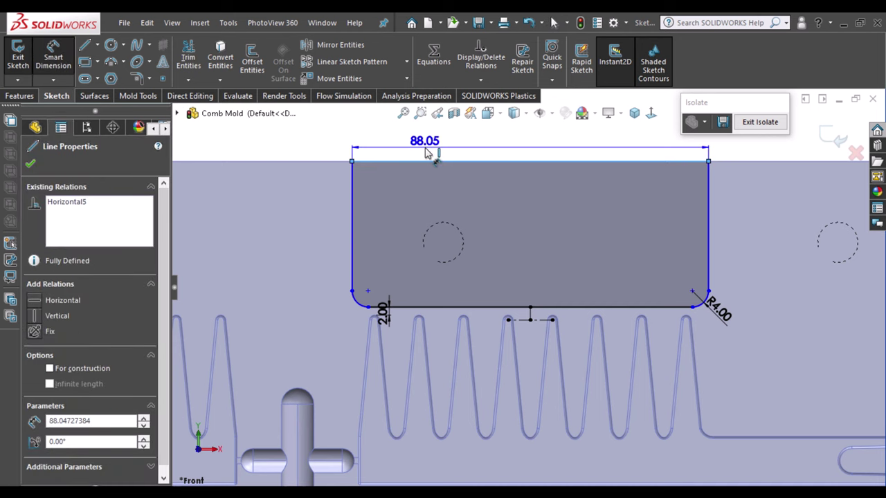
left_click(427, 154)
type("90")
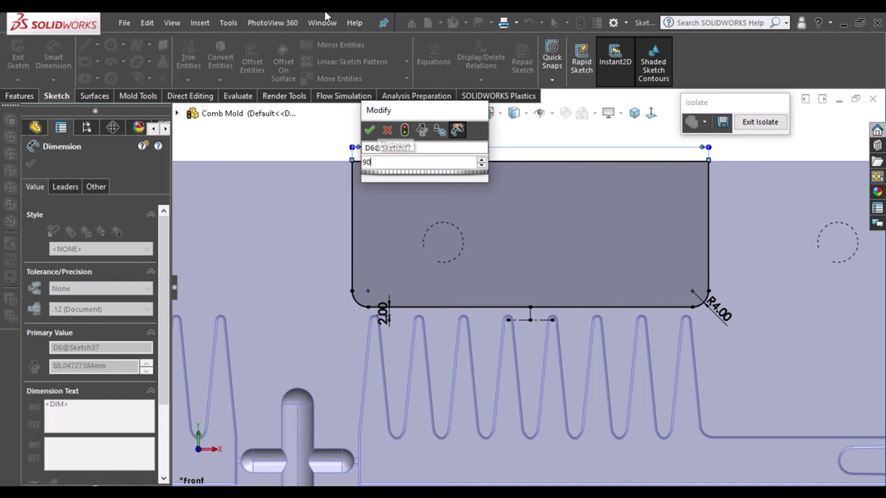
left_click(368, 131)
left_click(307, 168)
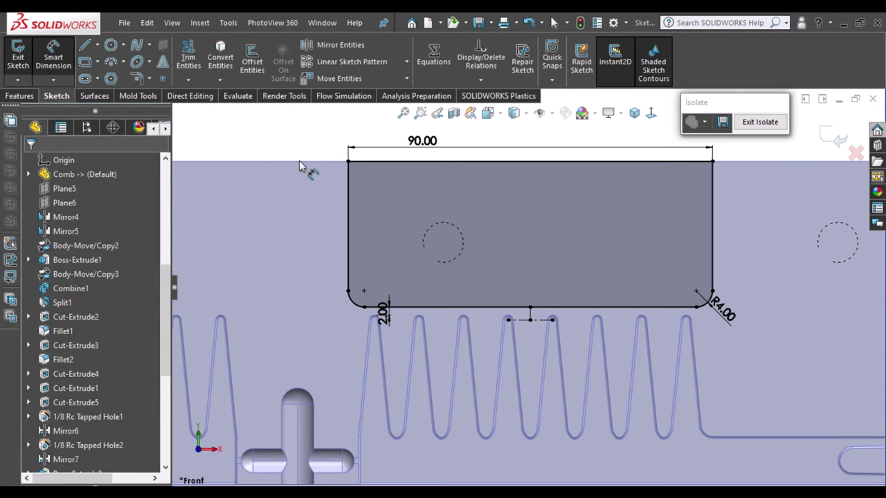
key("f")
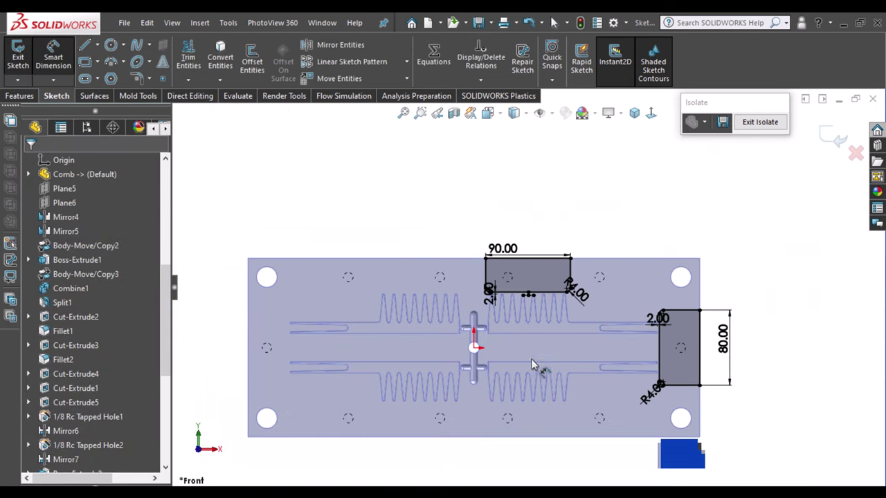
Draw horizontal and vertical centrelines starting from the origin.
left_click(95, 44)
left_click(117, 74)
scroll(519, 365, "up", 5)
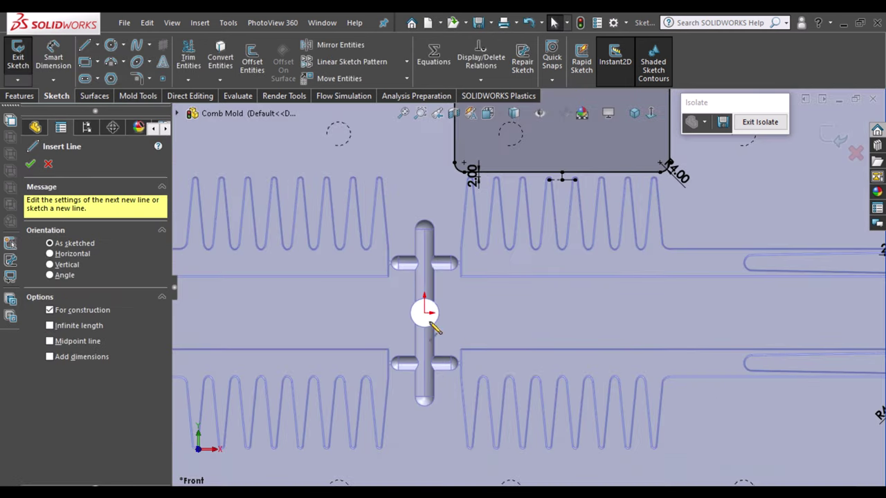
left_click(425, 314)
left_click(507, 313)
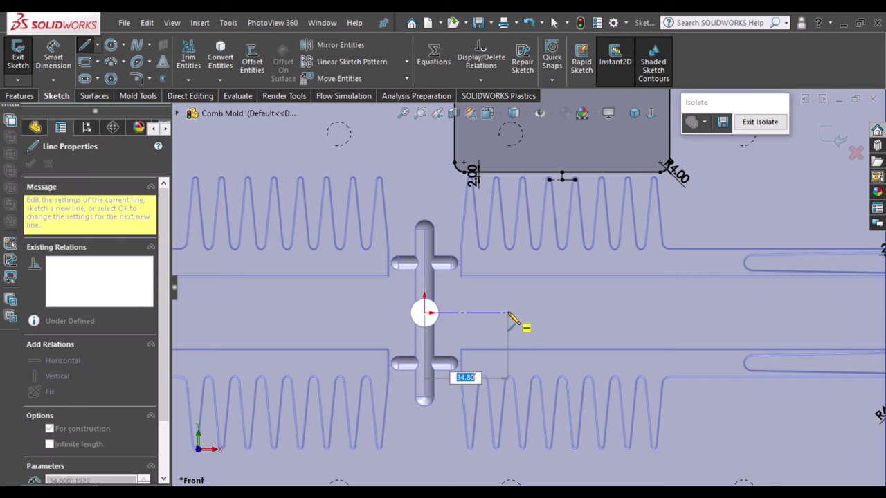
left_click(425, 312)
left_click(424, 172)
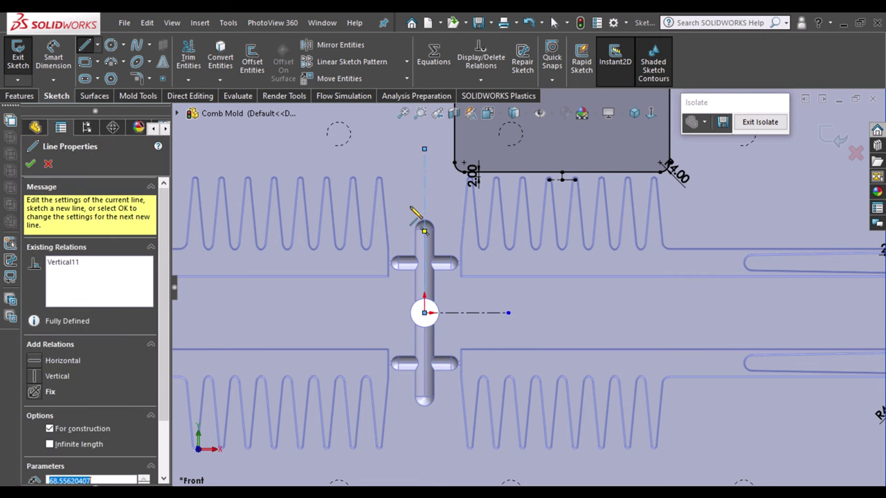
scroll(427, 173, "down", 3)
Mirror the top pocket rectangle across the horizontal centreline to the bottom of the plate.
key("Escape")
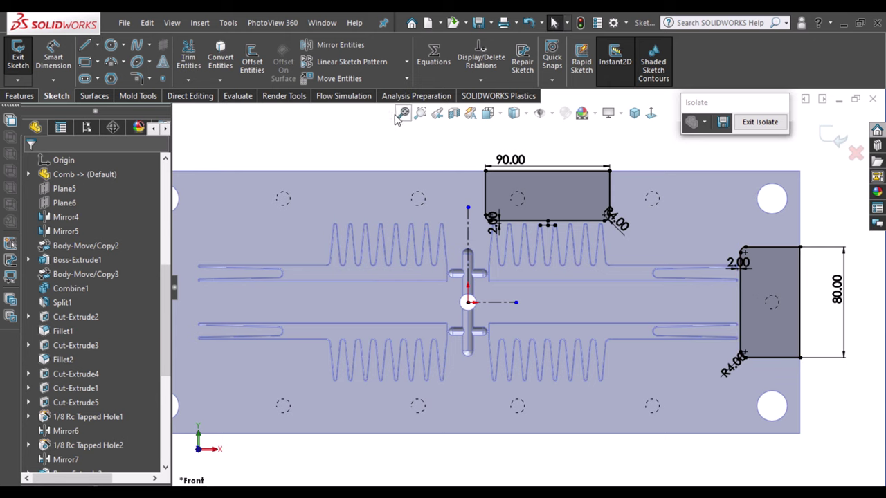
left_click(537, 196)
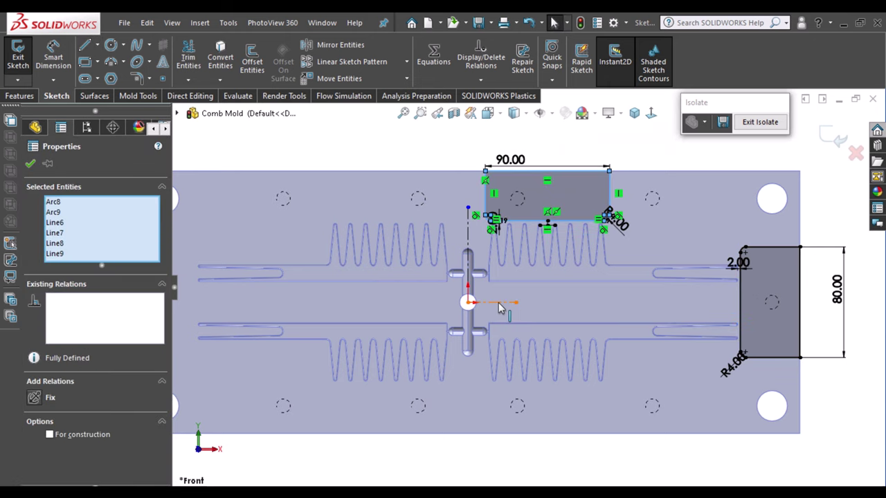
left_click(325, 49)
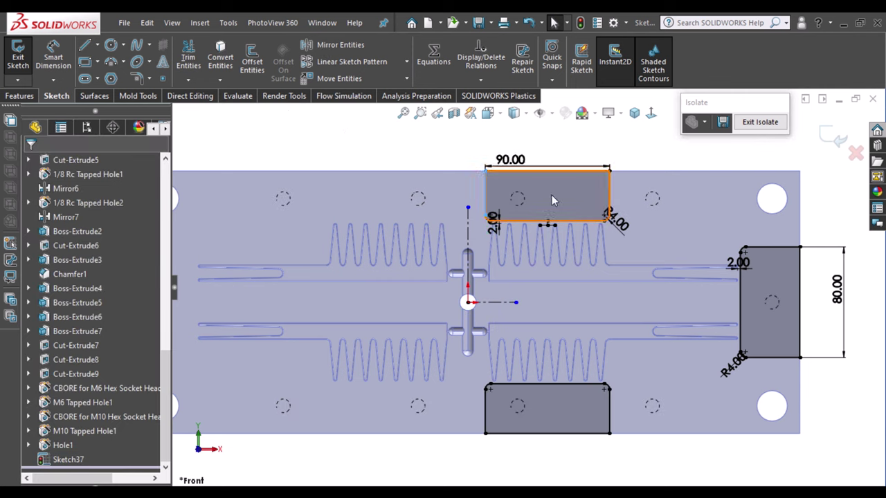
Mirror the right-side pocket rectangles across the vertical centreline onto the left half.
left_click(469, 273)
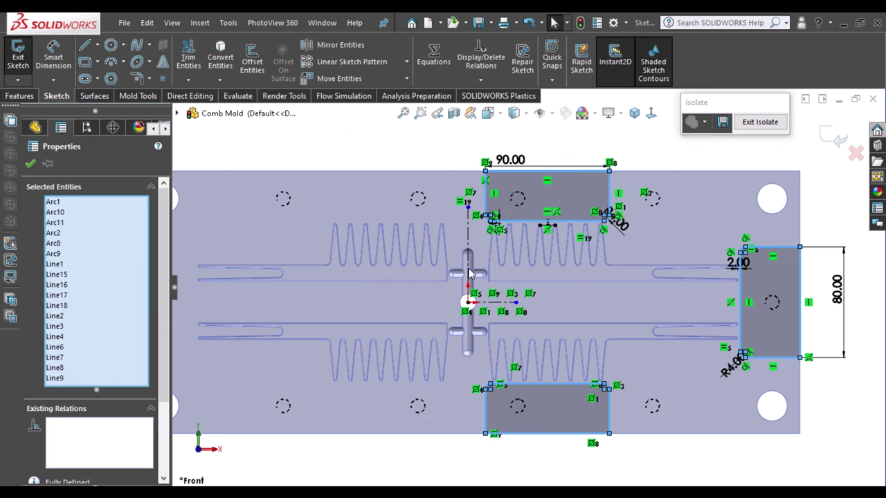
left_click(469, 273)
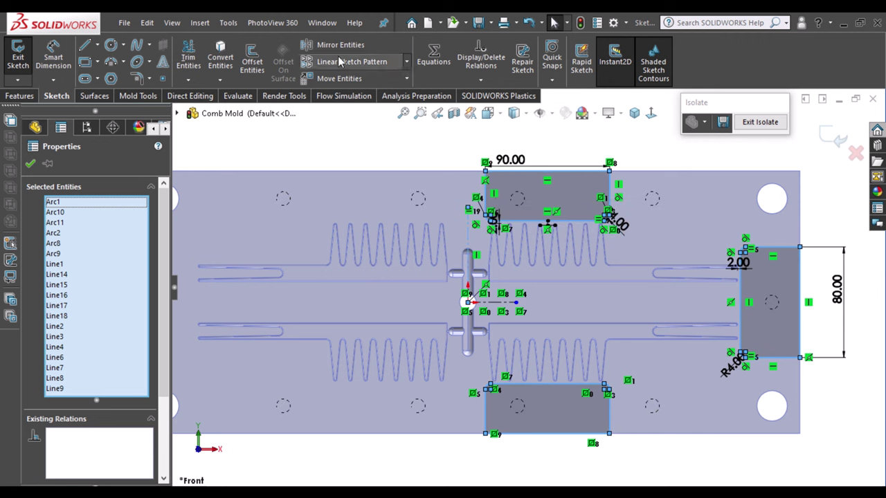
left_click(329, 45)
scroll(380, 134, "up", 3)
middle_click_drag(380, 134, 436, 124)
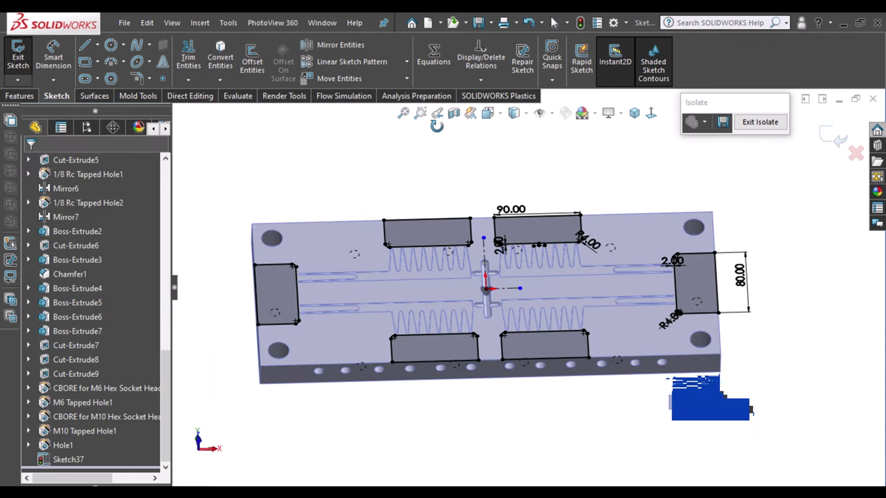
Switch to the Features commands and scroll the FeatureManager tree to the top.
left_click(19, 97)
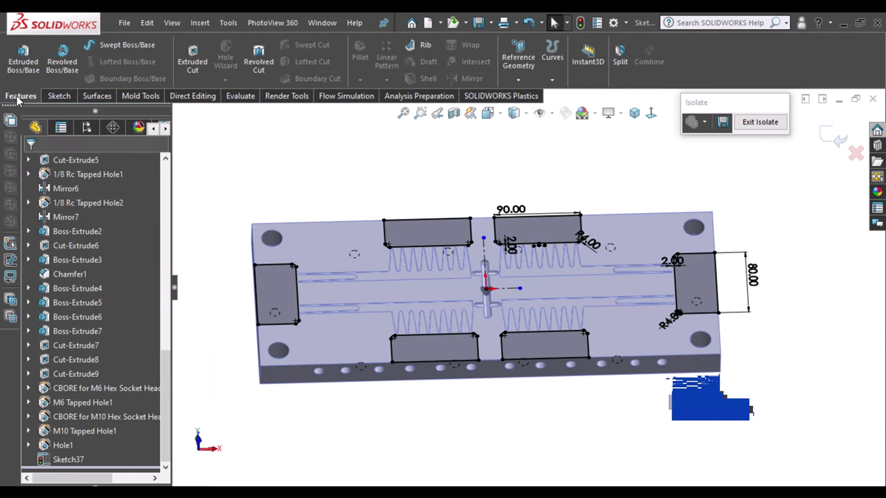
scroll(147, 215, "up", 5)
scroll(144, 213, "up", 2)
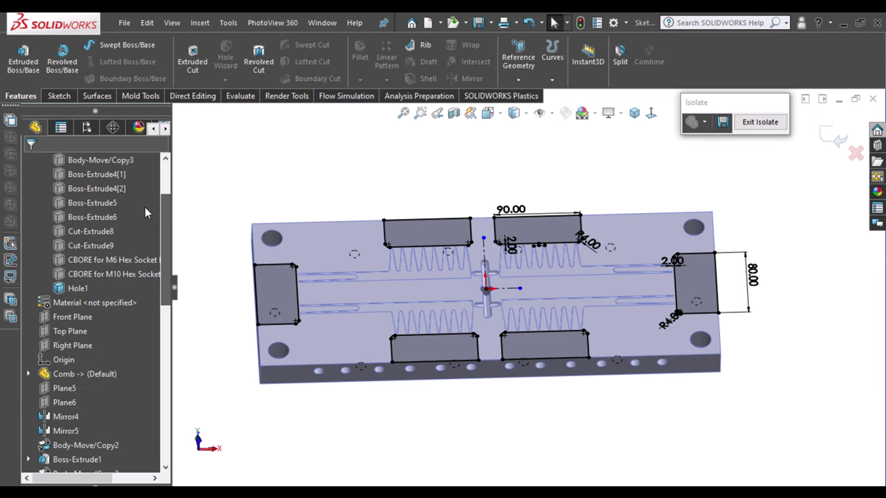
scroll(145, 212, "up", 2)
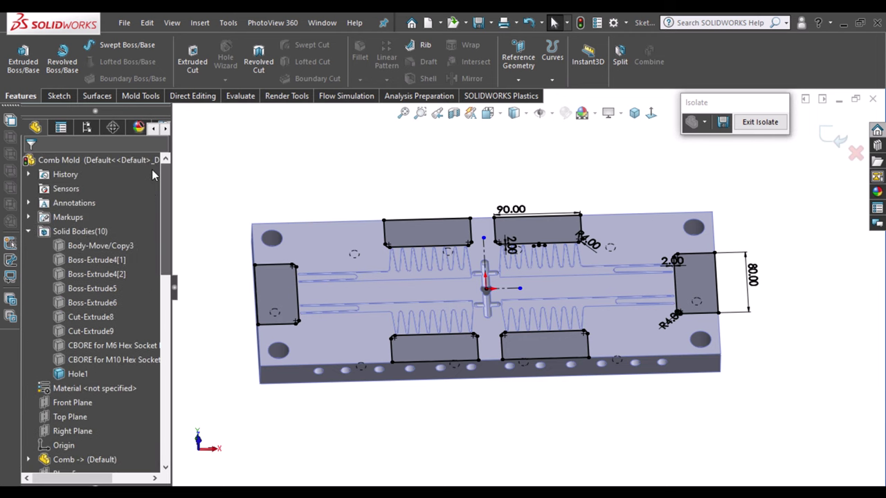
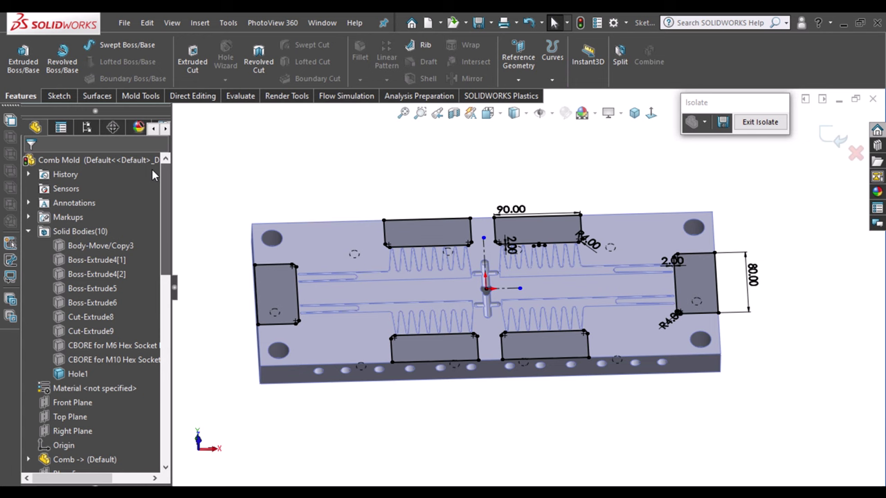
Cut the pad rectangle 2 mm mid-plane through only the Cut-Extrude9 and Hole1 bodies.
left_click(77, 332)
left_click(80, 315)
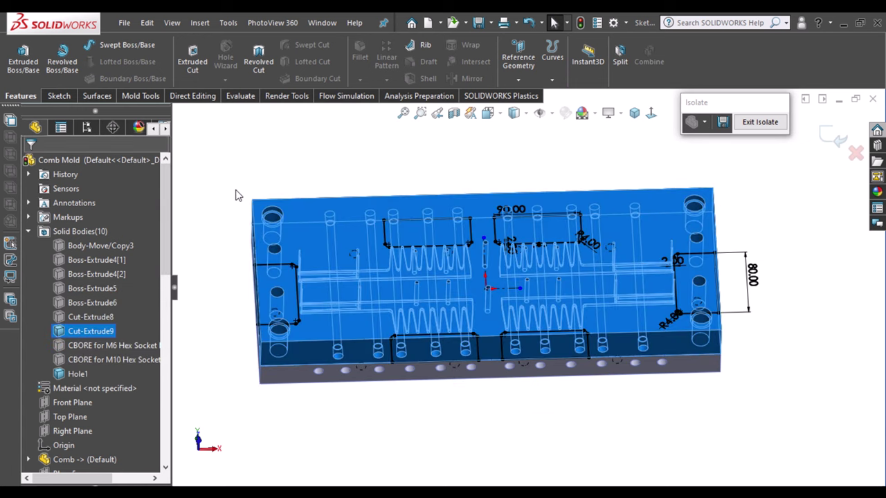
middle_click_drag(225, 258, 232, 264)
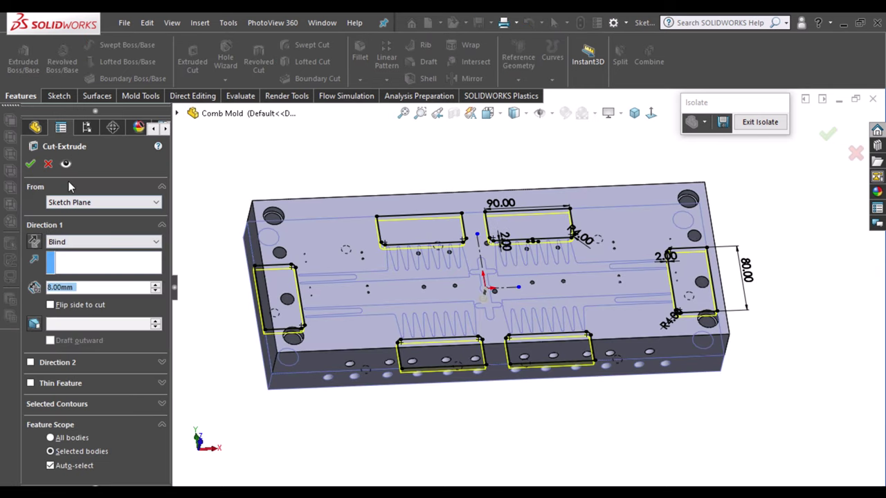
type("1")
key("Return")
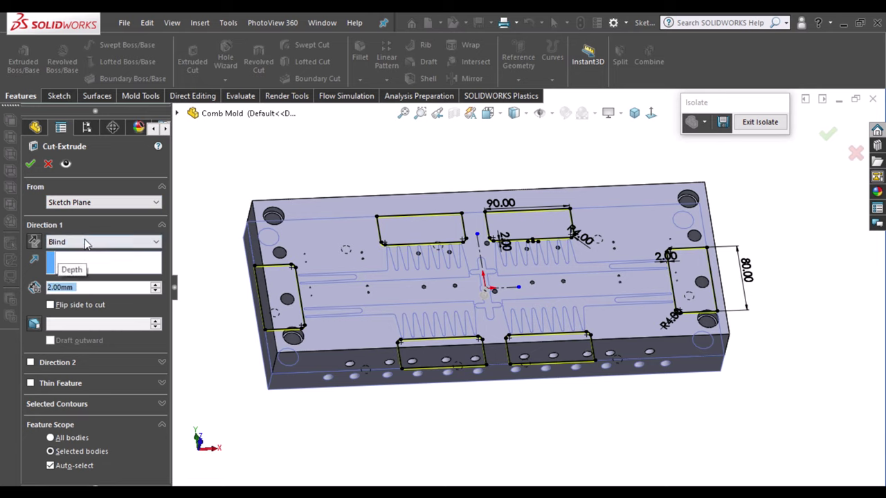
left_click(86, 244)
left_click(66, 321)
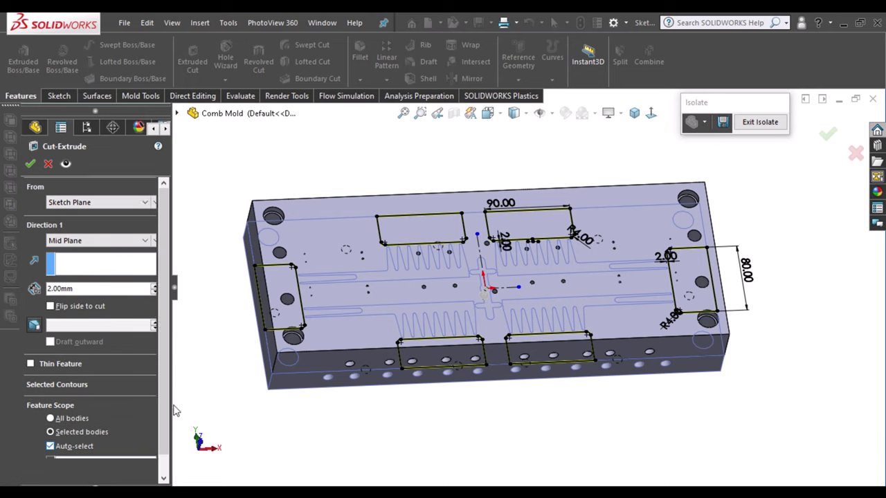
left_click(49, 445)
left_click(326, 332)
left_click(316, 385)
mouse_move(316, 385)
middle_mouse_down()
mouse_move(559, 293)
mouse_move(559, 350)
middle_mouse_up()
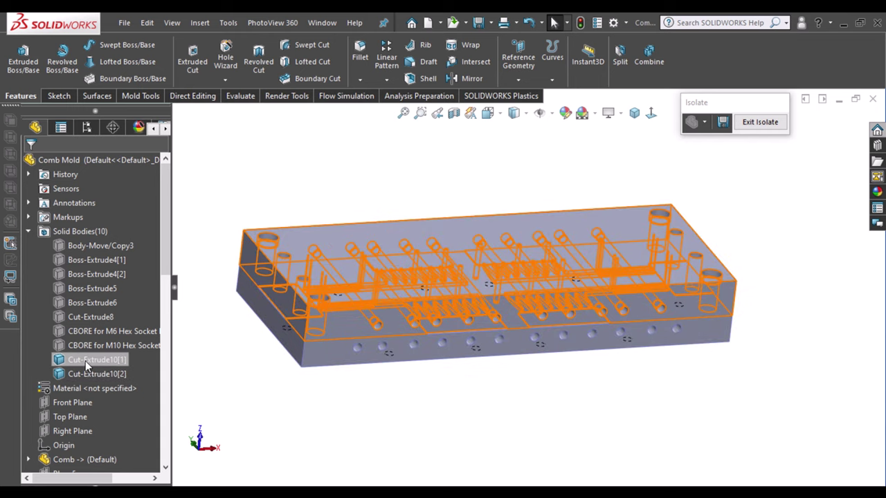
Hide Cut-Extrude10[1] and start a sketch facing the lower plate's top face.
left_click(85, 360)
left_click(512, 258)
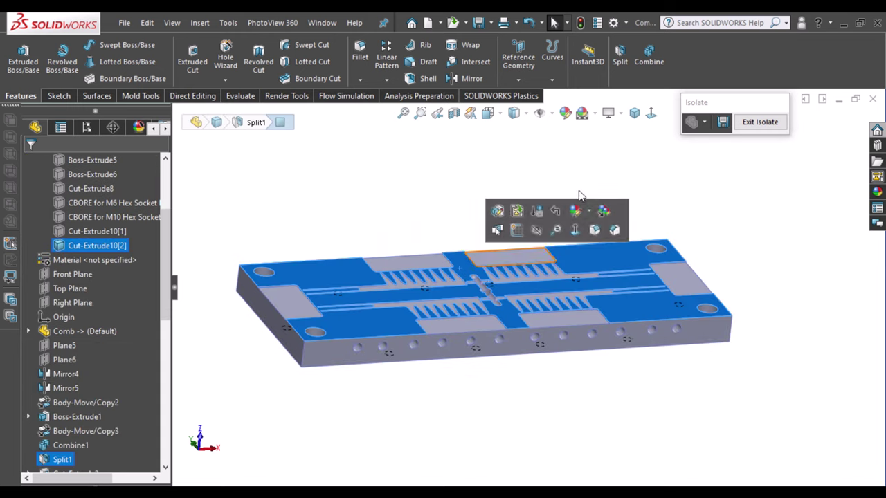
left_click(650, 113)
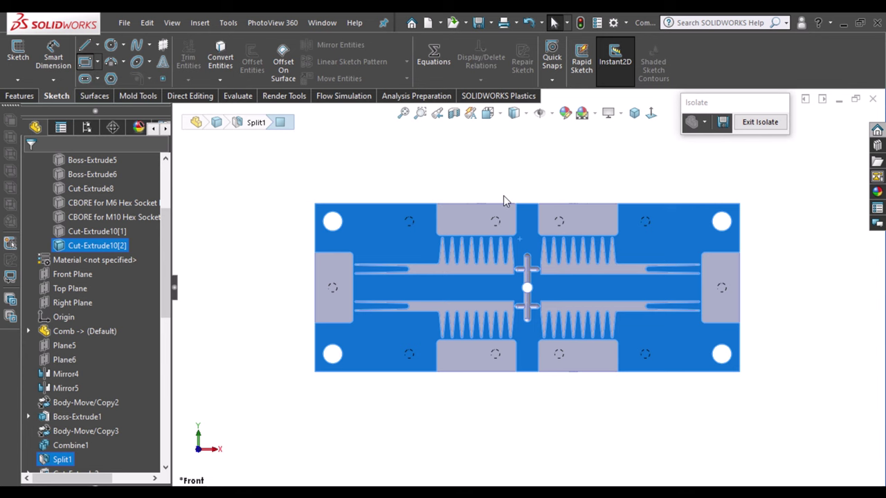
Draw two corner rectangles extending past the rounded ends of the upper and lower teeth.
scroll(742, 273, "down", 3)
scroll(743, 273, "down", 2)
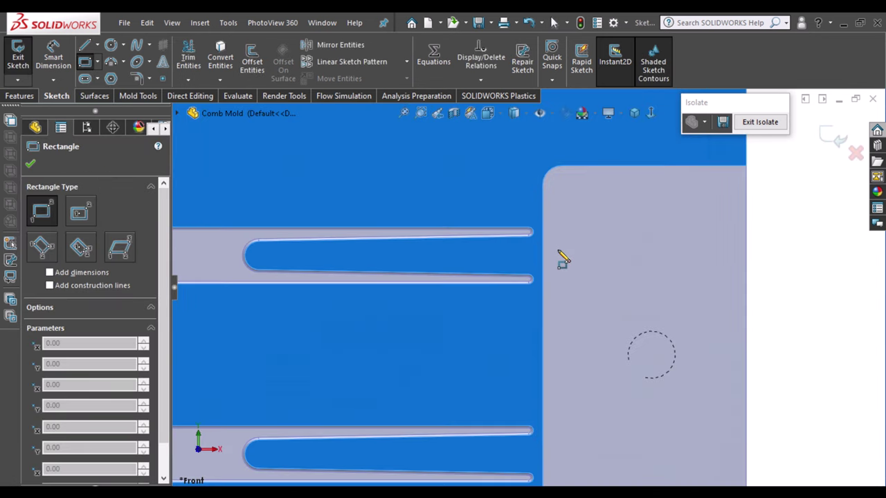
scroll(569, 269, "down", 2)
scroll(579, 291, "down", 1)
scroll(525, 221, "down", 1)
scroll(443, 207, "down", 1)
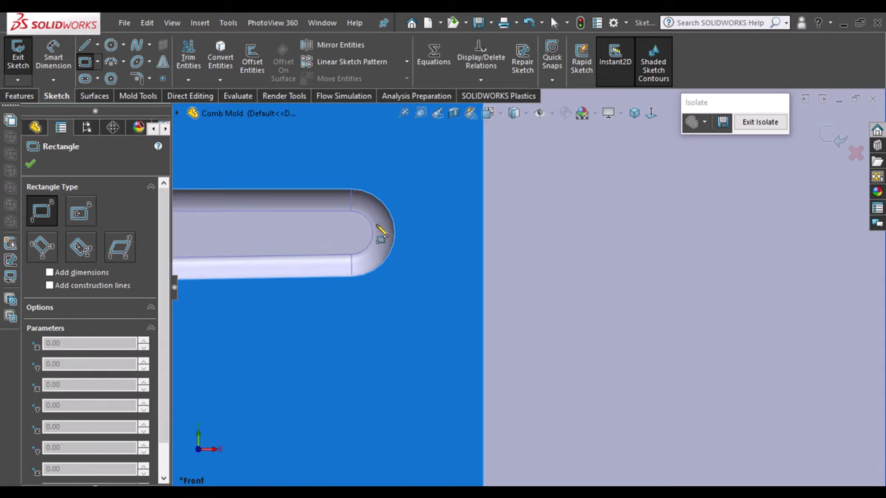
left_click(379, 223)
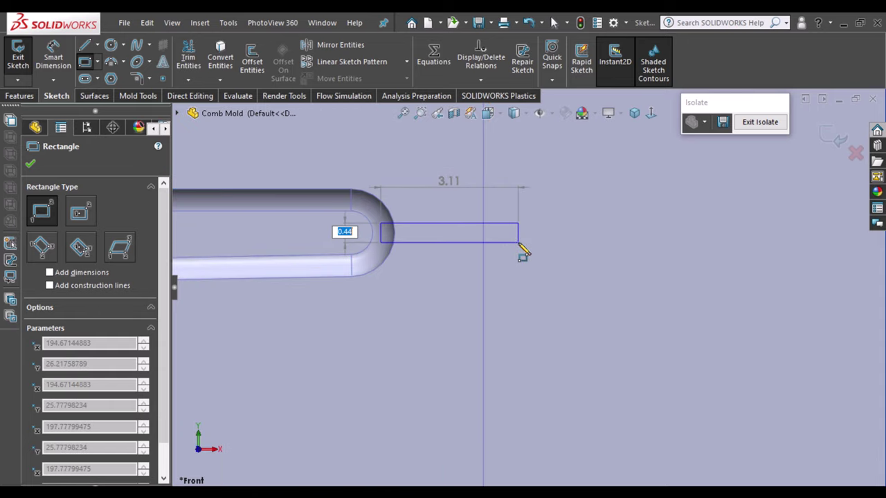
left_click(518, 242)
scroll(589, 187, "up", 2)
scroll(550, 421, "up", 1)
scroll(451, 405, "down", 1)
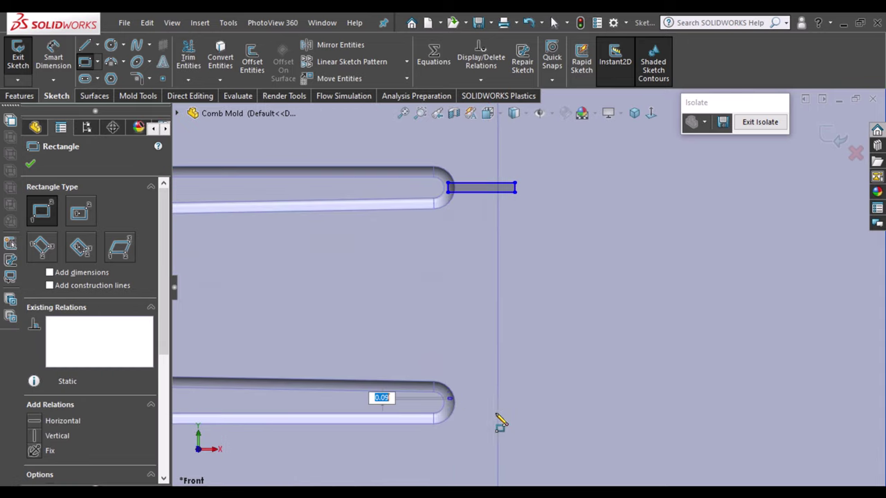
left_click(448, 398)
left_click(527, 413)
key("Escape")
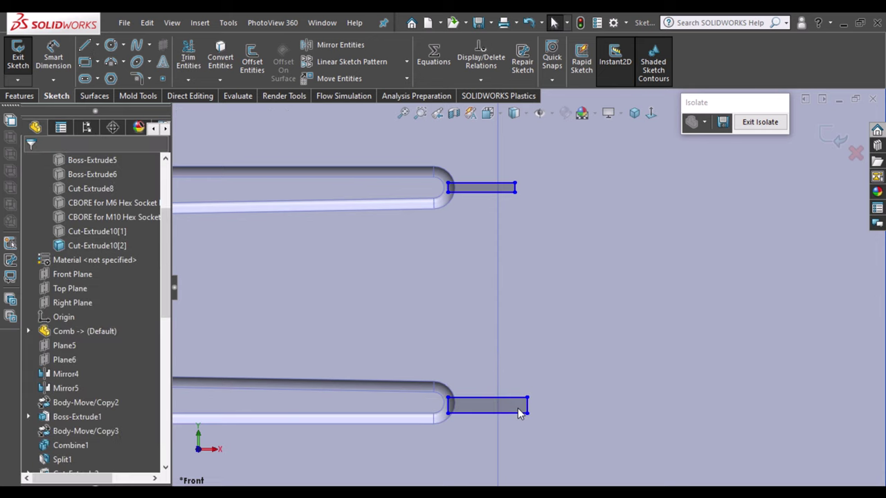
Select the rectangles and try an Equal relation on the upper one, then undo it.
left_click(518, 409)
left_click(507, 191, "ctrl")
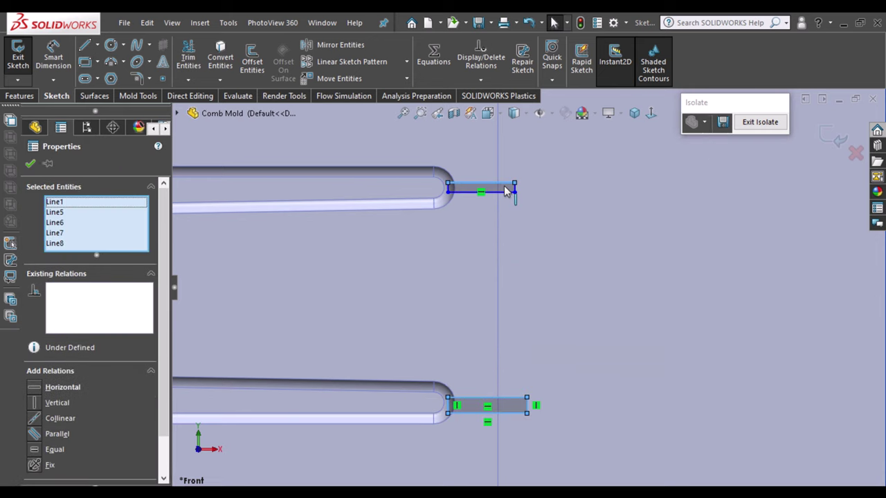
left_click(523, 200)
scroll(507, 195, "down", 2)
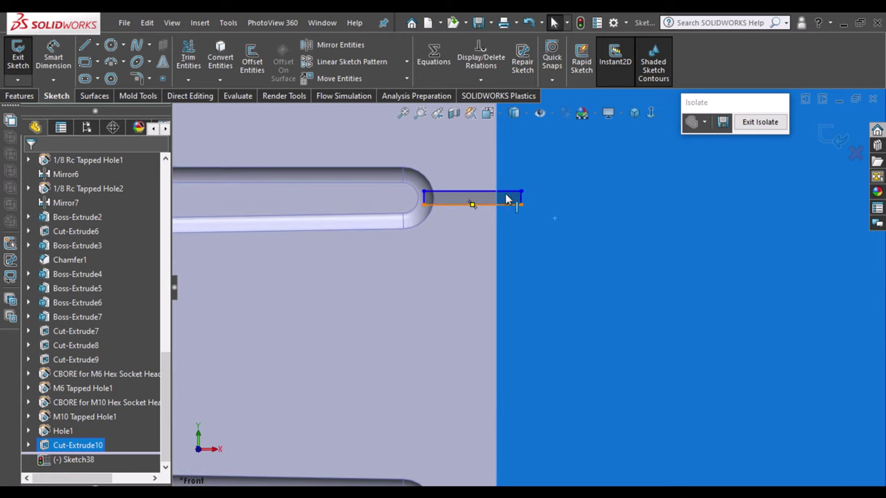
scroll(526, 235, "up", 2)
scroll(526, 339, "down", 2)
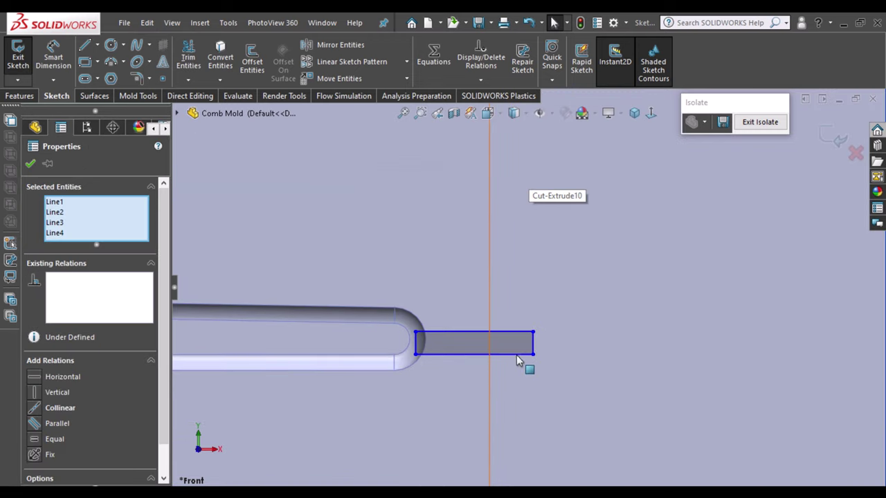
left_click(519, 347)
left_click(621, 301)
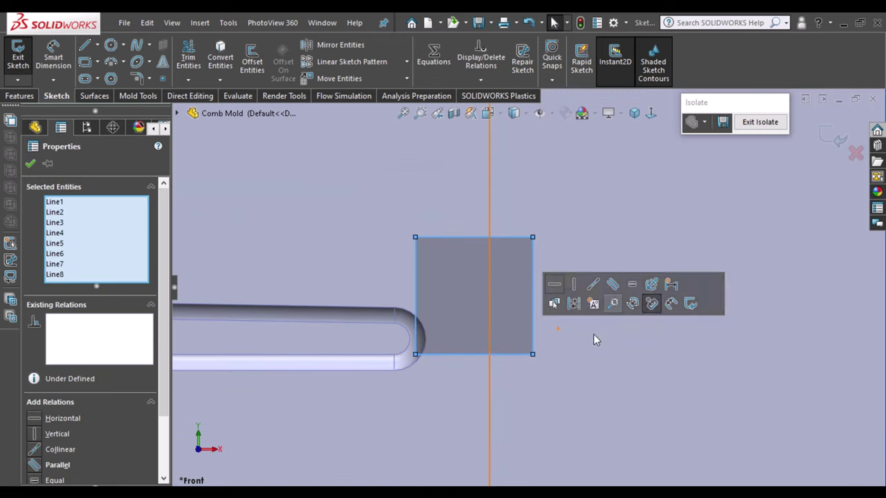
key("ctrl+z")
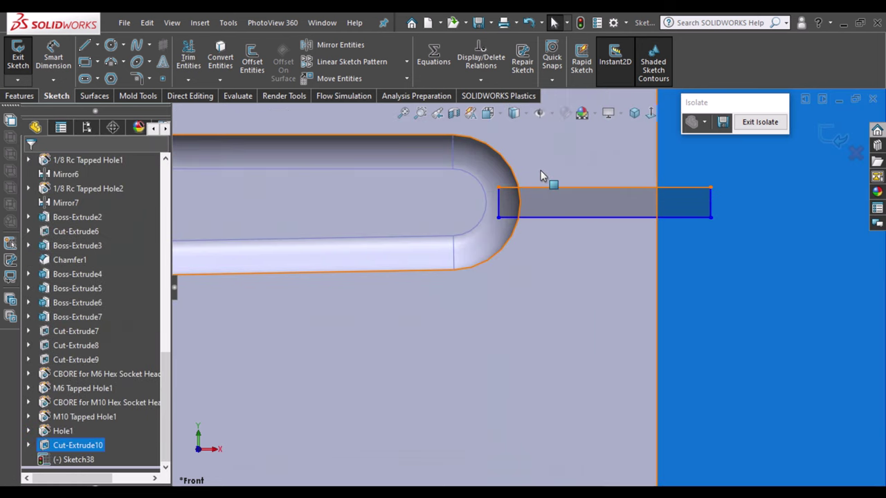
scroll(541, 170, "down", 3)
left_click(85, 45)
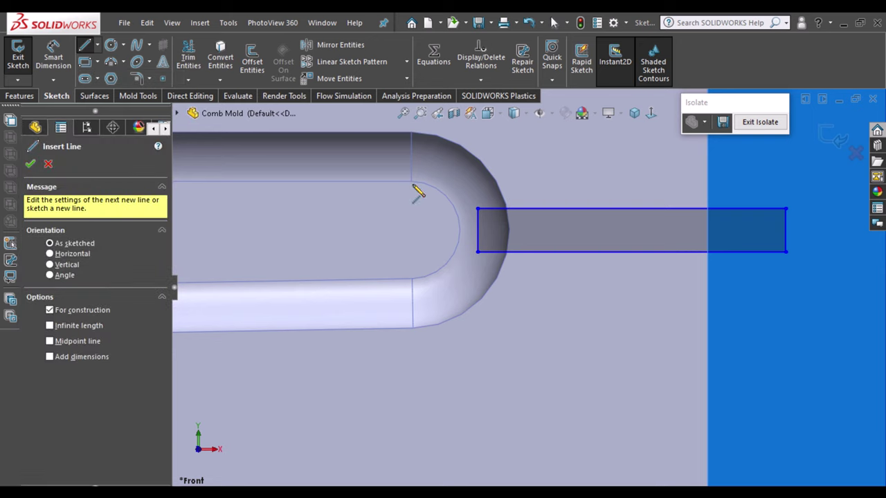
Add a centerline through the upper rectangle and make its top and bottom edges symmetric about it.
left_click(411, 230)
left_click(727, 230)
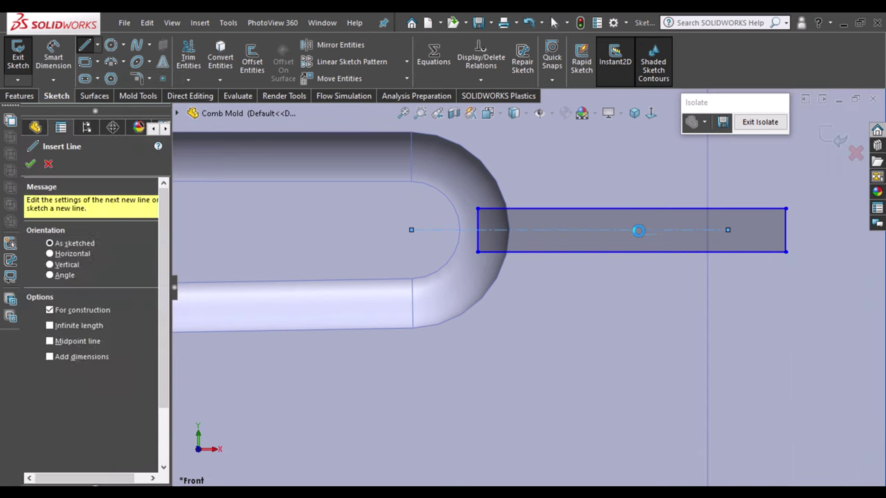
key("Escape")
left_click(628, 230)
left_click(618, 209, "ctrl")
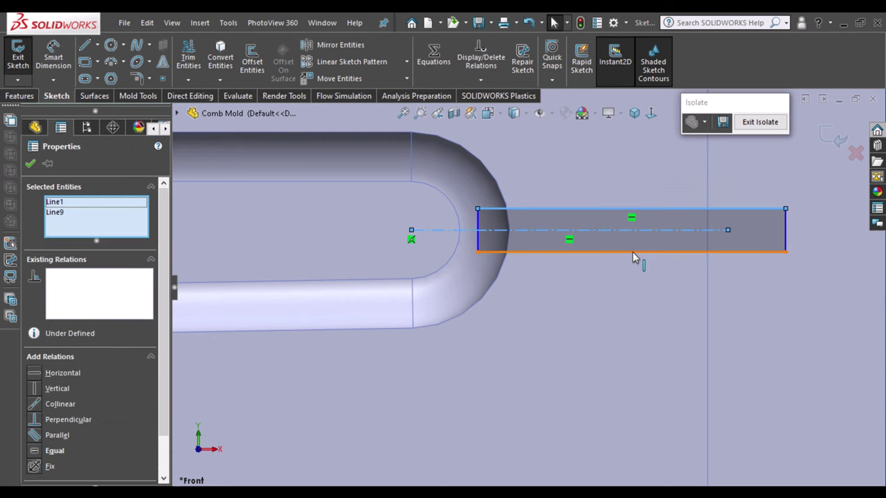
left_click(633, 253, "ctrl")
left_click(768, 196)
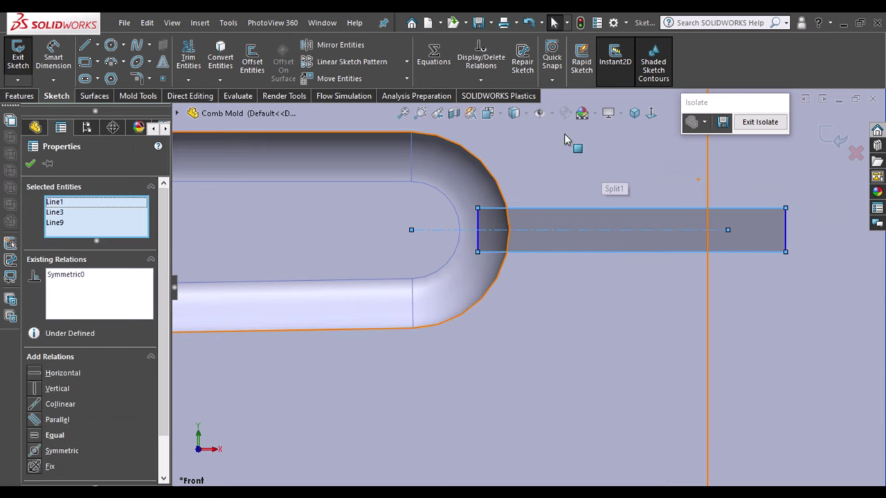
Dimension the upper rectangle's height as 1.00 mm.
key("d")
left_click(477, 232)
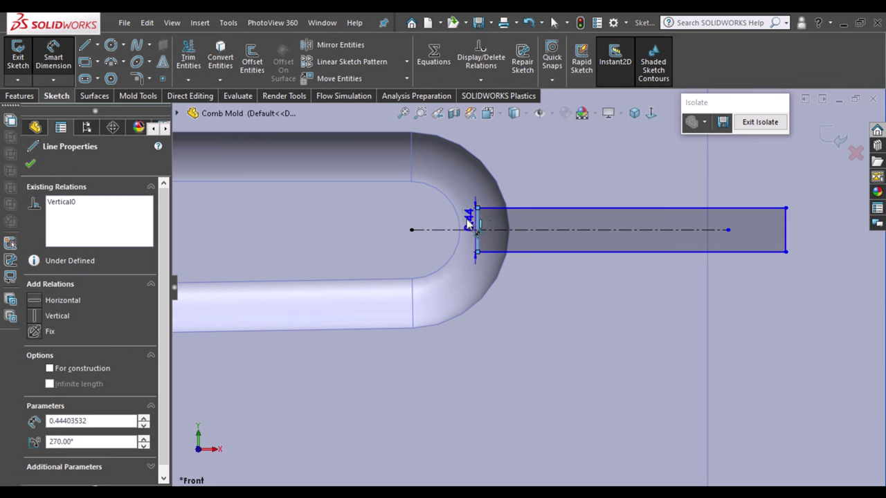
left_click(436, 244)
key("Return")
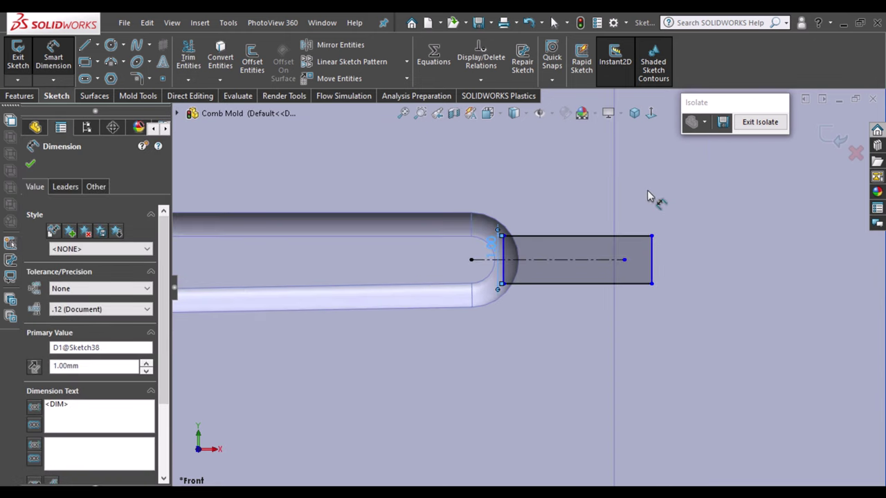
scroll(554, 356, "up", 3)
scroll(530, 224, "down", 2)
scroll(518, 241, "down", 2)
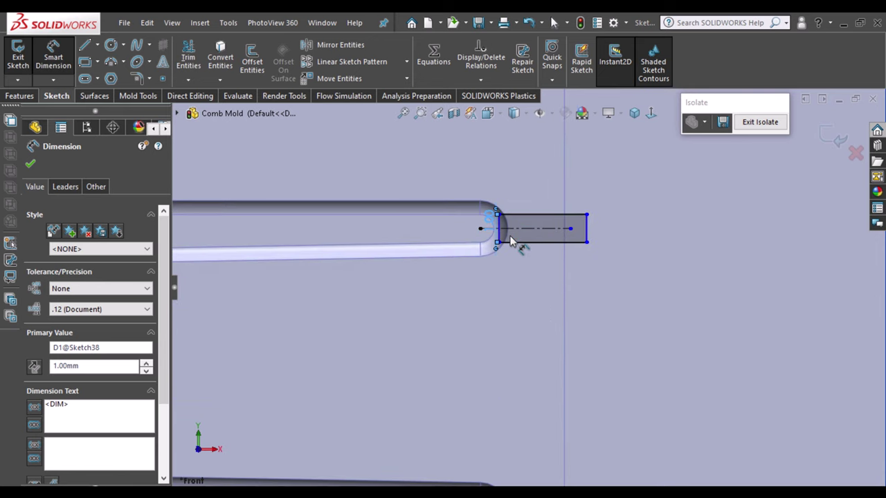
key("Escape")
left_click(501, 239)
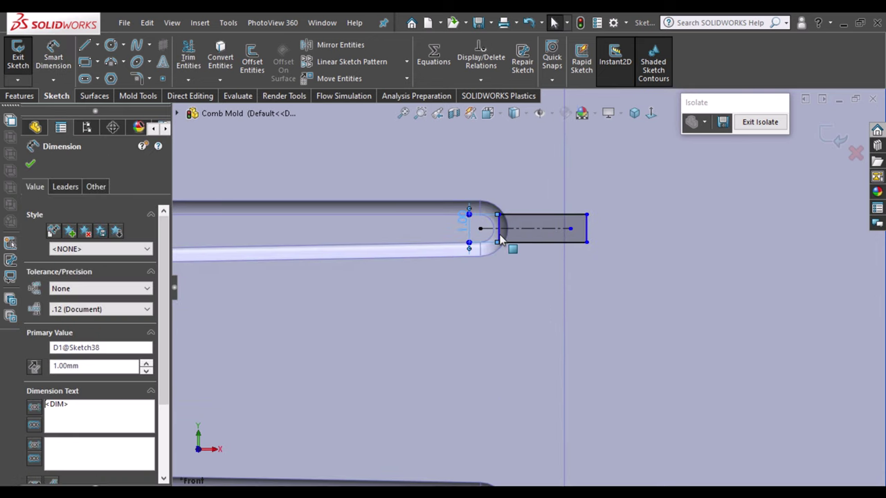
left_click(498, 235)
scroll(512, 297, "up", 3)
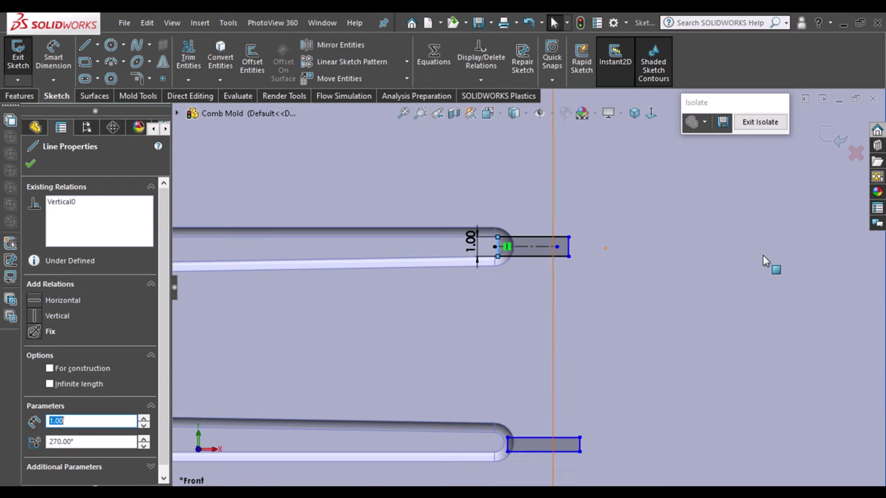
scroll(694, 285, "up", 3)
scroll(377, 304, "down", 1)
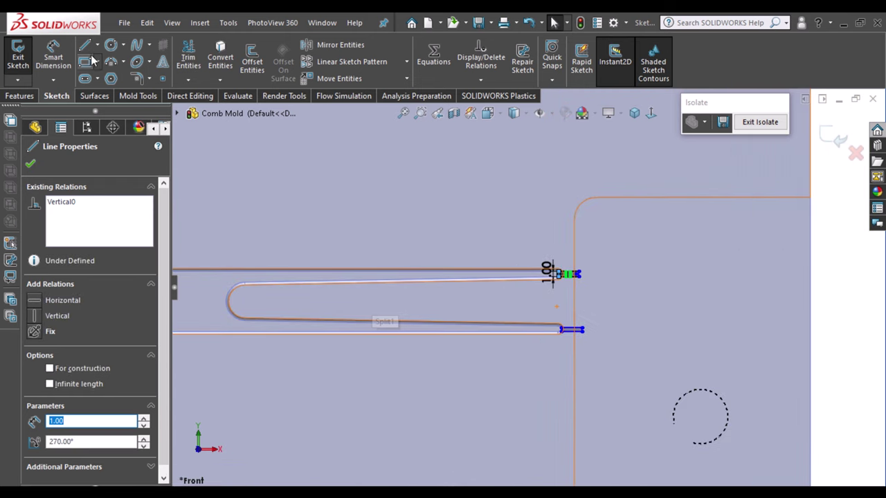
Draw a horizontal centerline between the teeth and select both rectangles with it.
left_click(97, 44)
left_click(118, 79)
left_click(228, 300)
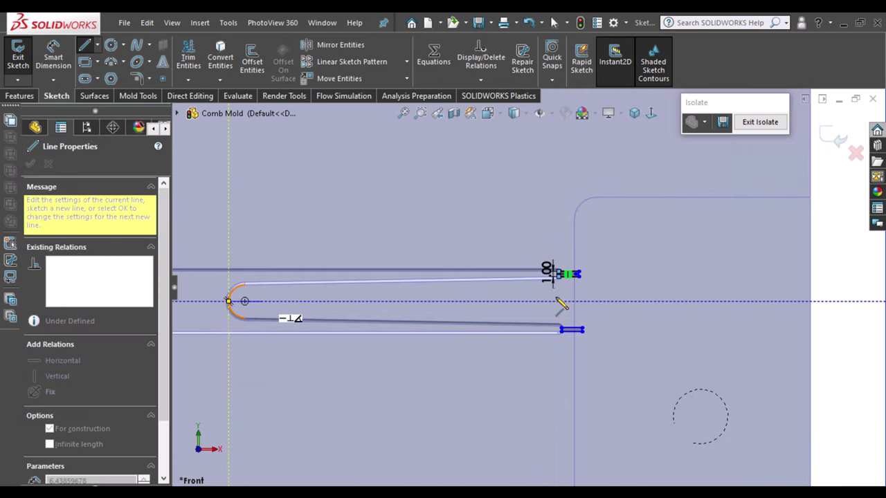
left_click(593, 305)
scroll(594, 305, "down", 3)
scroll(538, 291, "down", 3)
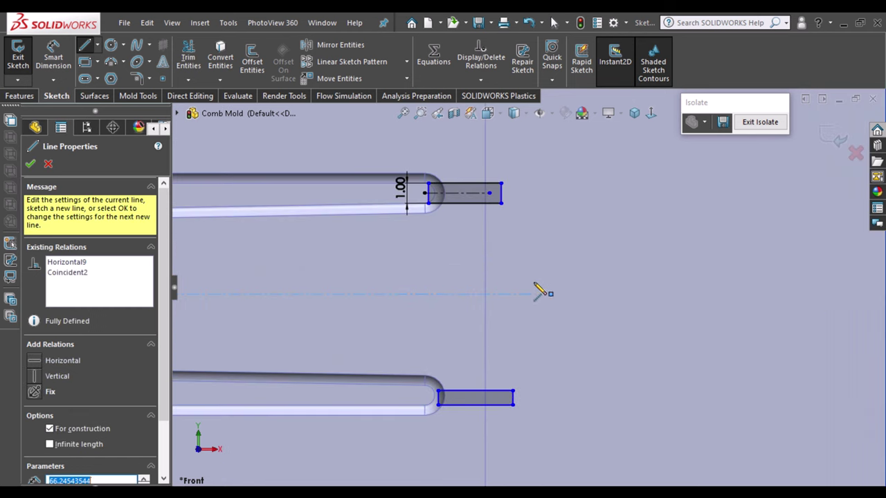
key("Escape")
left_click(477, 199)
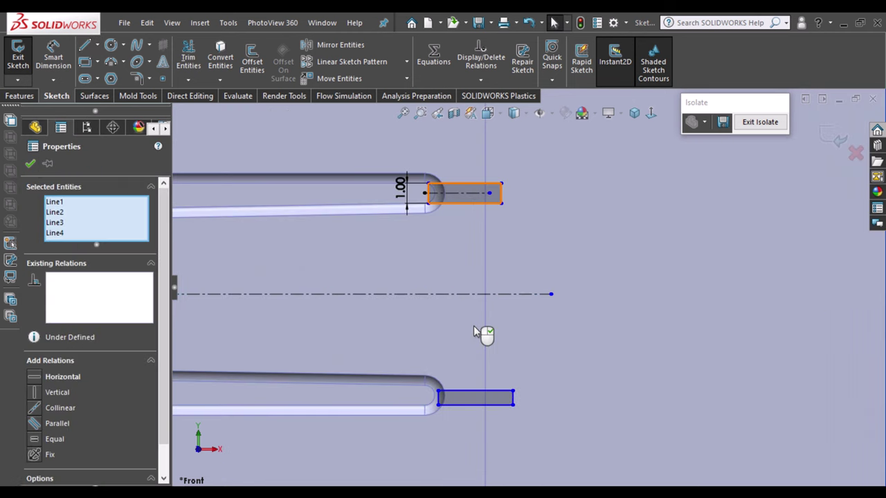
left_click(477, 399, "ctrl")
left_click(467, 296, "ctrl")
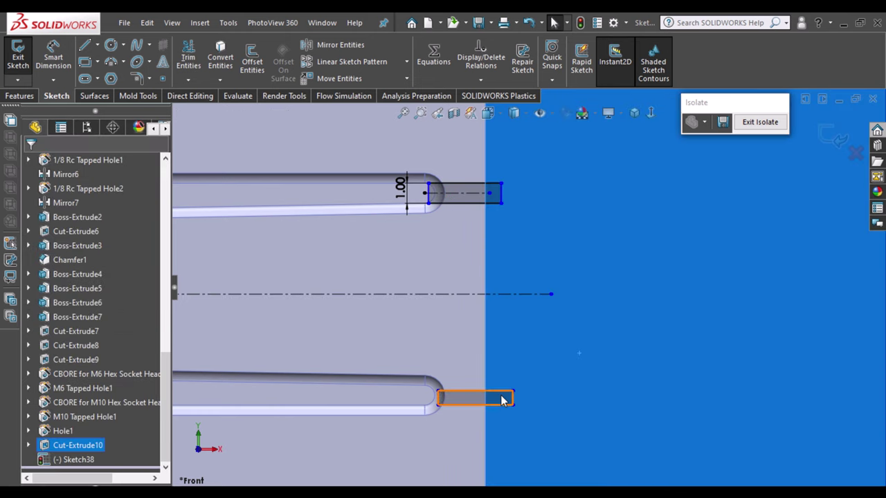
Delete the lower rectangle and mirror the upper one across the horizontal centerline.
left_click(506, 398)
key("Delete")
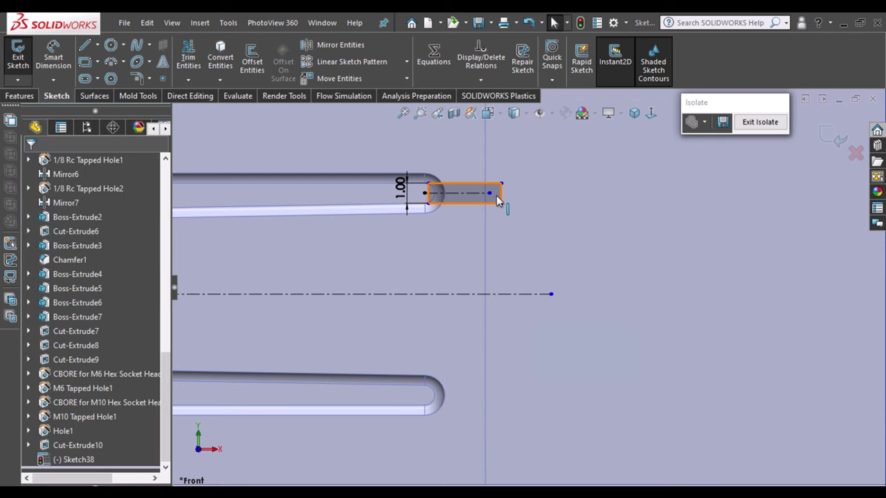
left_click(498, 195)
left_click(504, 295, "ctrl")
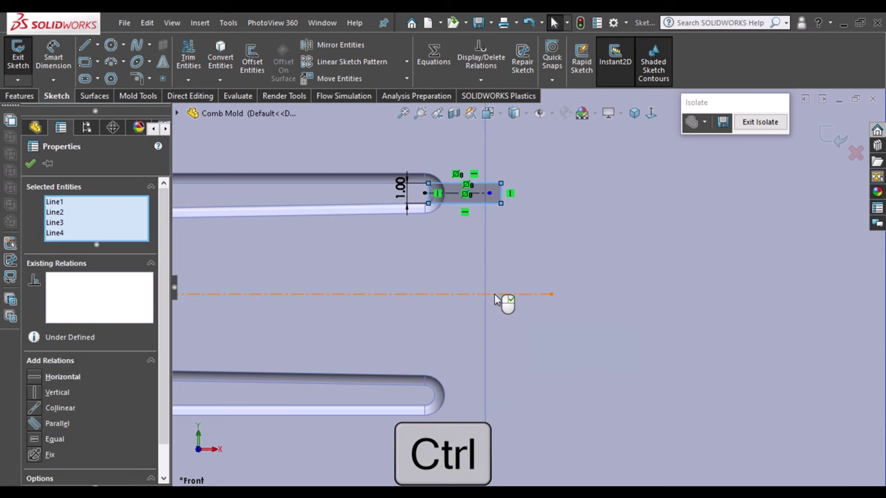
left_click(340, 46)
Zoom in on the tip of the first comb tooth.
scroll(753, 291, "up", 3)
scroll(757, 277, "up", 3)
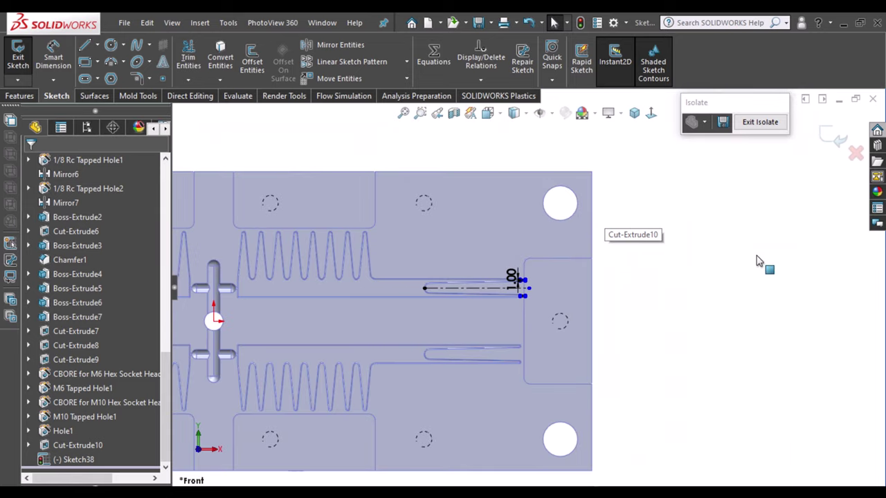
scroll(263, 246, "down", 2)
scroll(367, 229, "down", 2)
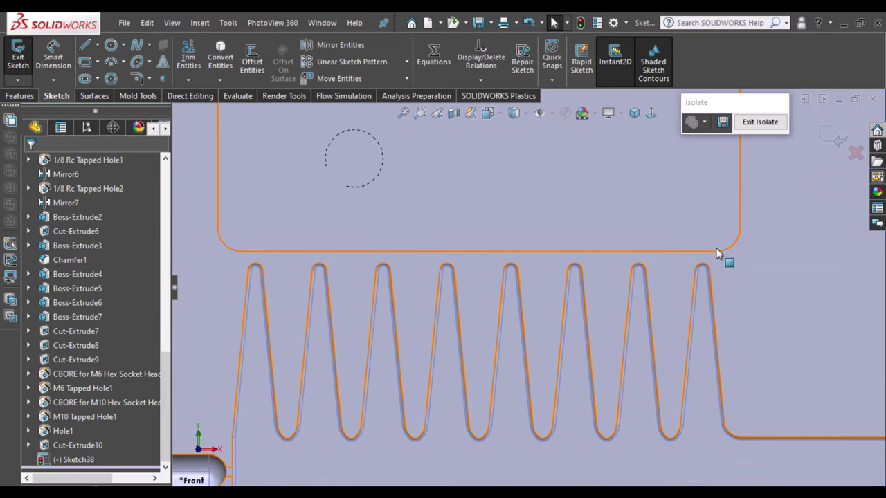
scroll(720, 277, "down", 2)
scroll(623, 305, "down", 1)
scroll(588, 273, "down", 1)
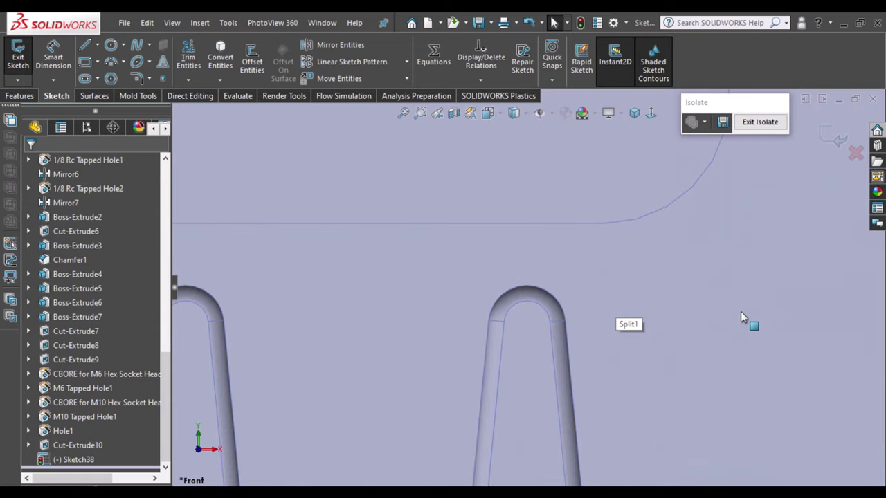
scroll(761, 308, "up", 3)
scroll(398, 273, "down", 2)
scroll(666, 239, "down", 1)
scroll(495, 212, "down", 3)
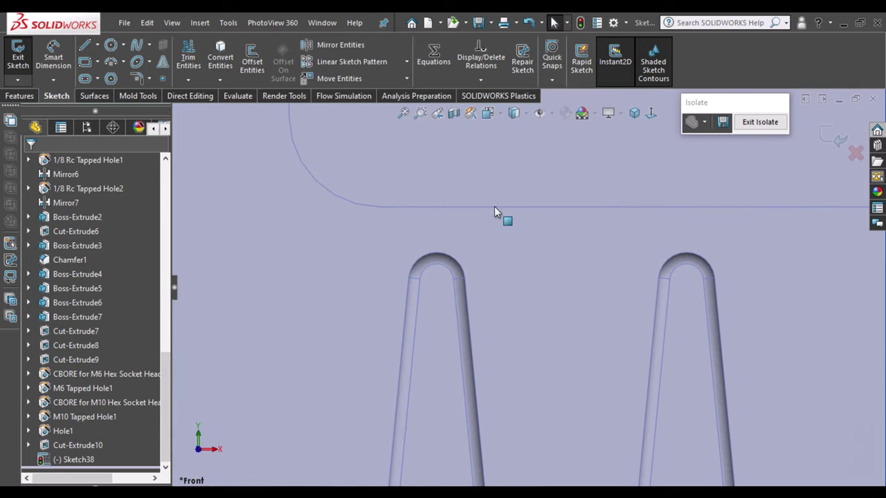
scroll(494, 212, "down", 1)
scroll(524, 237, "down", 1)
left_click(97, 45)
Draw a vertical centerline and a corner rectangle at the first tooth's tip.
left_click(138, 75)
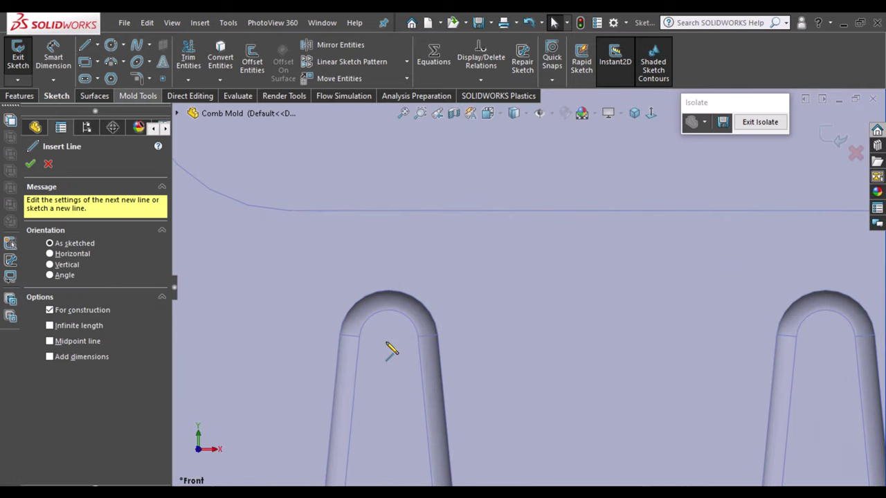
left_click_drag(388, 339, 388, 182)
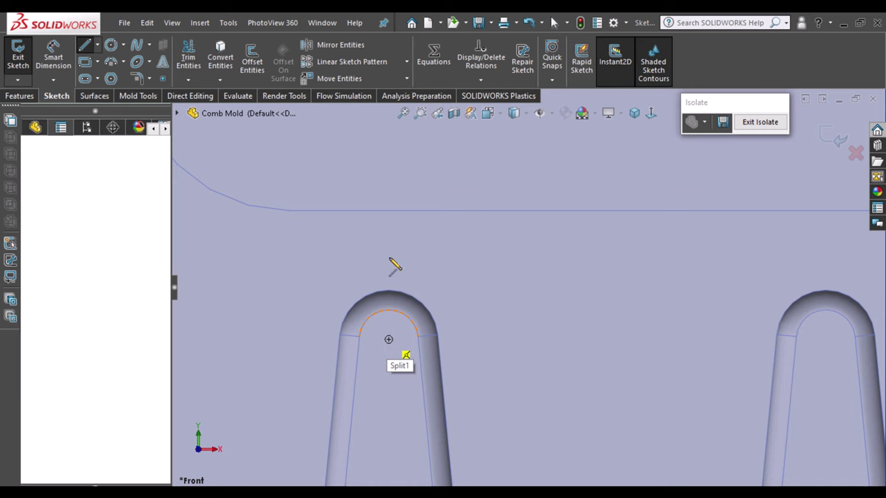
key("r")
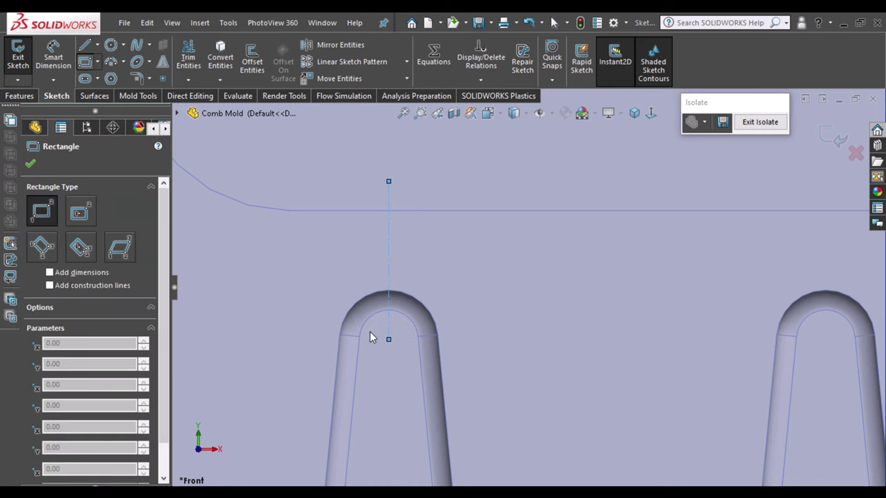
left_click(369, 331)
left_click(400, 200)
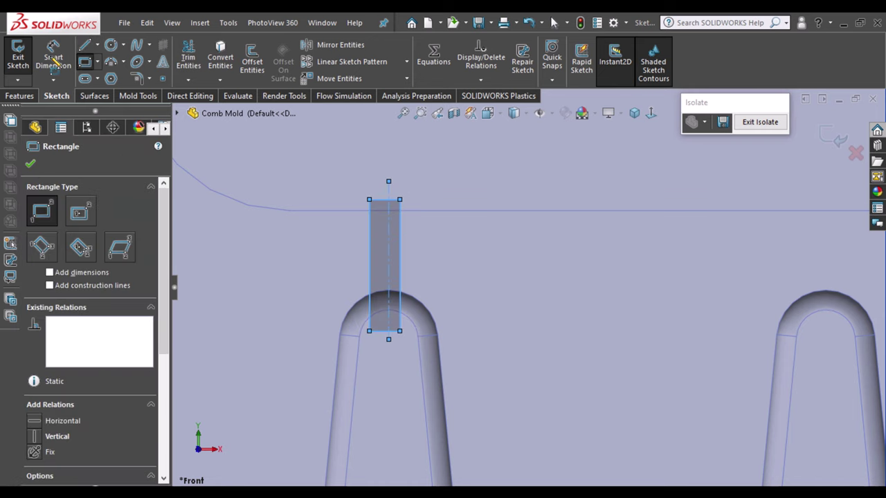
Give the tip rectangle a 1.00 width and make its sides symmetric about the centerline.
left_click(379, 374)
key("Return")
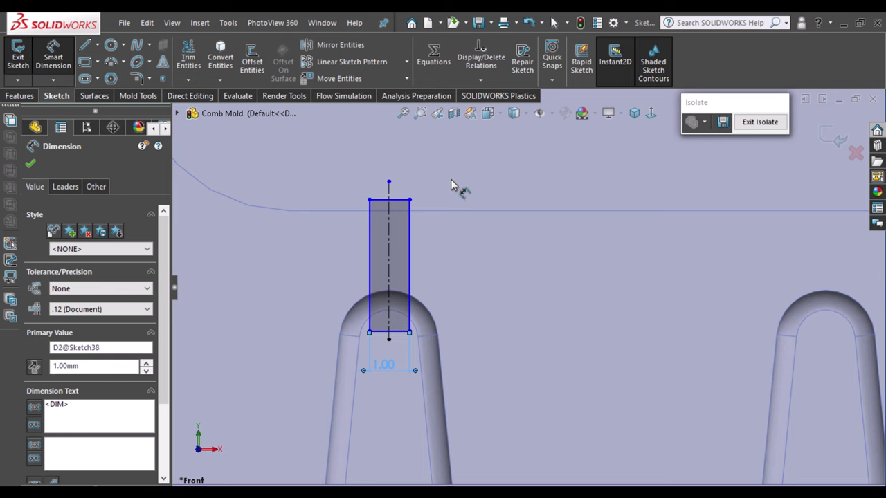
key("Escape")
key("Escape")
left_click(407, 230)
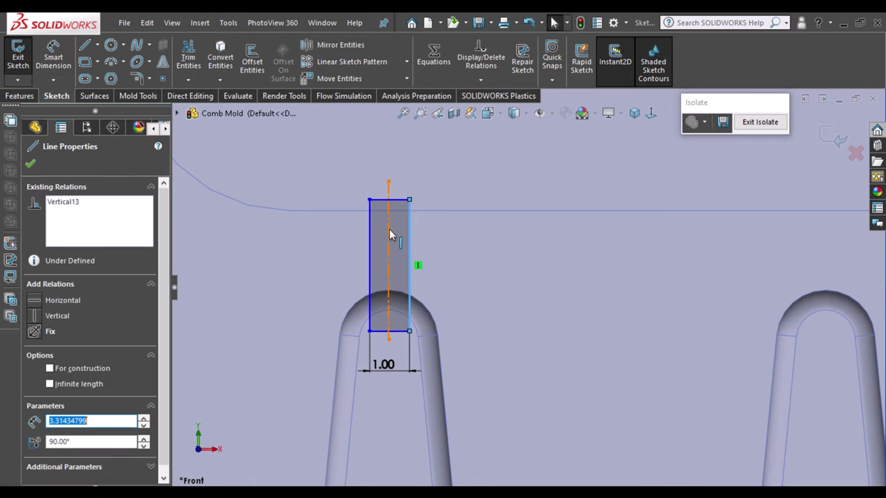
left_click(371, 238, "ctrl")
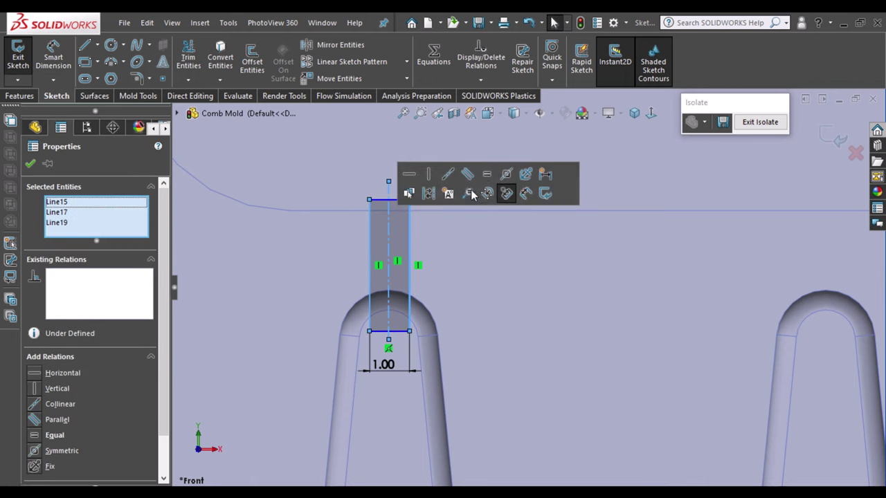
left_click(503, 181)
Box-select all four lines of the tip rectangle.
scroll(291, 202, "up", 3)
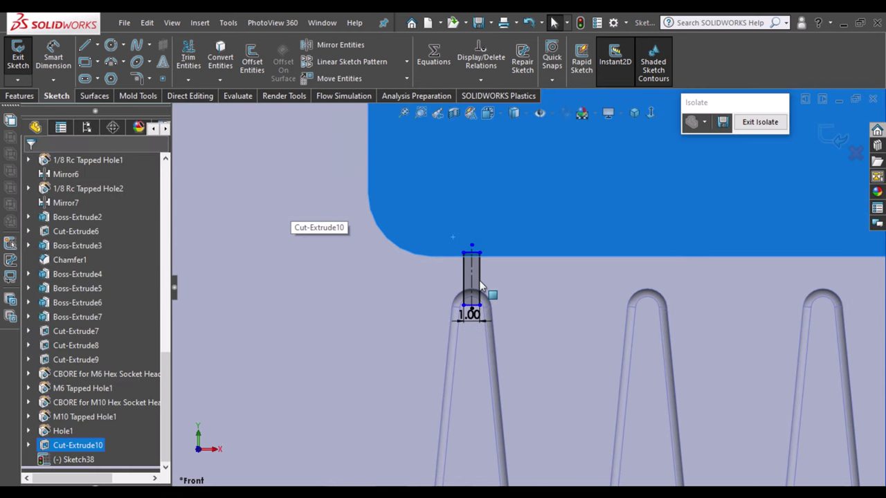
left_click(478, 283)
scroll(520, 268, "up", 3)
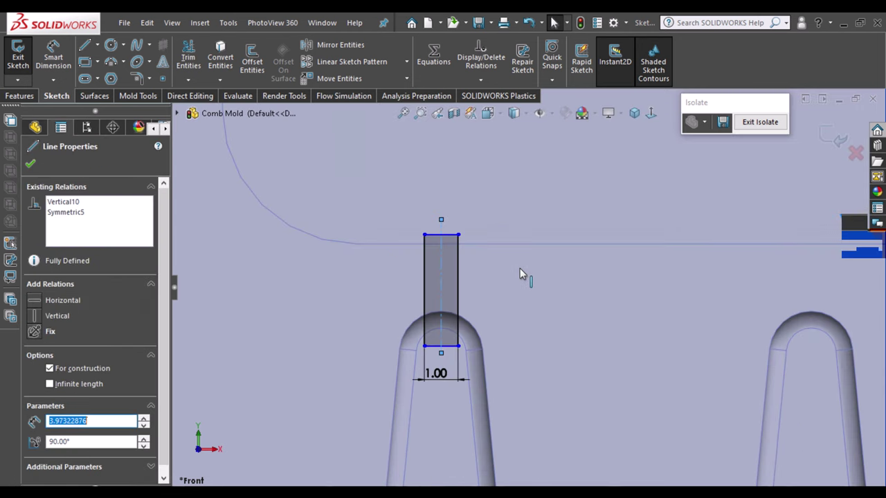
left_click_drag(520, 268, 257, 292)
scroll(495, 291, "down", 3)
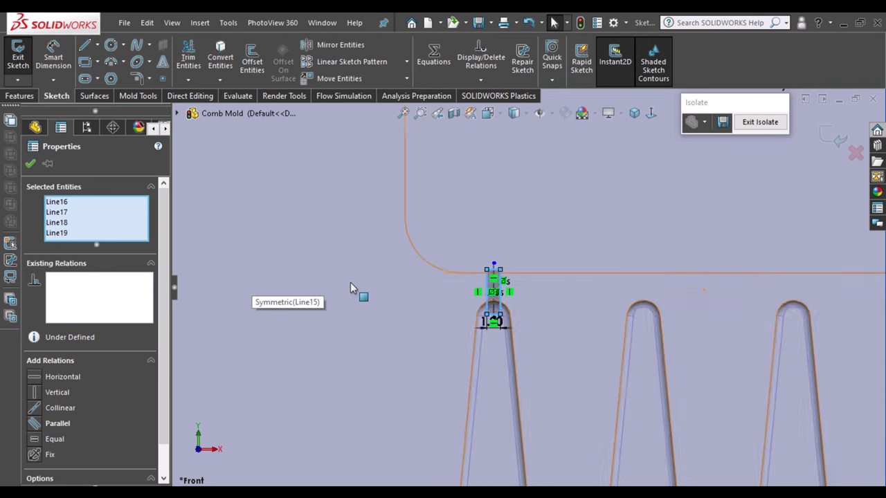
scroll(350, 282, "up", 3)
scroll(771, 292, "down", 3)
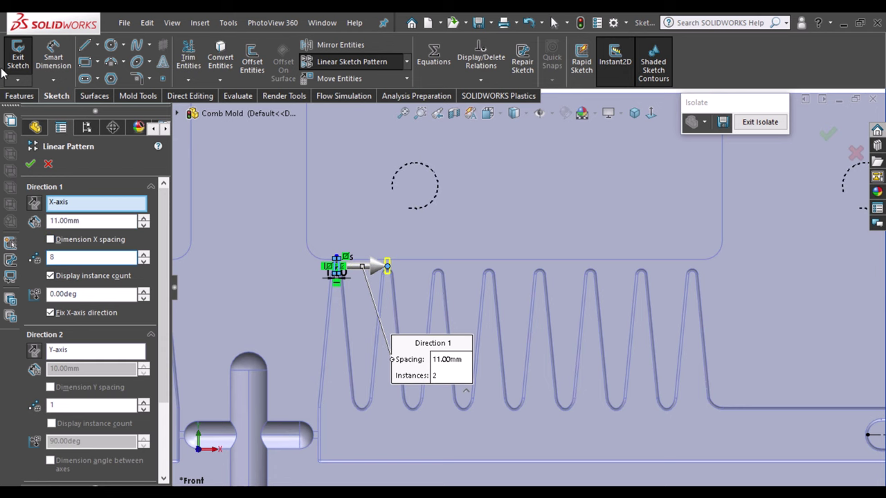
Accept the 8-instance, 11 mm linear pattern and box-select the patterned slot rectangles.
left_click(29, 164)
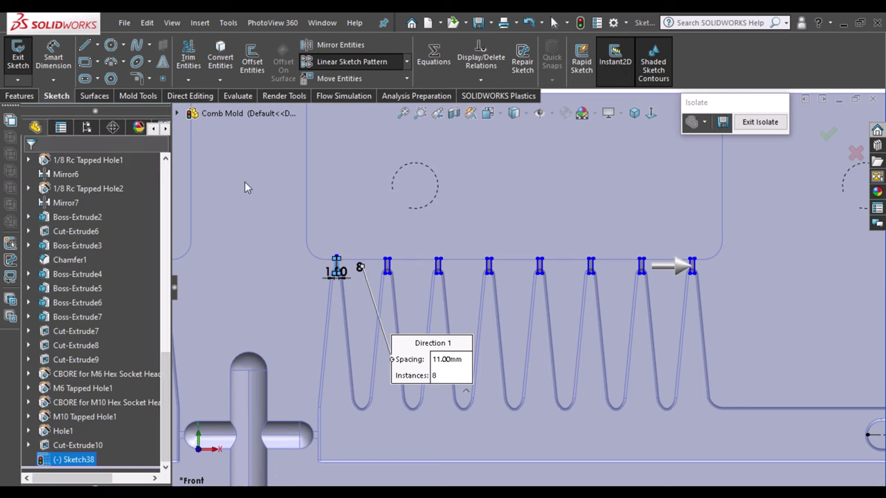
scroll(293, 201, "up", 3)
scroll(293, 201, "up", 2)
left_click(565, 147)
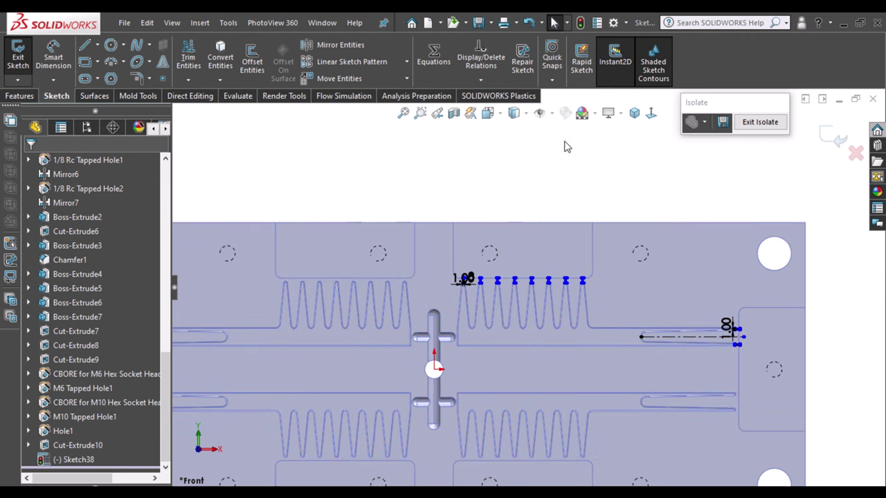
scroll(745, 314, "up", 1)
left_click_drag(745, 313, 450, 198)
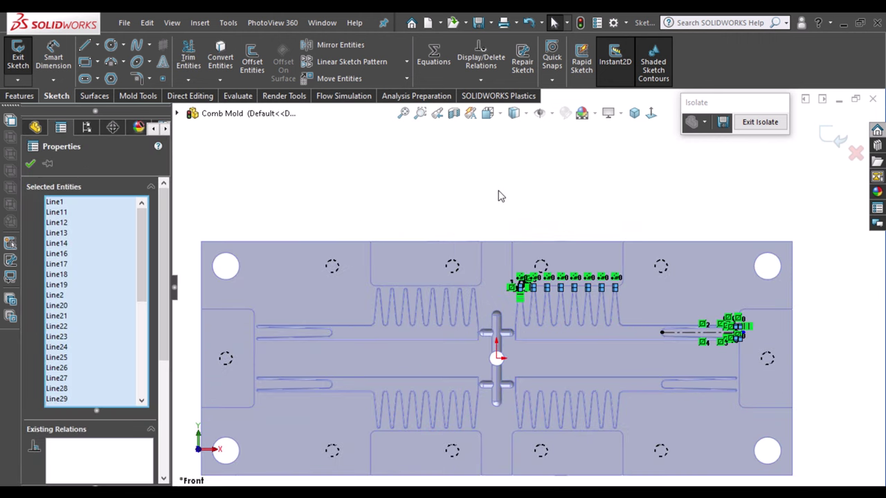
Draw horizontal and vertical construction centerlines from the part origin.
left_click(97, 45)
left_click(111, 75)
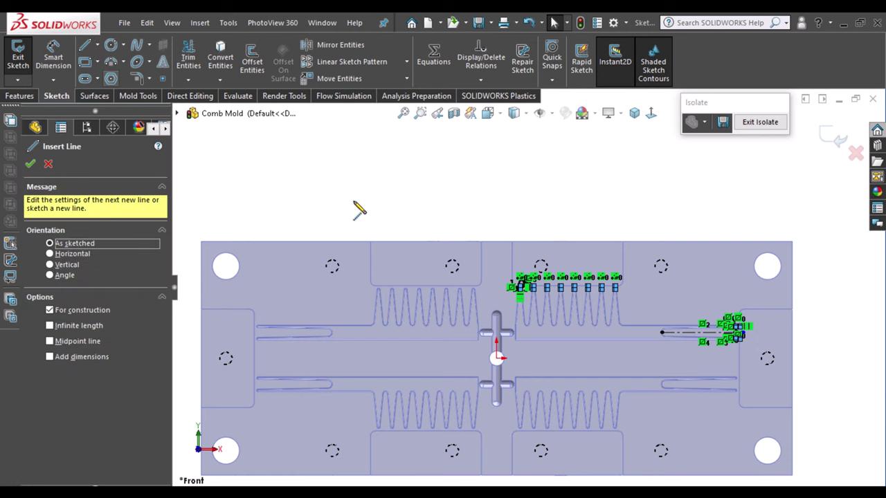
left_click(496, 358)
left_click(588, 357)
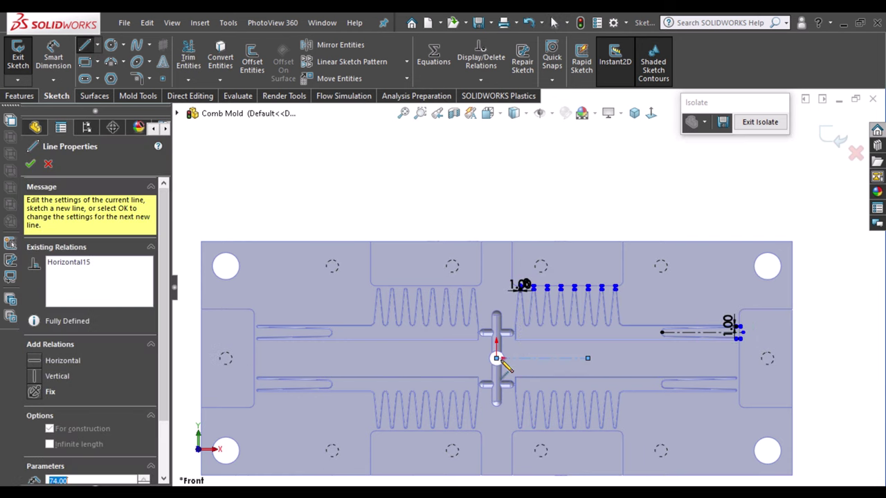
left_click_drag(496, 358, 497, 284)
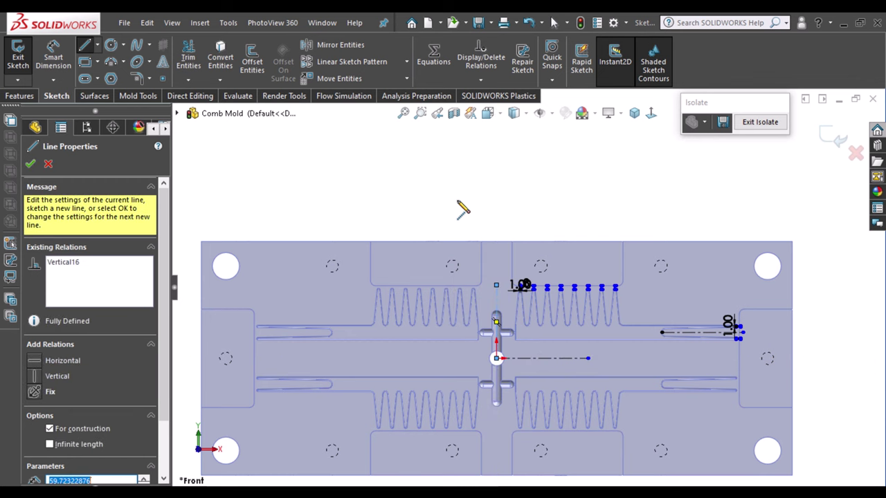
key("Escape")
Select the upper and lower slot-end rectangles, then clear the selection.
scroll(733, 332, "down", 3)
scroll(679, 299, "down", 3)
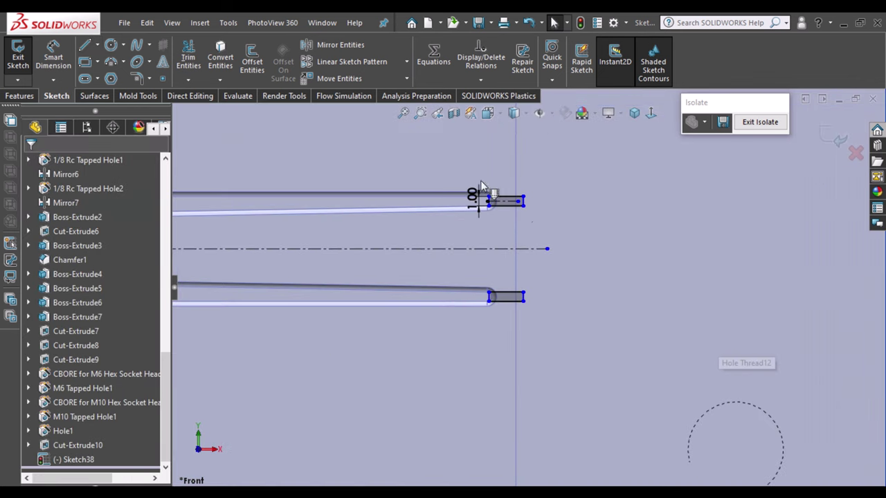
scroll(498, 209, "down", 2)
left_click(503, 213, "ctrl")
left_click(513, 443, "ctrl")
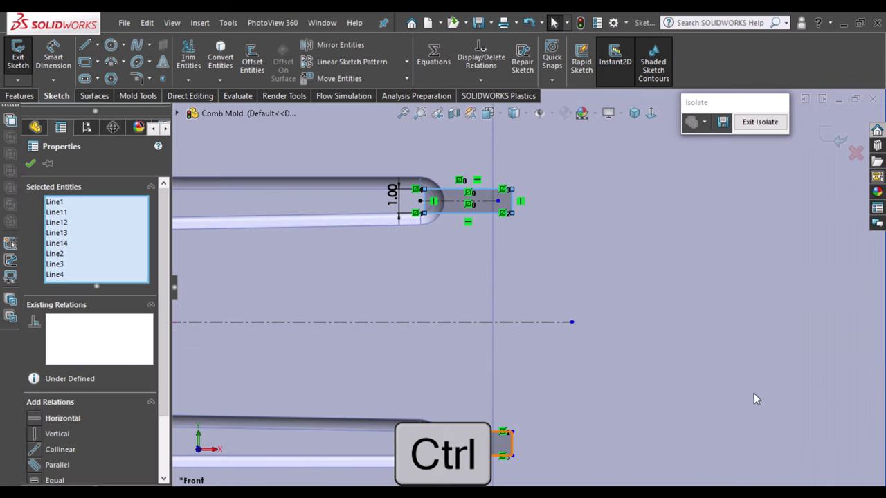
scroll(754, 393, "up", 3)
scroll(746, 399, "up", 2)
scroll(401, 238, "down", 2)
scroll(499, 138, "down", 2)
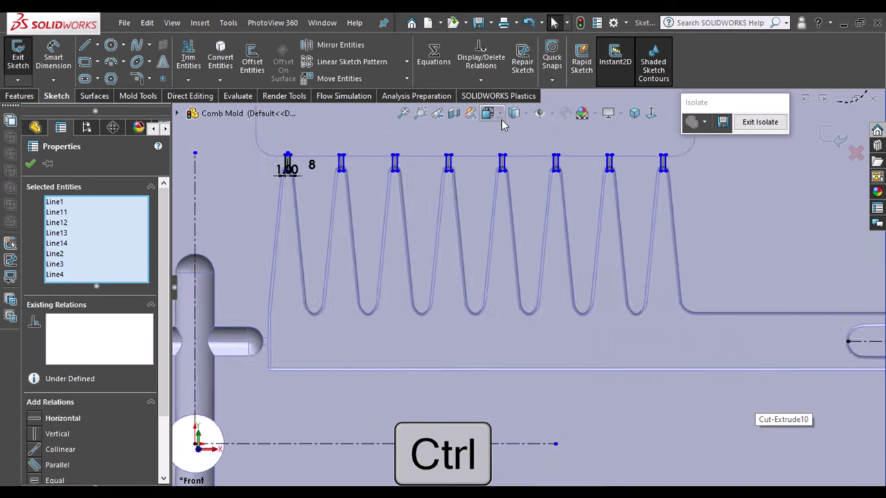
scroll(669, 173, "down", 2)
scroll(662, 239, "down", 2)
scroll(662, 239, "down", 2)
left_click(435, 334)
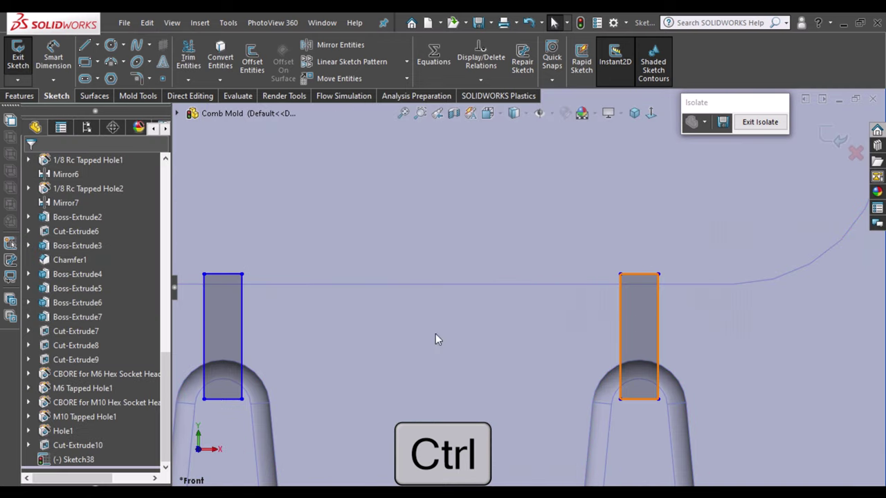
Ctrl-select the finger-tip rectangles across the comb teeth.
left_click(221, 330)
left_click(357, 240)
left_click(357, 240, "ctrl")
mouse_move(300, 243)
middle_mouse_down("ctrl")
mouse_move(713, 239)
mouse_move(588, 239)
middle_mouse_up("ctrl")
left_click(775, 305, "ctrl")
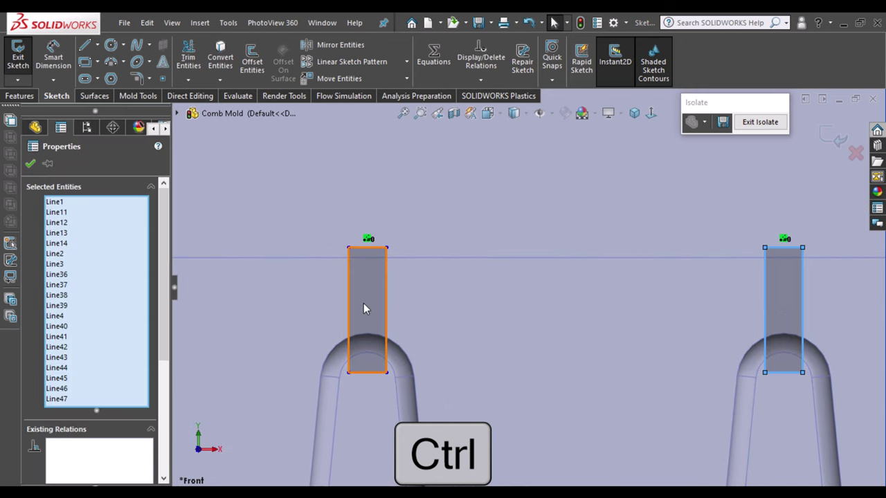
left_click(364, 303, "ctrl")
mouse_move(372, 197)
middle_mouse_down("ctrl")
mouse_move(494, 225)
mouse_move(621, 225)
middle_mouse_up("ctrl")
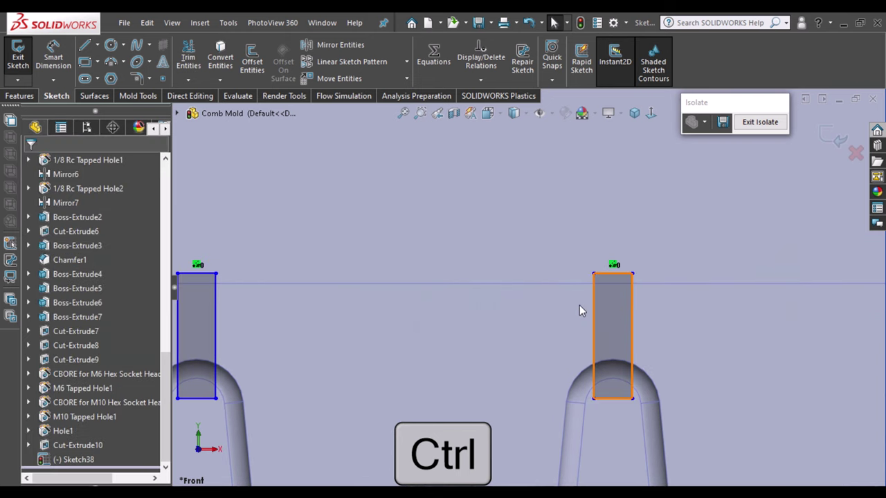
left_click(191, 317, "ctrl")
middle_click_drag(205, 212, 287, 221, "ctrl")
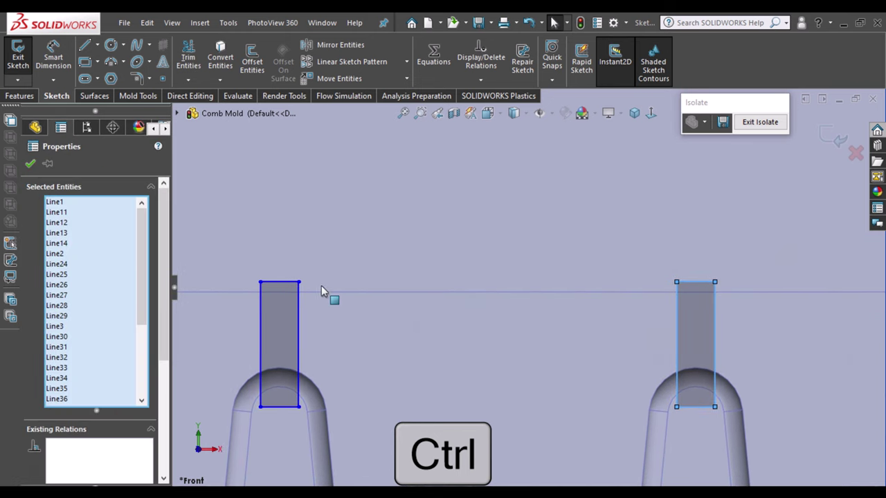
middle_click_drag(814, 231, 816, 225, "ctrl")
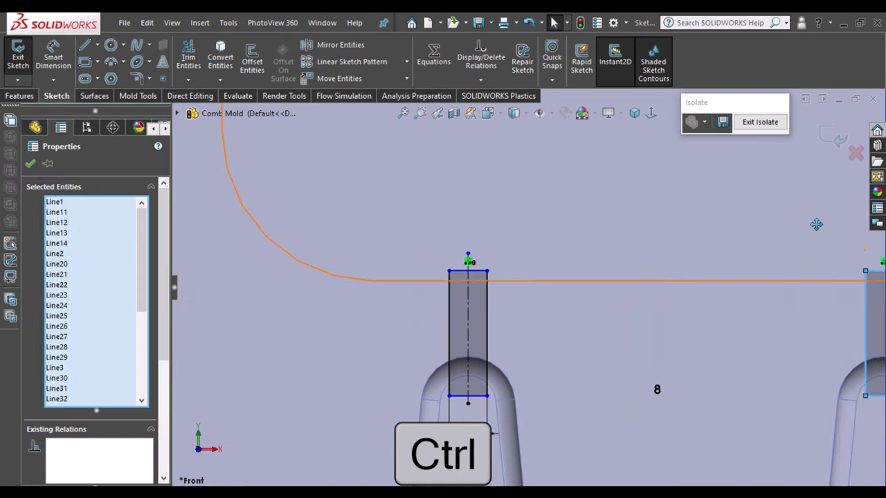
left_click(479, 307, "ctrl")
Mirror the selected finger-tip rectangles about the horizontal centerline onto the lower combs.
scroll(421, 237, "up", 3)
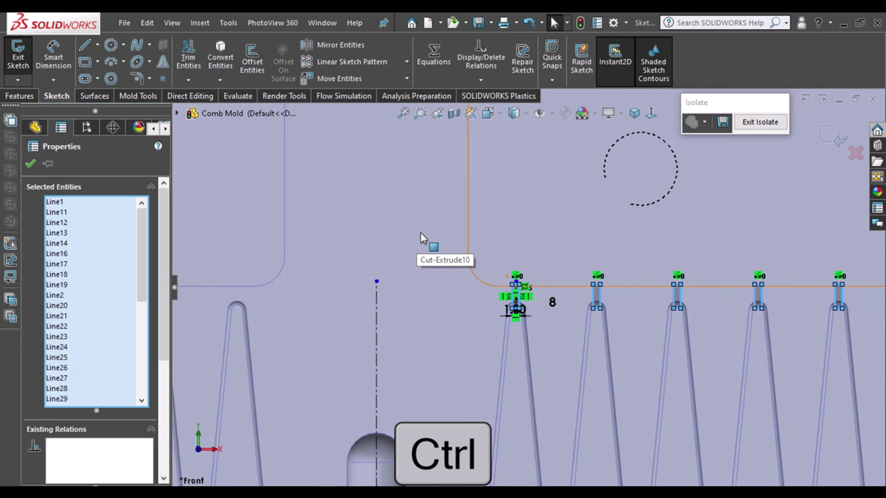
scroll(421, 238, "up", 3)
scroll(419, 228, "up", 1)
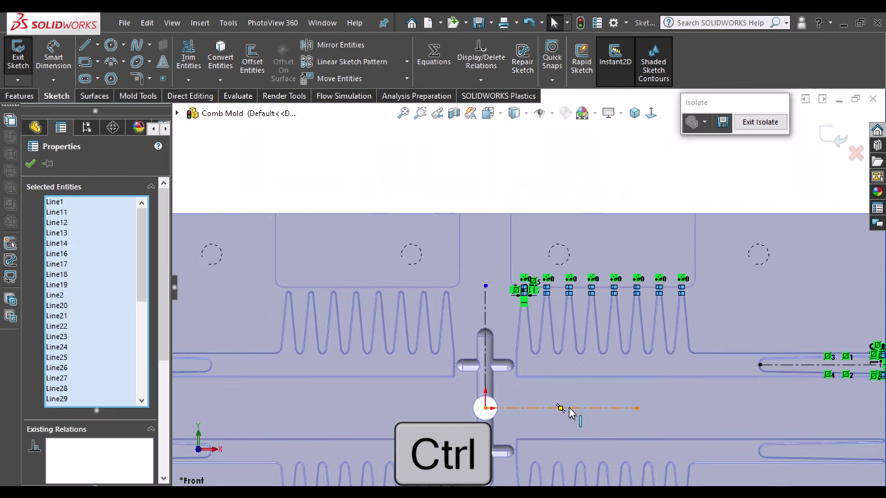
left_click(568, 408, "ctrl")
left_click(336, 45)
key("f")
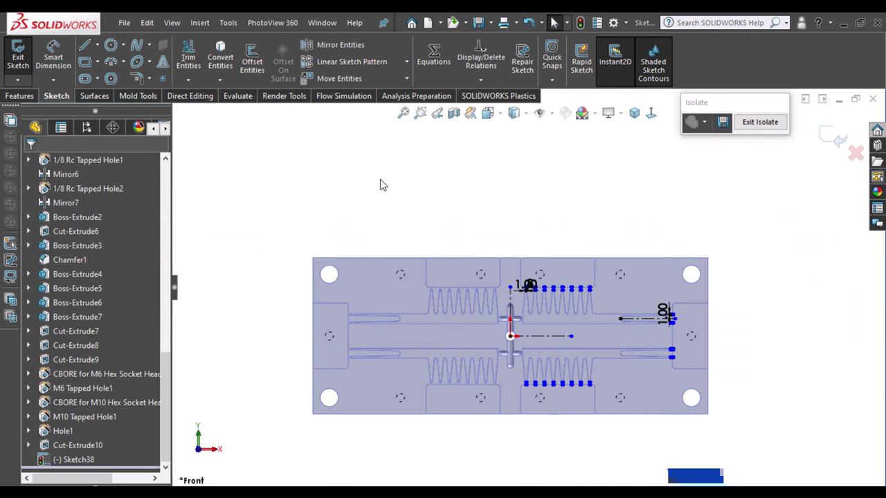
Box-select the plate's sketch lines, then pick the slot-end rectangle and select all.
scroll(616, 417, "down", 2)
scroll(616, 418, "down", 2)
left_click_drag(362, 440, 676, 303)
scroll(602, 269, "down", 3)
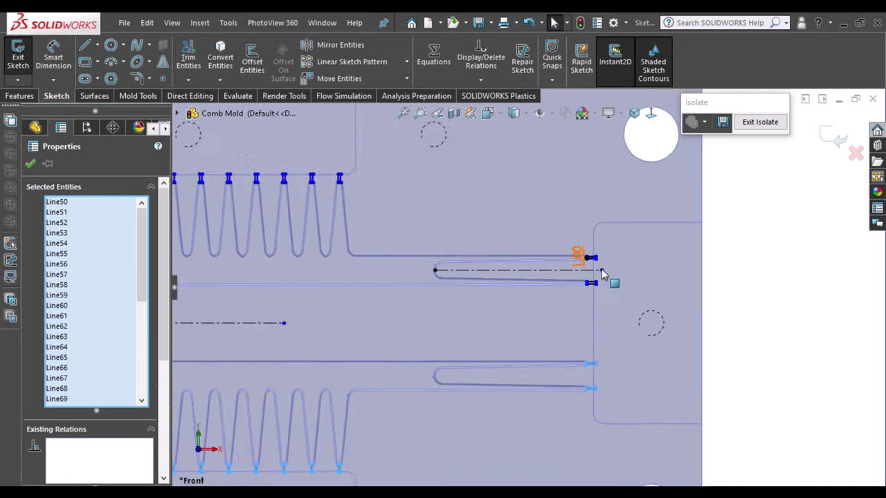
scroll(581, 266, "down", 2)
scroll(558, 262, "down", 2)
left_click(581, 190)
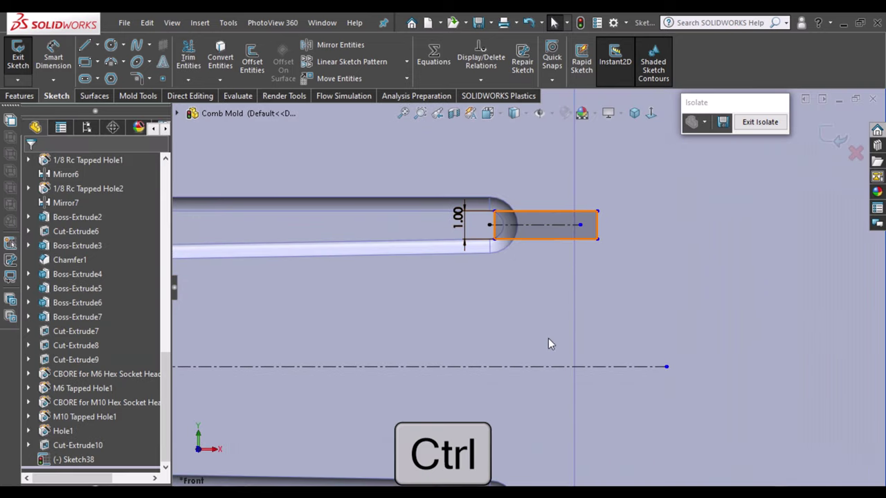
middle_click_drag(571, 187, 572, 330, "ctrl")
left_click(706, 339)
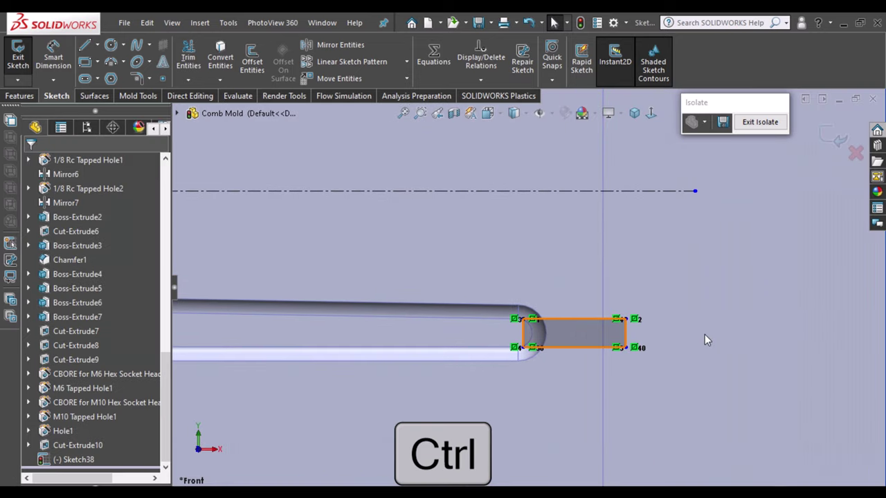
key("ctrl+a")
Add Equal relations between pairs of left and right finger-tip rectangles.
scroll(706, 339, "up", 4)
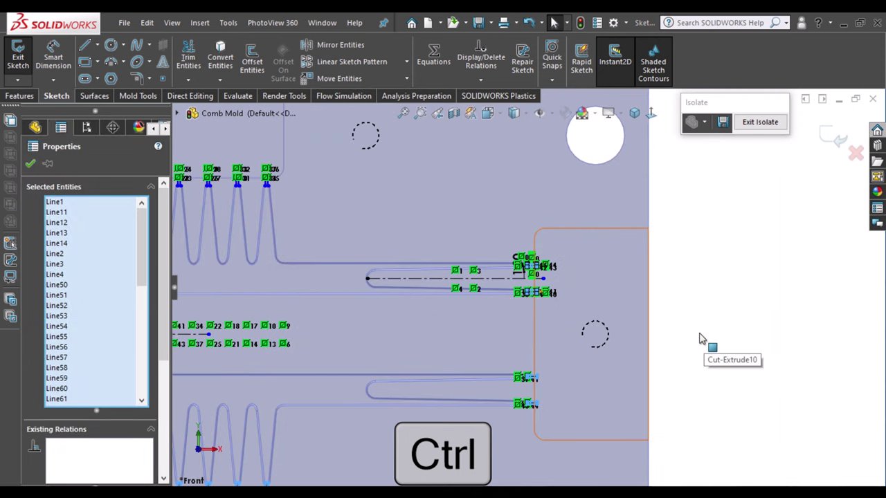
scroll(425, 262, "up", 2)
scroll(425, 262, "down", 3)
scroll(530, 311, "down", 3)
scroll(478, 261, "down", 3)
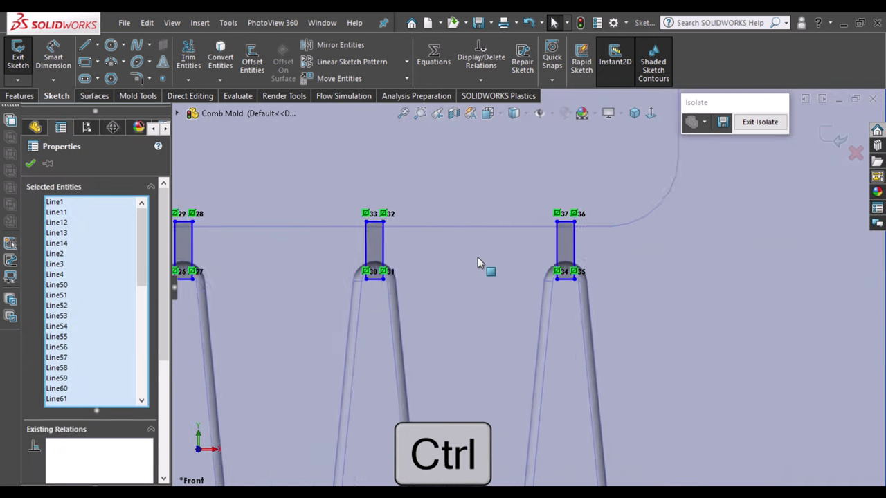
scroll(550, 256, "down", 2)
left_click(615, 247)
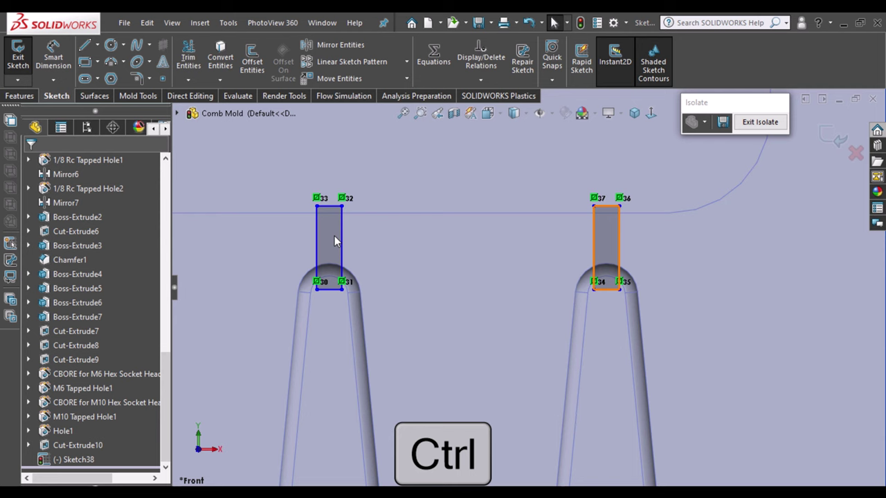
left_click(335, 241, "ctrl")
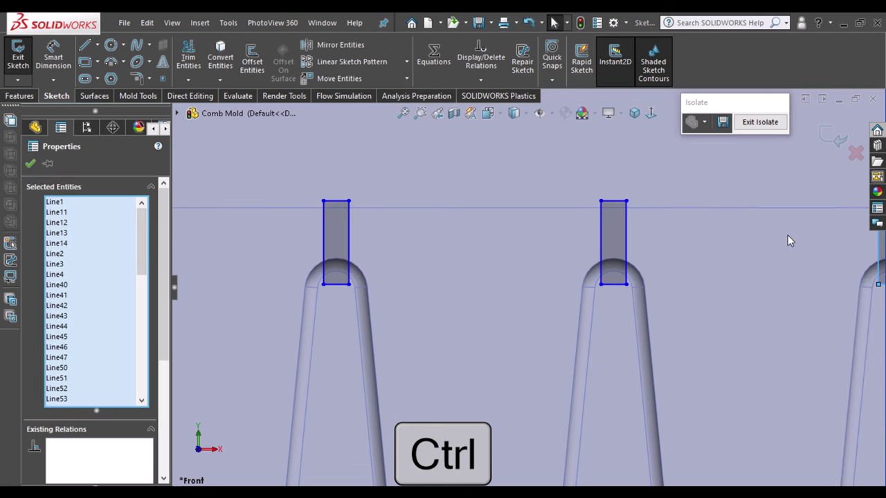
key("ctrl+Right")
key("ctrl+Right")
left_click(388, 234, "ctrl")
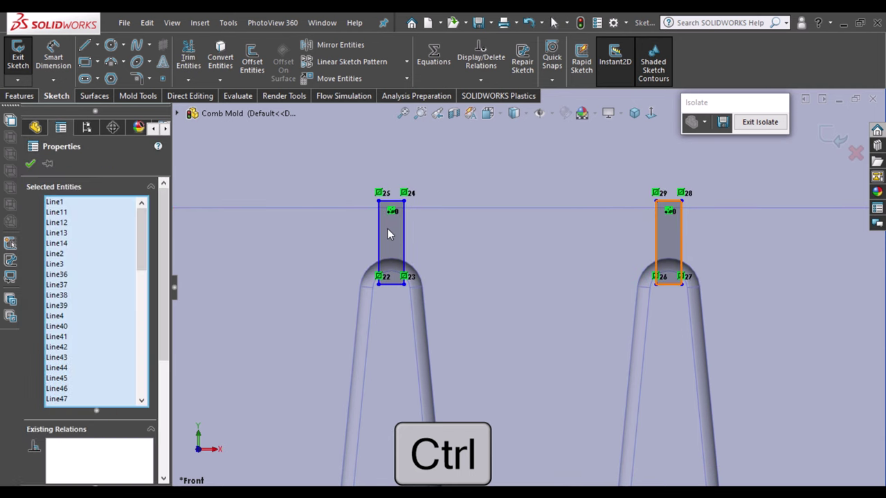
key("ctrl+Left")
key("ctrl+Left")
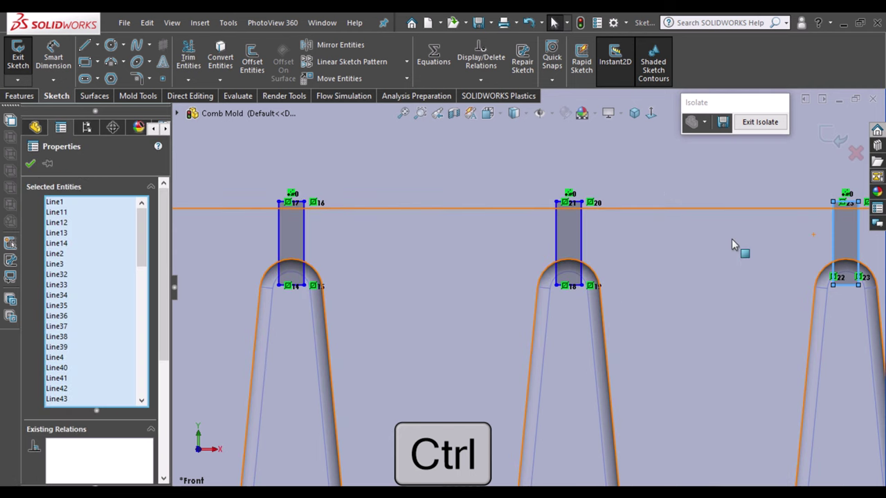
left_click(570, 233, "ctrl")
left_click(288, 235, "ctrl")
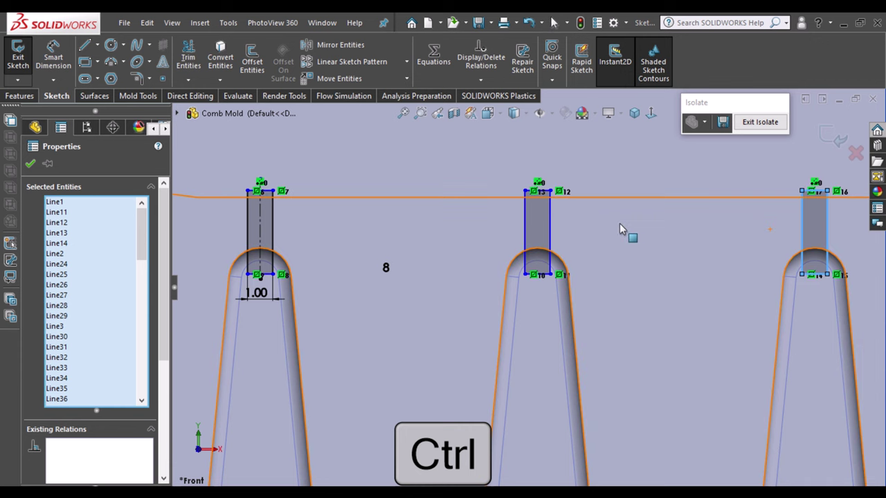
left_click(263, 228)
Relate the left finger-tip rectangle lines to the vertical construction centerline.
left_click(268, 233, "ctrl")
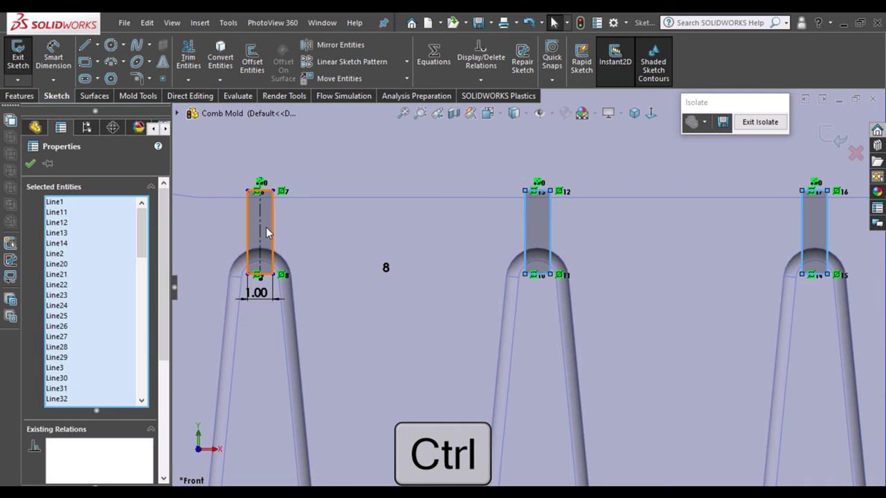
left_click(267, 233, "ctrl")
key("ctrl+a")
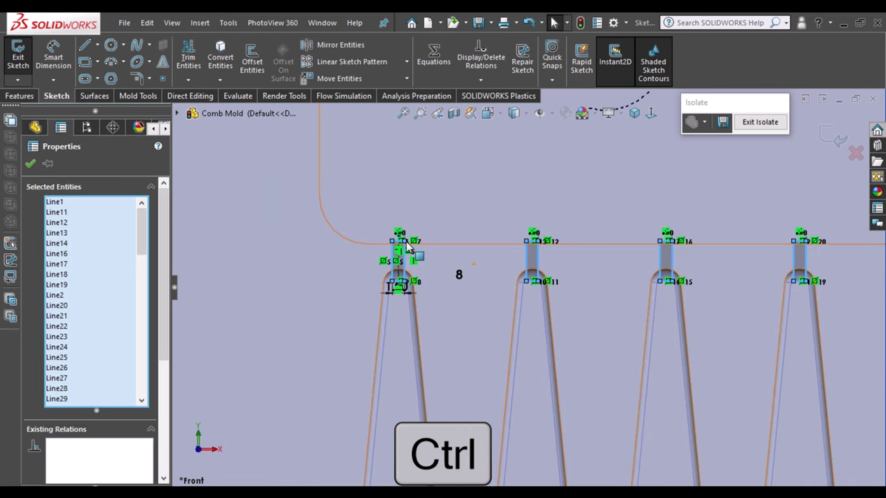
scroll(412, 235, "down", 5)
scroll(484, 263, "down", 3)
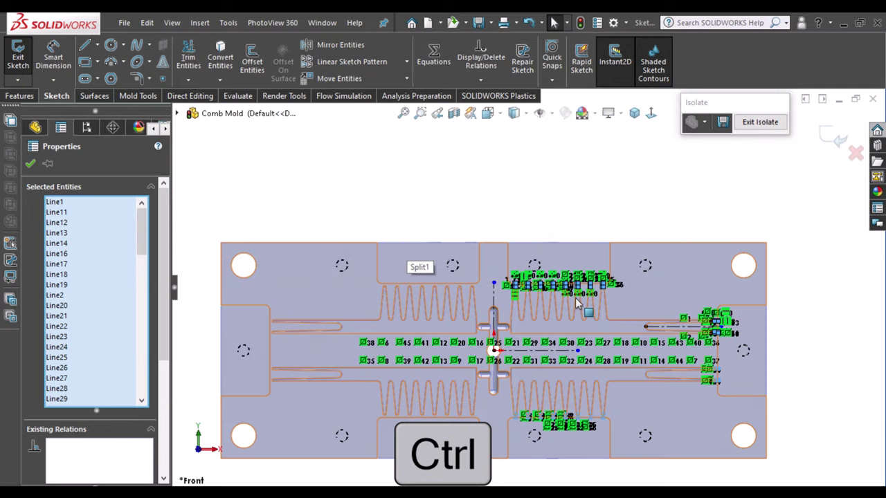
scroll(465, 293, "up", 2)
left_click(465, 293)
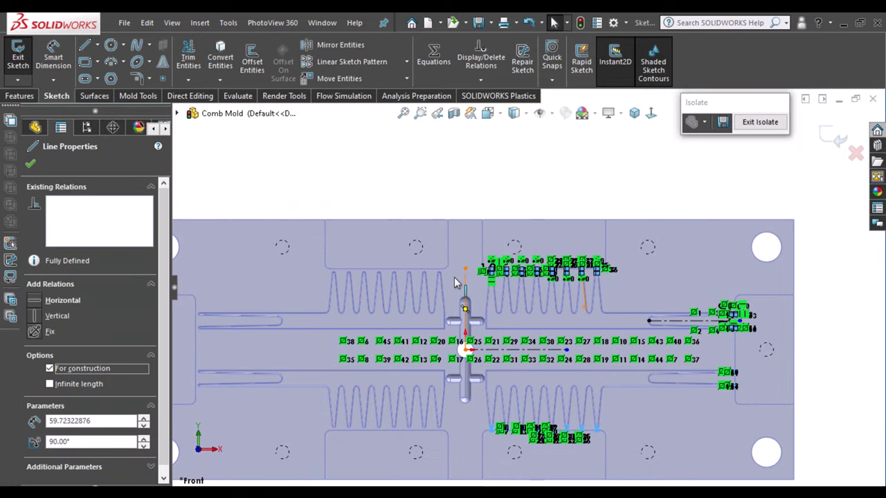
key("ctrl+a")
key("Escape")
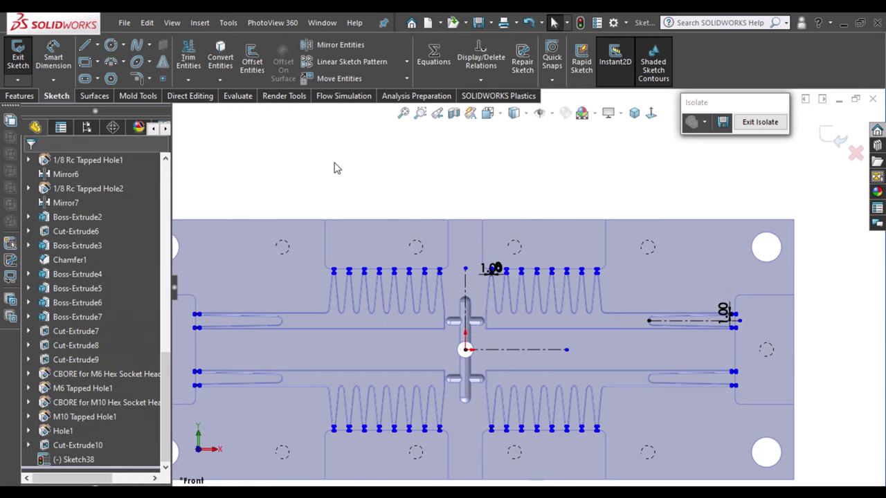
Start an Extruded Cut on the finger-tip contours, Blind, with depth changed to 0.02mm.
left_click(28, 97)
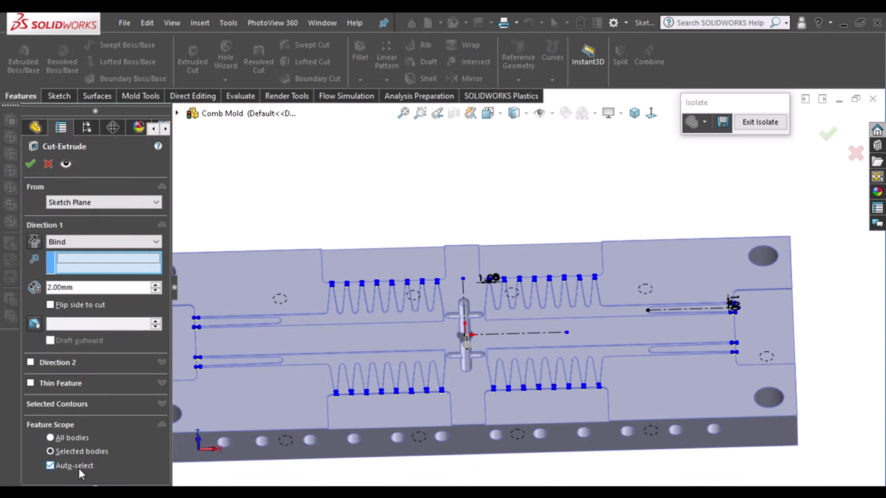
left_click(82, 407)
scroll(728, 366, "down", 3)
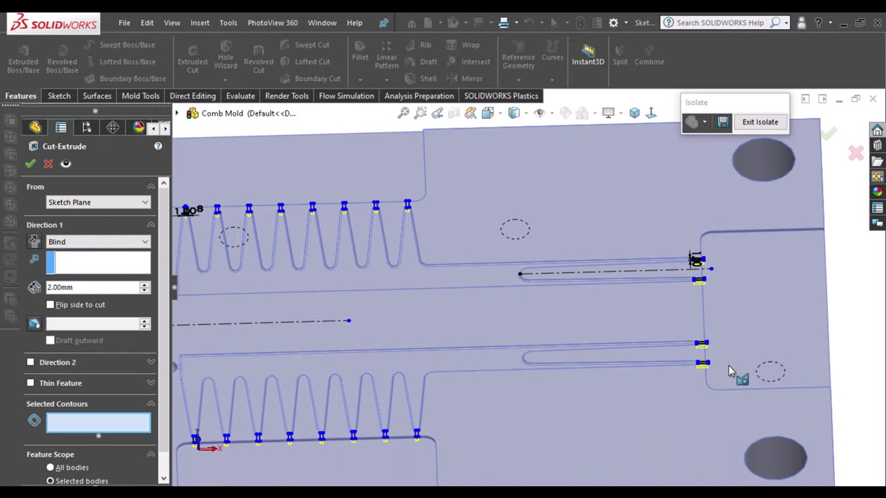
scroll(729, 366, "up", 1)
scroll(729, 366, "up", 3)
left_click(96, 281)
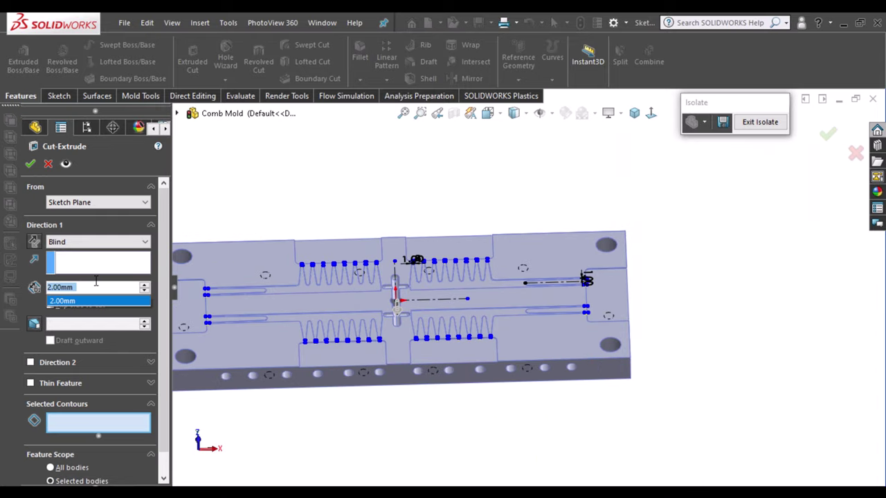
key("BackSpace")
type("0")
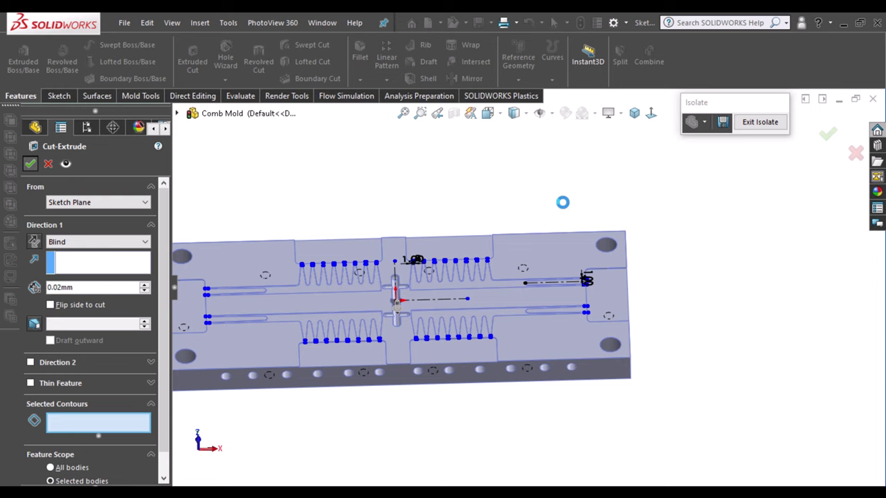
Inspect the new cut and rotate the part to a near-top view.
scroll(571, 297, "down", 3)
scroll(576, 315, "down", 3)
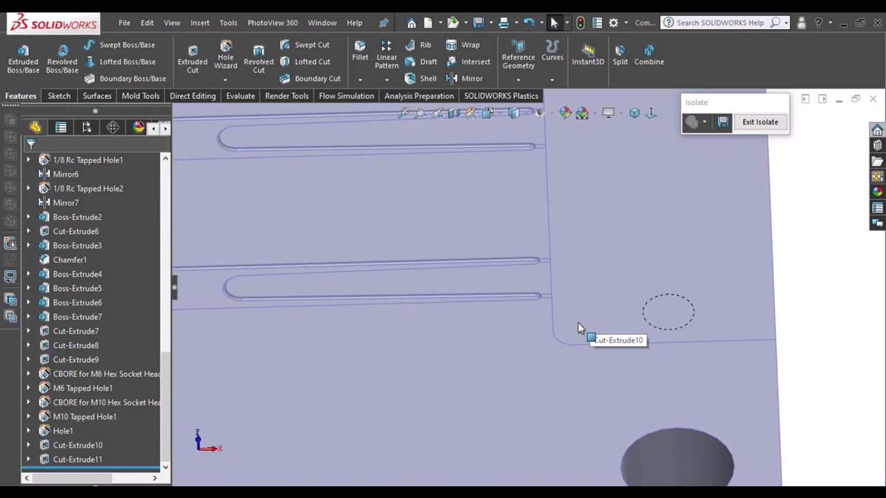
scroll(578, 322, "up", 5)
scroll(512, 331, "down", 2)
scroll(422, 330, "down", 2)
scroll(483, 300, "down", 2)
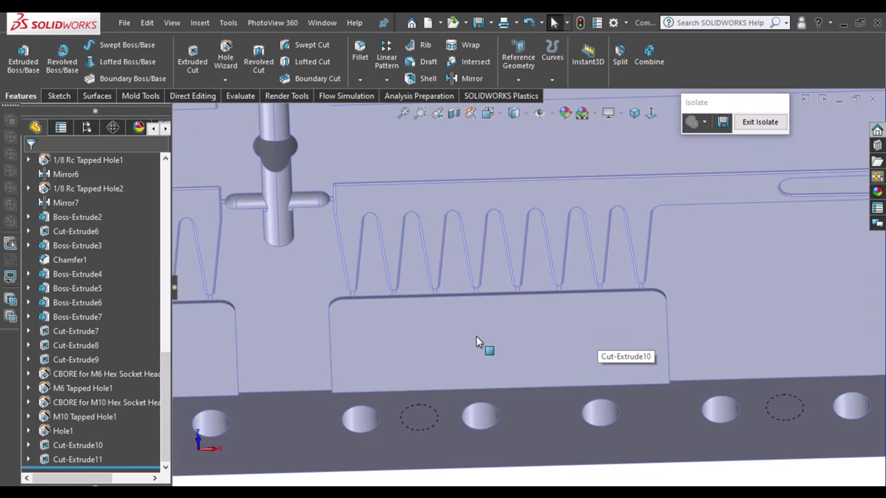
scroll(477, 337, "up", 5)
scroll(420, 297, "down", 5)
scroll(417, 294, "down", 2)
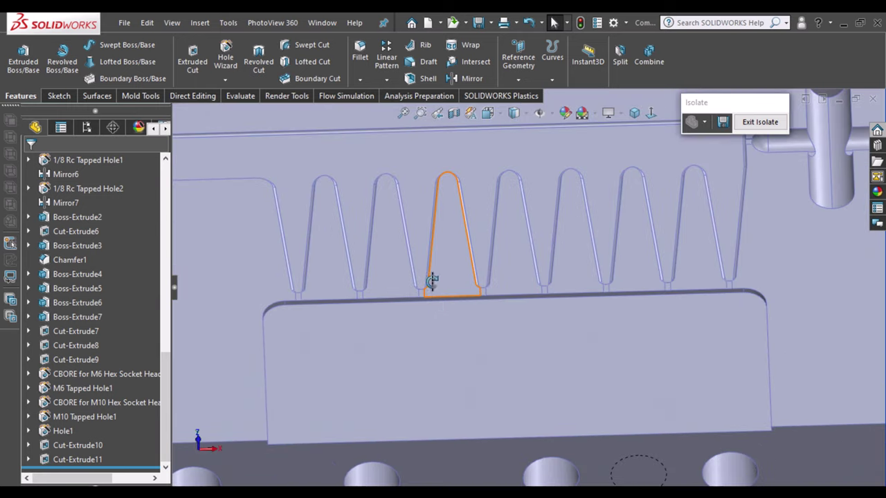
scroll(430, 250, "up", 5)
scroll(425, 291, "down", 5)
left_click(430, 367)
scroll(422, 356, "up", 3)
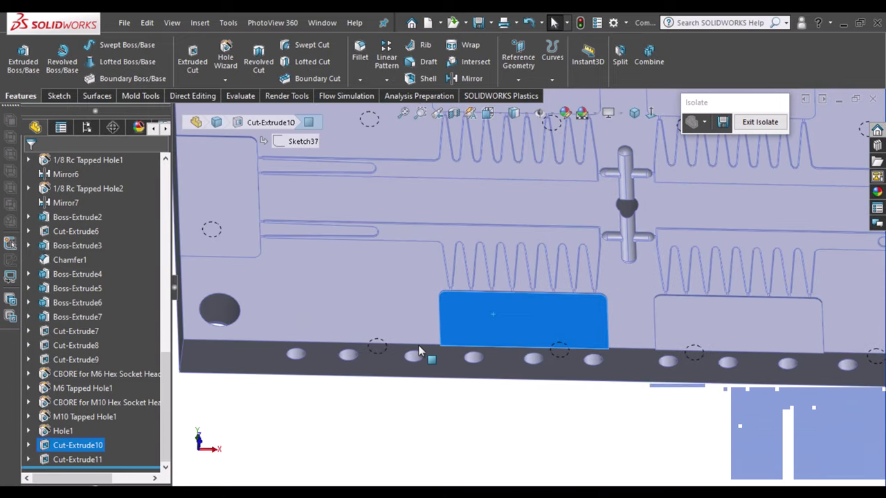
scroll(419, 352, "up", 5)
left_click(601, 178)
mouse_move(601, 178)
middle_mouse_down()
mouse_move(594, 200)
mouse_move(599, 286)
mouse_move(589, 204)
mouse_move(638, 221)
mouse_move(647, 362)
mouse_move(588, 388)
mouse_move(589, 378)
mouse_move(705, 374)
mouse_move(647, 339)
mouse_move(638, 271)
mouse_move(638, 311)
middle_mouse_up()
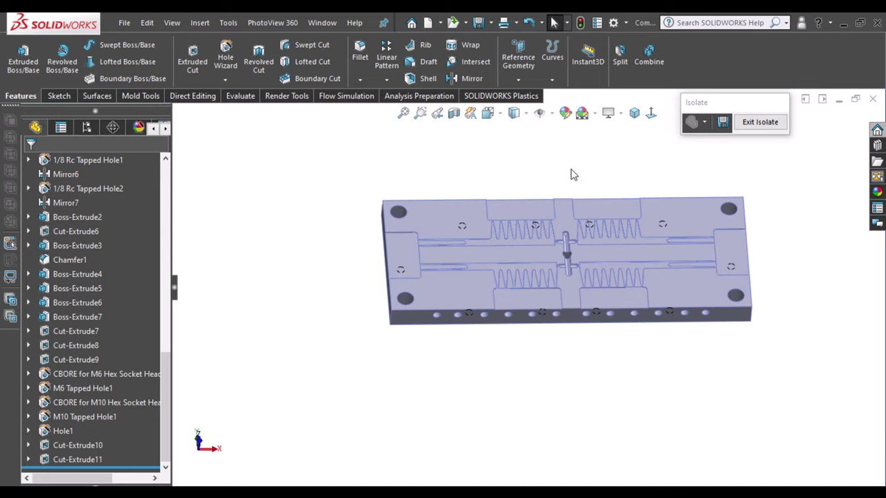
Exit isolation to show all mold plates, orbit the stack, and select a plate.
left_click(760, 122)
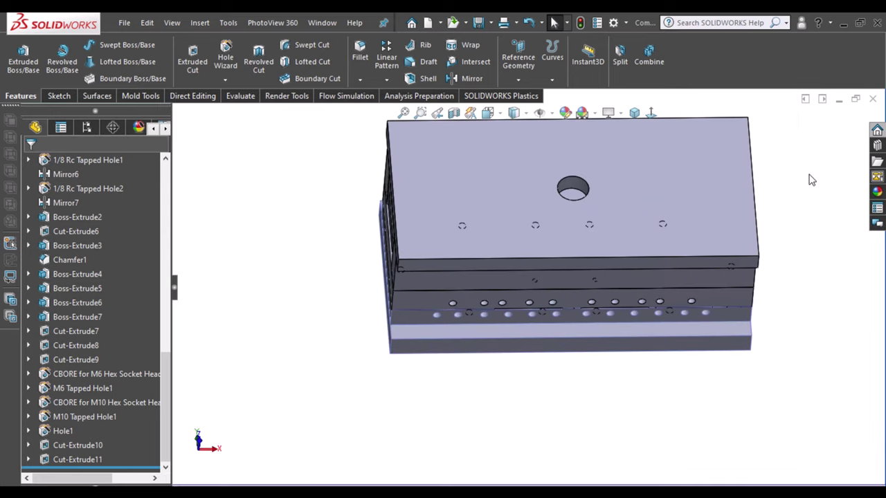
mouse_move(810, 190)
middle_mouse_down()
mouse_move(741, 327)
mouse_move(747, 184)
mouse_move(720, 362)
mouse_move(735, 387)
mouse_move(759, 397)
mouse_move(741, 253)
mouse_move(656, 230)
mouse_move(580, 263)
middle_mouse_up()
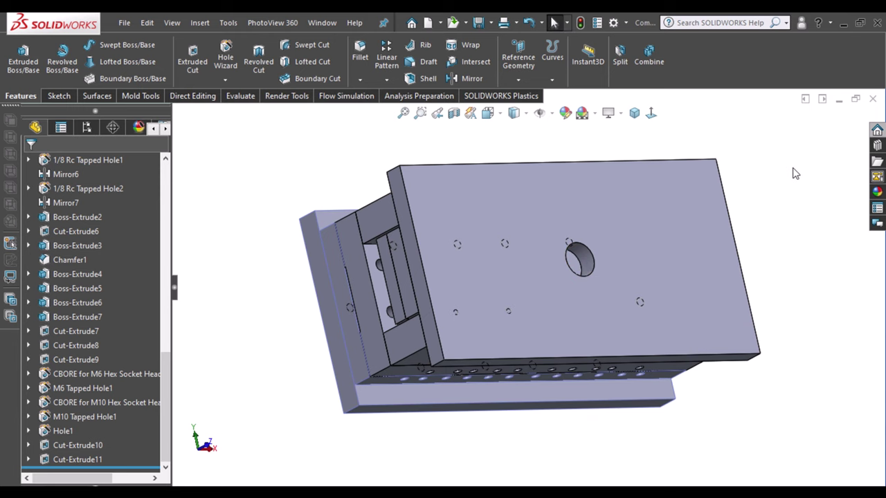
middle_click_drag(796, 173, 512, 235)
left_click(438, 272)
Select the plates to be drilled and isolate them.
left_click(457, 220, "ctrl")
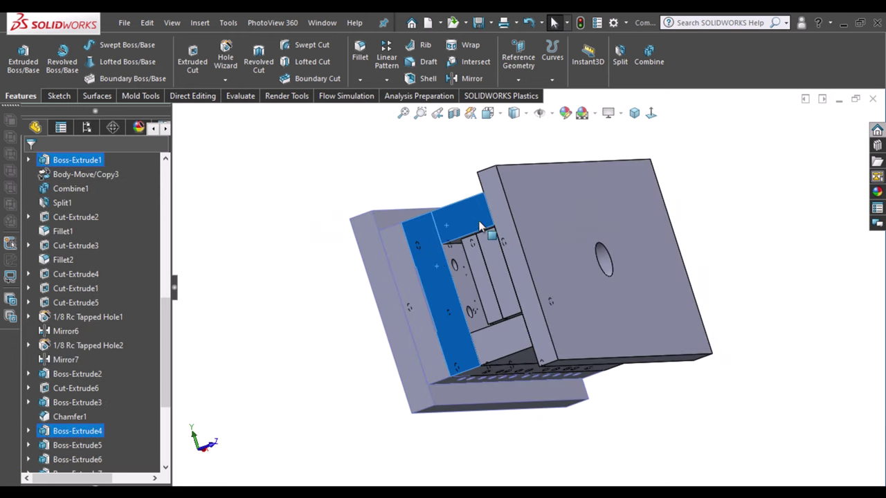
left_click(530, 290, "ctrl")
left_click(511, 346, "ctrl")
right_click(508, 229)
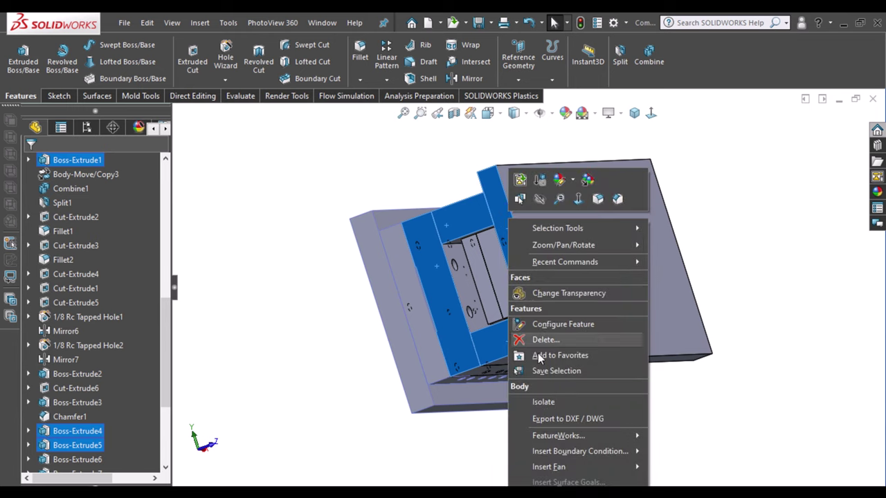
left_click(547, 407)
View the plate face Normal To, displayed with Hidden Lines Visible.
middle_click_drag(718, 243, 543, 261)
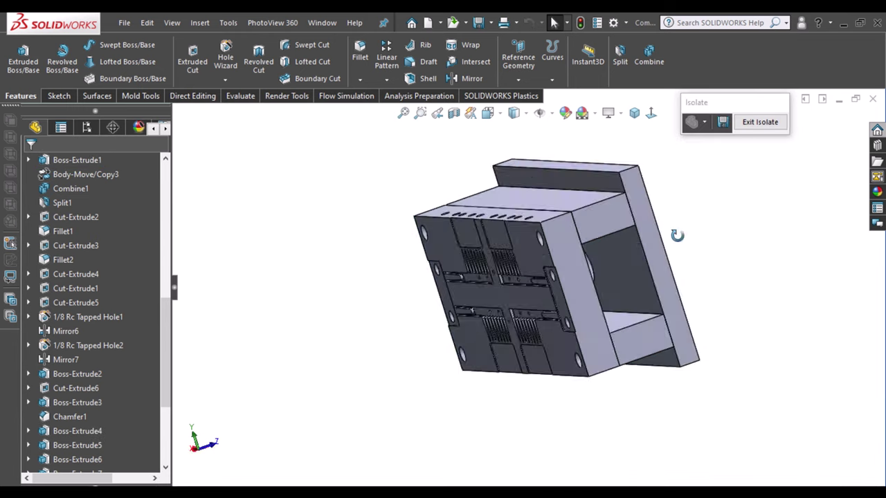
left_click(568, 226)
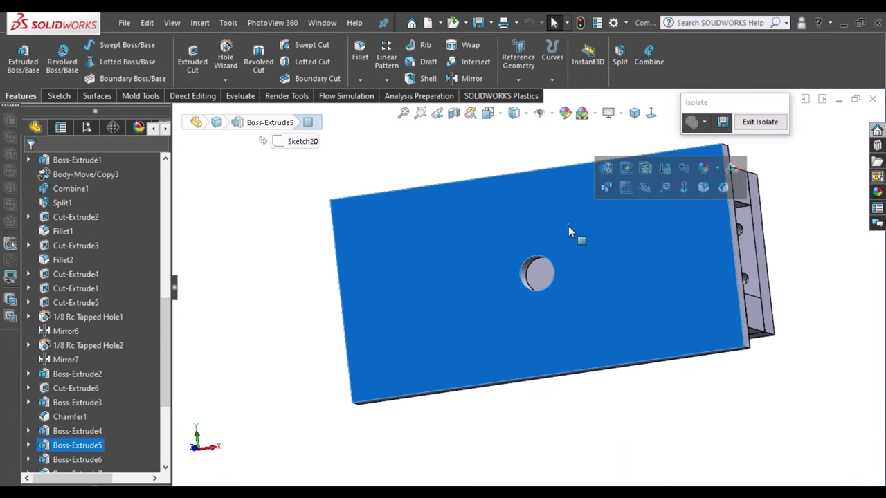
left_click(611, 168)
left_click(524, 115)
left_click(513, 186)
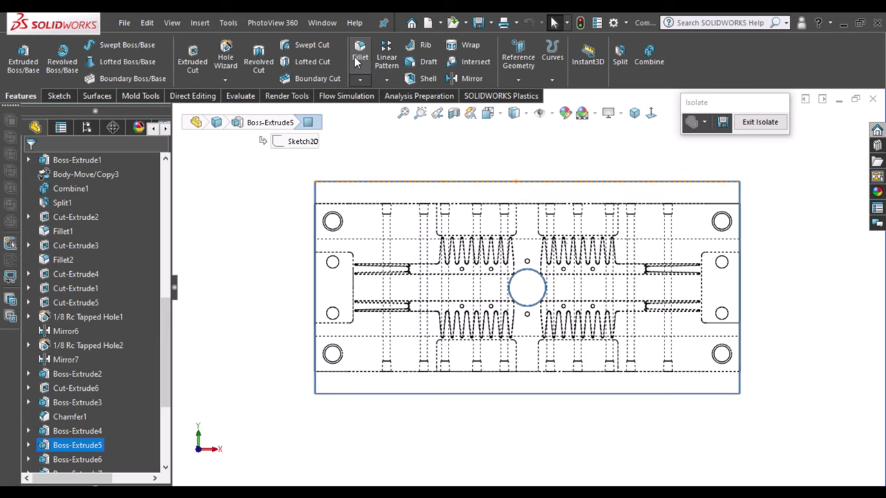
Set up an ISO M12 counterbore Hole Wizard hole, Through All, scoped to Boss-Extrude4.
left_click(226, 56)
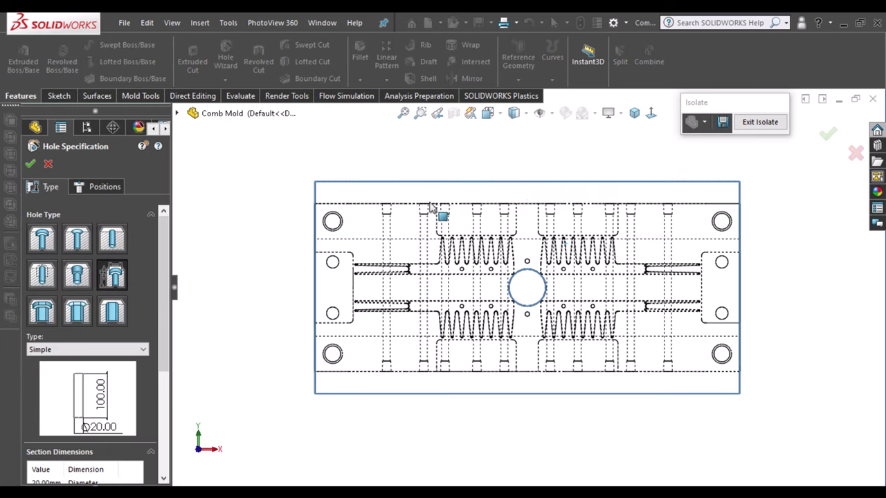
left_click(42, 238)
scroll(139, 312, "down", 3)
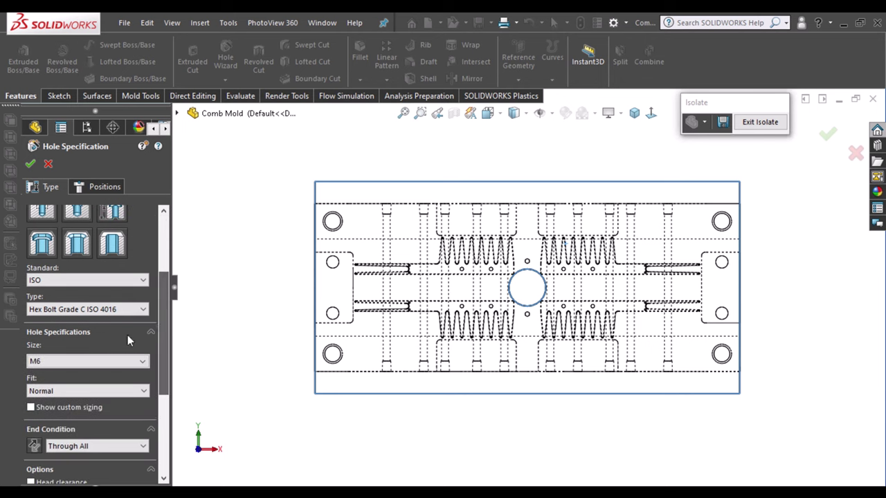
left_click(121, 309)
left_click(83, 340)
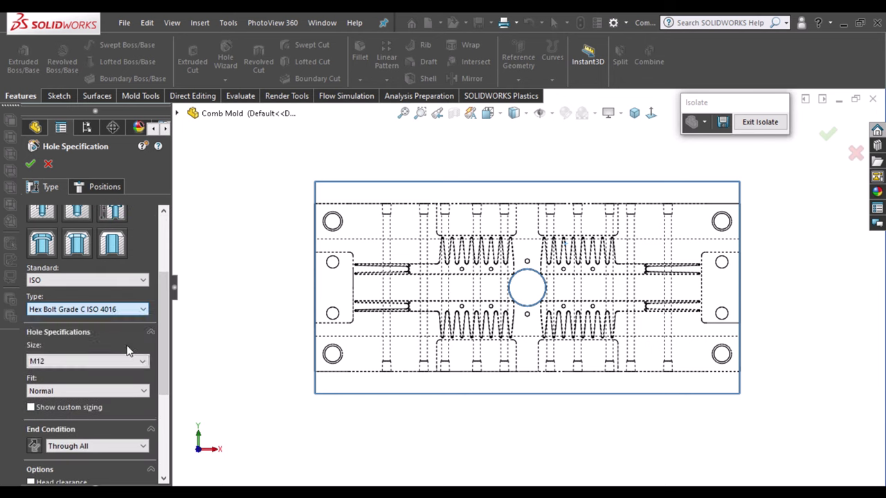
scroll(155, 378, "down", 3)
scroll(171, 414, "down", 3)
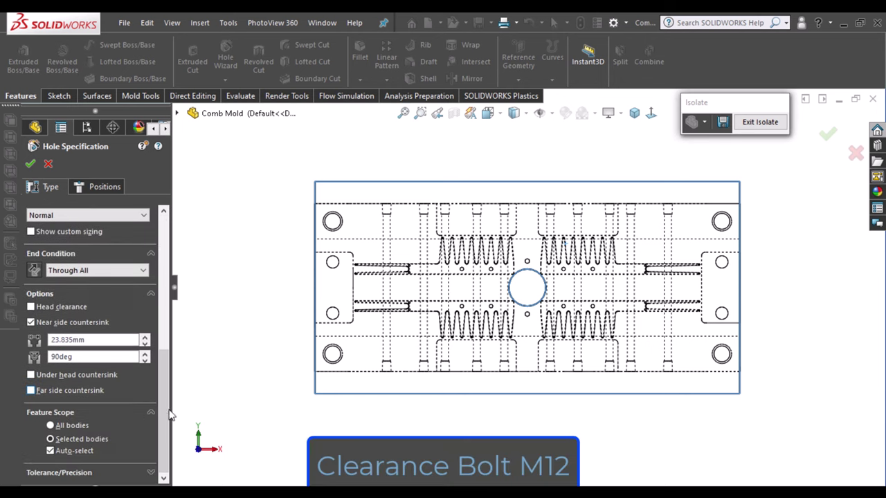
left_click(88, 451)
middle_click_drag(249, 321, 280, 323)
left_click(429, 229)
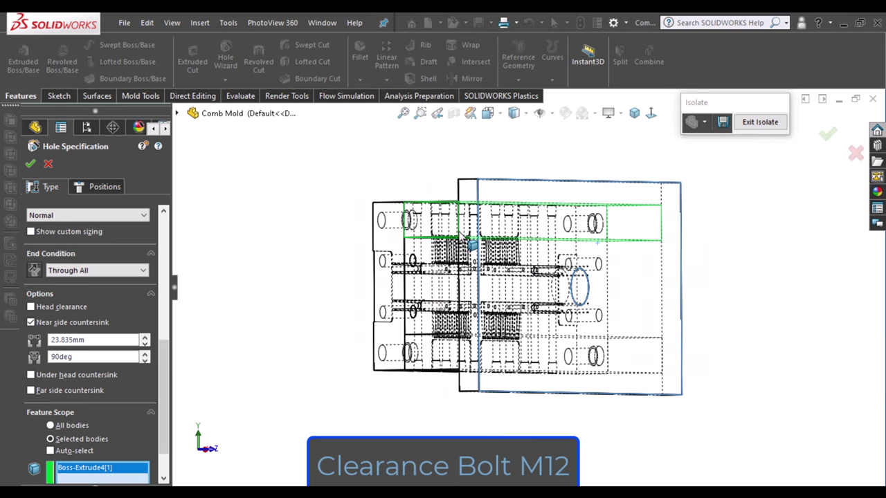
Switch to hole positions and view the plate face straight on.
left_click(104, 187)
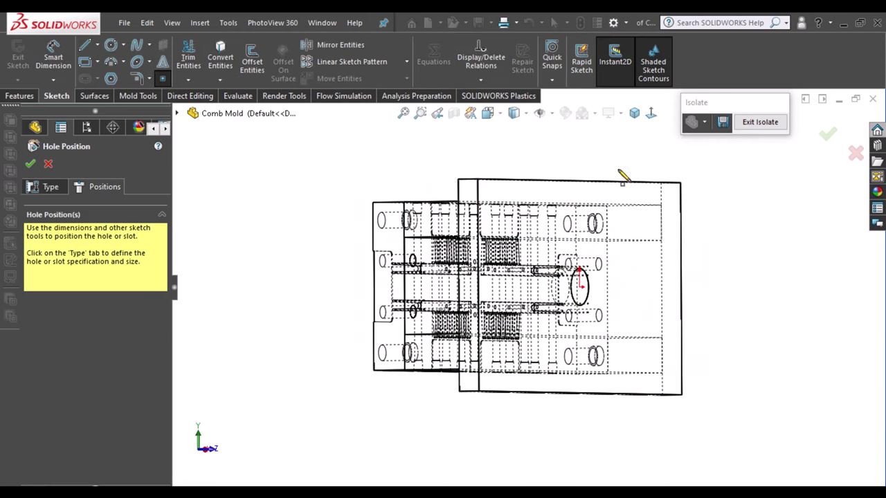
left_click(651, 113)
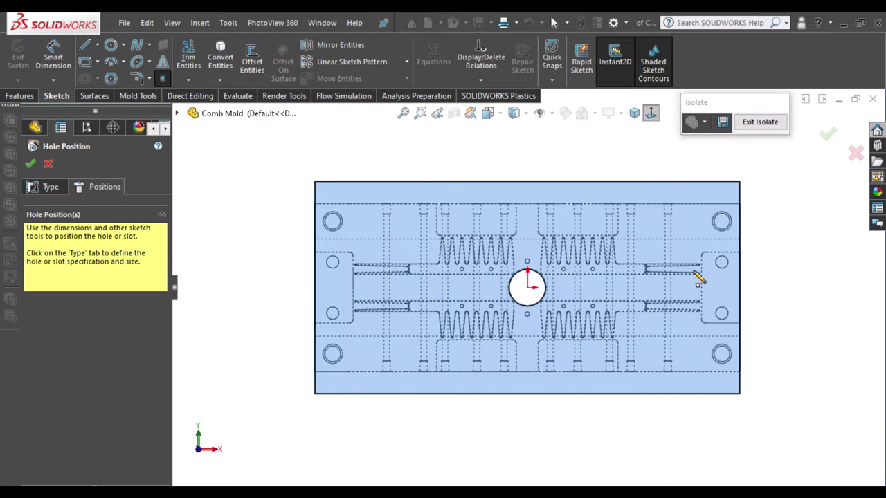
scroll(685, 244, "down", 3)
scroll(582, 208, "down", 2)
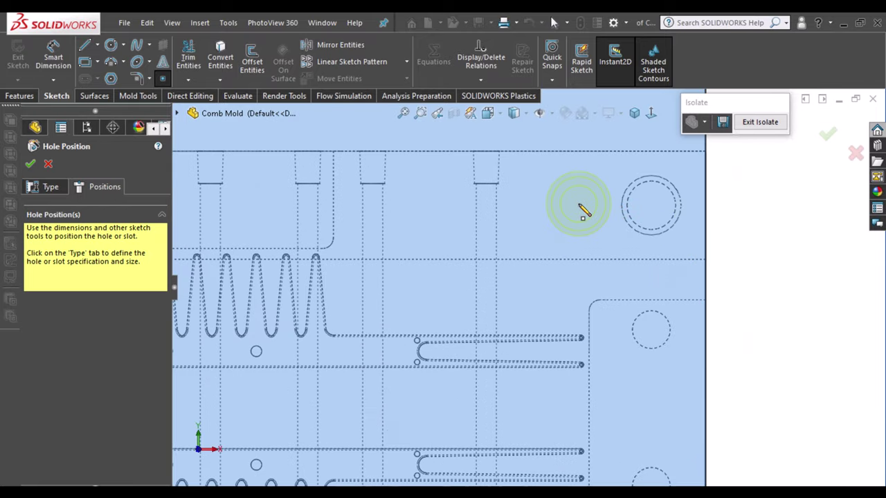
Place three hole points along the plate's upper row toward the right corner hole.
left_click(434, 208)
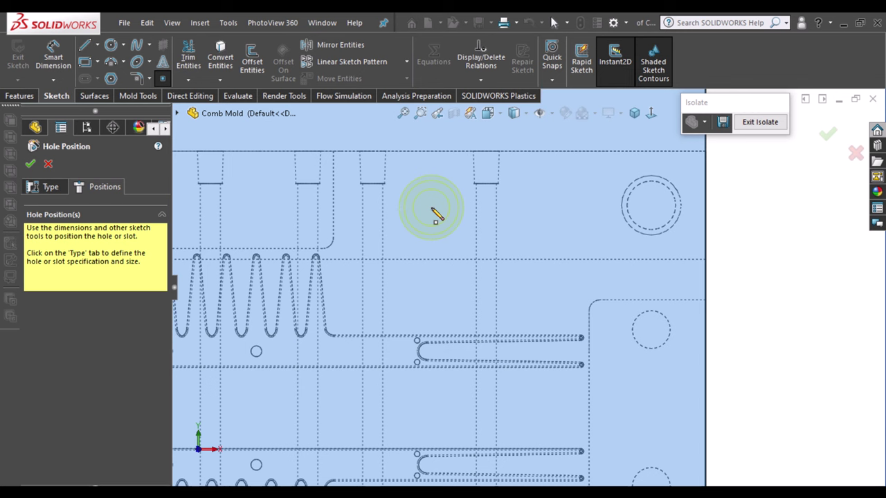
scroll(531, 296, "up", 3)
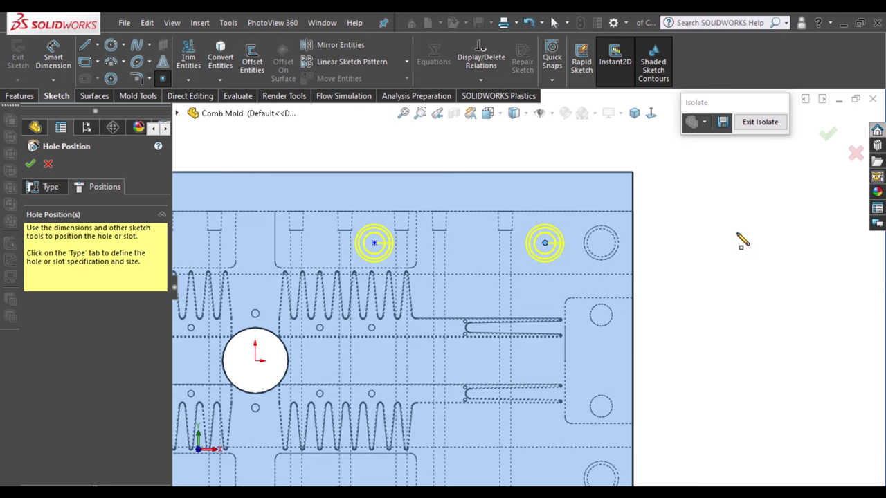
scroll(498, 251, "up", 5)
scroll(395, 270, "down", 1)
scroll(461, 296, "down", 3)
scroll(431, 263, "down", 4)
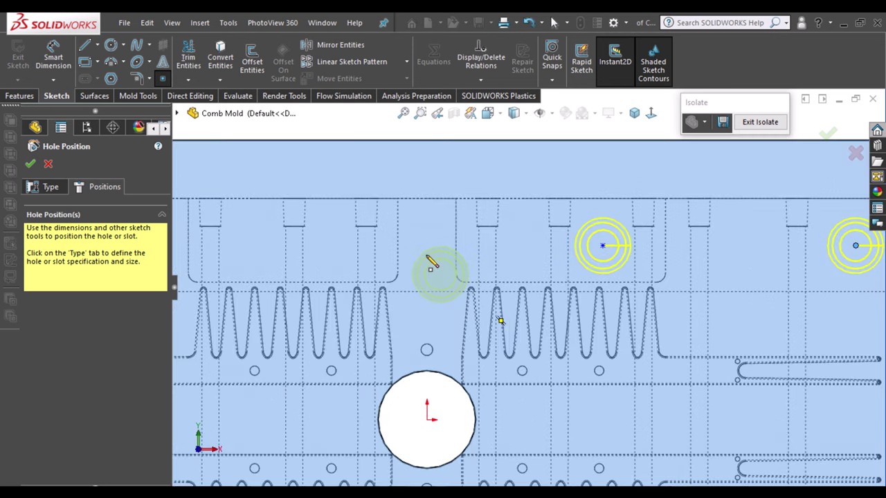
left_click(427, 246)
scroll(430, 239, "up", 3)
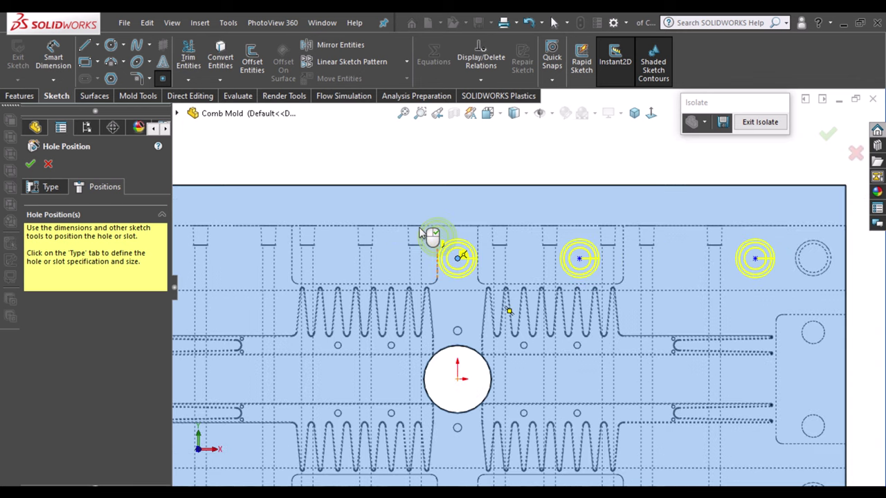
scroll(748, 296, "up", 1)
scroll(759, 282, "down", 2)
Draw a vertical centerline through the first hole and create the three M12 counterbores.
left_click(97, 45)
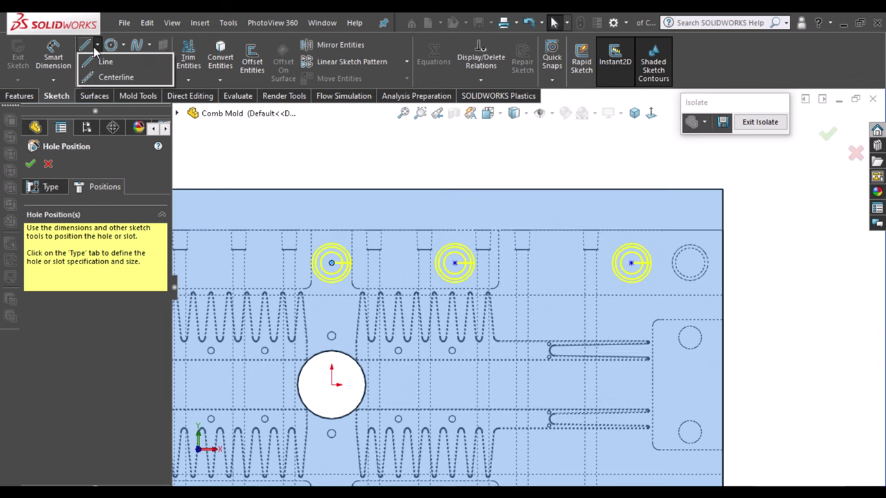
left_click(118, 77)
scroll(692, 256, "down", 1)
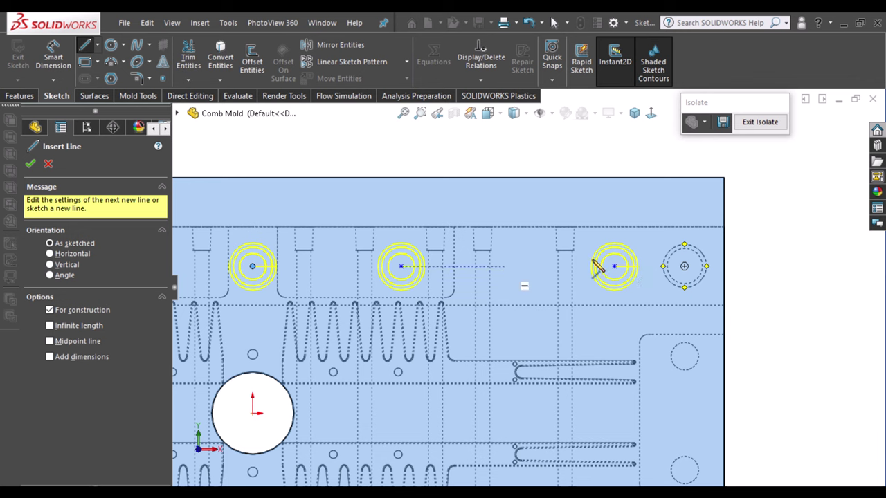
left_click(253, 227)
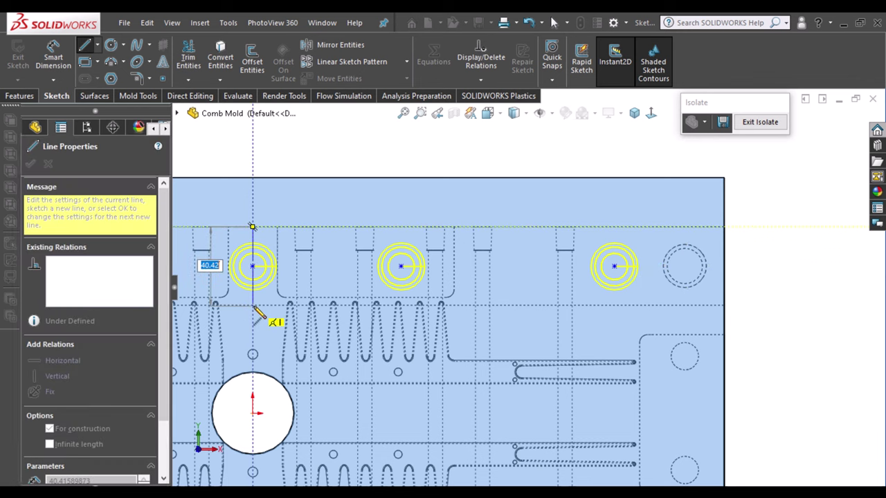
left_click(253, 305)
key("Escape")
key("Escape")
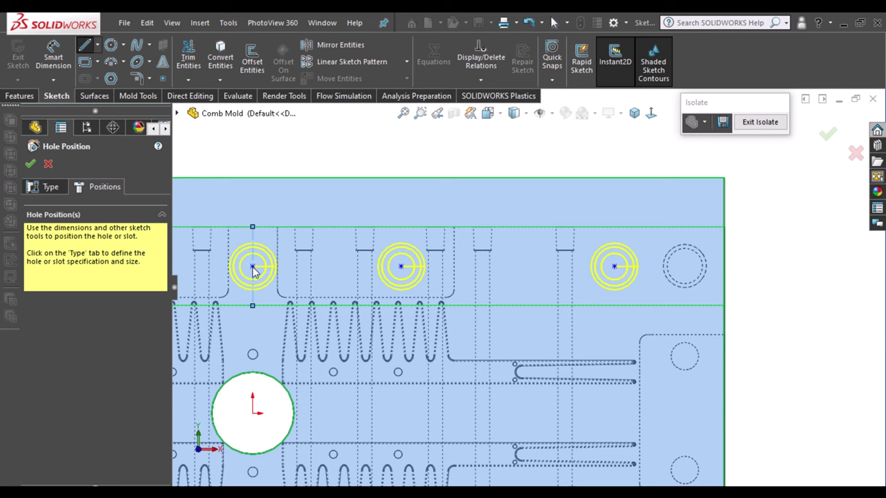
key("Return")
Reopen the M12 counterbore feature's hole positions for editing.
scroll(229, 279, "up", 3)
scroll(229, 278, "up", 2)
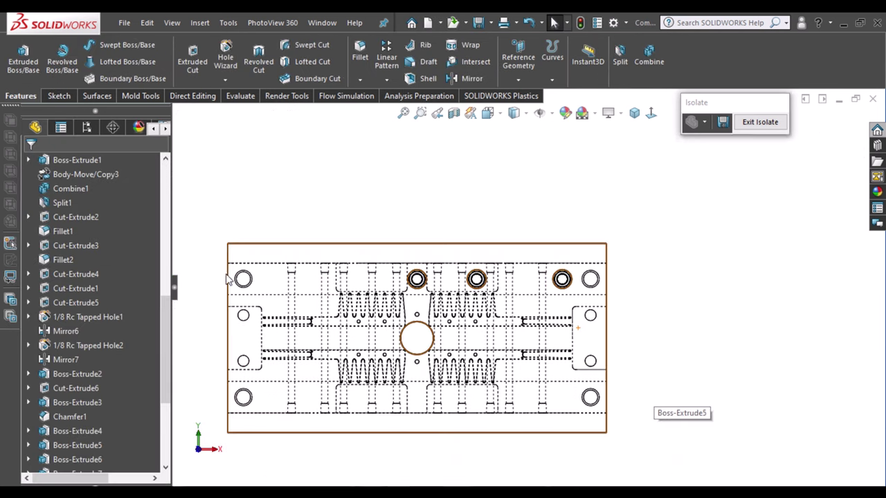
scroll(69, 456, "down", 5)
left_click(69, 460)
left_click(70, 420)
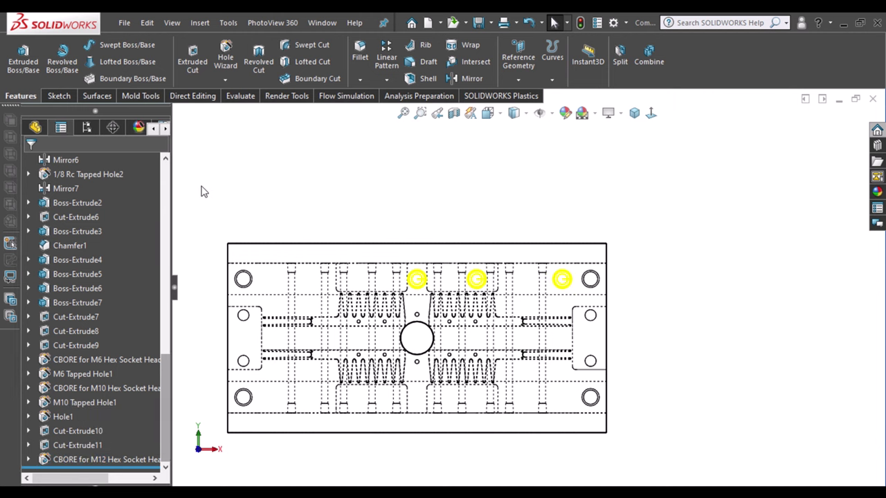
left_click(92, 186)
scroll(521, 291, "down", 3)
scroll(520, 291, "down", 3)
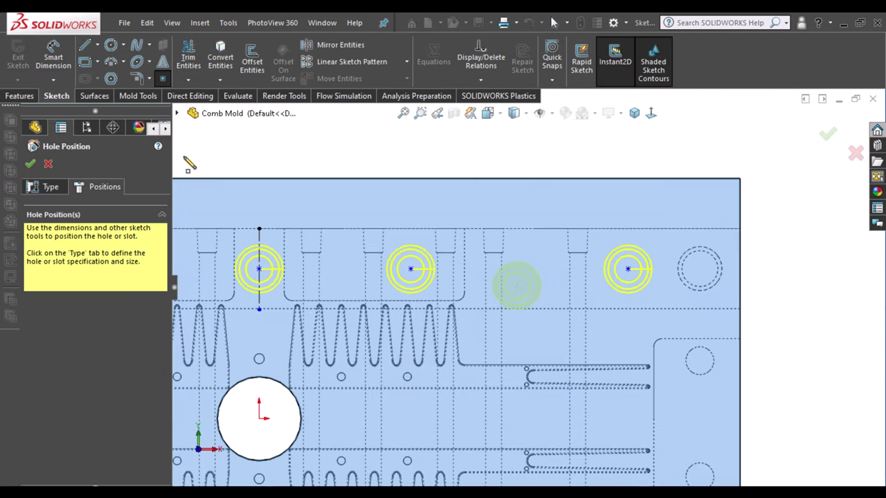
Draw a horizontal centerline from the right hole leftward along the hole row.
left_click(97, 44)
left_click(102, 59)
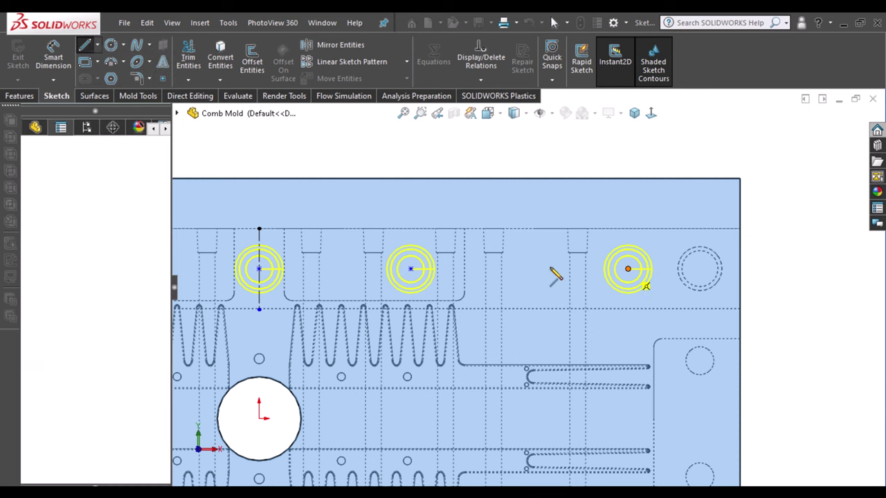
left_click(627, 268)
left_click(339, 269)
key("Escape")
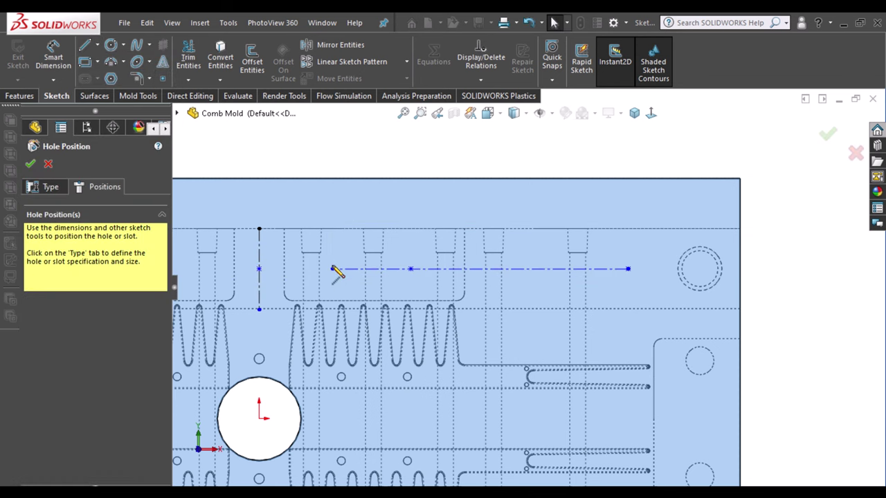
Make the left hole point coincident with the vertical centerline, moving the line onto the row.
left_click(260, 279)
left_click(258, 309)
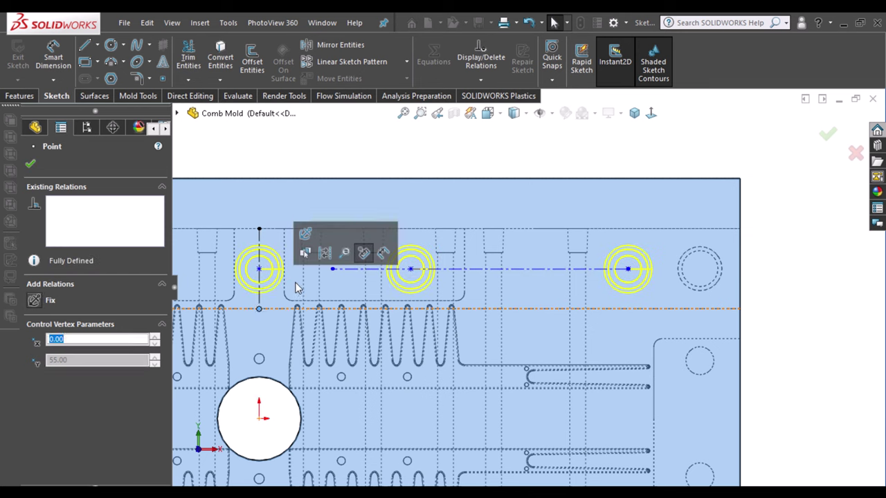
left_click(259, 241)
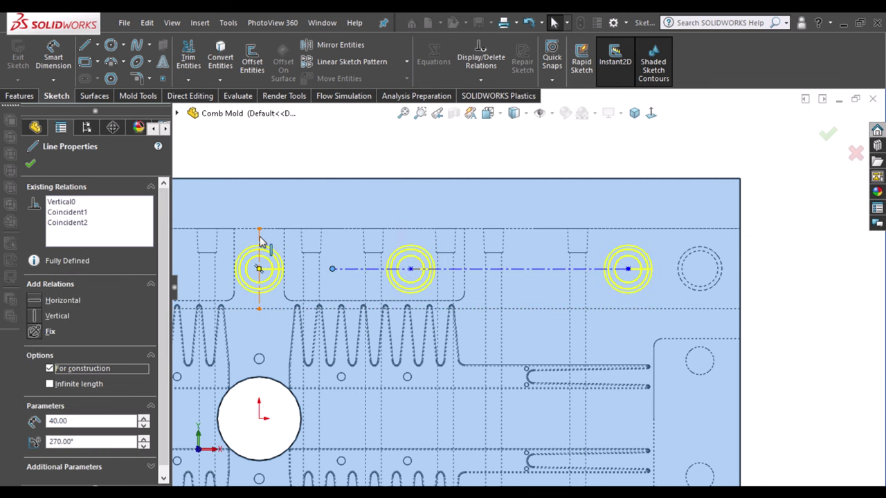
left_click(259, 269, "ctrl")
left_click(318, 182)
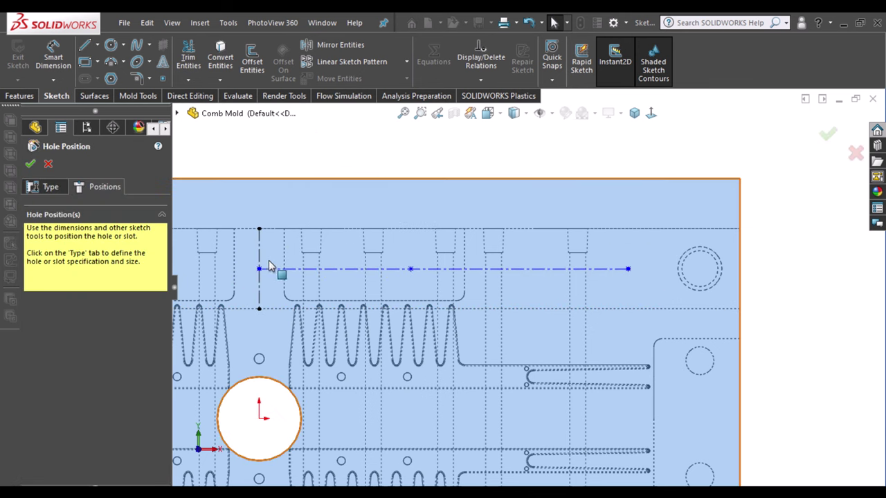
left_click_drag(258, 269, 279, 249)
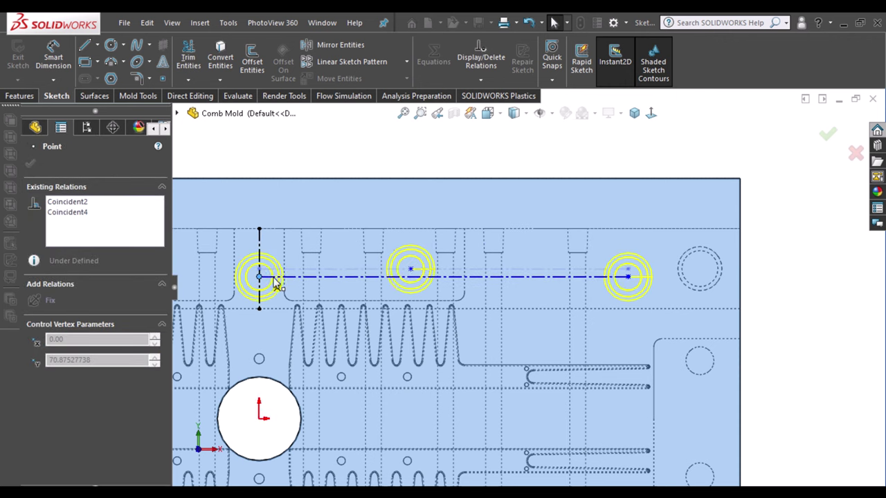
Place the left hole point at the vertical construction line's midpoint.
left_click(258, 276)
left_click(260, 248)
left_click(258, 276, "ctrl")
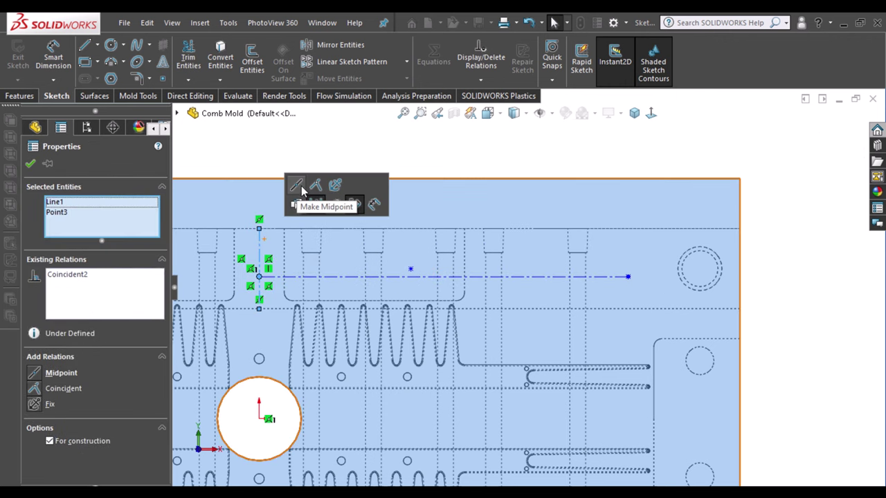
left_click(306, 190)
left_click(257, 162)
Select the middle hole point together with the horizontal centerline.
left_click(413, 270)
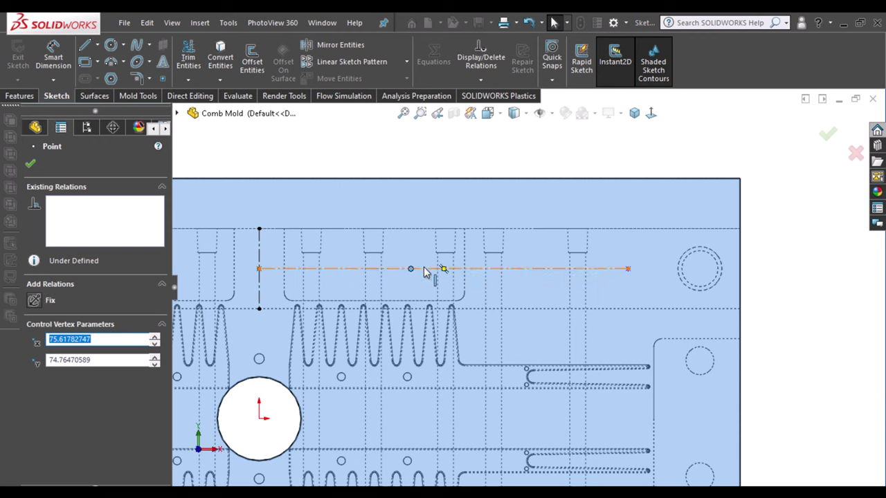
left_click(429, 269)
left_click(412, 268, "ctrl")
left_click(367, 169)
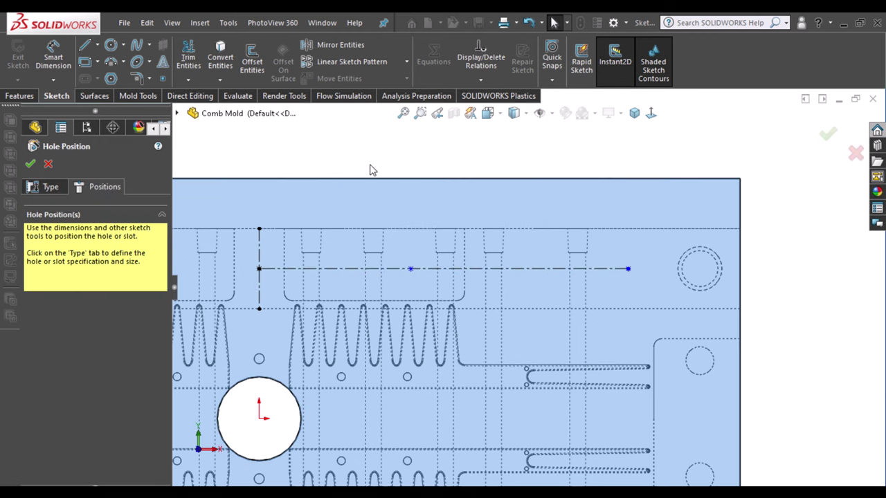
Dimension the hole point spacings to 75 and 110 mm.
left_click(409, 270)
left_click(320, 219)
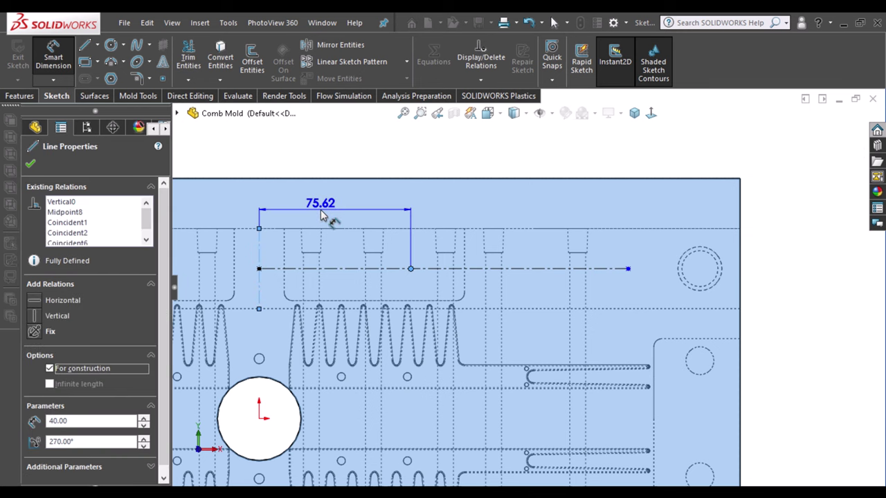
left_click(320, 217)
scroll(425, 273, "down", 2)
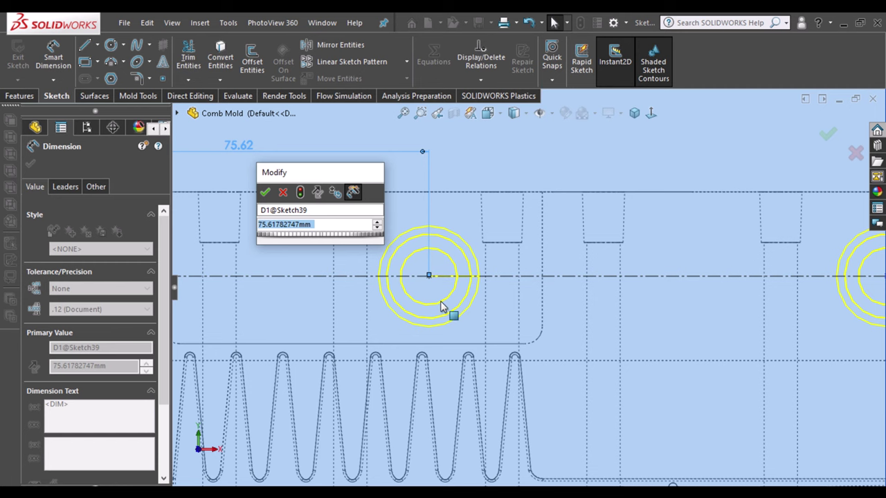
type("75")
key("Return")
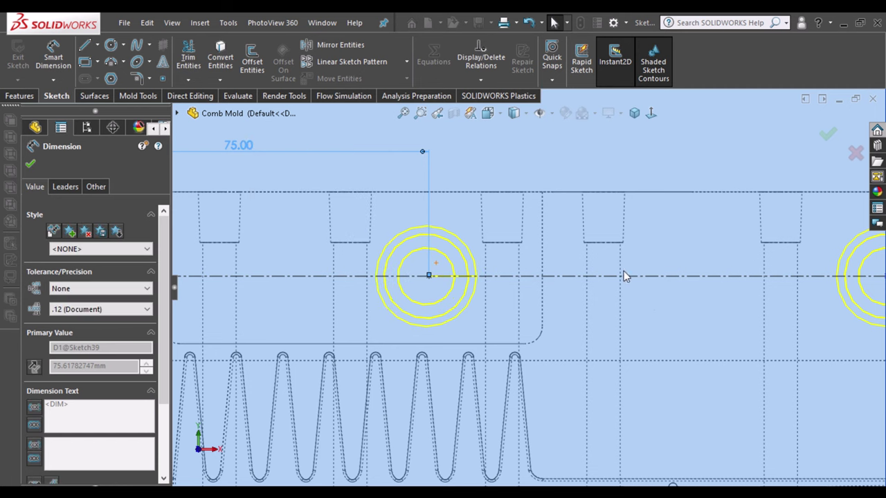
scroll(556, 295, "up", 3)
scroll(692, 281, "down", 1)
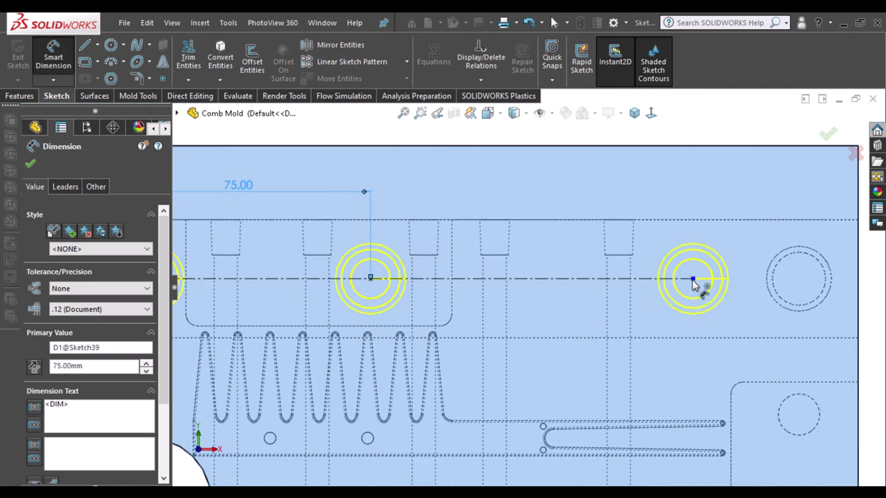
left_click(693, 279)
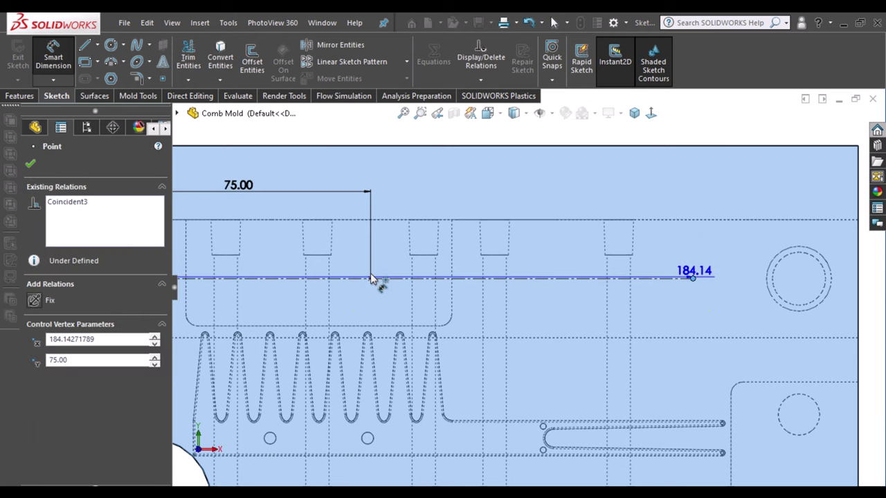
left_click(519, 207)
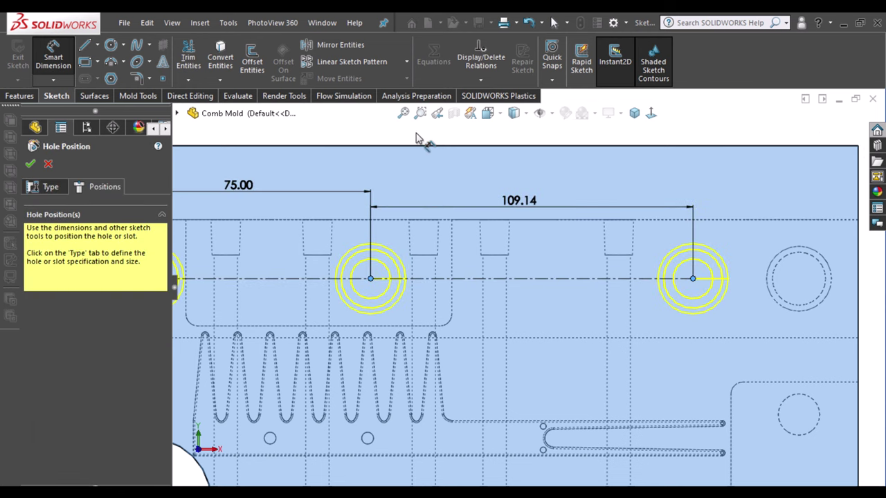
type("110")
key("Return")
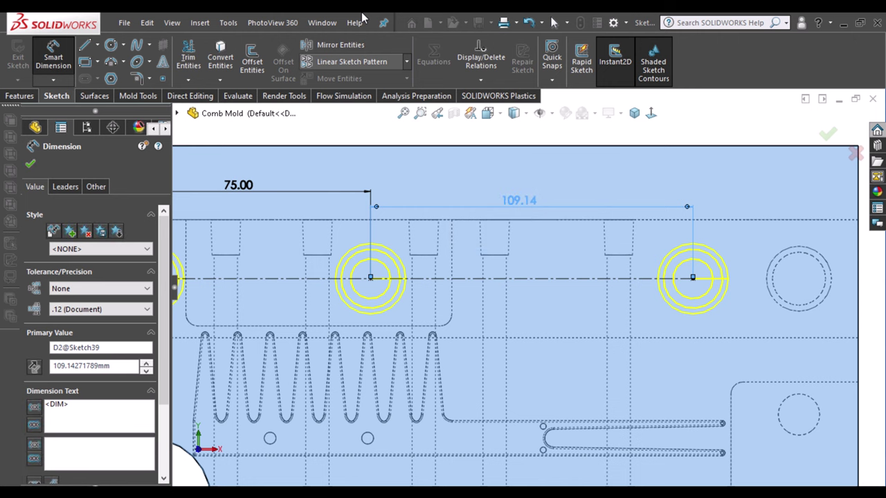
key("f")
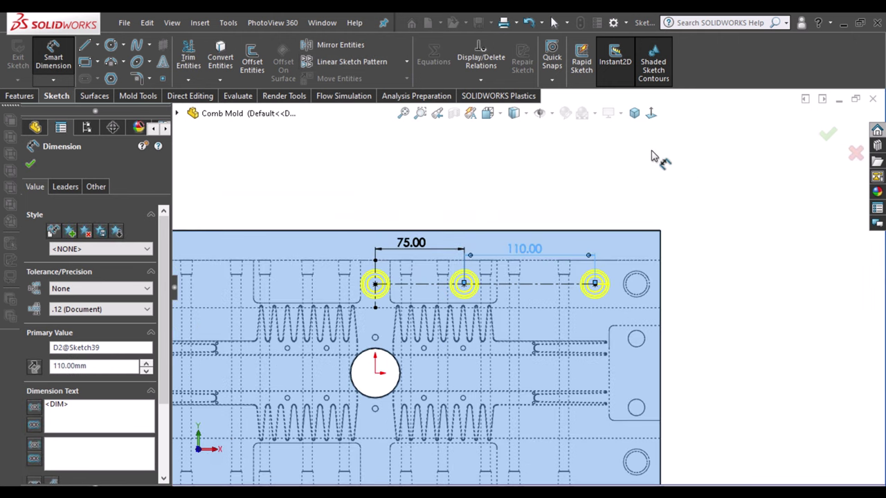
key("Escape")
Draw horizontal and vertical centerlines from the central circle's centre.
left_click(115, 78)
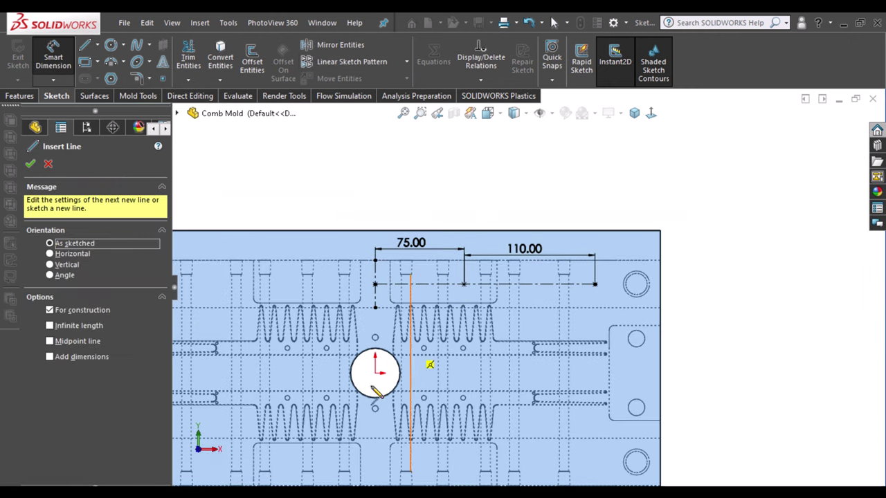
left_click(375, 374)
left_click(476, 373)
double_click(379, 383)
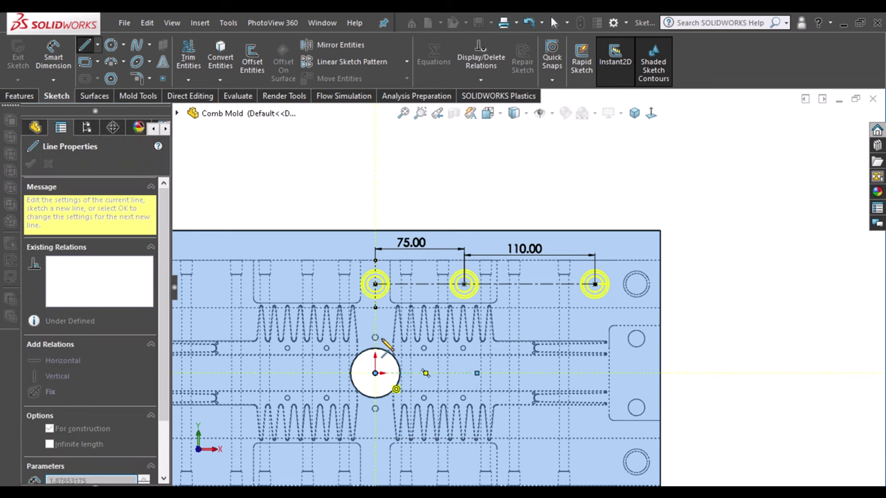
left_click(376, 320)
key("Escape")
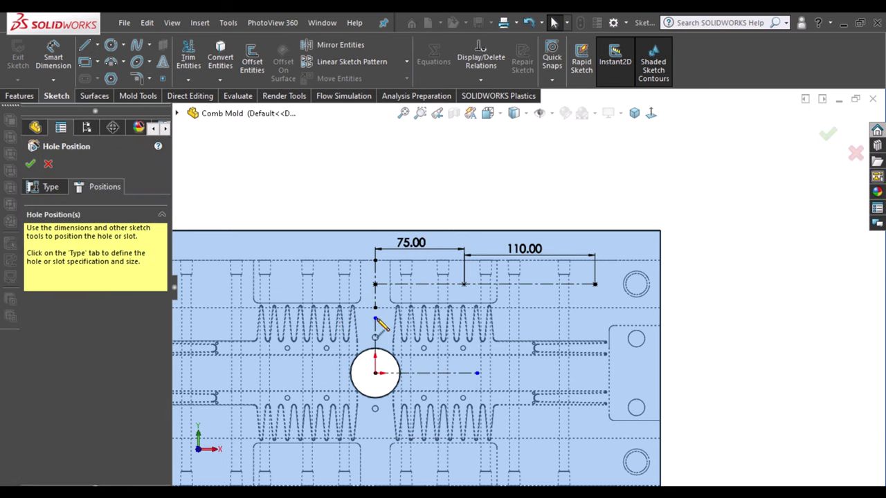
Mirror the left and right hole points across the horizontal centerline into a bottom row.
left_click(375, 284, "ctrl")
left_click(594, 283, "ctrl")
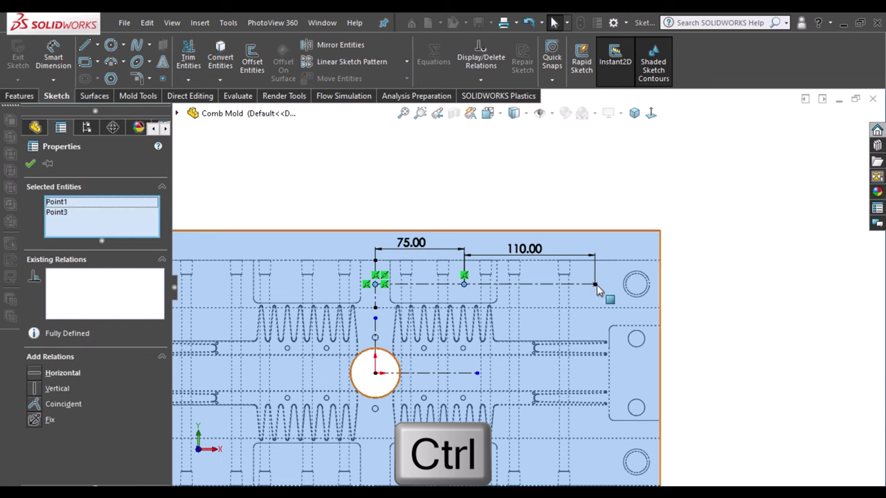
left_click(422, 373, "ctrl")
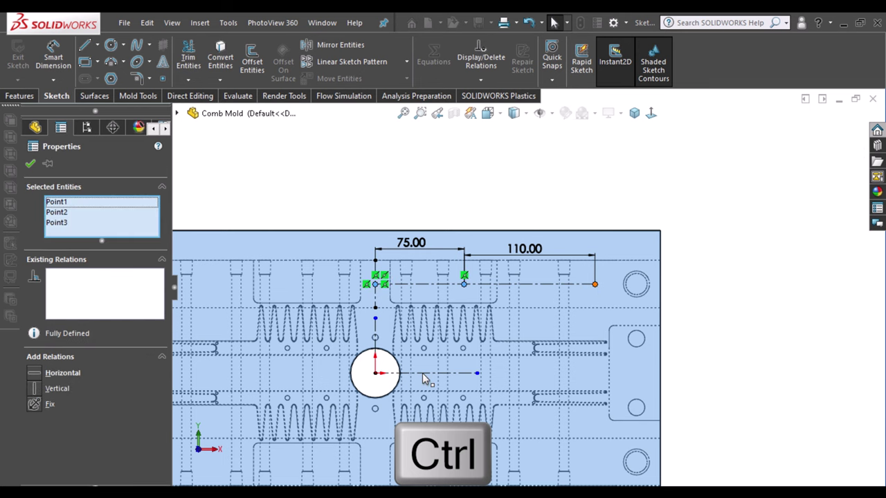
left_click(318, 45)
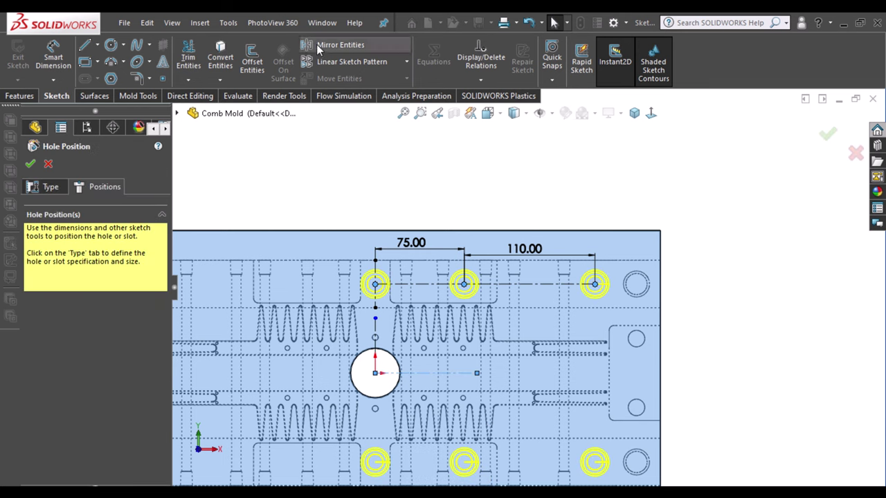
Mirror the hole points across the vertical centerline to complete the symmetric pattern.
left_click(375, 354, "ctrl")
left_click(594, 284)
left_click(594, 284, "ctrl")
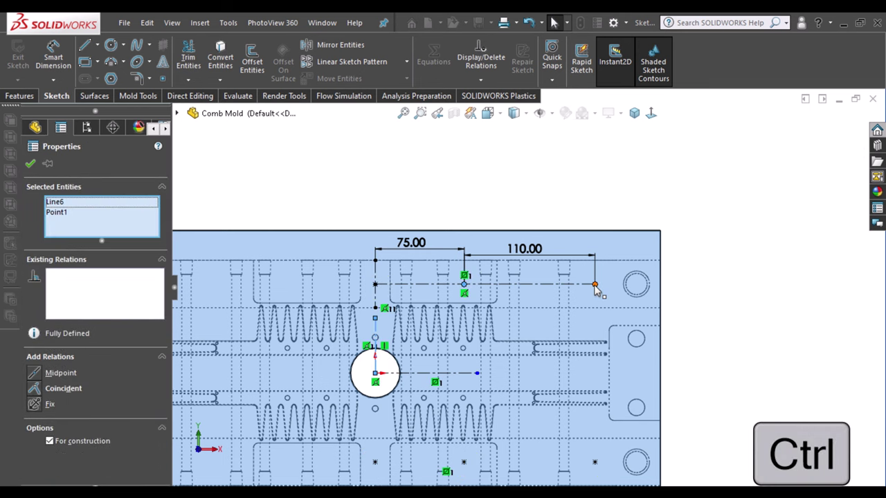
left_click(594, 284, "ctrl")
left_click(595, 462, "ctrl")
left_click(464, 462, "ctrl")
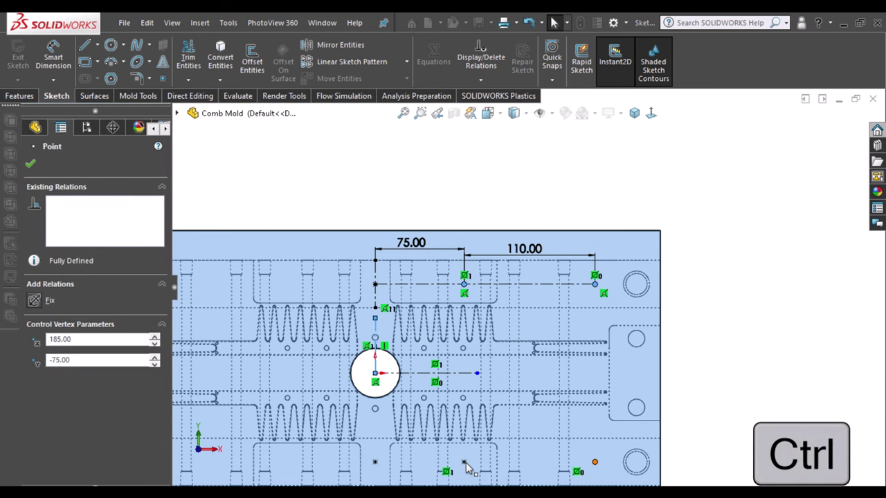
left_click(375, 462, "ctrl")
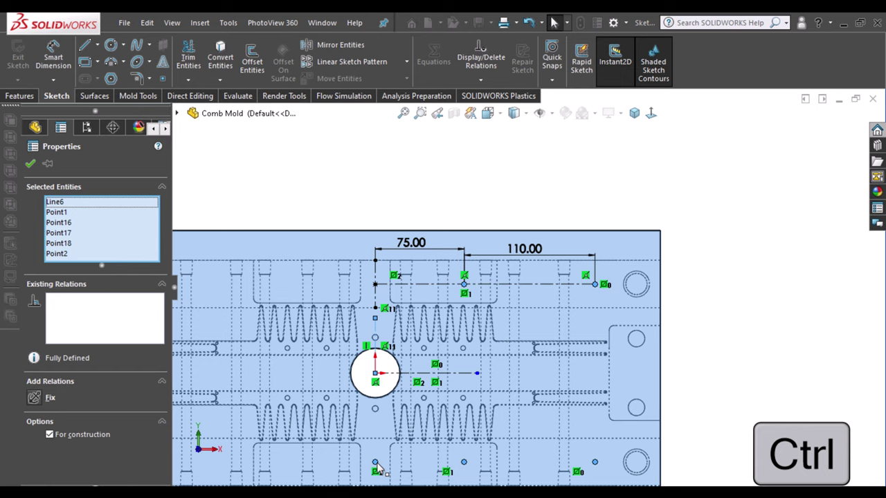
left_click(375, 464, "ctrl")
left_click(404, 152)
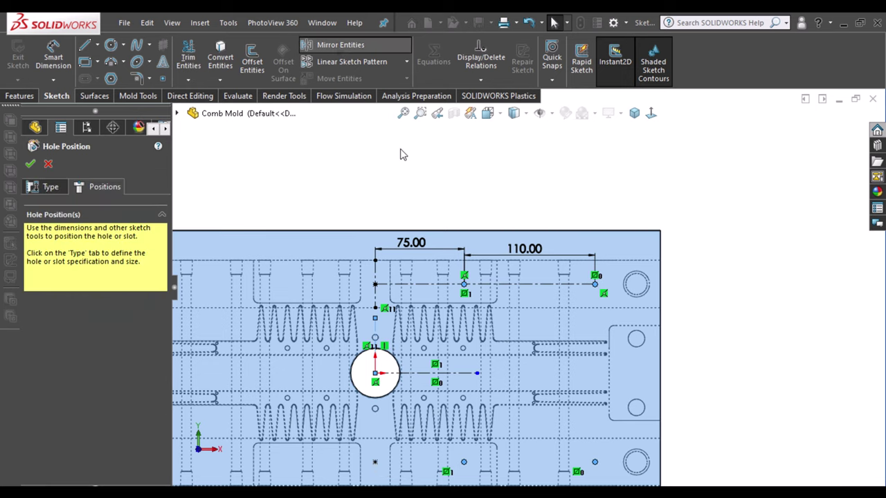
scroll(594, 234, "up", 3)
mouse_move(594, 234)
middle_mouse_down()
mouse_move(603, 178)
mouse_move(652, 190)
middle_mouse_up()
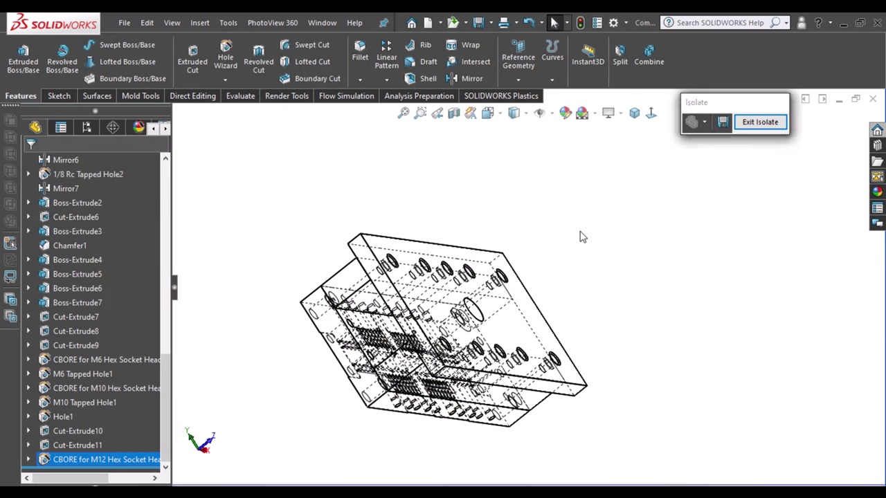
Choose a blind M12 bottoming tapped hole on the plate, limited to the Cut-Extrude10 body.
left_click(303, 348)
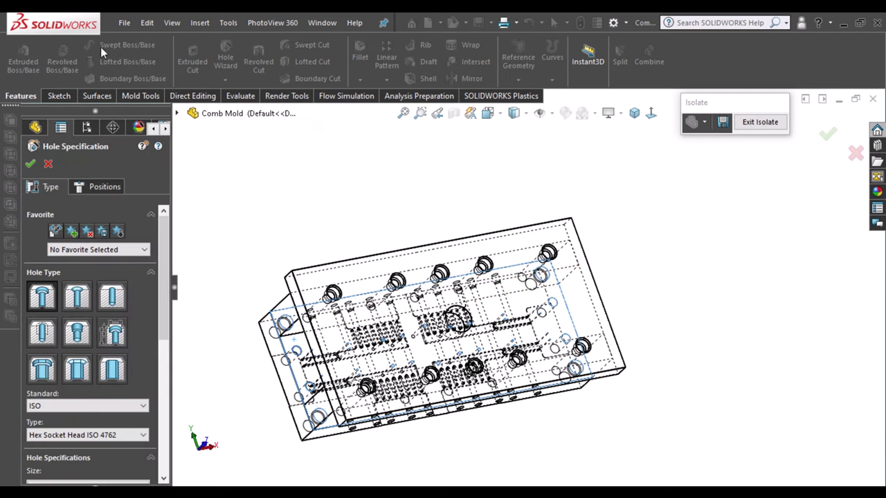
left_click(43, 333)
scroll(164, 340, "down", 5)
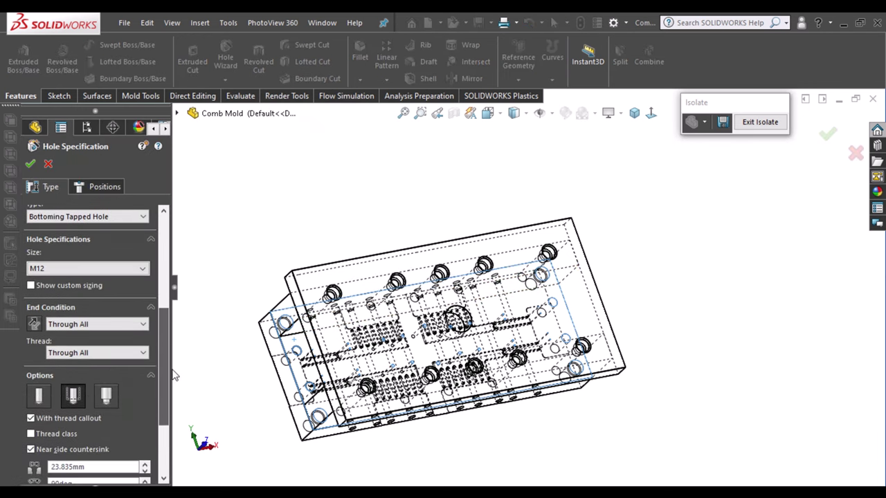
left_click(104, 324)
left_click(103, 335)
scroll(131, 446, "down", 4)
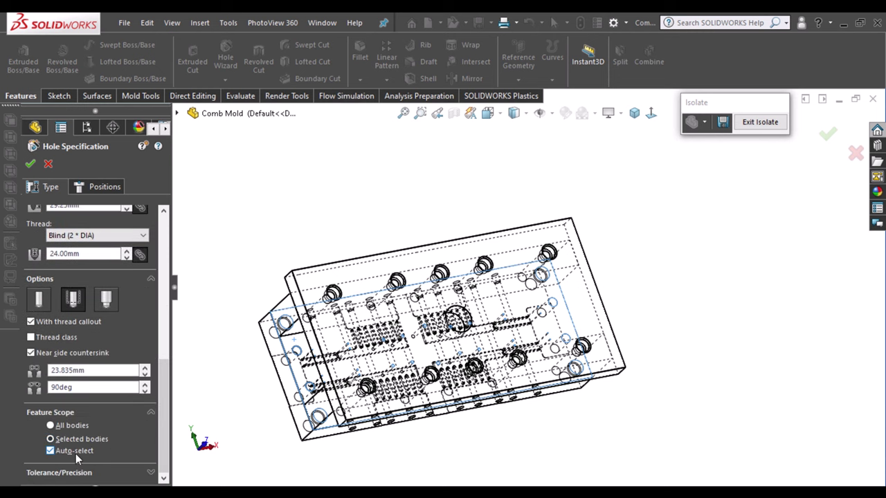
left_click(300, 372)
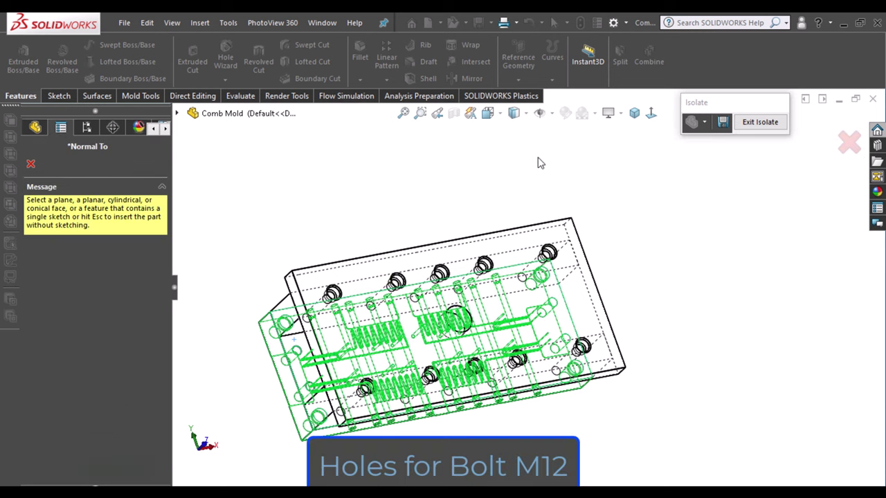
left_click(299, 365)
scroll(747, 222, "down", 5)
Place tapped-hole points at a counterbore centre and the left, middle and right bolt circles.
left_click(105, 187)
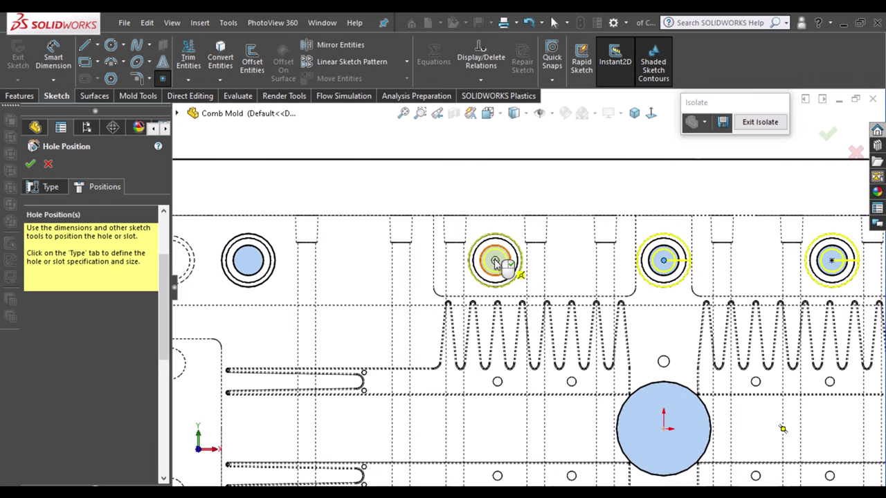
left_click(495, 261)
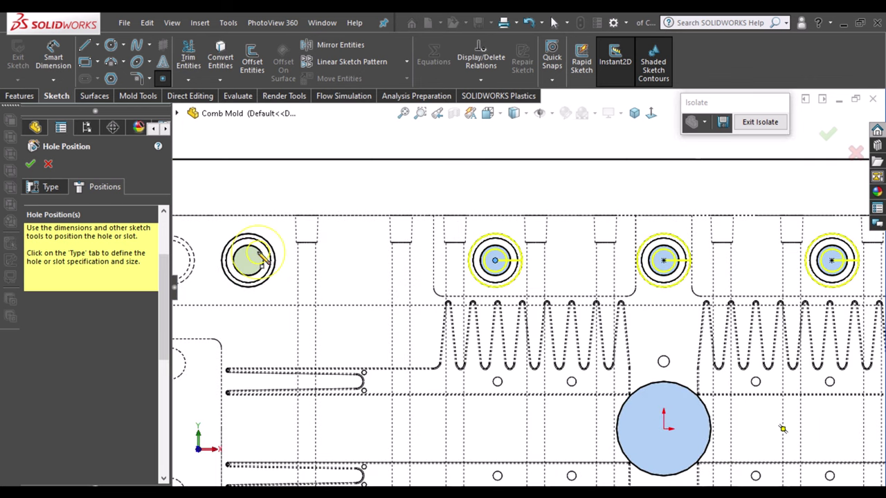
left_click(248, 260)
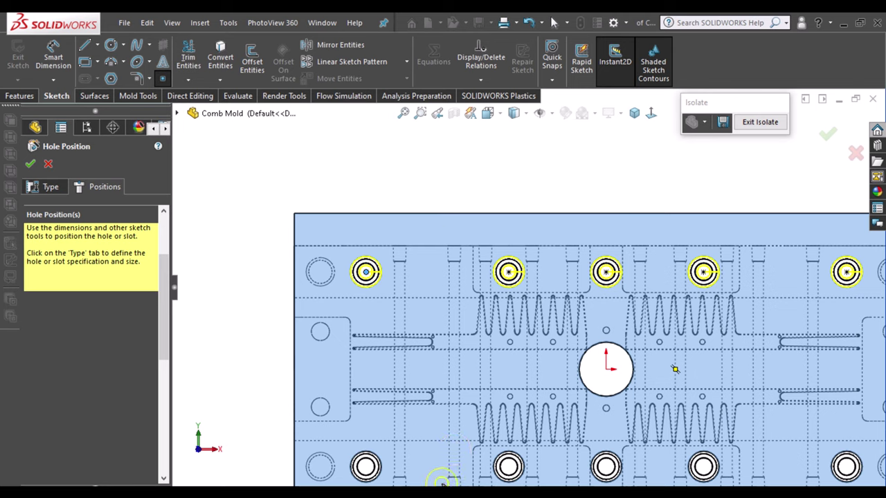
scroll(348, 425, "down", 4)
scroll(309, 405, "down", 1)
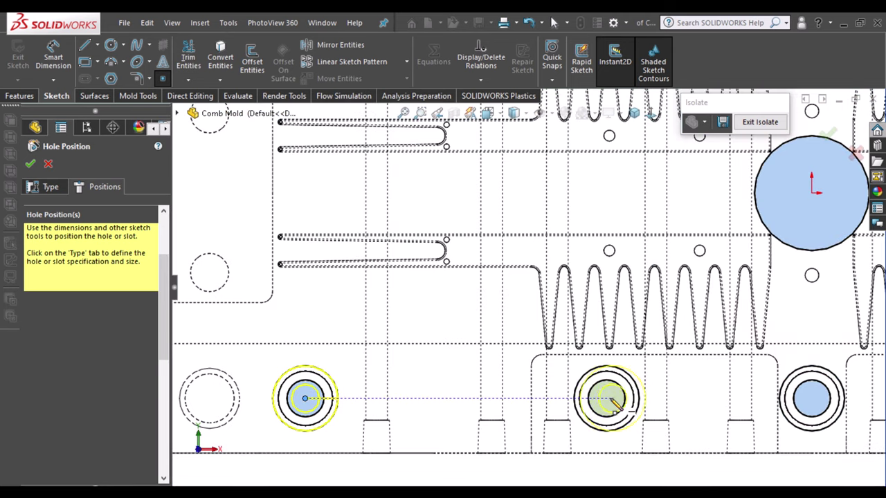
left_click(606, 400)
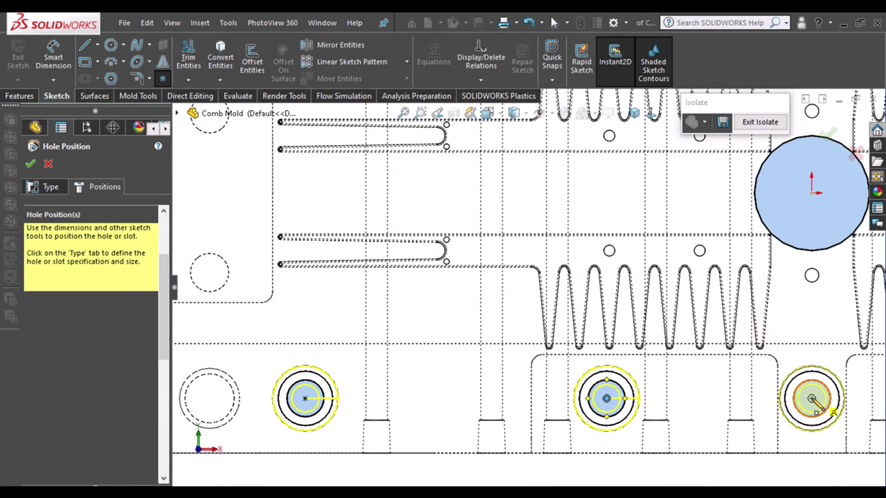
left_click(812, 400)
scroll(685, 311, "up", 3)
scroll(675, 304, "up", 2)
scroll(761, 328, "down", 1)
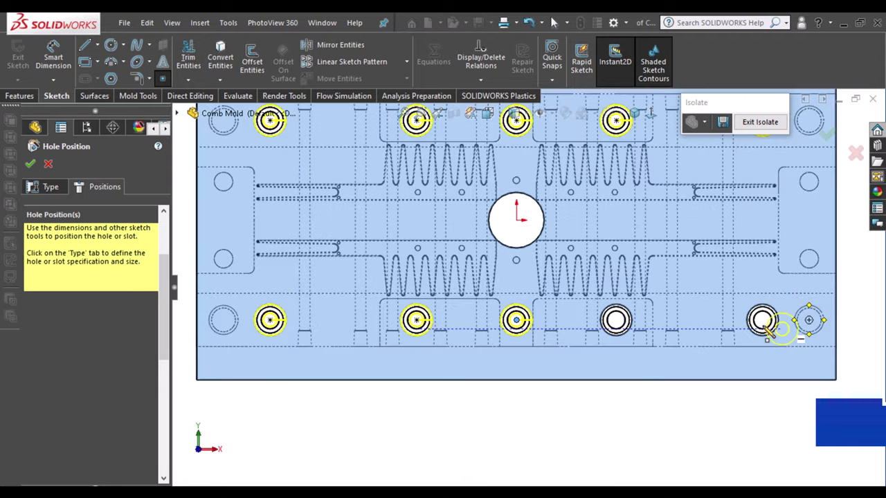
scroll(765, 328, "down", 2)
scroll(755, 321, "down", 1)
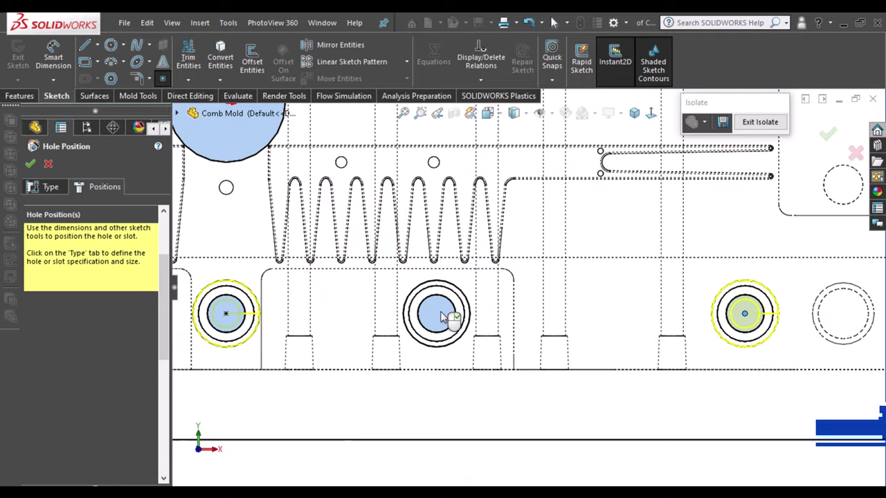
scroll(589, 346, "up", 2)
scroll(555, 374, "up", 3)
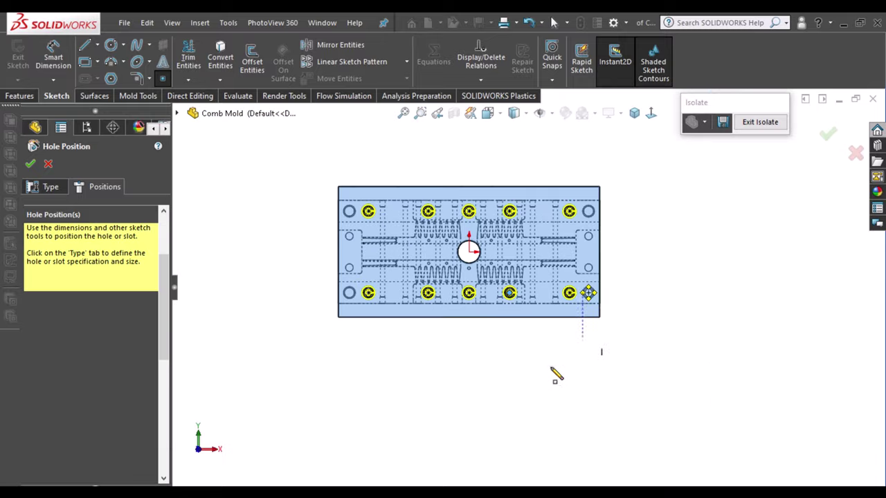
middle_click_drag(556, 374, 550, 191)
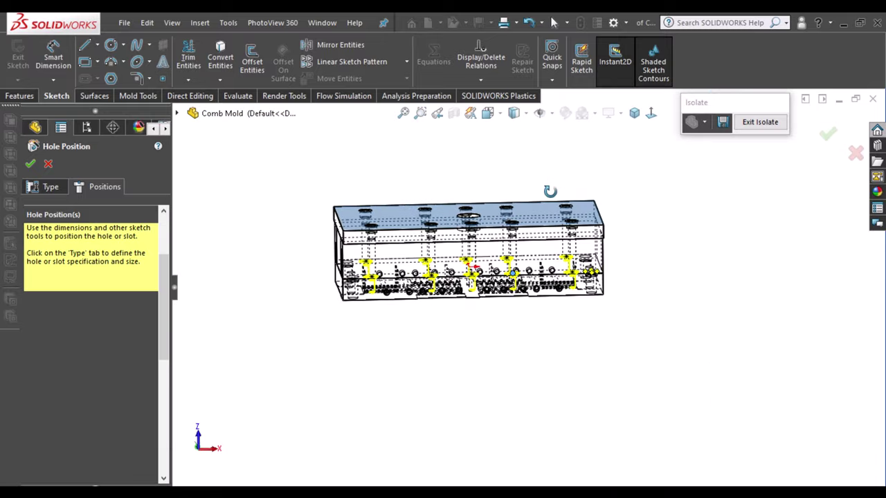
Turn off the near side countersink and create the M12 tapped holes, ending in isometric.
left_click(35, 186)
left_click_drag(166, 292, 176, 422)
left_click(31, 372)
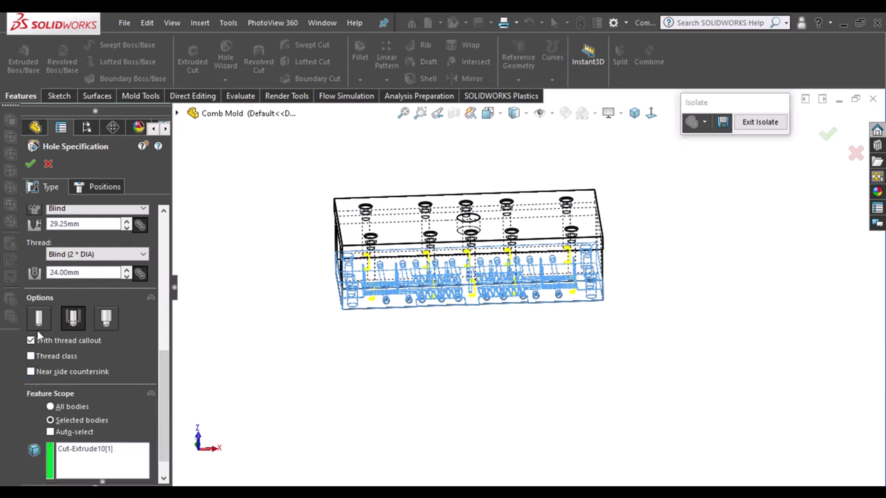
key("ctrl+1")
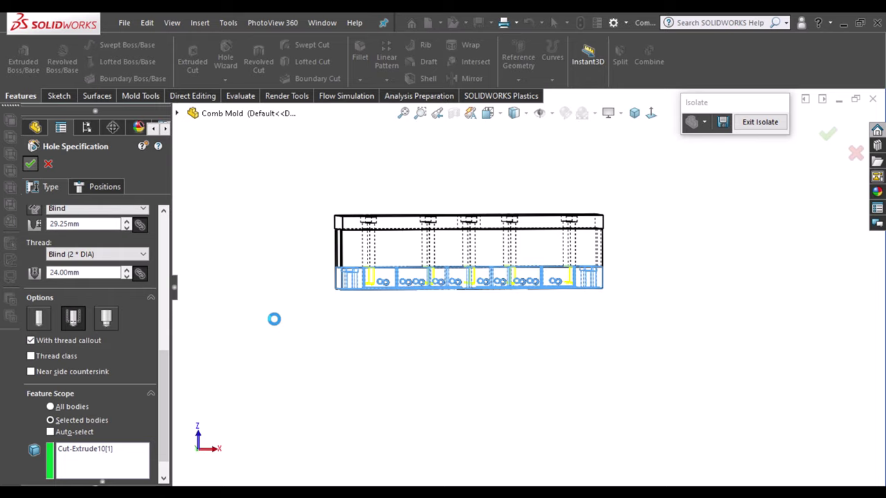
key("Return")
scroll(623, 284, "down", 1)
scroll(623, 283, "down", 4)
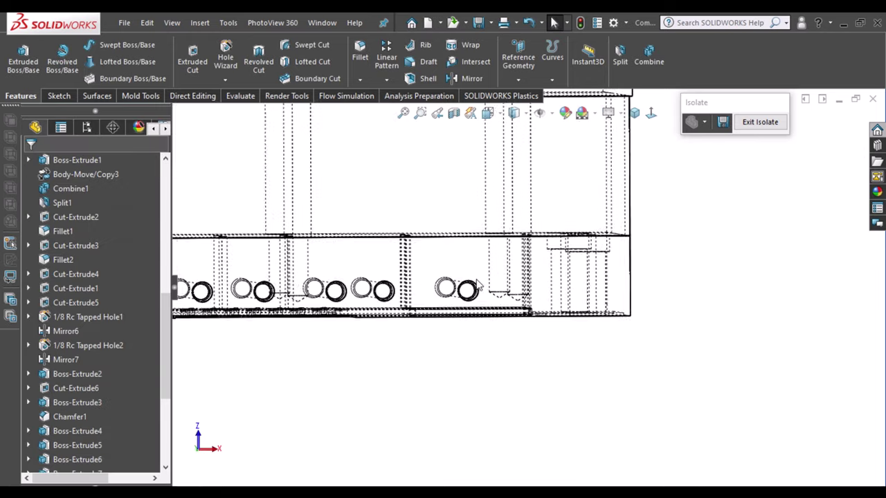
scroll(516, 270, "down", 3)
key("ctrl+7")
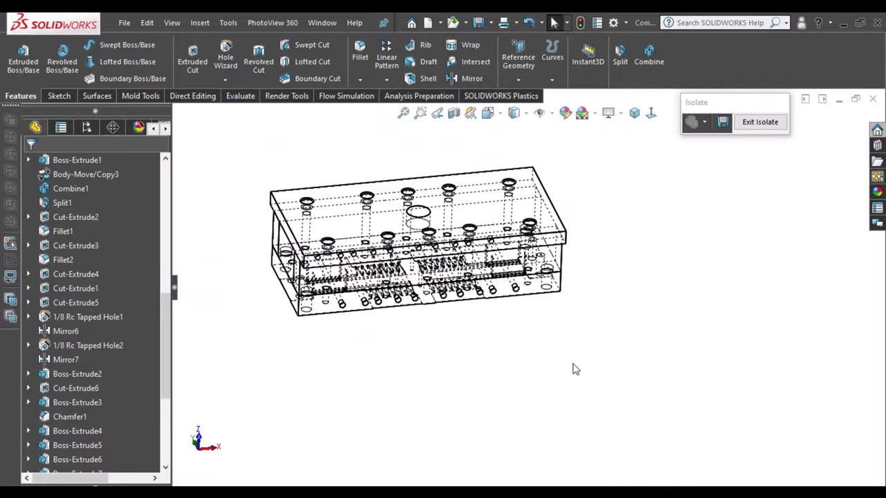
Exit Isolate, show the mold Shaded with Edges, and orbit from isometric to reveal its top face.
left_click(741, 125)
left_click(526, 114)
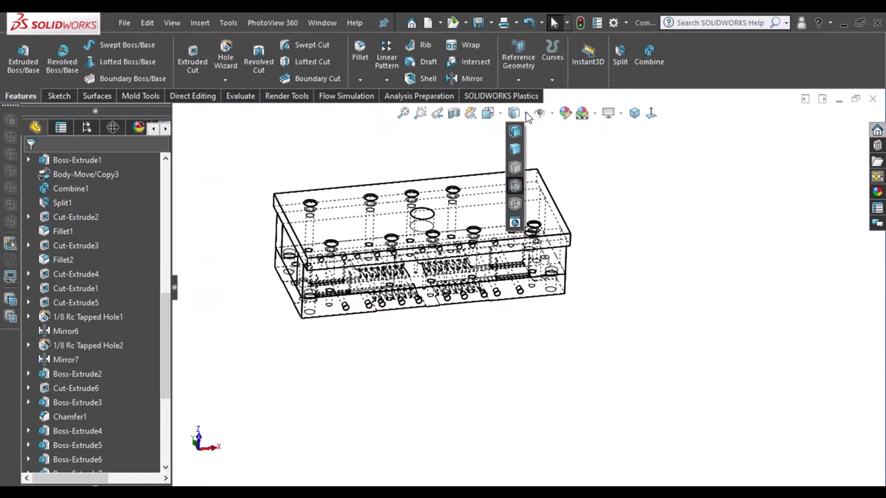
mouse_move(688, 221)
middle_mouse_down()
mouse_move(665, 367)
mouse_move(623, 188)
mouse_move(533, 235)
mouse_move(616, 203)
mouse_move(515, 174)
mouse_move(526, 366)
mouse_move(632, 345)
mouse_move(455, 352)
mouse_move(435, 224)
mouse_move(425, 326)
mouse_move(415, 305)
mouse_move(485, 315)
mouse_move(579, 253)
middle_mouse_up()
scroll(785, 341, "down", 1)
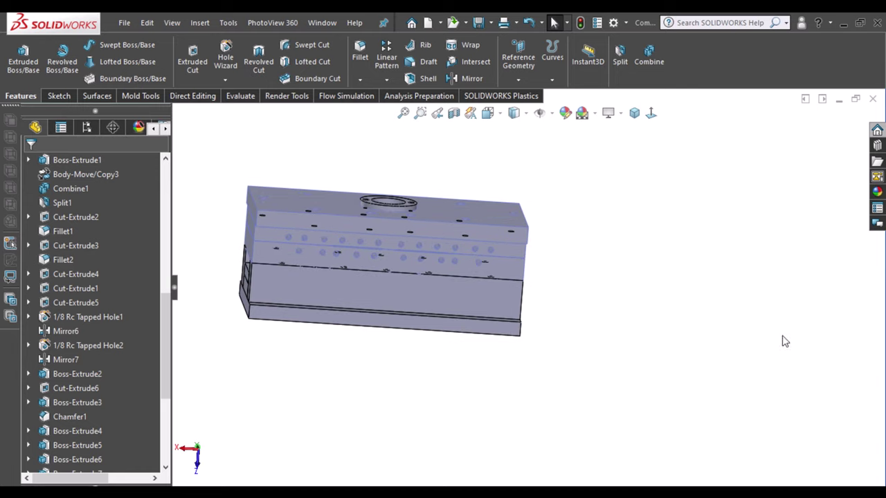
mouse_move(644, 291)
middle_mouse_down()
mouse_move(704, 311)
mouse_move(713, 330)
middle_mouse_up()
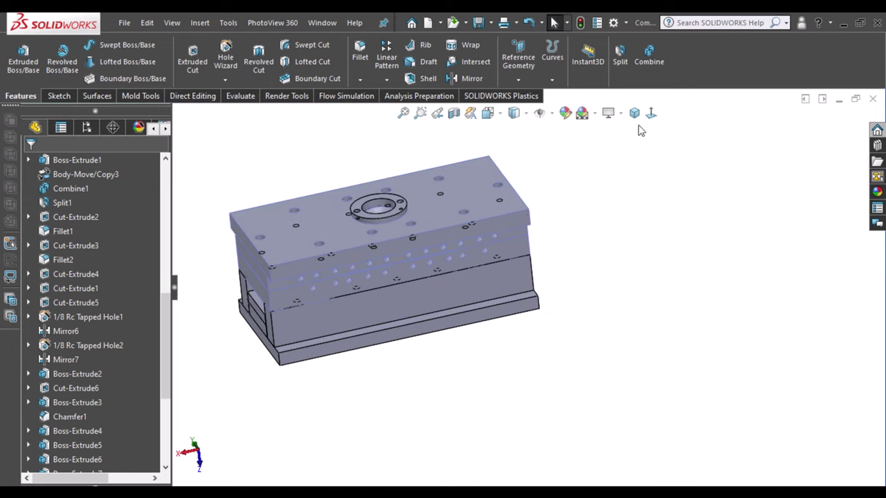
key("ctrl+7")
mouse_move(700, 202)
middle_mouse_down()
mouse_move(679, 224)
mouse_move(613, 388)
mouse_move(514, 186)
mouse_move(678, 200)
middle_mouse_up()
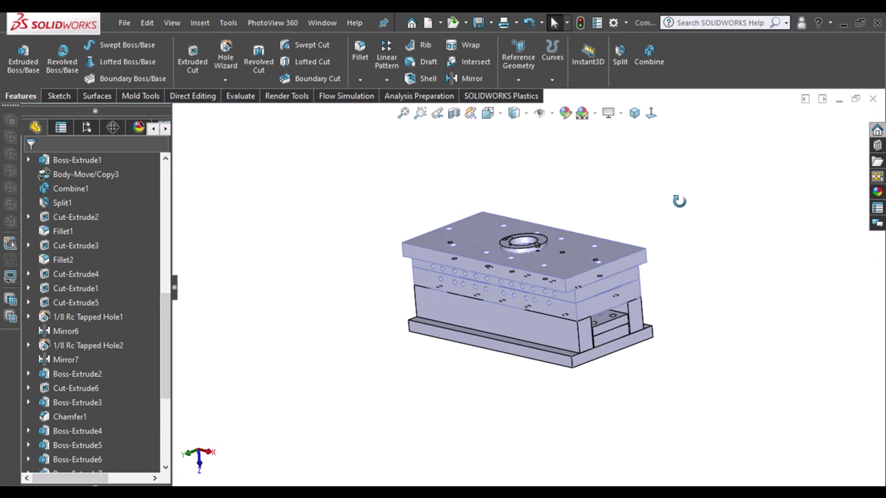
Move the top plate bodies -283 mm along Z with Move/Copy Bodies.
left_click(141, 96)
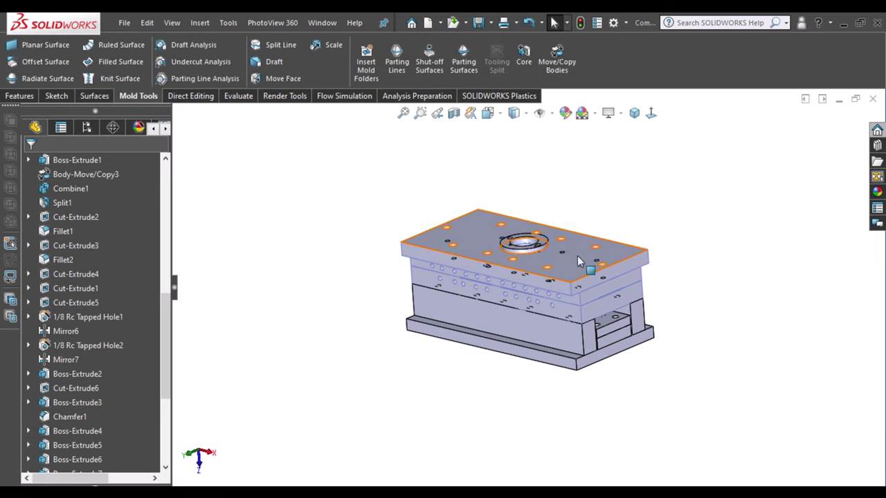
left_click(537, 249)
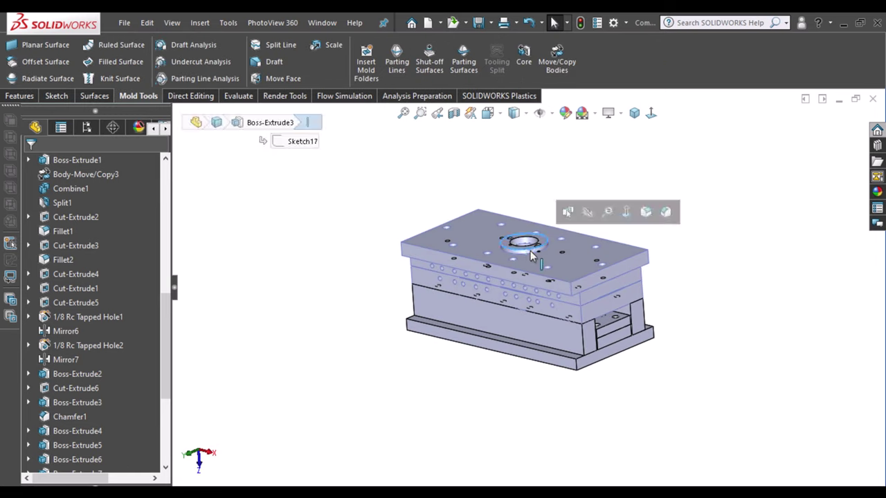
left_click(575, 261)
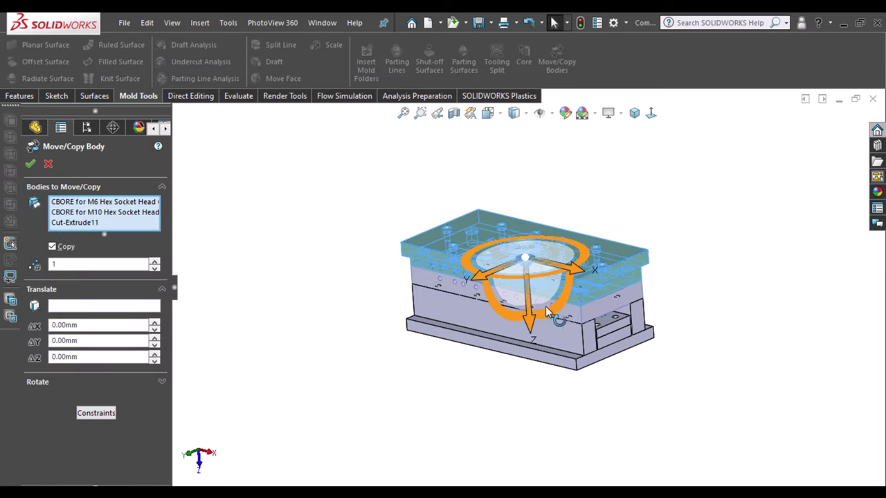
mouse_move(536, 294)
left_mouse_down()
mouse_move(530, 198)
mouse_move(519, 175)
left_mouse_up()
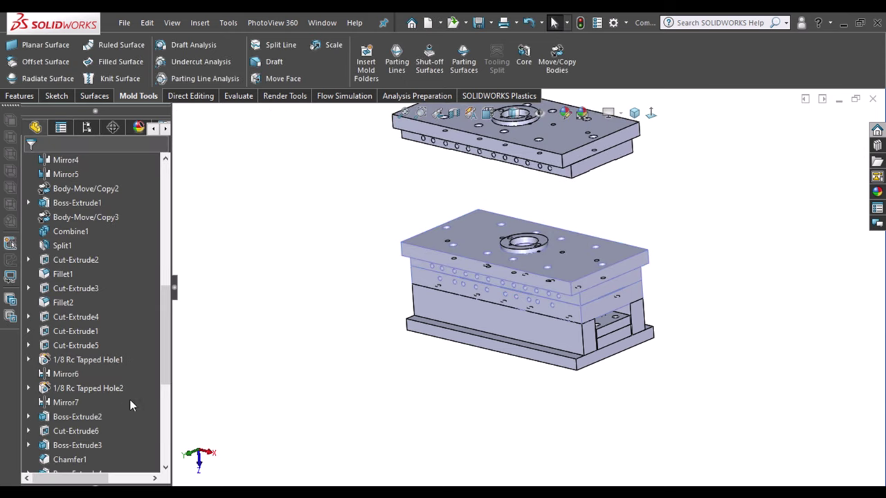
left_click_drag(166, 384, 167, 468)
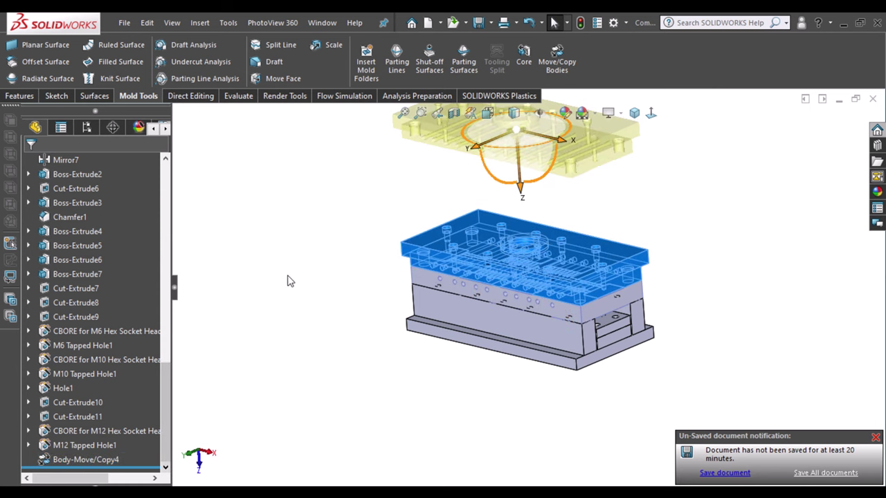
left_click(31, 165)
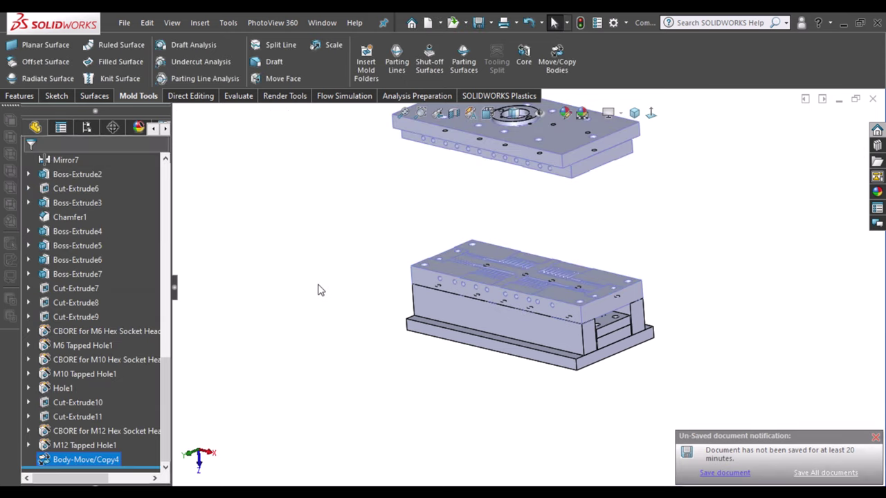
scroll(537, 269, "down", 3)
scroll(625, 327, "down", 3)
Orbit and zoom to inspect the lower mold half and the upper plate from above.
mouse_move(475, 251)
middle_mouse_down()
mouse_move(480, 354)
mouse_move(463, 300)
mouse_move(468, 273)
mouse_move(504, 307)
mouse_move(494, 336)
mouse_move(498, 143)
mouse_move(530, 332)
middle_mouse_up()
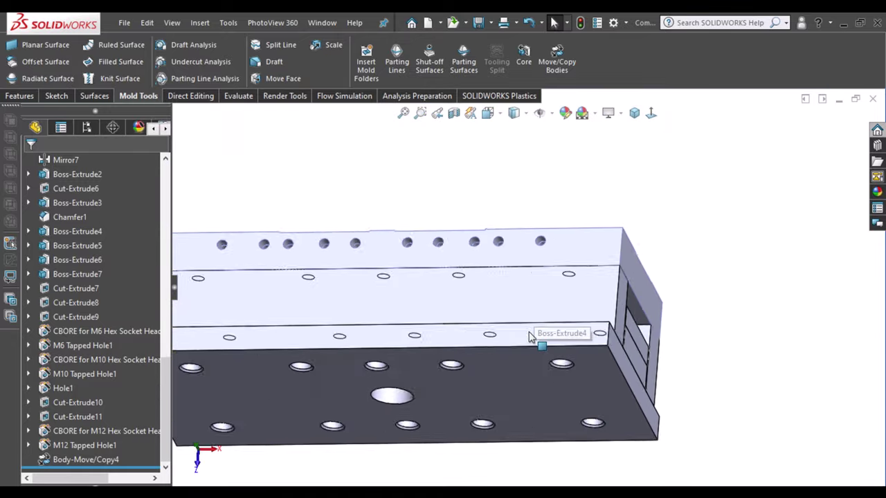
scroll(530, 332, "up", 3)
scroll(503, 282, "down", 2)
mouse_move(502, 282)
middle_mouse_down()
mouse_move(499, 172)
mouse_move(520, 381)
mouse_move(533, 242)
middle_mouse_up()
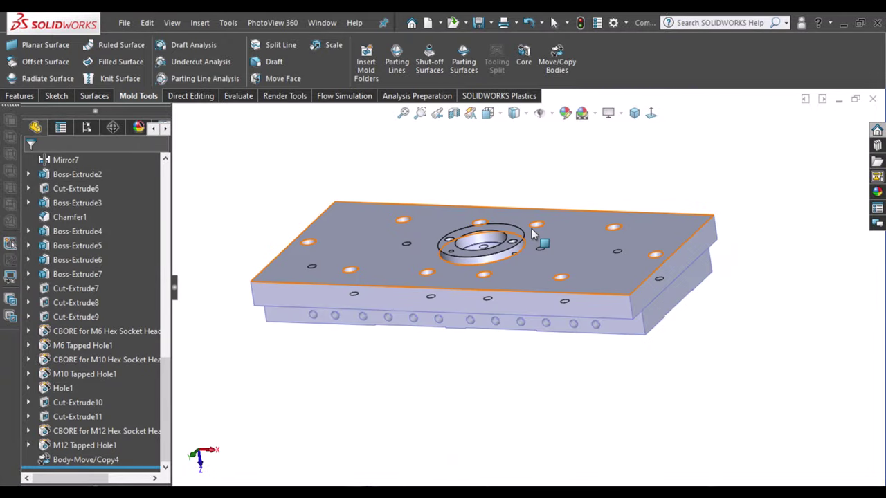
scroll(534, 242, "up", 3)
scroll(560, 276, "down", 2)
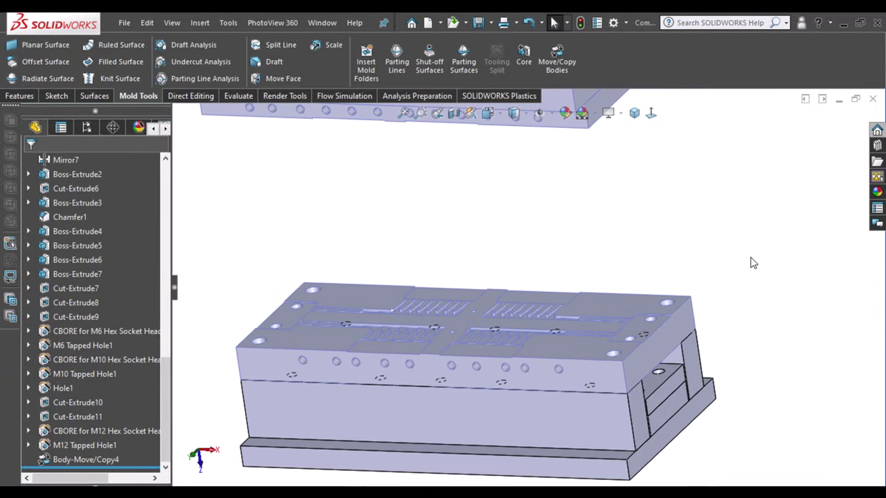
middle_click_drag(753, 263, 741, 265)
scroll(97, 277, "up", 10)
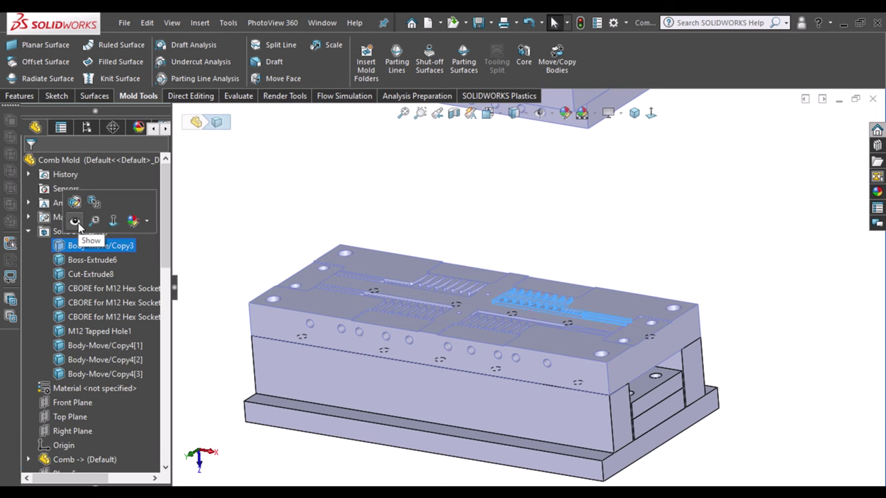
left_click(349, 217)
scroll(578, 319, "down", 2)
scroll(508, 274, "down", 4)
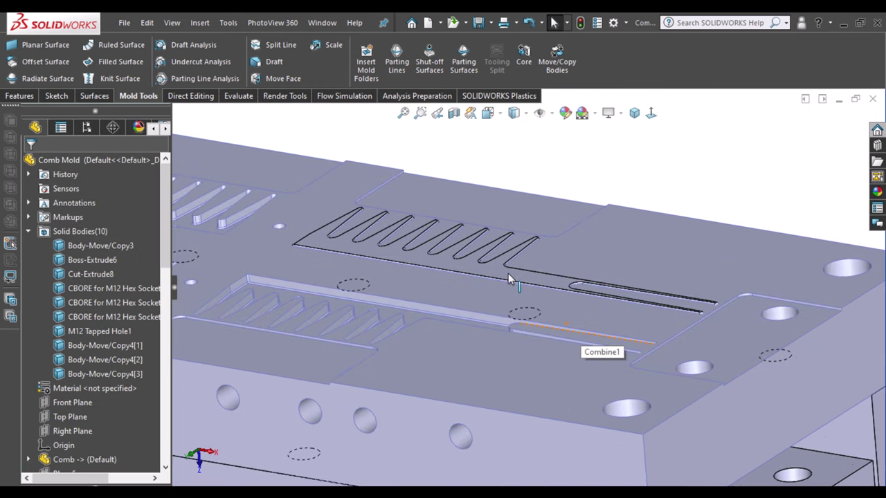
scroll(507, 273, "down", 3)
Examine the comb slot faces, then show both plates in the standard isometric view.
left_click(508, 273)
scroll(526, 285, "up", 5)
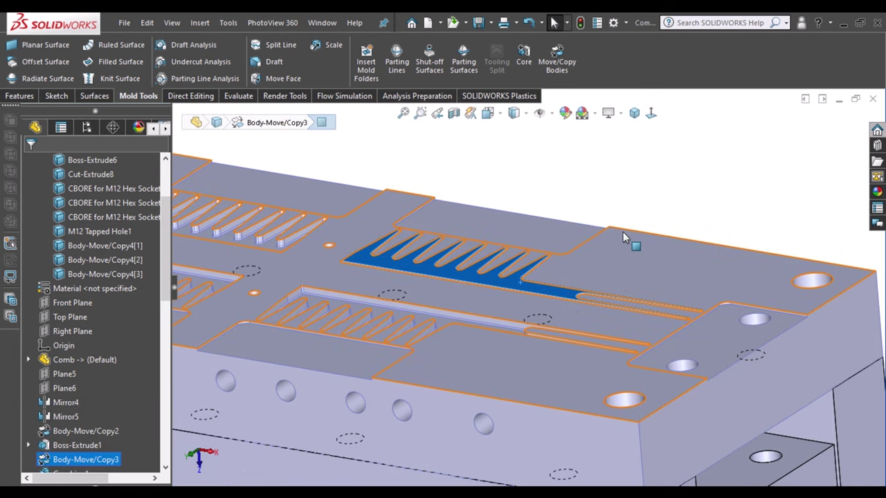
left_click(727, 189)
scroll(728, 198, "up", 2)
scroll(730, 211, "up", 2)
scroll(439, 238, "up", 2)
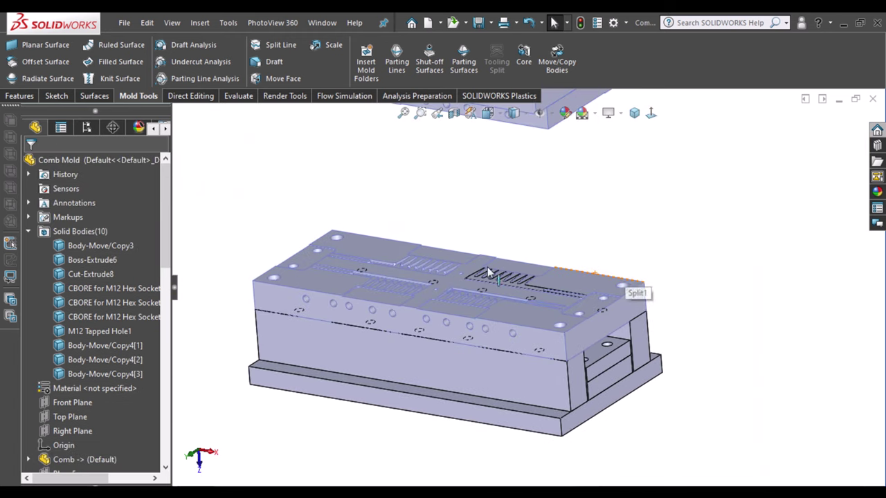
scroll(450, 248, "down", 1)
mouse_move(483, 234)
middle_mouse_down()
mouse_move(495, 315)
mouse_move(494, 198)
mouse_move(448, 153)
mouse_move(467, 337)
middle_mouse_up()
scroll(583, 353, "down", 3)
scroll(530, 194, "up", 4)
scroll(530, 193, "down", 4)
key("ctrl+7")
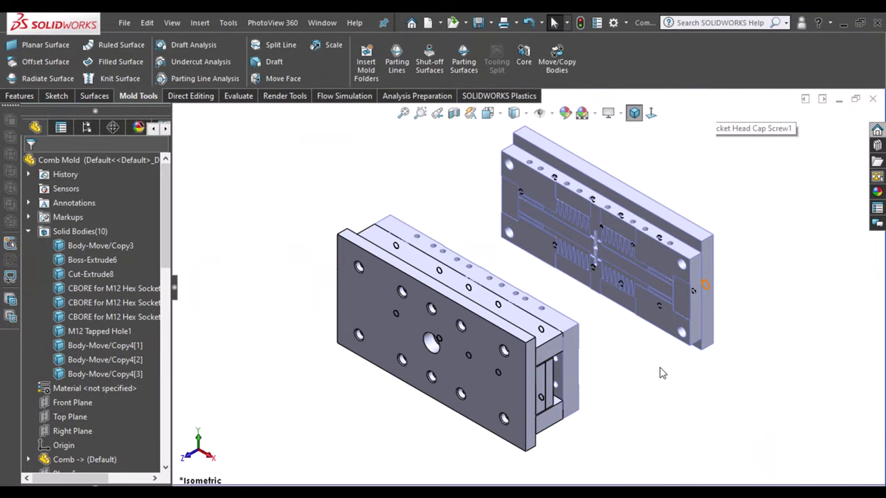